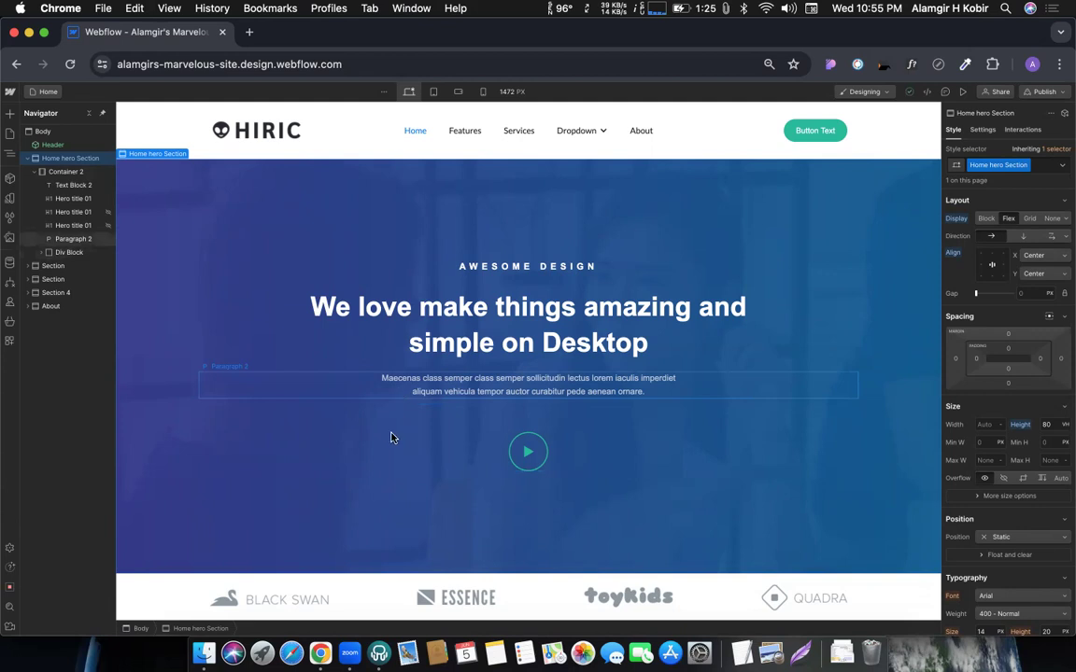
Step: Add a new section between the client logo strip and the section about the digital web design studio
scroll(390, 451, down, 2)
scroll(390, 453, down, 6)
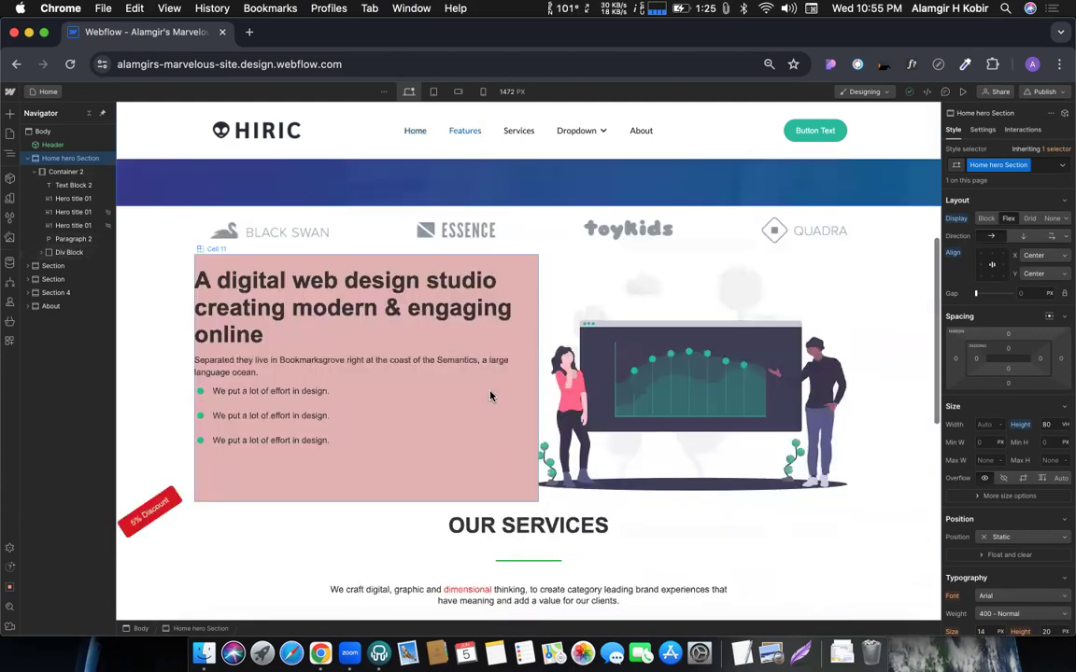
scroll(397, 388, down, 10)
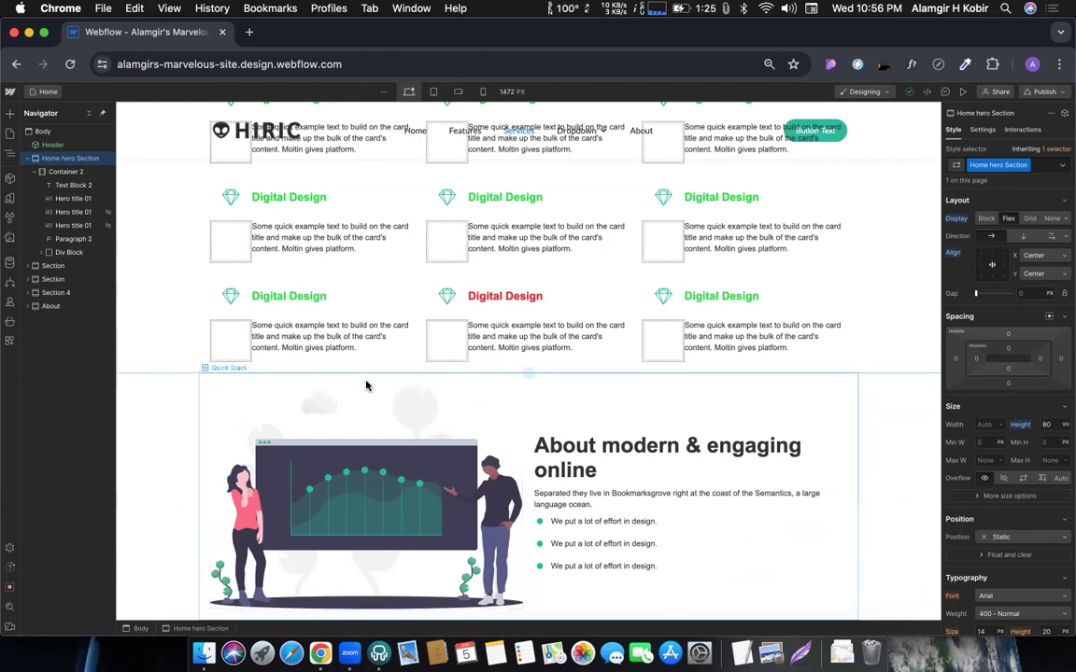
scroll(528, 372, up, 10)
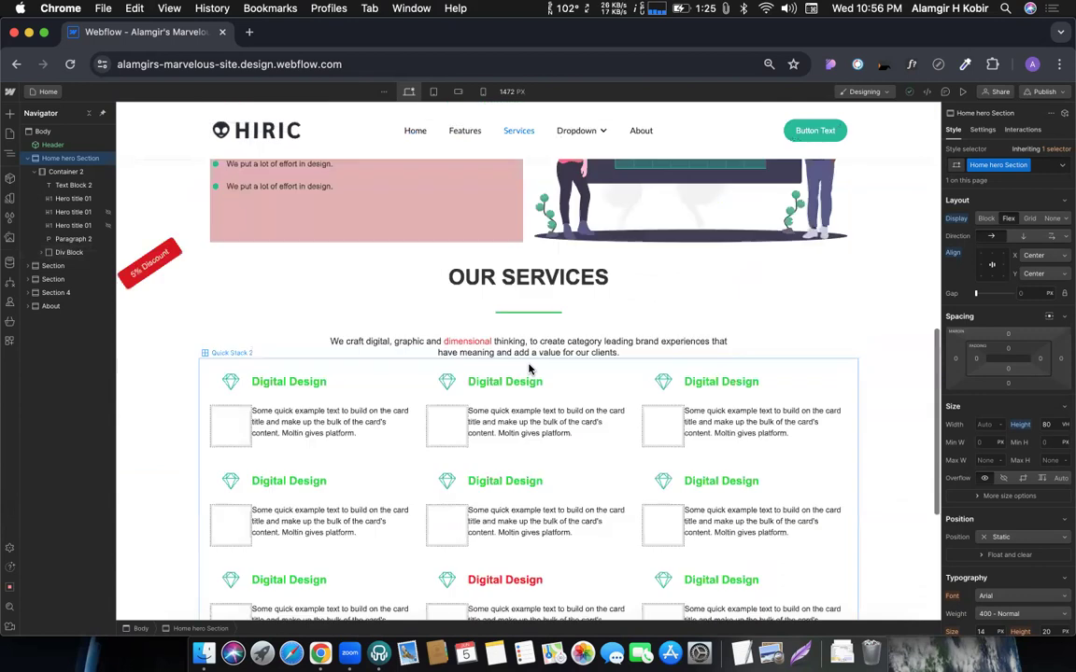
scroll(527, 367, down, 8)
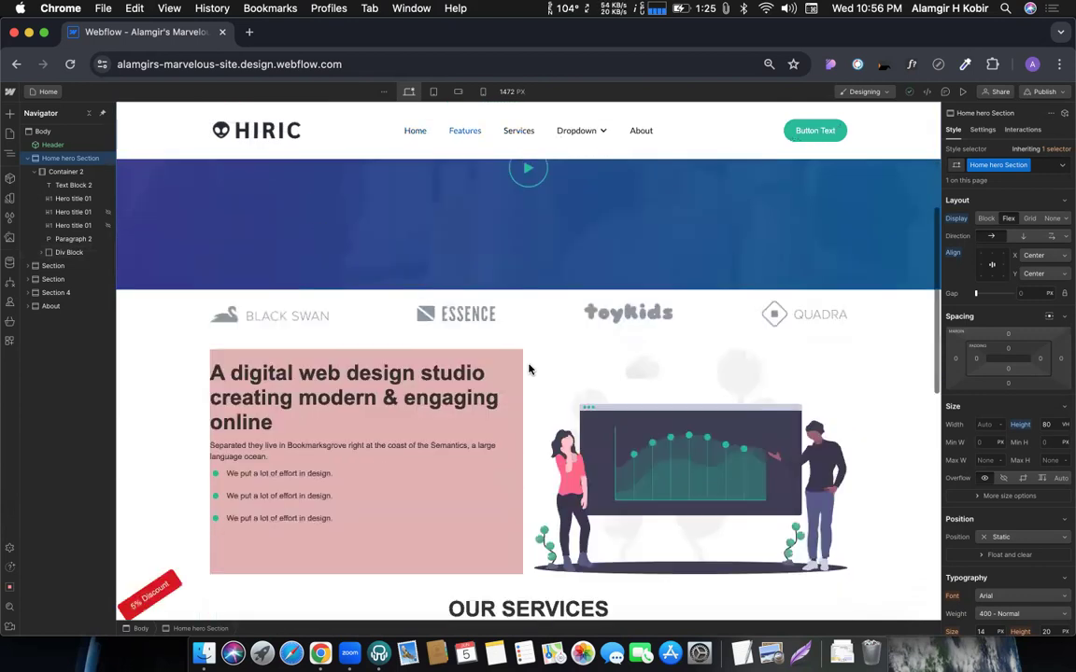
click(9, 112)
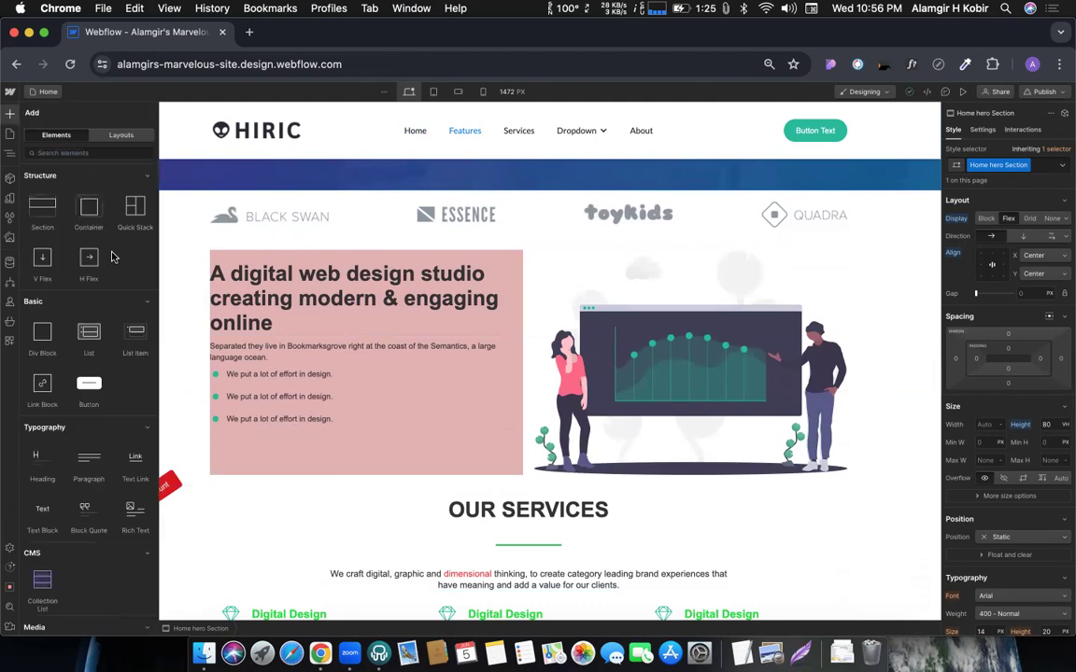
drag(37, 205, 177, 241)
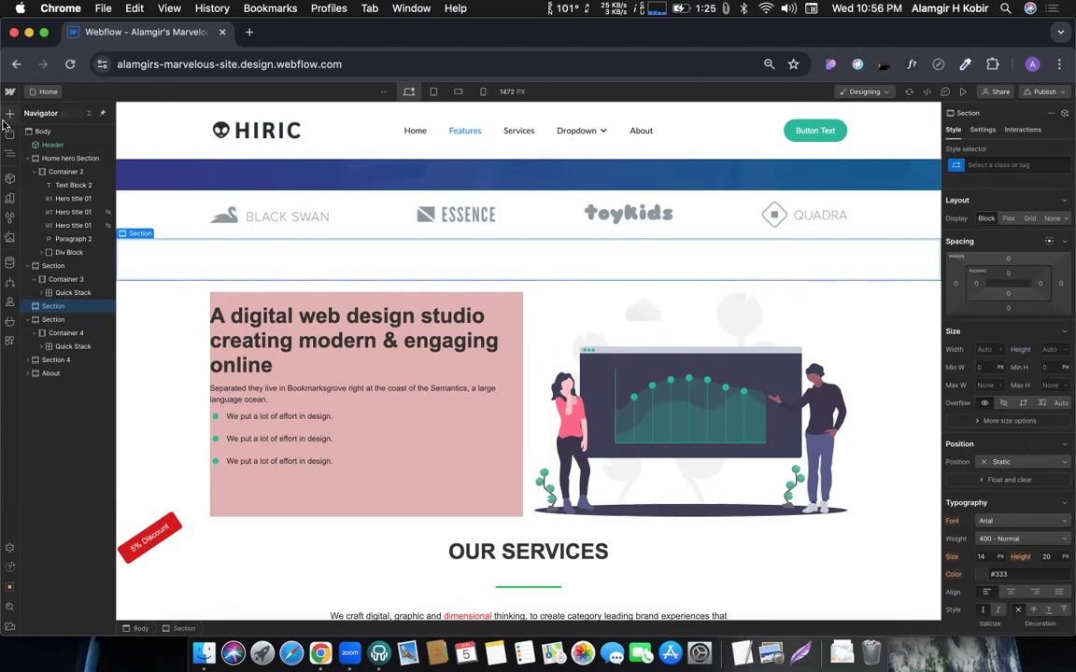
Step: Place a container inside the new empty section and apply the existing Main Container class to it
click(9, 114)
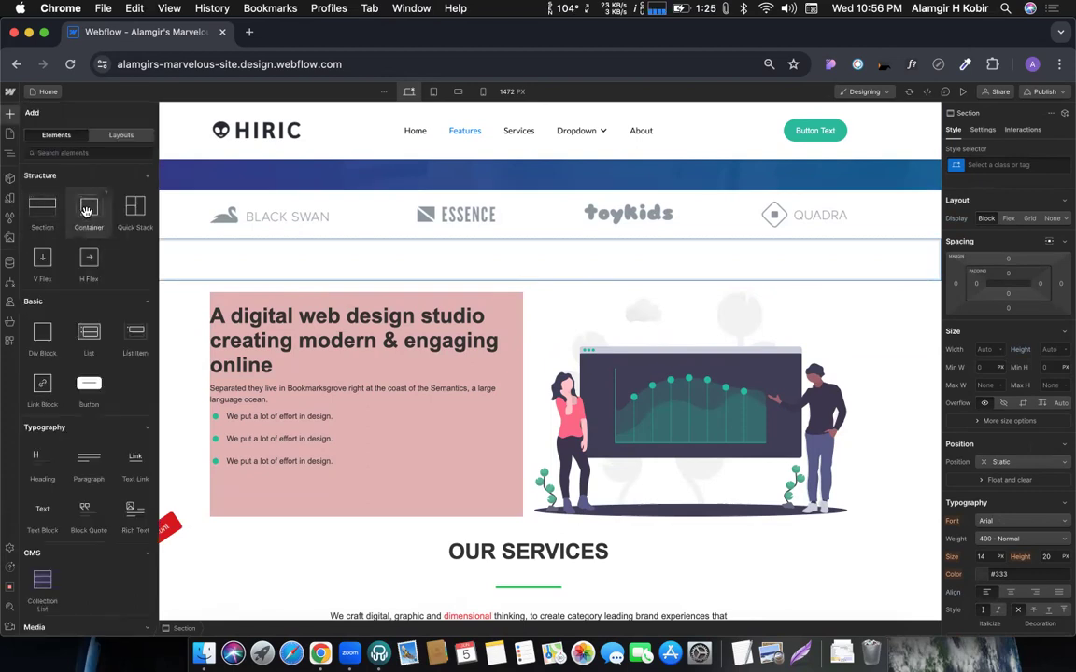
drag(85, 208, 285, 259)
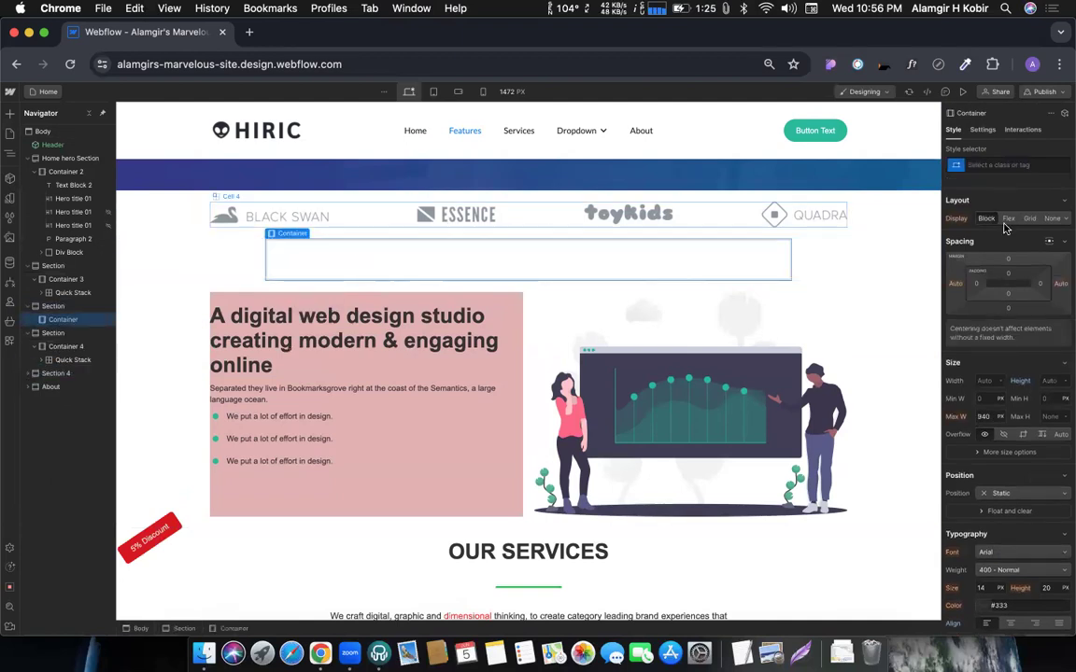
click(986, 166)
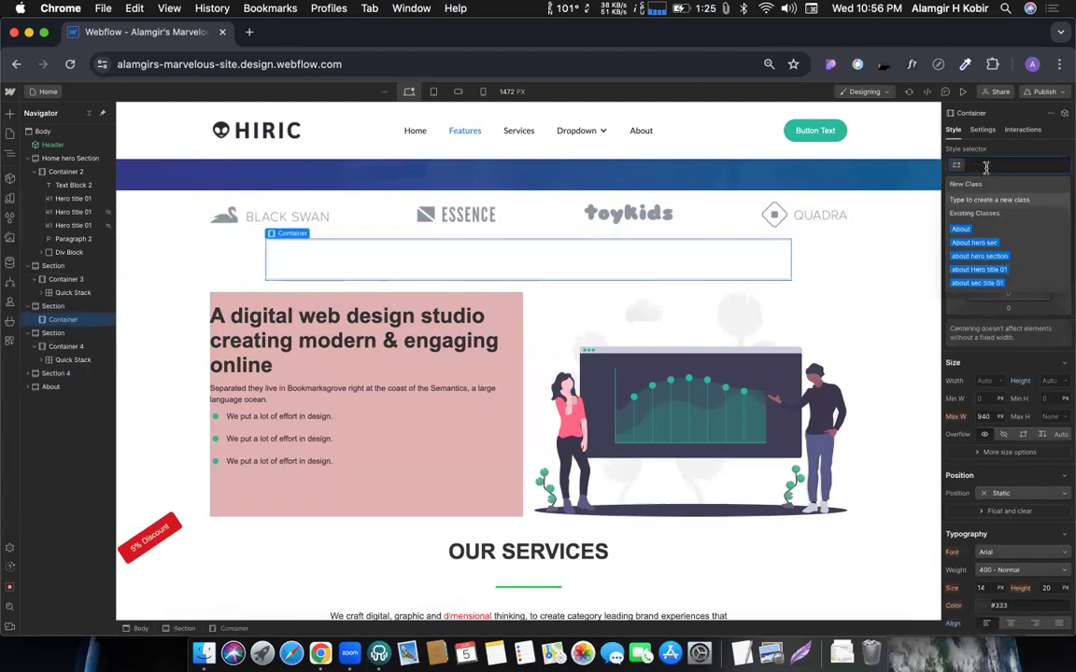
text(main)
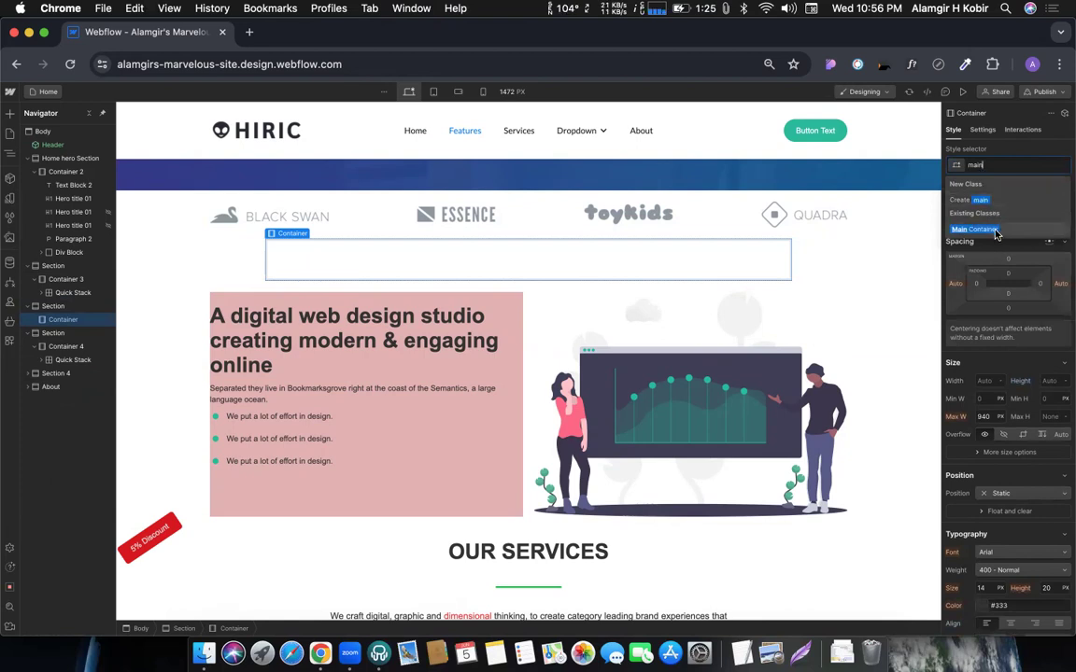
click(996, 231)
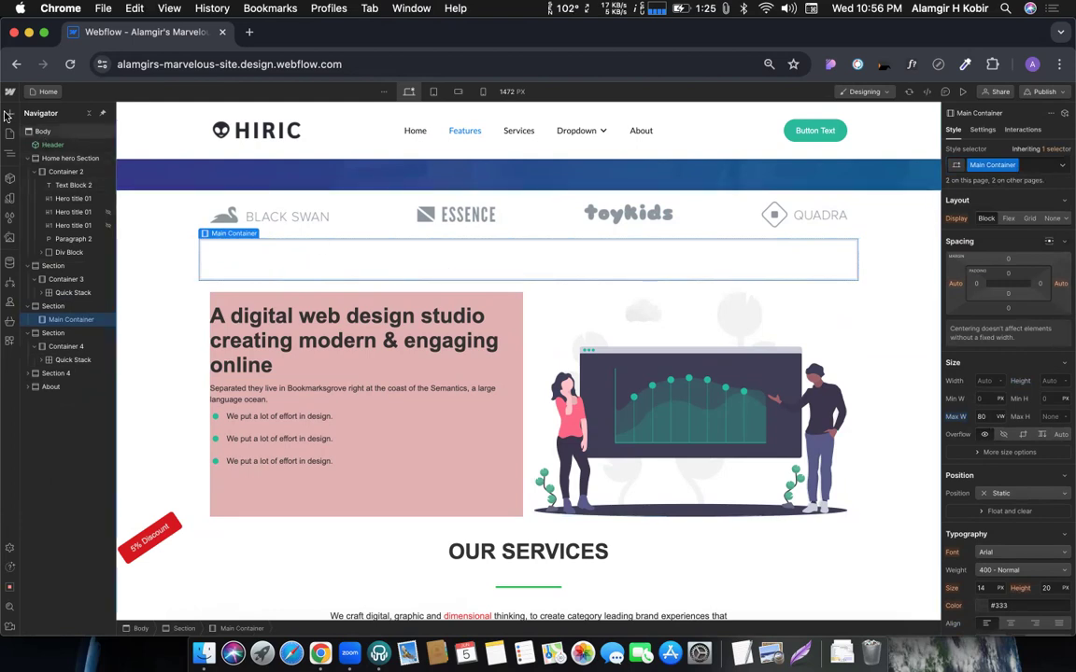
Step: Add a Slider element inside the new Main Container, review its slider settings and close them
key(a)
scroll(74, 355, down, 10)
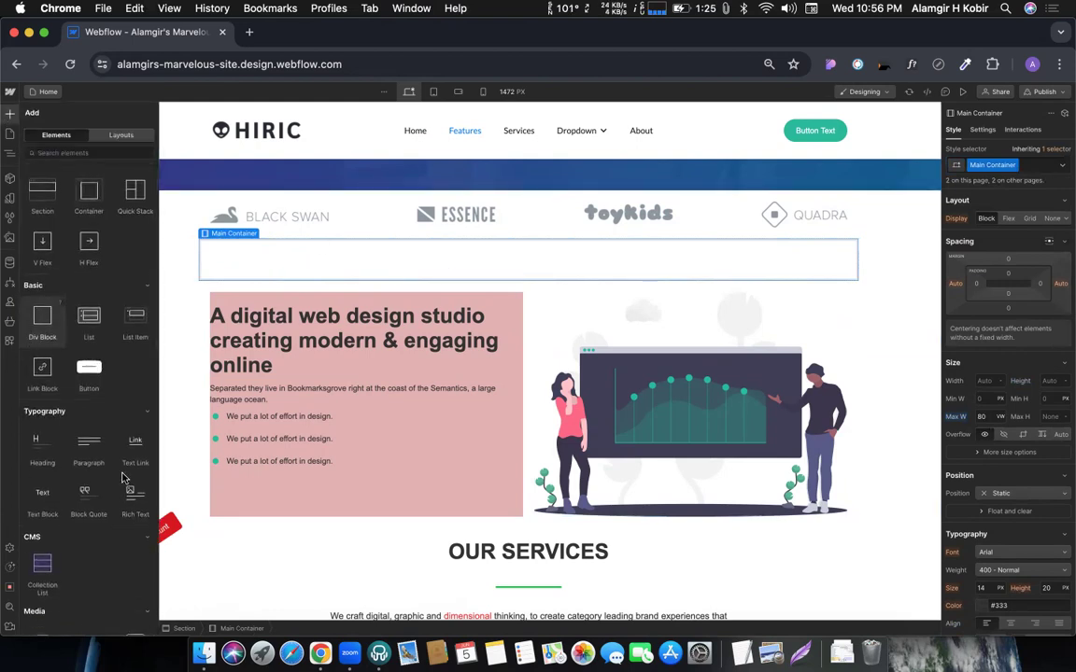
drag(91, 422, 453, 256)
drag(276, 269, 385, 280)
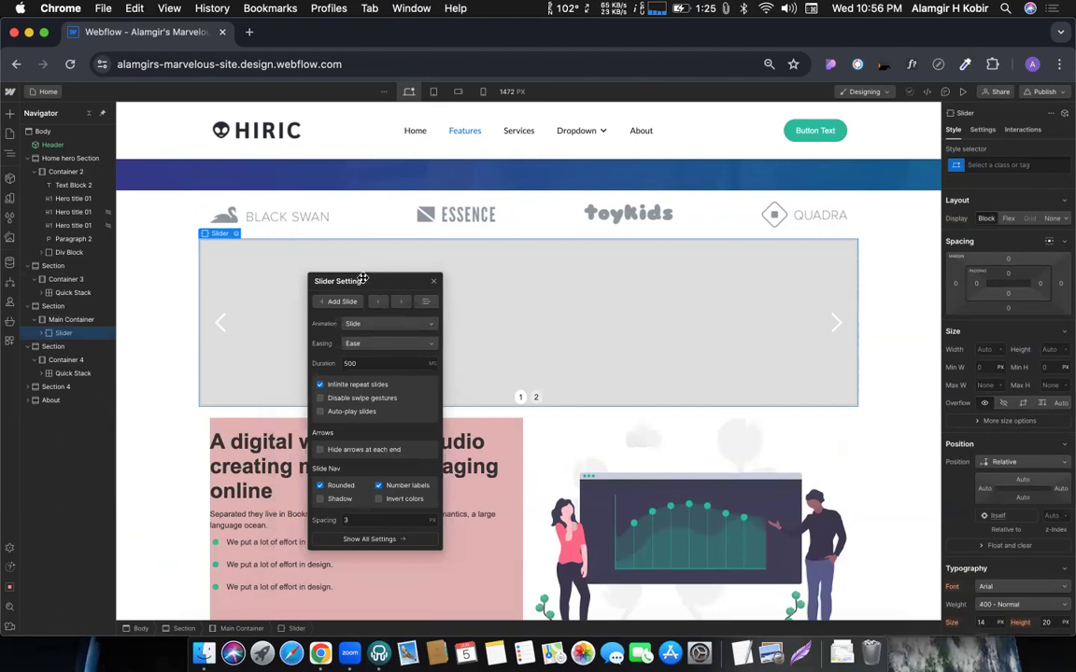
drag(382, 280, 345, 273)
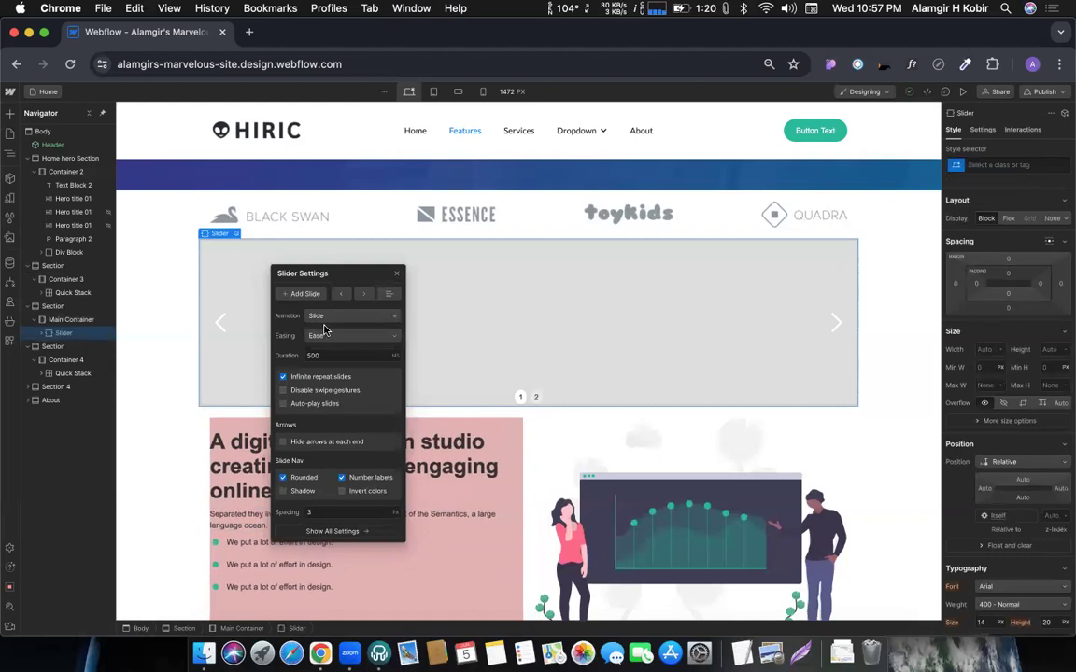
click(396, 273)
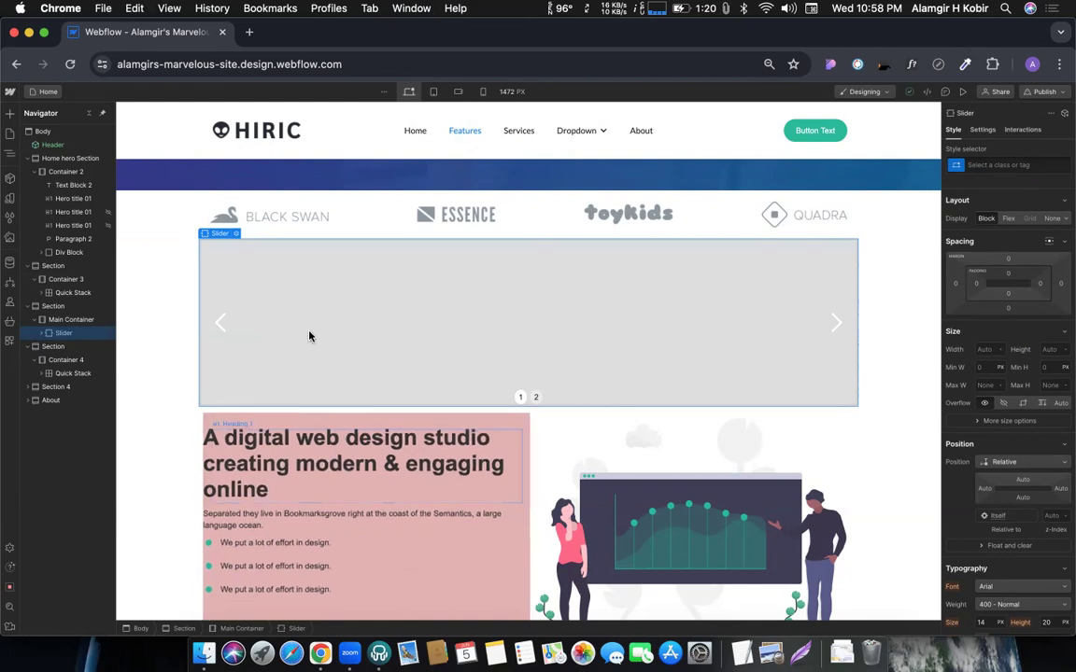
click(236, 235)
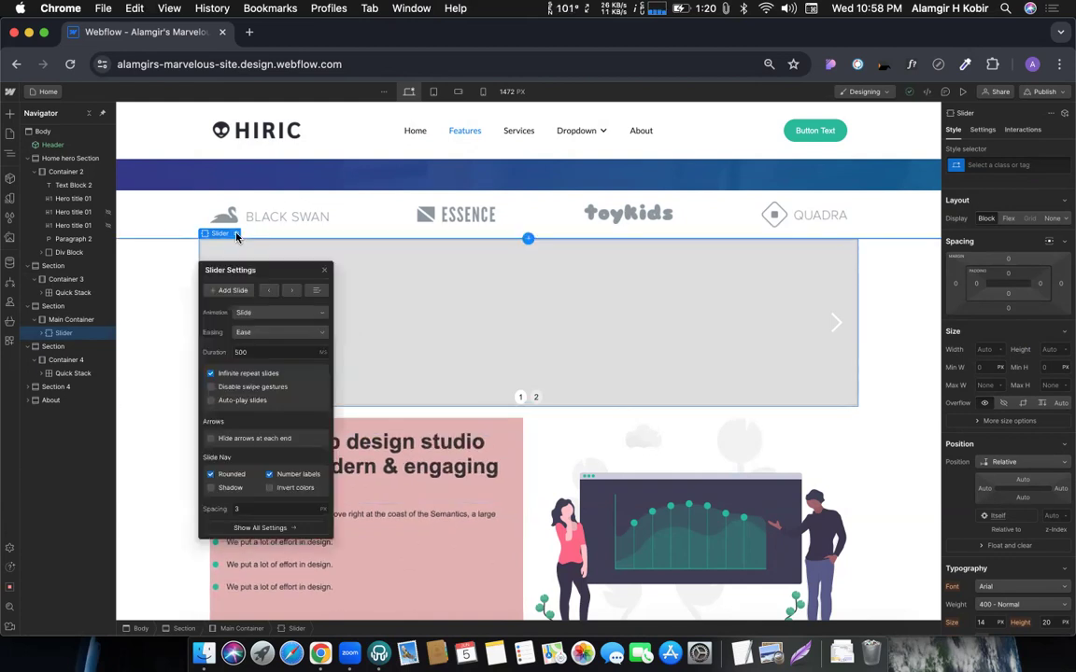
click(324, 271)
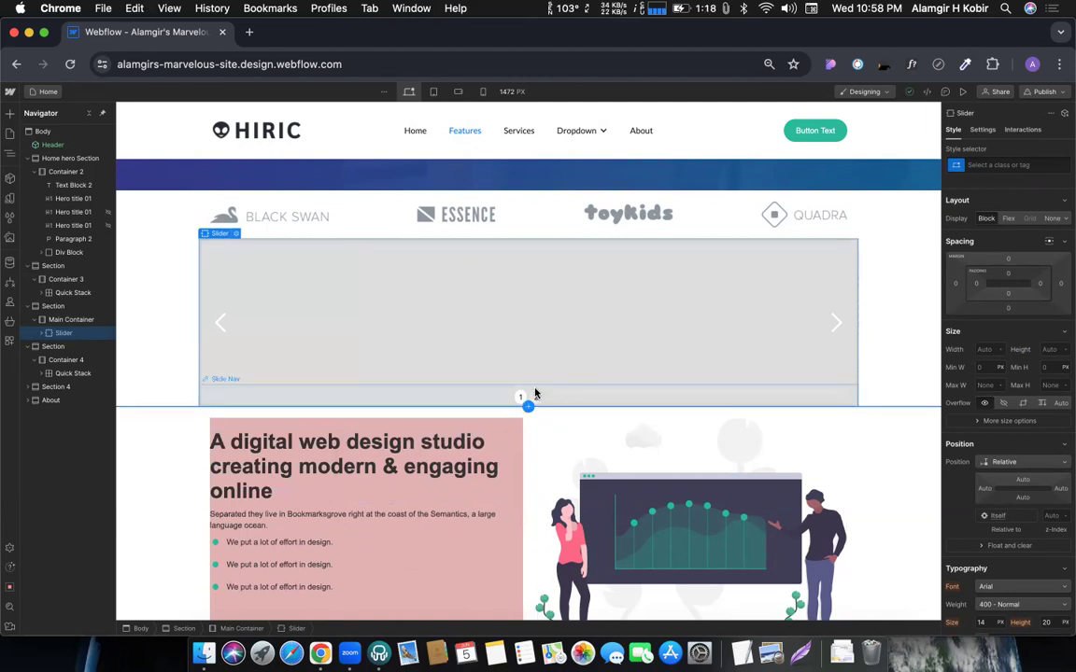
Step: Expand the Slider and its Mask in the element tree and insert a div block inside Slide 1
click(41, 334)
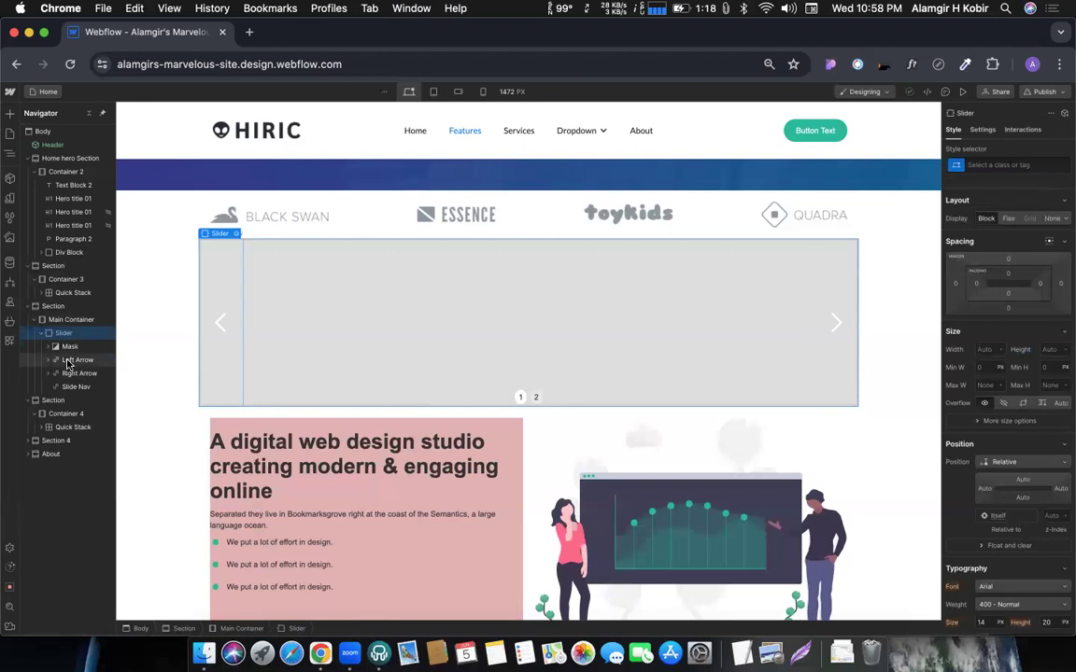
click(49, 347)
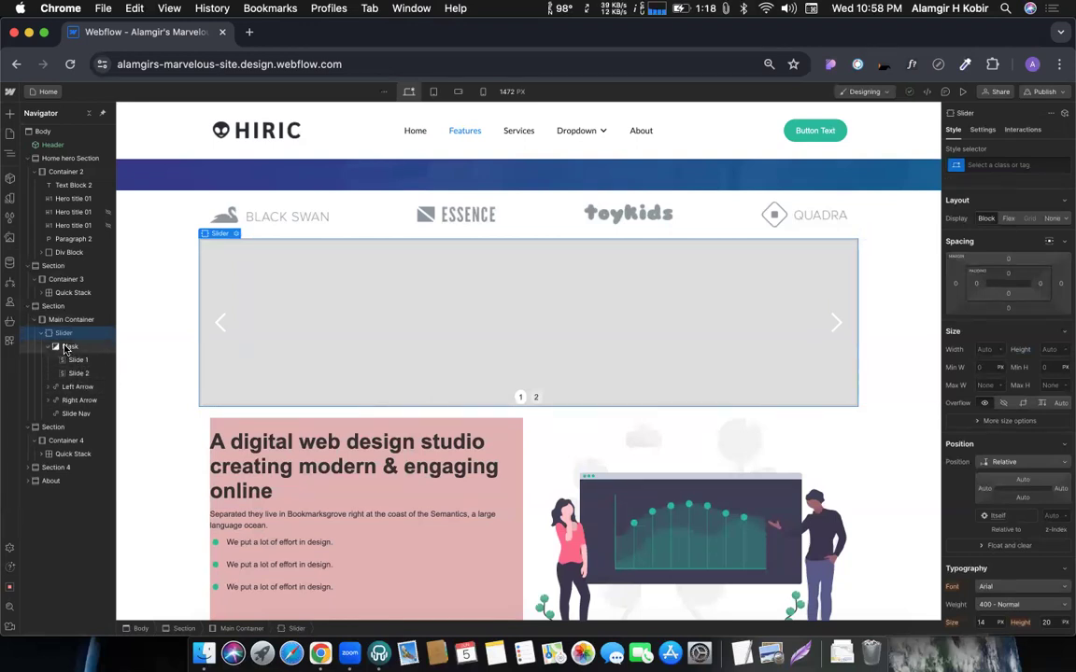
click(67, 348)
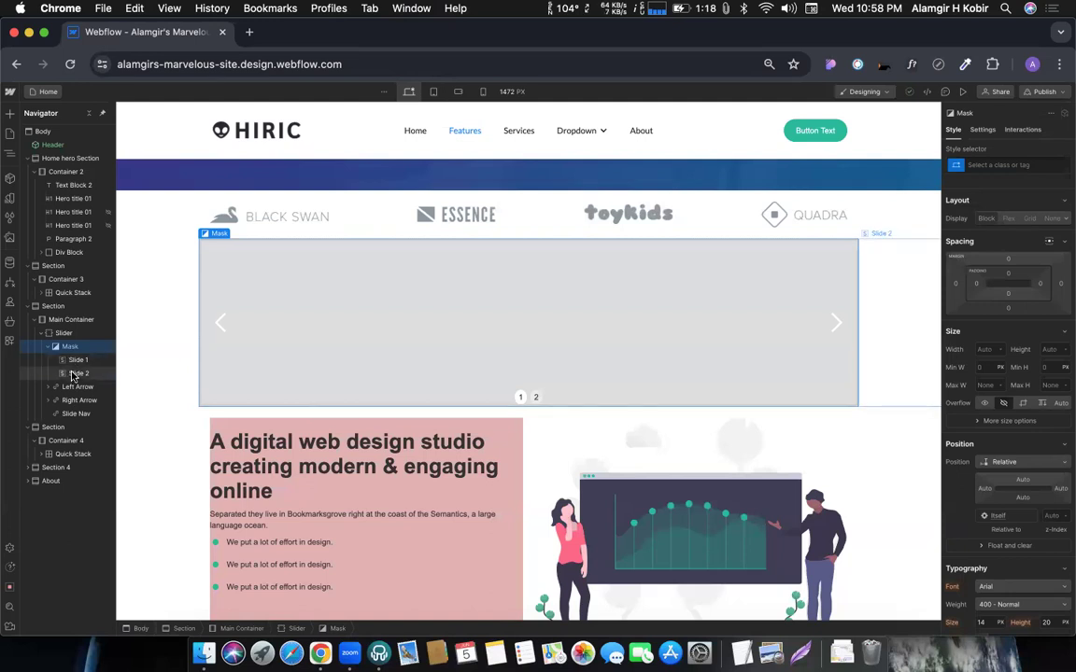
click(70, 360)
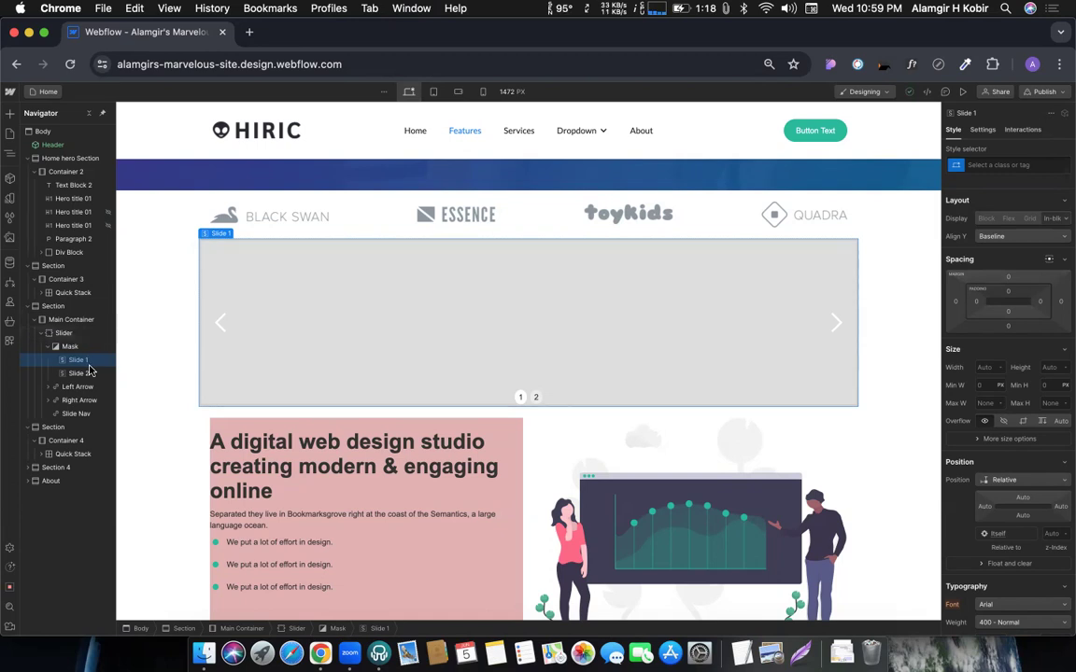
key(super+k)
text(d)
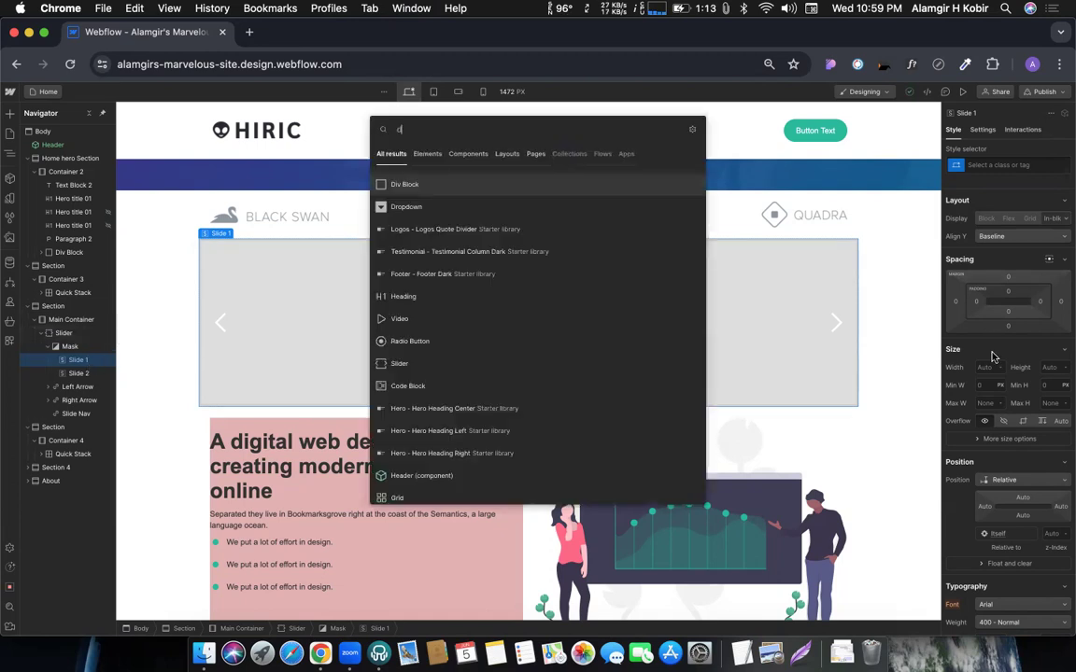
text(iv)
key(Return)
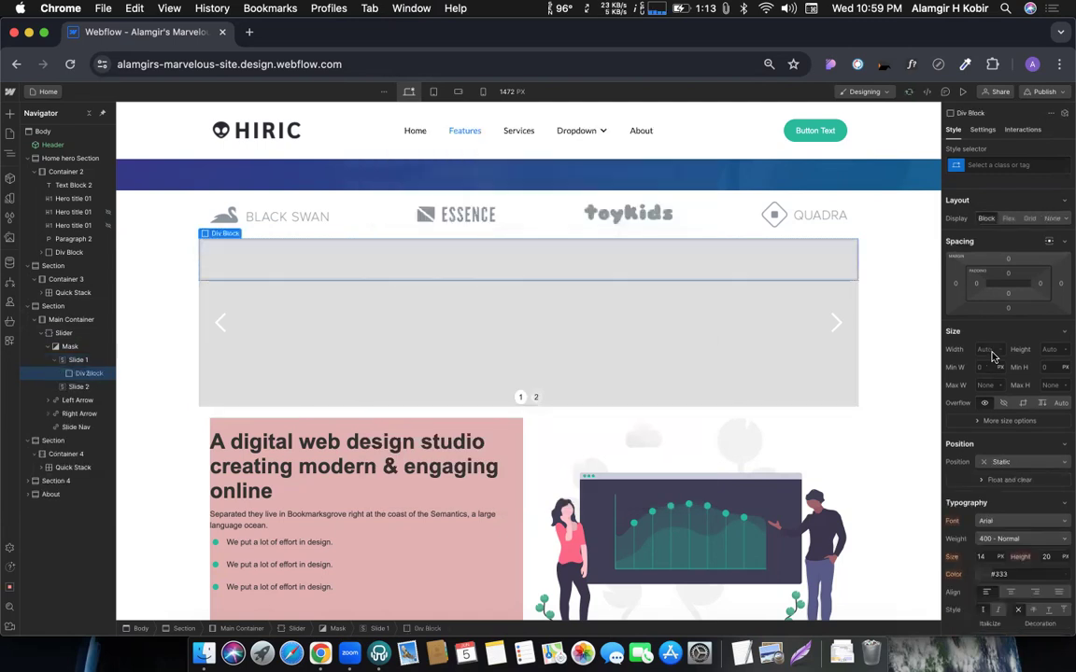
Step: Set the Slide 1 div block's width to 100 px and its height to 100%
click(986, 349)
text(100)
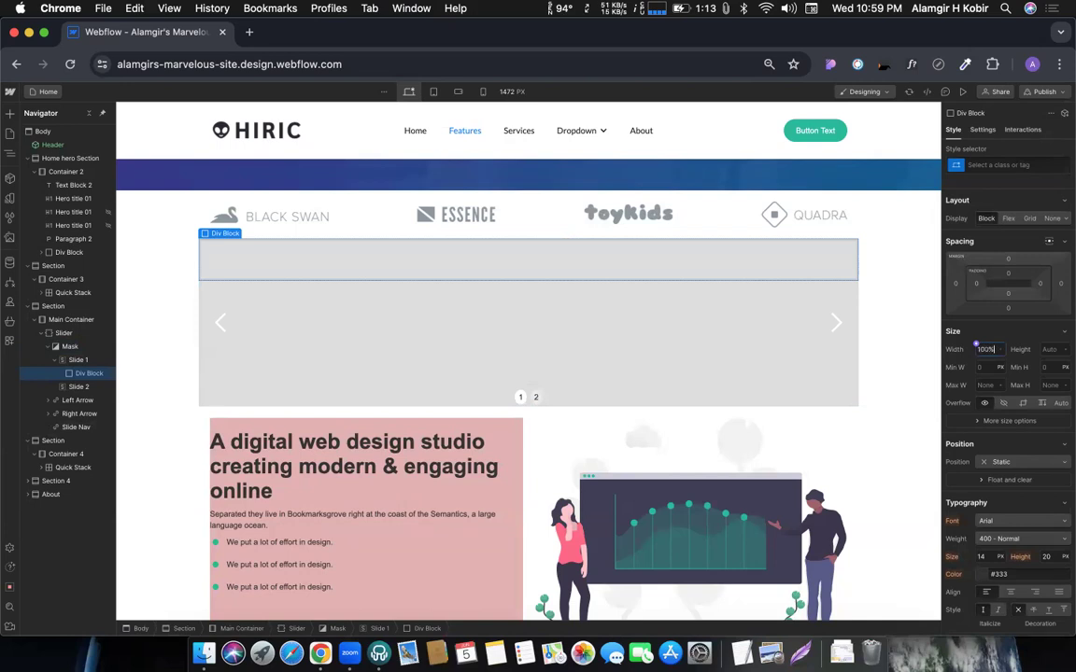
key(Tab)
text(100)
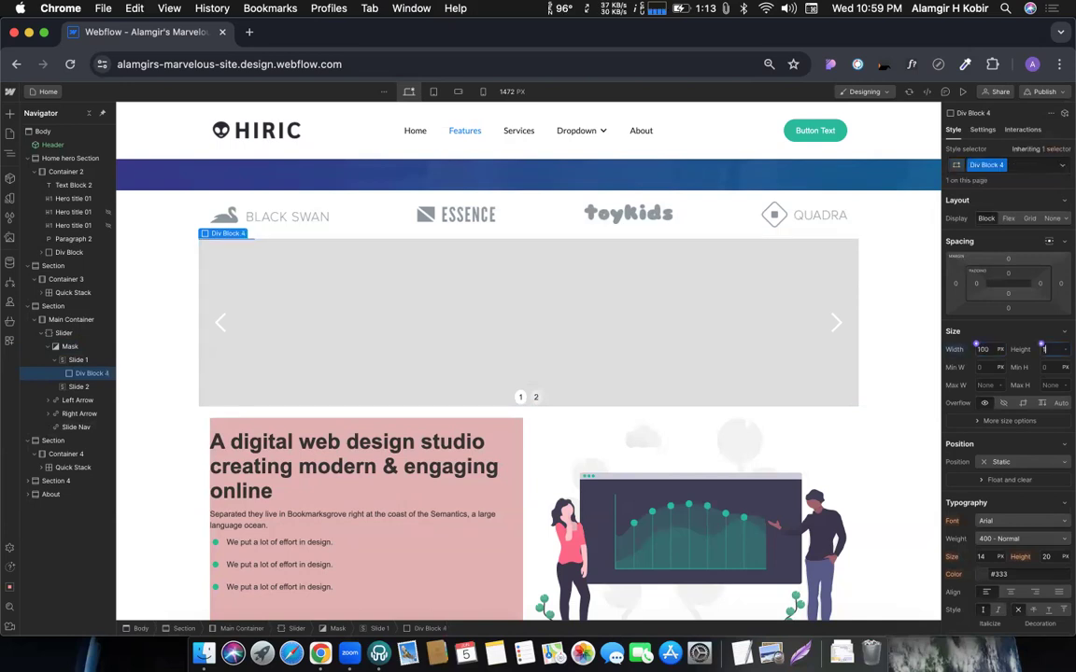
text(%)
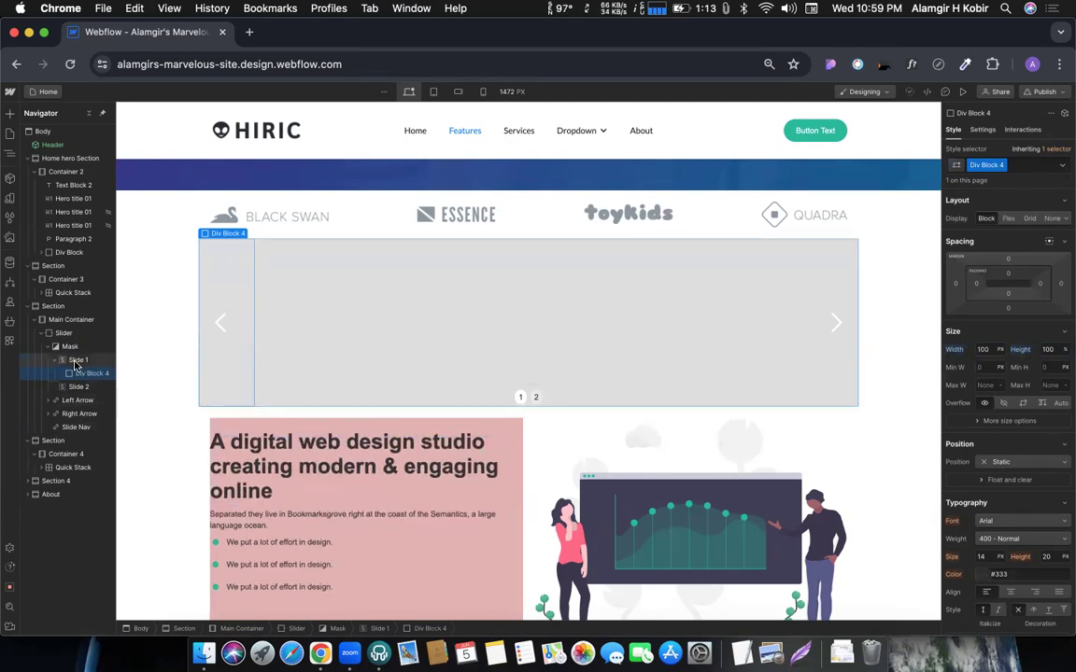
Step: Try a height of 550 px on the slider's Mask and reset that height
click(66, 348)
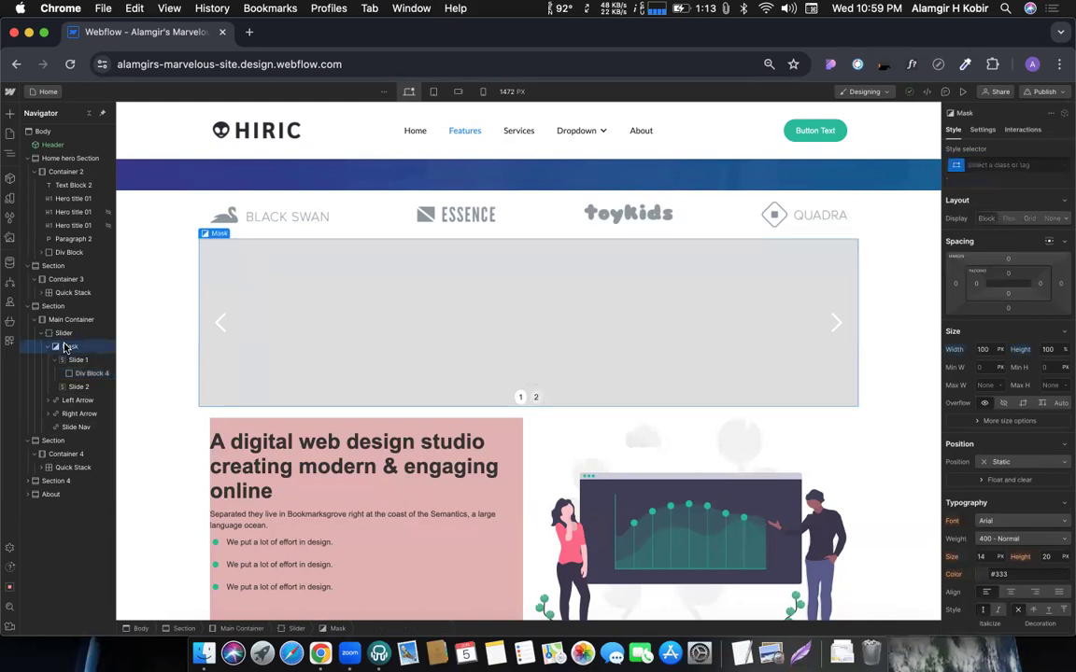
click(1052, 350)
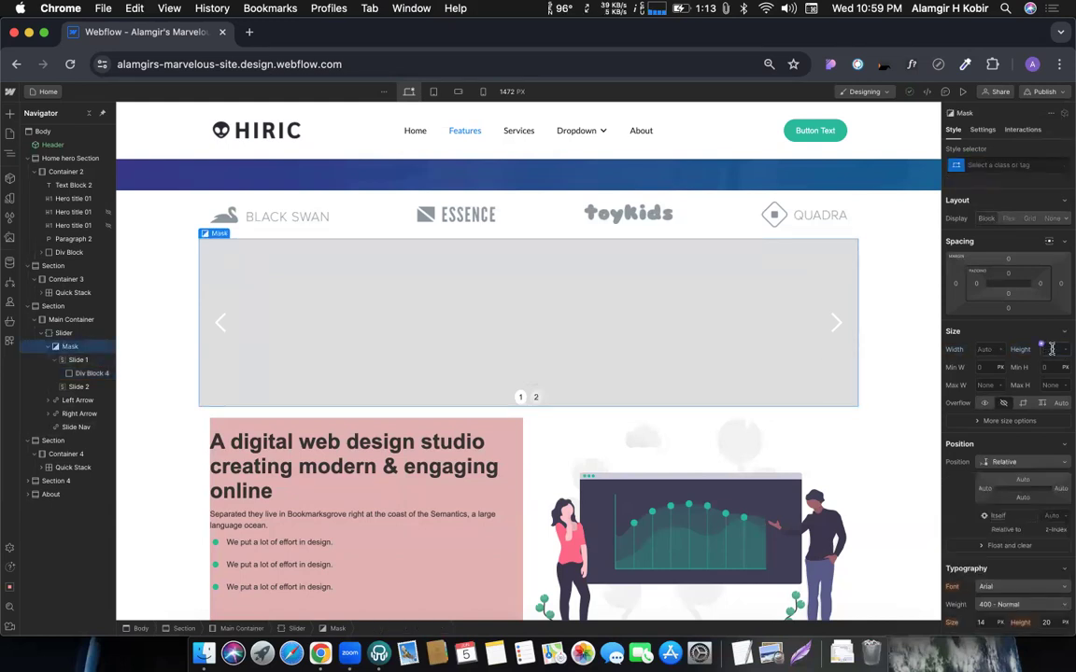
text(550)
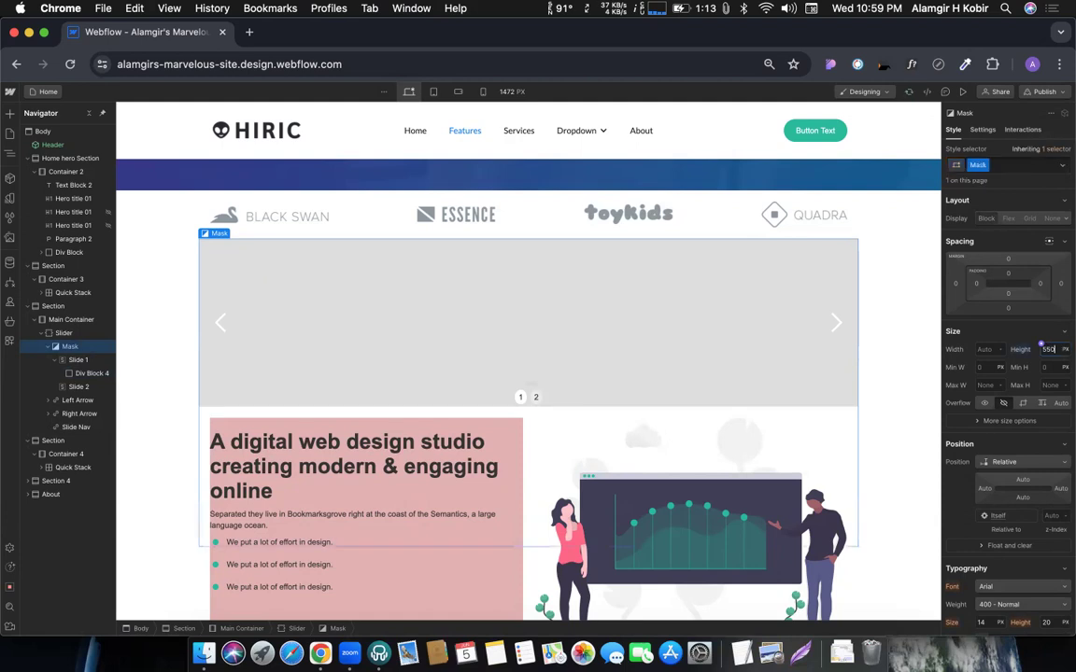
key(Return)
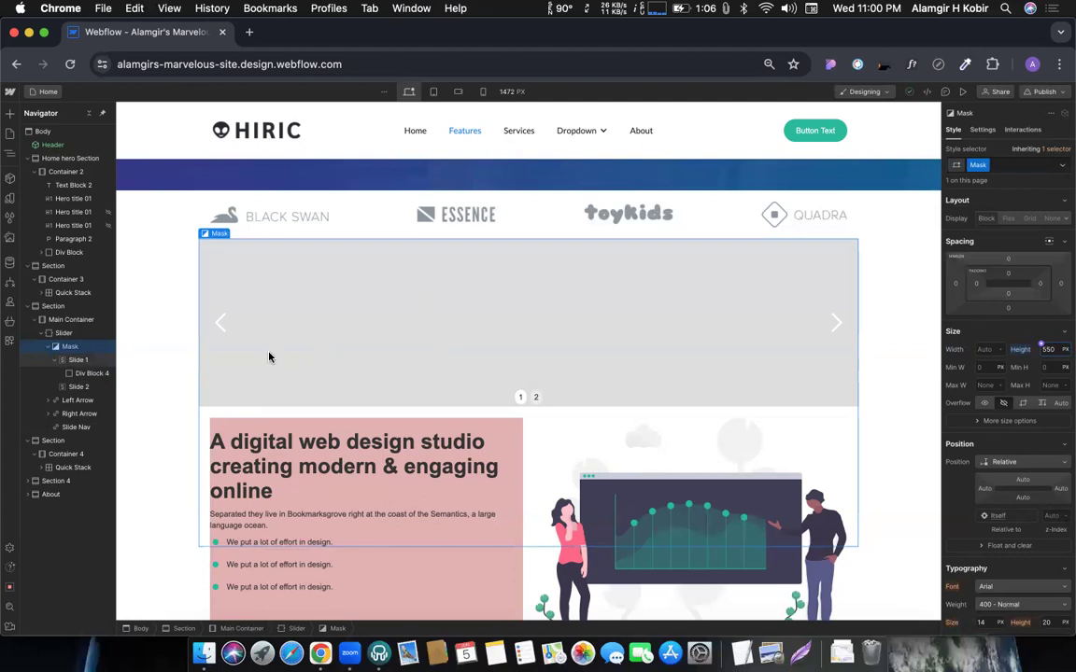
alt+click(1021, 352)
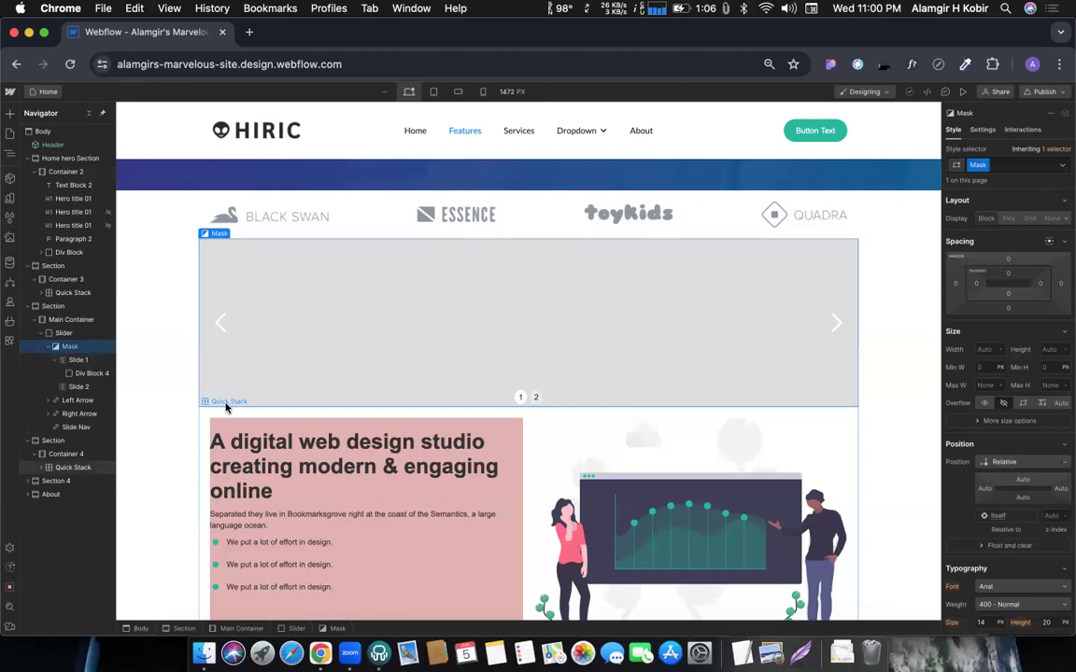
Step: Set the height of the Slider element itself to 550 px
click(58, 335)
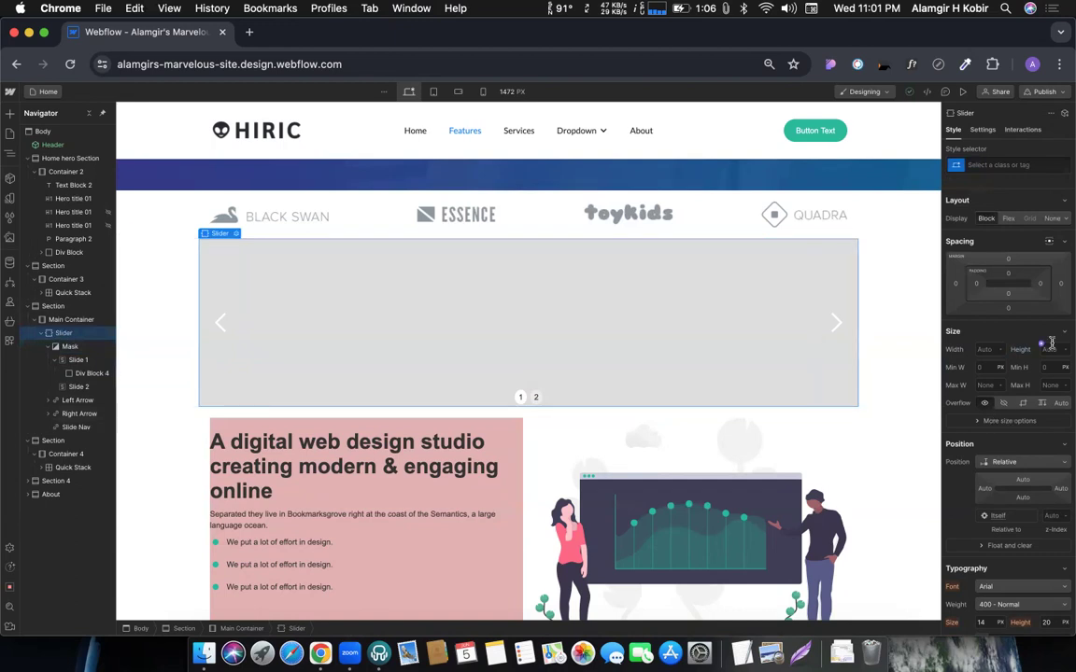
text(550)
key(Return)
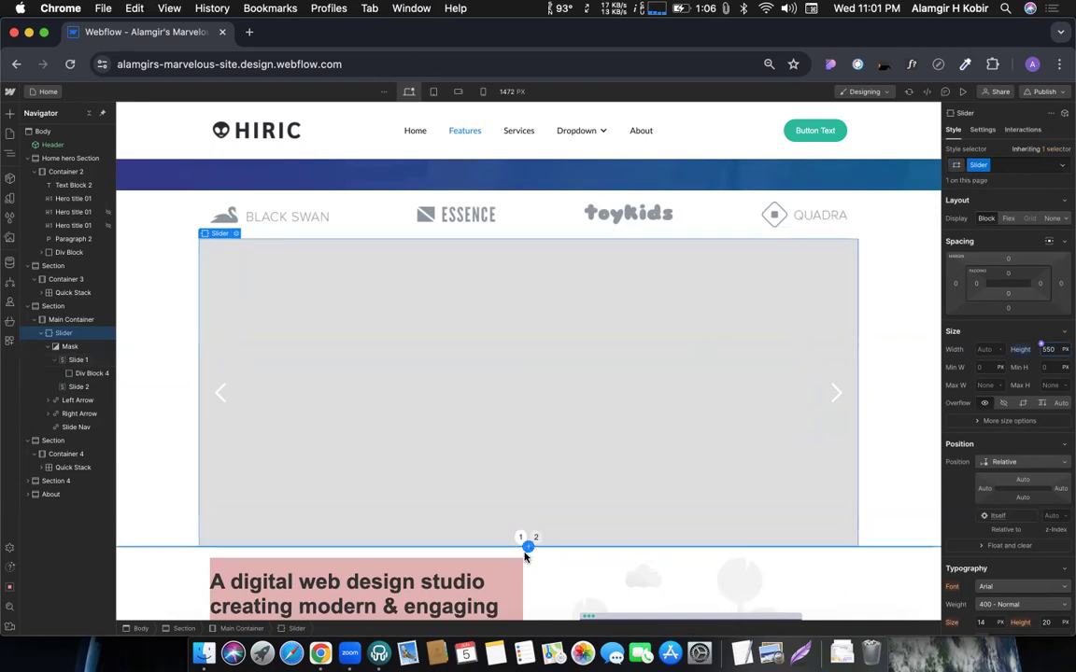
click(10, 115)
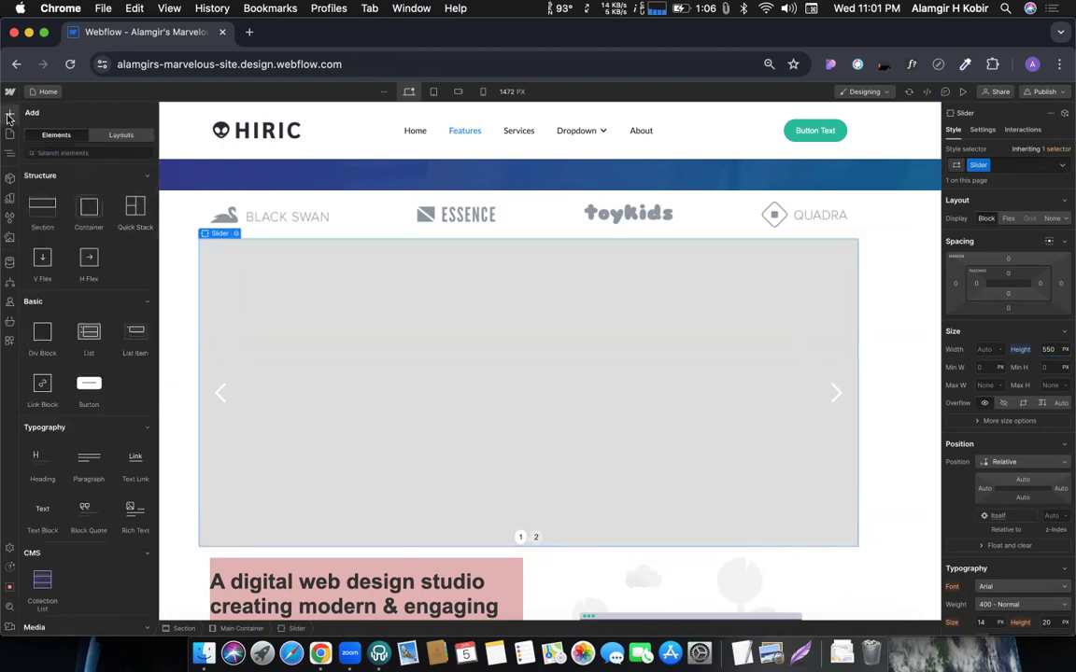
click(9, 117)
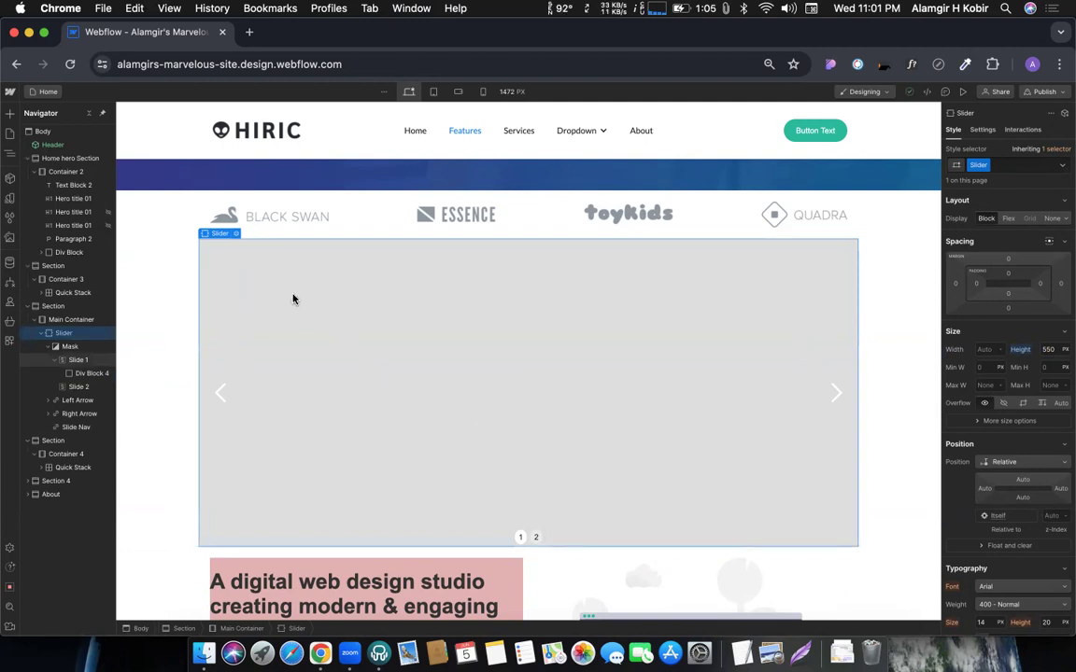
Step: Give the div block inside Slide 1 the class name "Slider 1 wrapper"
click(94, 373)
double_click(982, 165)
text(d)
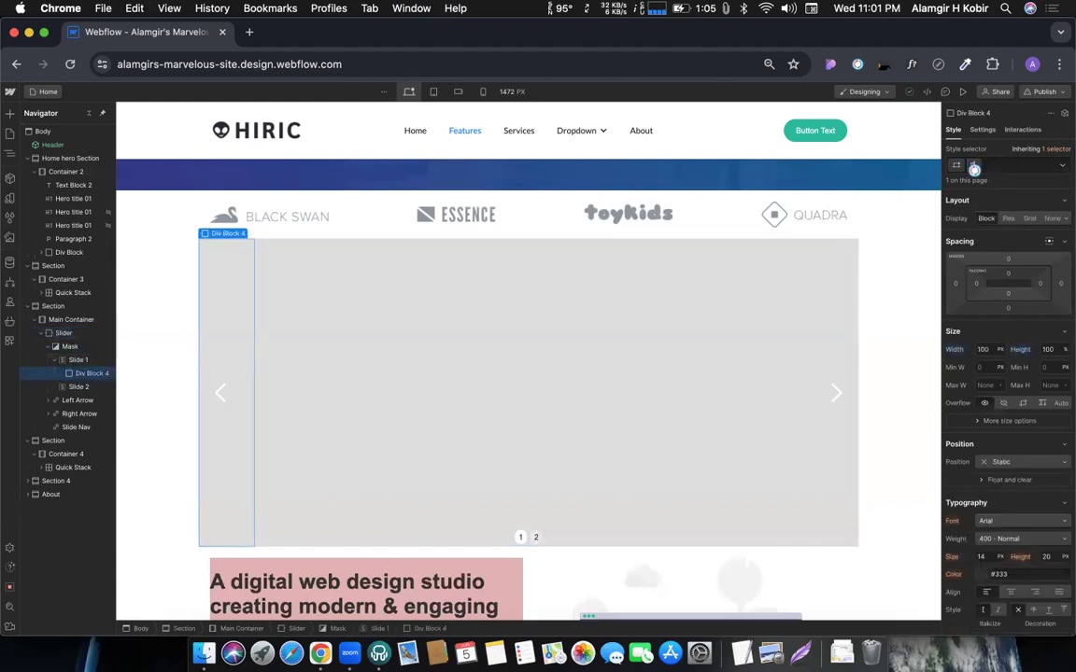
text(er 1 wrapper)
key(Return)
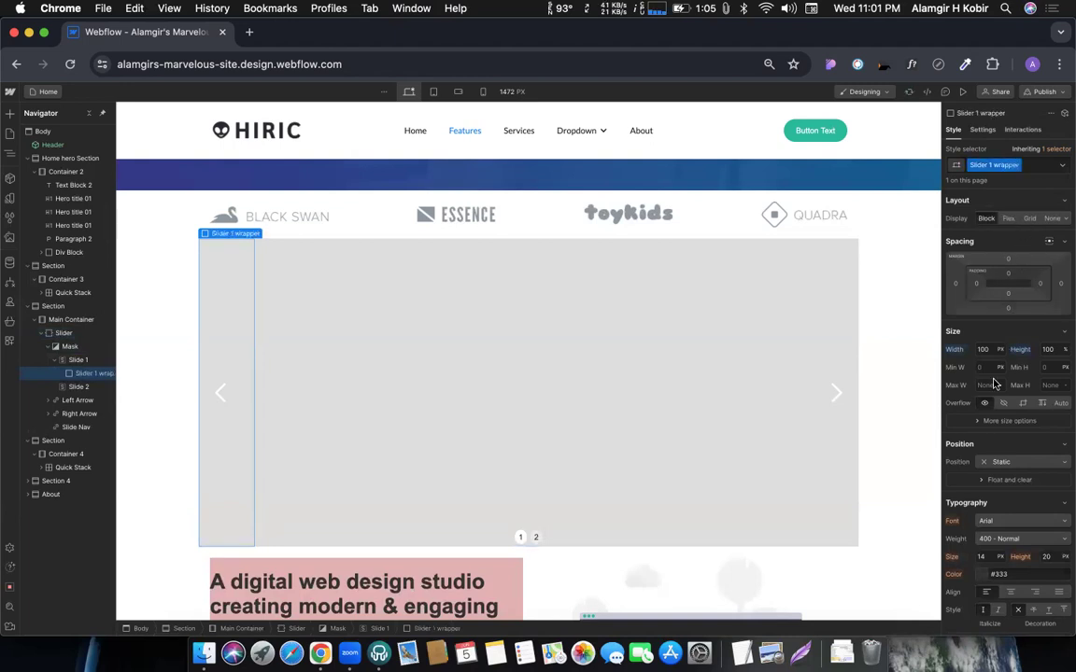
Step: Add a background image layer with the default placeholder image to the Slider 1 wrapper
scroll(994, 383, down, 10)
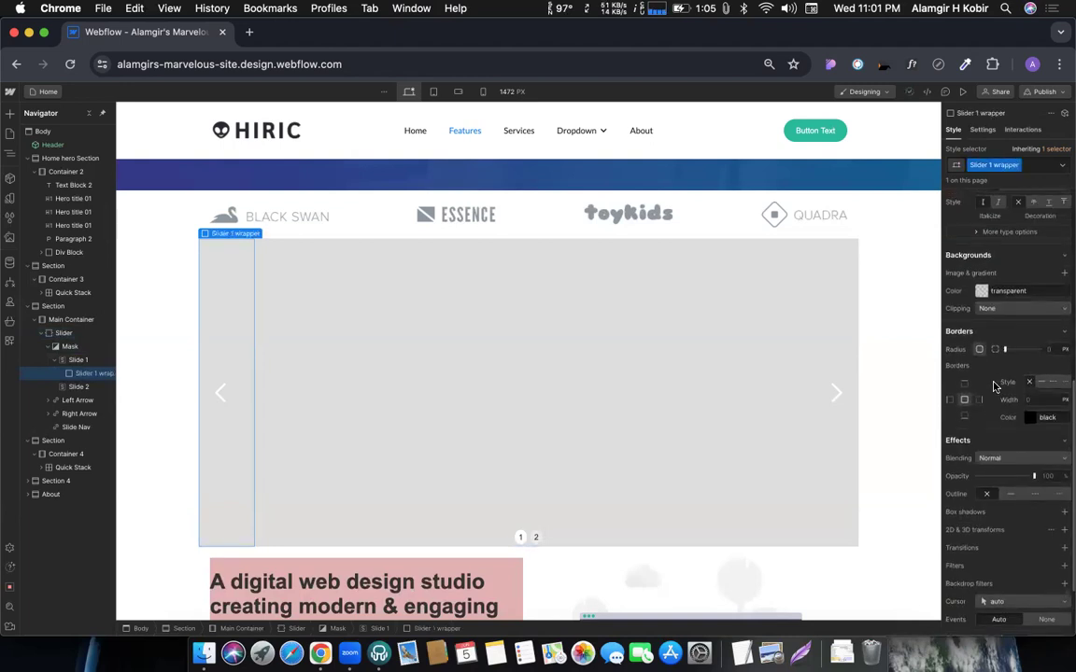
click(1064, 275)
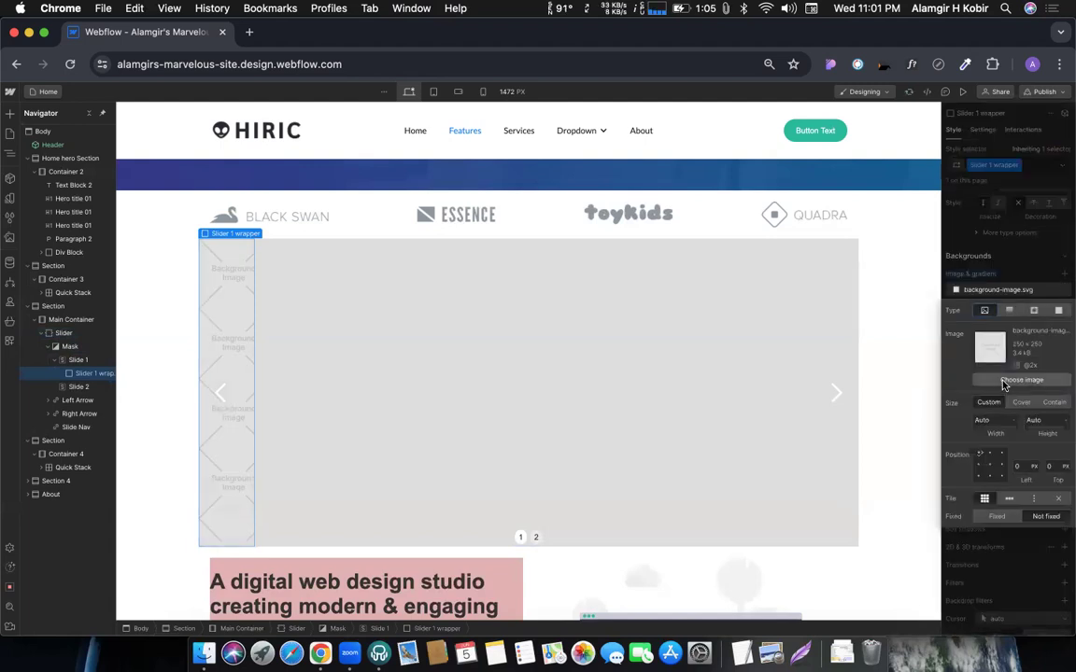
click(1037, 256)
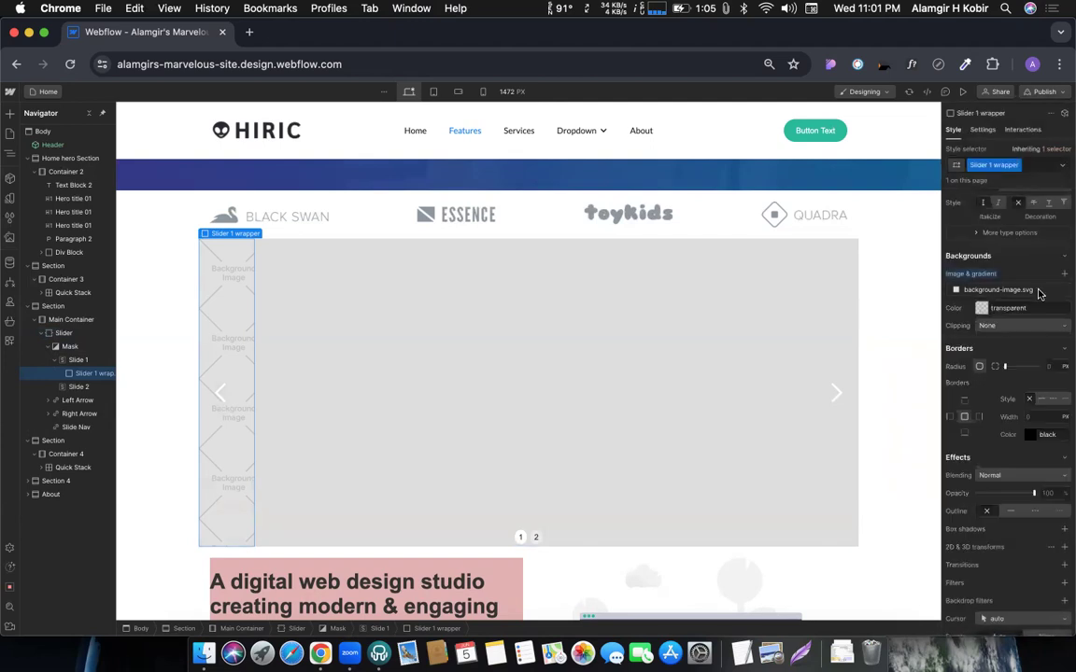
Step: Set the Slider 1 wrapper's width to 100%
scroll(1026, 382, up, 5)
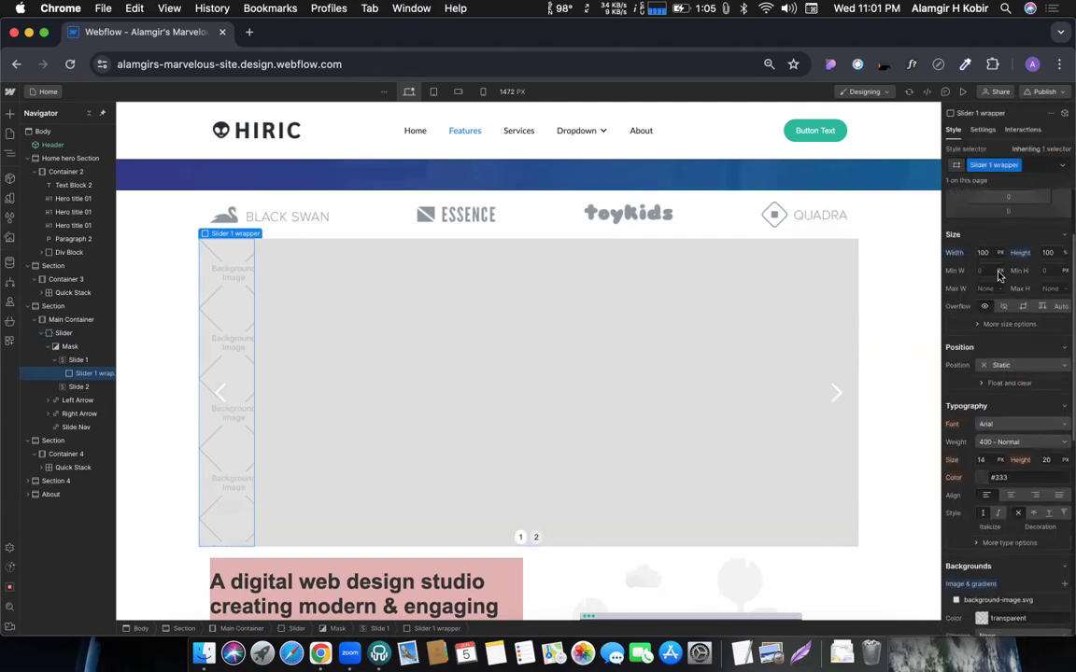
click(999, 253)
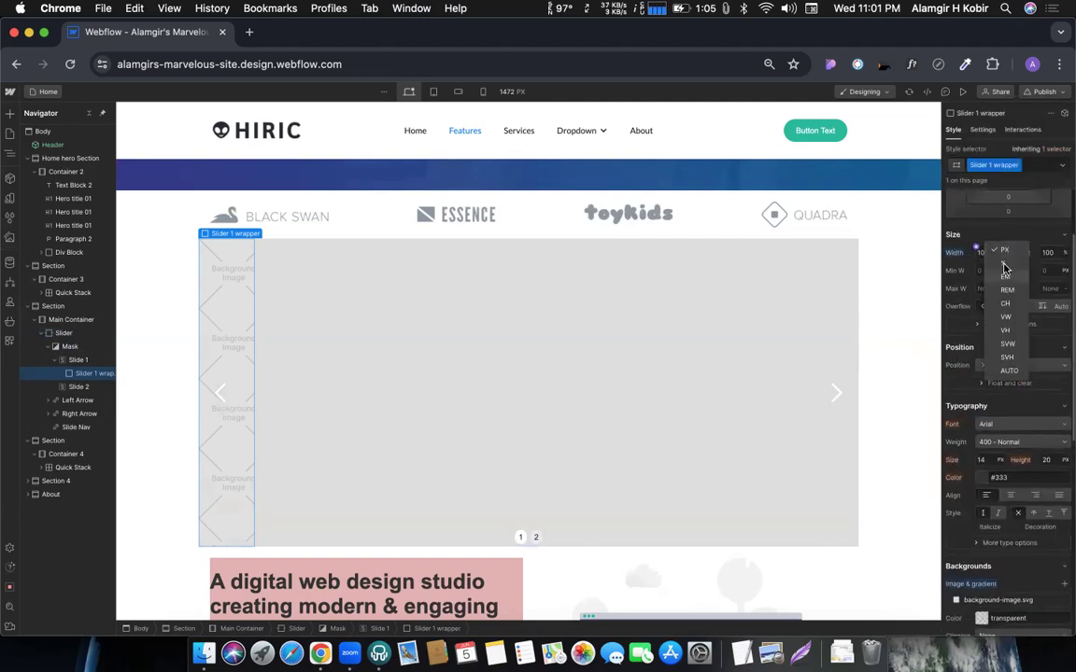
click(1004, 268)
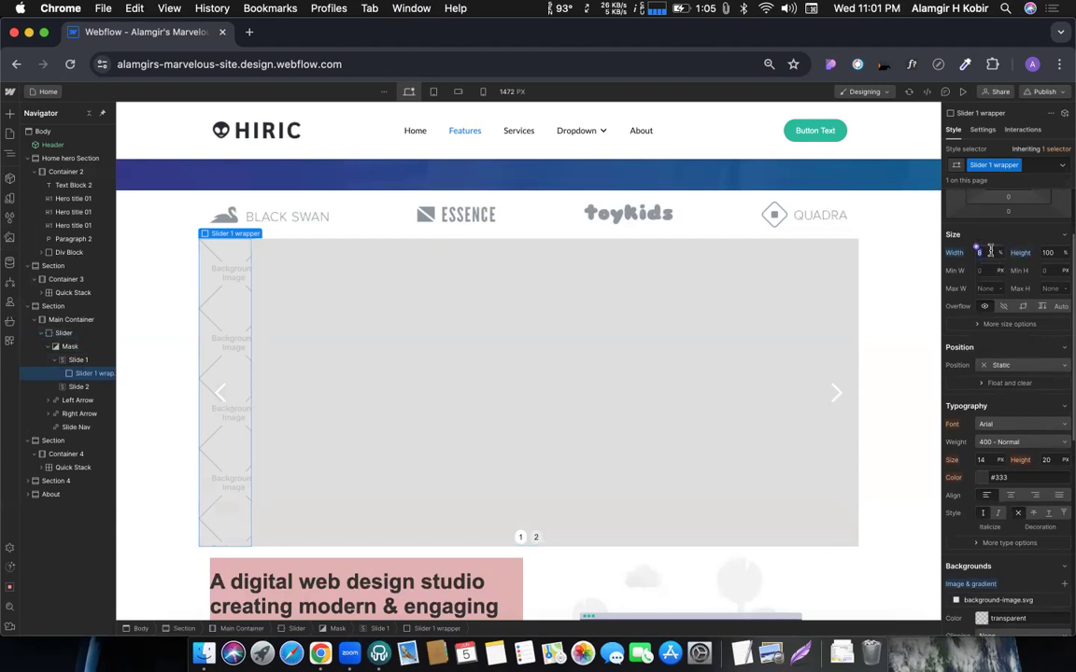
text(100)
key(Return)
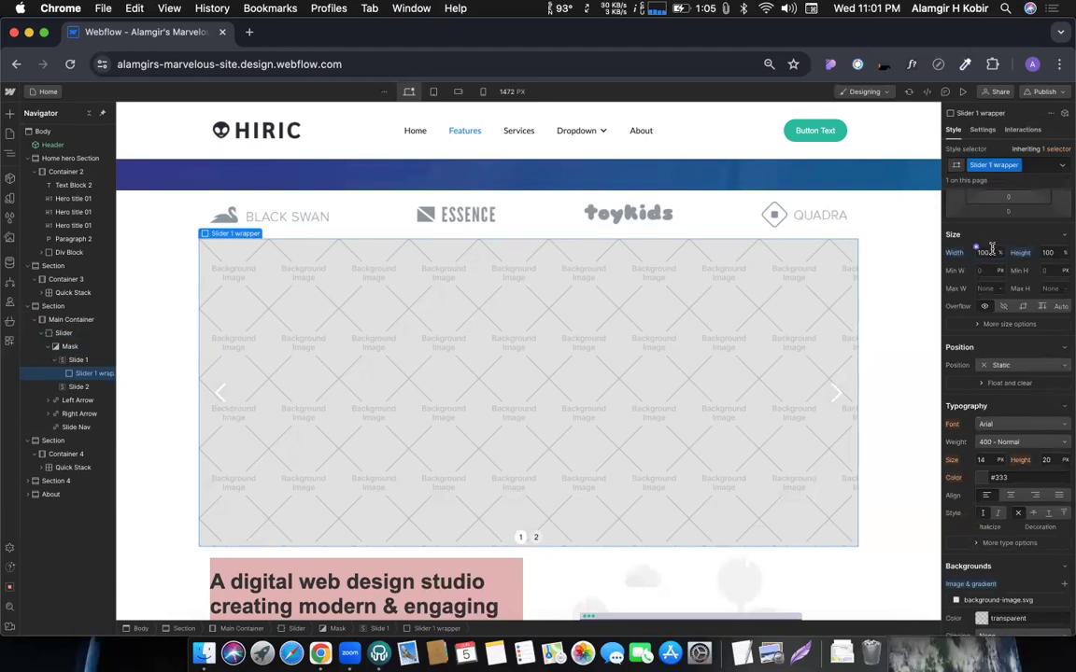
double_click(985, 252)
click(969, 261)
Step: Open the Slider 1 wrapper's background image settings and bring up the site's image assets for choosing a replacement
scroll(971, 327, down, 5)
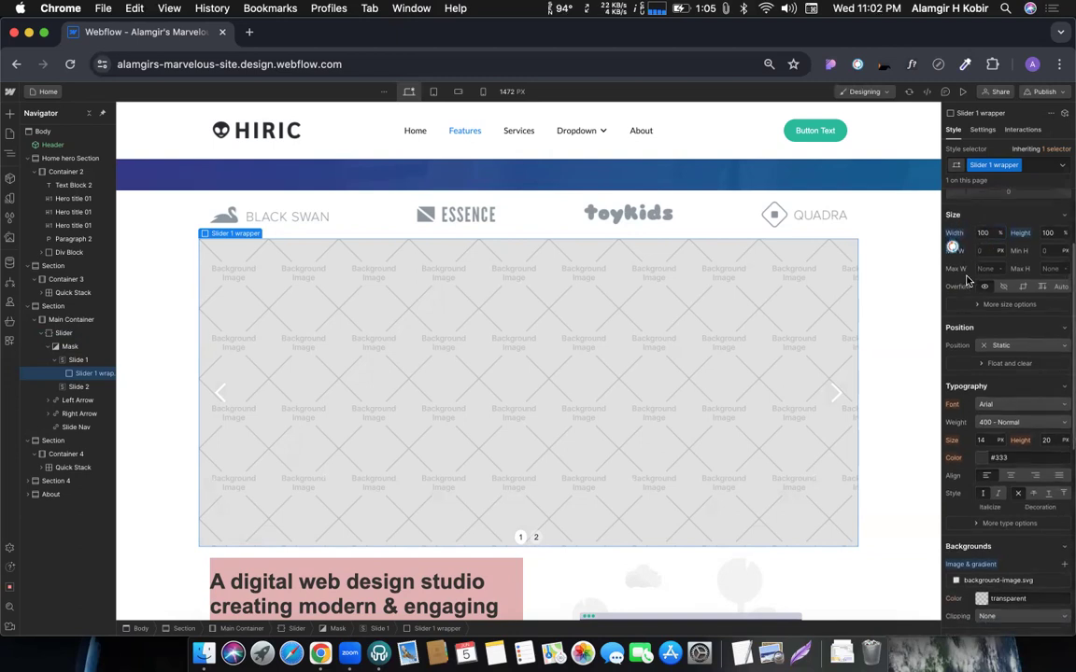
scroll(981, 425, down, 1)
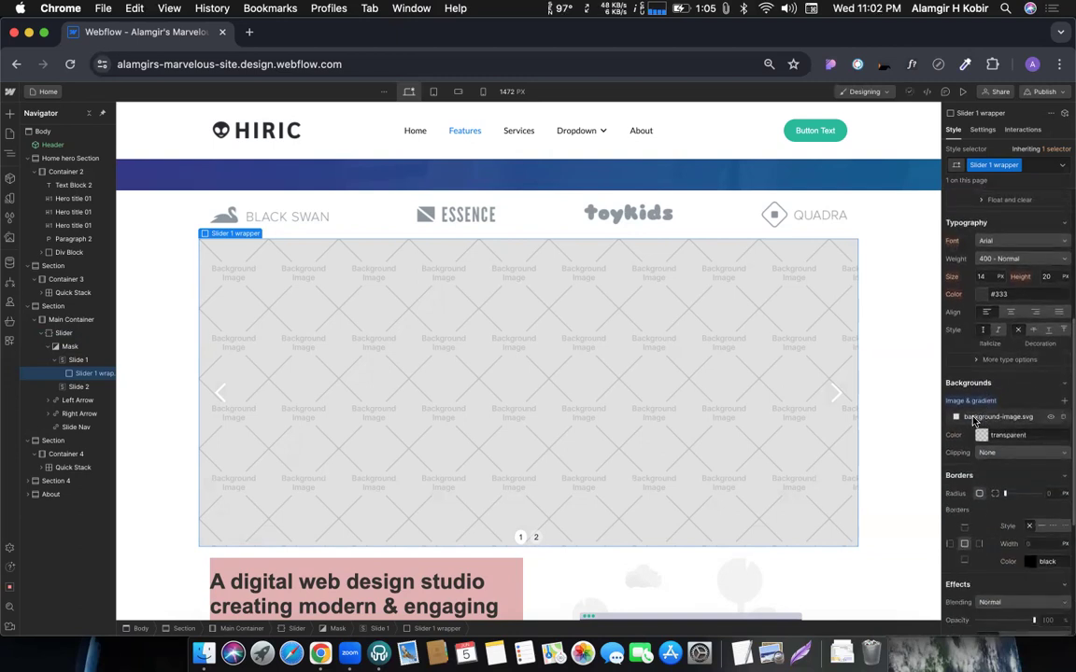
click(972, 418)
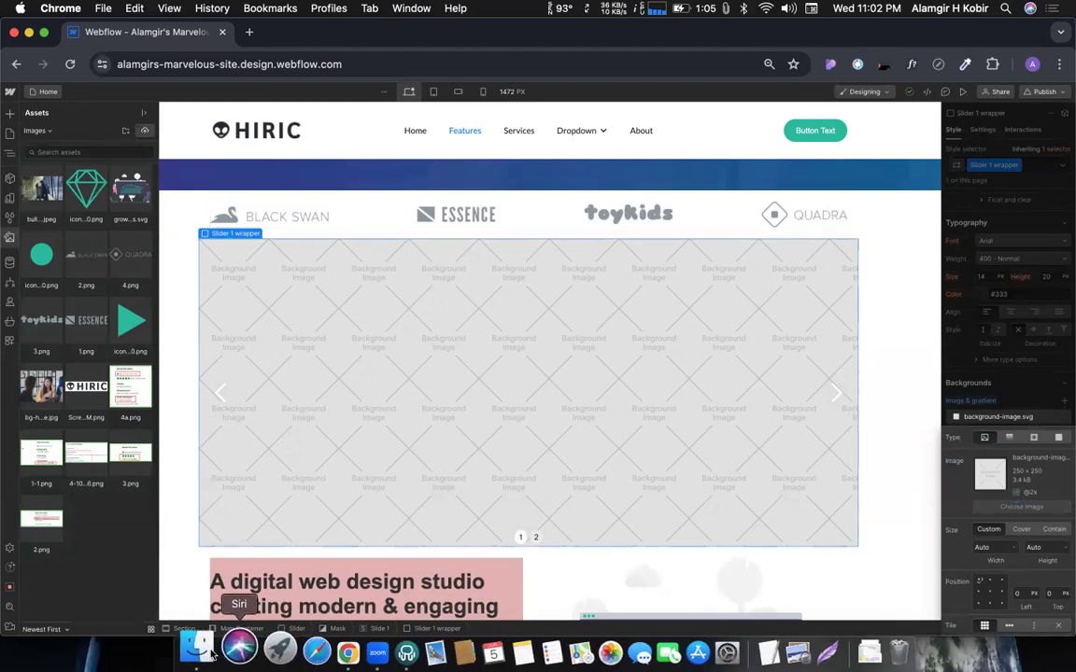
Step: Search Google in a new browser tab for "car images unsplash" and open Unsplash's Best 500+ Car Photos page
click(250, 33)
text(car images)
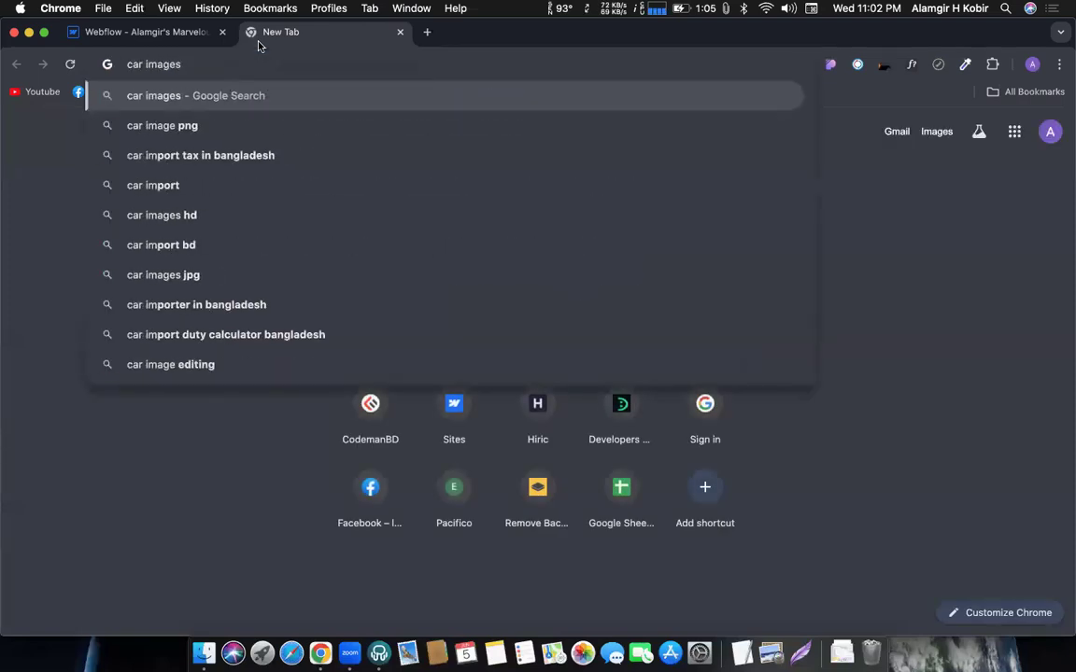
text( unspla)
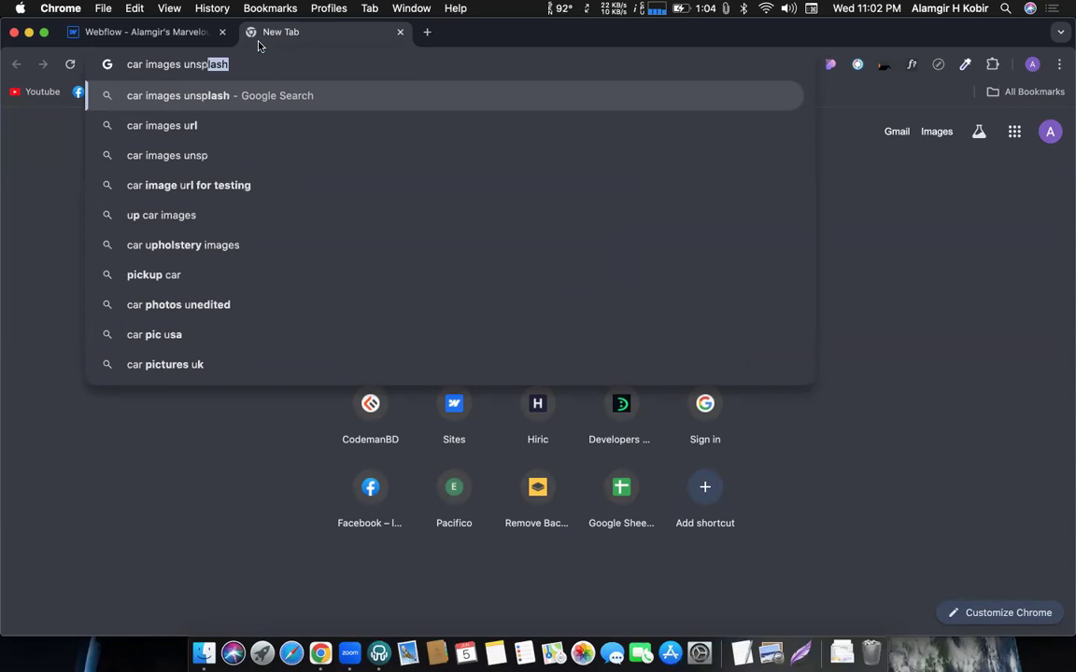
text(sh)
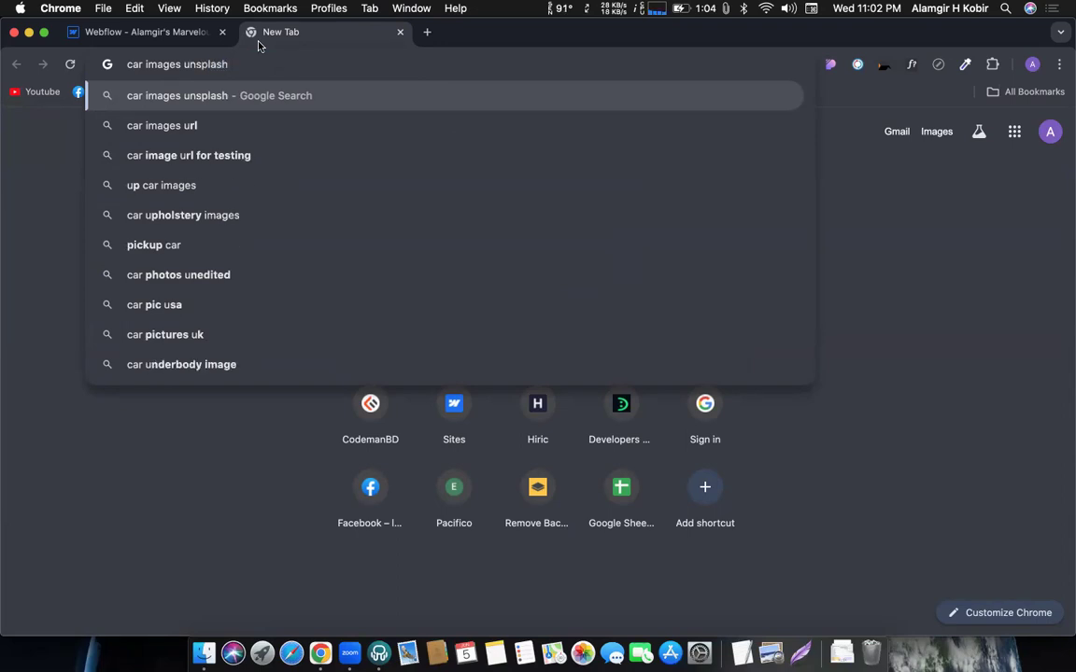
key(Return)
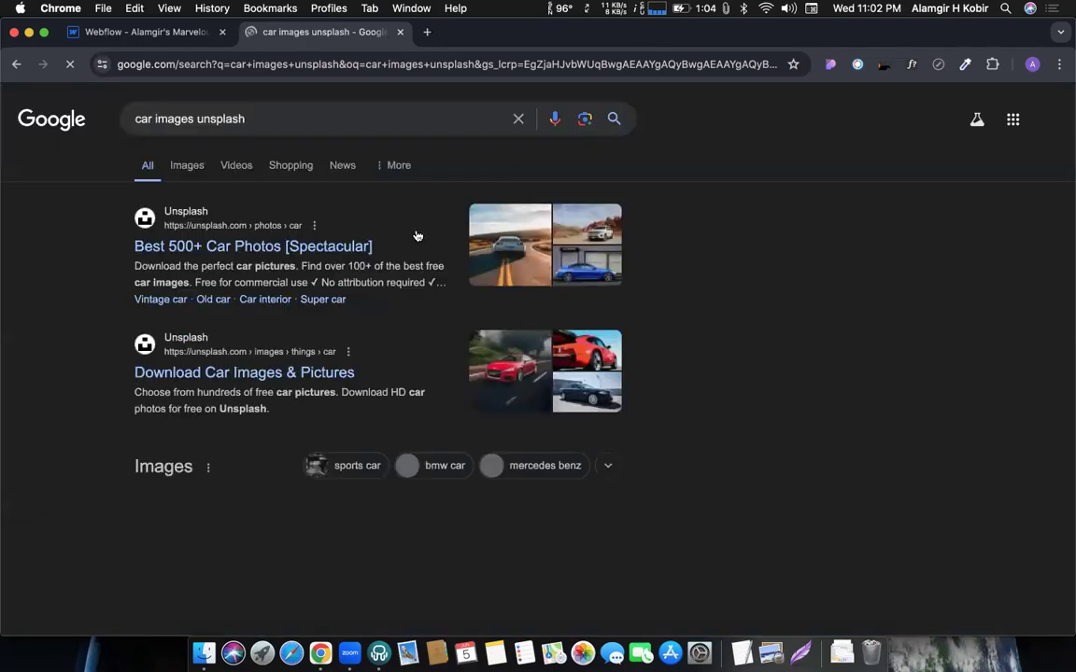
click(234, 250)
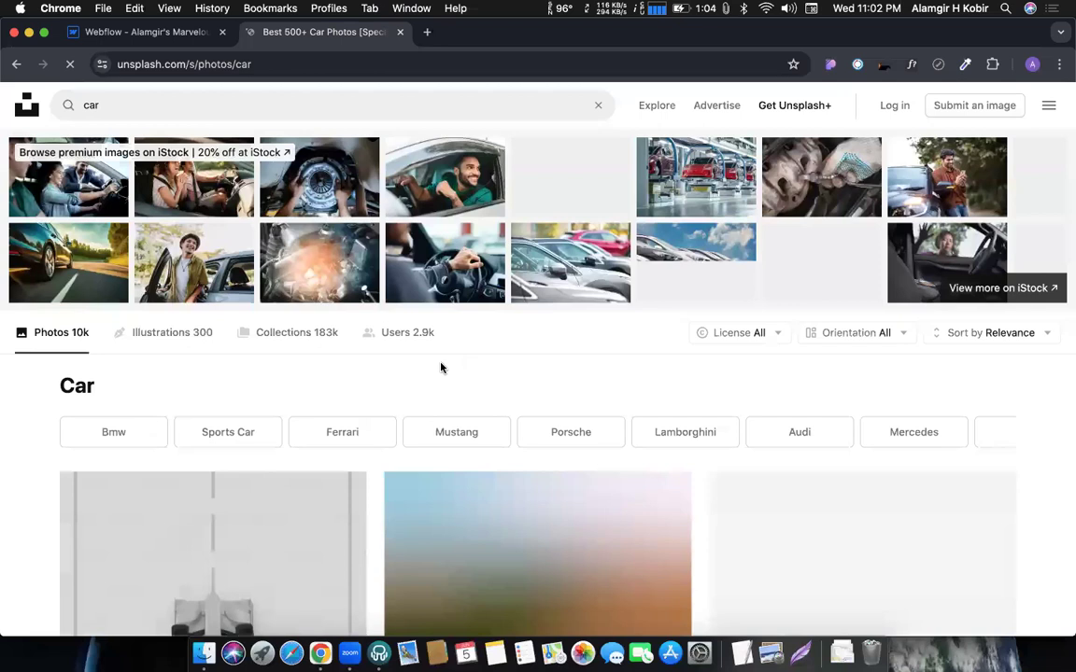
Step: Download the photo of the silver sports coupe on the asphalt road and check the recent downloads
scroll(441, 367, down, 3)
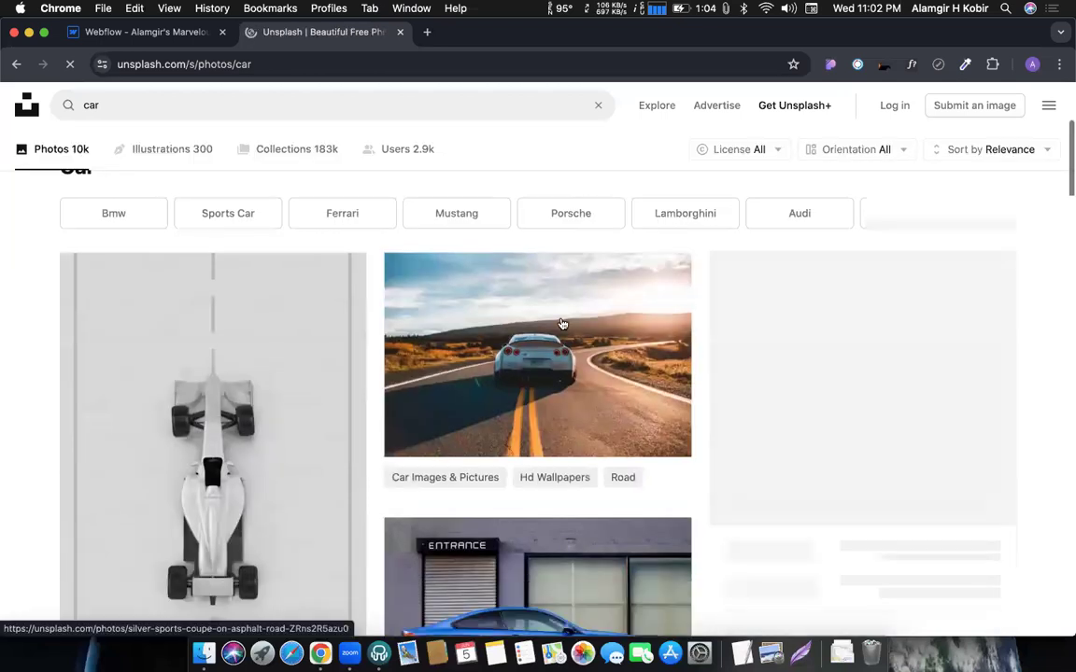
scroll(607, 299, down, 1)
click(659, 277)
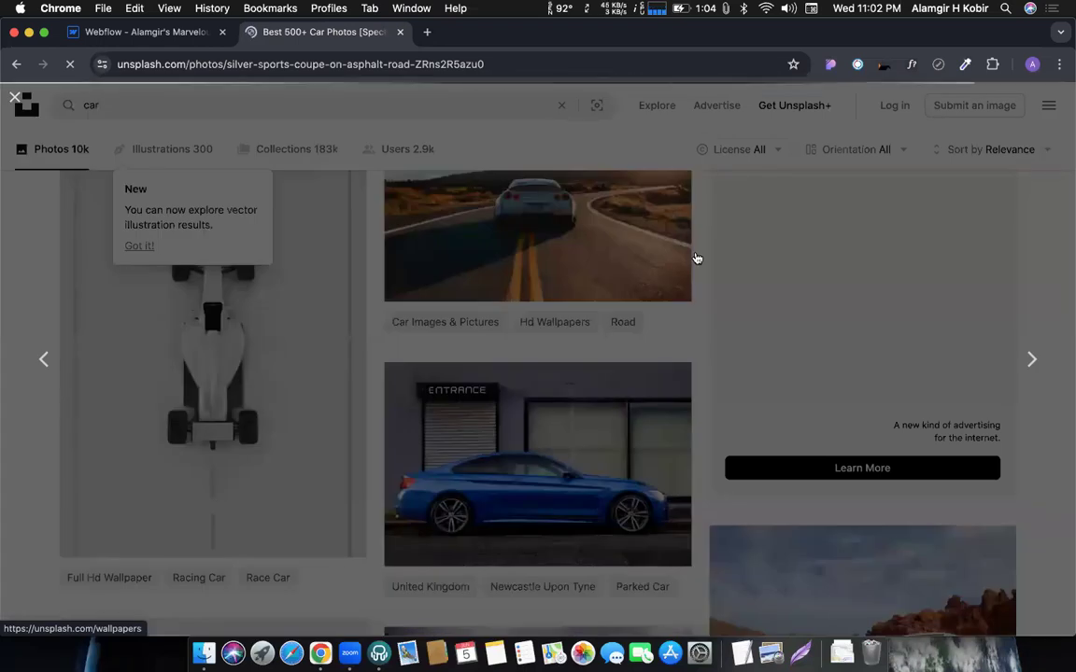
click(695, 258)
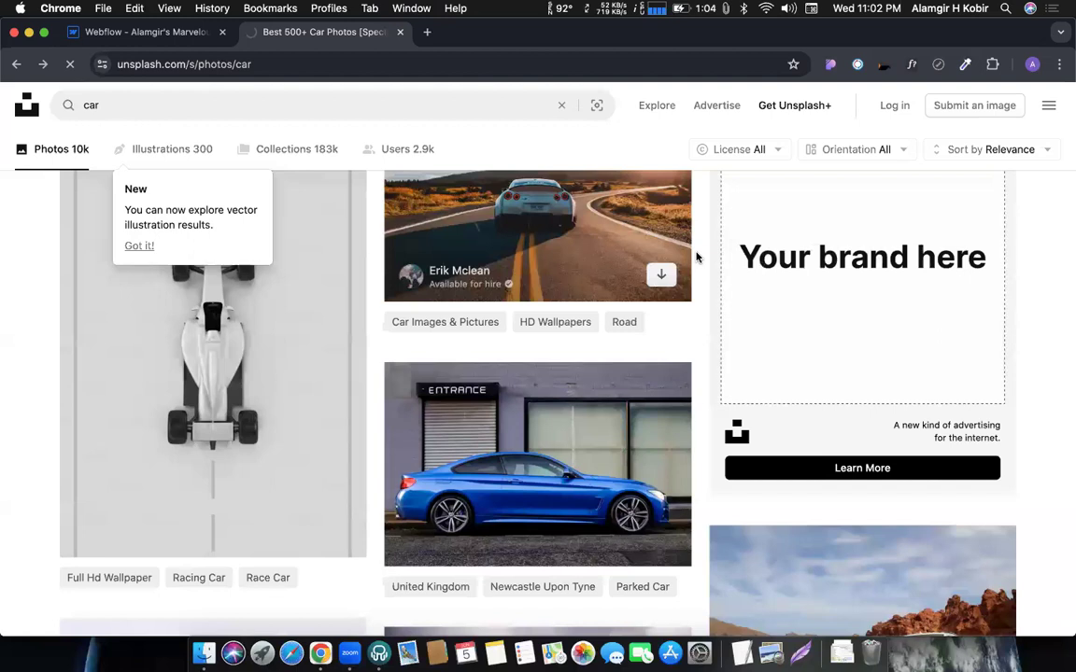
scroll(696, 257, up, 2)
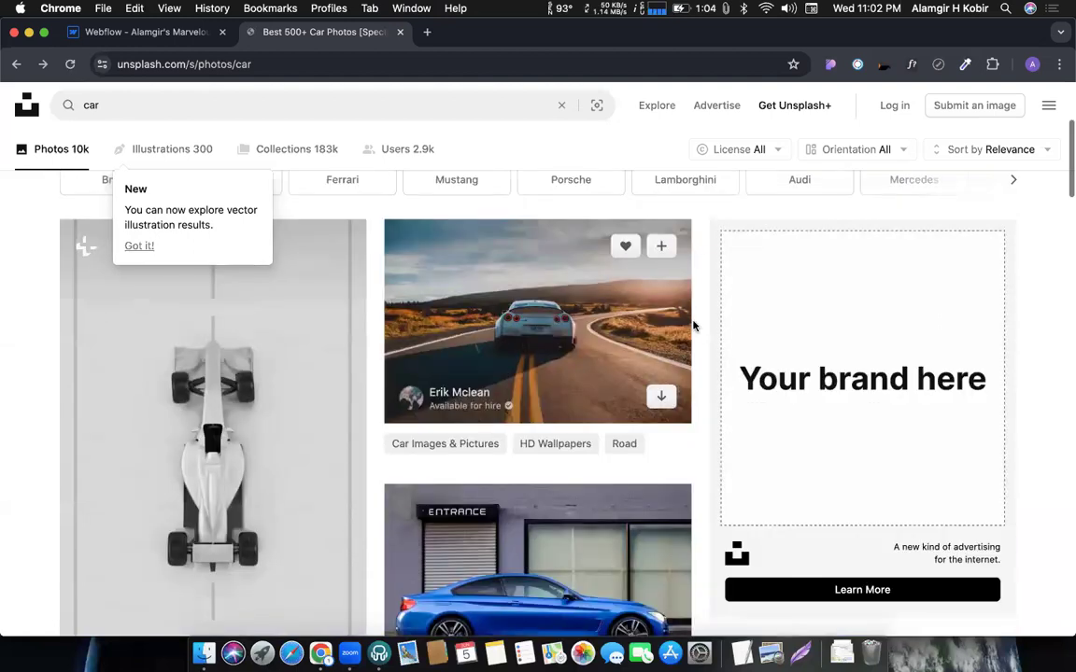
click(660, 399)
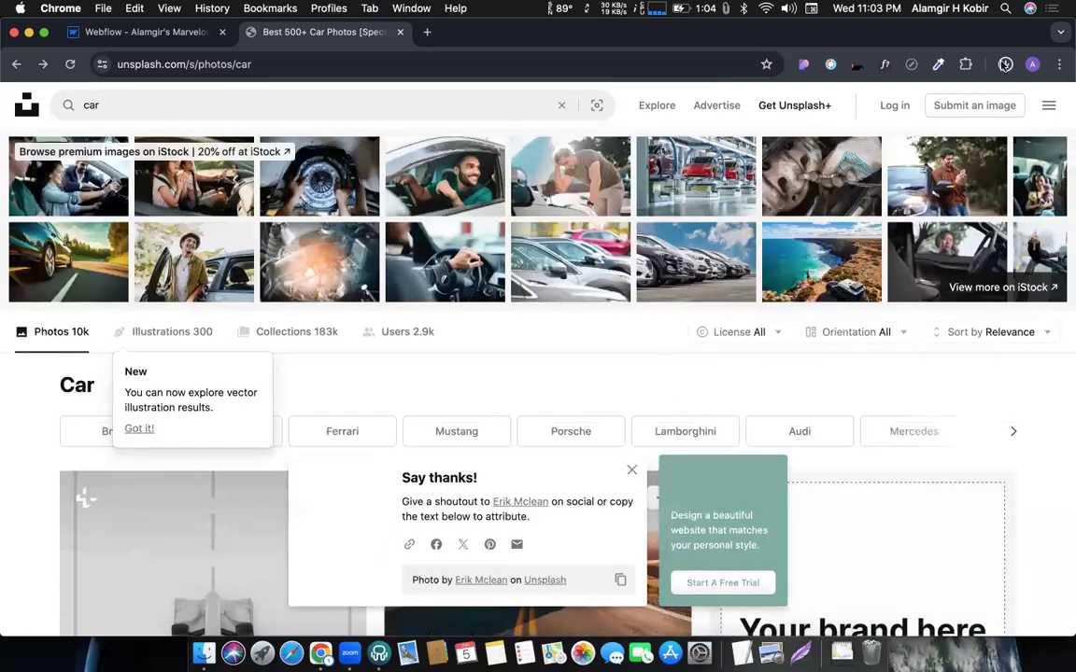
scroll(1004, 64, down, 3)
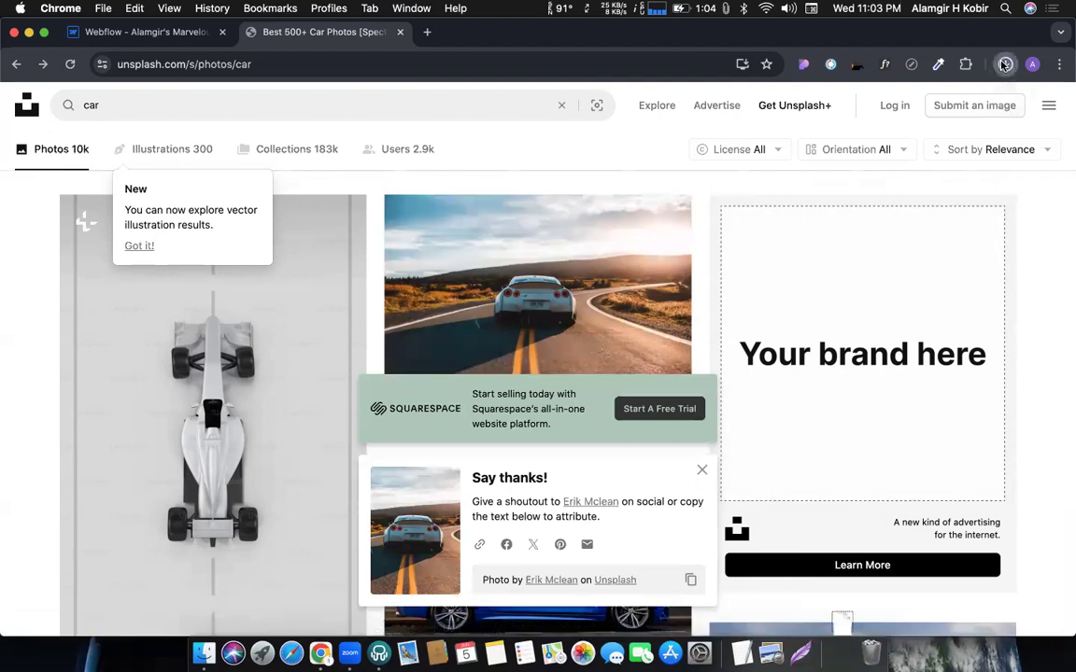
click(1005, 63)
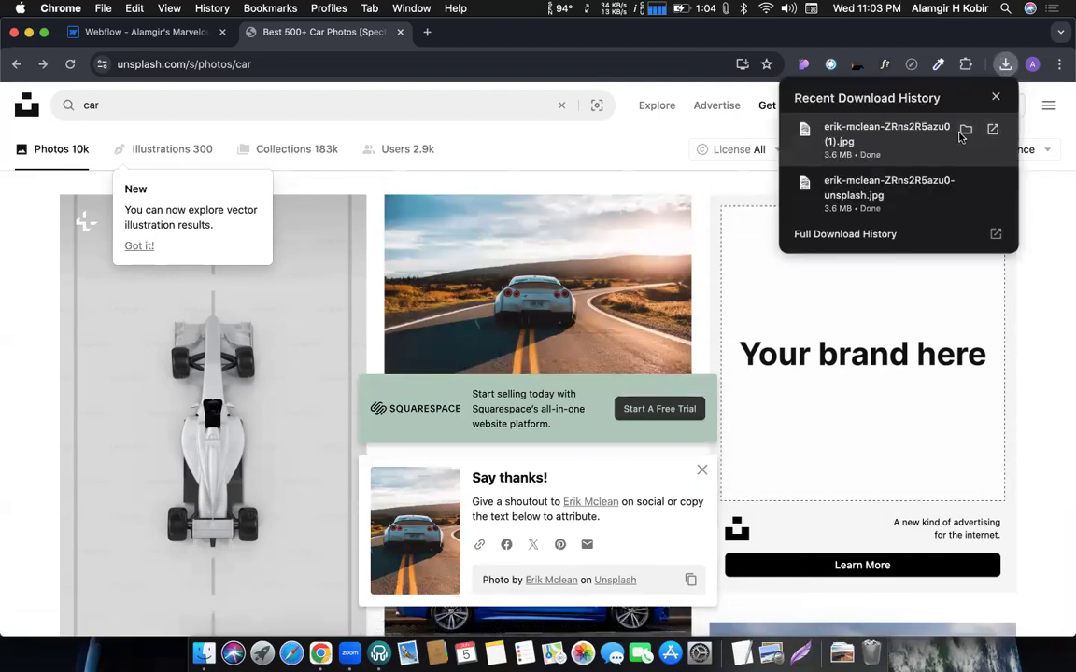
Step: Dismiss the thank-you message and download the photo of the blue car parked beside the Entrance sign
scroll(668, 468, down, 1)
scroll(668, 469, down, 2)
click(701, 470)
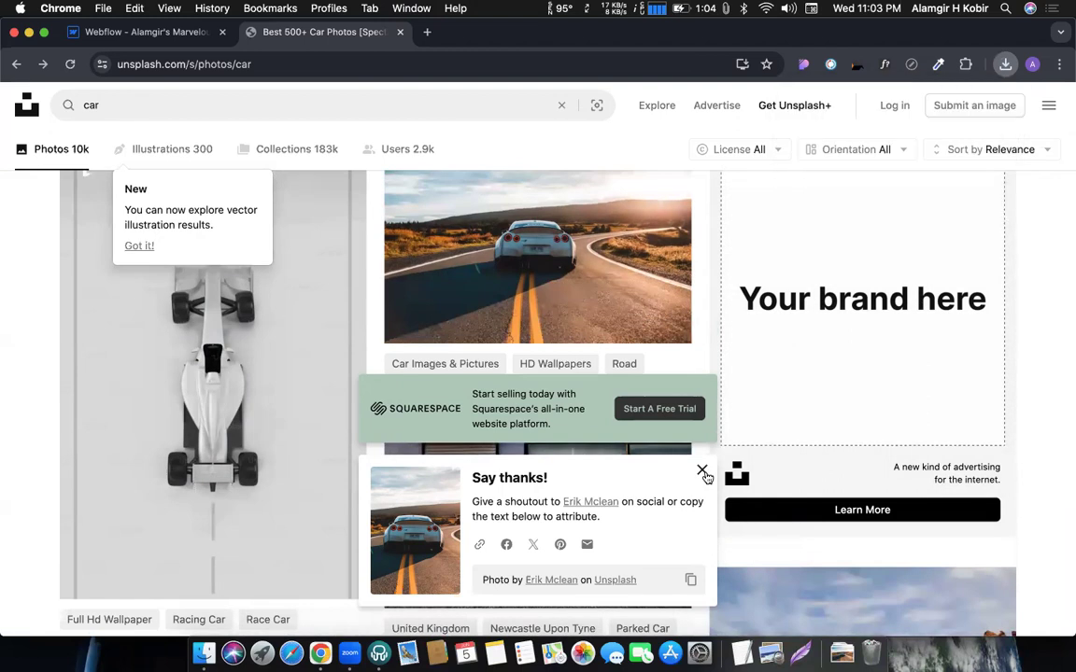
click(701, 470)
scroll(696, 473, down, 6)
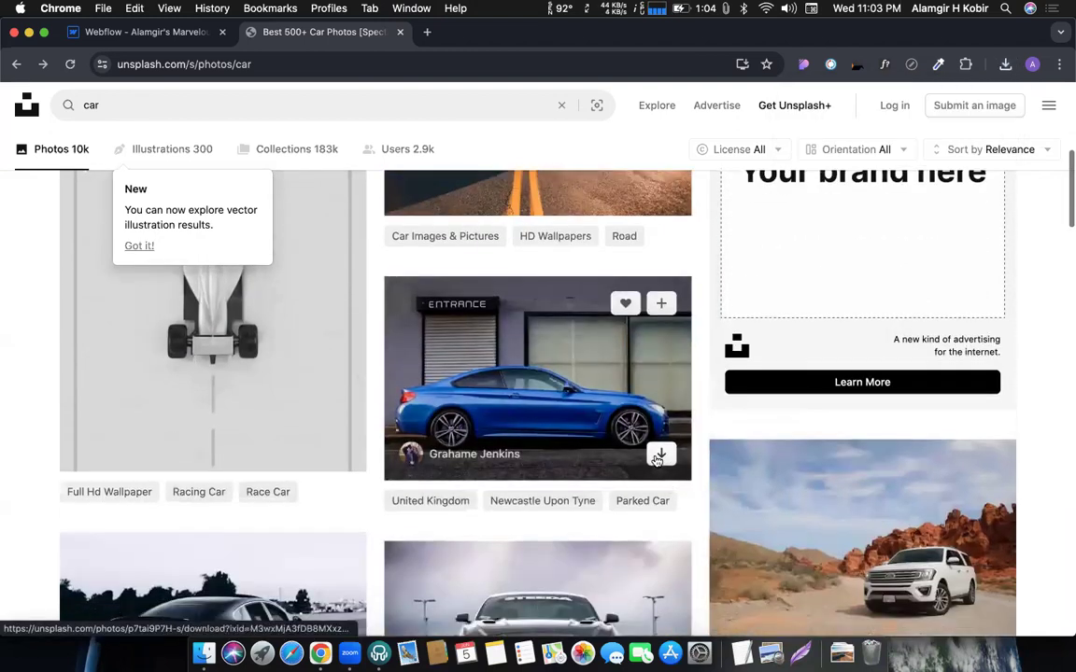
click(660, 455)
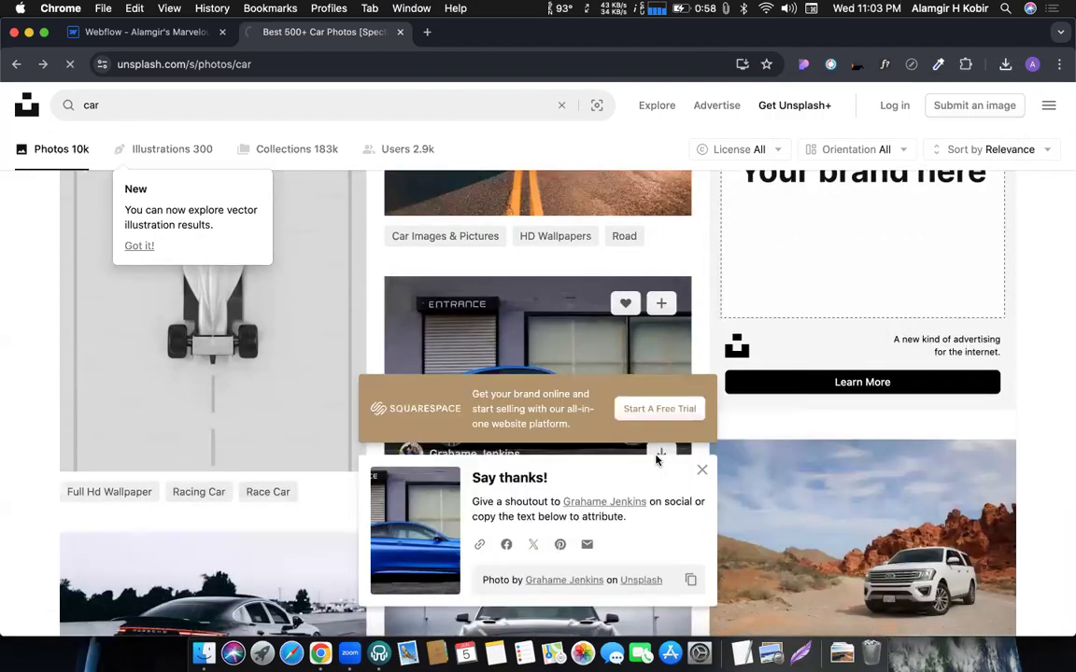
Step: Download the photo of the black Porsche sedan driving on the highway
scroll(711, 346, down, 2)
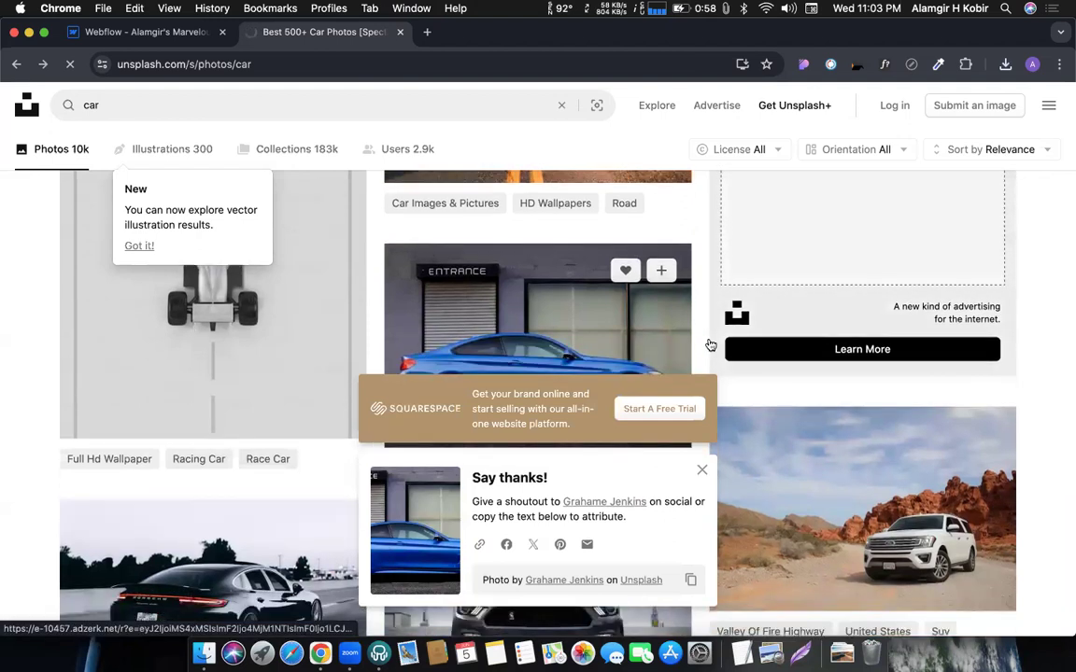
scroll(711, 346, down, 5)
scroll(296, 360, down, 2)
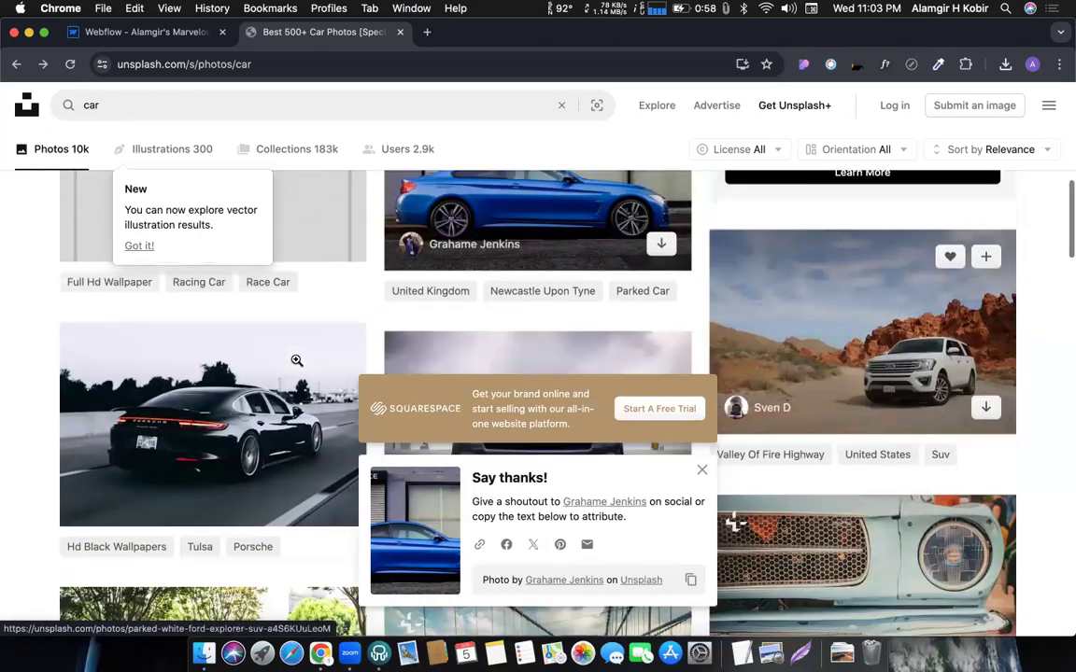
scroll(296, 361, down, 3)
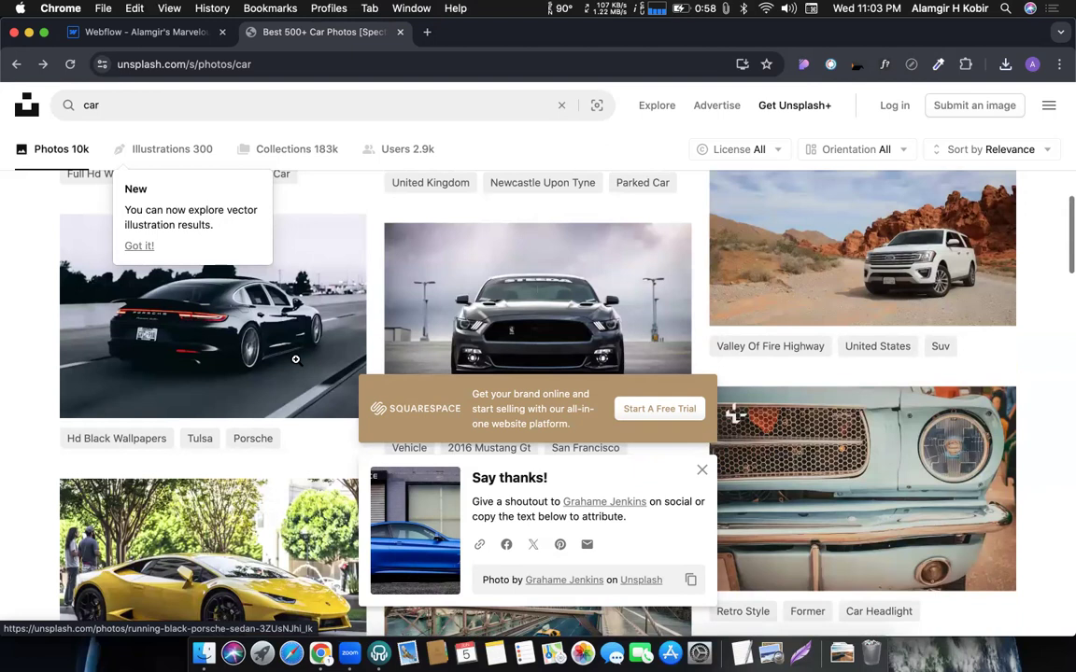
click(335, 393)
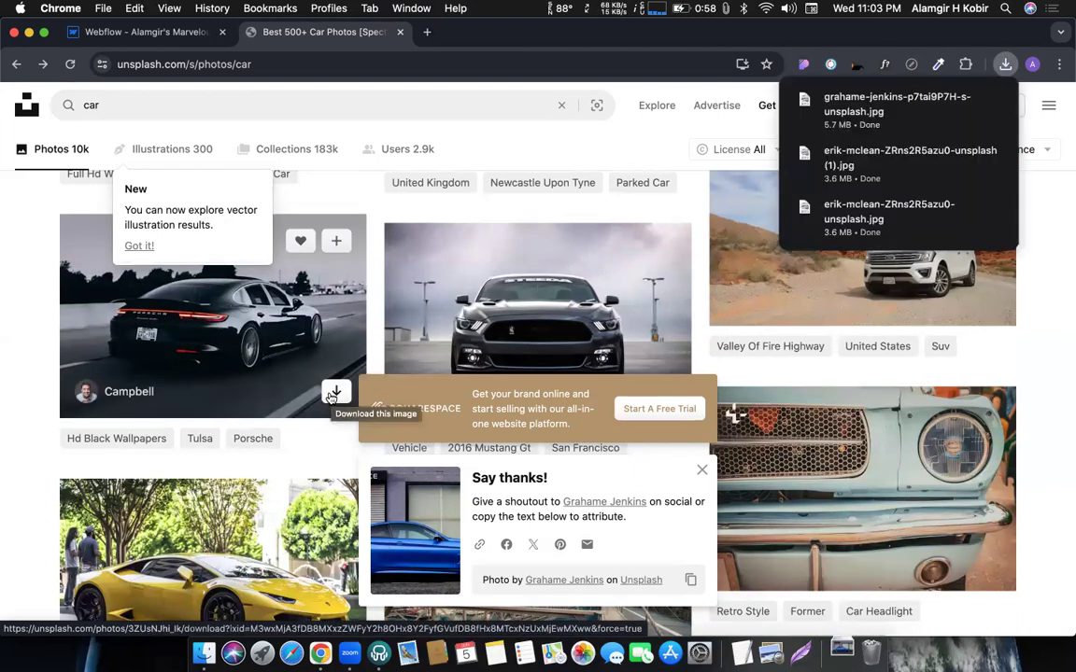
click(336, 393)
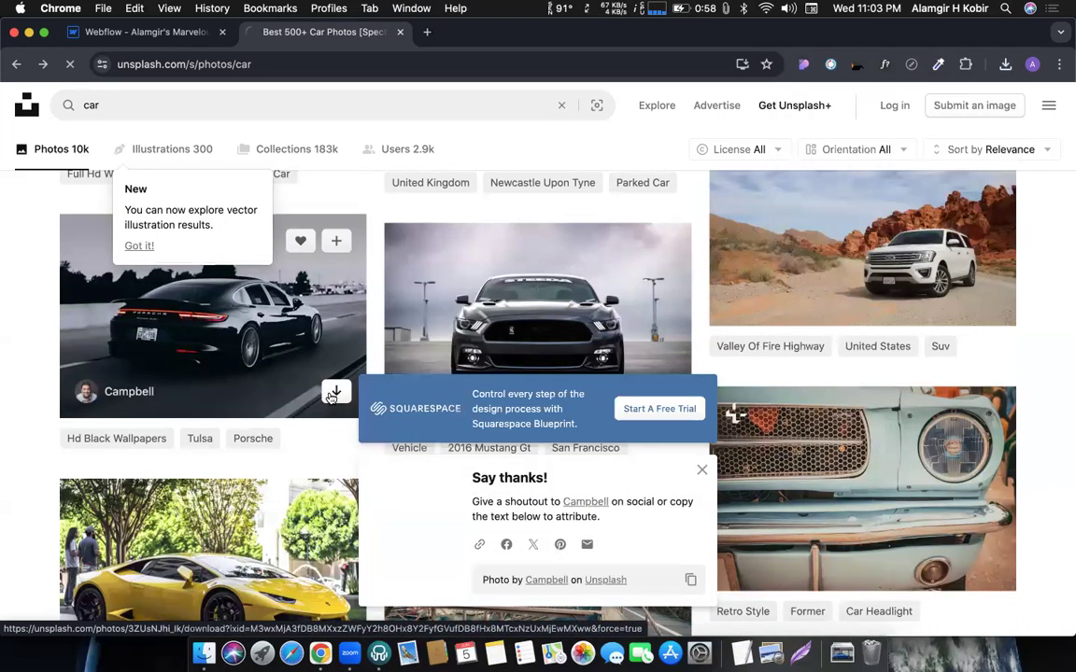
Step: Browse further through the car photos and download the one of the red BMW parked on the palm-lined road
scroll(558, 295, down, 8)
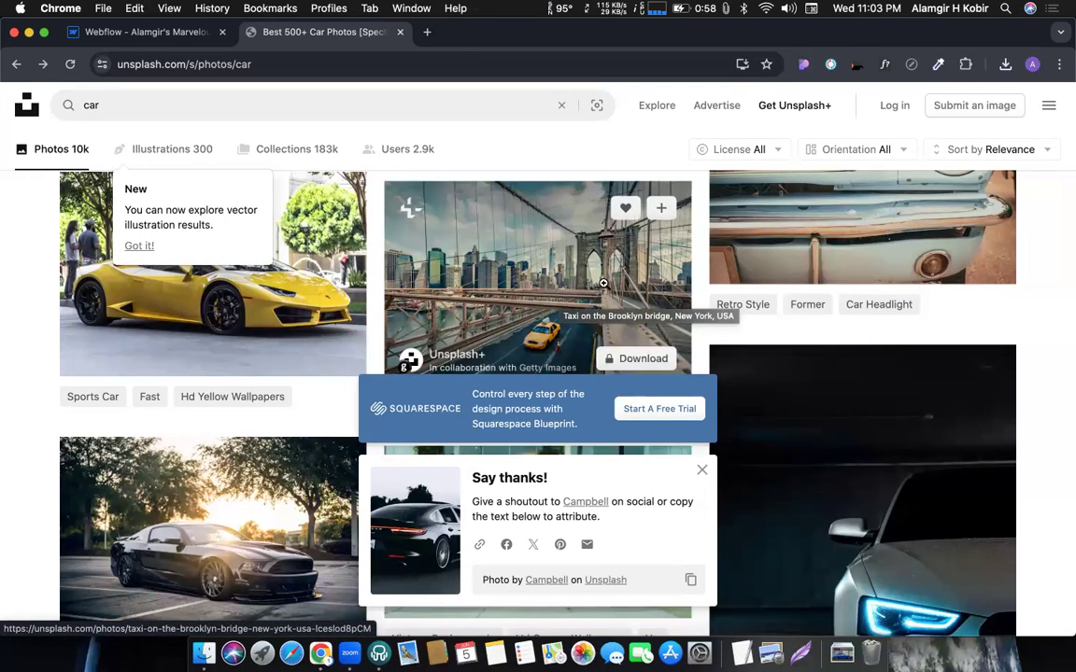
scroll(558, 295, down, 1)
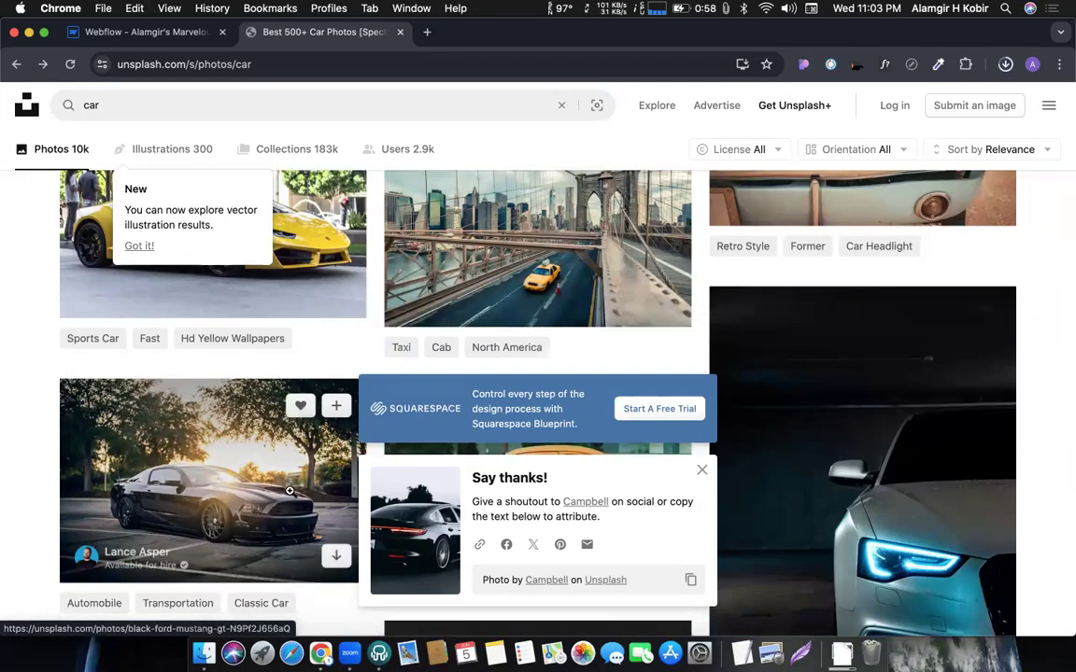
scroll(300, 475, down, 2)
scroll(291, 493, down, 2)
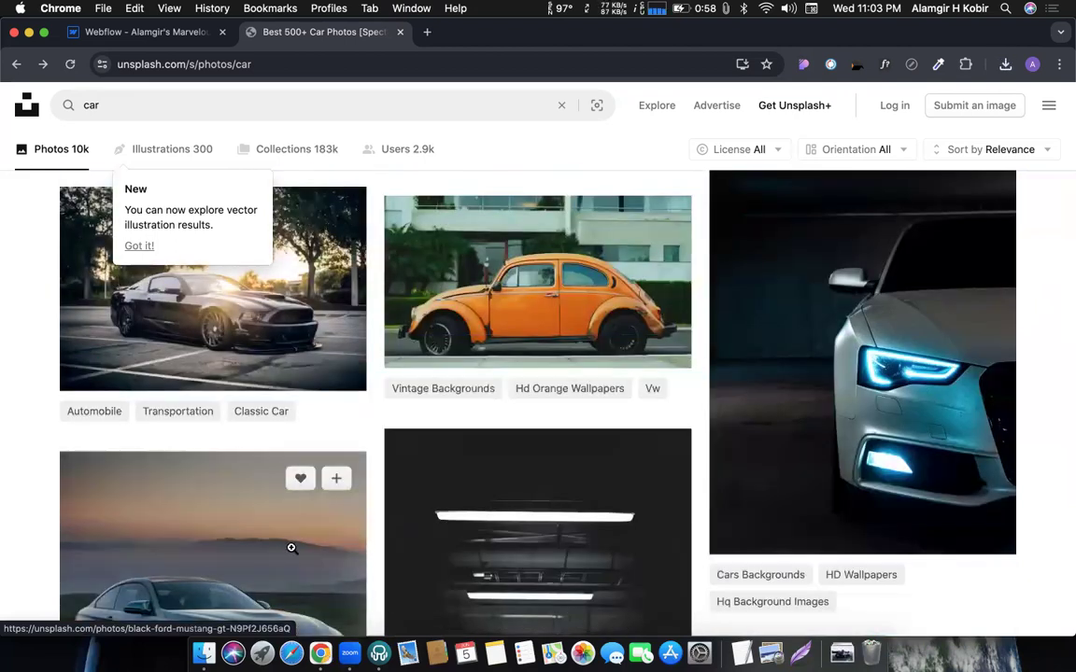
scroll(523, 430, down, 10)
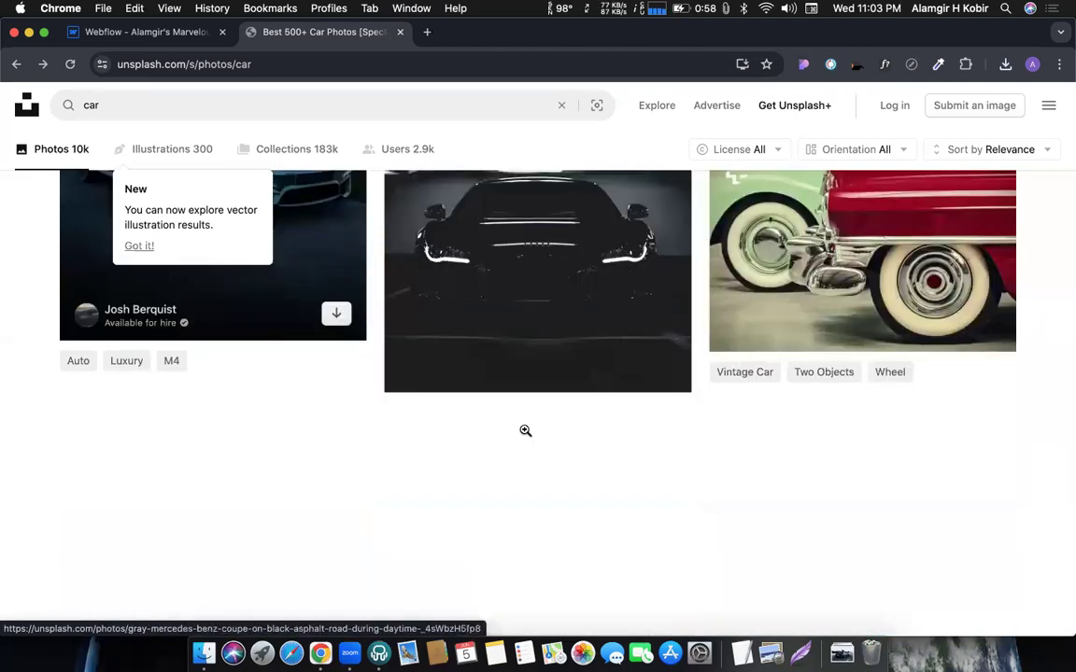
scroll(547, 430, up, 2)
scroll(551, 439, down, 3)
scroll(560, 457, up, 4)
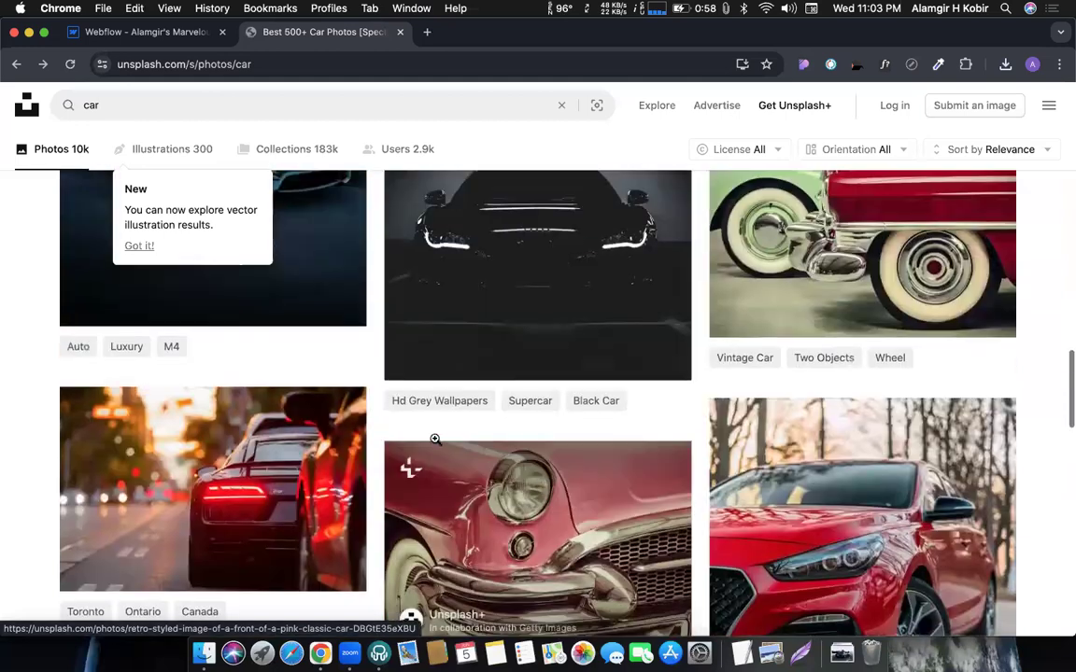
scroll(568, 469, up, 3)
scroll(568, 472, down, 8)
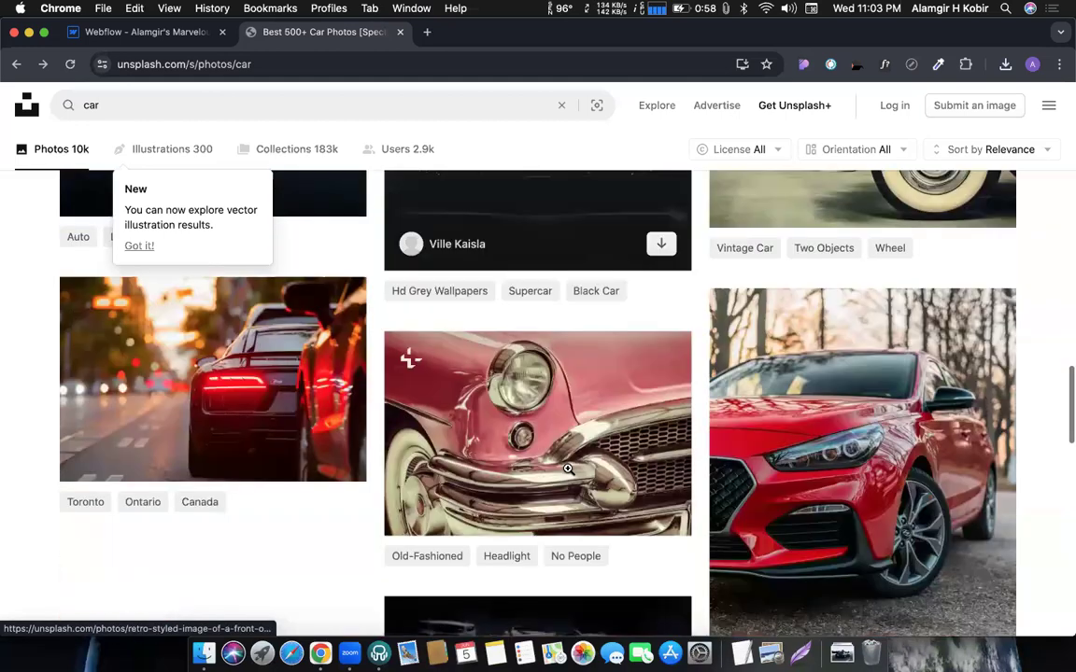
scroll(748, 471, down, 3)
mouse_move(898, 471)
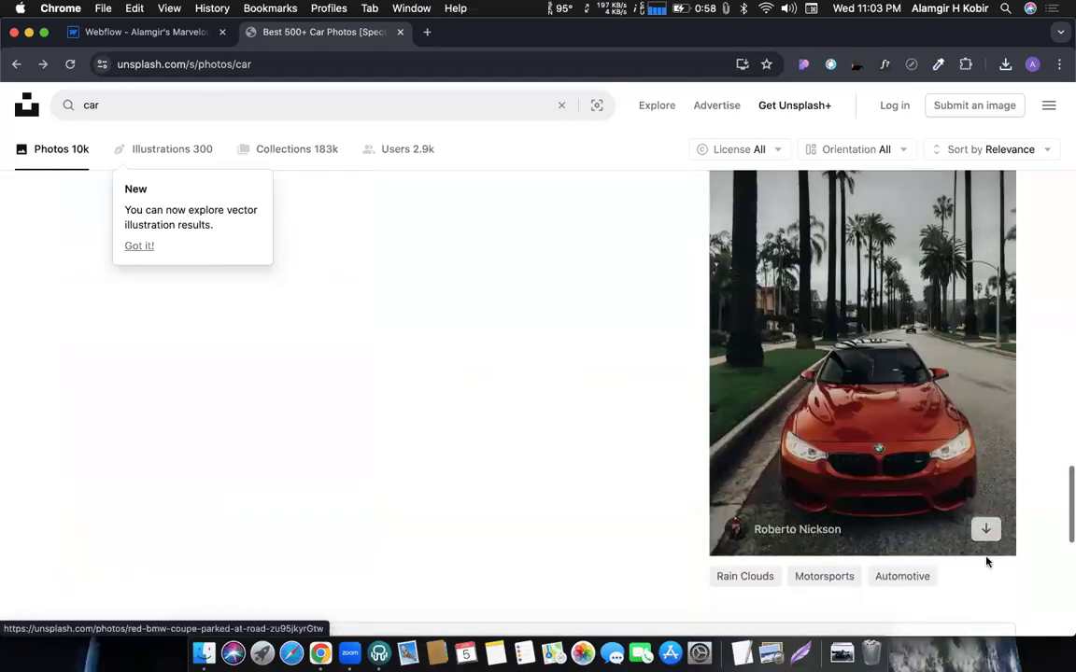
click(986, 531)
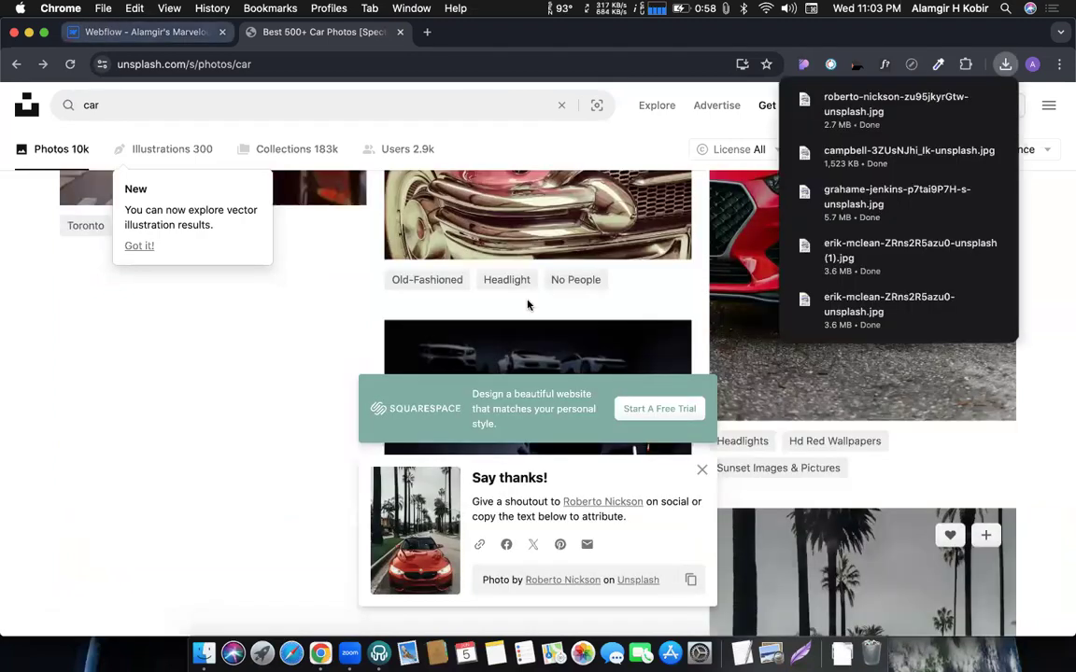
Step: Switch to the Webflow tab, upload the downloaded silver sports coupe photo to the assets, and use it as the Slider 1 wrapper's background image
key(super+alt+Left)
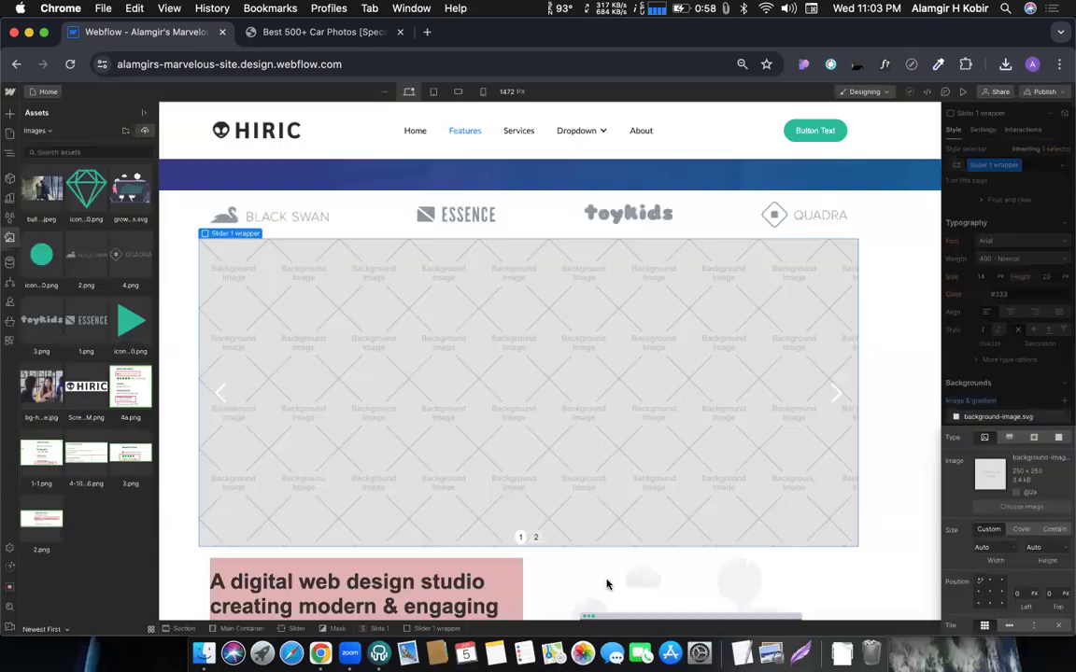
click(1005, 64)
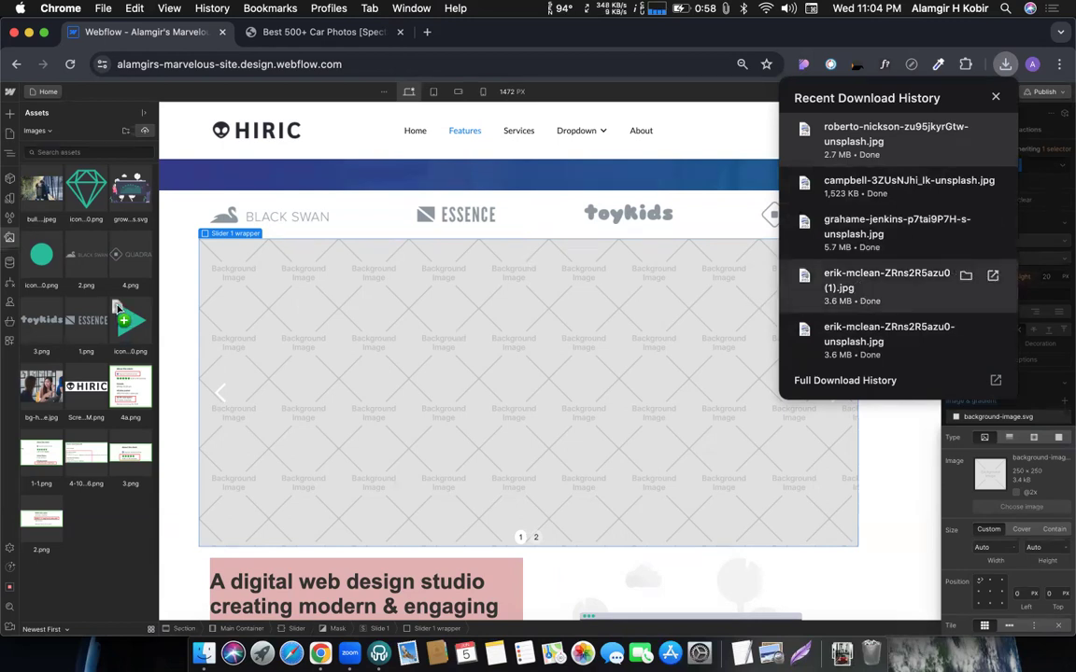
drag(117, 308, 95, 286)
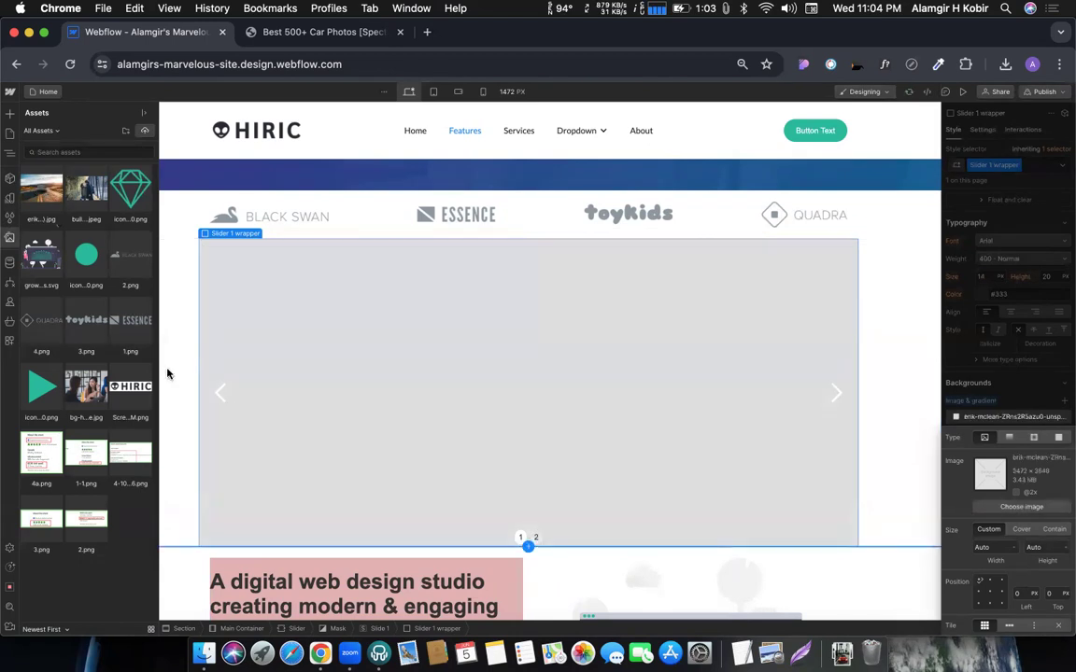
click(39, 202)
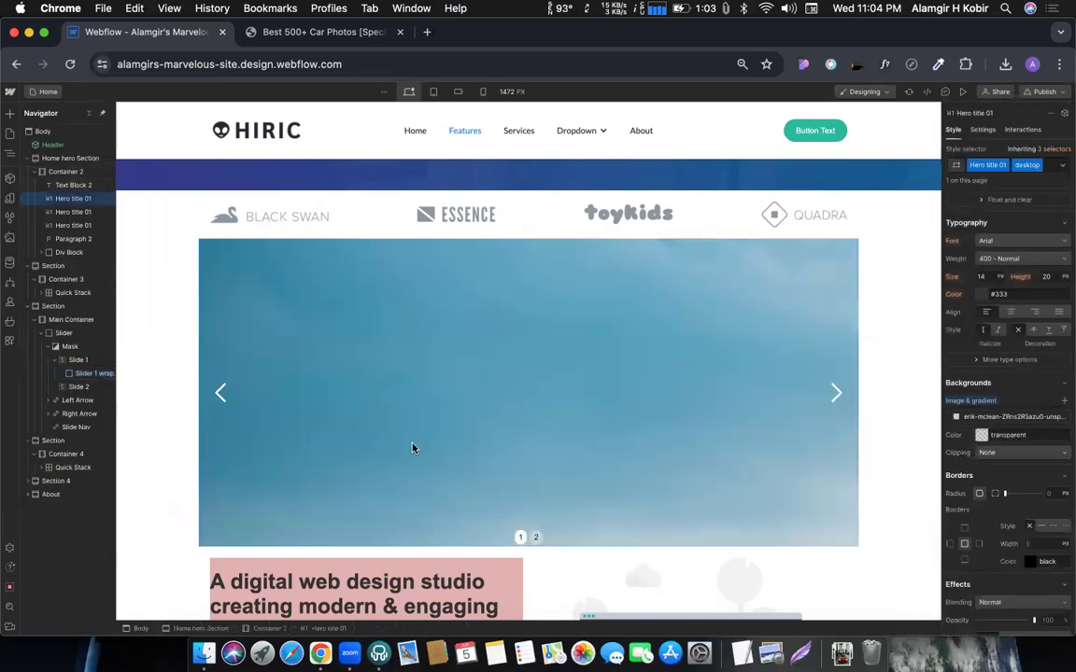
Step: Set the Slider 1 wrapper's background image size to Cover and its position to the centre at 50% left and 50% top
scroll(411, 448, up, 4)
click(411, 448)
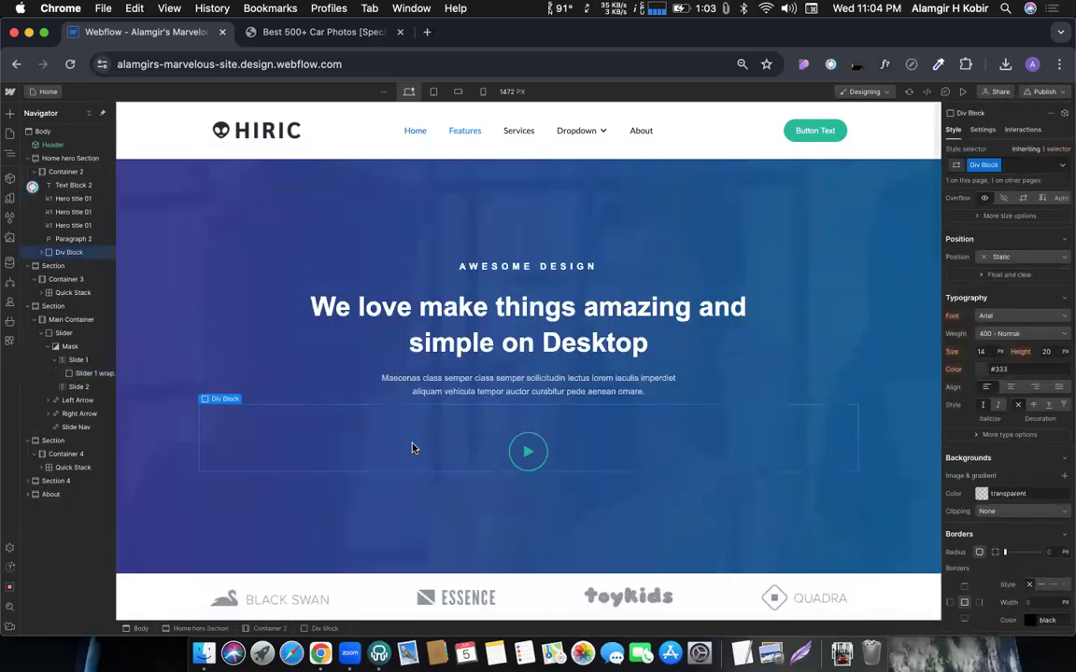
scroll(558, 384, down, 4)
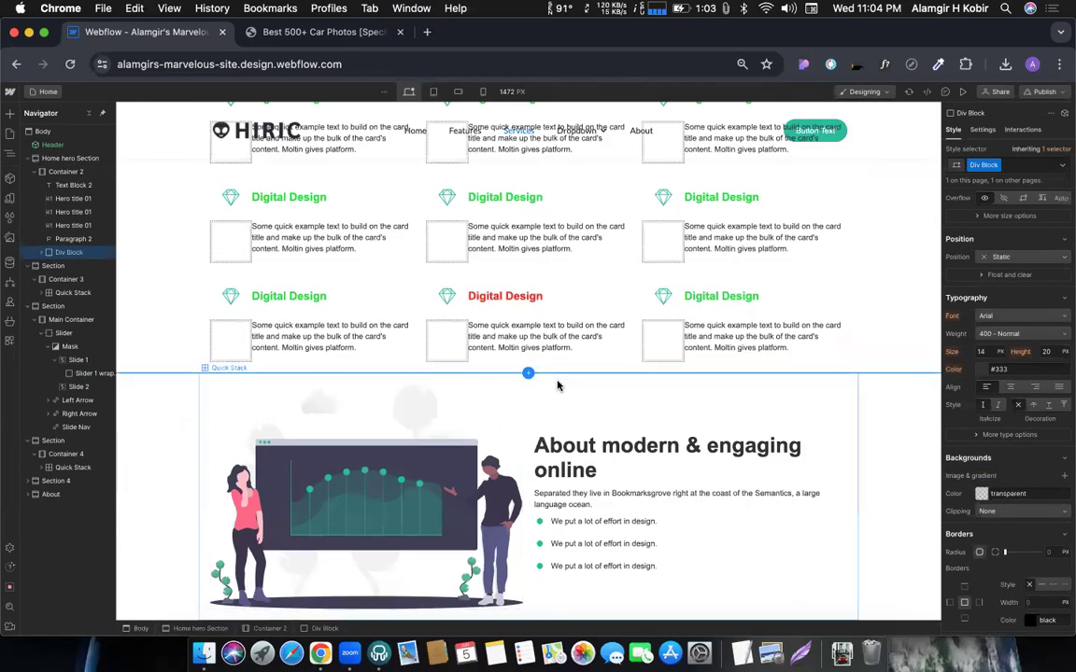
scroll(557, 386, up, 10)
scroll(557, 386, up, 3)
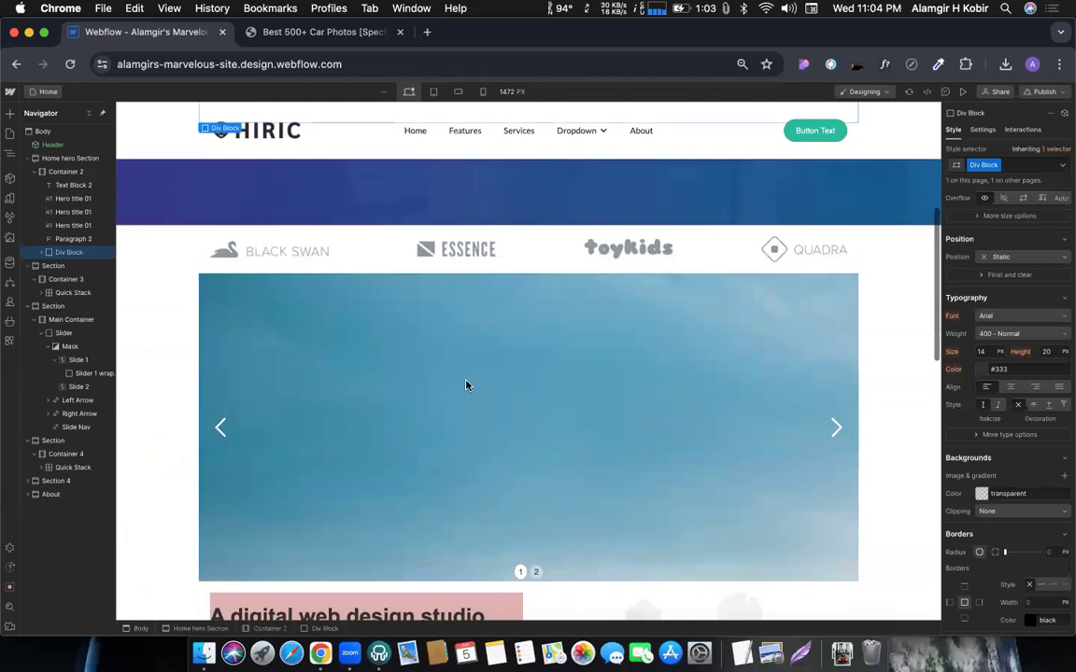
click(467, 385)
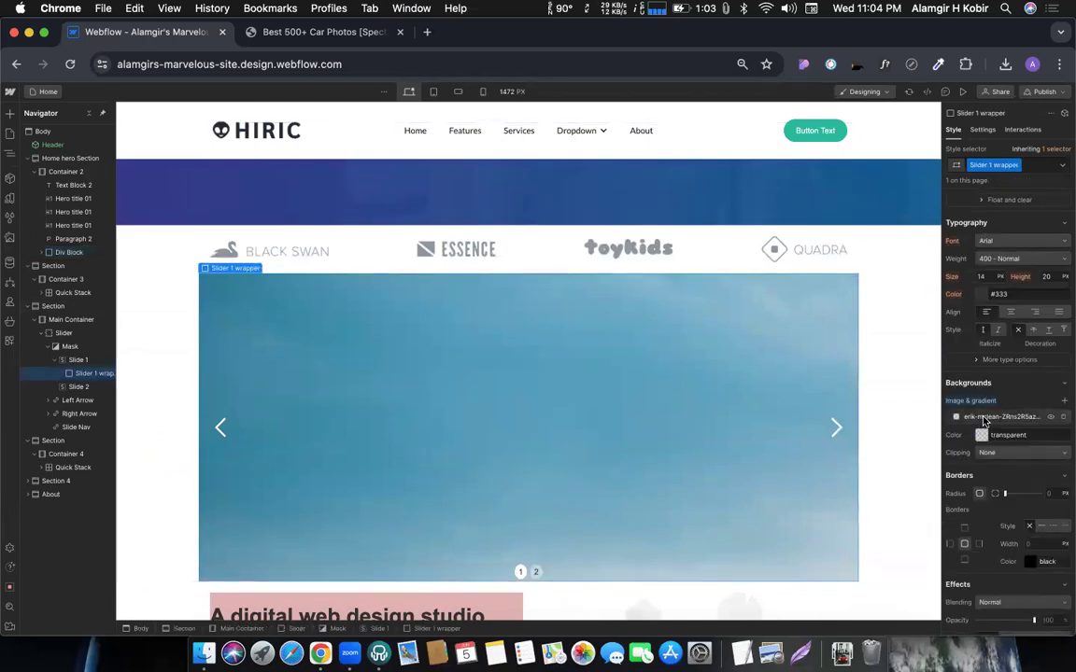
click(983, 420)
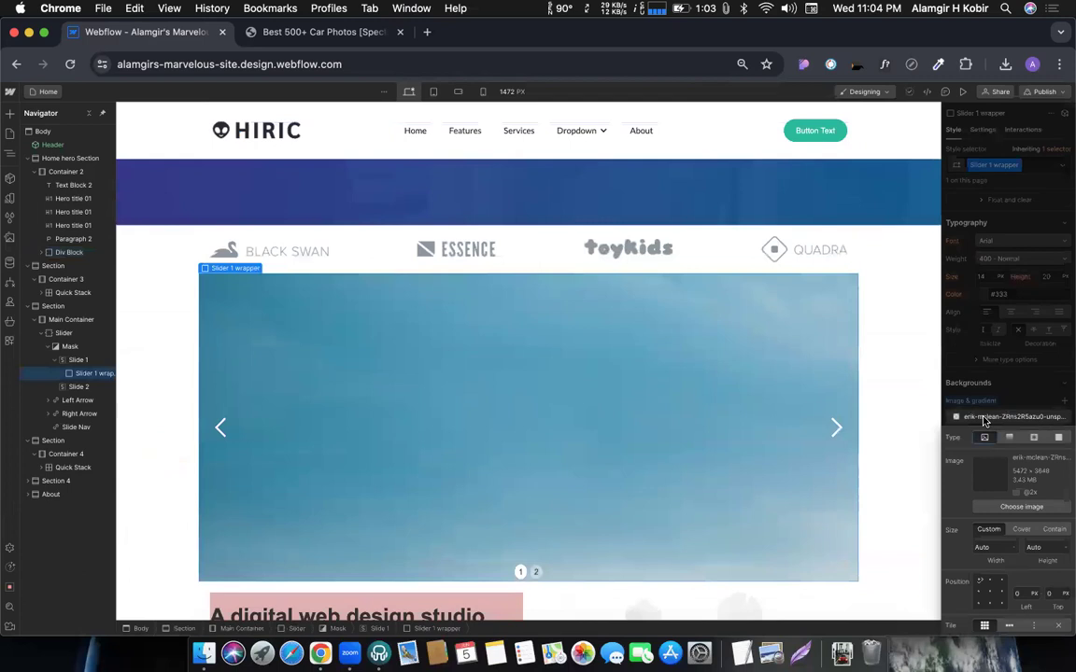
click(1020, 529)
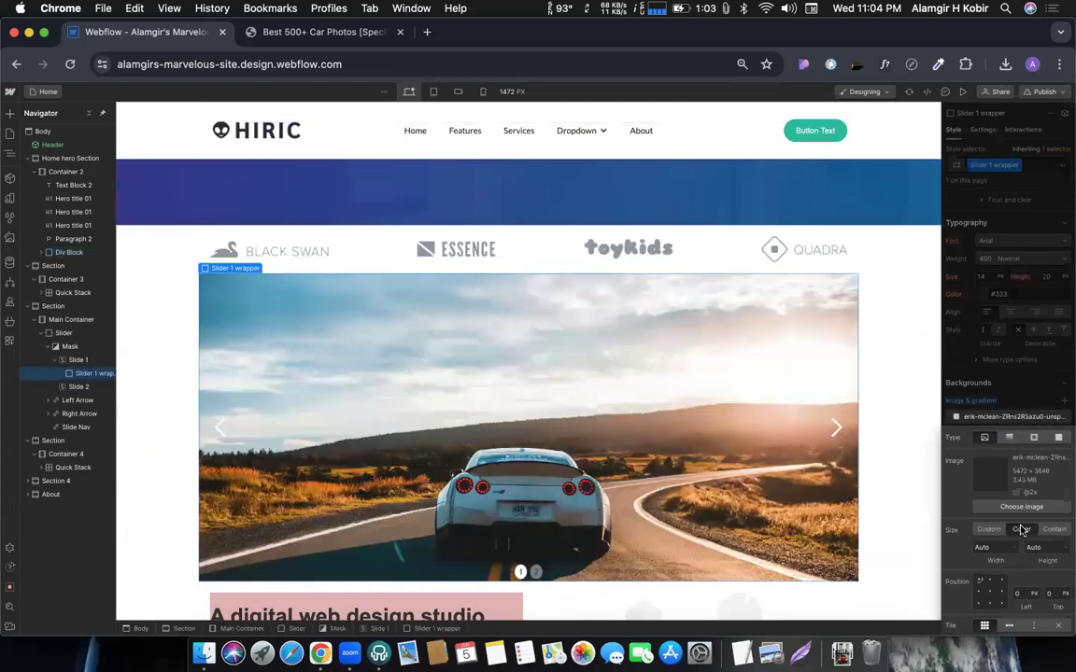
click(989, 592)
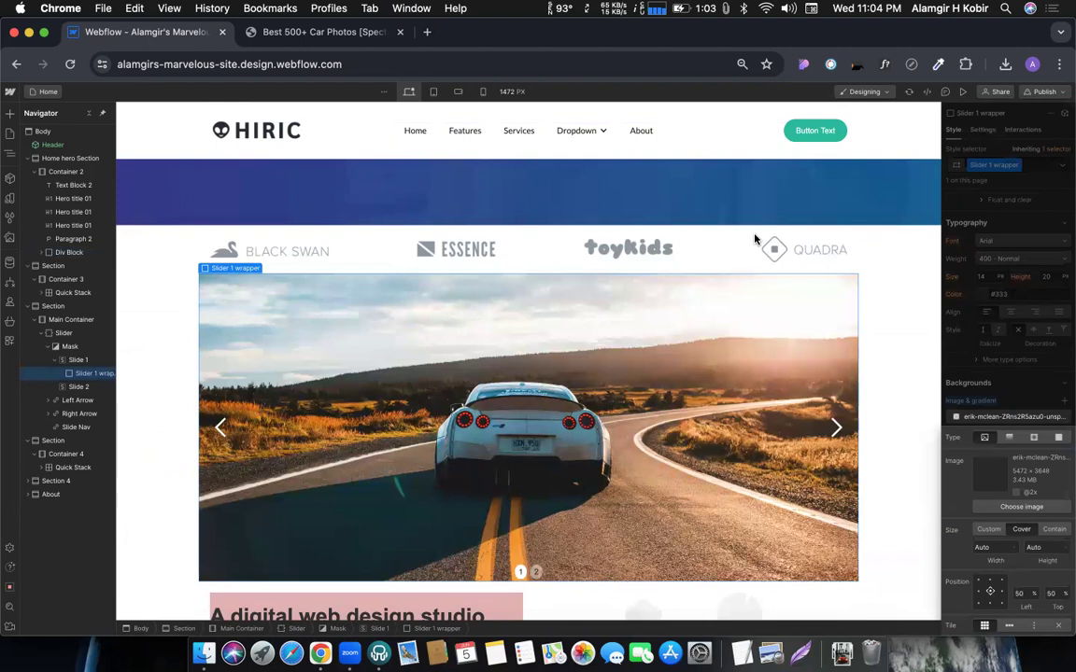
click(1007, 403)
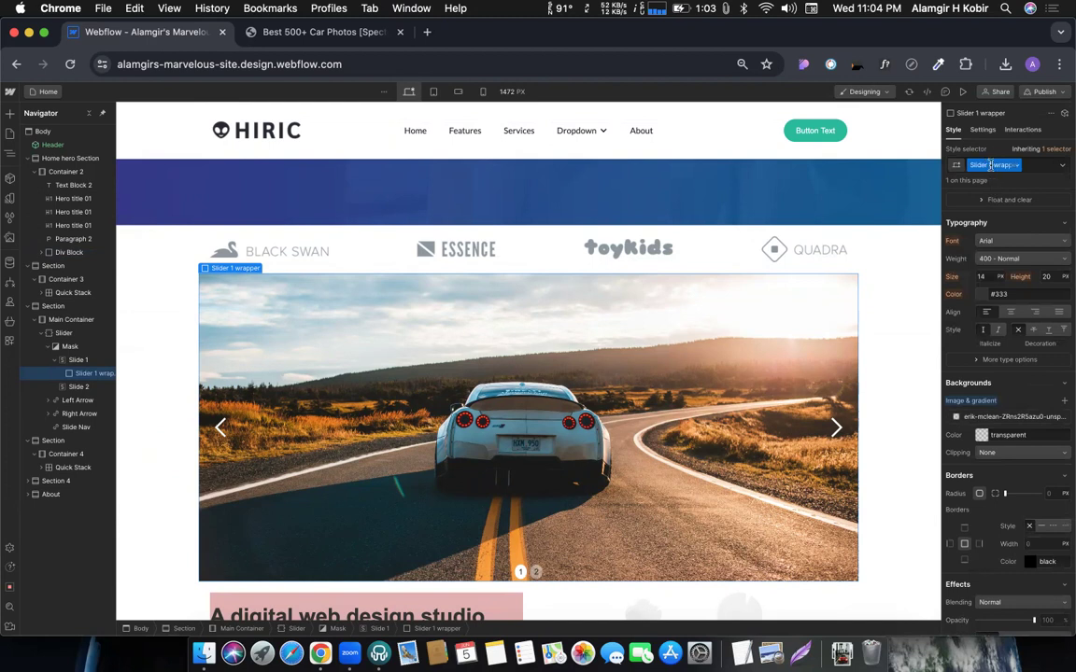
Step: Apply the existing Slider 1 wrapper class to Slide 2
click(77, 387)
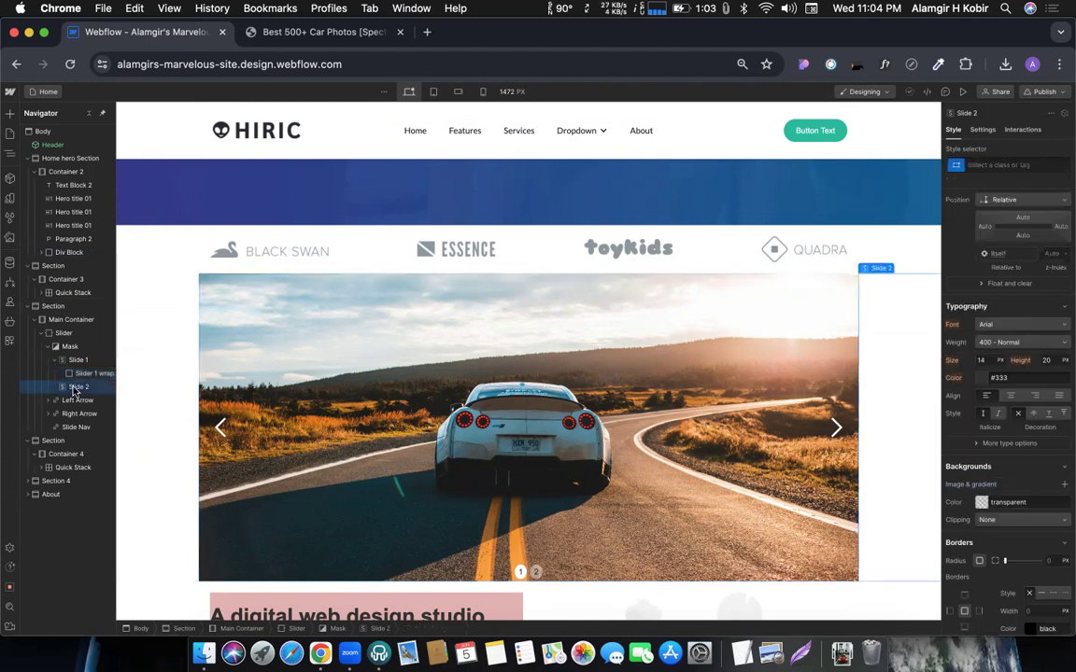
click(986, 163)
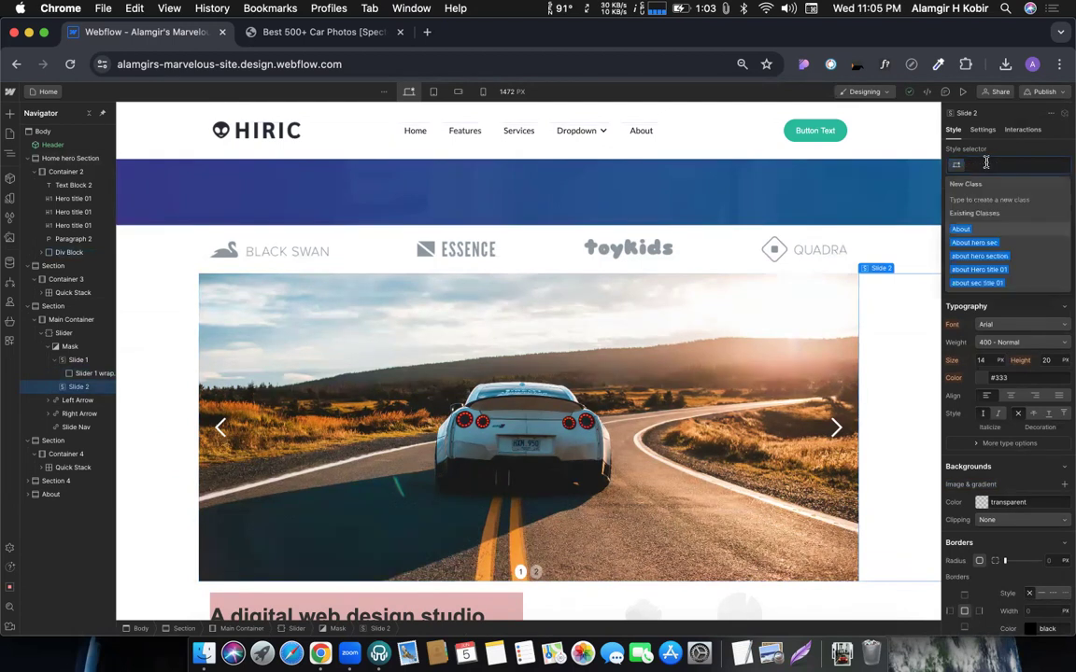
text(slide)
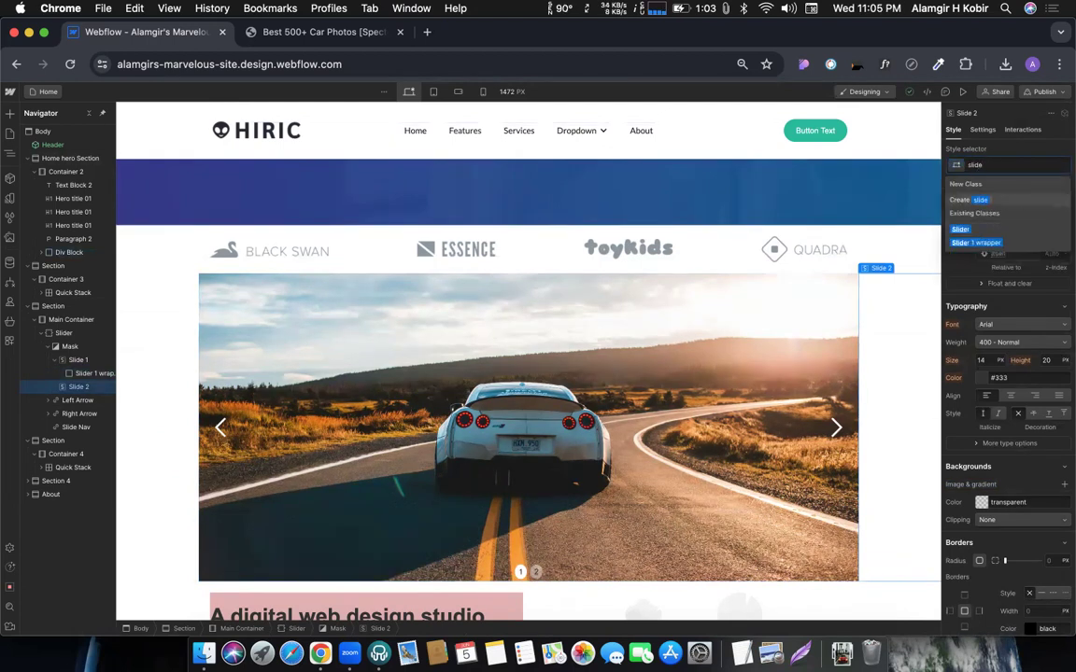
text(r)
key(BackSpace)
key(BackSpace)
key(BackSpace)
key(BackSpace)
key(BackSpace)
key(BackSpace)
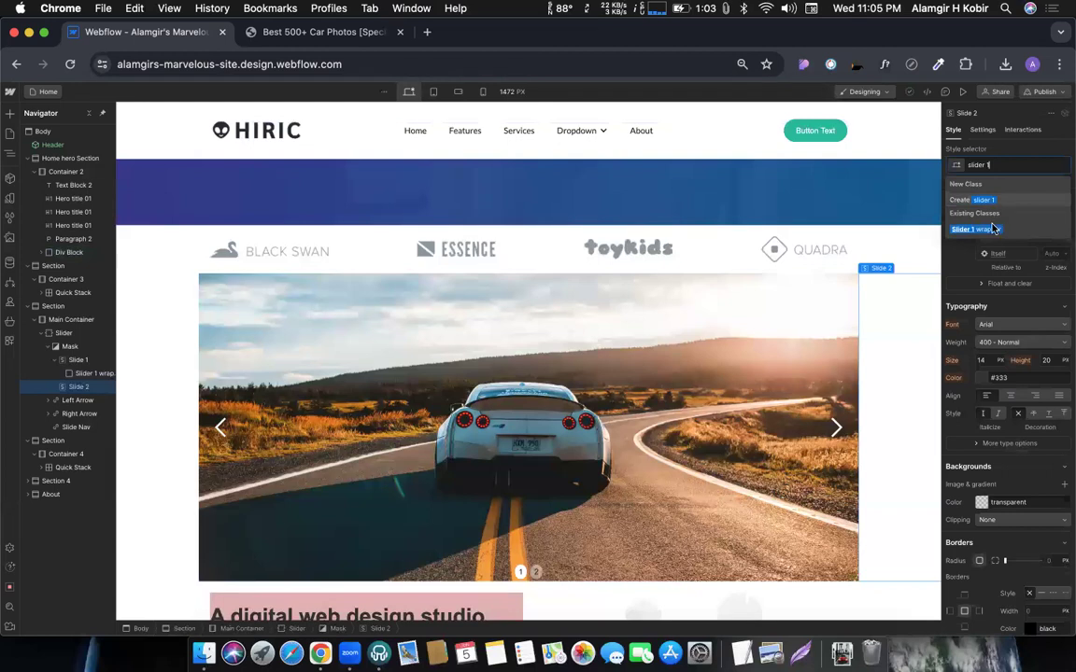
click(992, 231)
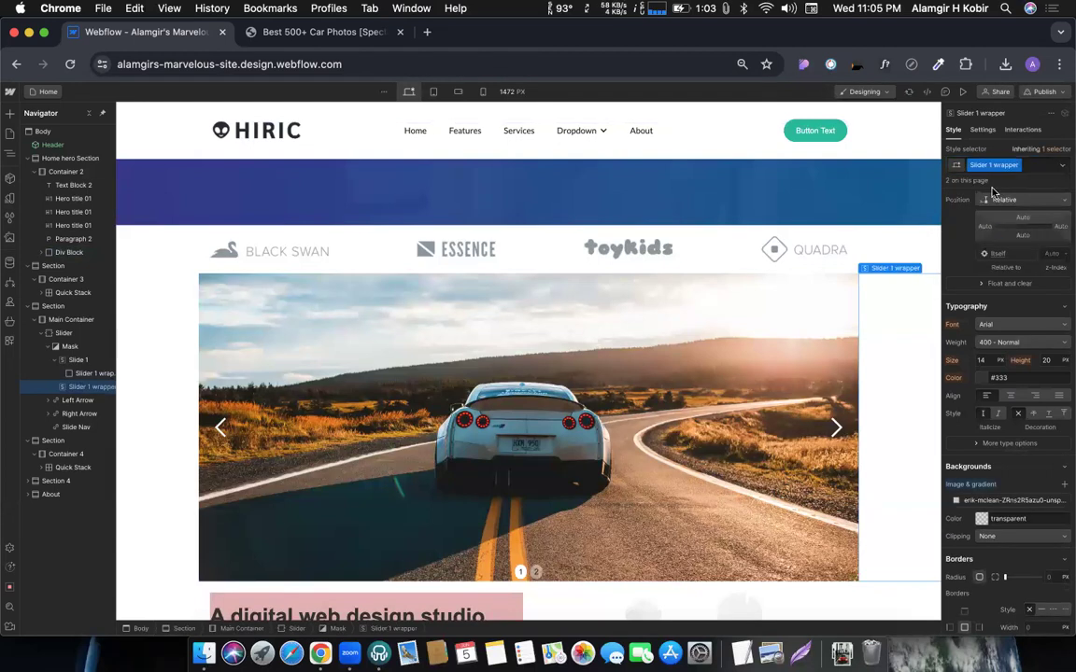
Step: Add a combo class named 2 to Slide 2
click(1038, 165)
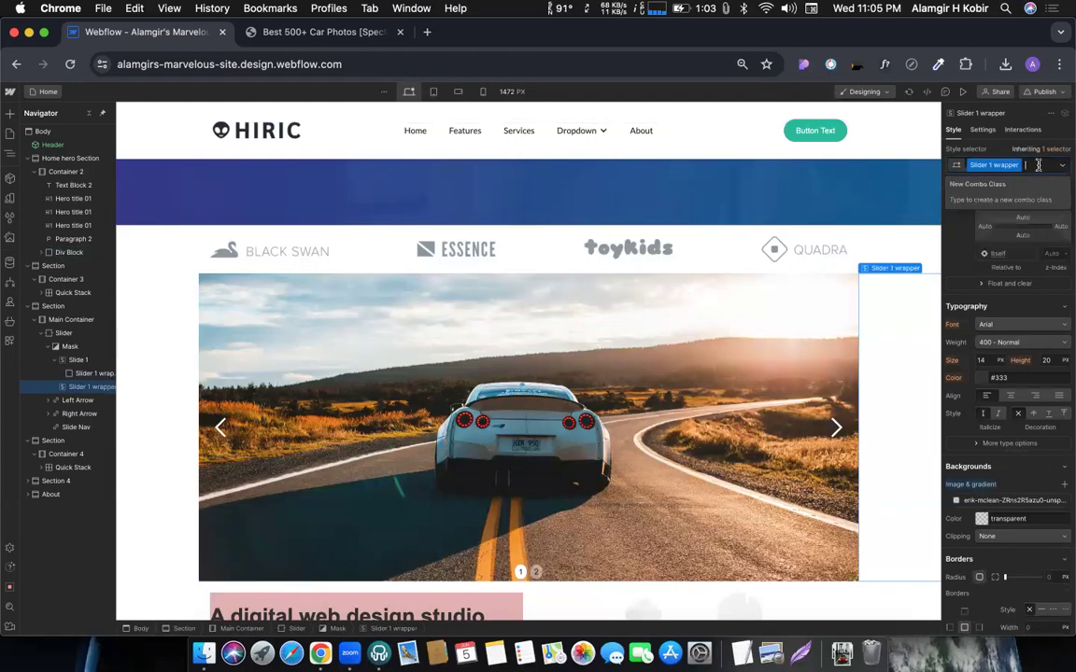
text(2)
key(Return)
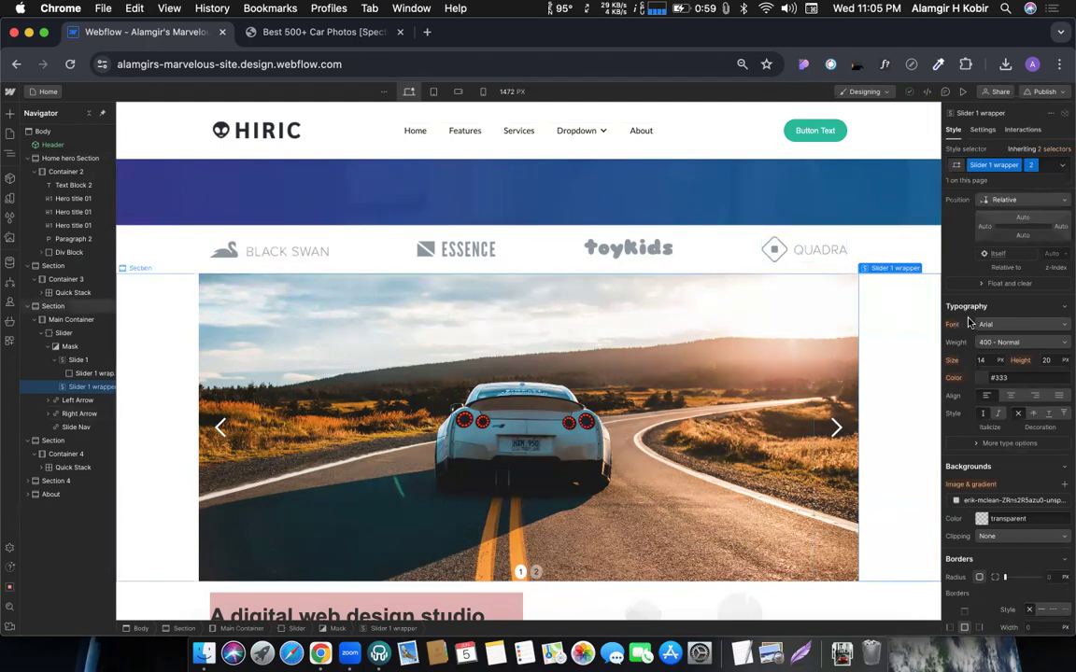
Step: Look through Slide 2's style settings and display the second slide on the canvas
scroll(978, 340, down, 2)
scroll(979, 340, up, 2)
scroll(1004, 280, down, 10)
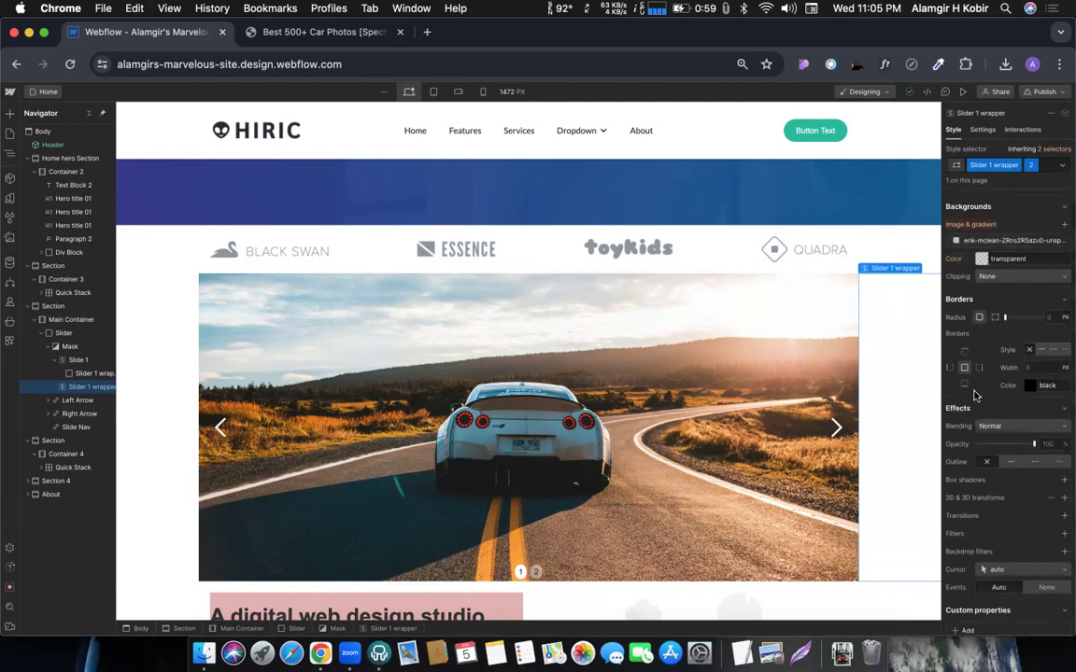
scroll(976, 392, down, 2)
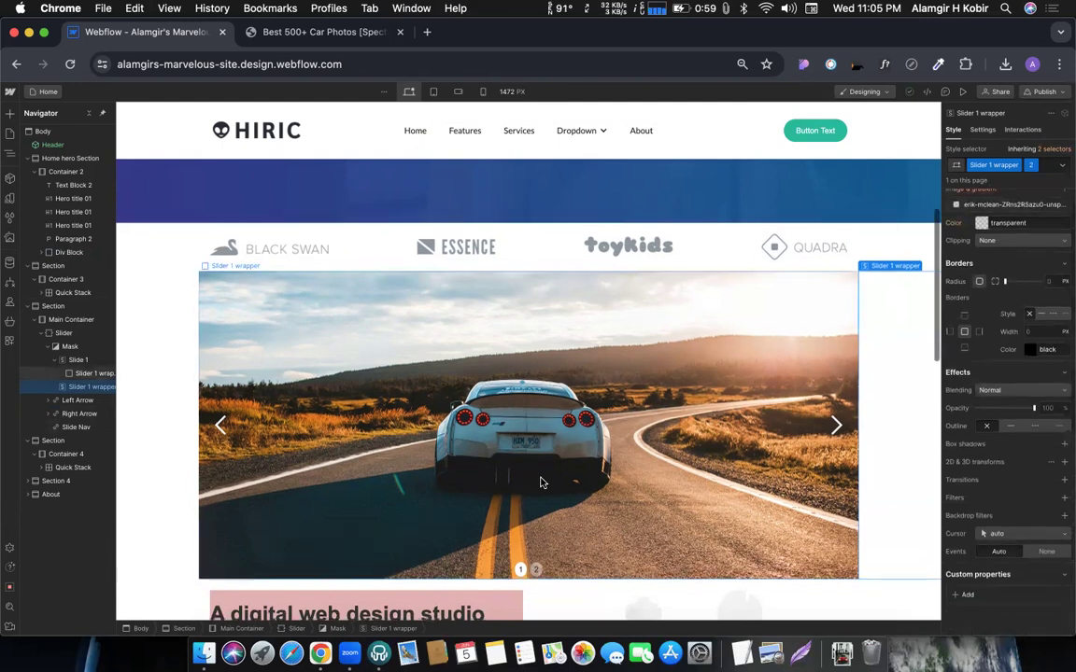
scroll(532, 555, down, 2)
click(535, 534)
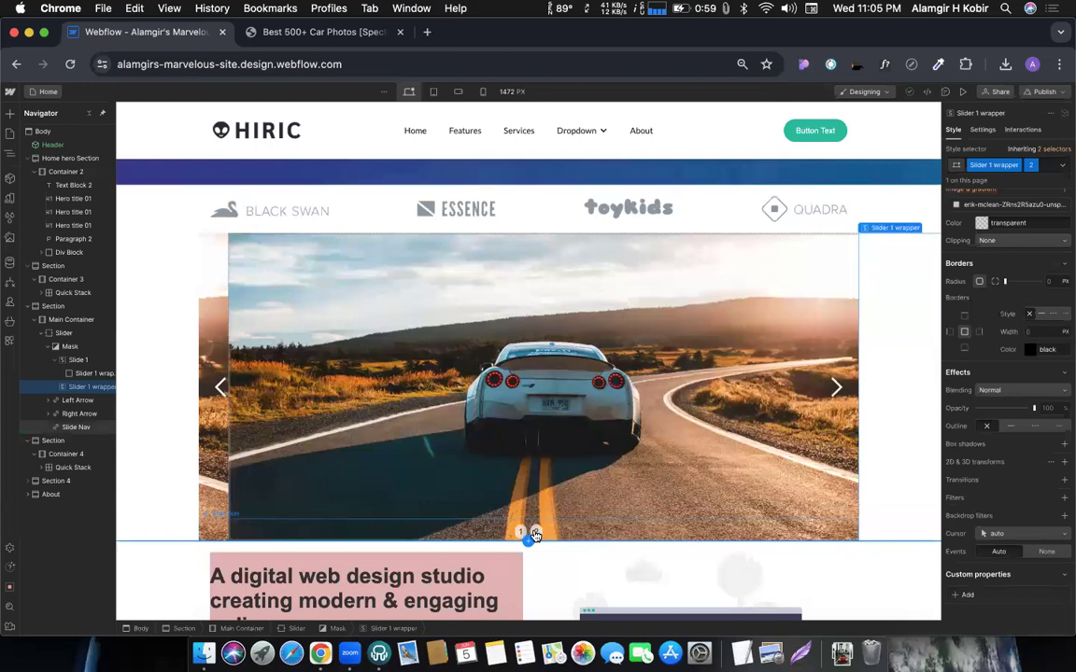
scroll(637, 455, down, 1)
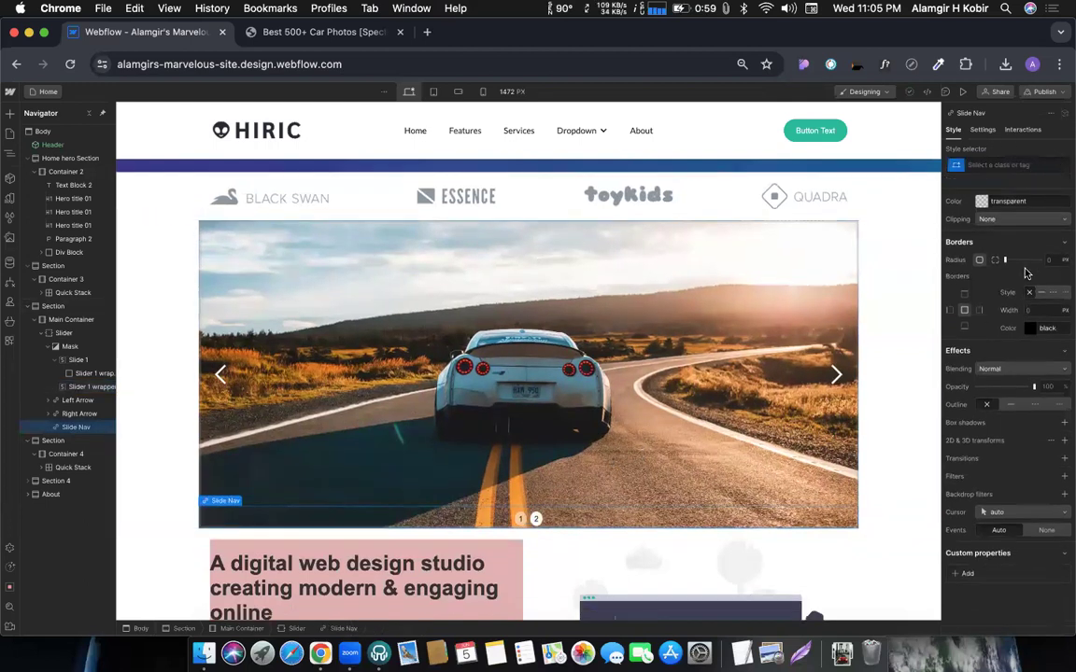
scroll(1026, 273, up, 5)
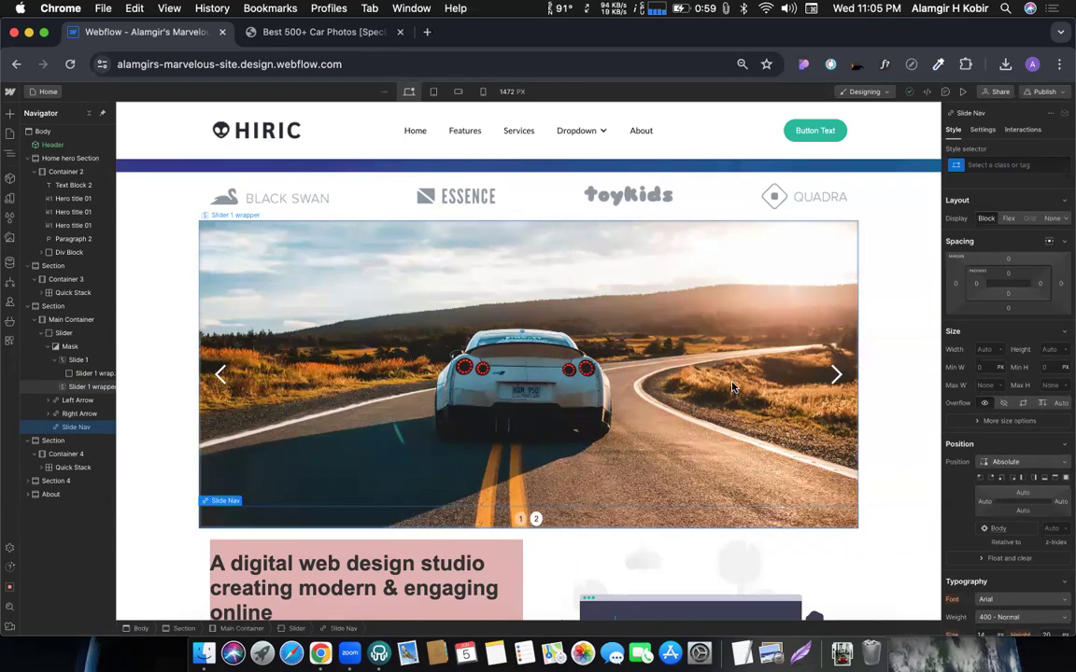
Step: Compare the style settings of the wrapper inside Slide 1 with those of the second slide, leaving the second slide selected
click(74, 387)
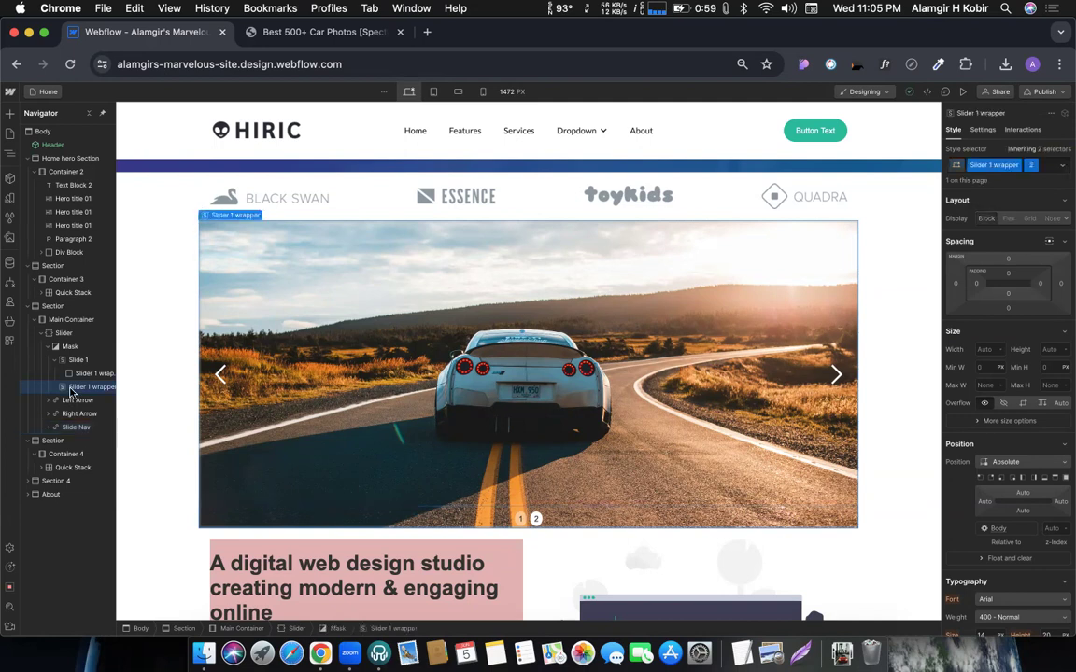
click(91, 377)
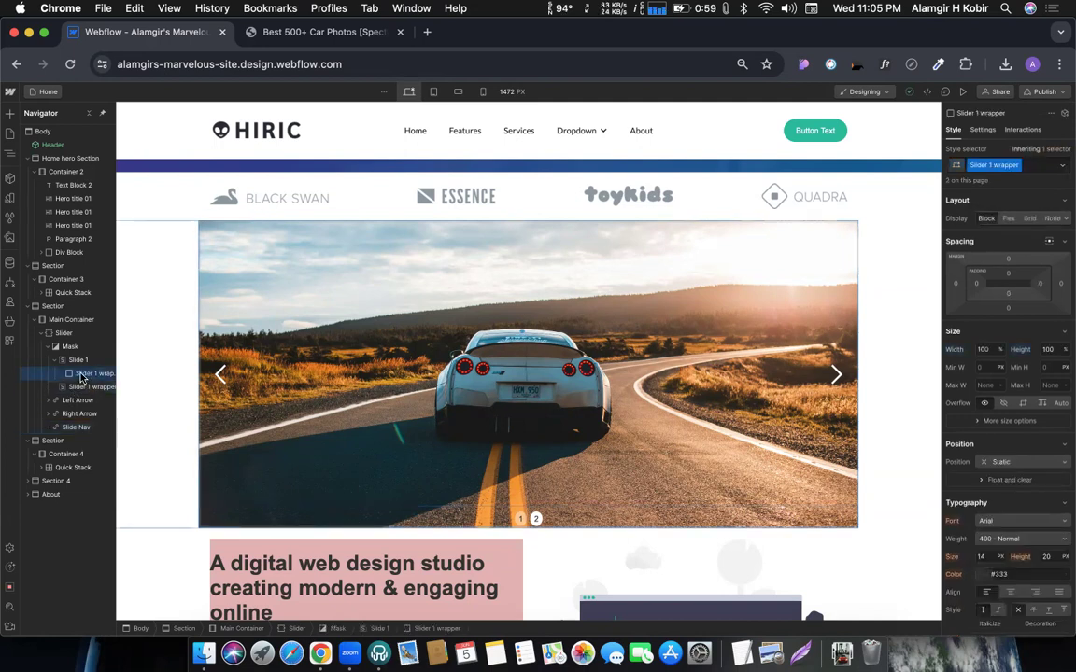
click(84, 387)
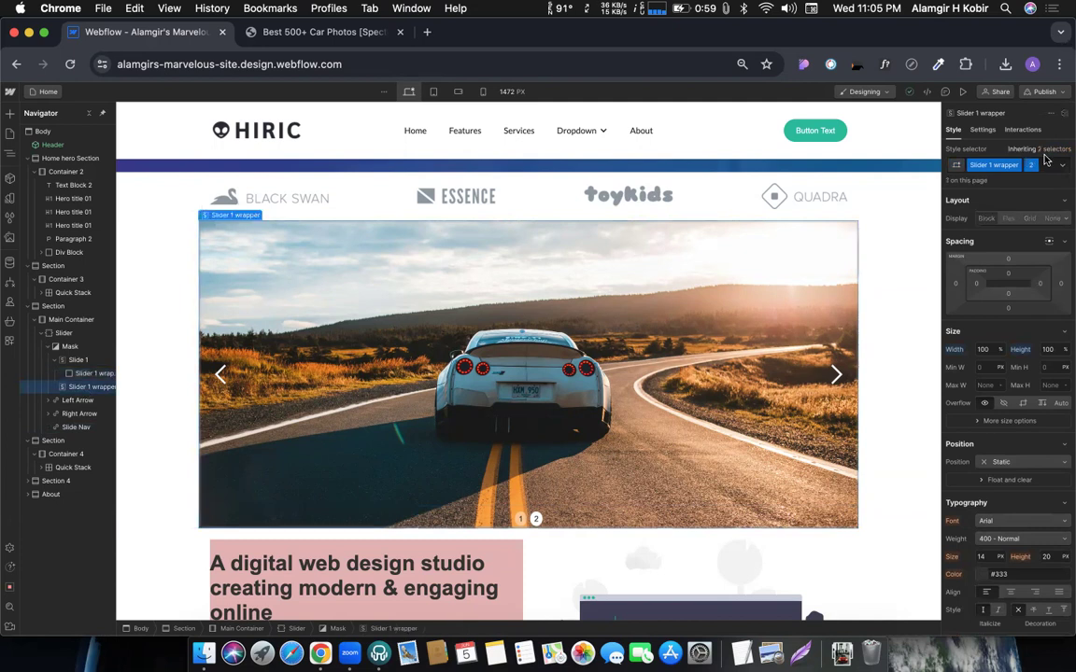
Step: Remove the combo class 2 and the Slider 1 wrapper class from Slide 2
click(1043, 170)
key(BackSpace)
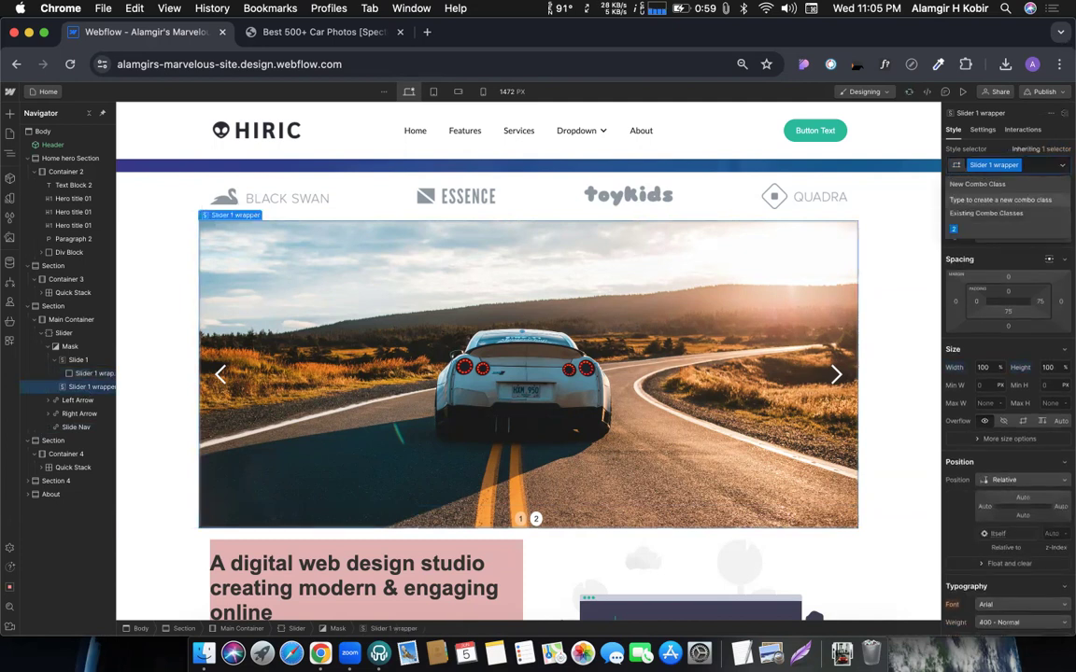
key(BackSpace)
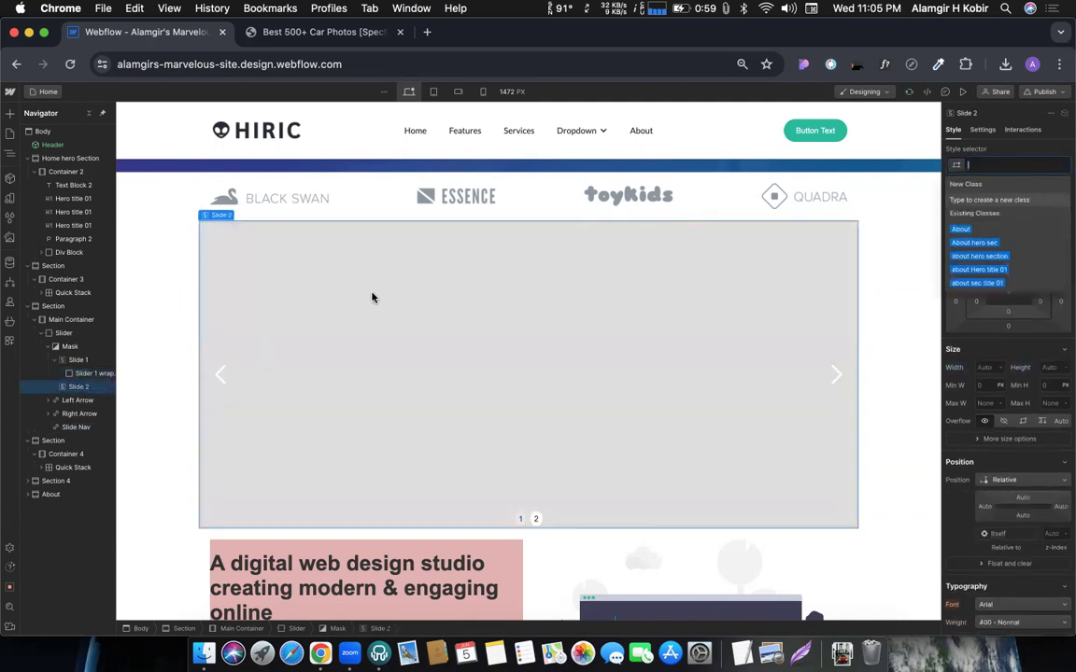
click(84, 387)
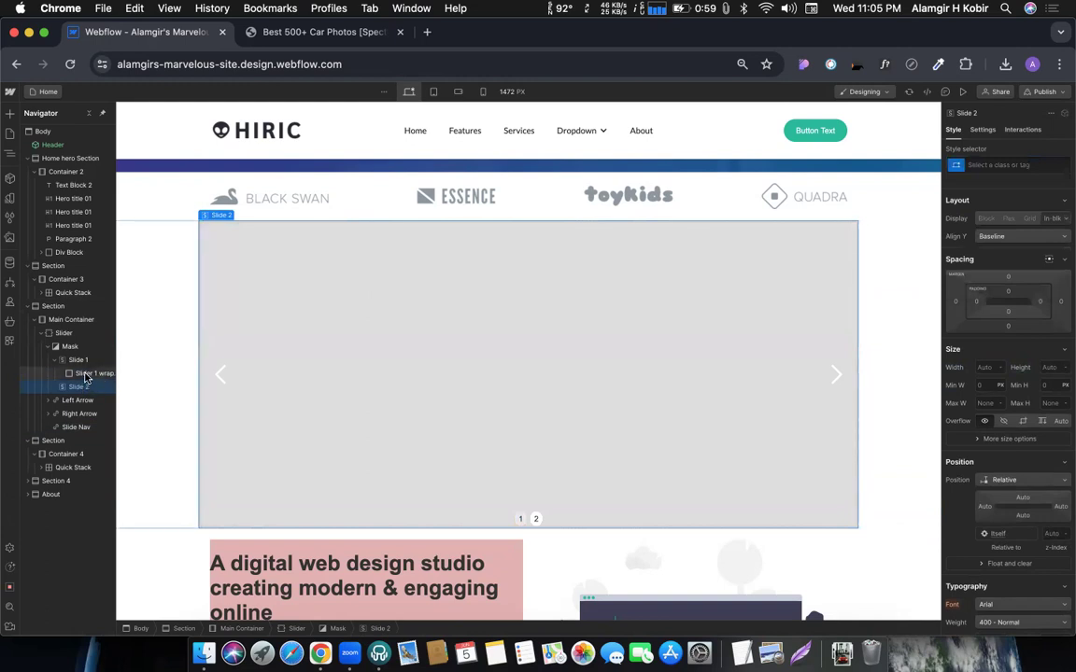
Step: Copy the Slider 1 wrapper block from Slide 1 into Slide 2 and expand Slide 2's contents
click(84, 375)
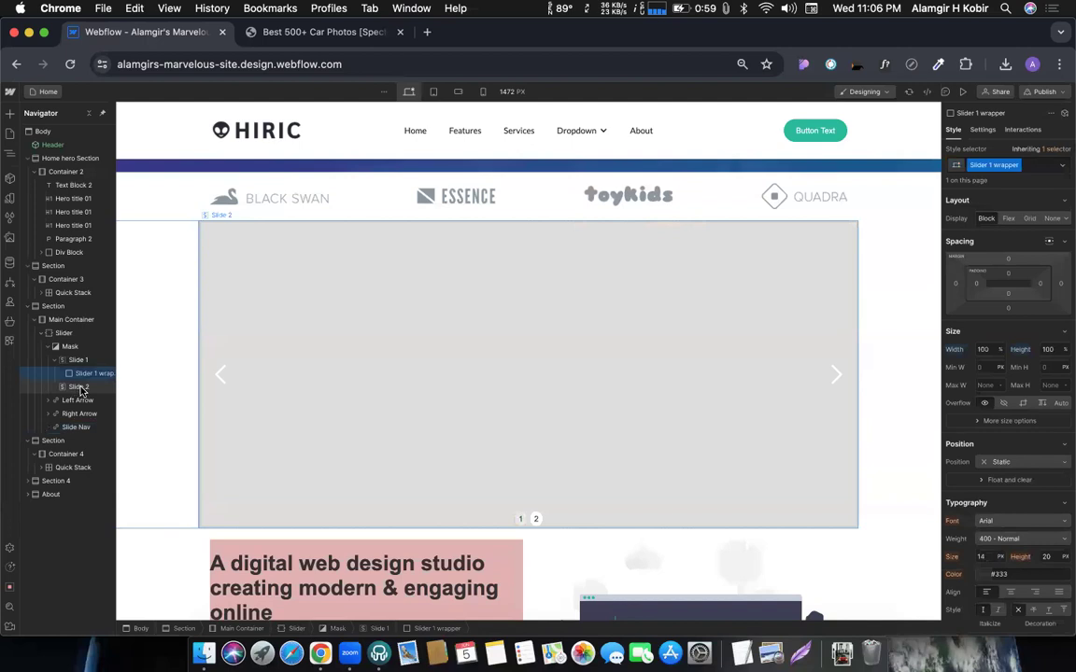
click(79, 388)
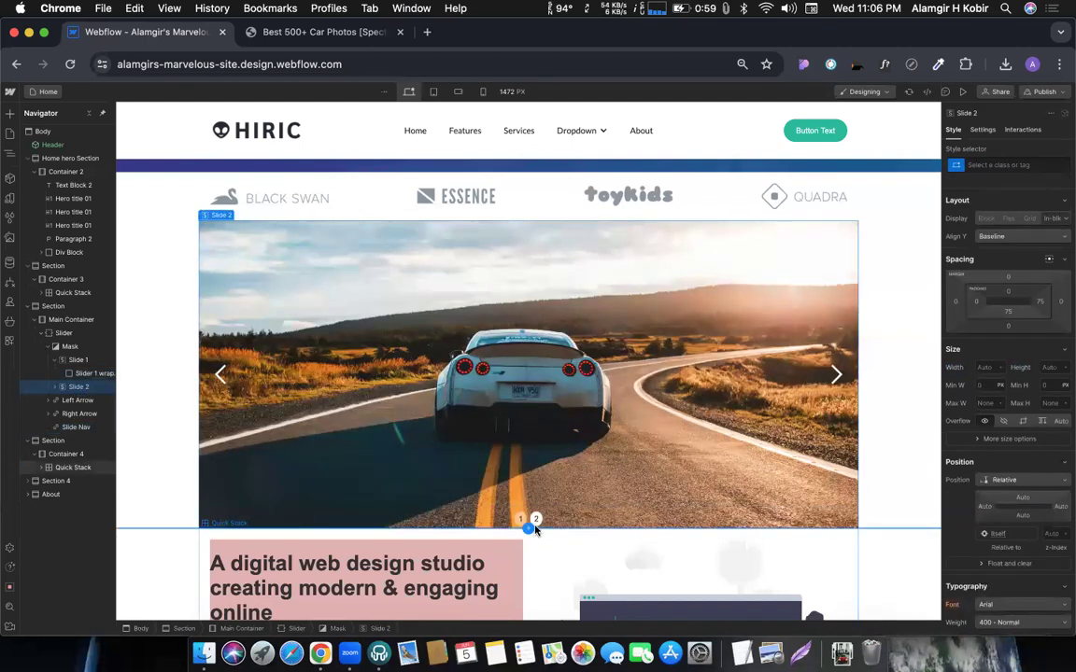
click(53, 387)
Step: Add the combo class 2 to the Slider 1 wrapper block inside Slide 2
click(72, 401)
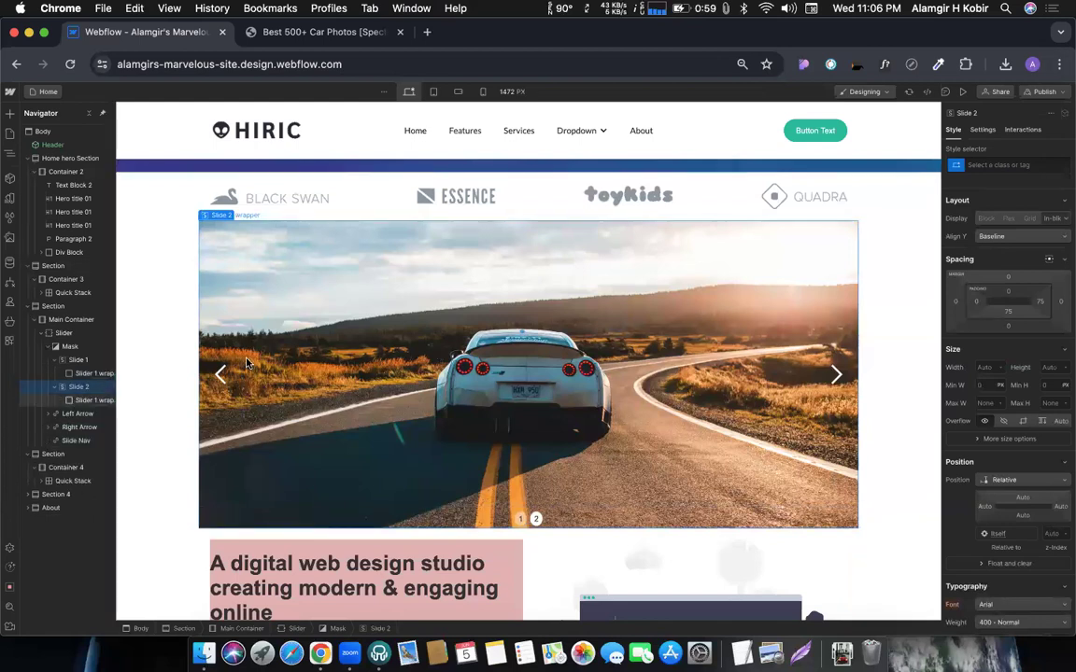
click(1045, 165)
text(2)
key(Return)
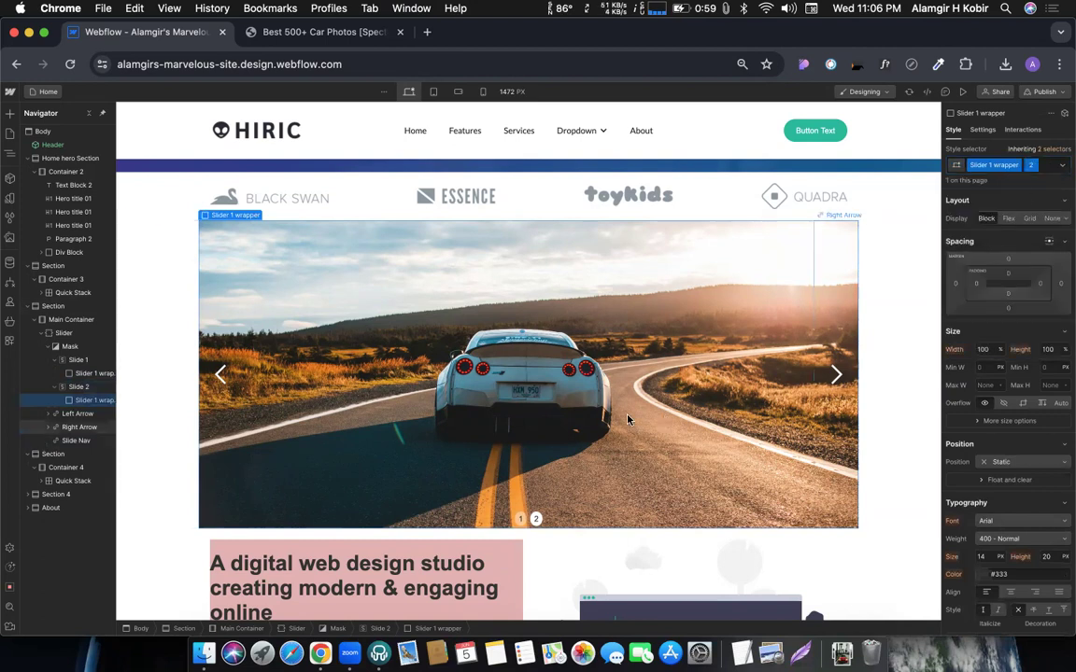
Step: Replace the background image of Slide 2's wrapper with the downloaded campbell-3ZUsNJhi_Ik-unsplash.jpg, uploading it to the site's assets
scroll(988, 467, down, 5)
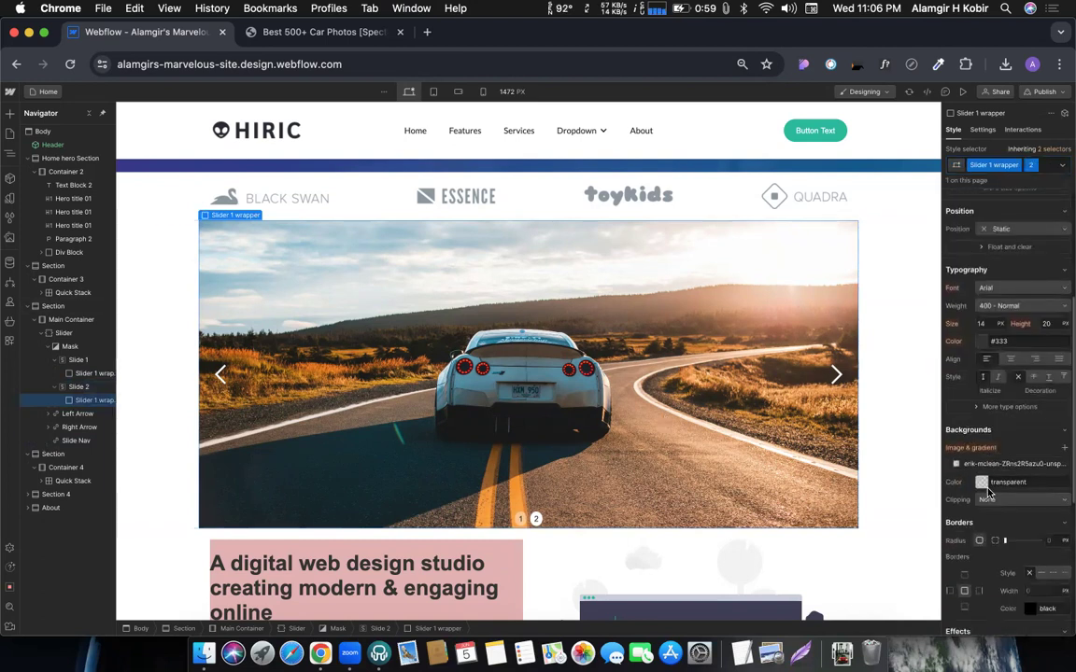
click(997, 464)
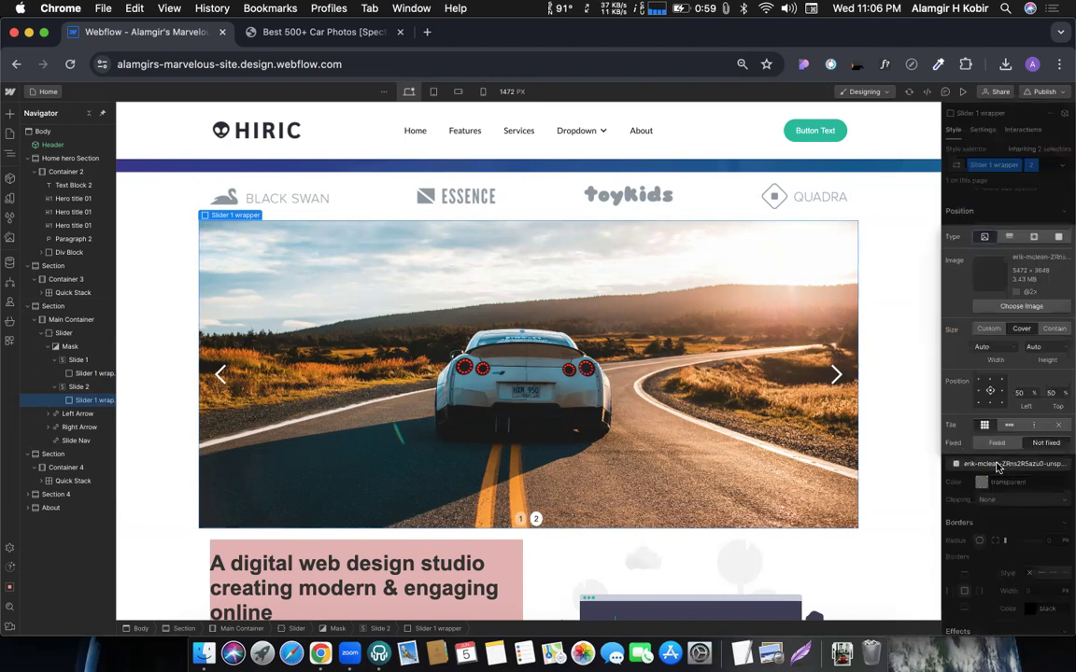
click(1016, 306)
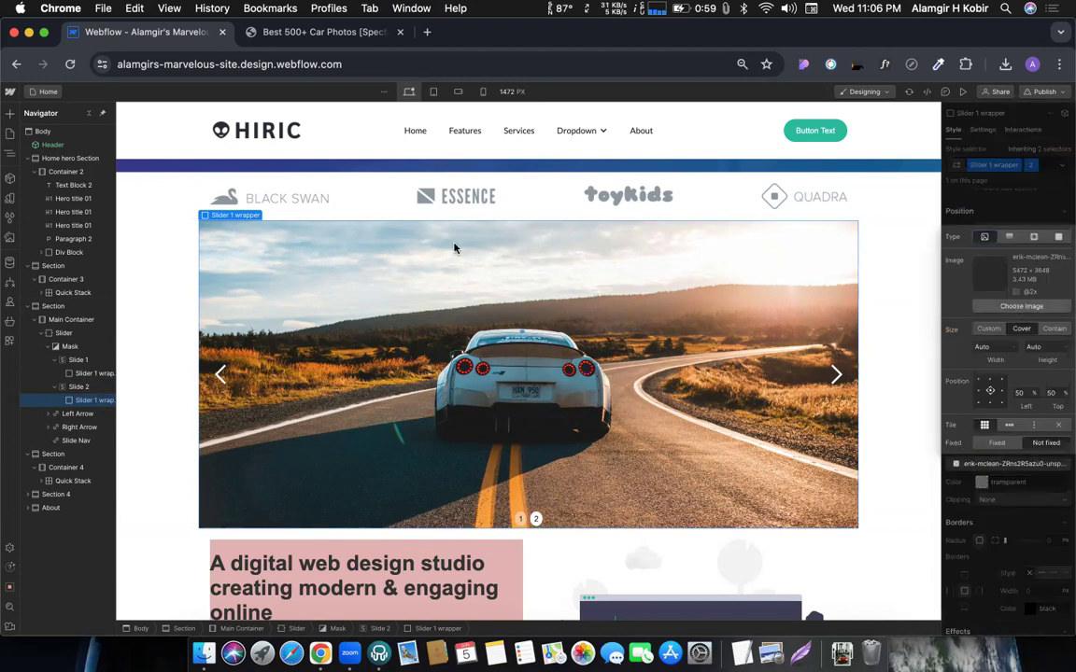
click(34, 194)
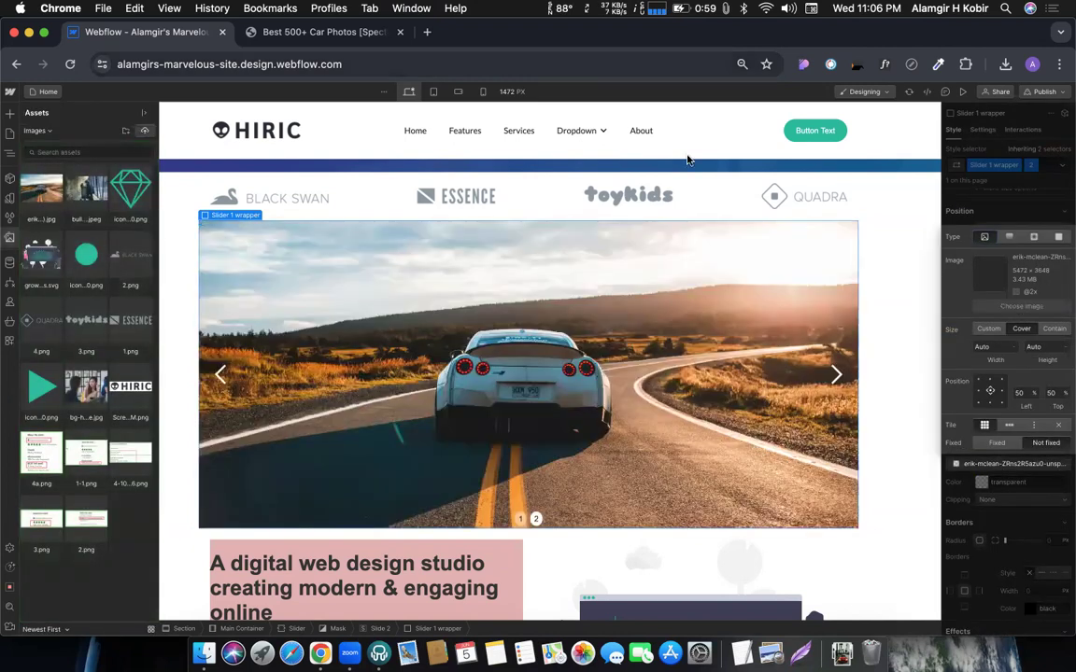
click(1005, 63)
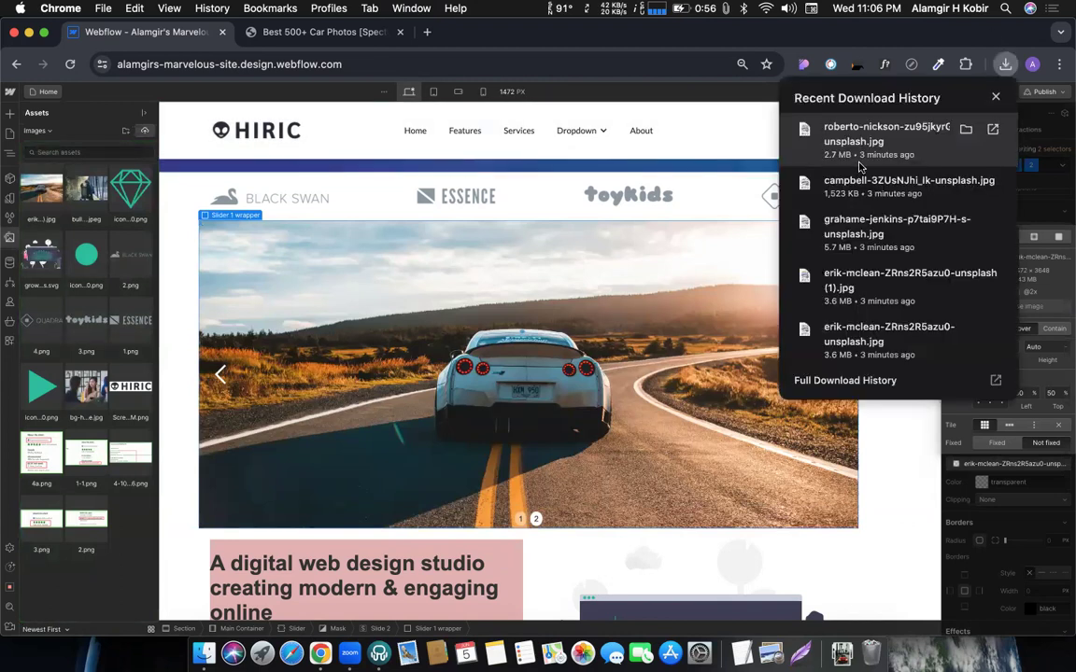
drag(887, 226, 76, 272)
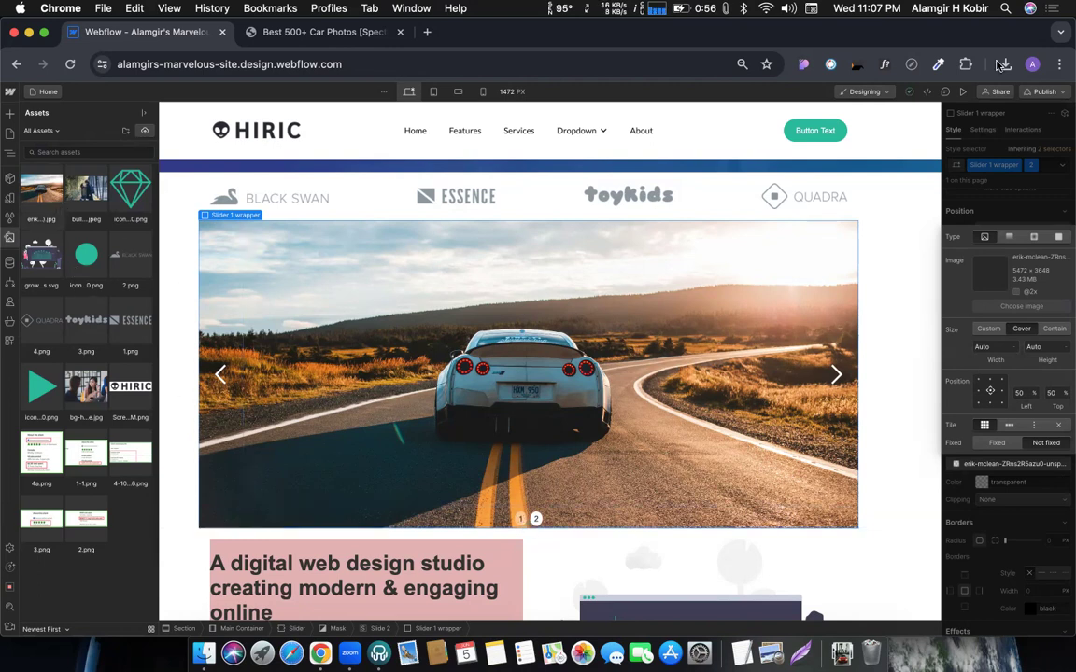
click(1002, 65)
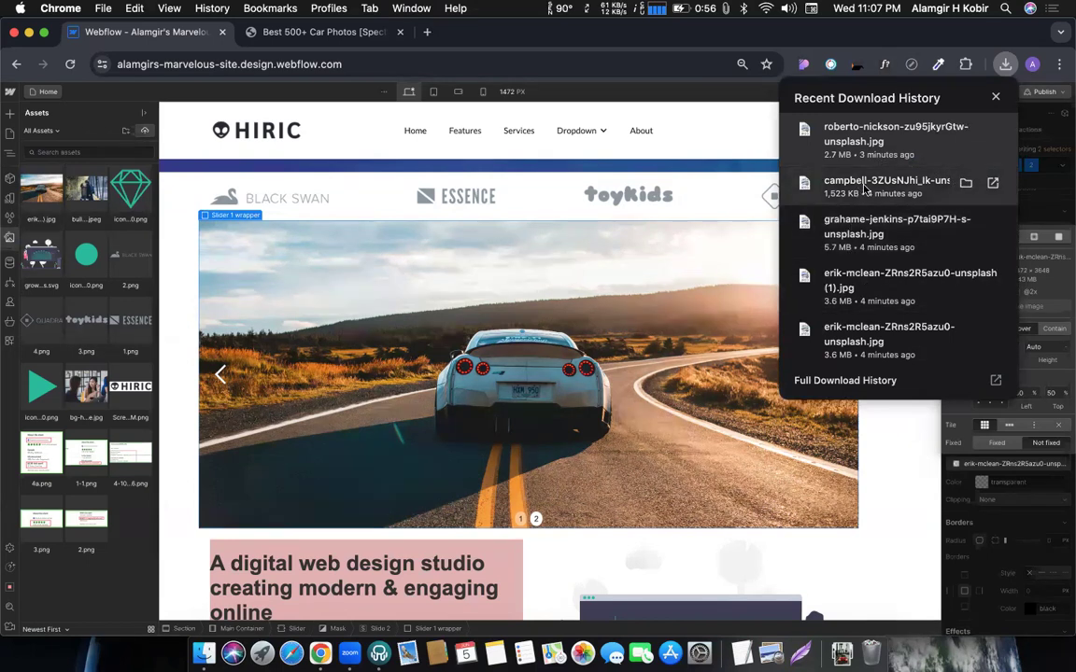
drag(865, 189, 77, 231)
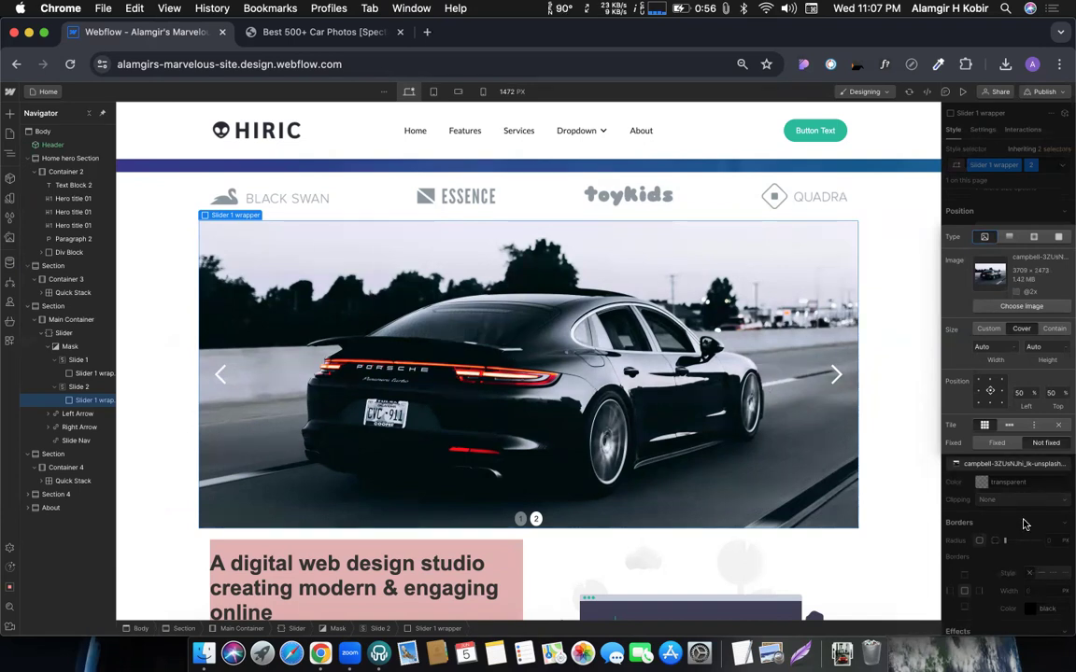
click(1024, 525)
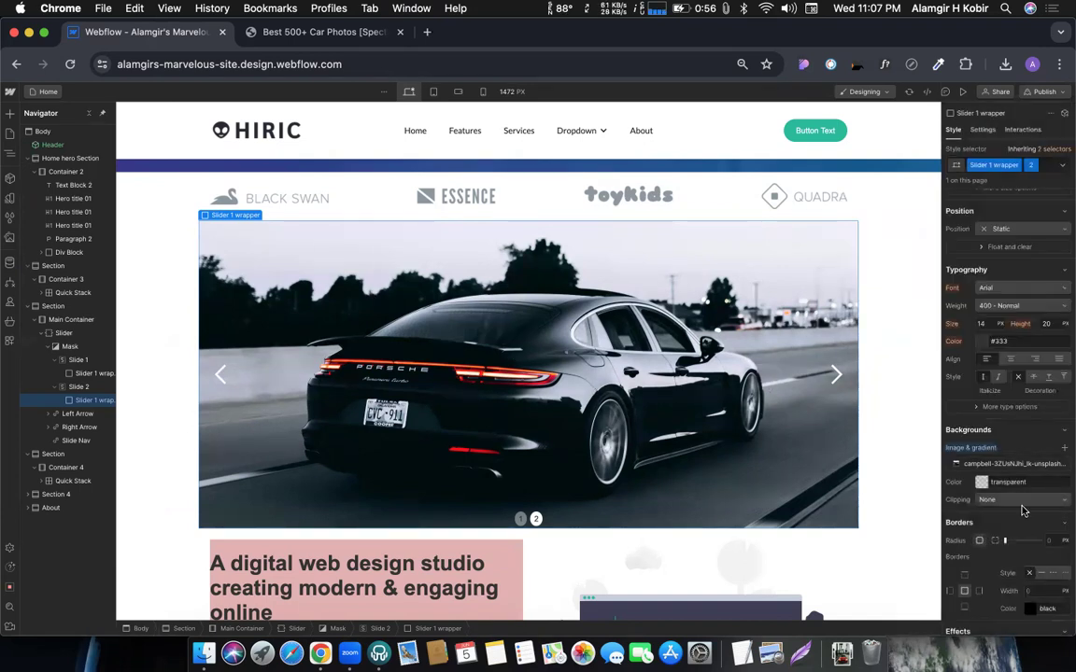
Step: Switch back and forth between the first and second slides on the canvas to check their background images
scroll(1014, 253, up, 3)
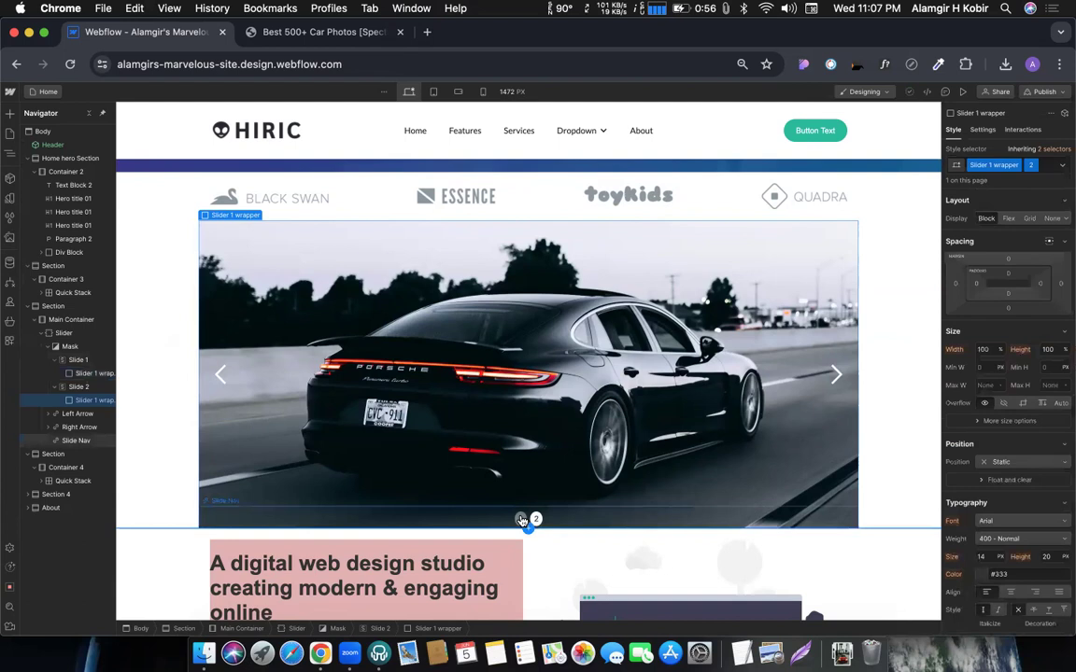
click(521, 519)
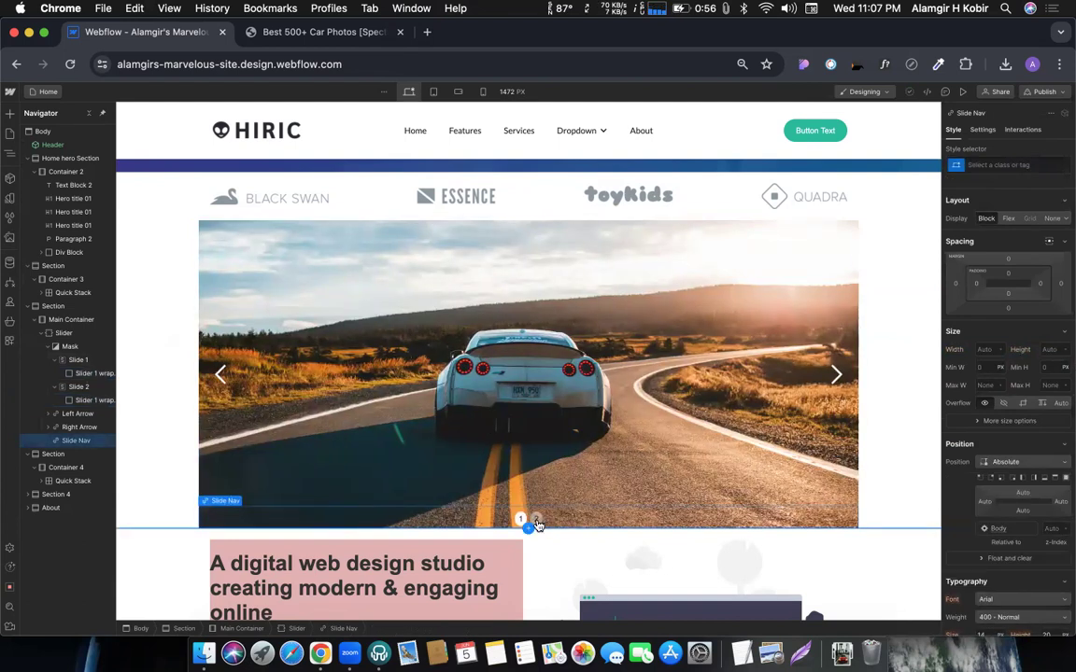
click(535, 519)
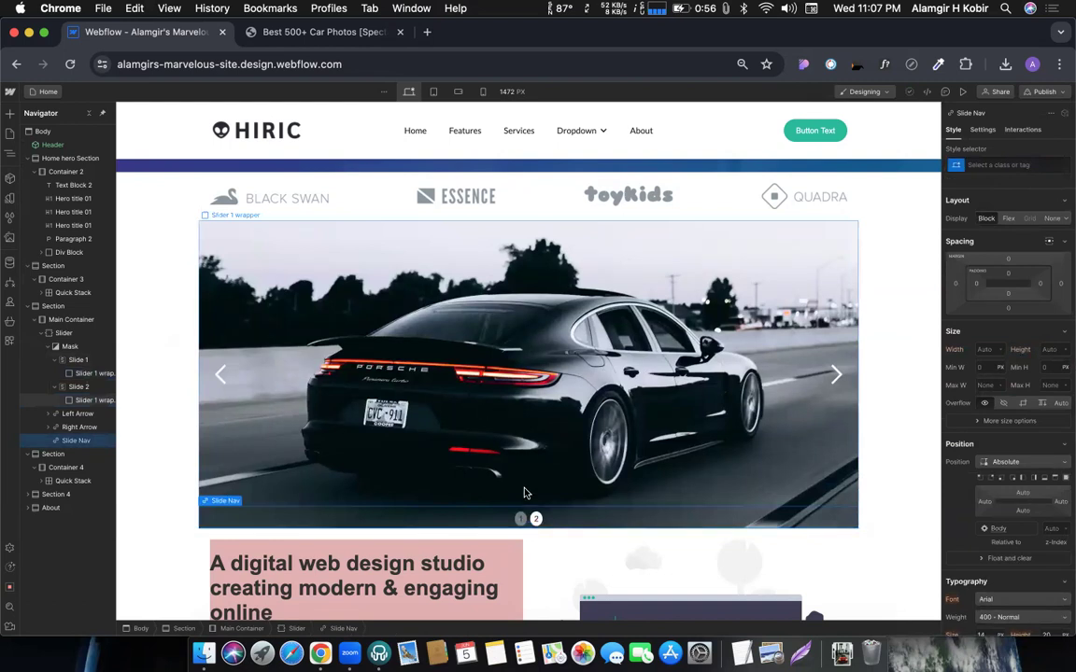
click(521, 520)
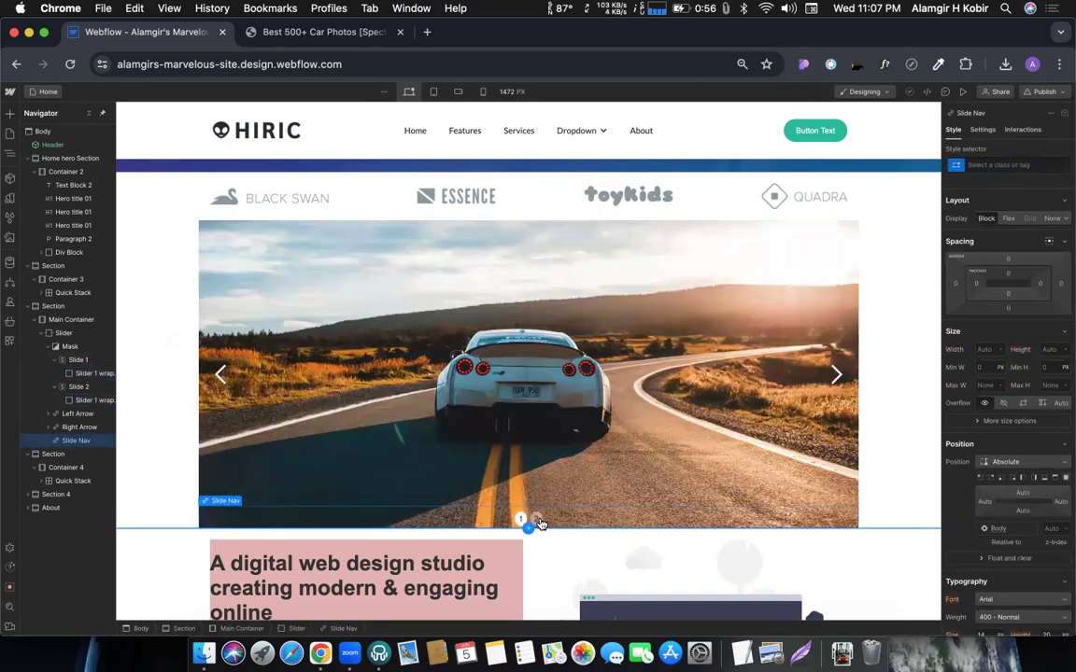
click(535, 519)
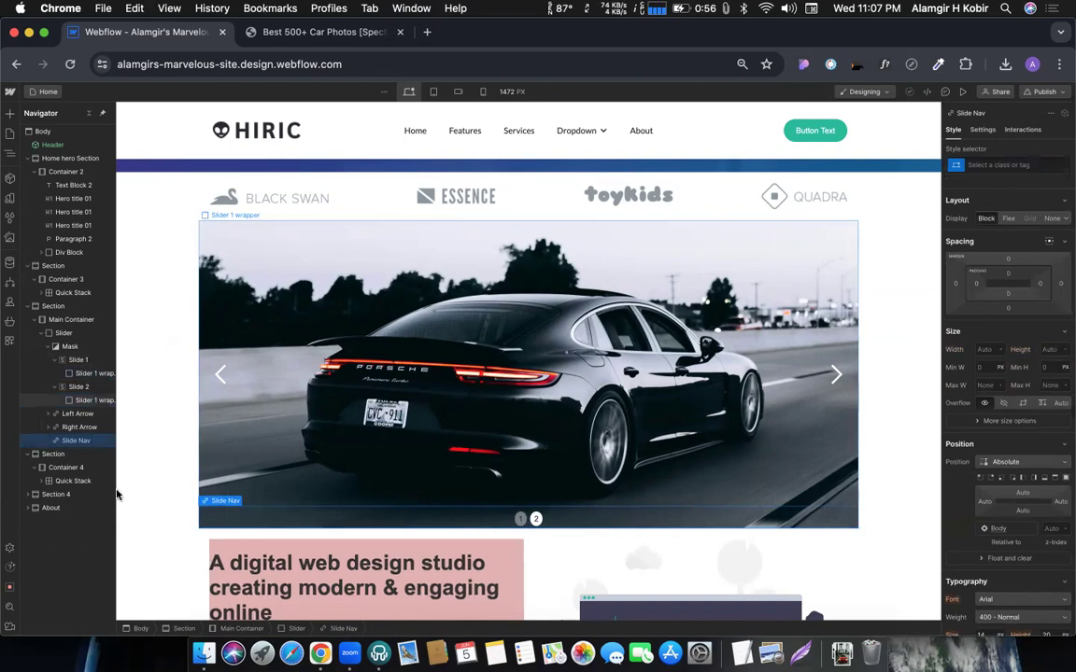
click(79, 388)
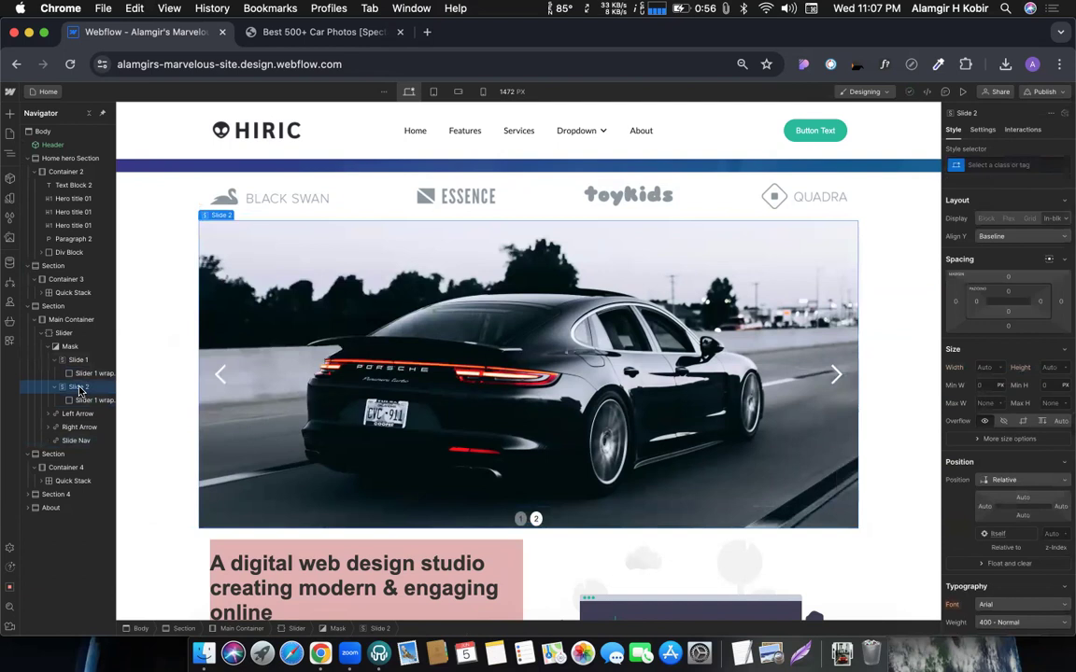
key(super+v)
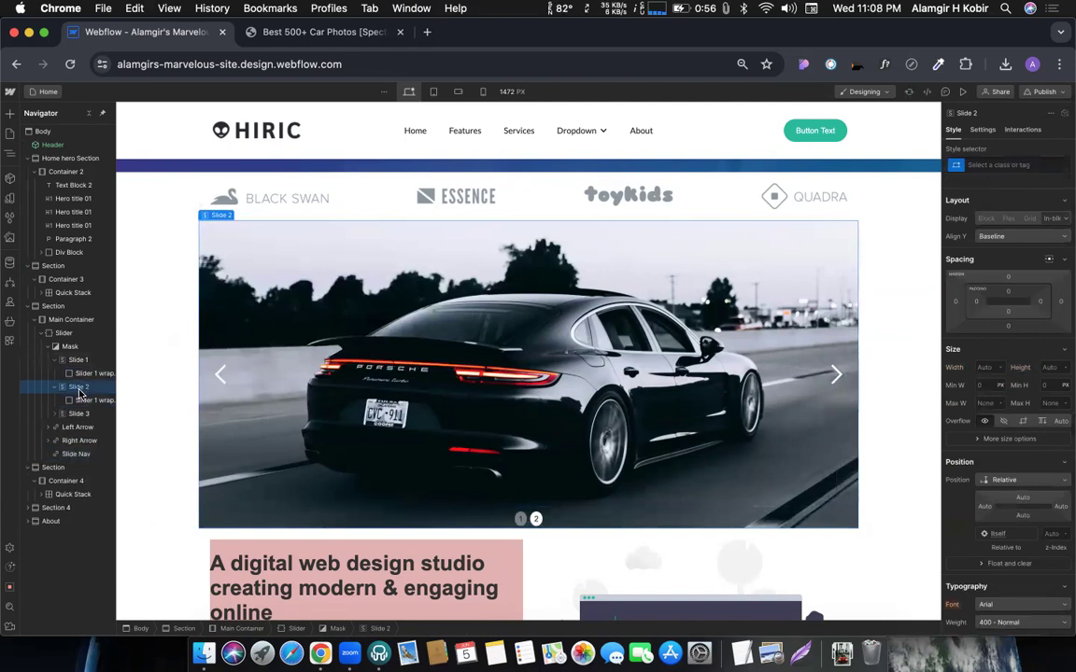
click(55, 415)
click(74, 428)
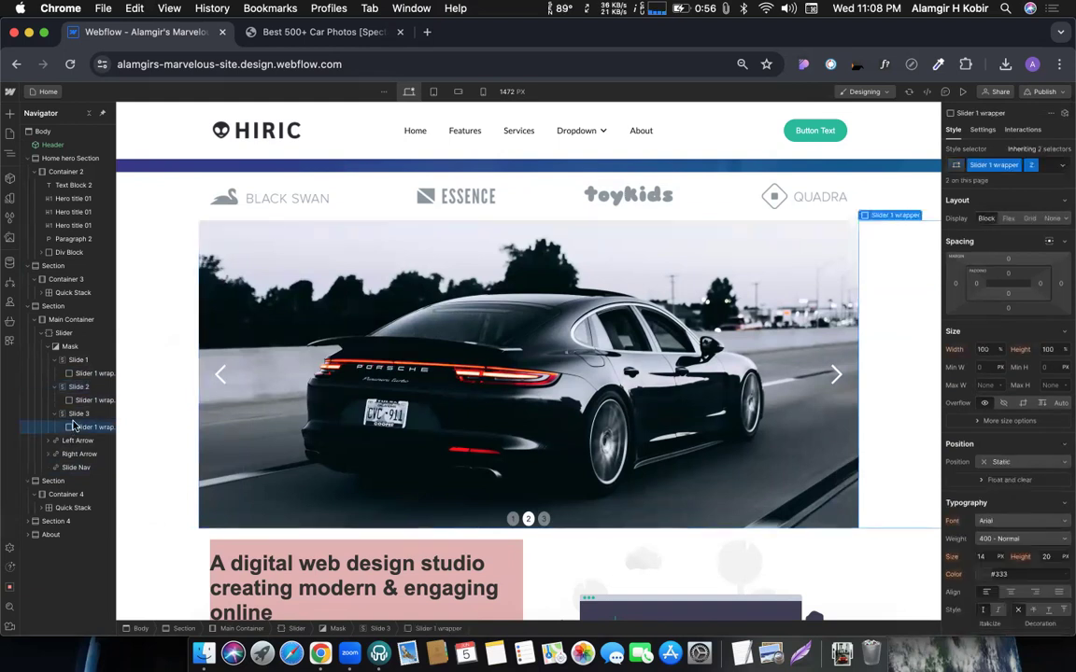
click(79, 415)
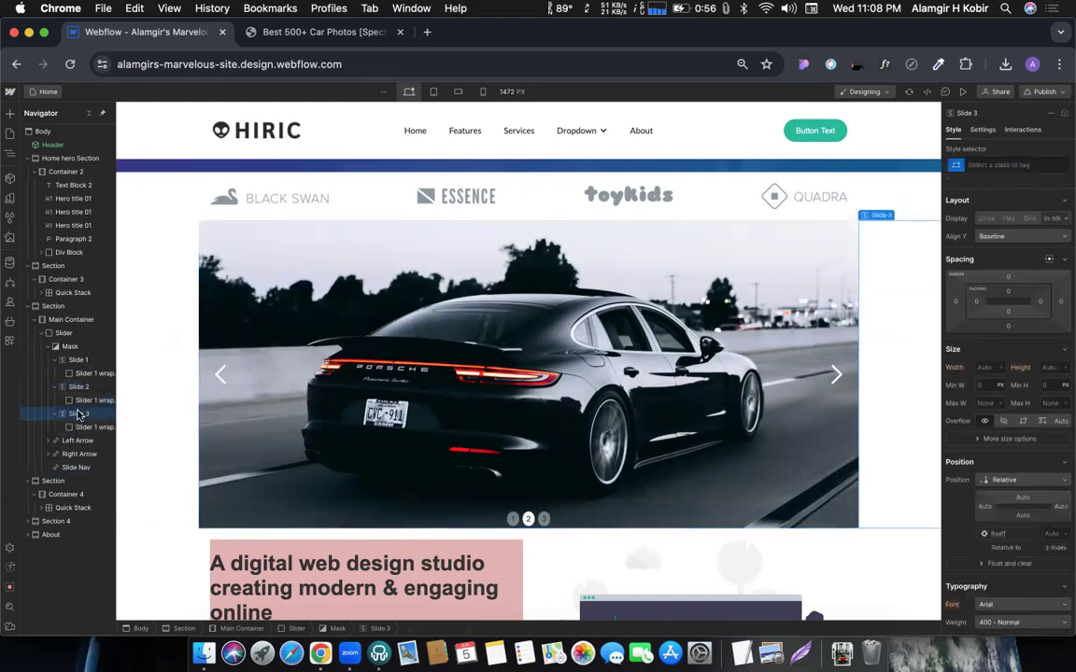
key(Delete)
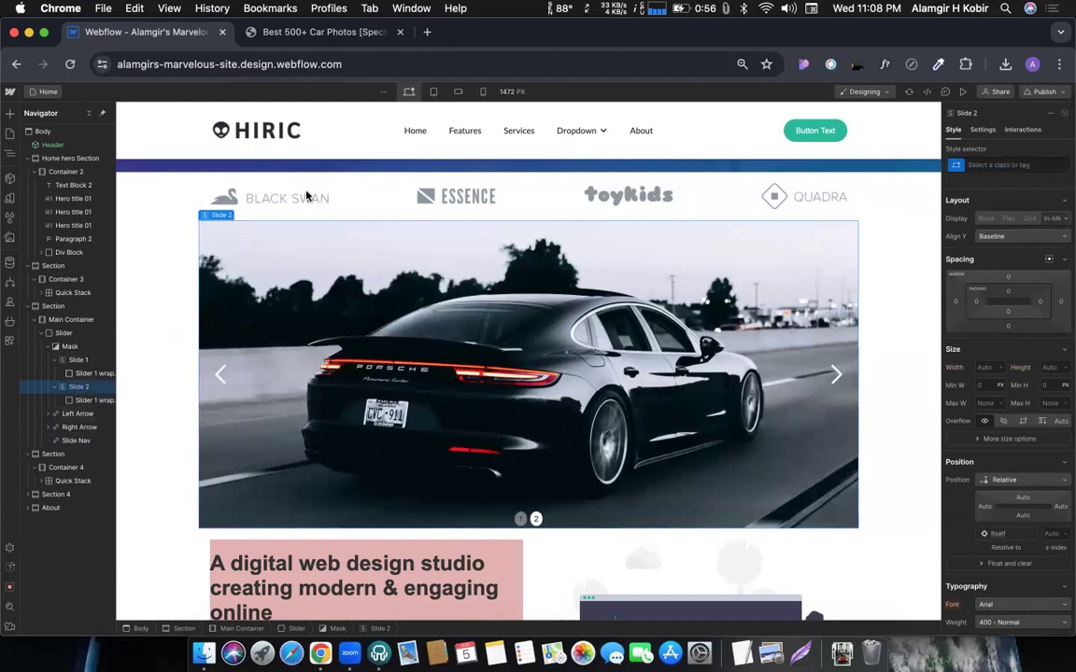
Step: Add a third slide through the slider's own settings and select the new slide
click(56, 334)
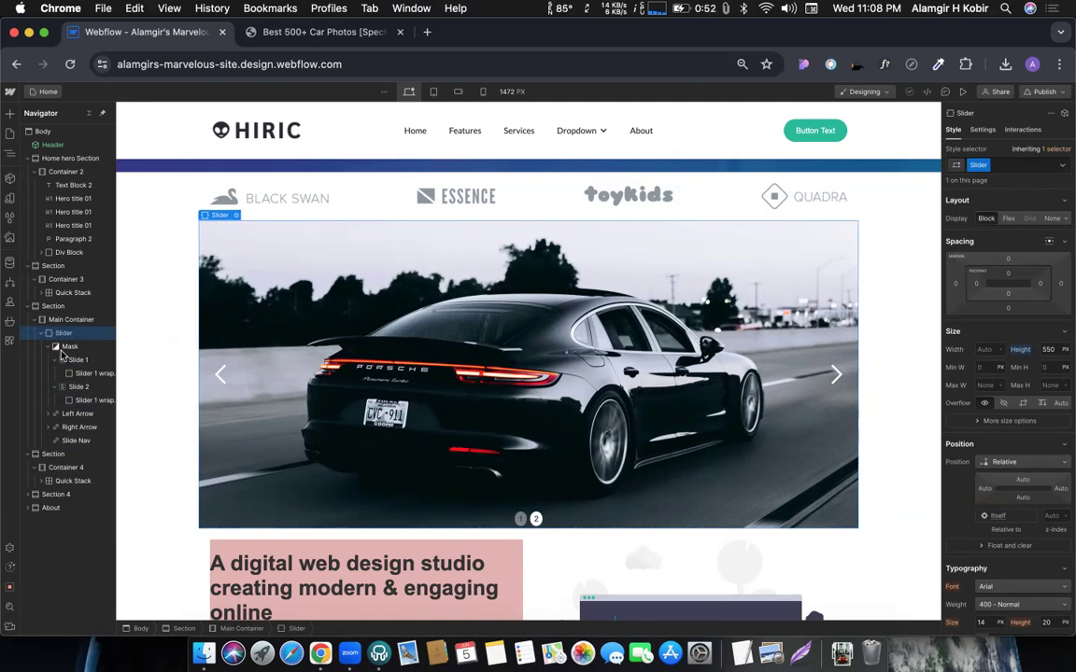
click(235, 215)
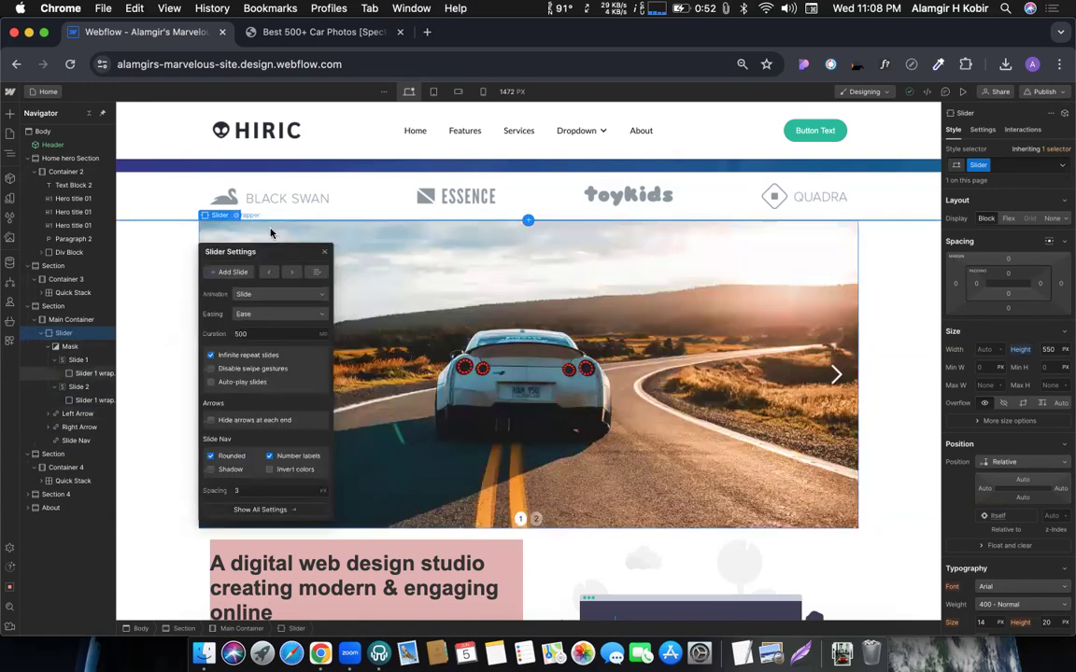
click(226, 276)
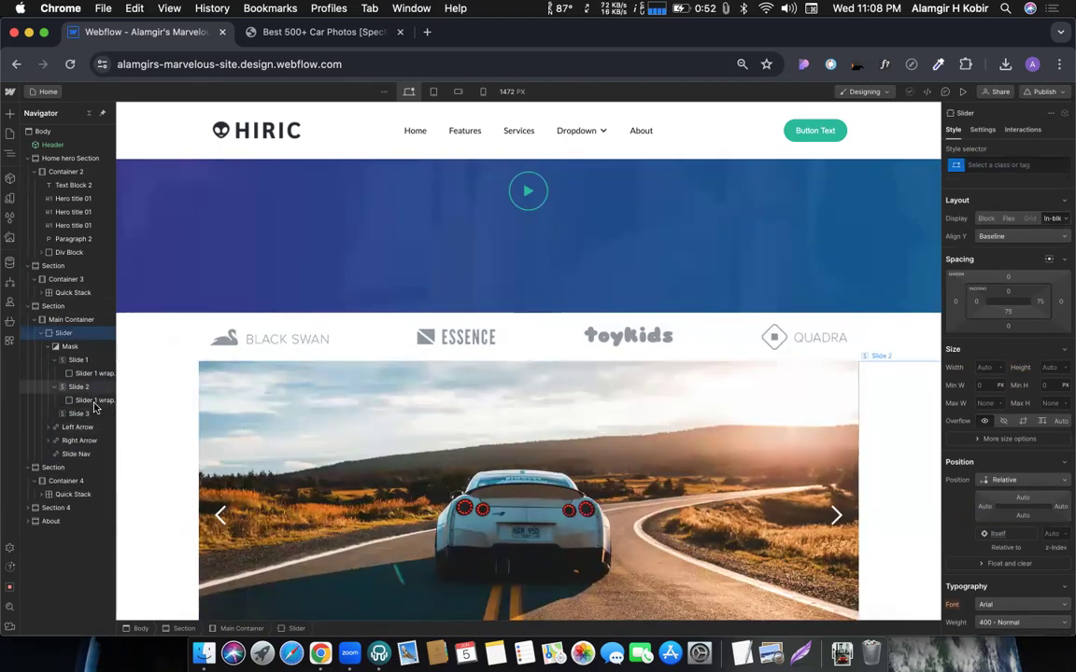
click(69, 412)
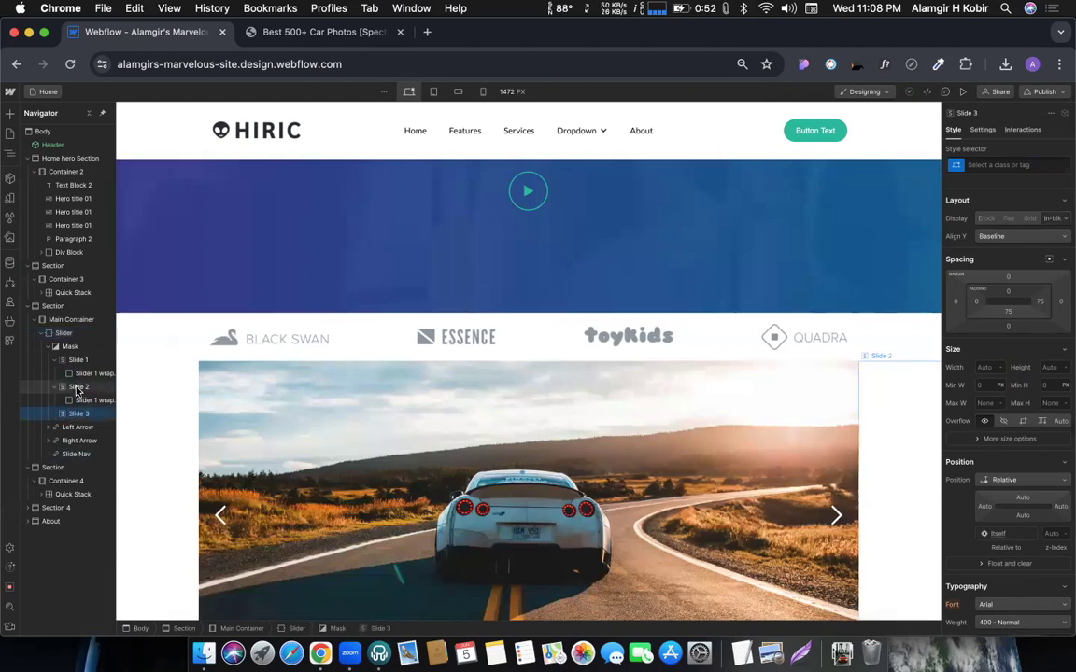
Step: Display the empty third slide on the canvas using the slider's numbered navigation
scroll(340, 446, down, 3)
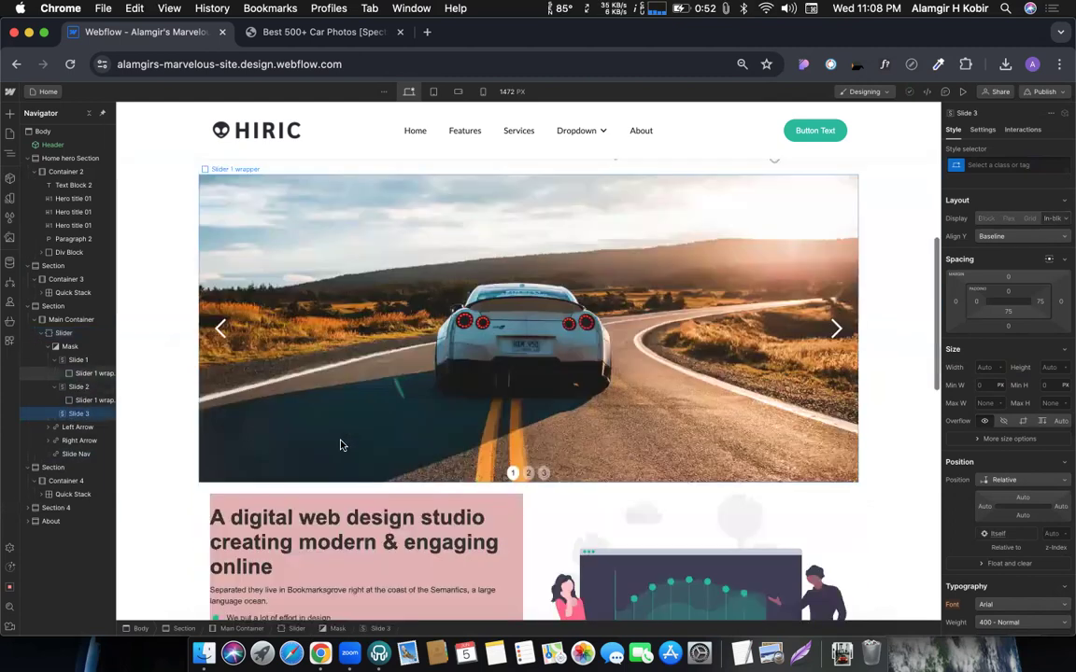
scroll(341, 446, down, 3)
scroll(547, 301, up, 1)
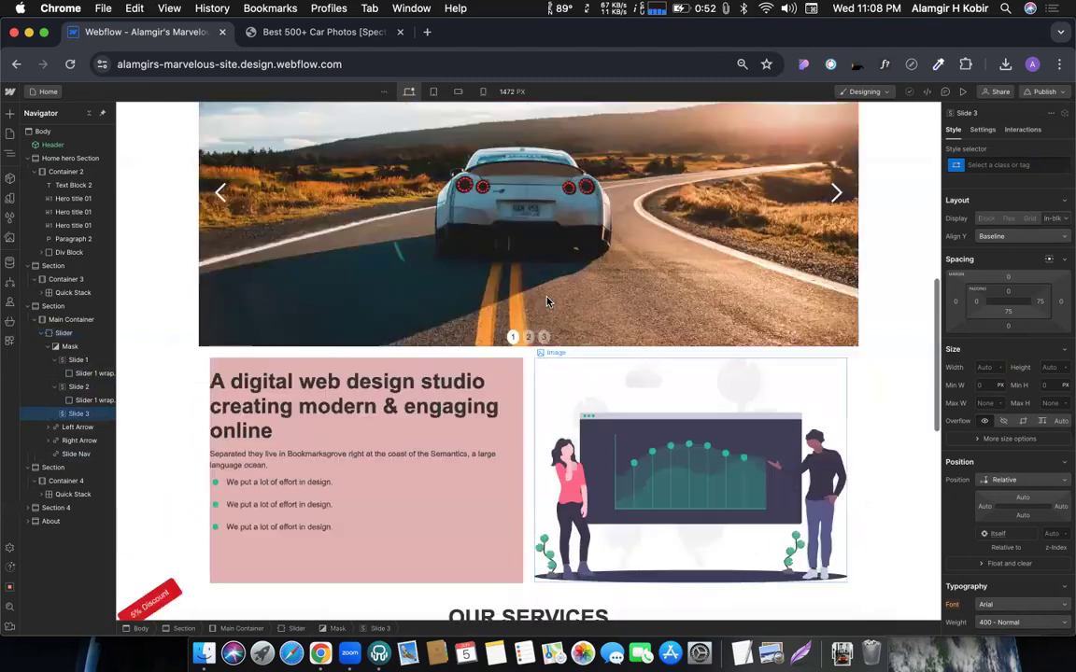
scroll(547, 302, up, 1)
click(598, 345)
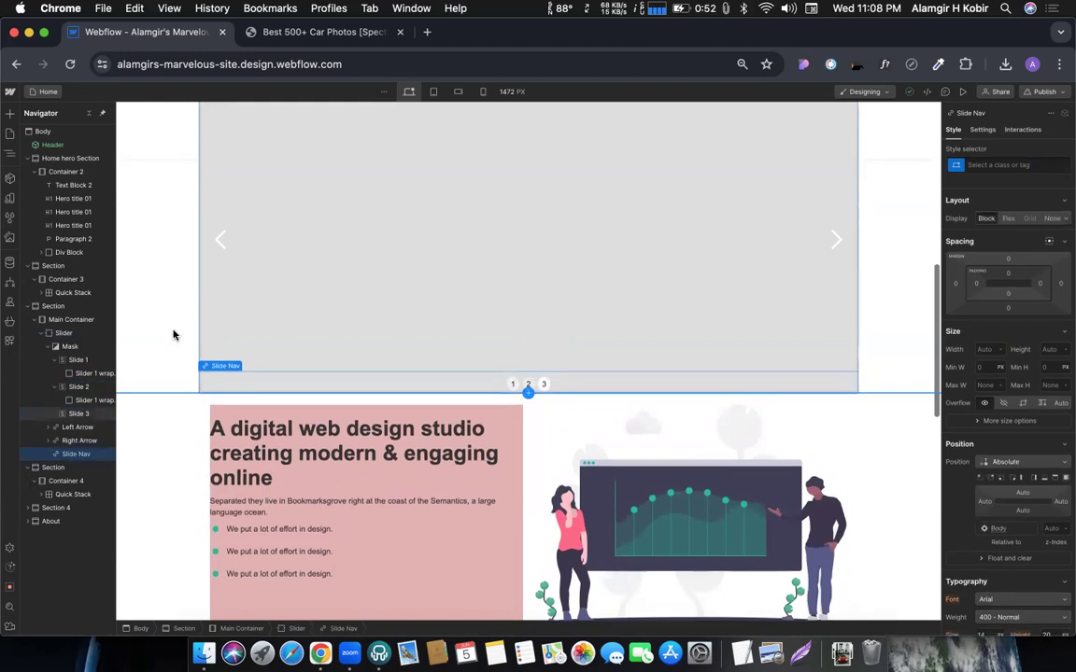
Step: Copy Slide 2's wrapper into the empty Slide 3 and expand Slide 3 in the element tree
scroll(180, 494, up, 1)
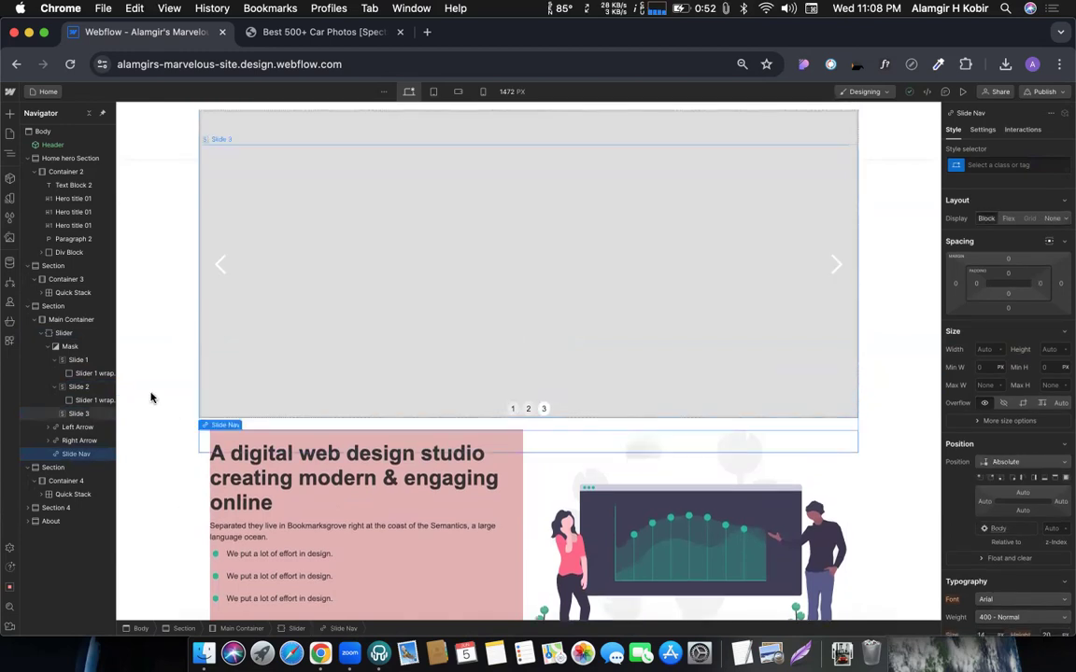
scroll(151, 396, up, 1)
click(84, 401)
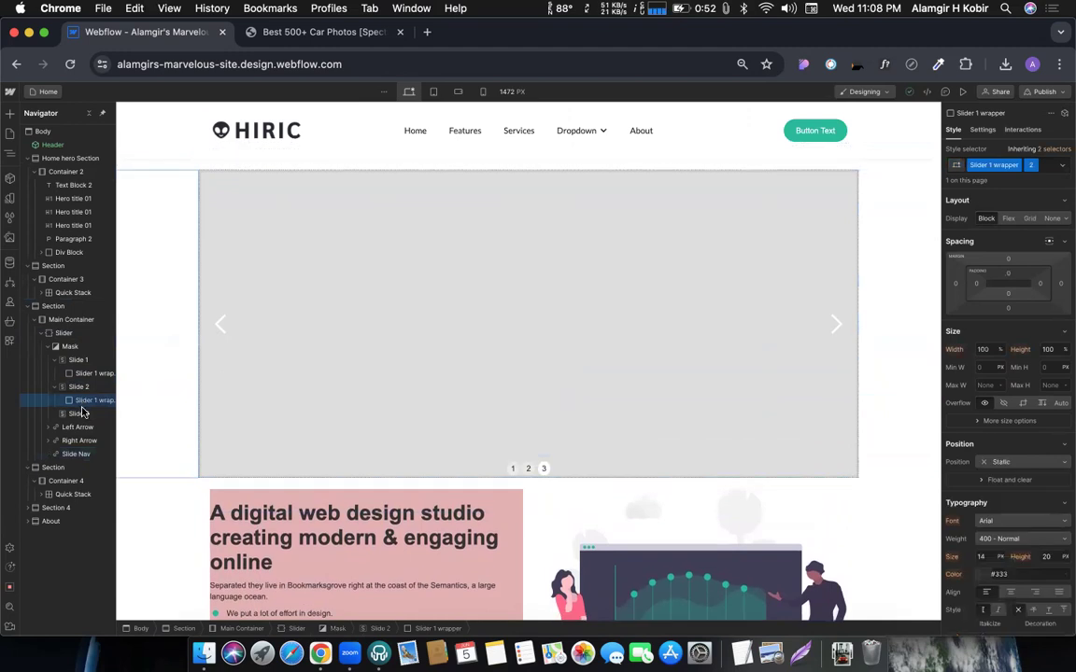
click(80, 416)
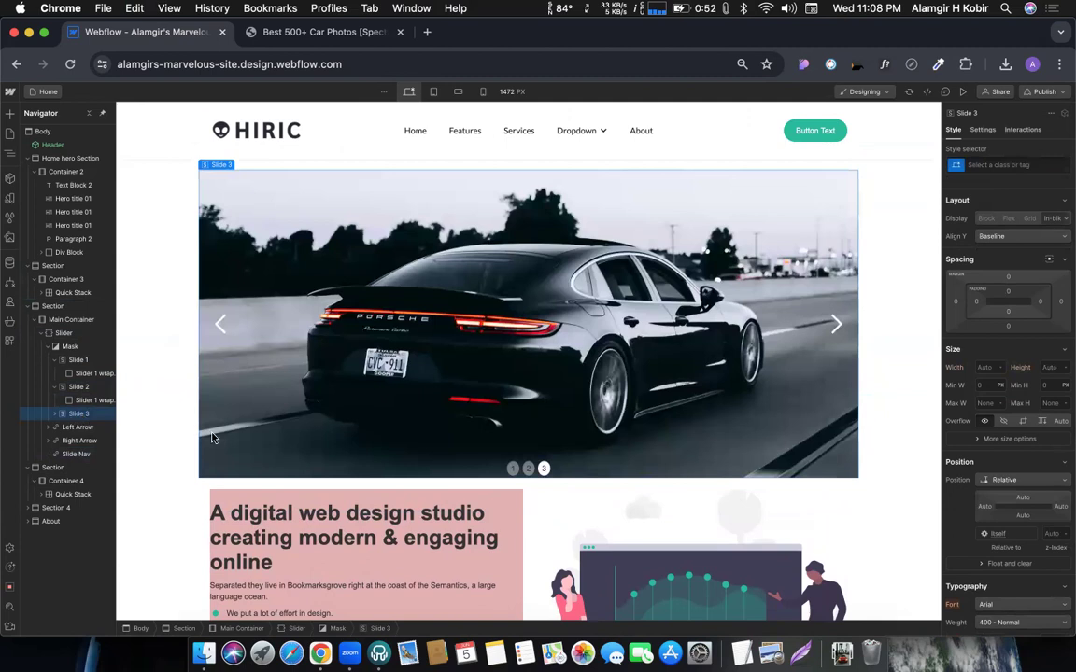
click(55, 414)
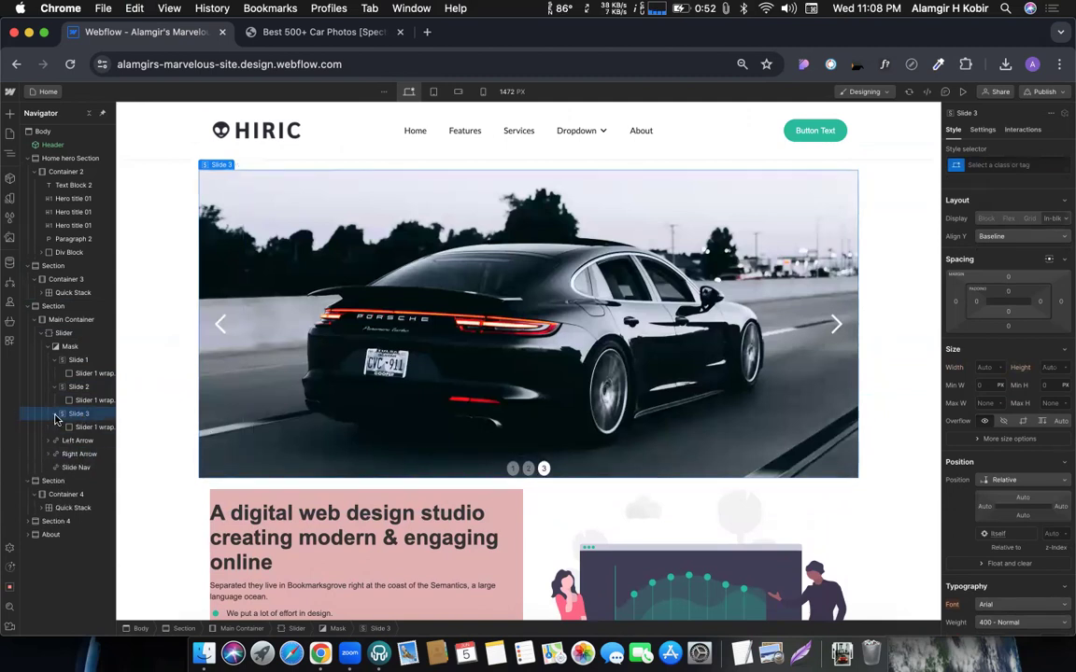
Step: Replace the combo class 2 on Slide 3's Slider 1 wrapper with a new combo class 3
click(75, 427)
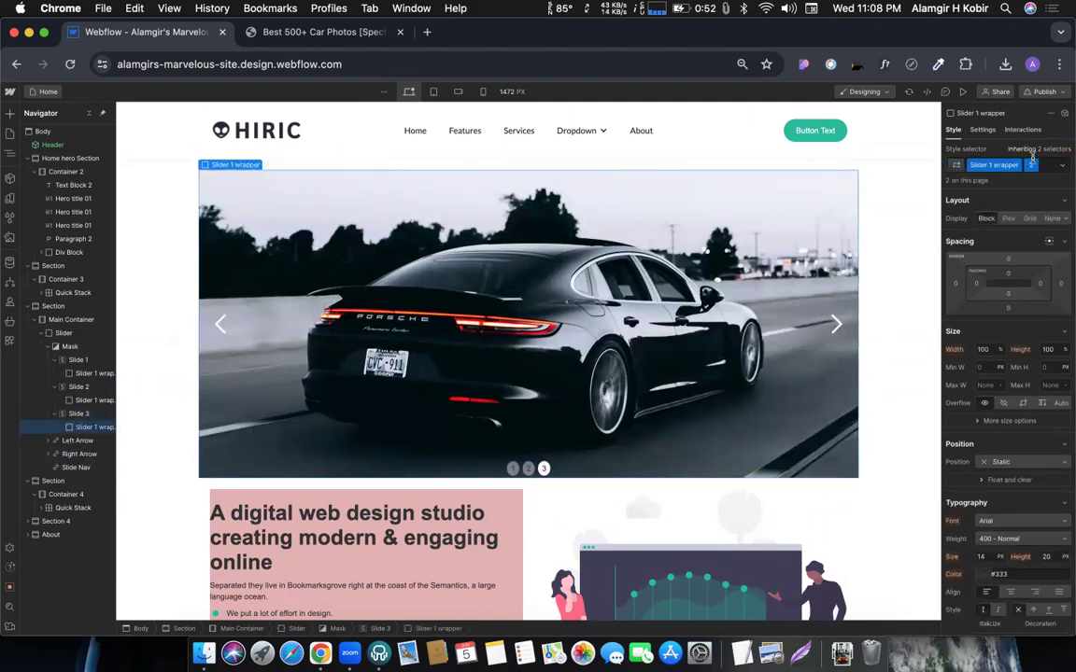
click(1047, 173)
text(3)
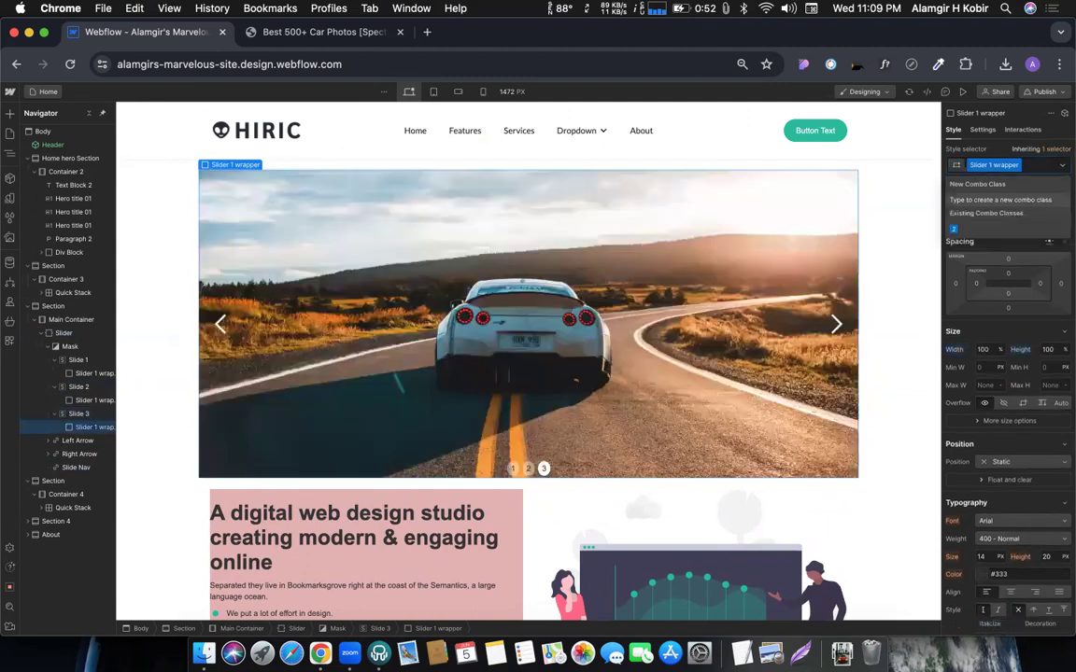
key(Return)
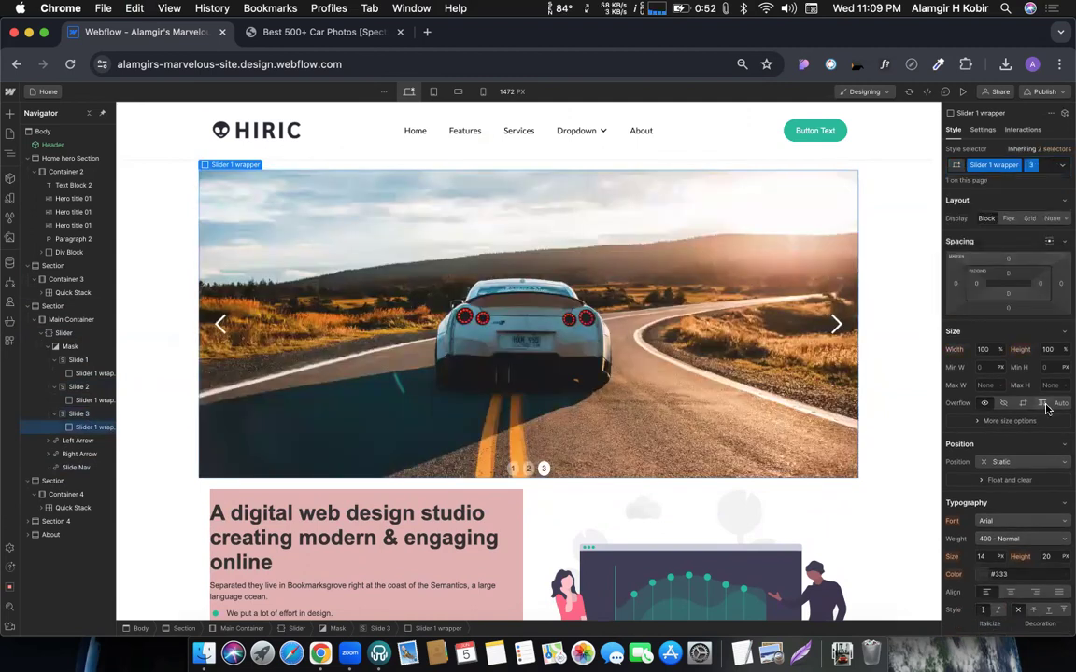
Step: Replace the background image of Slide 3's wrapper with the most recently downloaded Unsplash photo (zu95jkyrGtw), uploading it to the site's assets
scroll(1047, 408, down, 4)
scroll(1047, 408, down, 2)
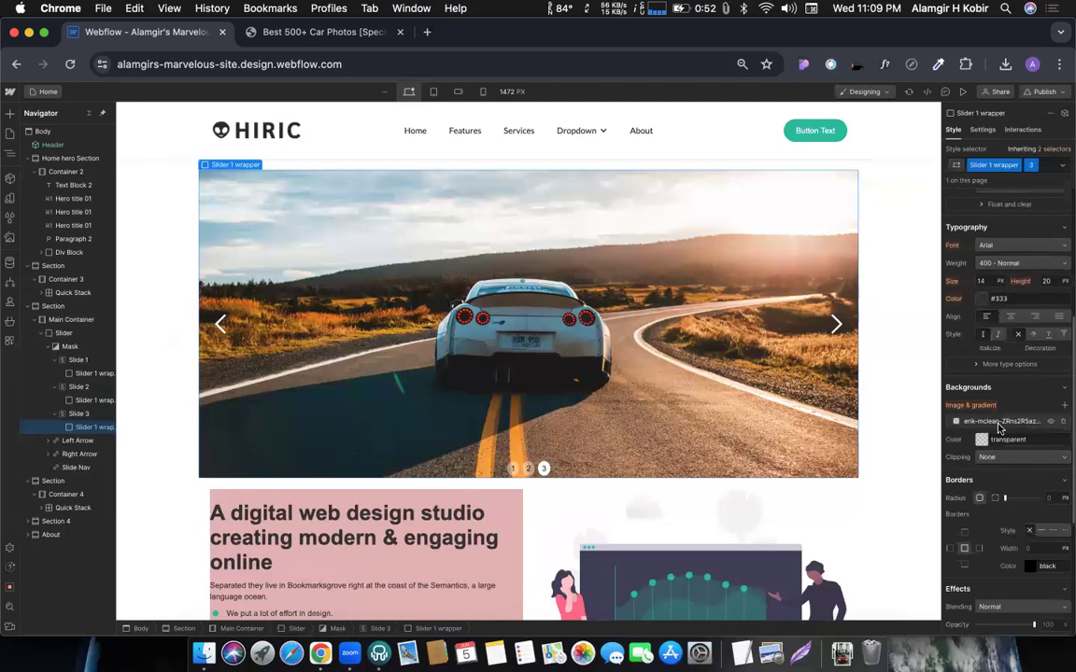
click(1013, 421)
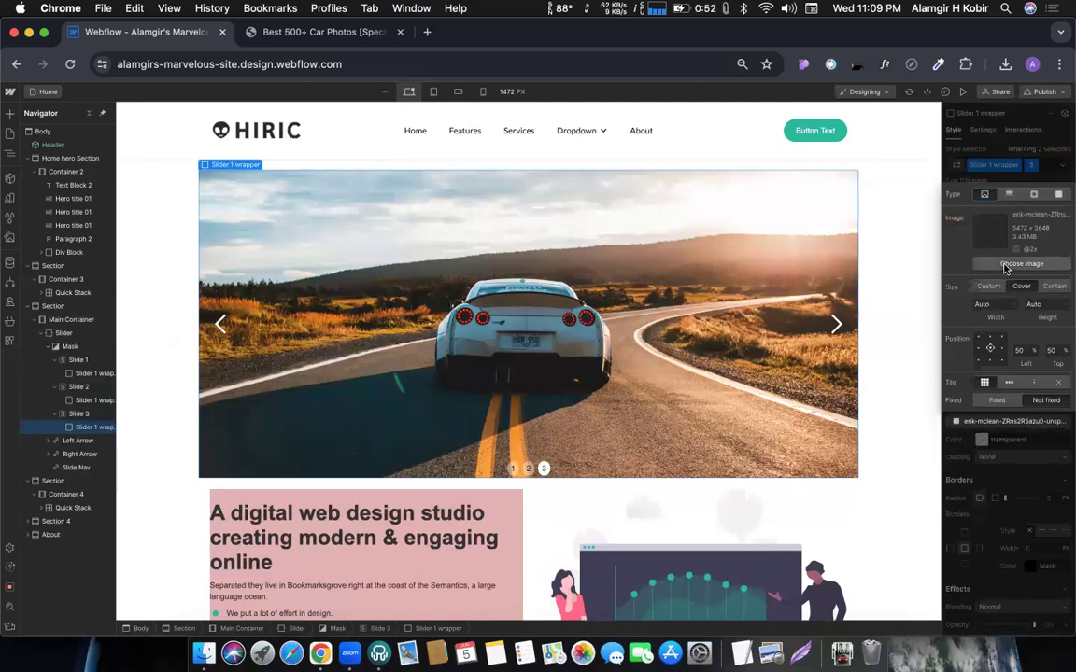
key(j)
click(1005, 65)
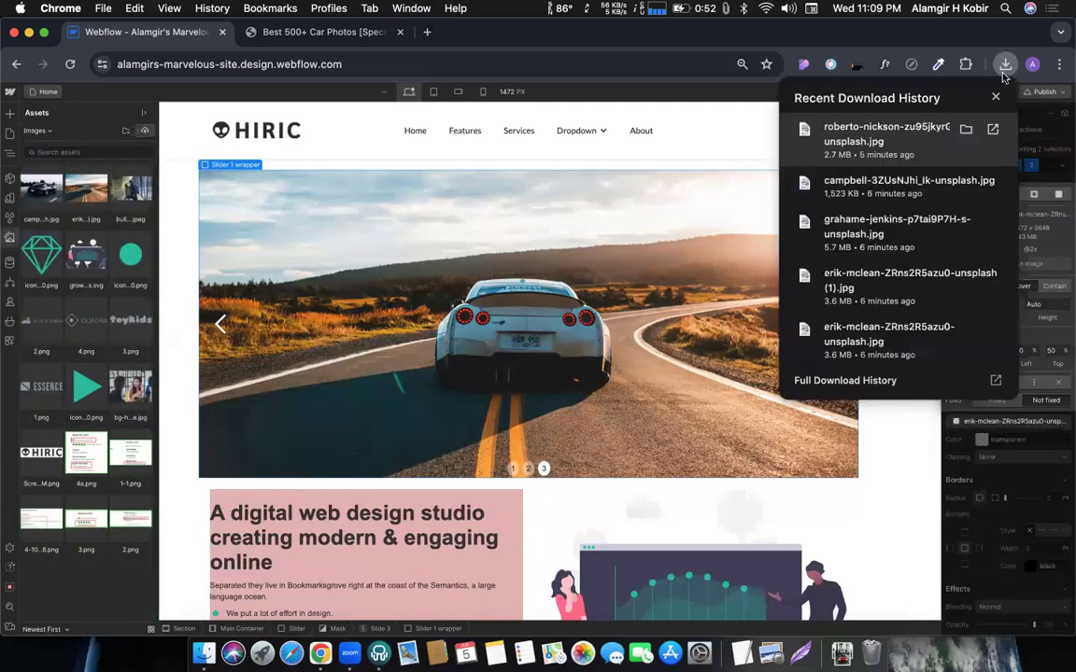
drag(852, 143, 97, 264)
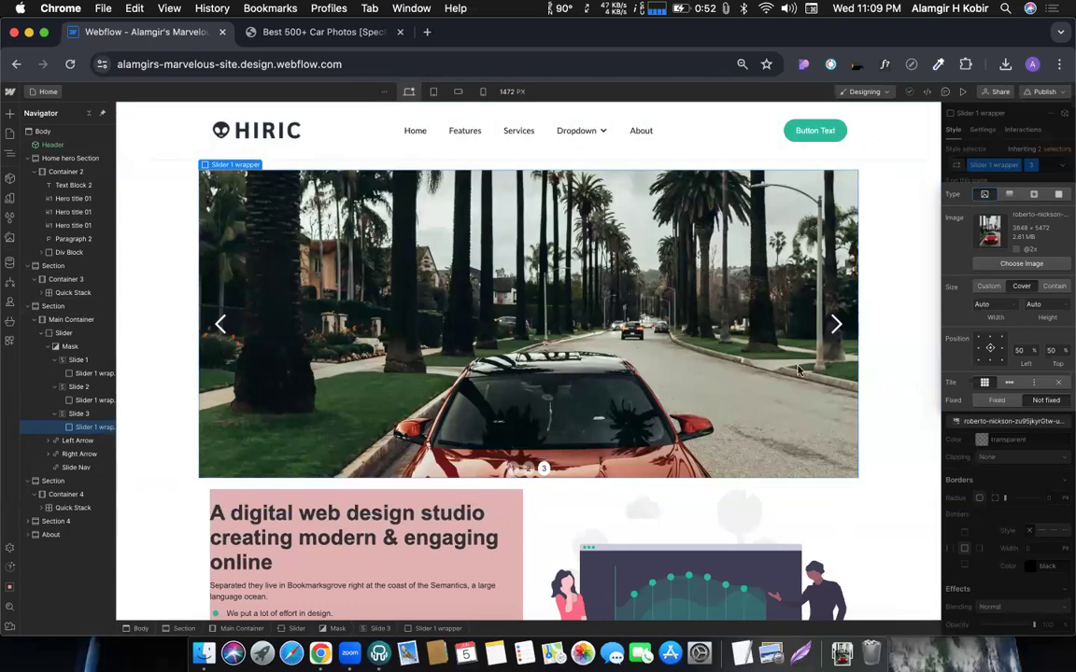
Step: Try the bottom-centre position for Slide 3's background image and return it to the centre
scroll(750, 437, up, 2)
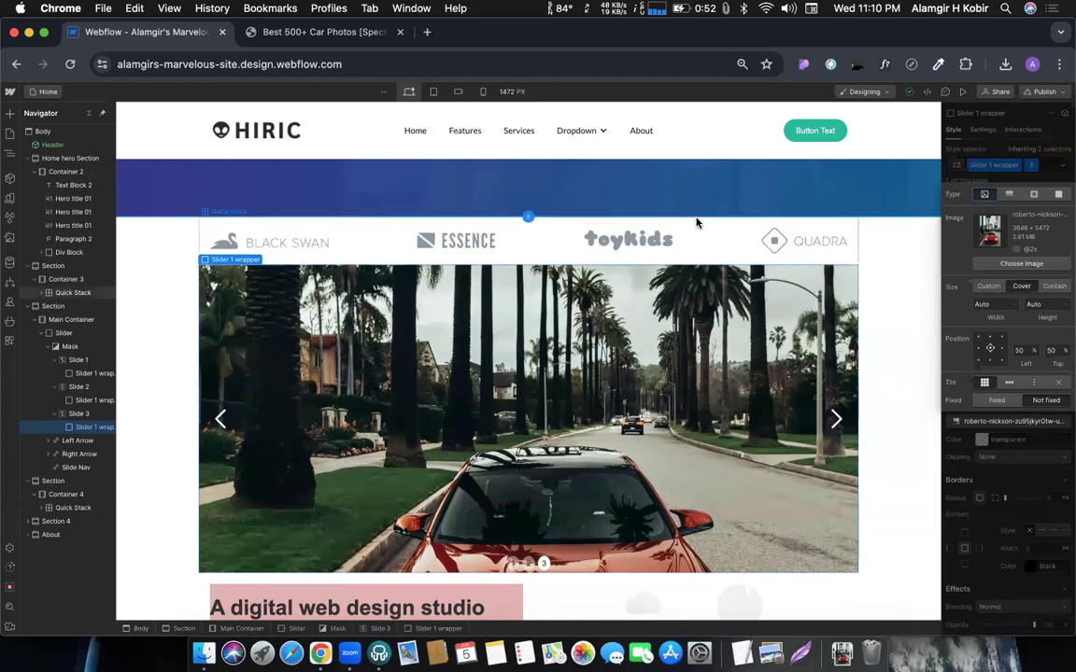
click(991, 361)
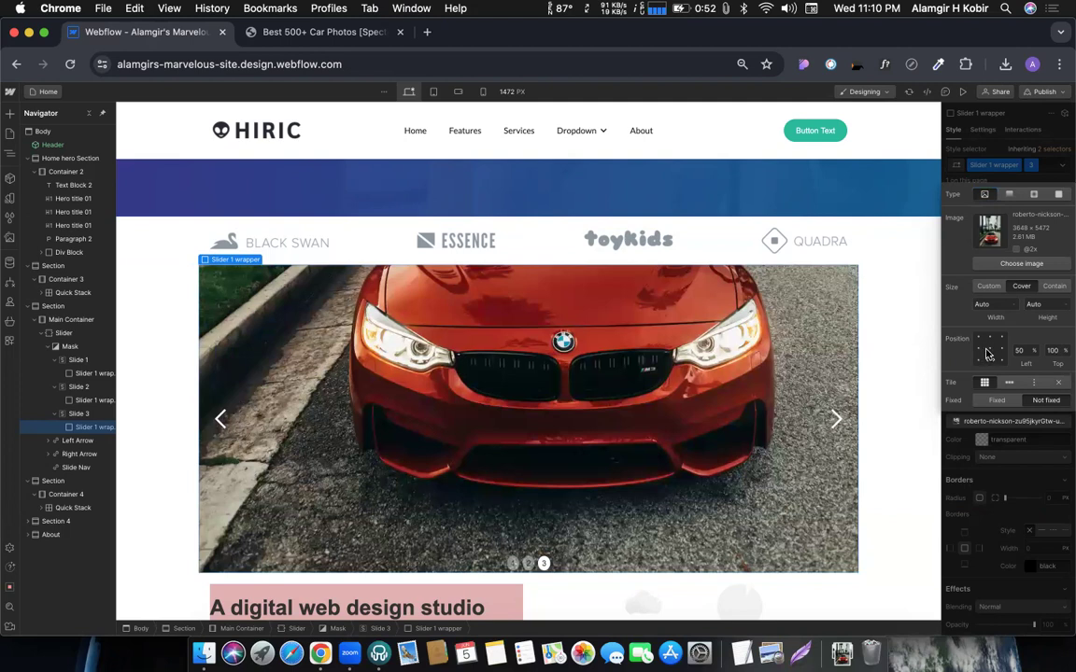
click(990, 349)
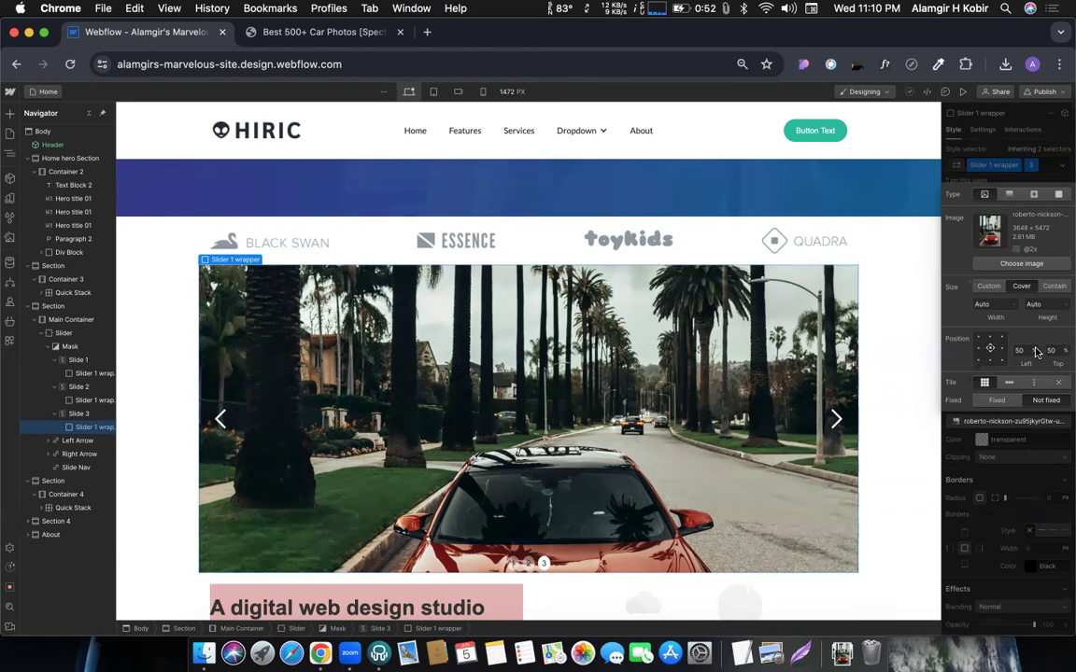
Step: Set the top position of Slide 3's background image to 72% and close the background image settings
click(1053, 351)
key(Down)
key(Down)
key(Down)
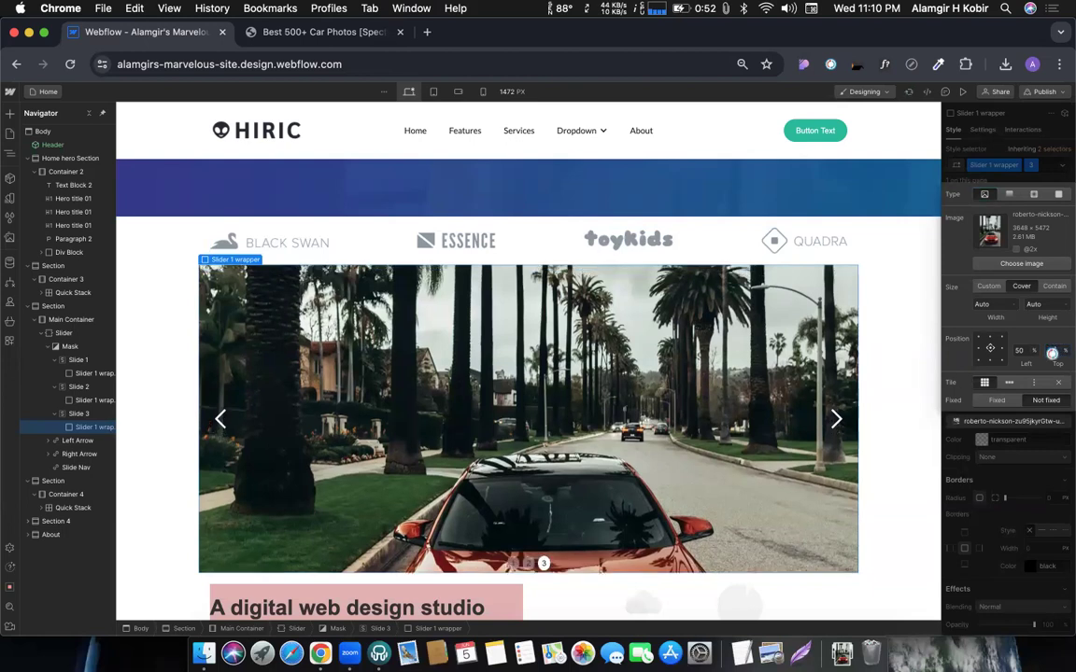
key(Up)
key(Up)
key(Up)
key(Up)
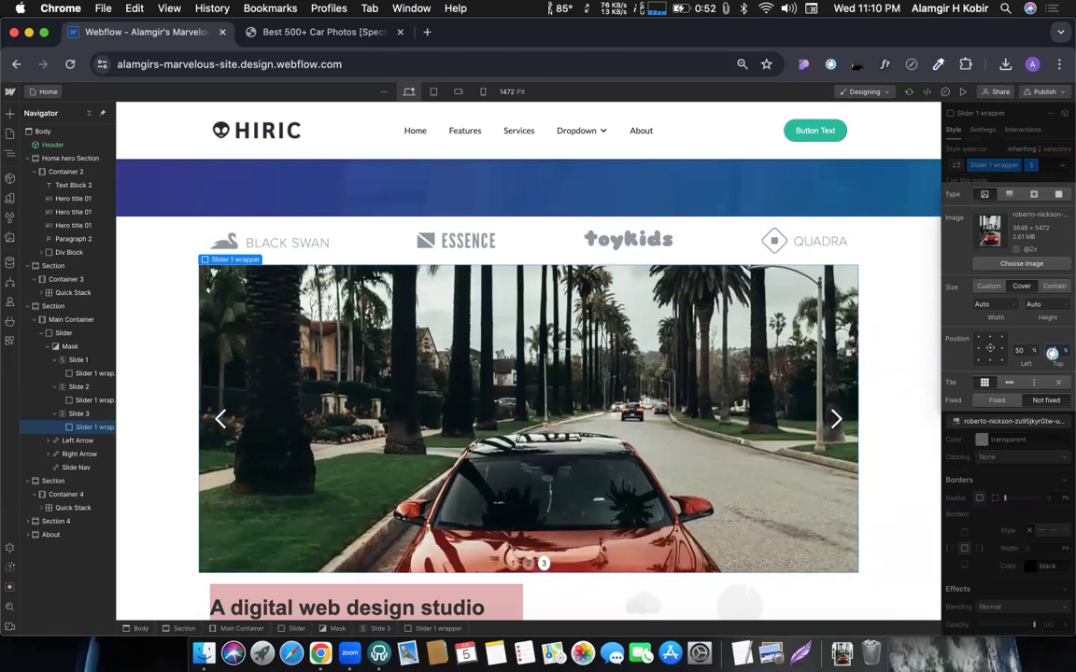
key(Up)
key(Up)
key(Up)
key(Up)
key(Up)
key(Up)
key(Up)
key(Up)
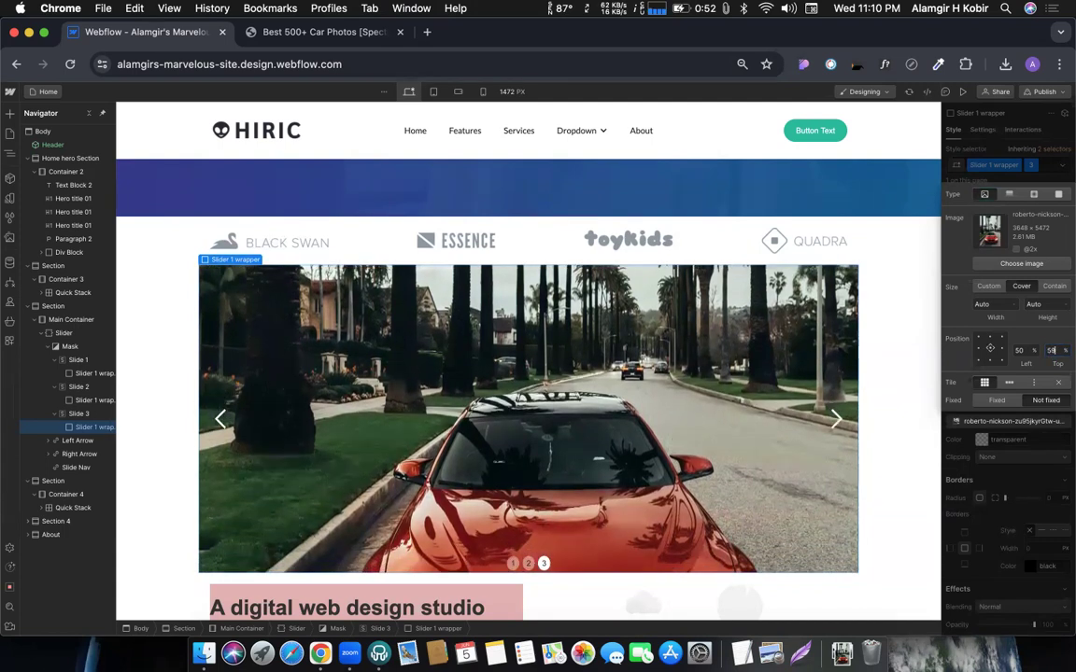
key(Up)
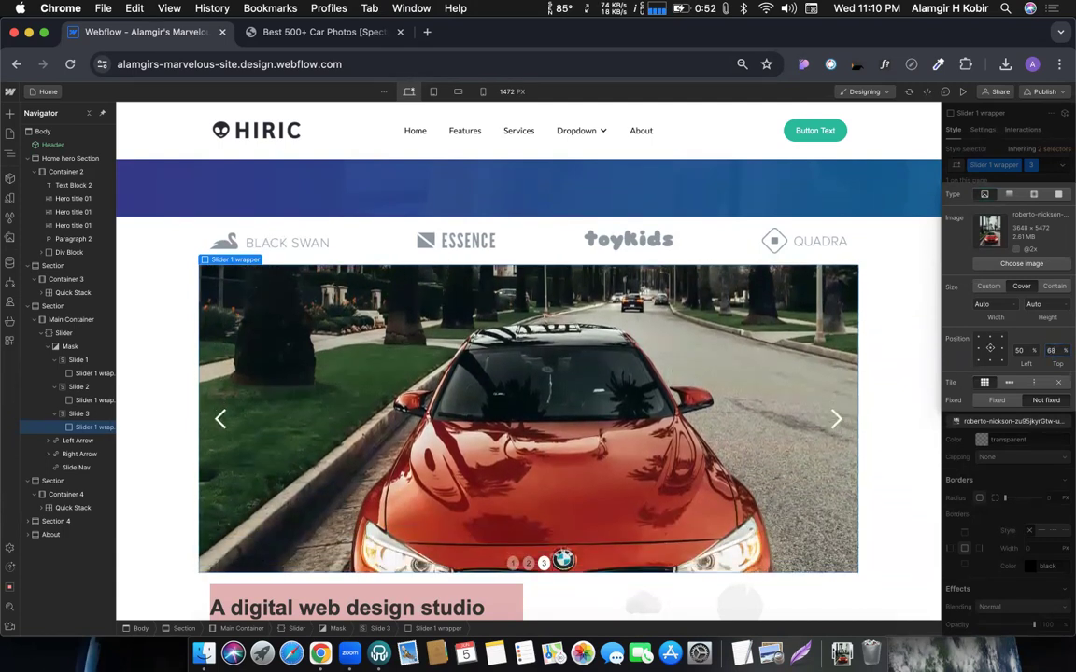
key(Up)
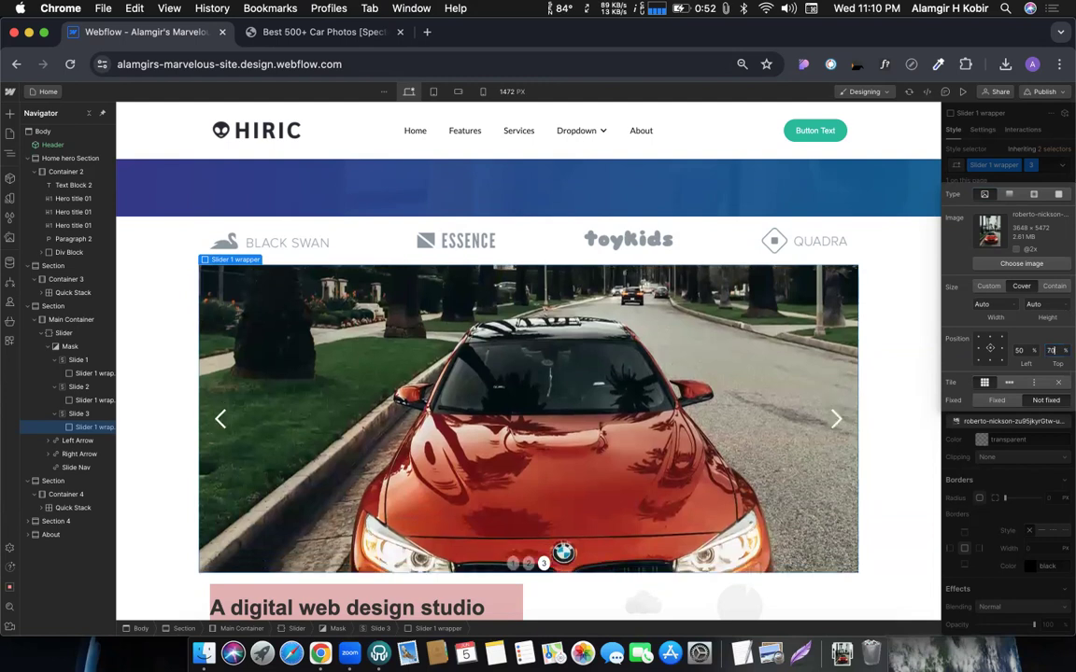
key(Up)
key(Up)
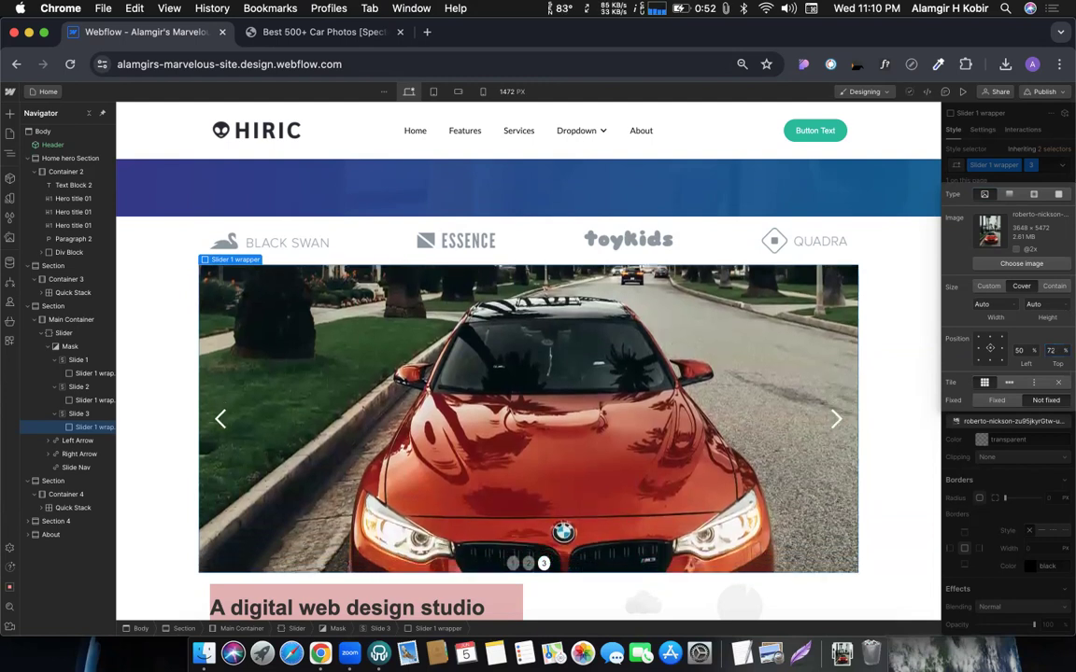
key(Up)
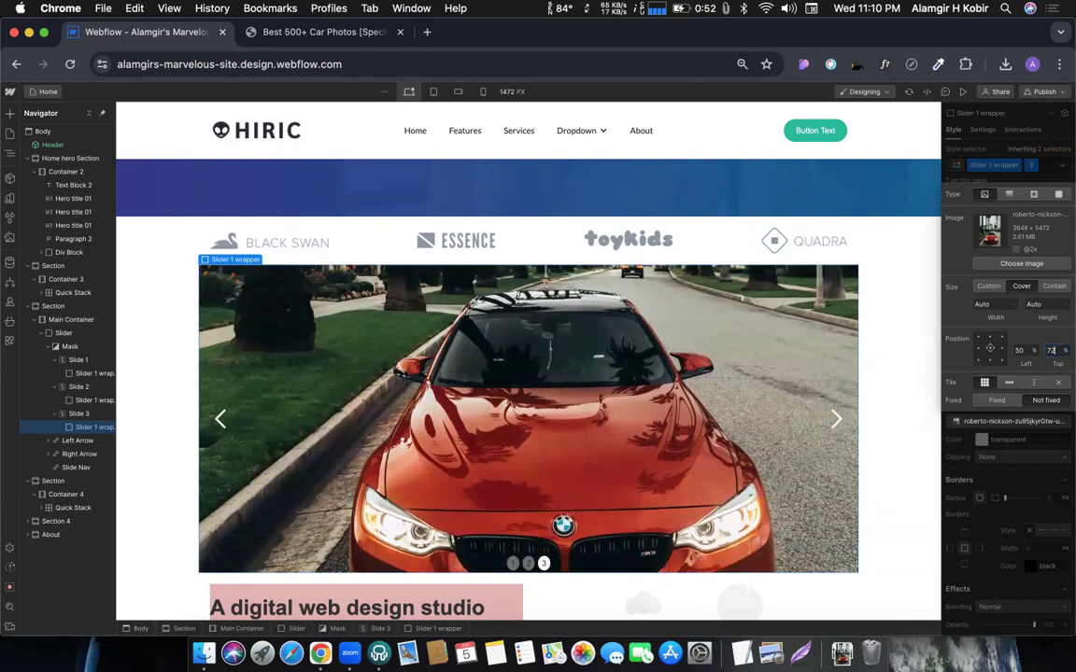
key(Down)
key(Down)
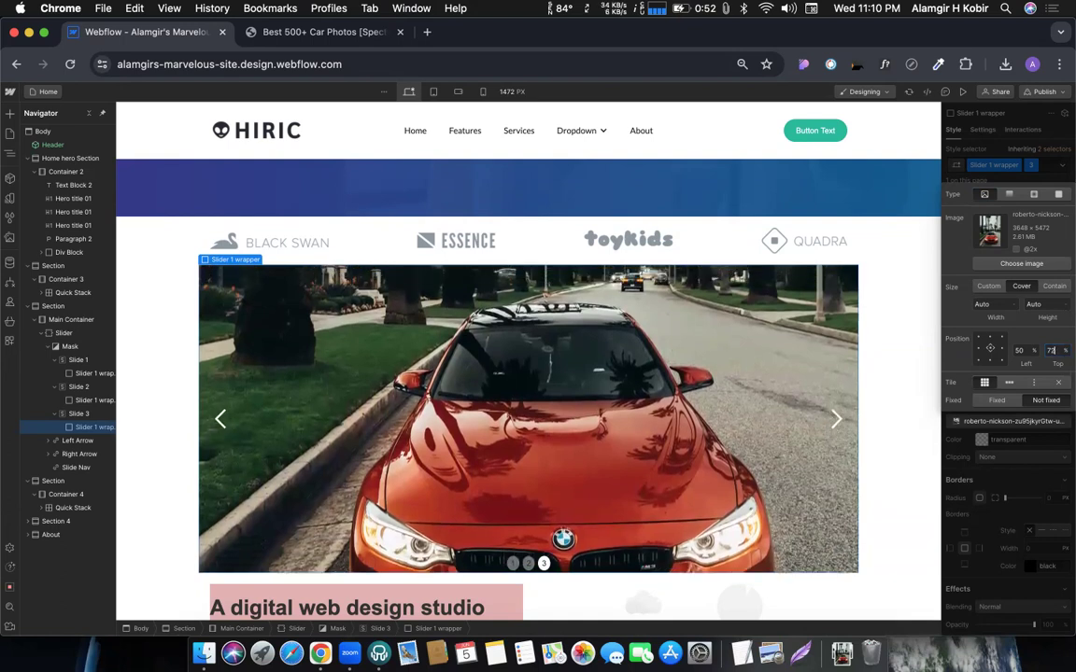
key(Up)
key(Up)
key(Down)
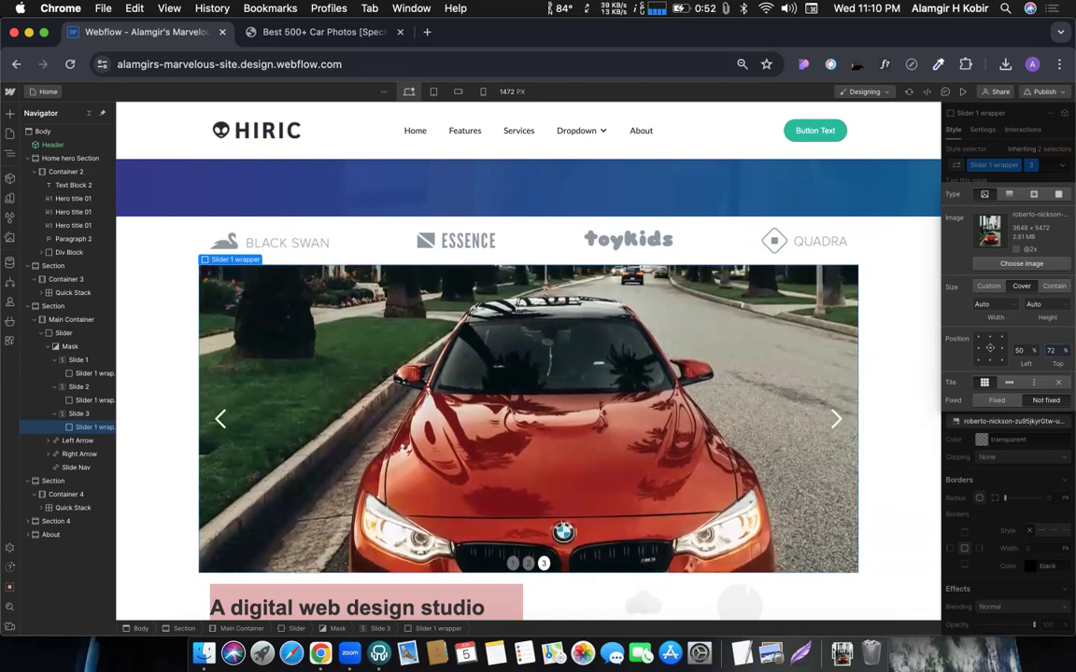
click(966, 449)
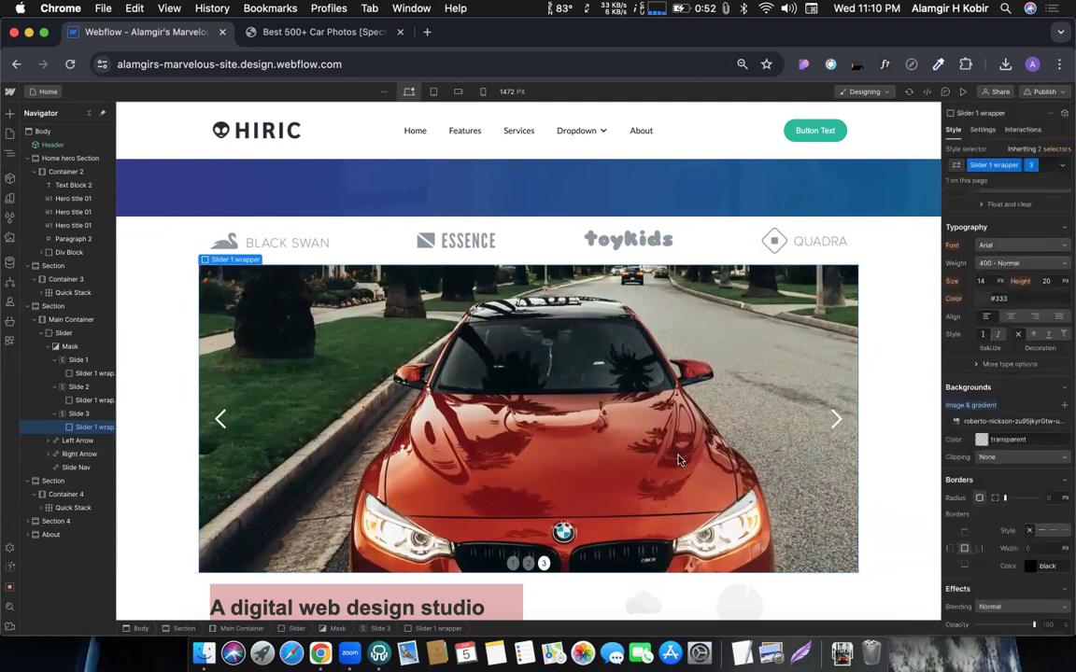
Step: Switch between the three slides with the slider's numbered navigation to check each car background
scroll(638, 448, up, 1)
scroll(635, 448, down, 1)
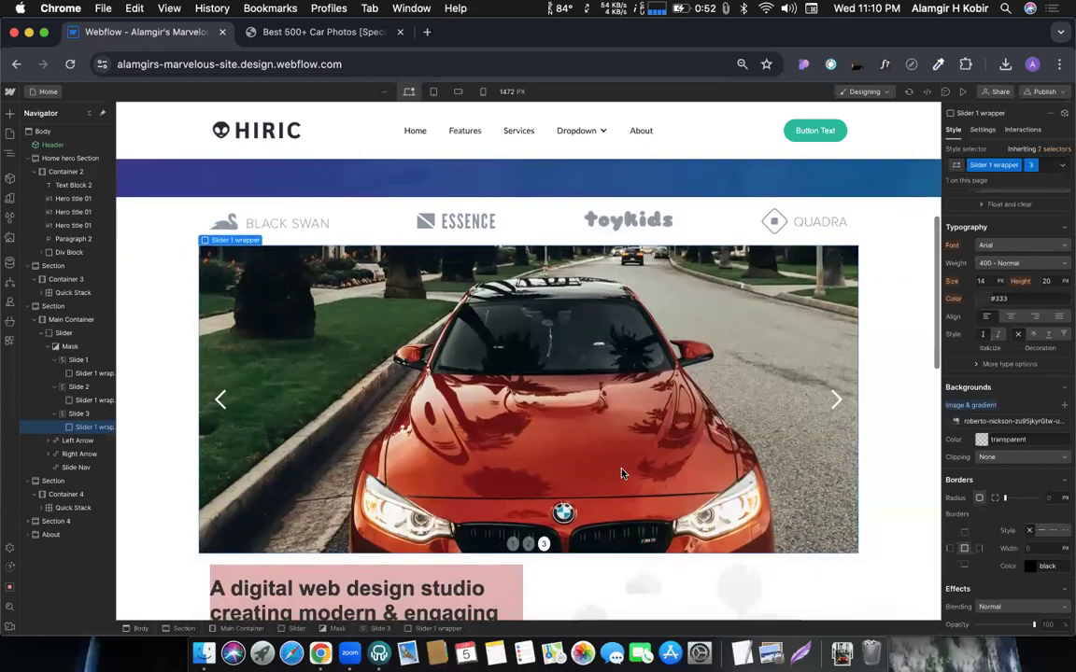
click(529, 545)
click(514, 545)
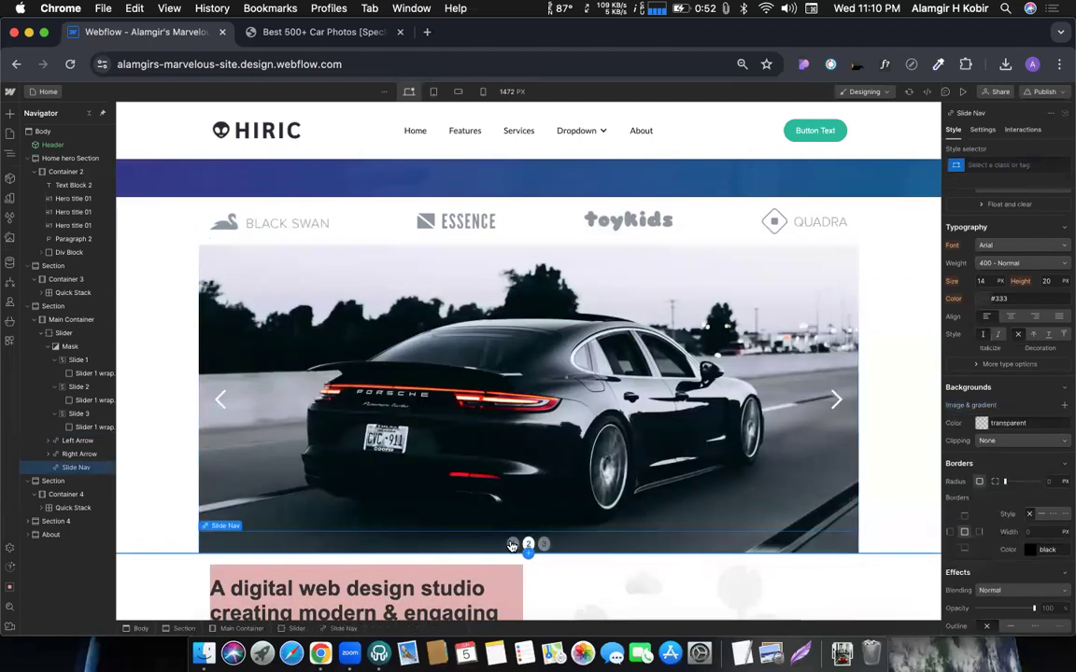
click(544, 547)
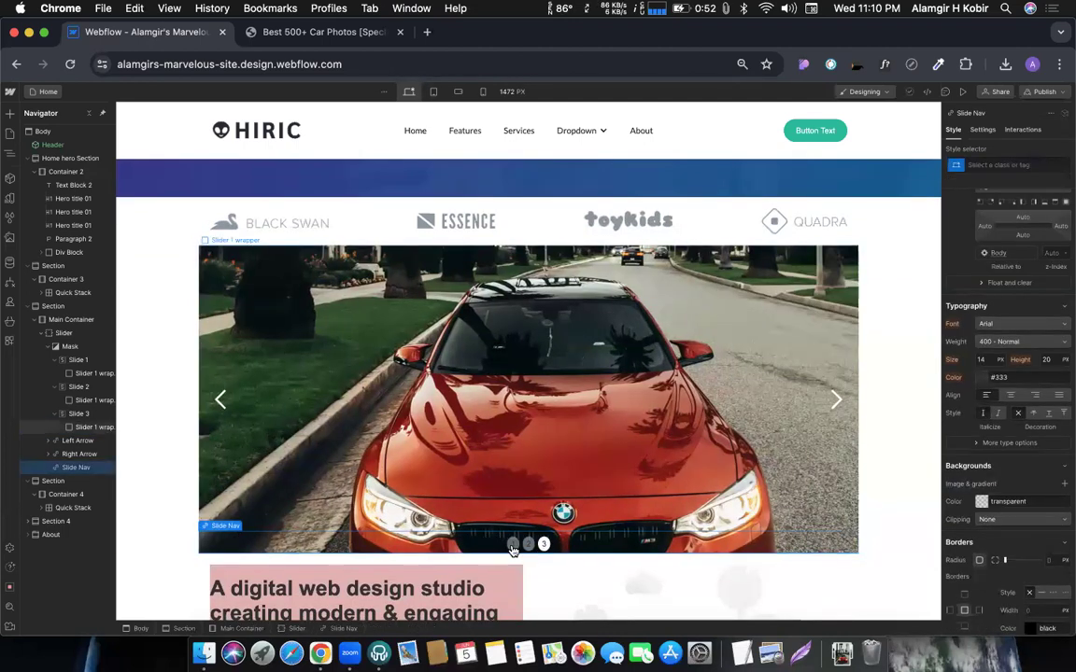
click(513, 545)
scroll(185, 355, down, 1)
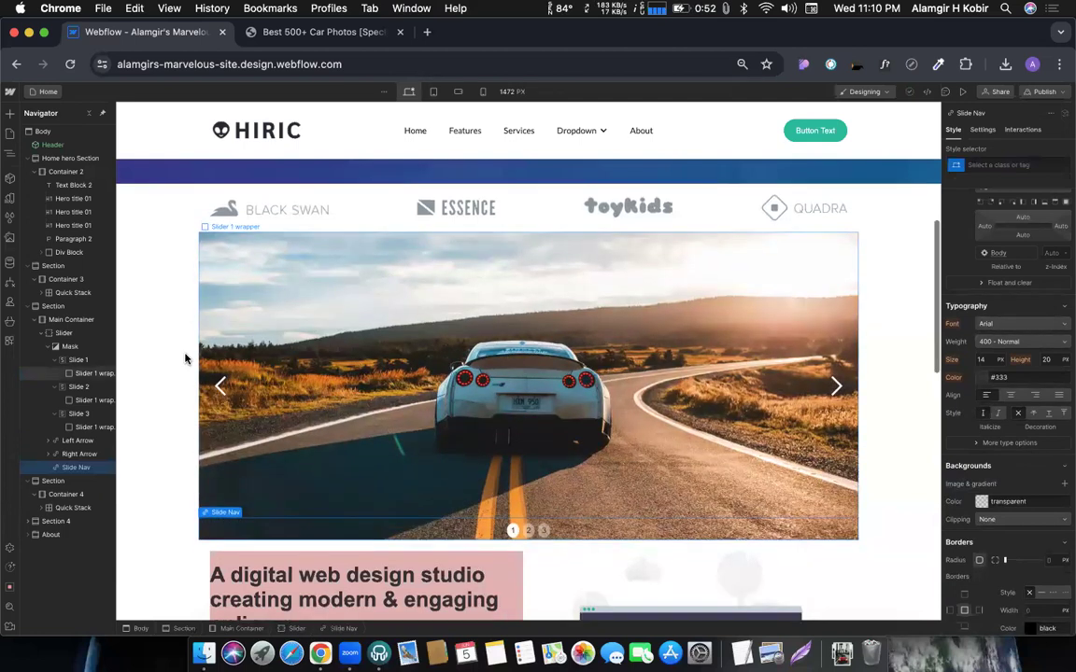
Step: Duplicate the whole section containing the slider directly below the original
click(165, 379)
scroll(187, 374, down, 3)
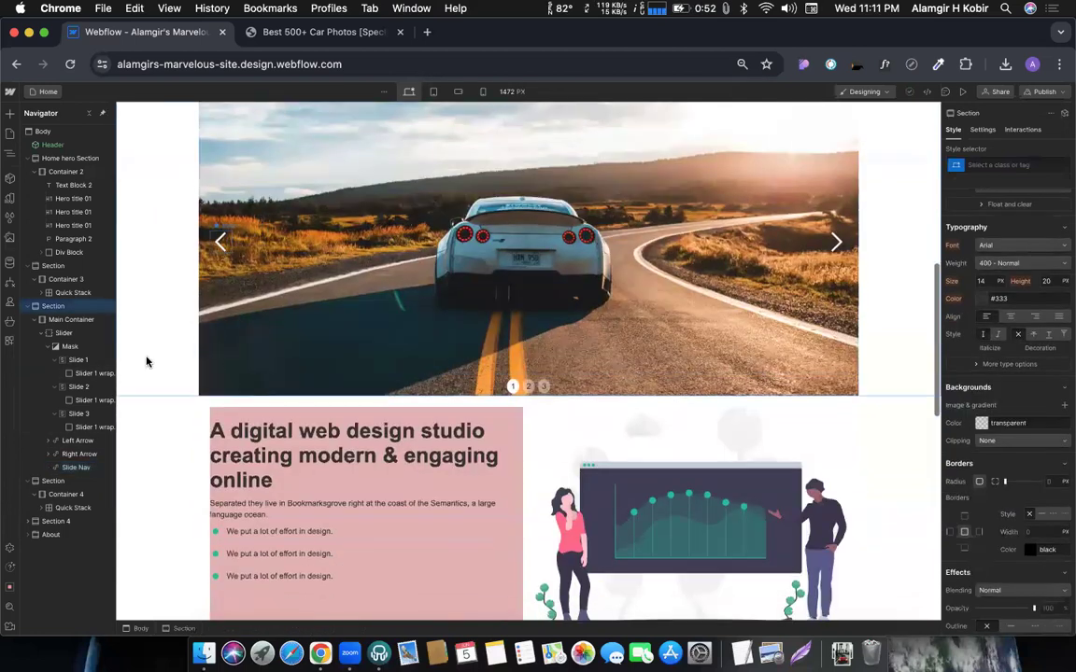
key(super+c)
key(super+v)
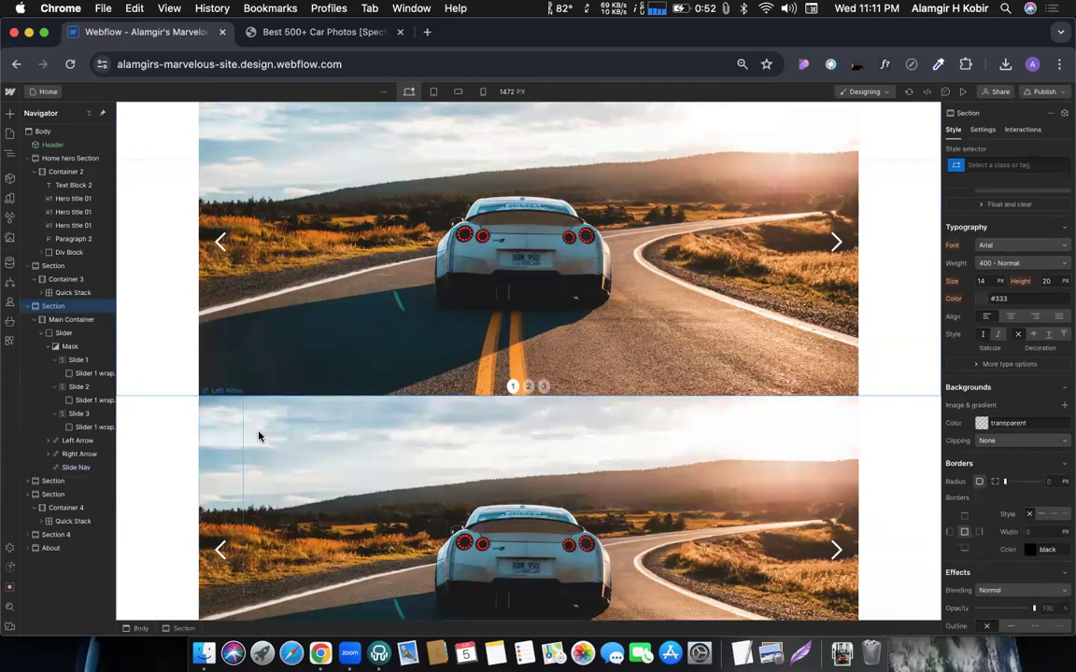
Step: Remove the background image from the Slider 1 wrapper class, using the first slide of the duplicated slider
scroll(371, 432, down, 4)
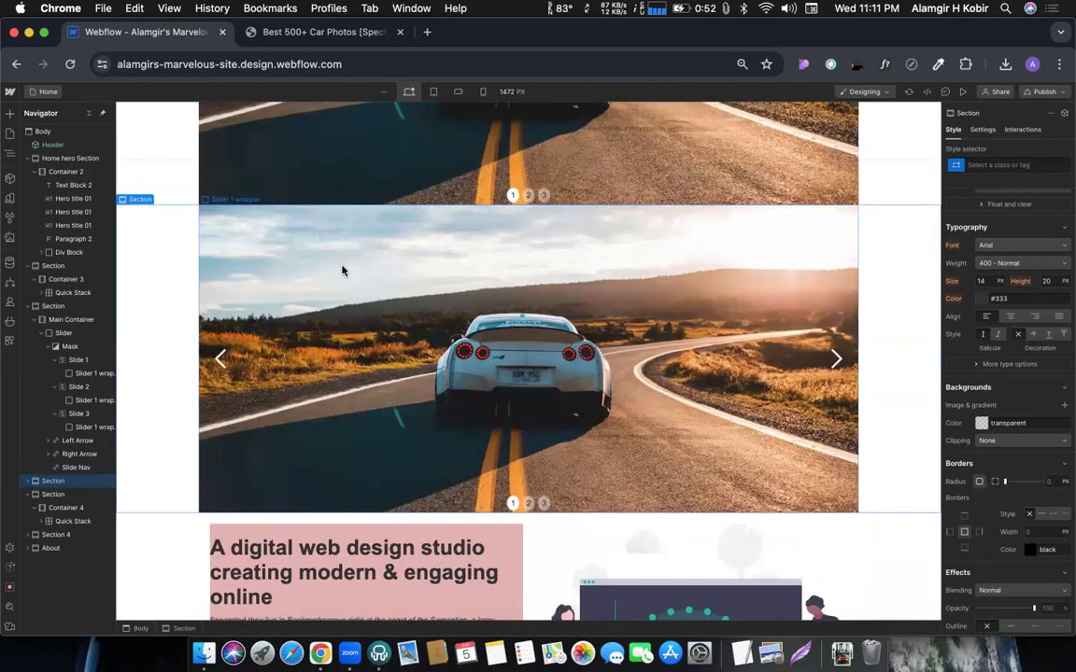
click(342, 268)
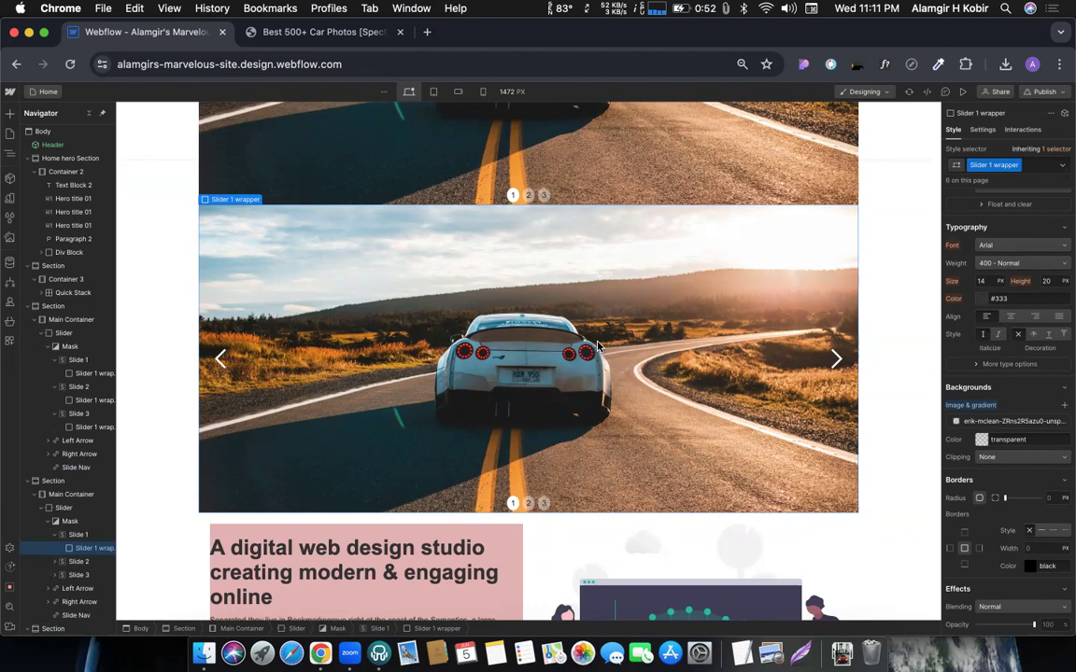
click(1064, 422)
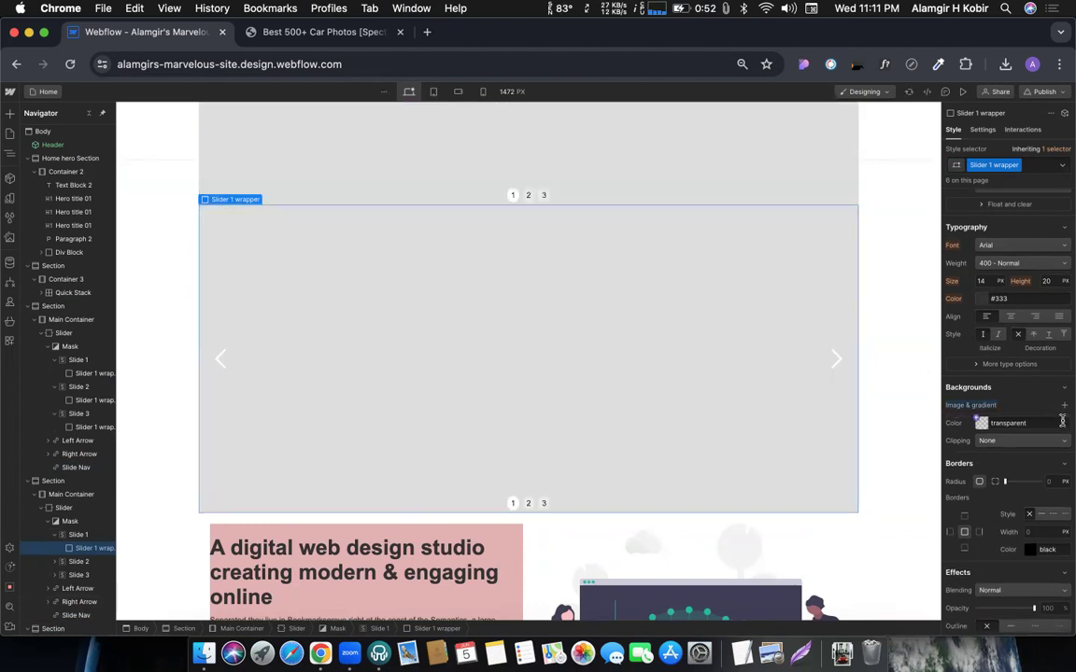
Step: Display the duplicated slider's third slide and switch to its second slide to check their backgrounds
click(546, 505)
click(543, 504)
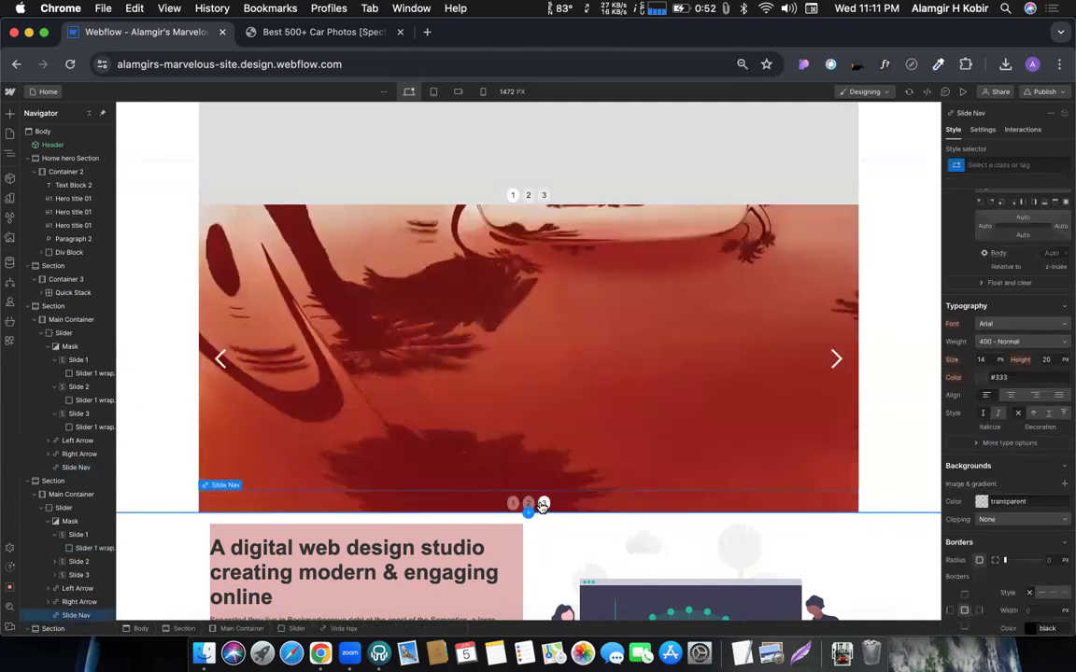
click(528, 505)
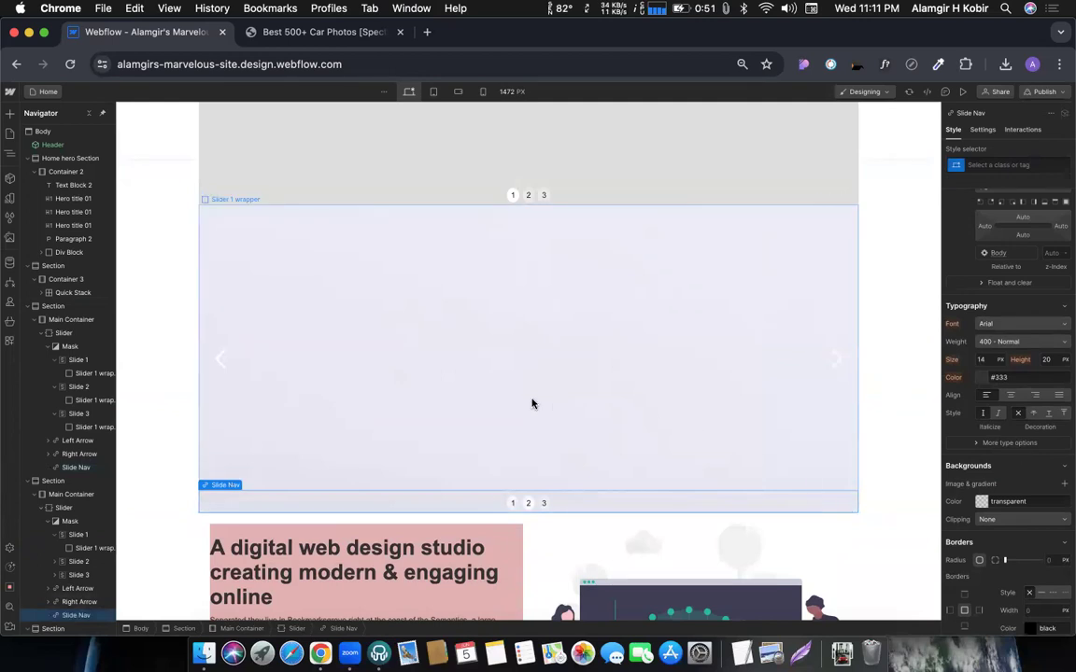
Step: Remove the background image from the wrapper div in the duplicated slider's second slide
click(532, 404)
scroll(1064, 467, down, 2)
click(1065, 421)
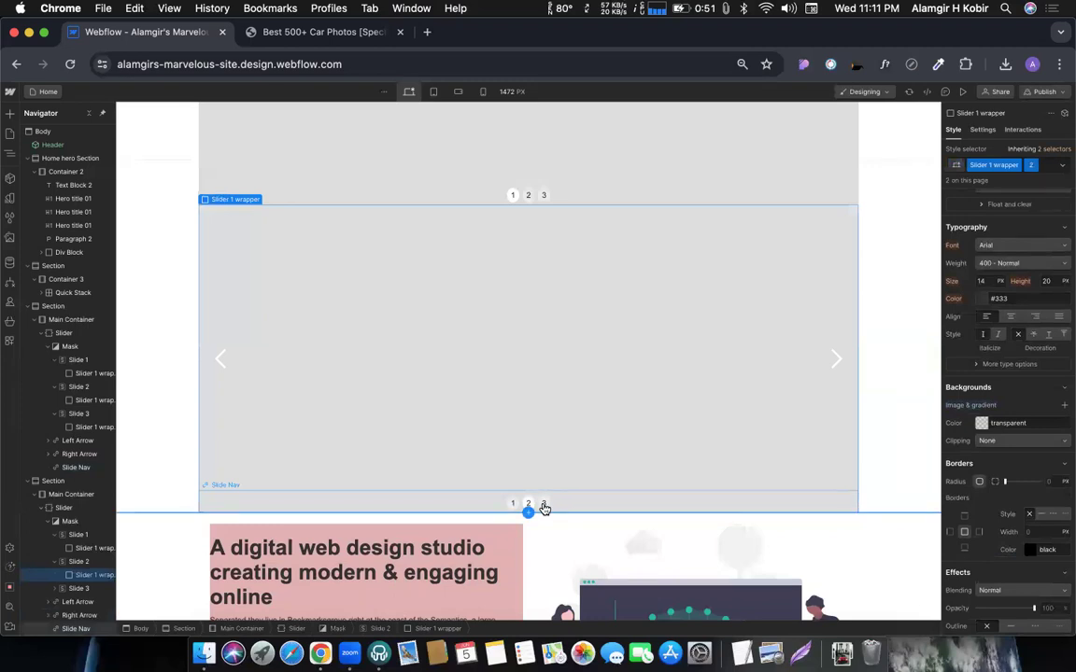
Step: Display the duplicated slider's third slide and remove the background image from its wrapper div
click(544, 505)
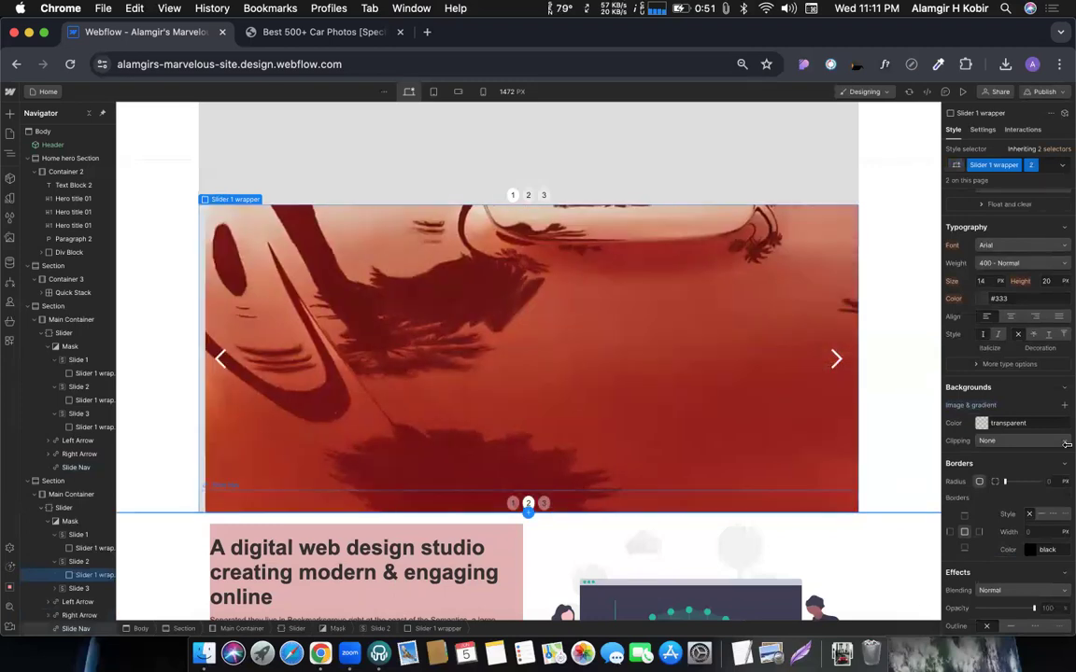
click(630, 408)
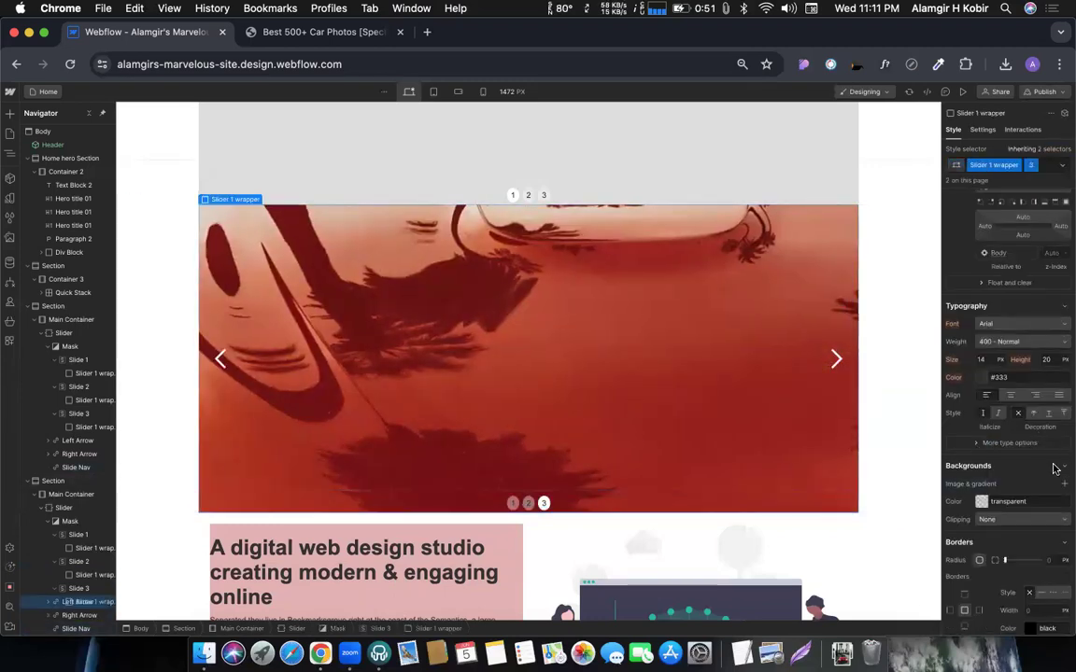
scroll(1054, 469, down, 10)
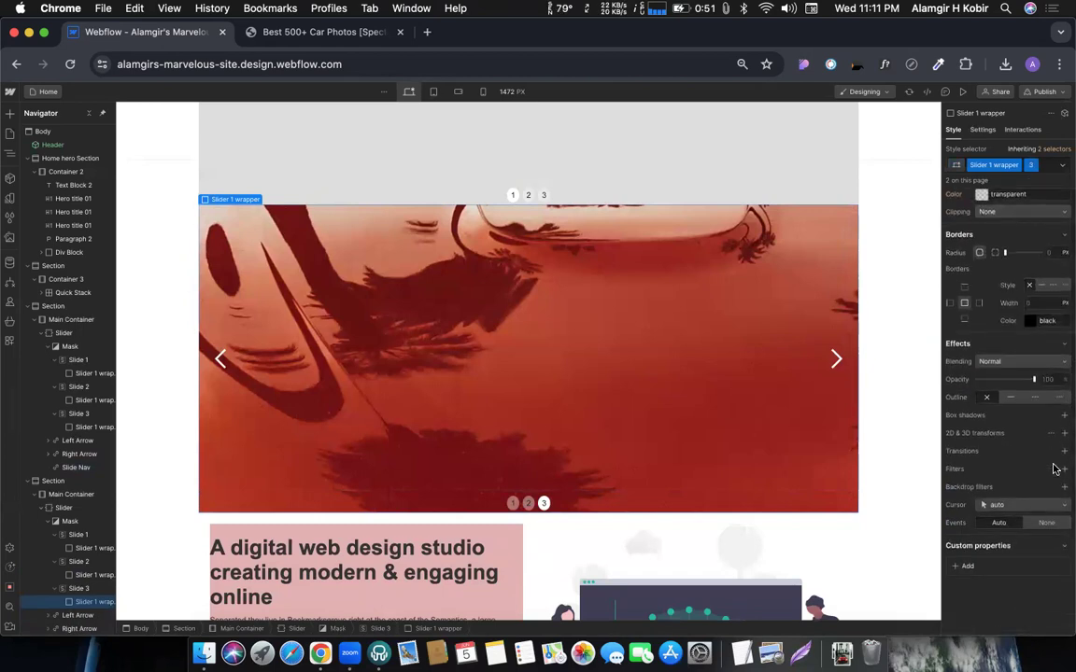
scroll(1055, 469, up, 8)
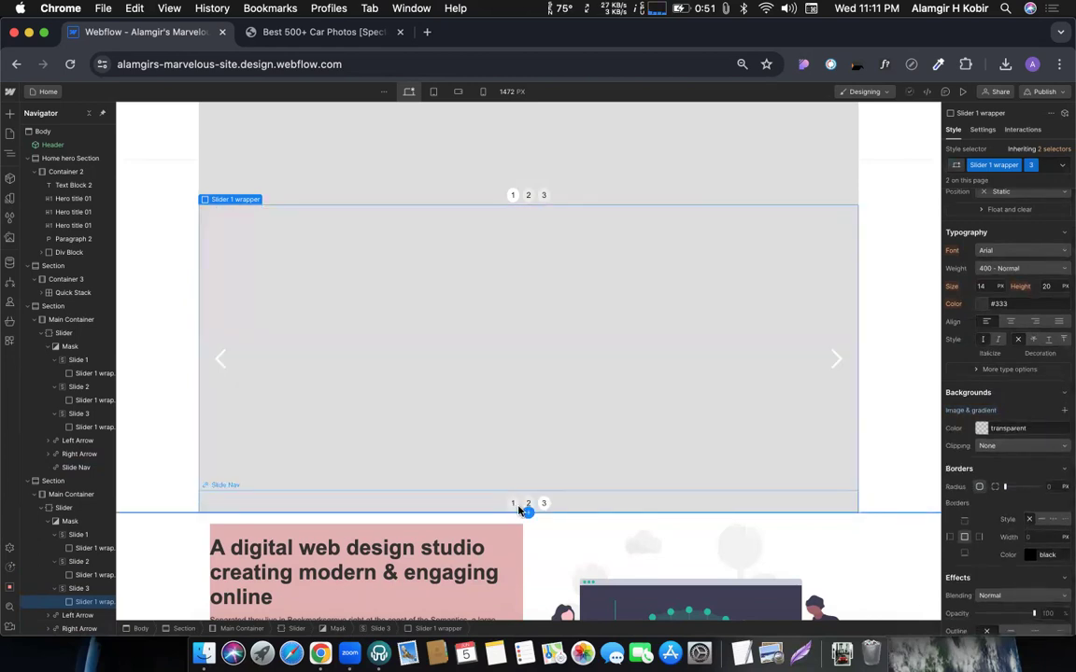
Step: Return to the duplicated slider's first slide and insert a Quick Stack inside its wrapper div
click(513, 504)
click(535, 384)
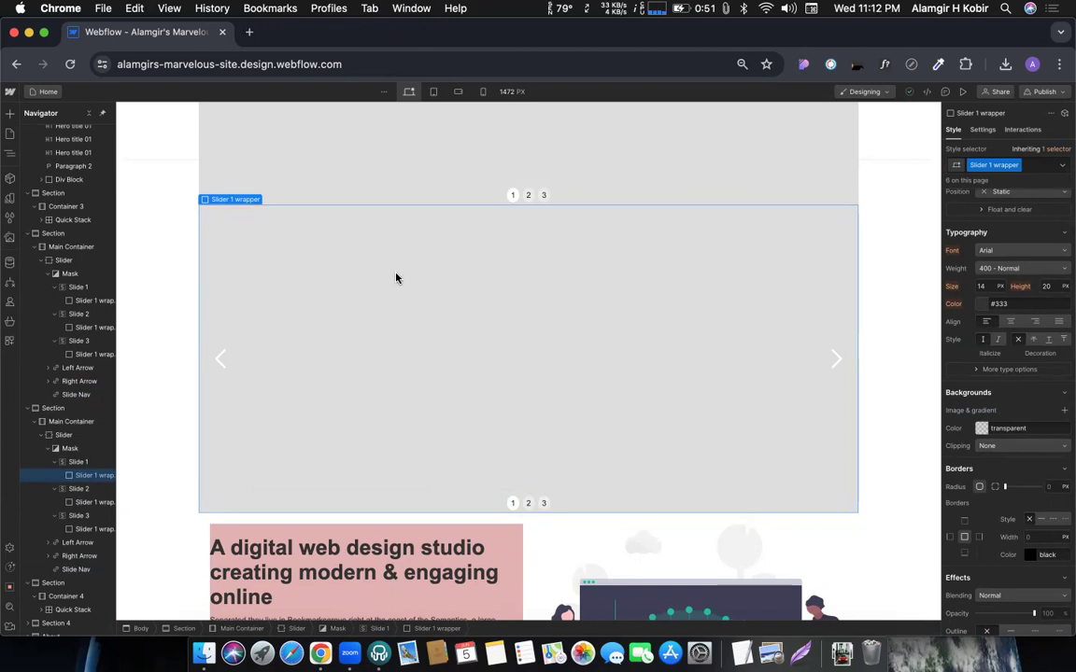
click(10, 114)
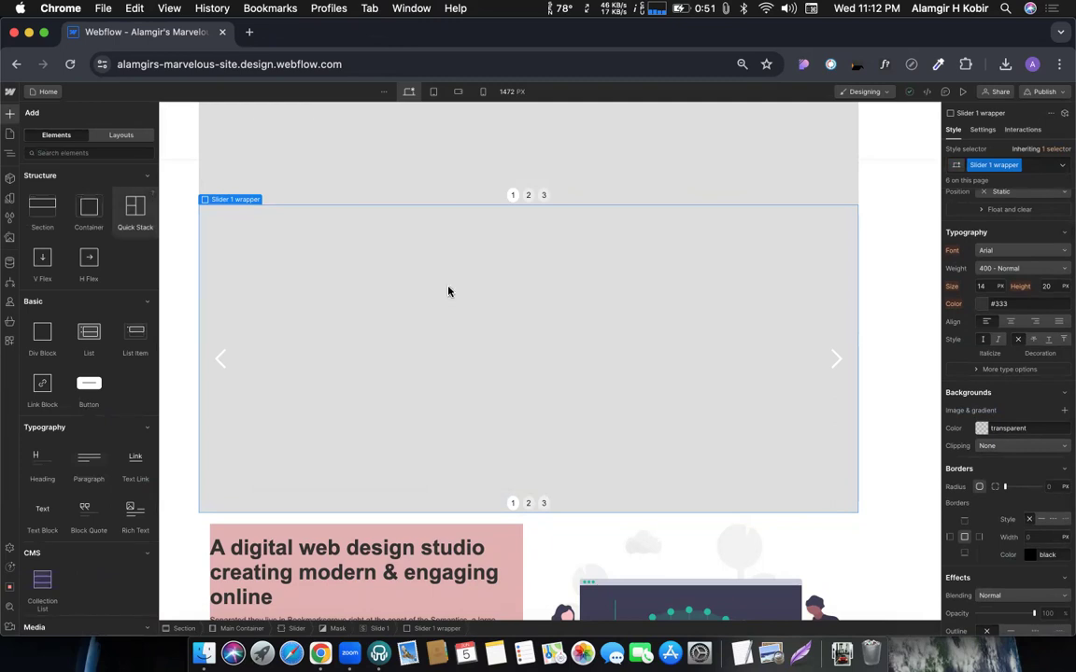
click(155, 225)
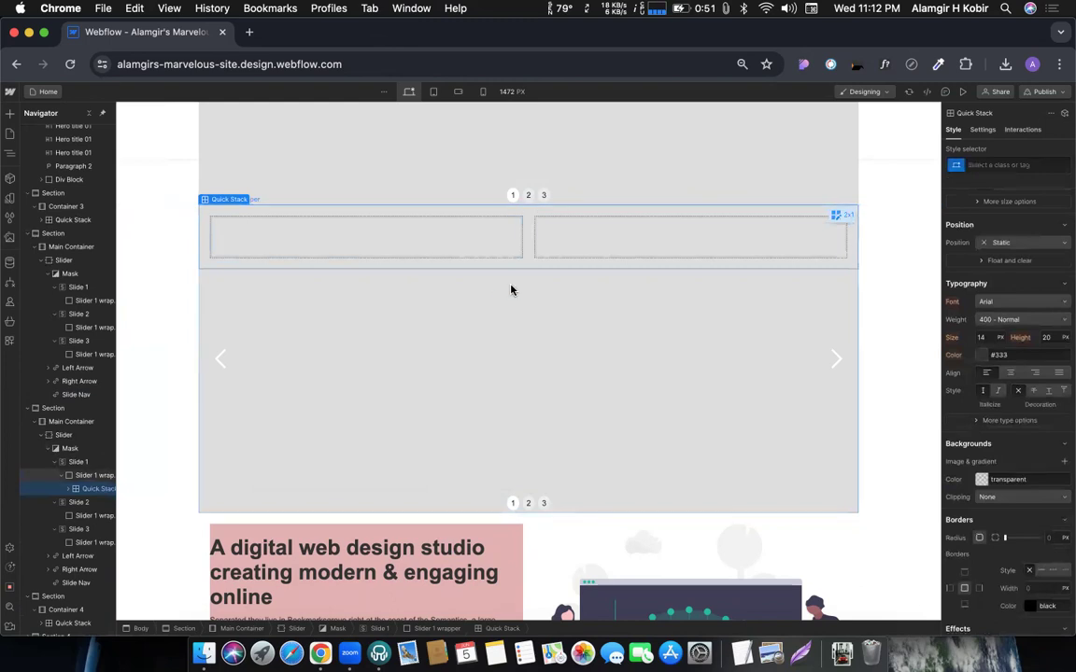
Step: Undo the Quick Stack insertion and the background removals, restoring the car images in both sliders
scroll(490, 187, up, 1)
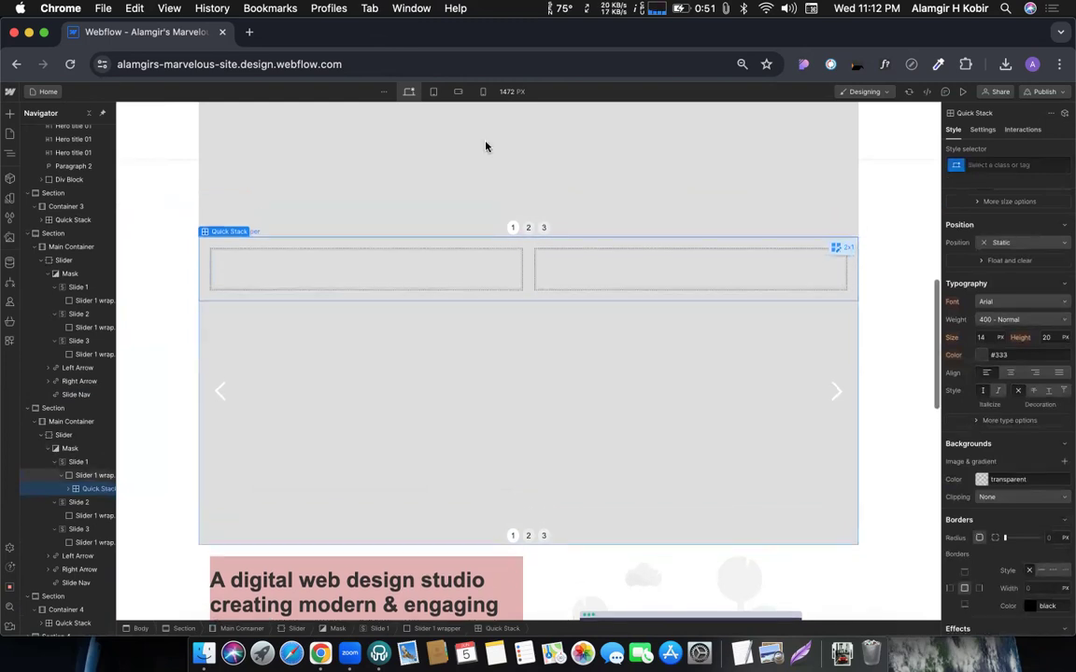
scroll(369, 164, up, 3)
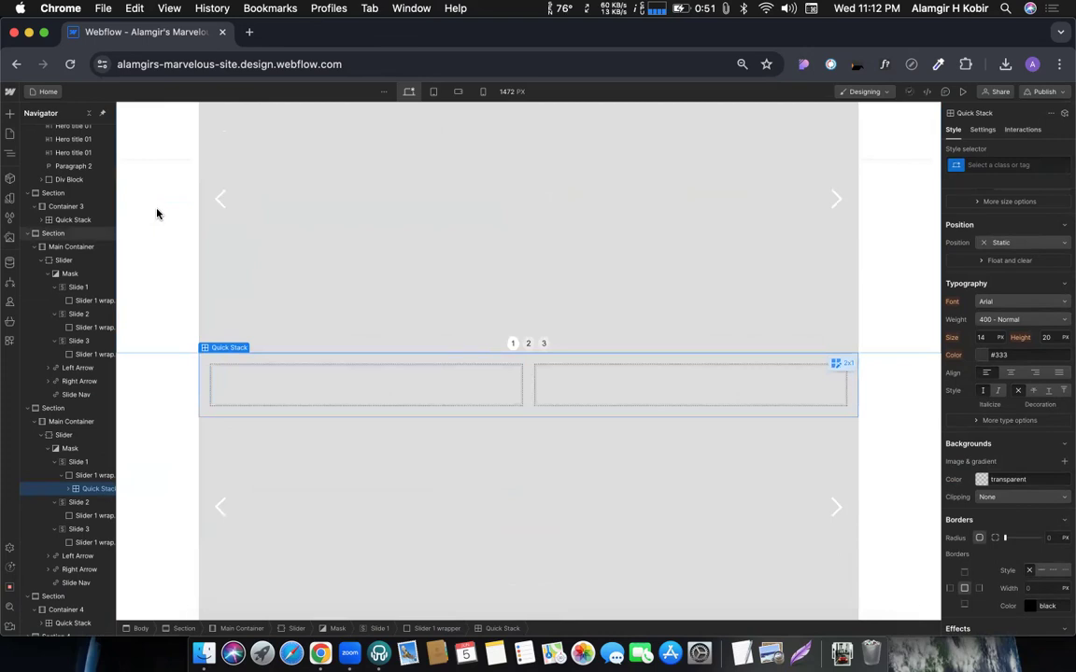
key(BackSpace)
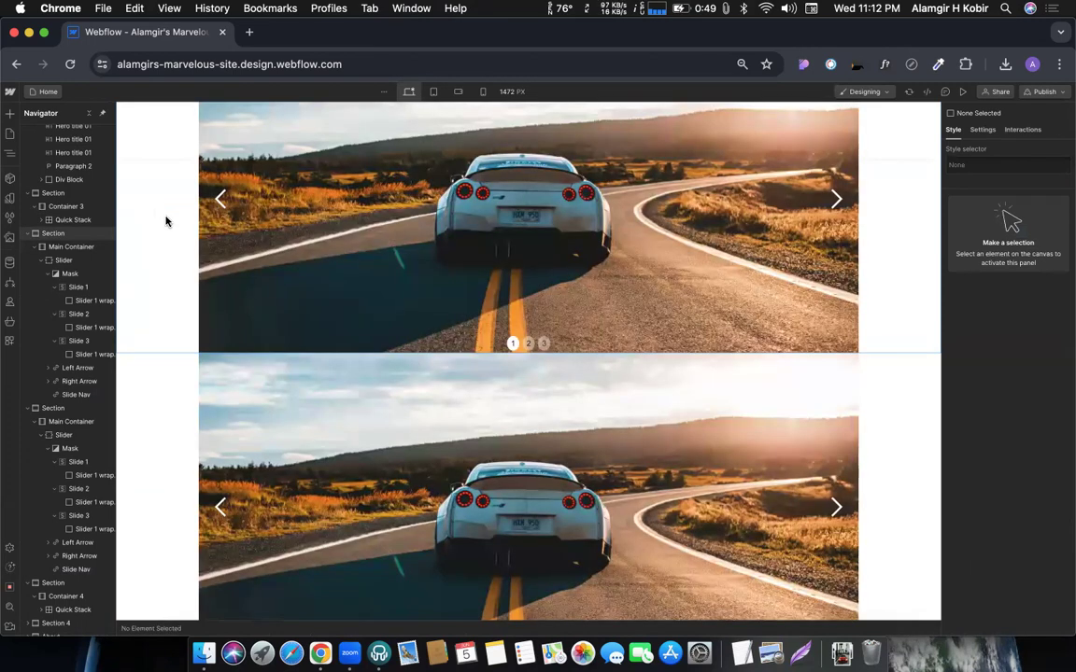
Step: Delete the Slider 1 wrapper divs from all three slides of the duplicated slider
scroll(373, 403, down, 3)
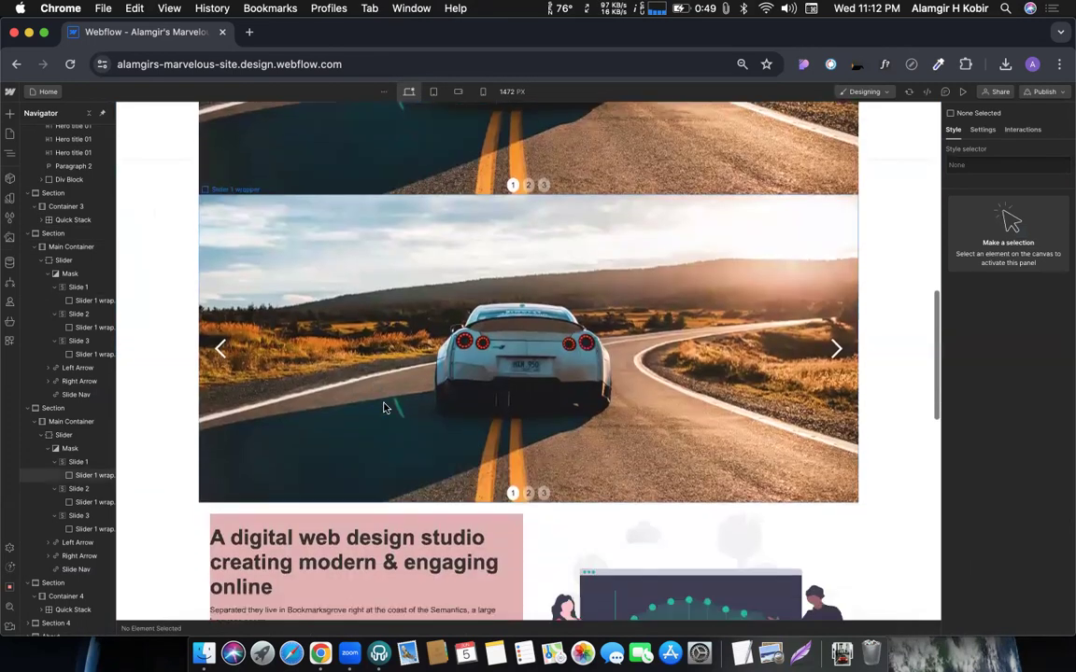
click(544, 495)
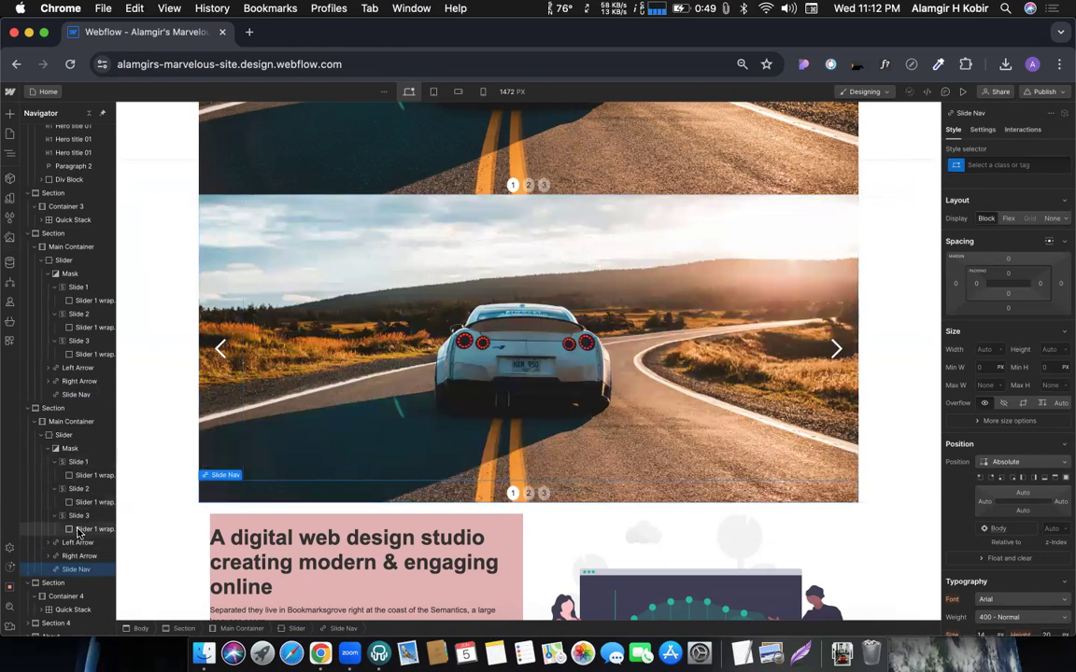
click(91, 530)
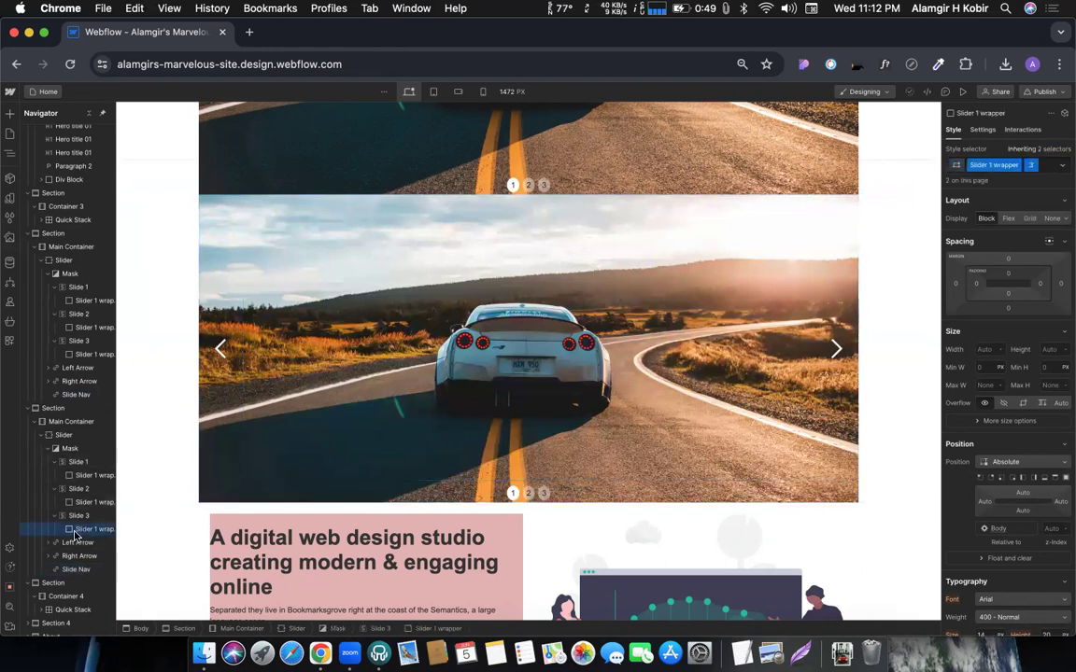
key(BackSpace)
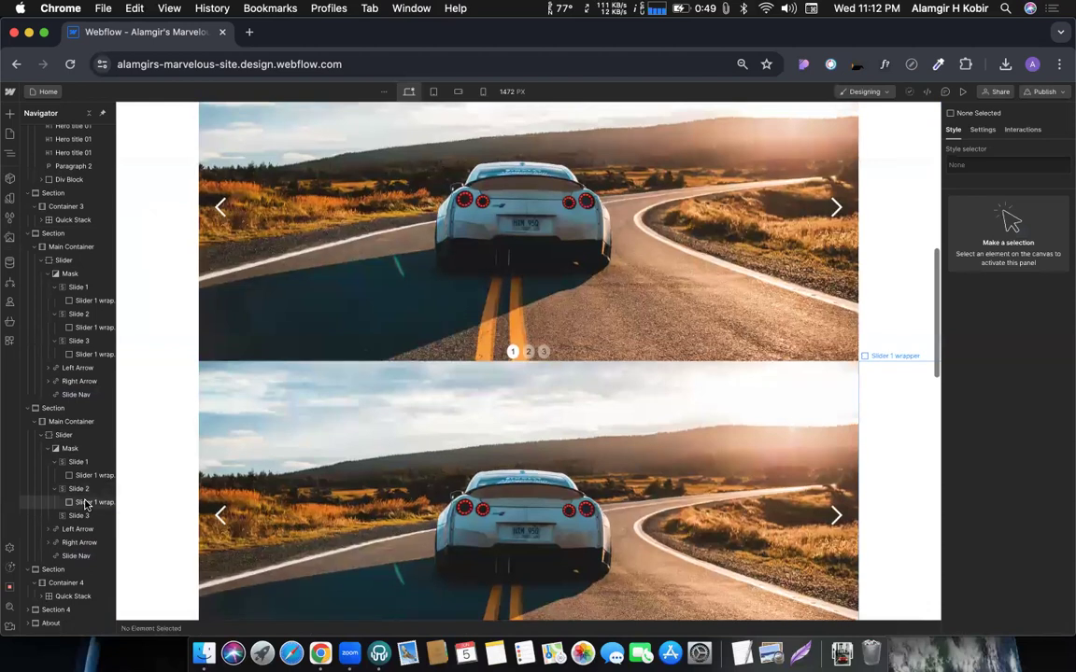
click(89, 503)
key(BackSpace)
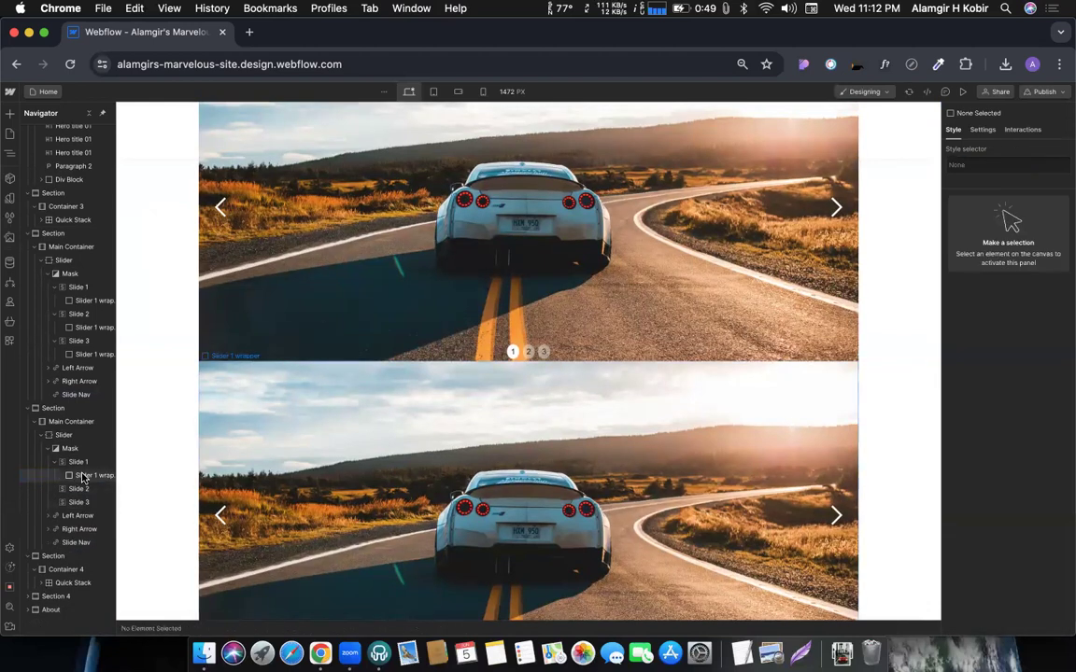
click(83, 476)
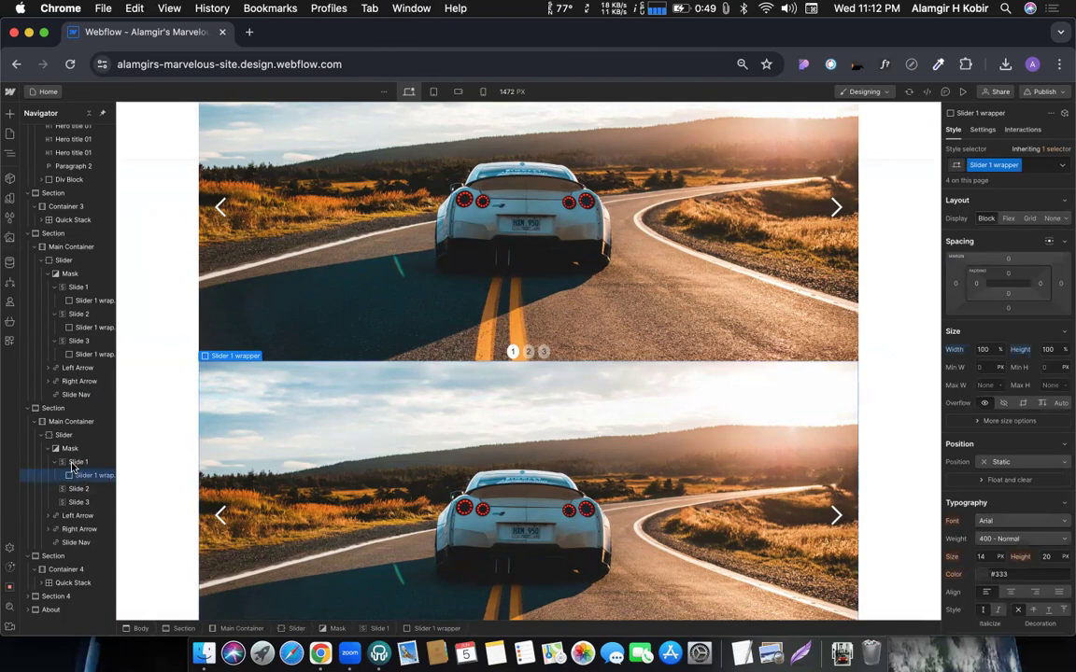
key(BackSpace)
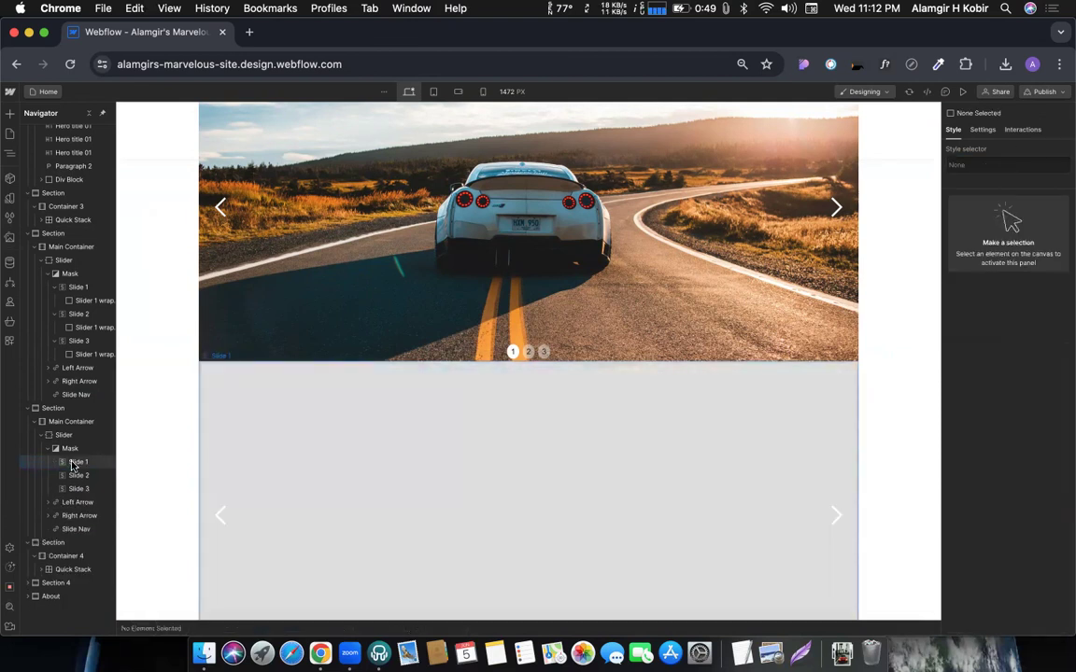
Step: Add a Div Block inside Slide 1 of the duplicated slider
click(76, 463)
key(super+e)
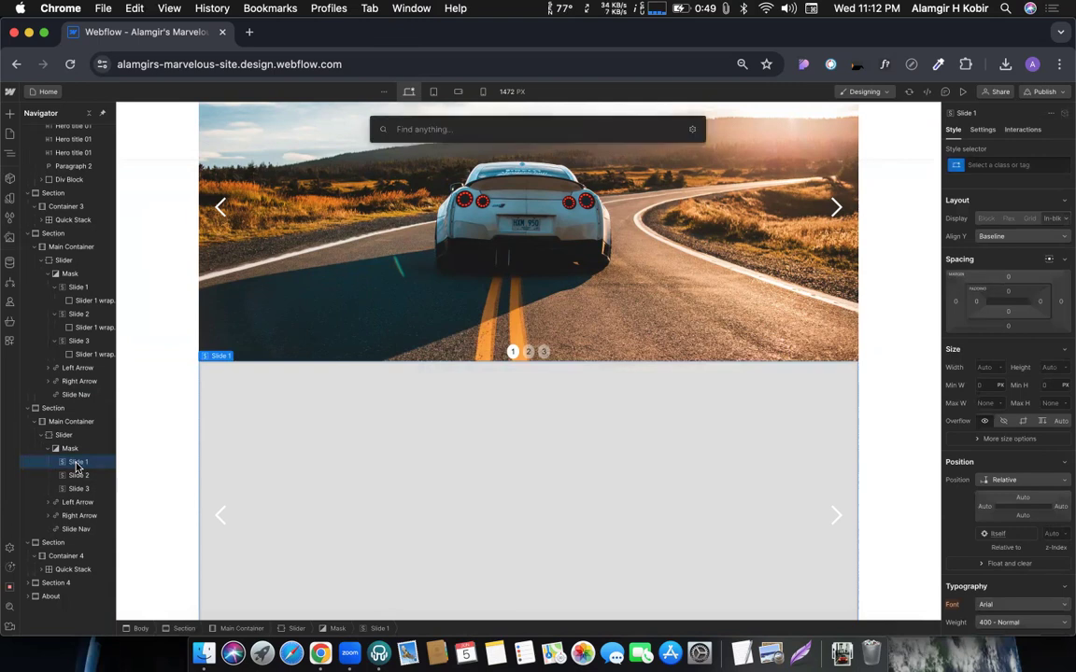
text(div)
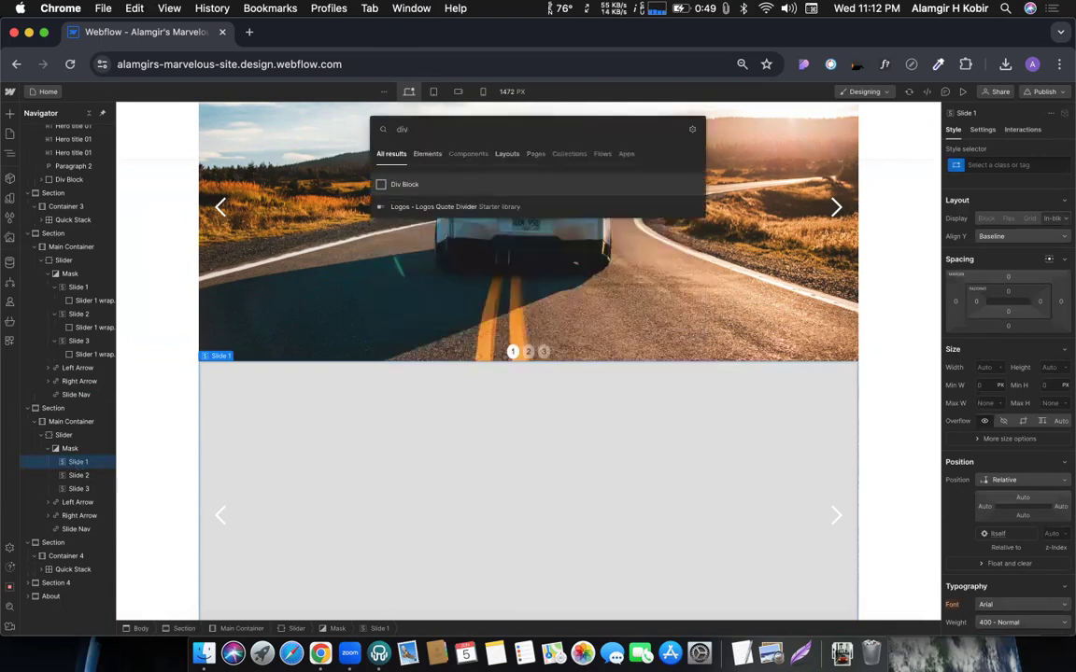
key(Return)
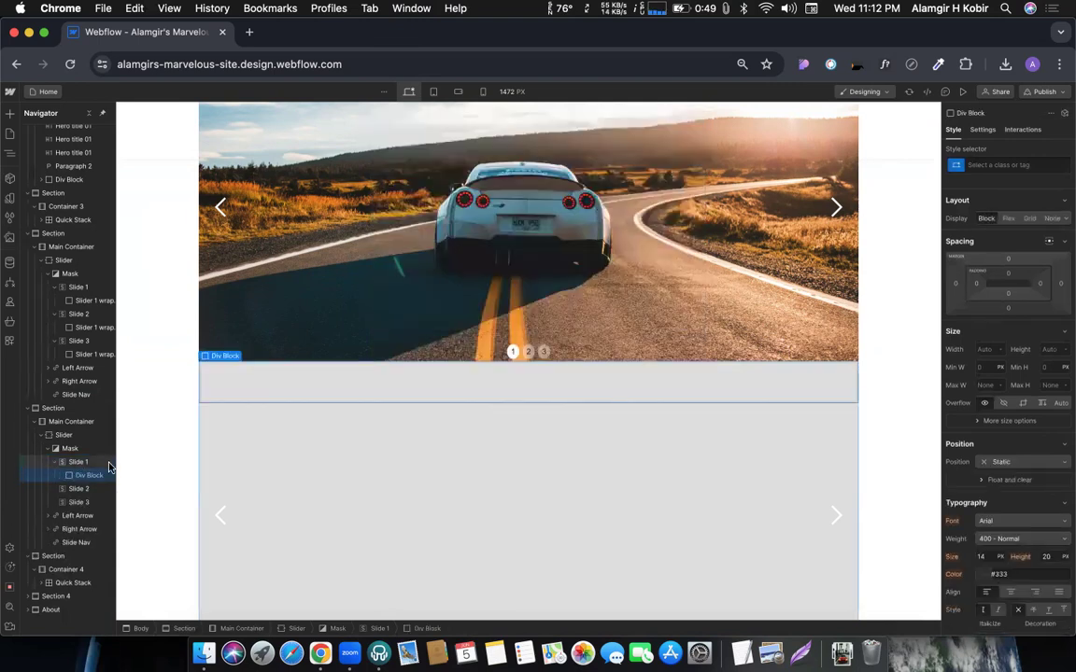
Step: Create the class "Slider 2 wrapper" for the new div block in the duplicated slider's first slide
click(996, 164)
text(Slive)
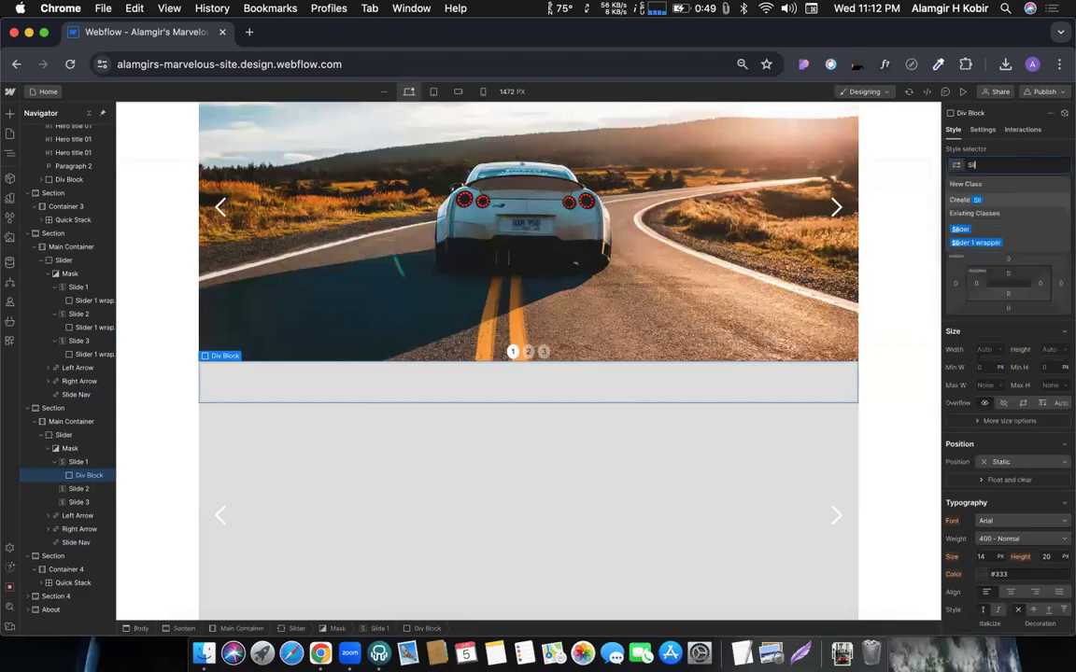
key(BackSpace)
key(BackSpace)
text(der 2)
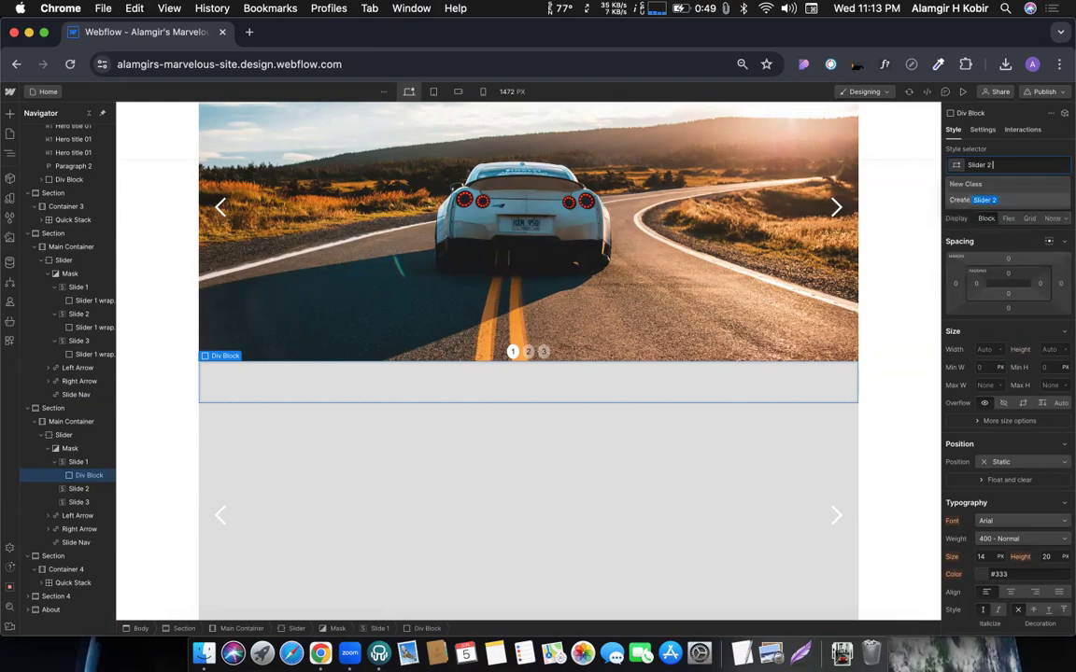
text( wrapper)
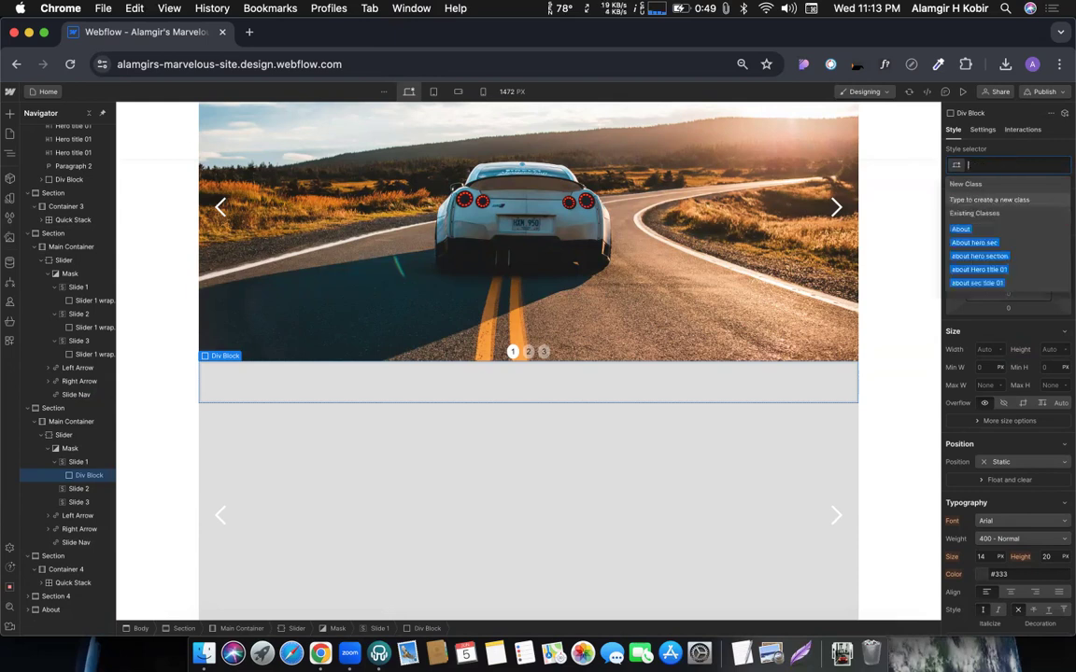
key(Return)
Step: Rename the new div block's class to "2nd Slider wrapper 1"
click(992, 161)
text(Slider wrapper)
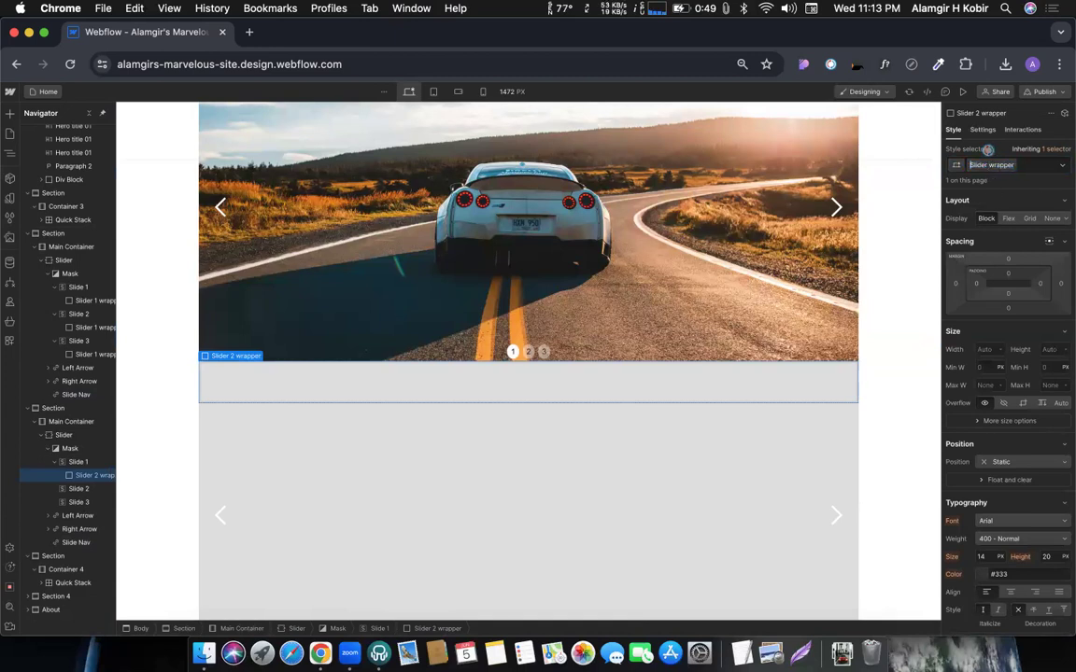
text(2nd)
key(Return)
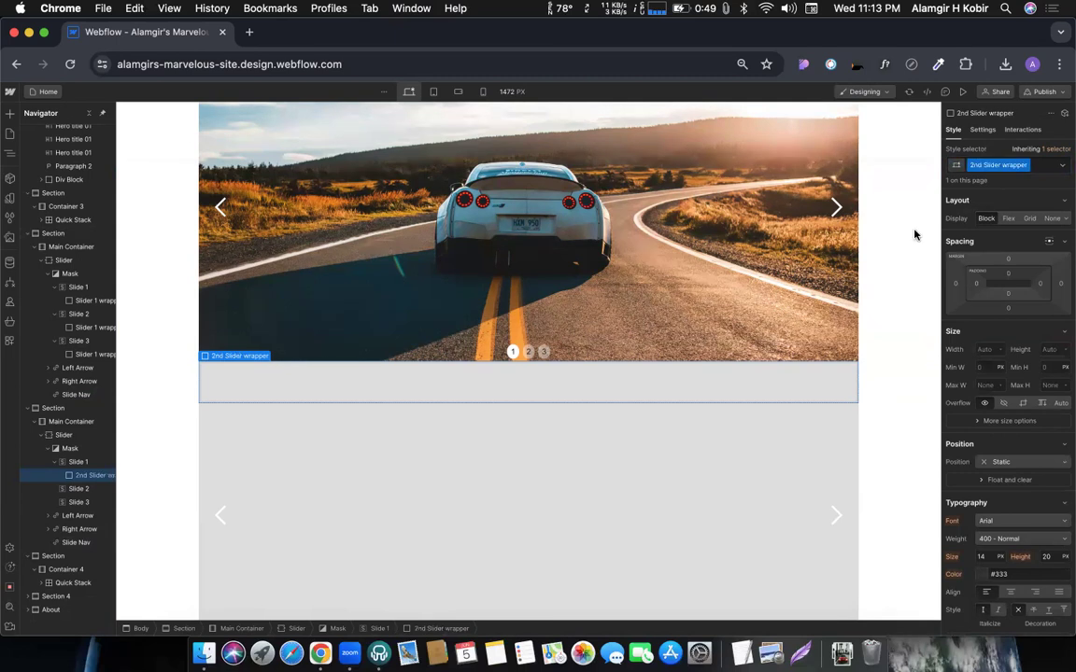
double_click(1008, 164)
key(Right)
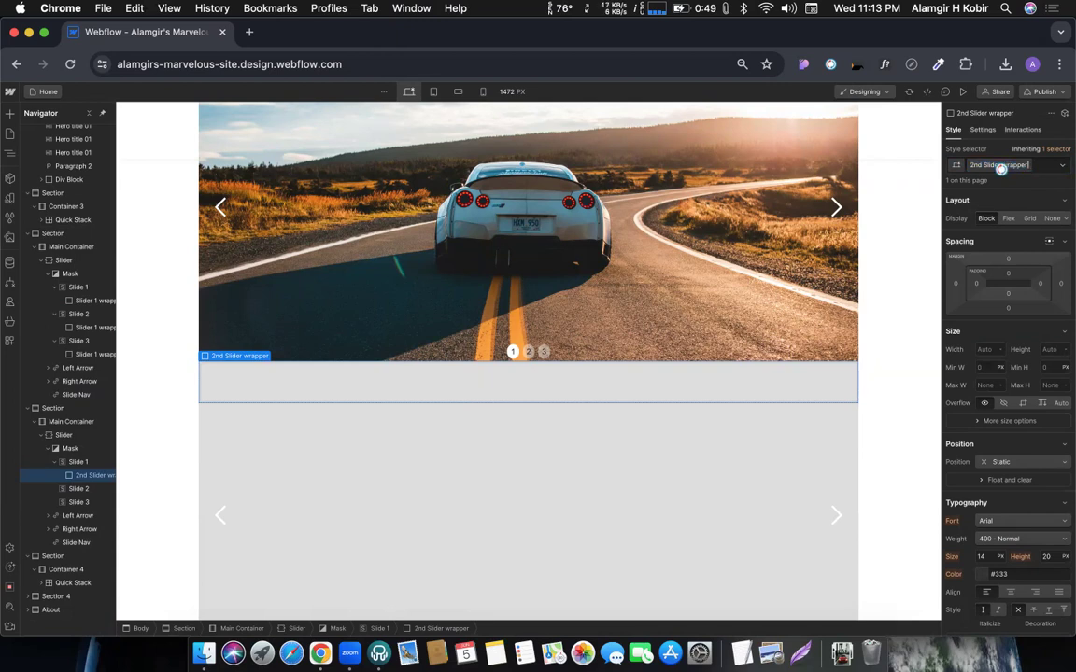
text(1)
key(Return)
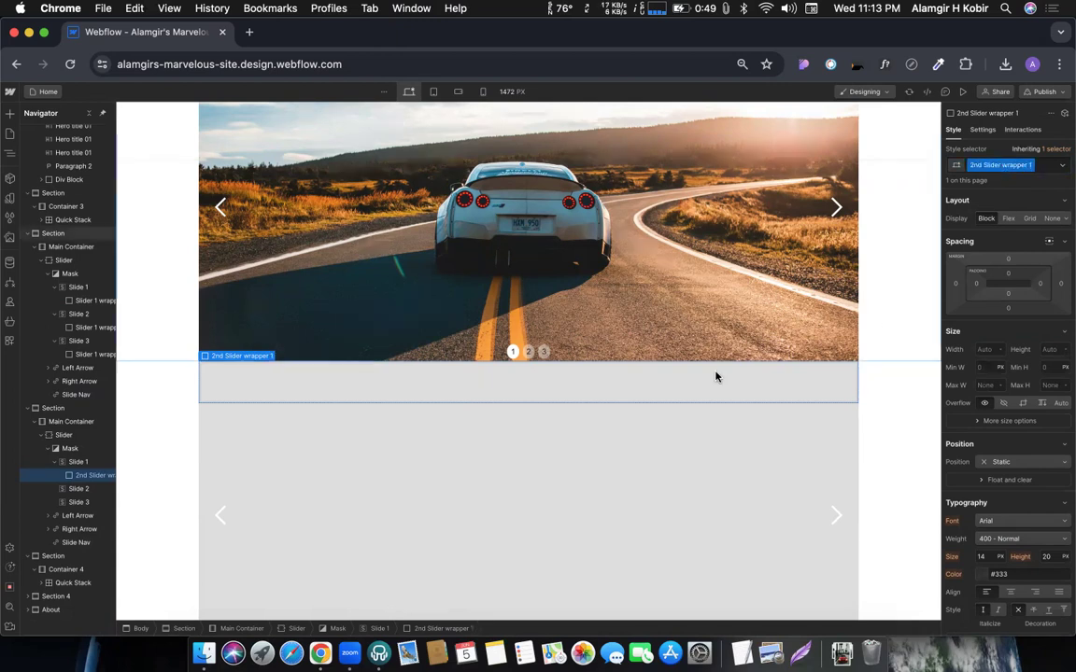
Step: Set both the width and the height of the 2nd Slider wrapper 1 div to 100%
scroll(588, 425, down, 2)
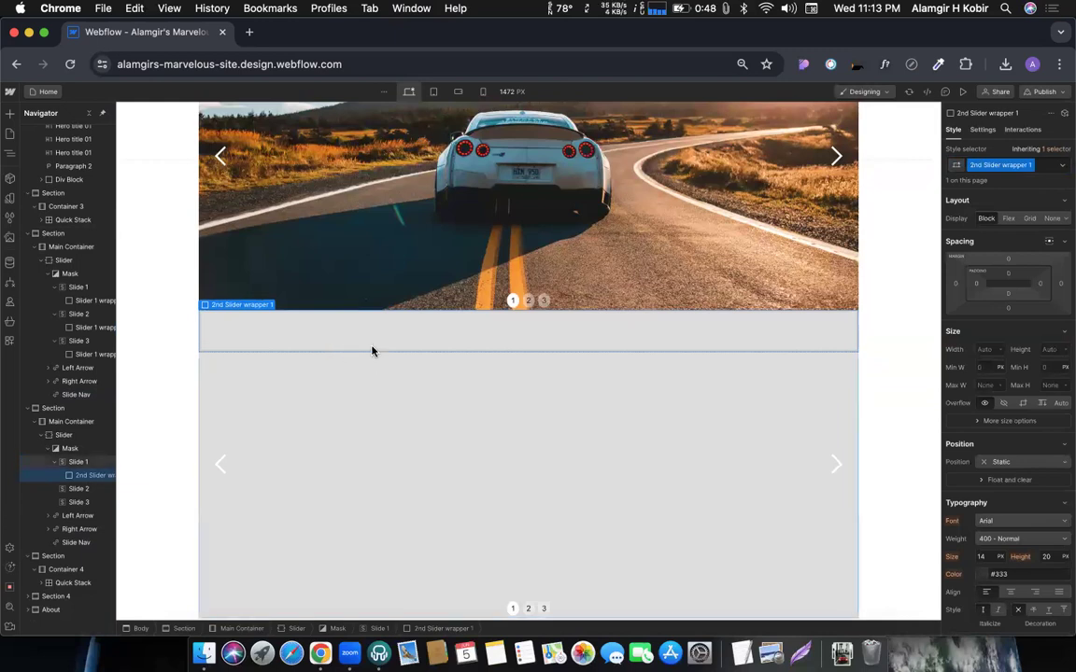
click(982, 349)
text(100%)
key(Return)
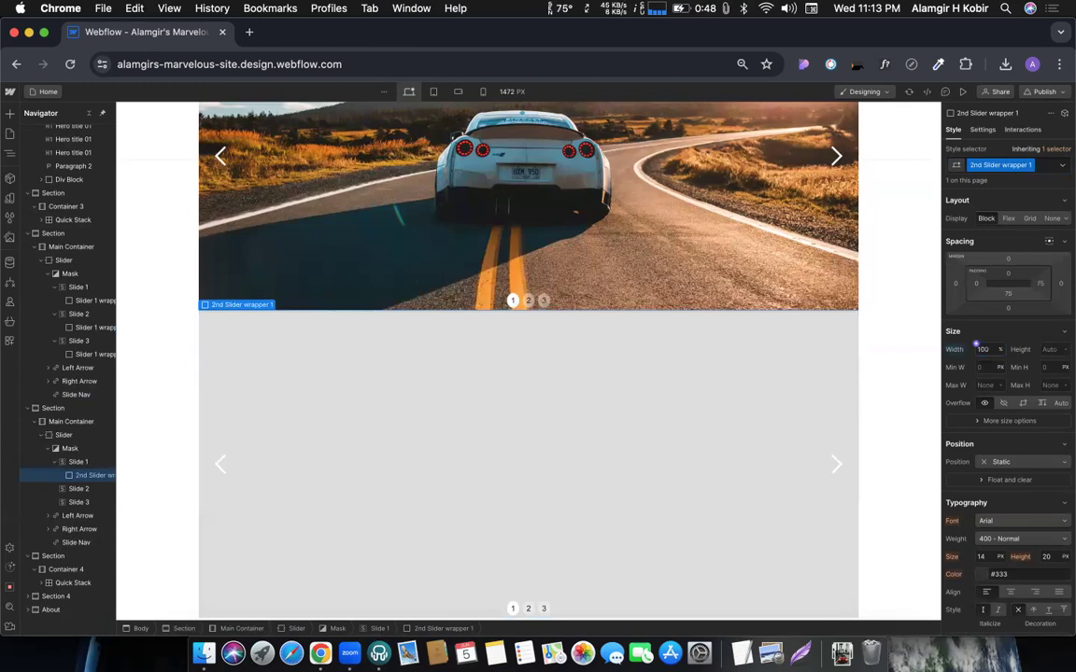
click(1042, 350)
text(100%)
key(Return)
Step: Insert a Quick Stack with two columns and one row inside the 2nd Slider wrapper 1 div and select its first cell
scroll(428, 227, down, 2)
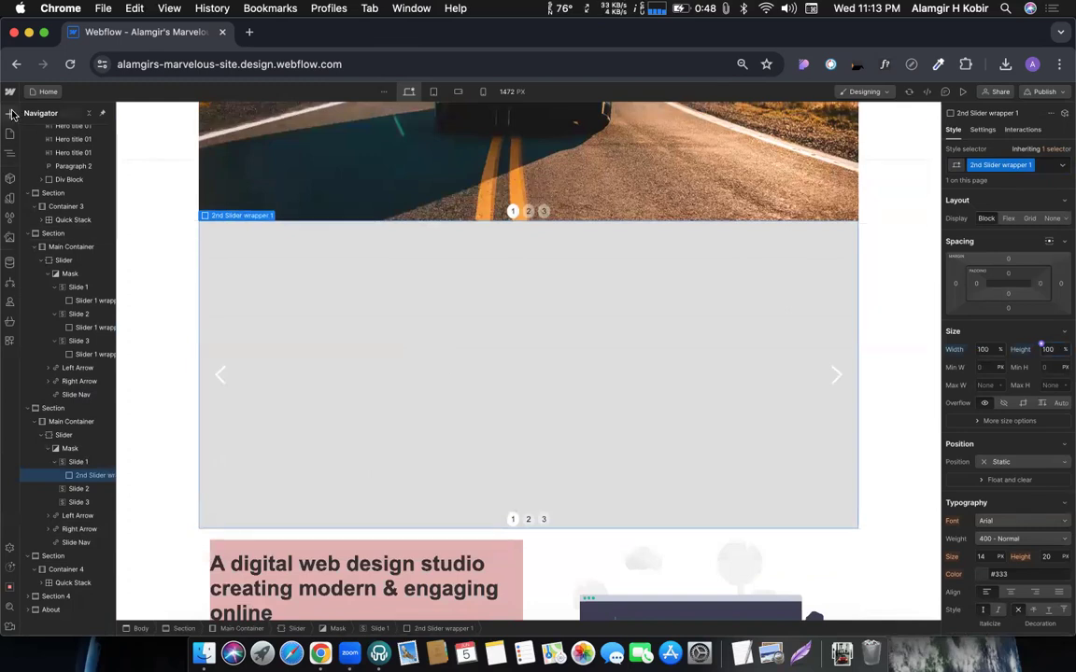
key(a)
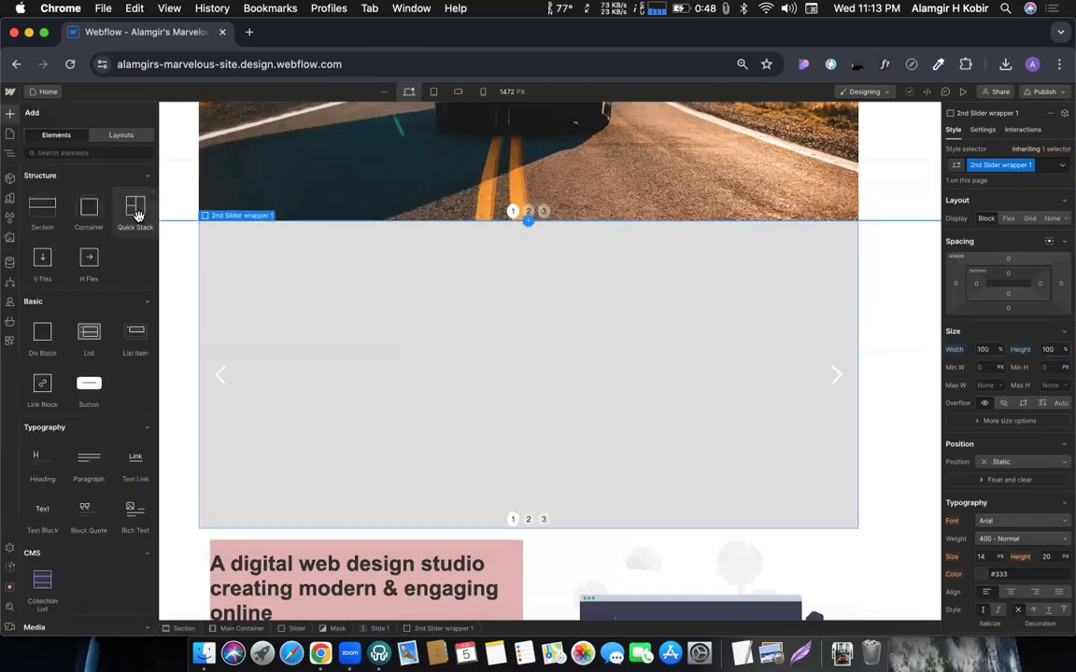
click(137, 211)
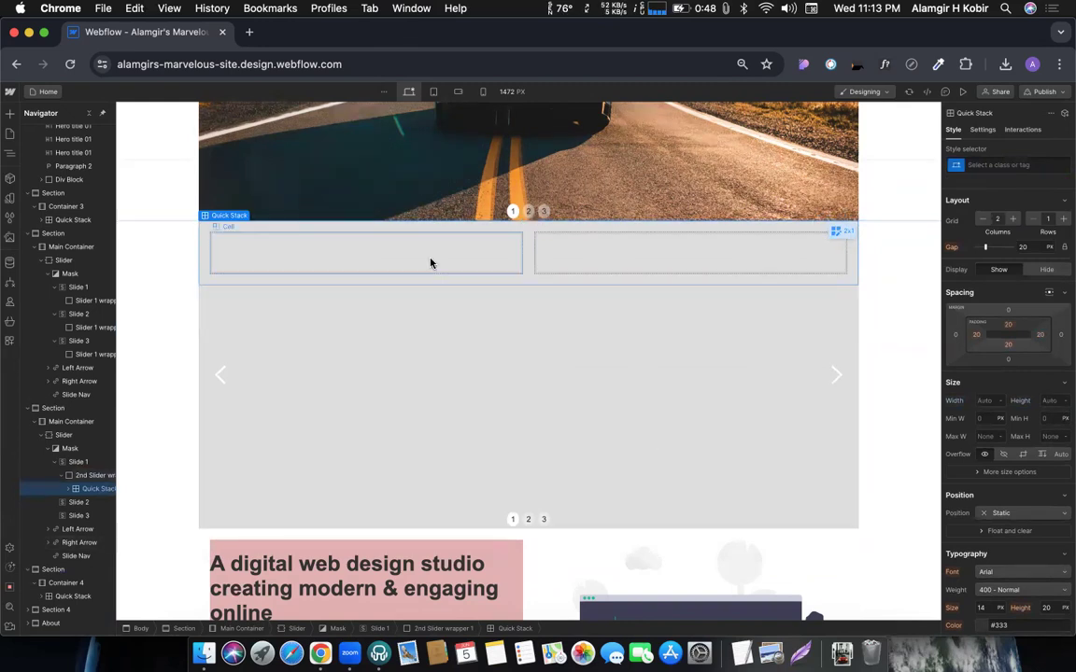
click(453, 259)
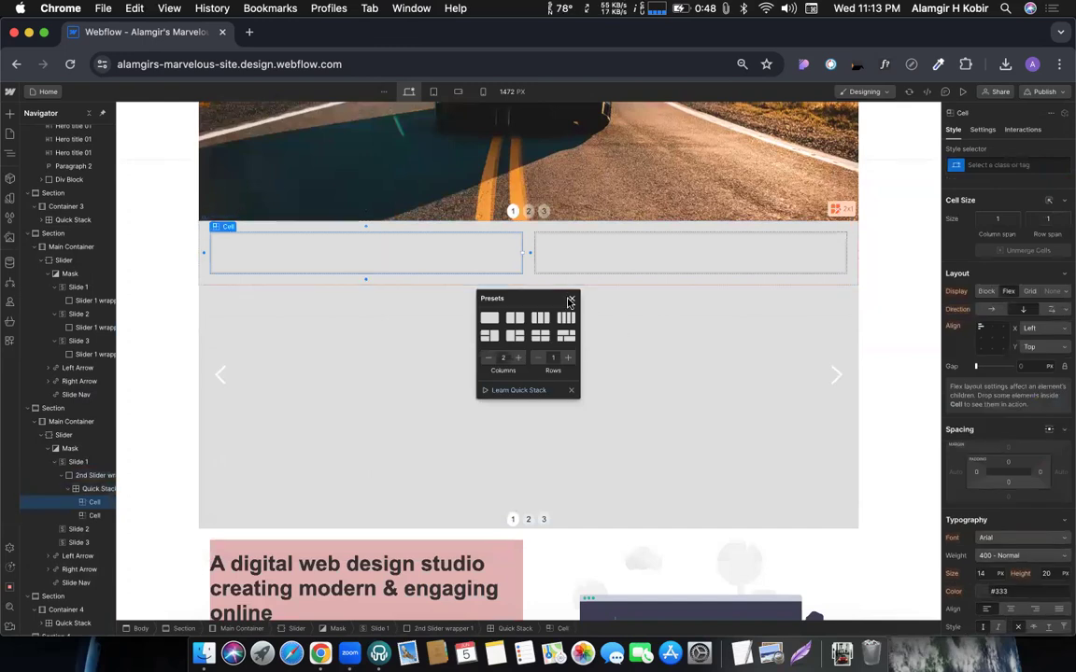
scroll(475, 384, down, 5)
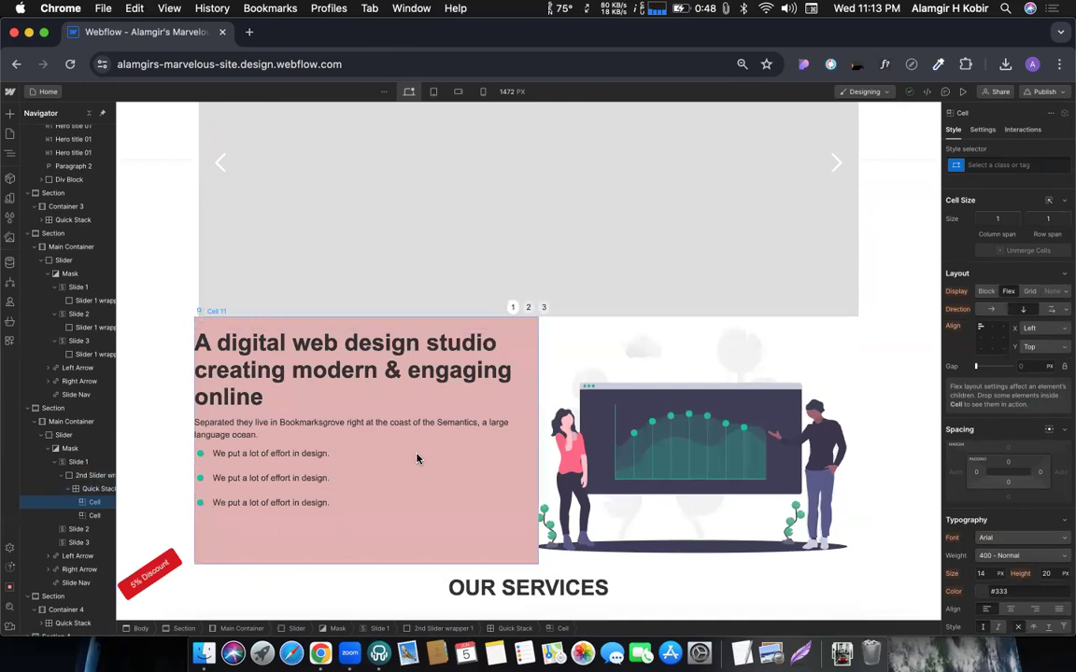
Step: Insert a div block inside the About section's text cell, Cell 10
click(177, 486)
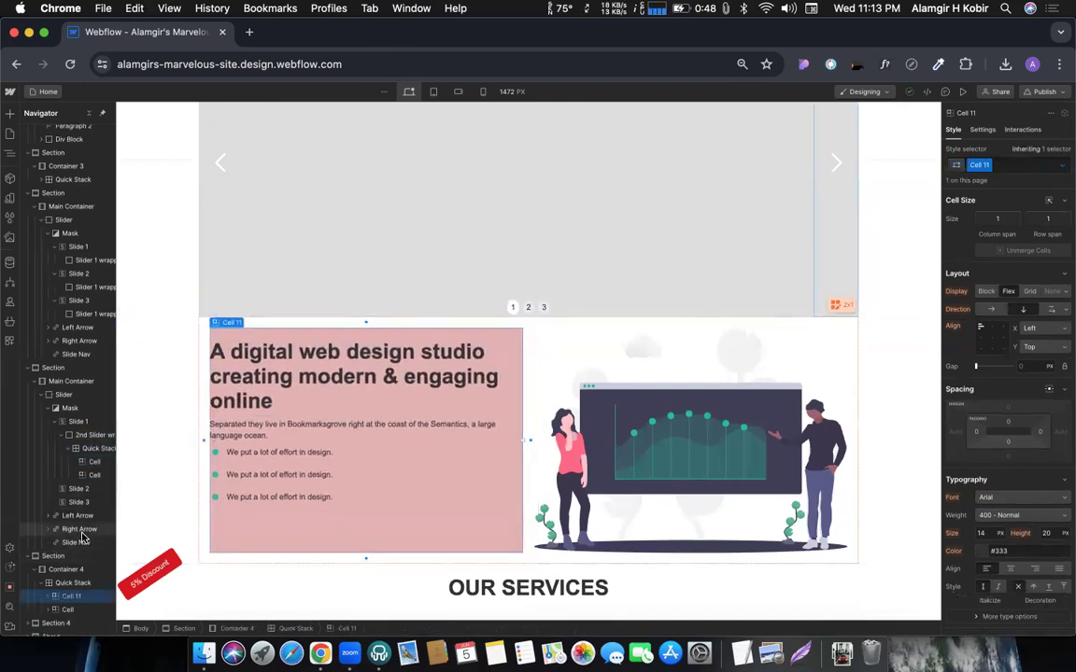
scroll(81, 551, down, 1)
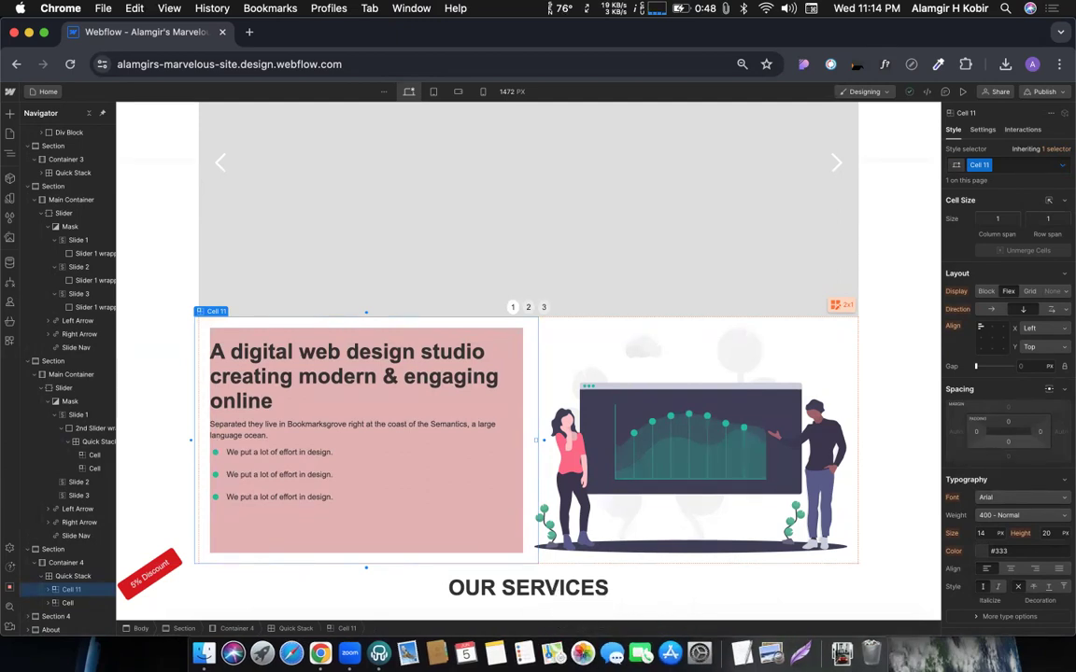
scroll(414, 432, down, 10)
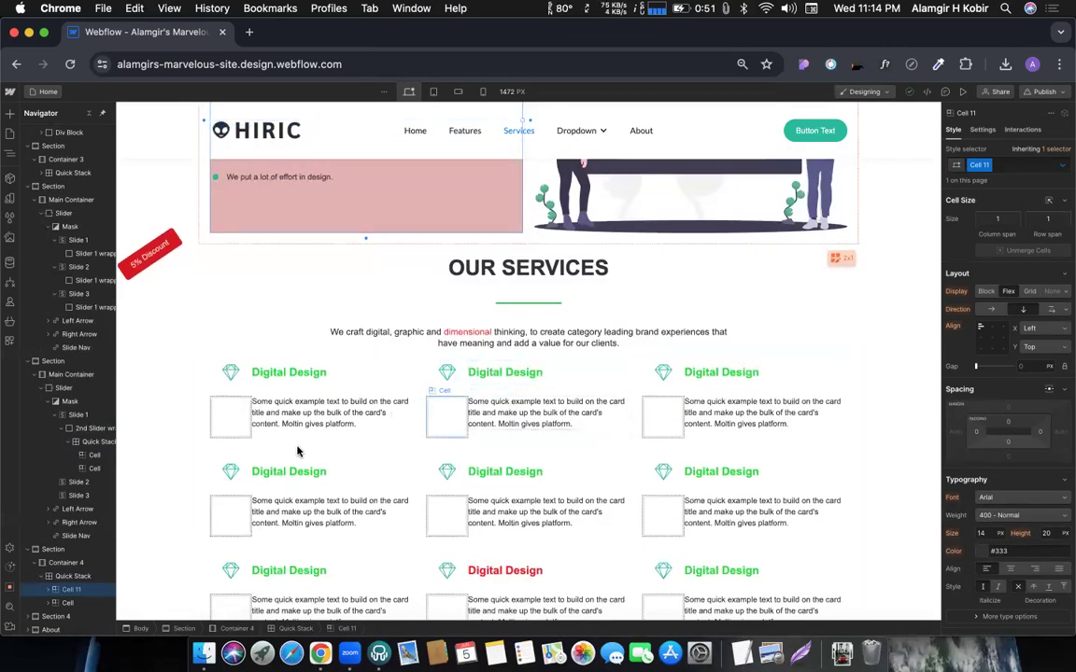
scroll(297, 452, down, 8)
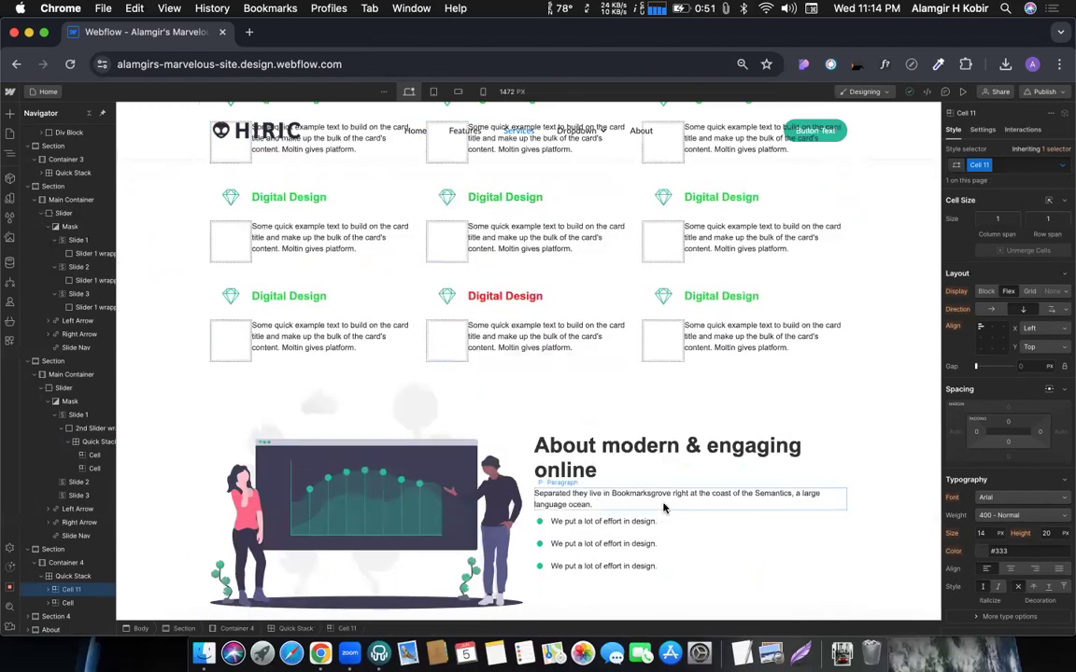
click(571, 467)
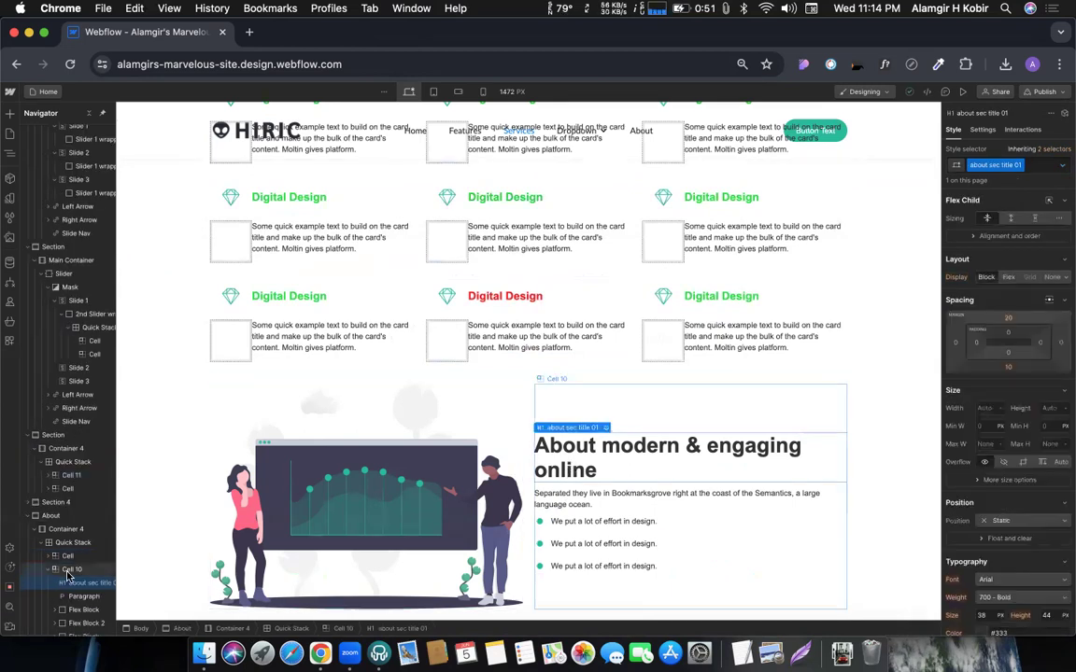
click(69, 572)
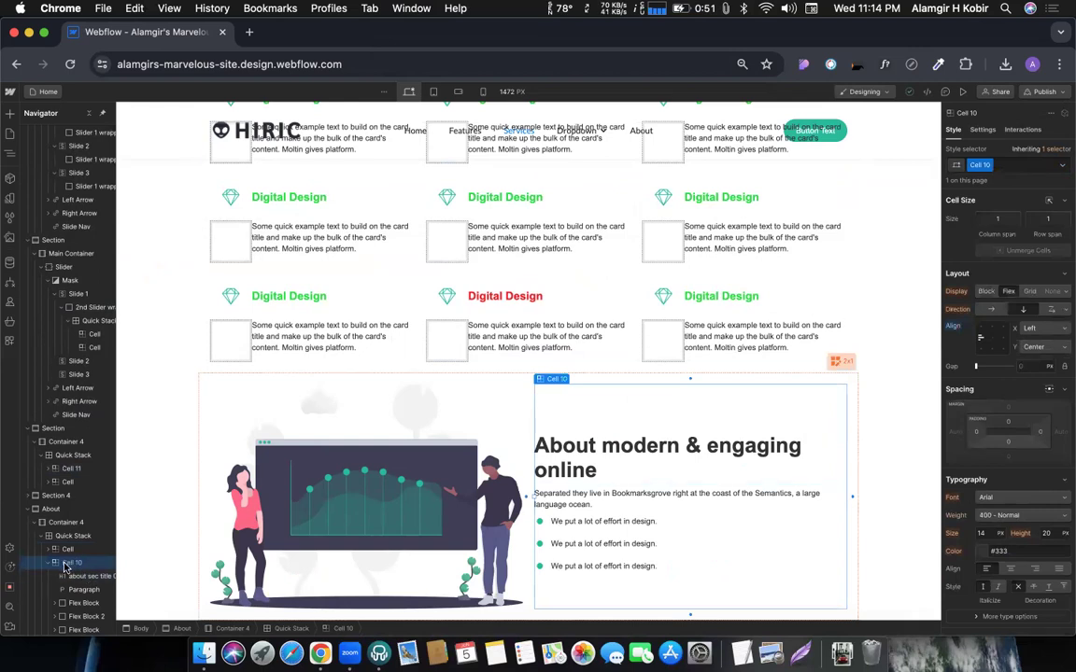
key(super+e)
text(div)
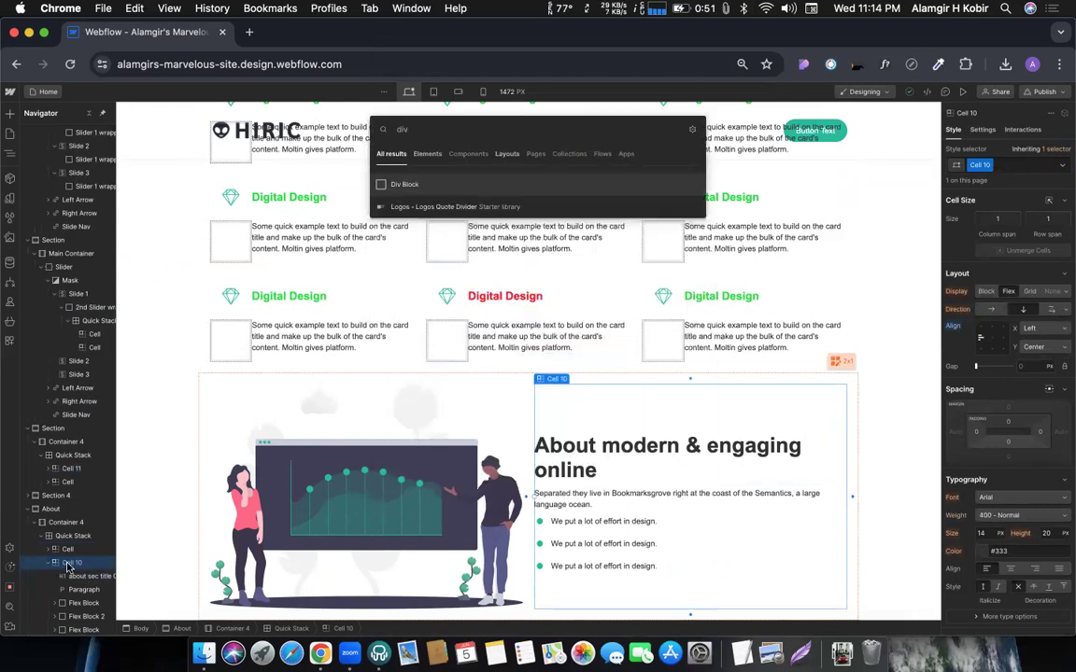
key(Return)
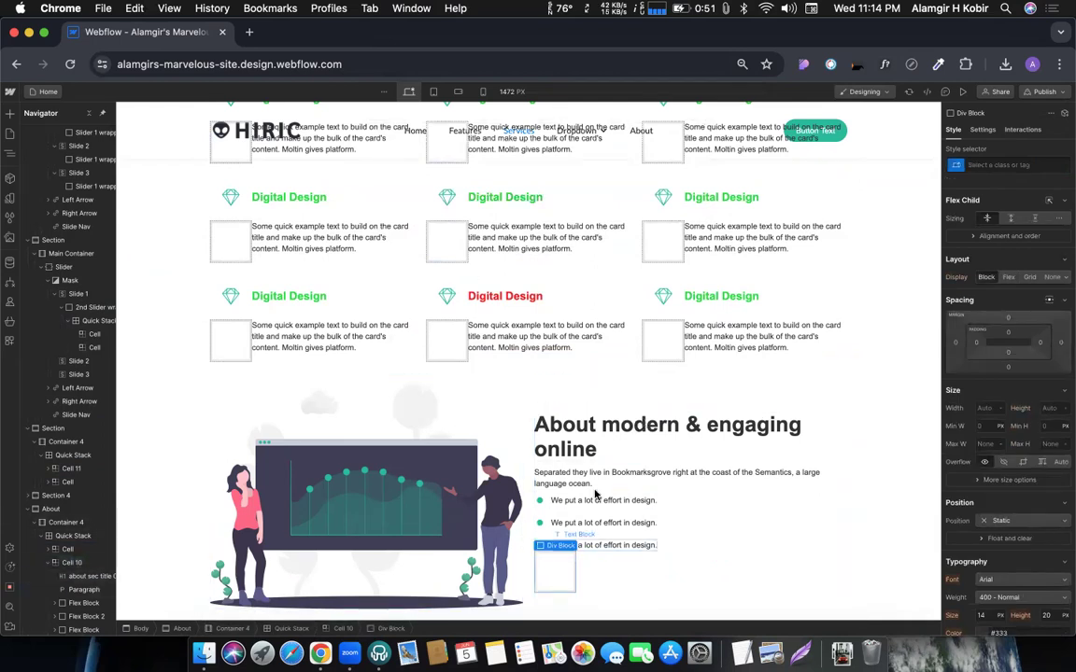
Step: Move the "About modern & engaging online" heading and the last bullet row of Cell 10 into the new div block
drag(574, 435, 548, 560)
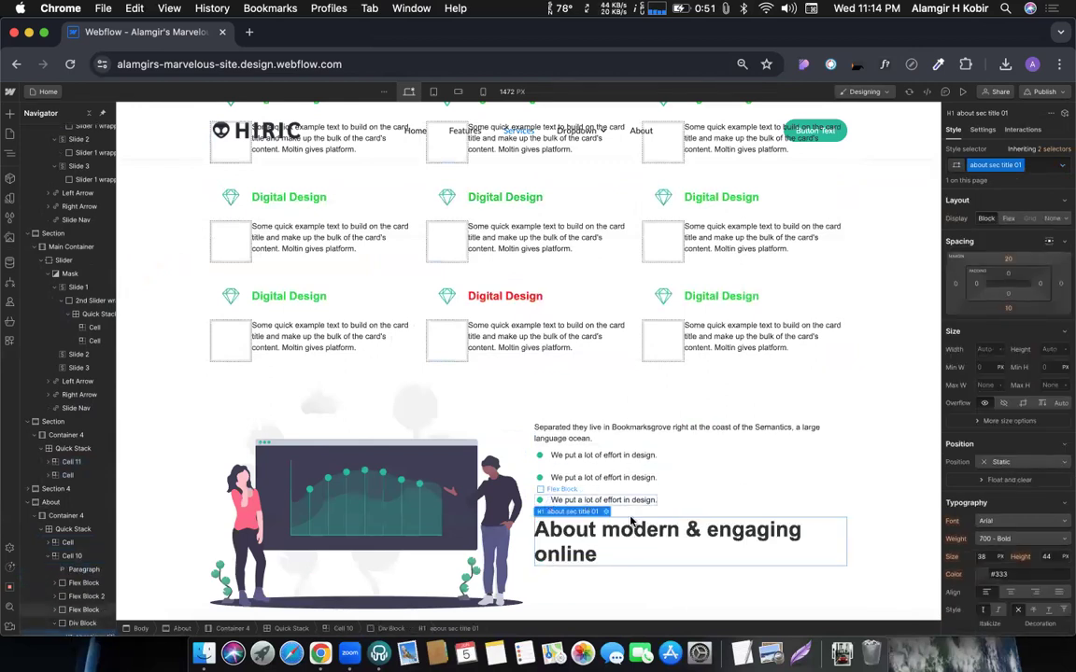
click(568, 555)
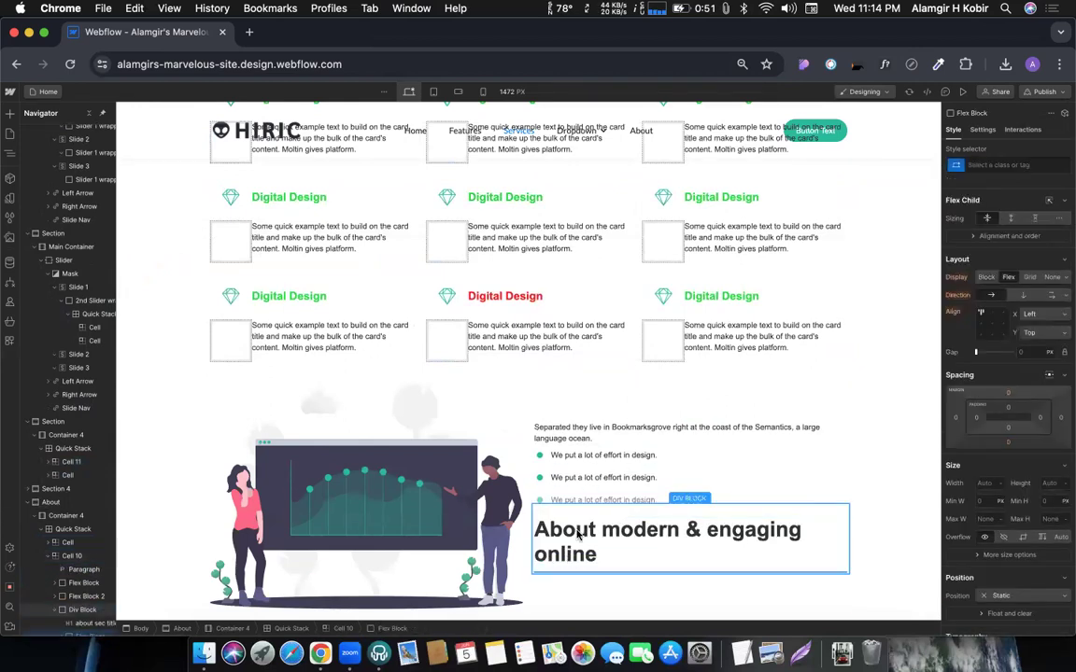
drag(551, 500, 598, 565)
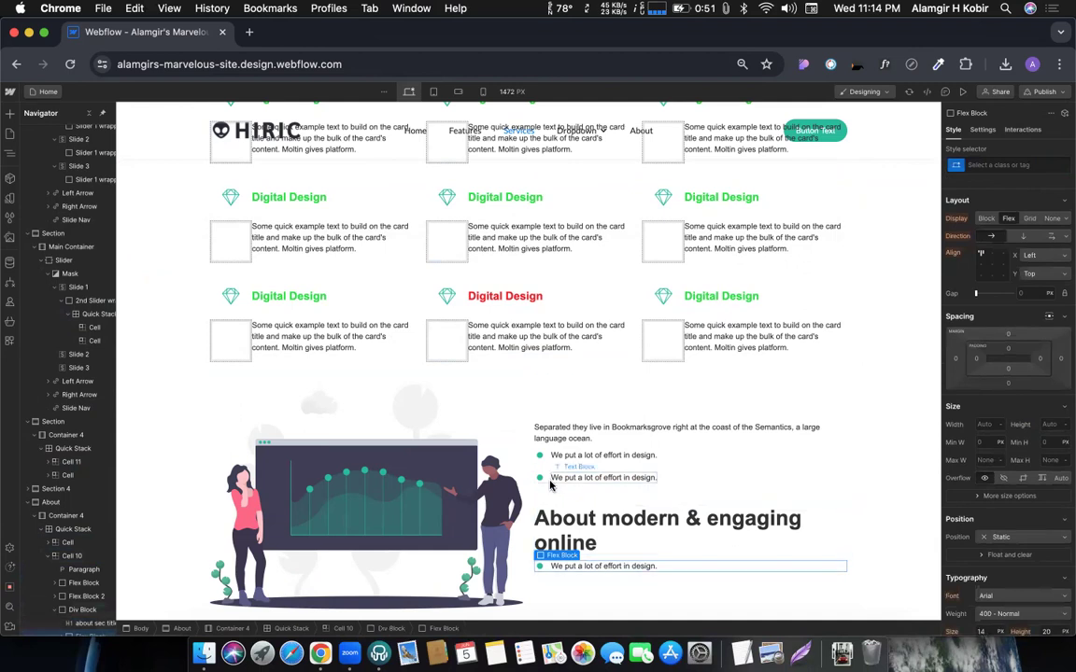
Step: Try to move a second bullet row into the div block, and undo the misplaced move
click(579, 566)
drag(579, 567, 610, 571)
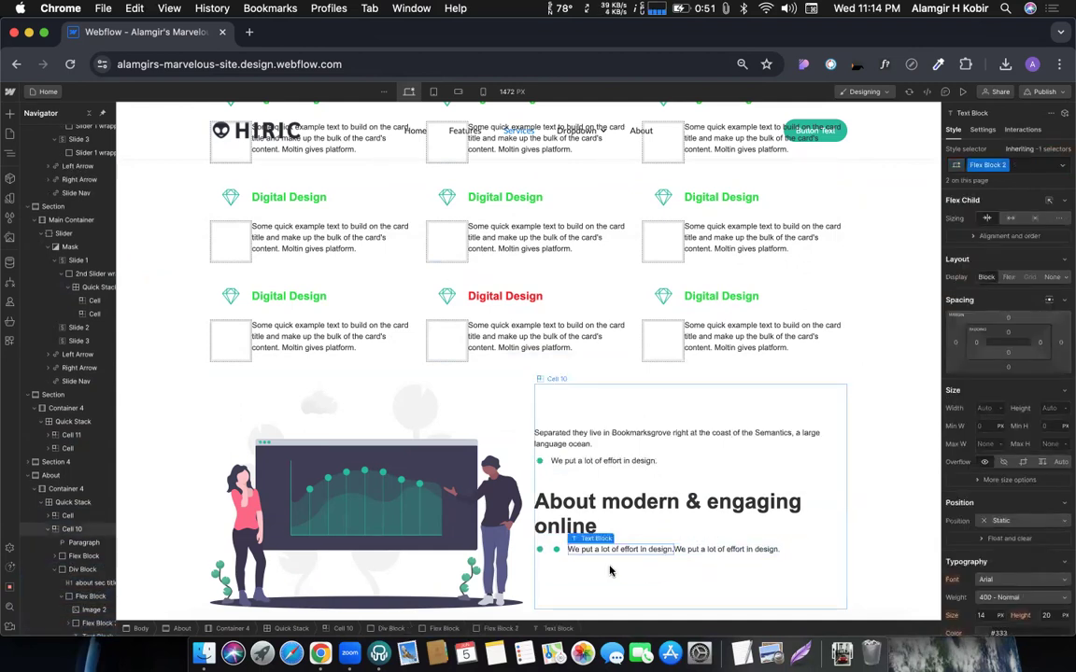
key(super+z)
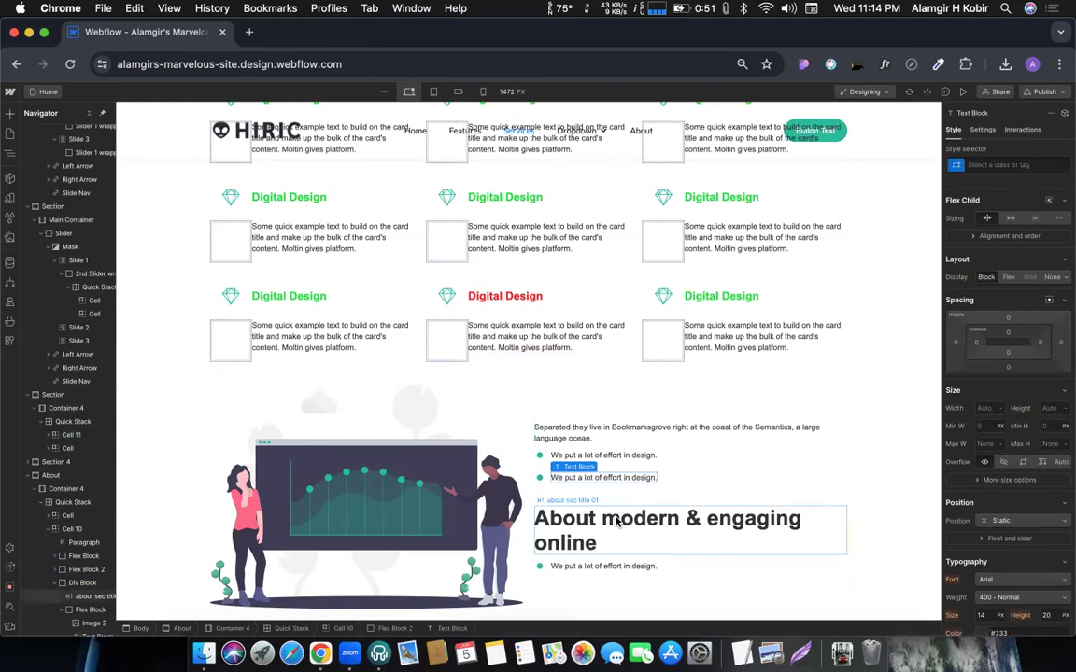
Step: Copy the About section's div block with its heading and bullet row into the first Quick Stack cell of the duplicated slider's first slide
click(653, 561)
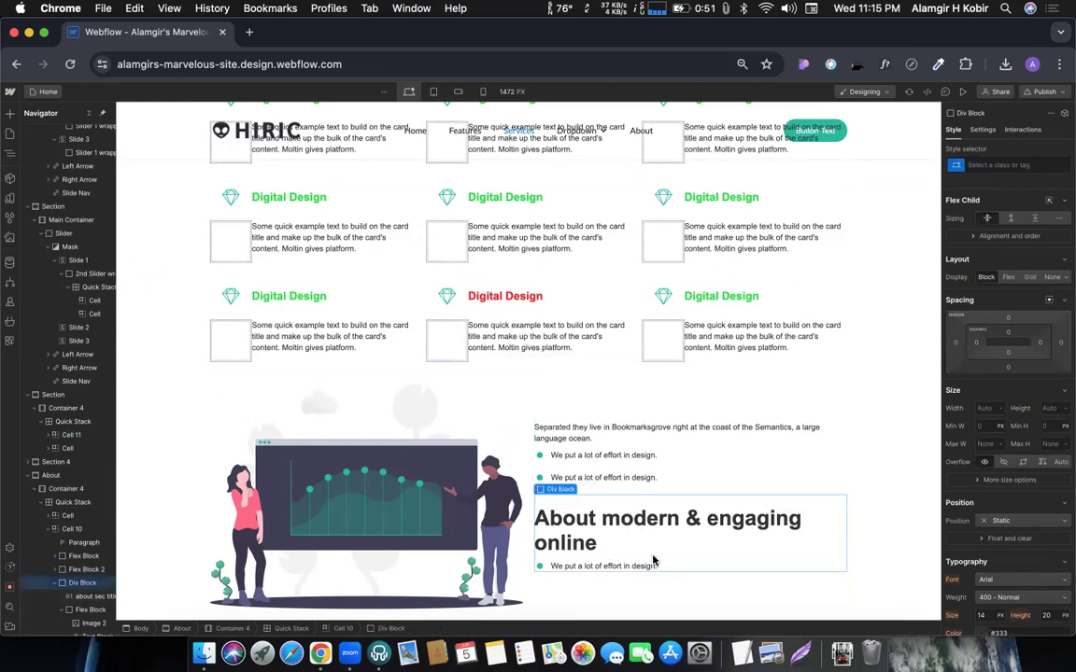
scroll(455, 392, up, 5)
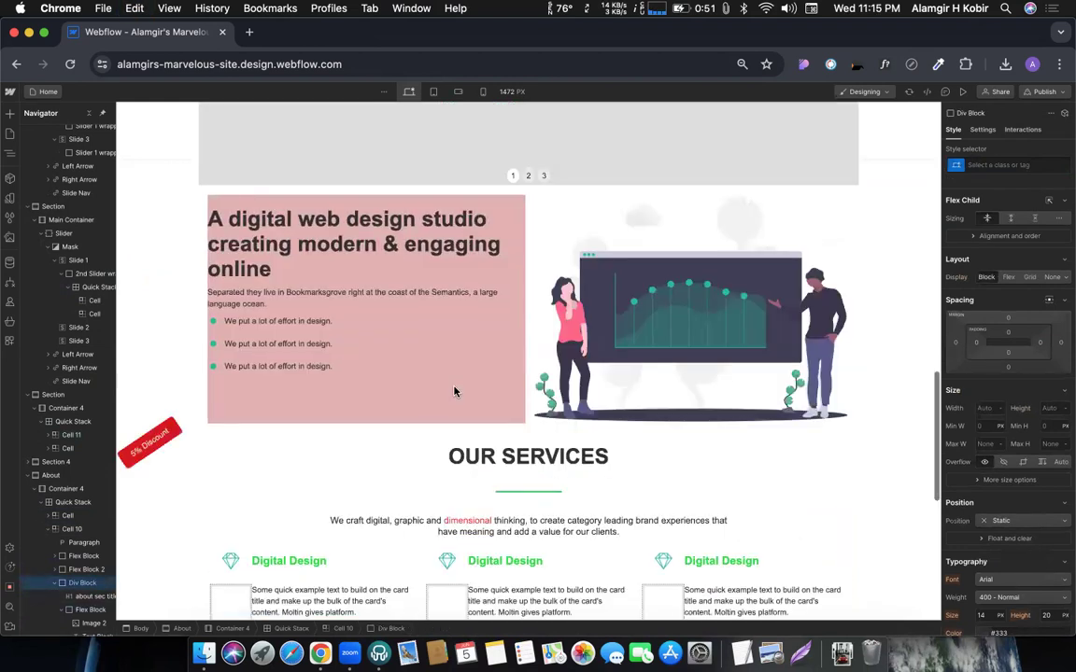
scroll(455, 391, up, 5)
scroll(455, 391, up, 2)
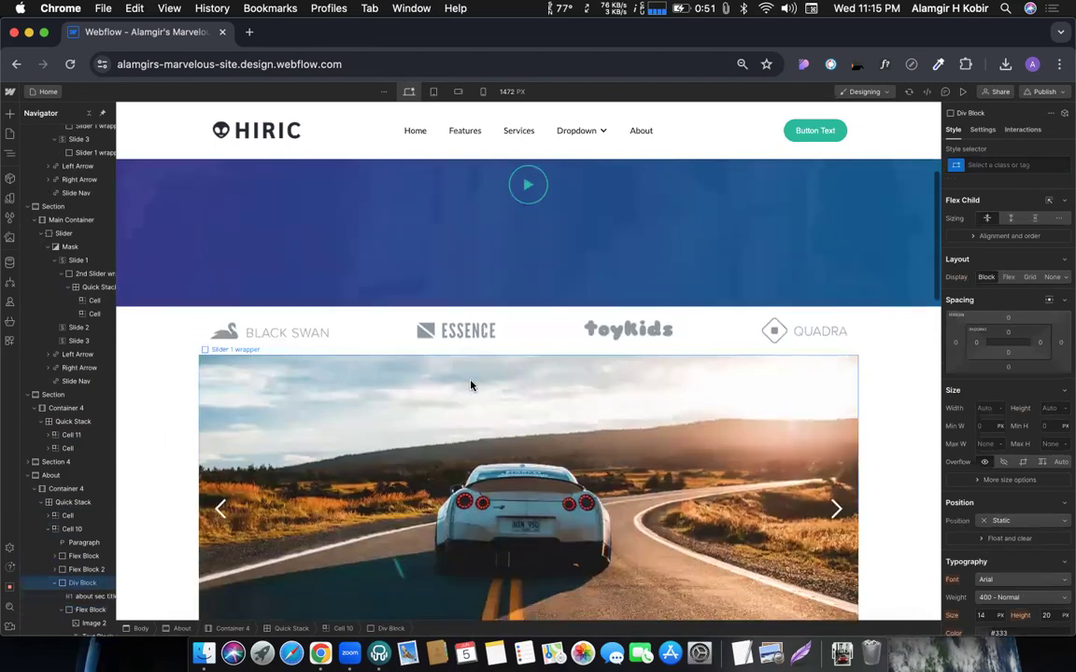
scroll(471, 385, down, 6)
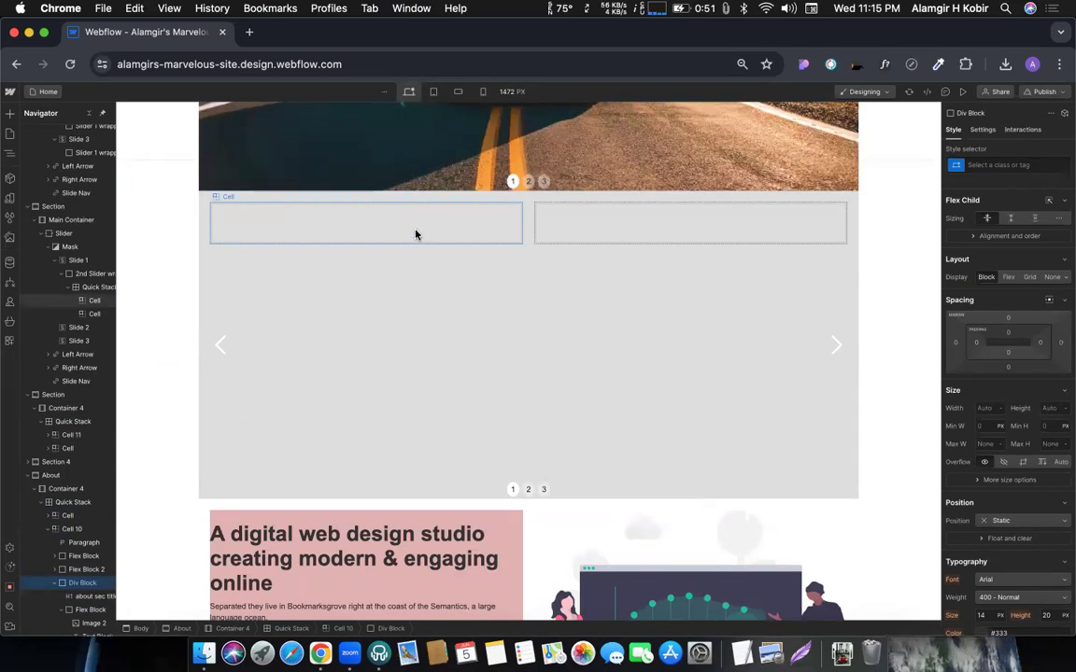
click(417, 234)
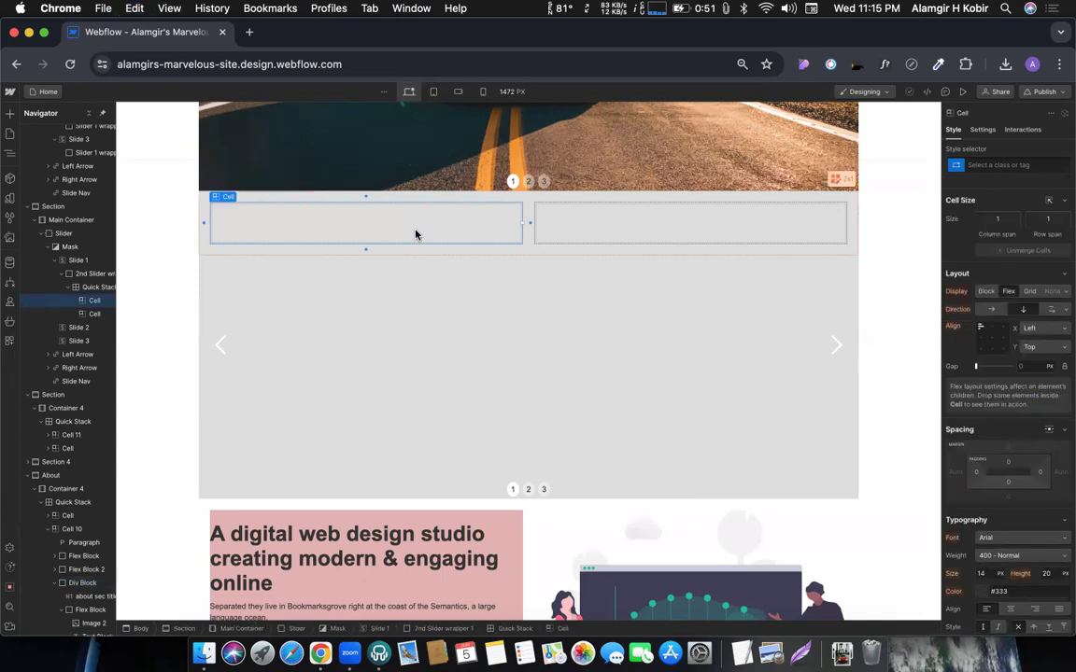
key(super+v)
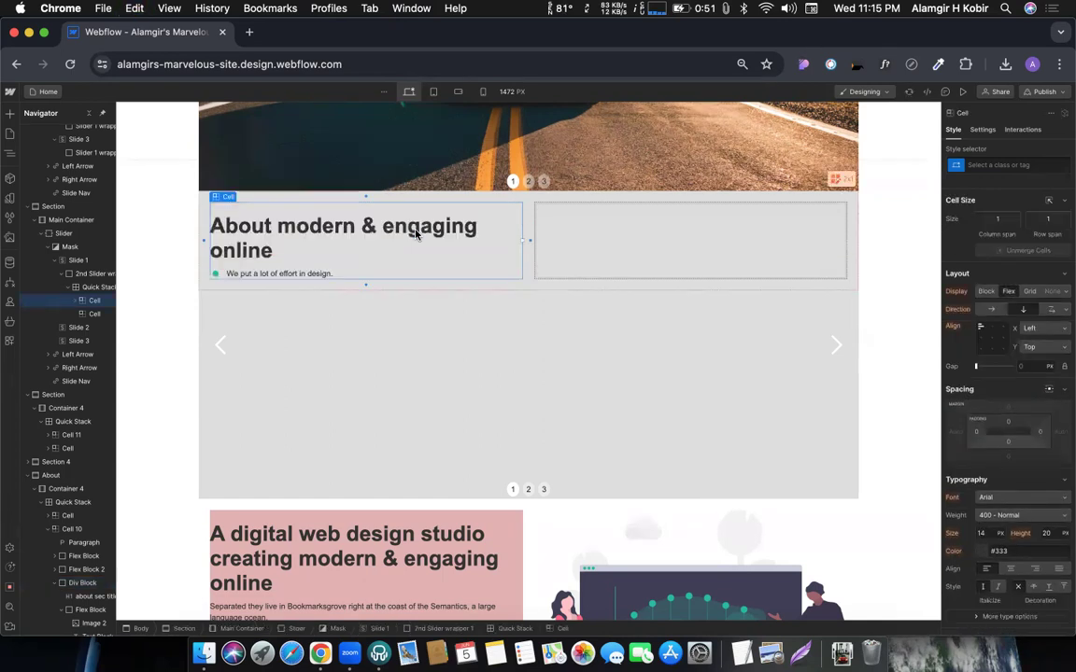
Step: Duplicate the "We put a lot of effort in design." bullet row three times in the slide's first cell
click(341, 277)
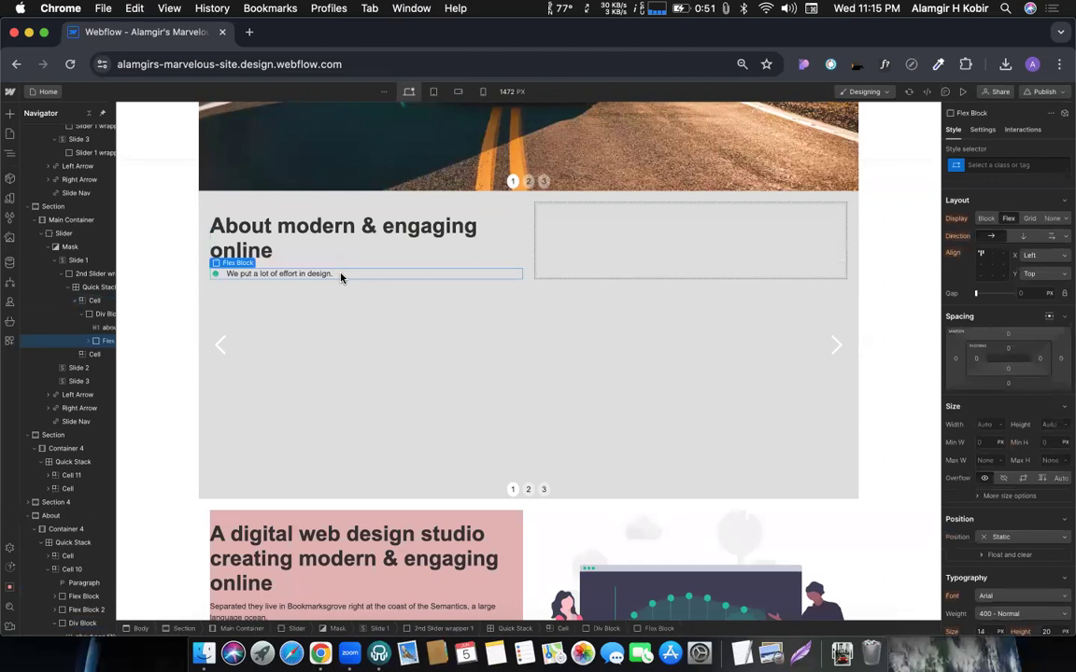
key(super+d)
key(super+d)
key(super+d)
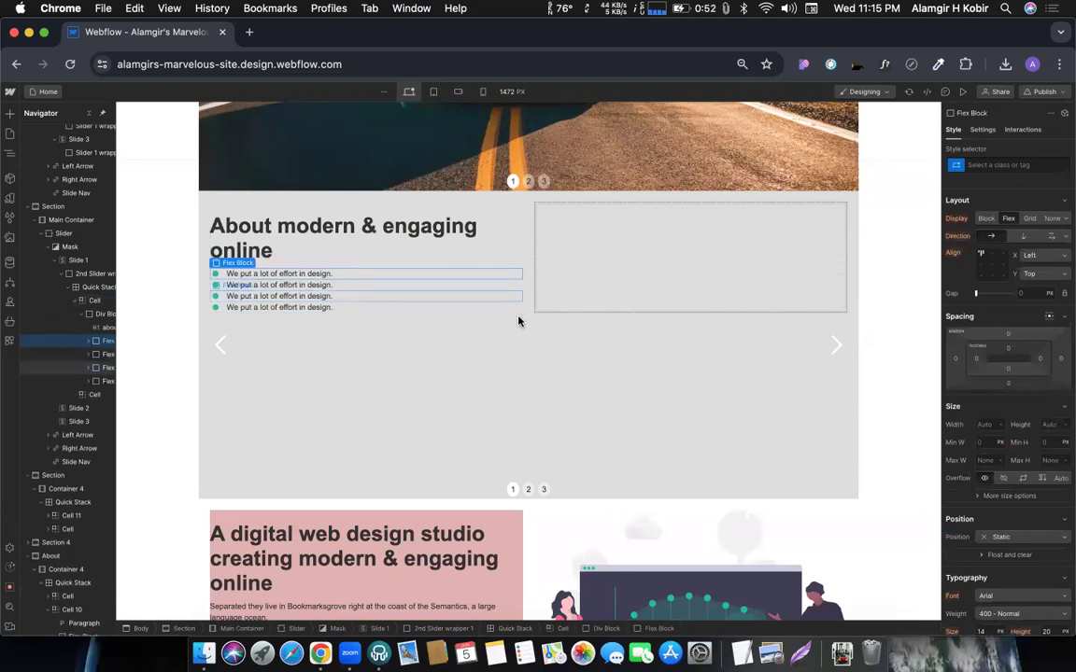
Step: Insert an image in the slide's second Quick Stack cell, using the uploaded photo of the red car on the palm-lined street
click(711, 297)
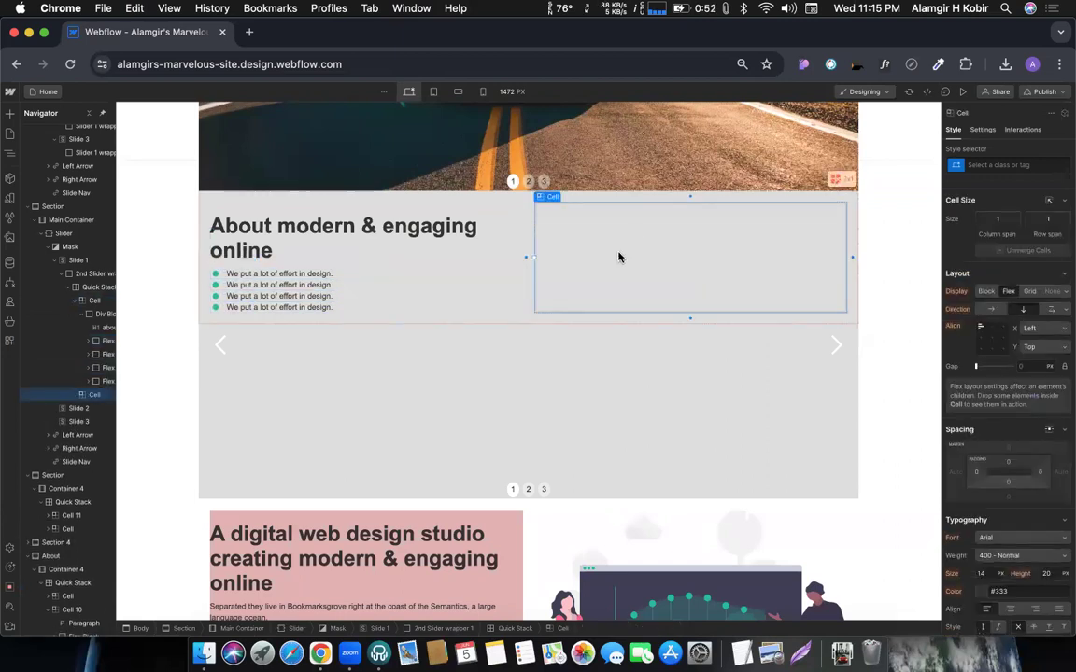
key(super+k)
text(image)
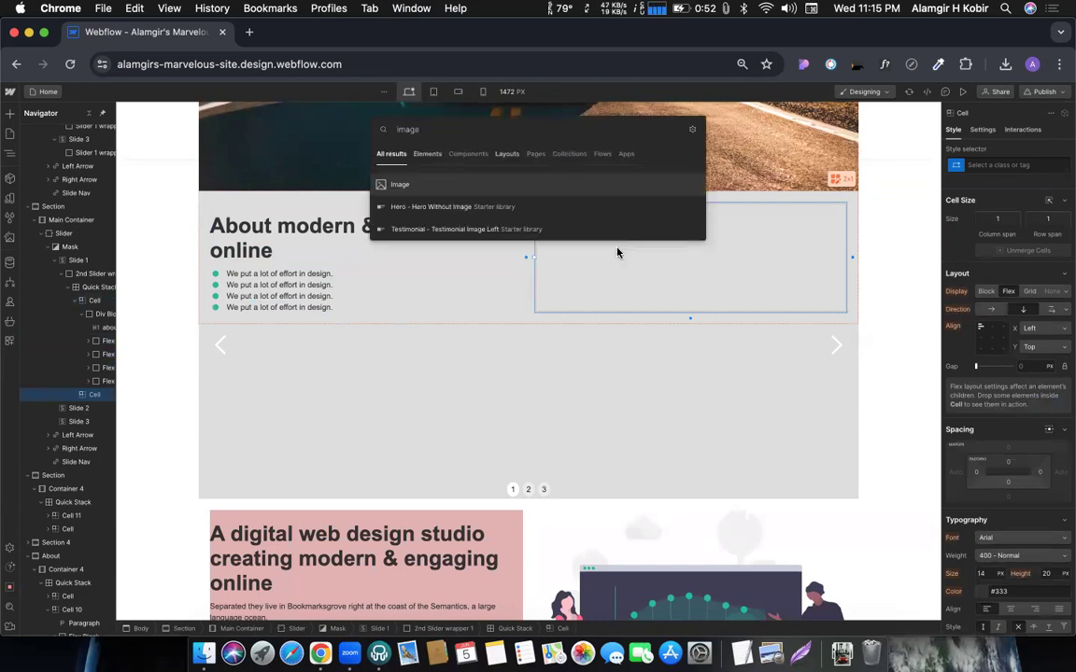
key(Return)
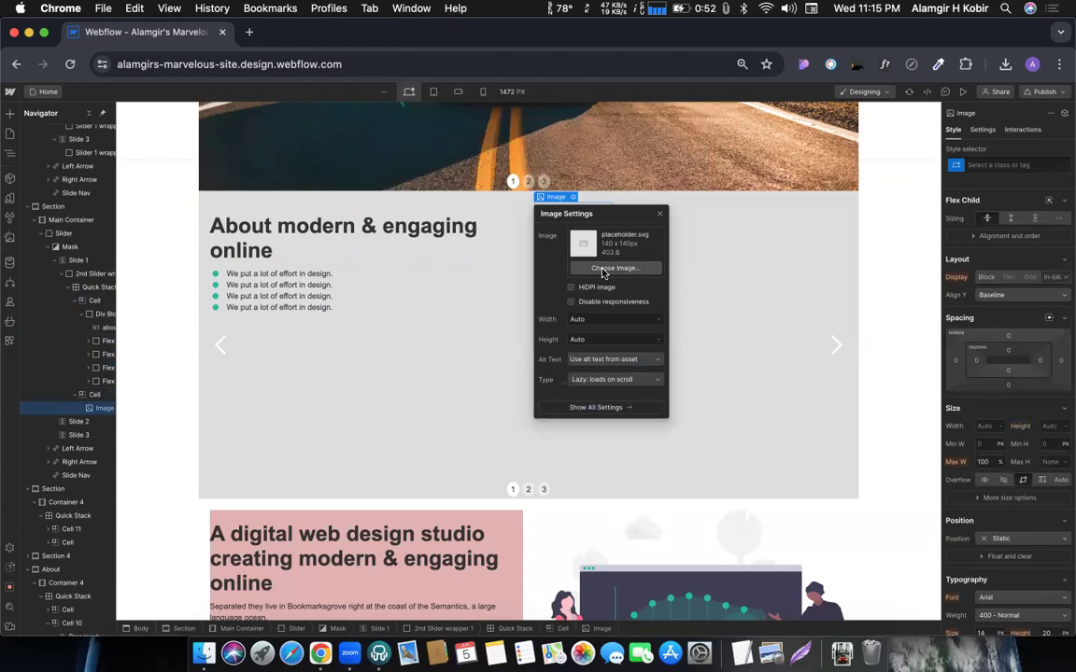
click(604, 269)
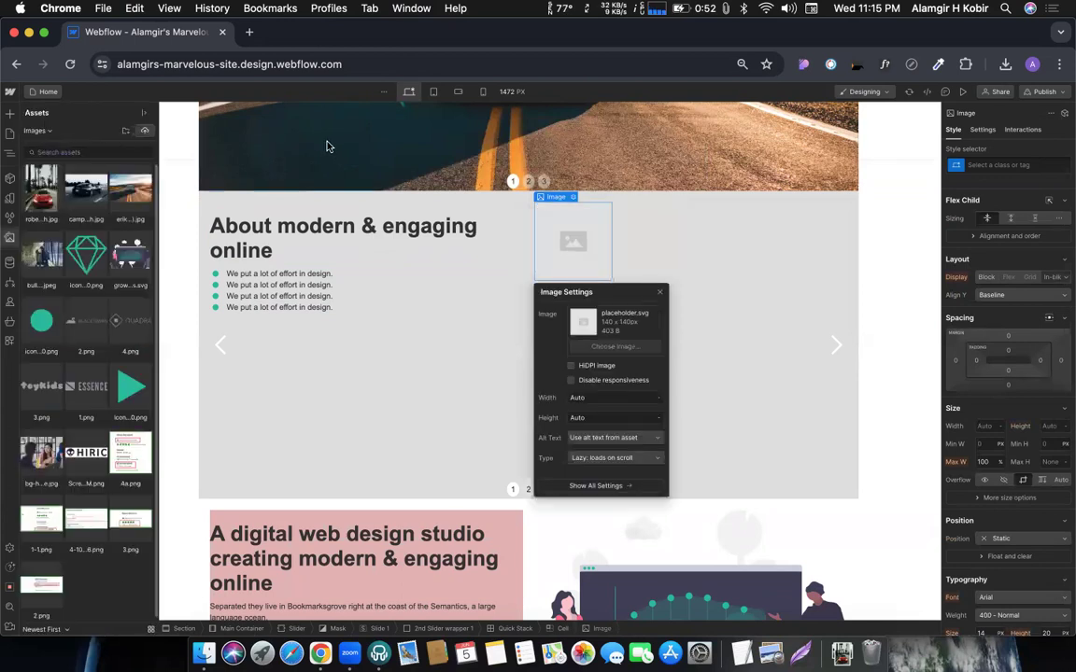
click(28, 199)
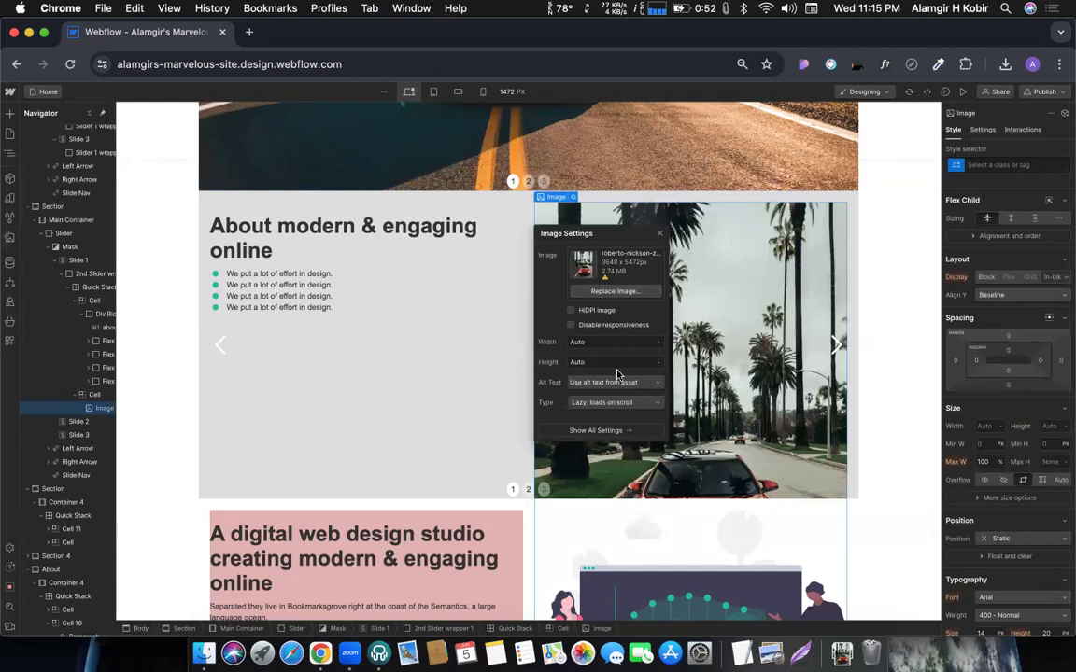
click(660, 237)
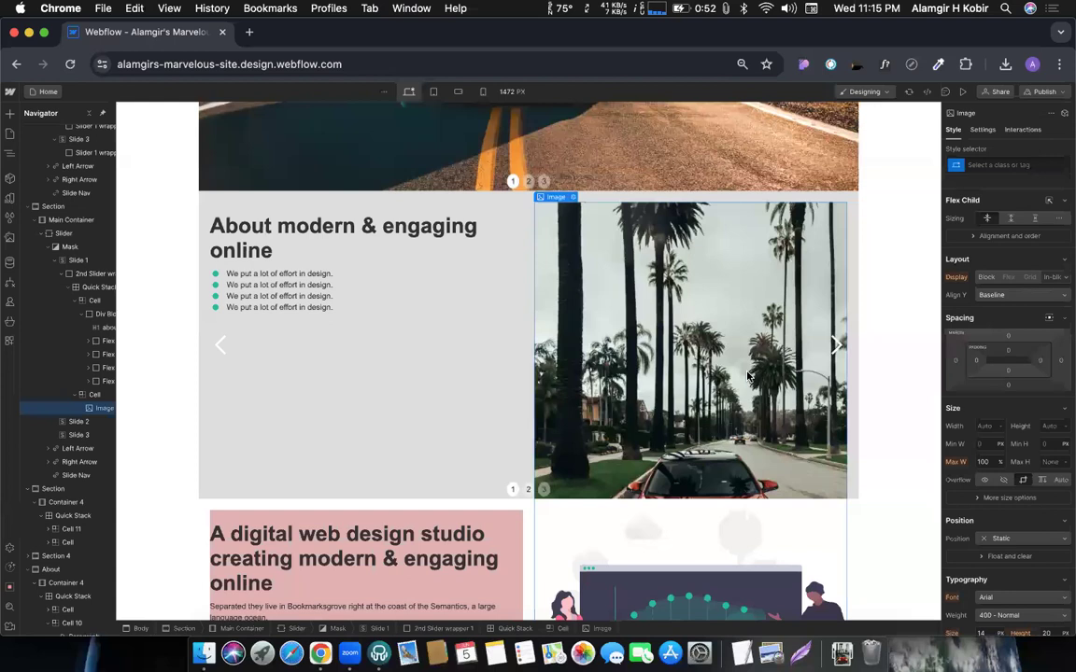
Step: Try the Univisium/Netflix (2:1) aspect ratio on the red car image, and undo it
scroll(748, 375, up, 1)
scroll(906, 388, down, 3)
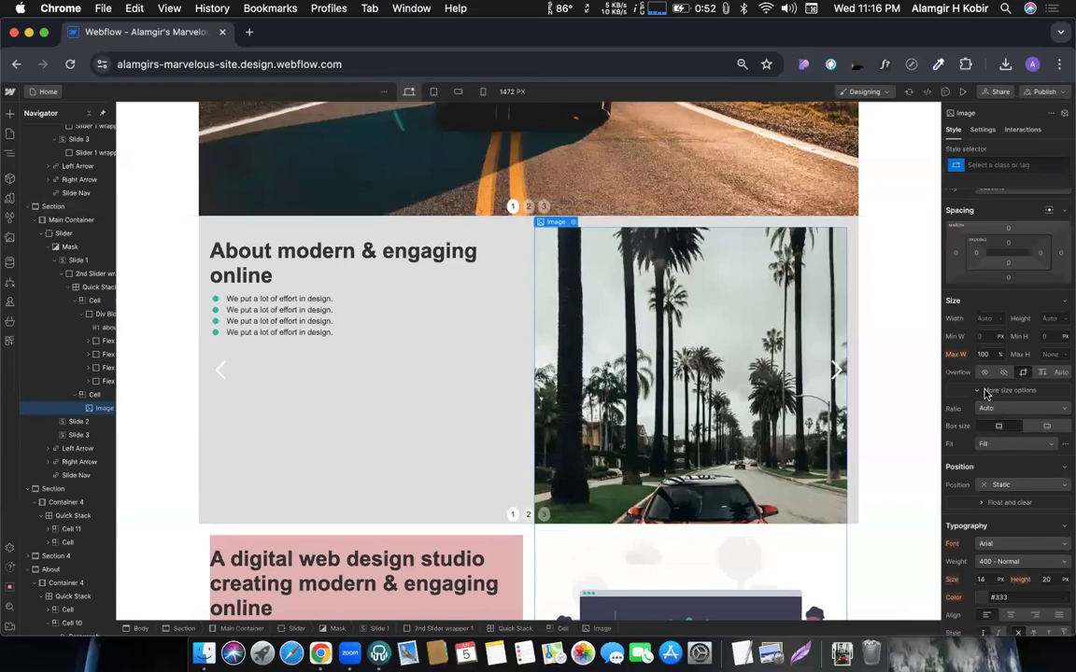
click(994, 391)
click(1008, 411)
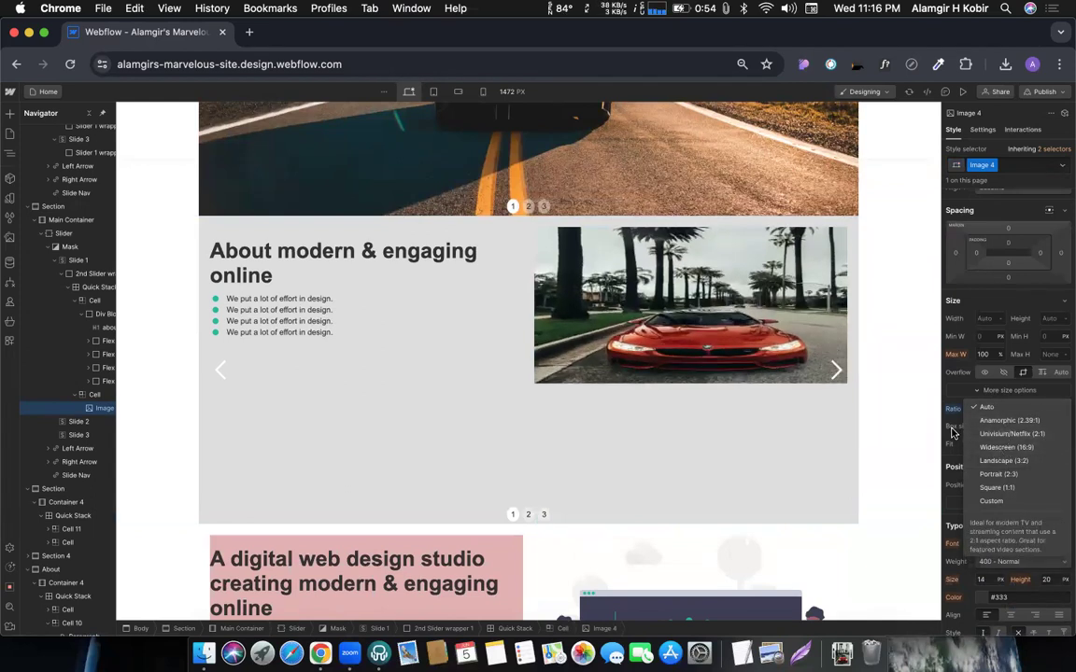
click(1009, 433)
key(super+z)
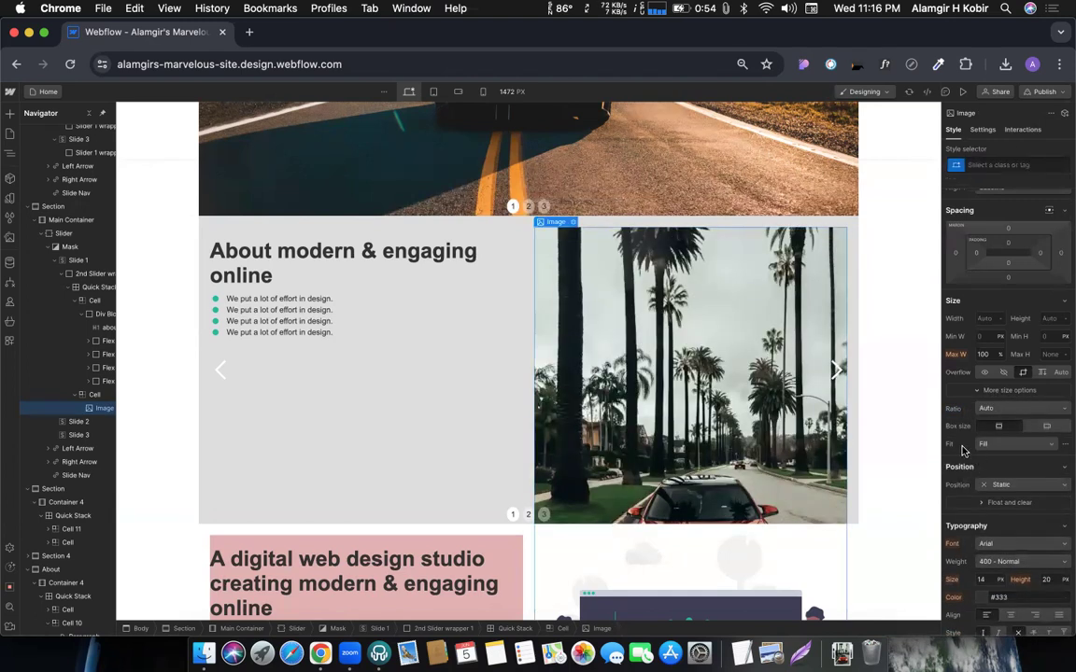
Step: Set the red car image's fit to Cover and try the top-centre and bottom-centre fit positions
click(1001, 447)
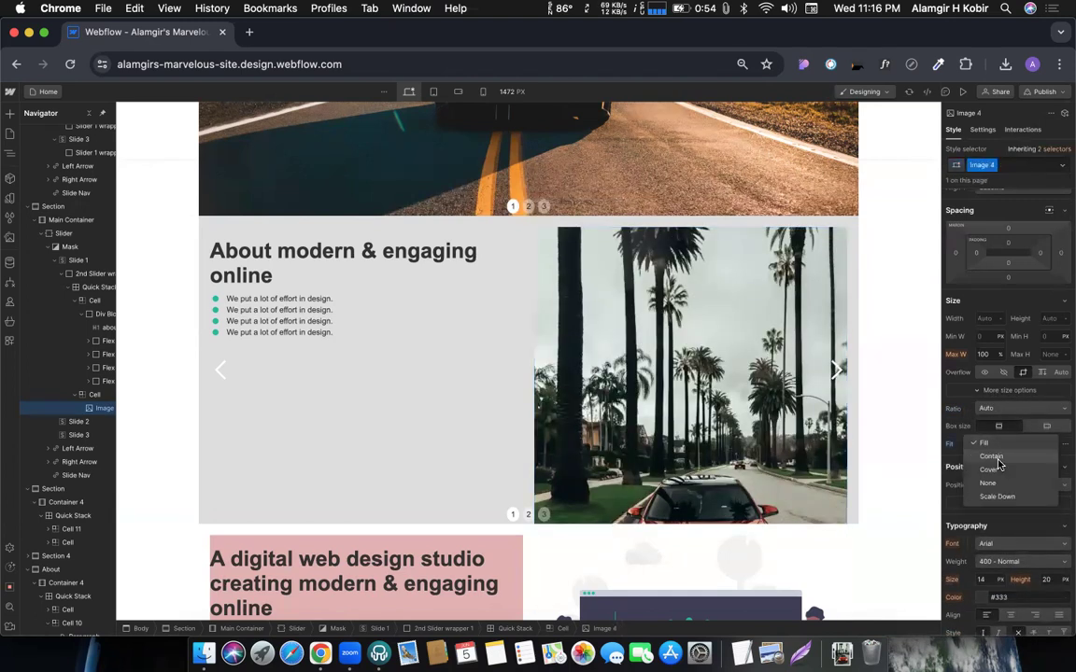
click(990, 470)
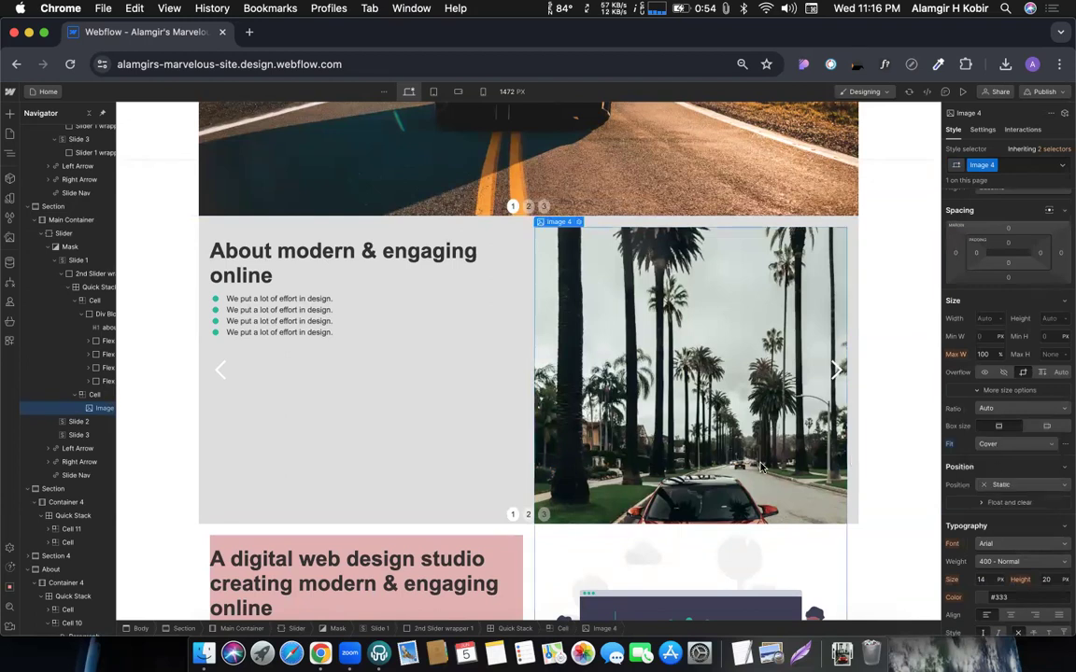
click(1059, 445)
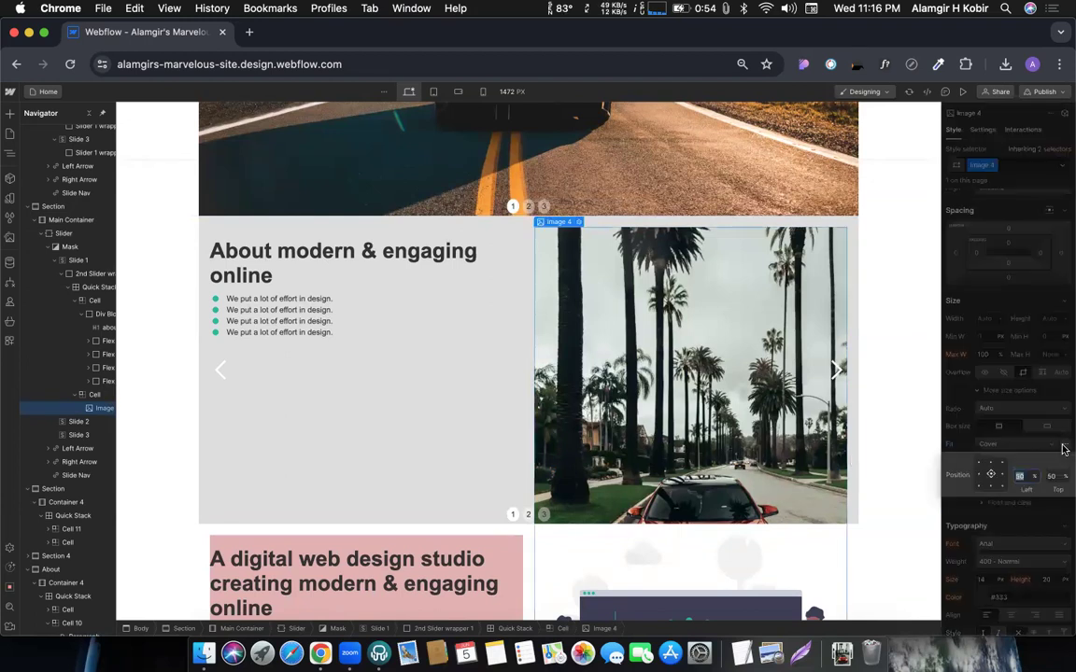
click(1048, 477)
key(Down)
click(1065, 444)
click(1065, 445)
click(991, 463)
click(991, 485)
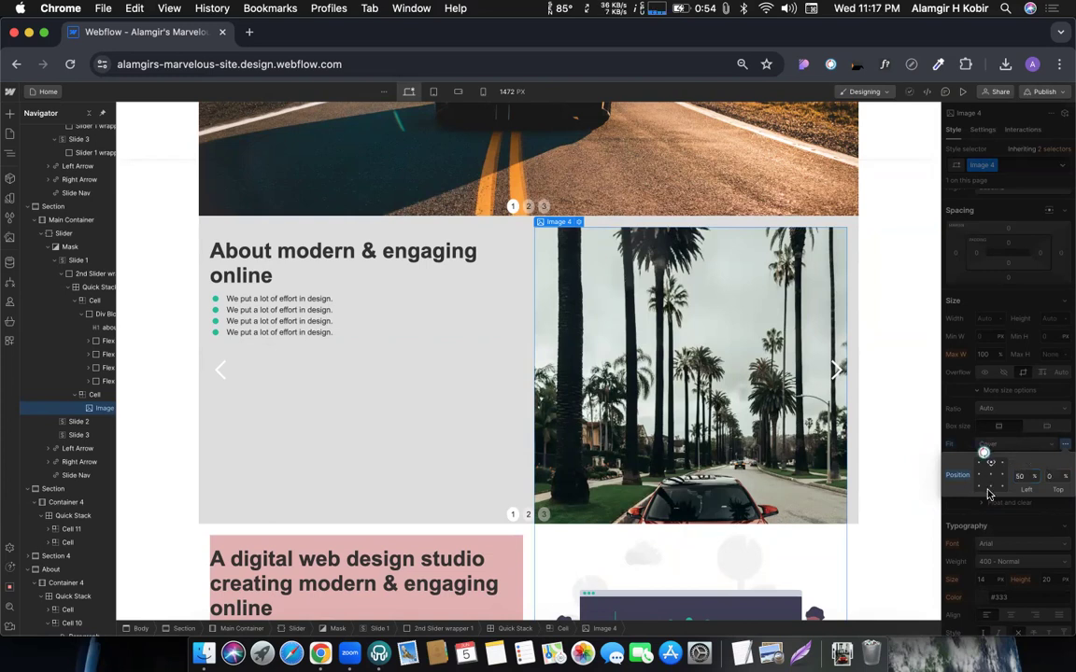
Step: Try the Contain fit on the red car image, undo it and keep the fit at Cover
click(1028, 443)
click(1015, 443)
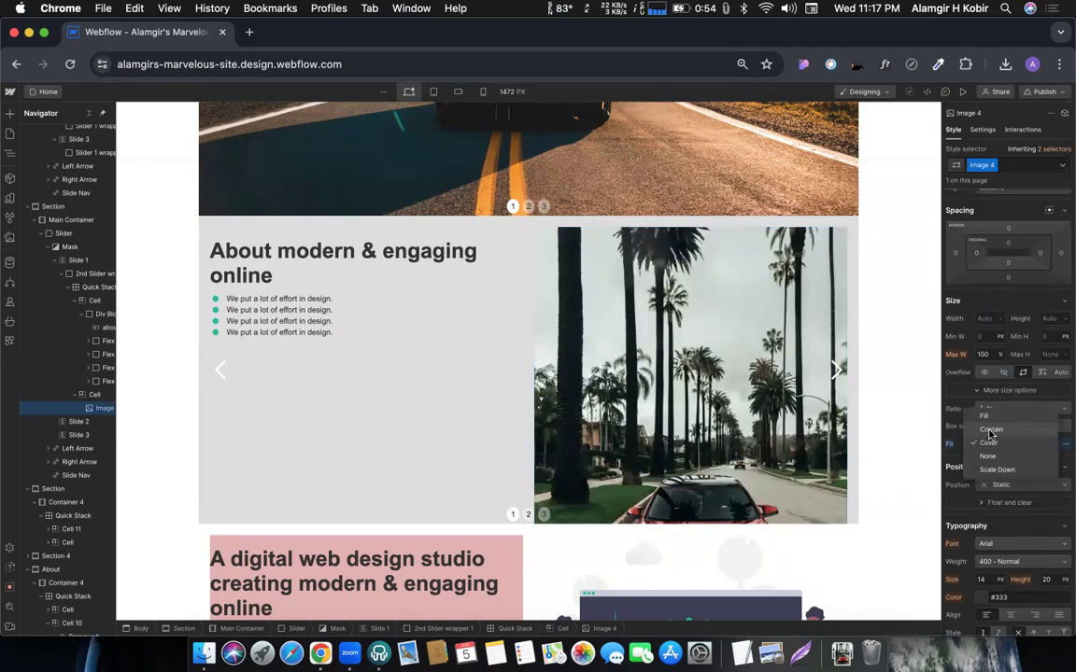
click(989, 431)
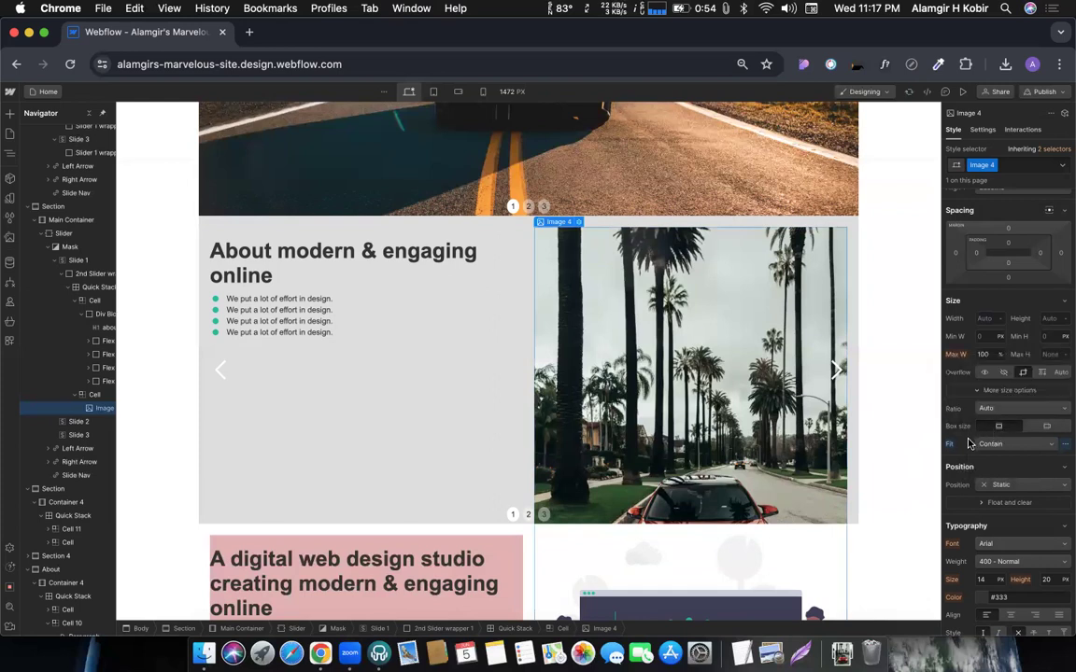
key(super+z)
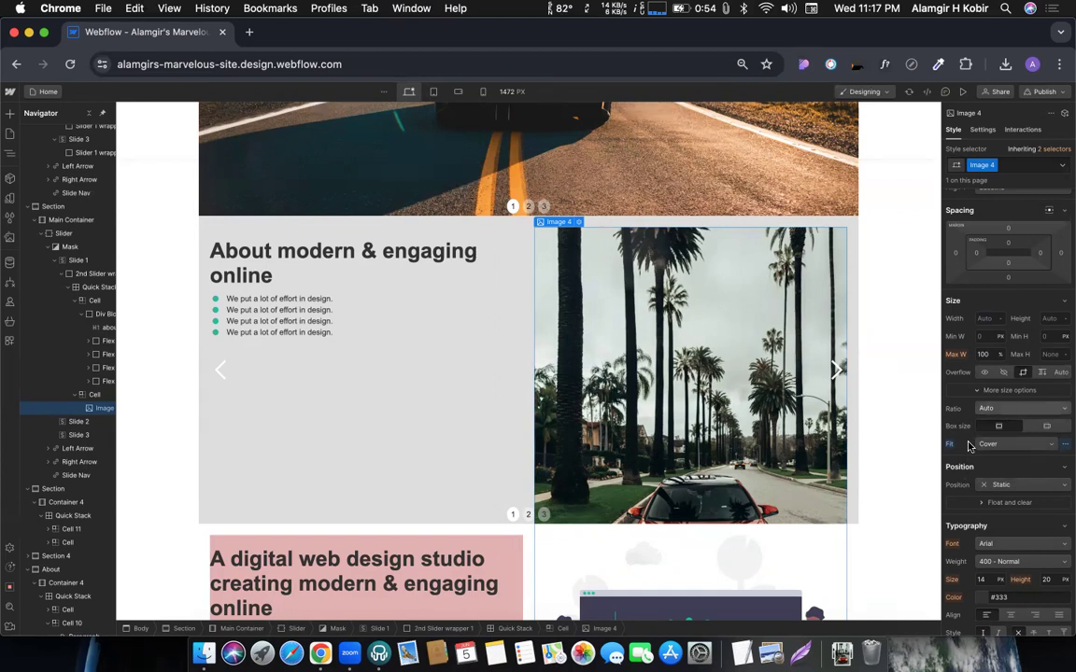
click(990, 443)
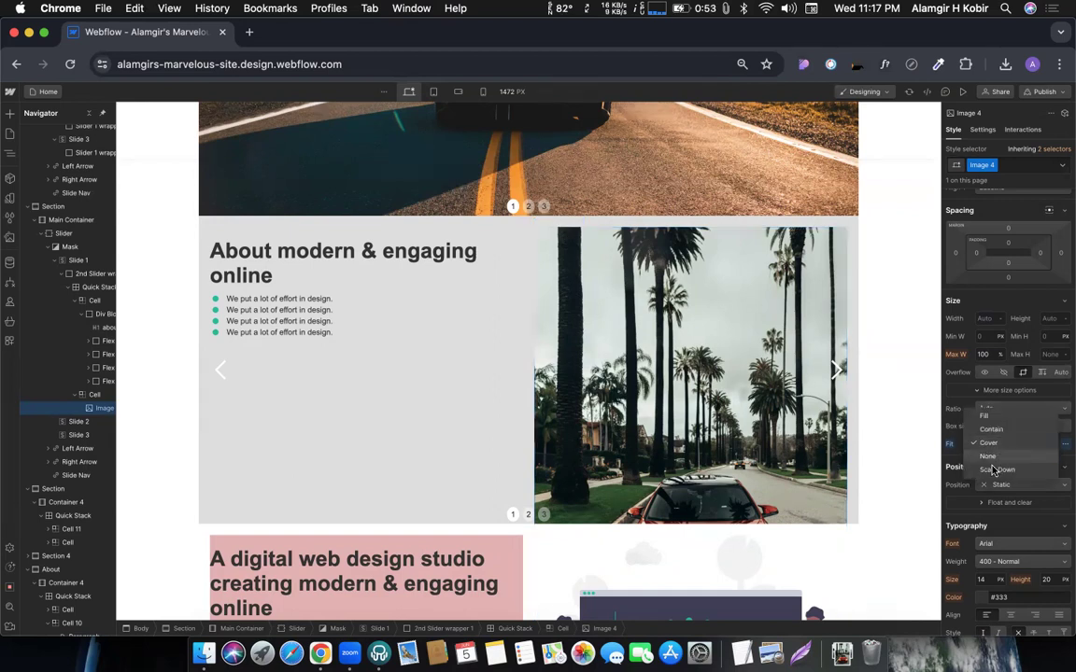
click(988, 443)
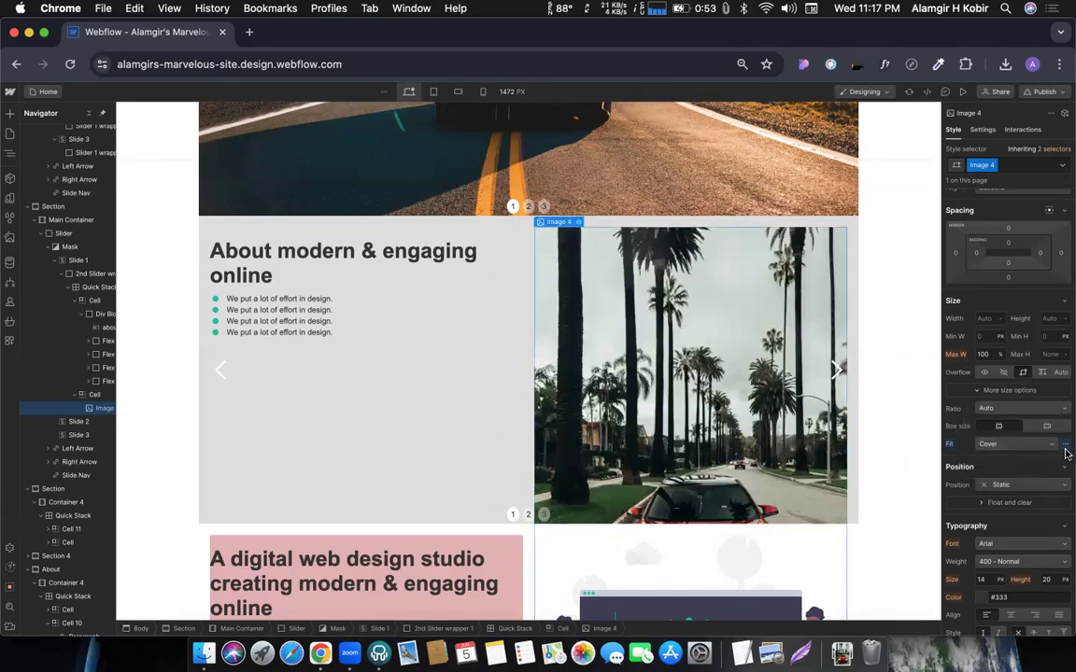
Step: Try lowering the top percentage of the red car image's fit position in small decrements
click(1066, 443)
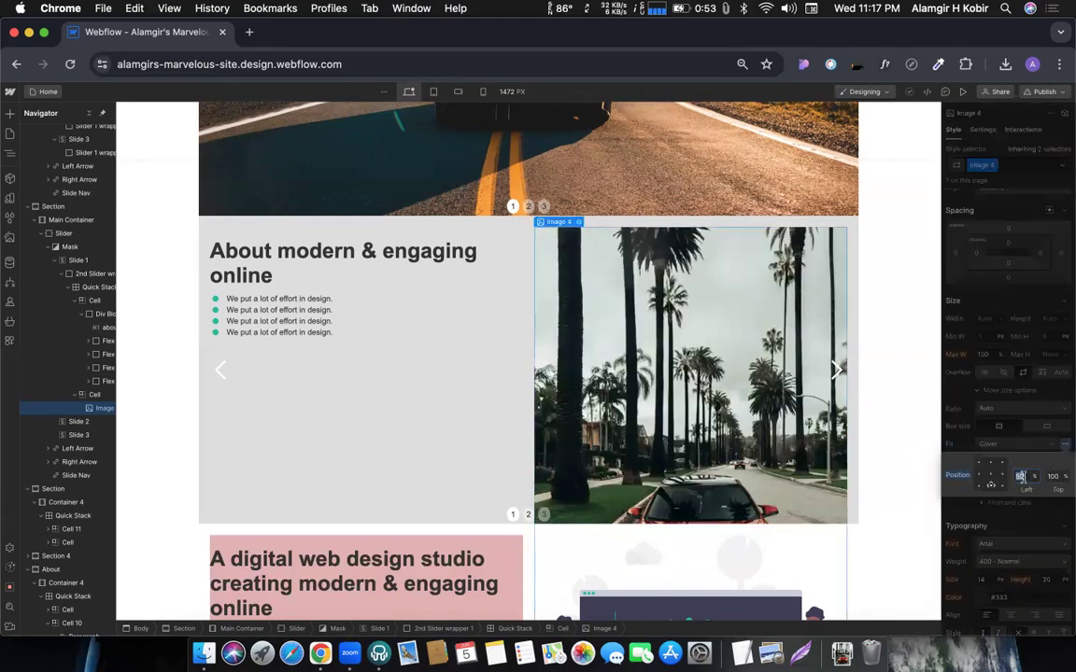
click(1061, 478)
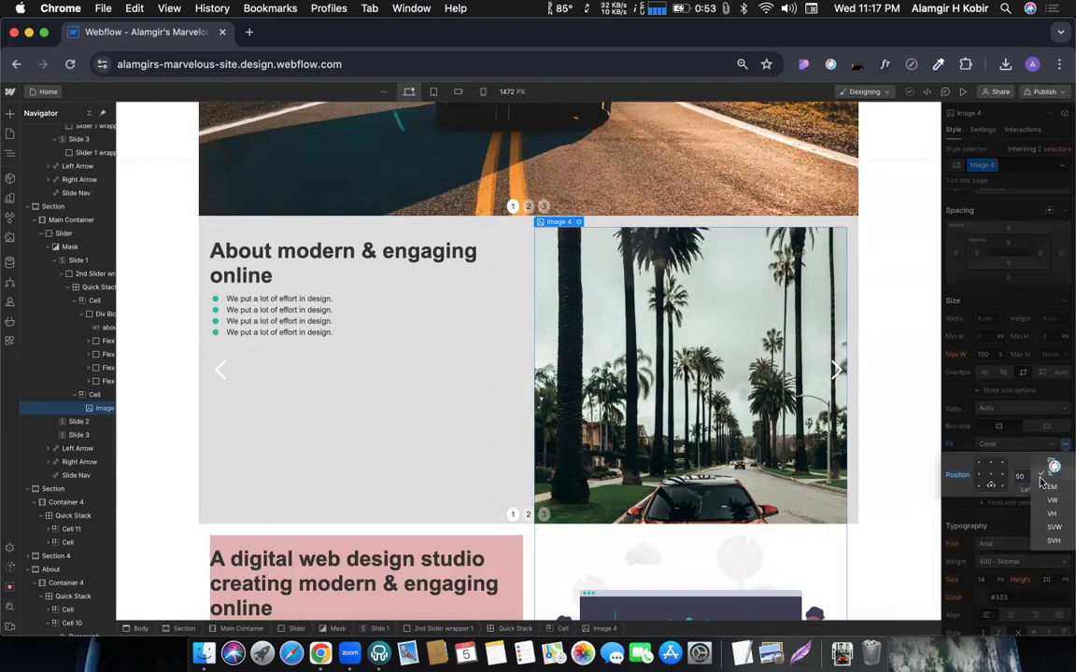
click(1040, 482)
click(1054, 479)
key(Down)
key(Down)
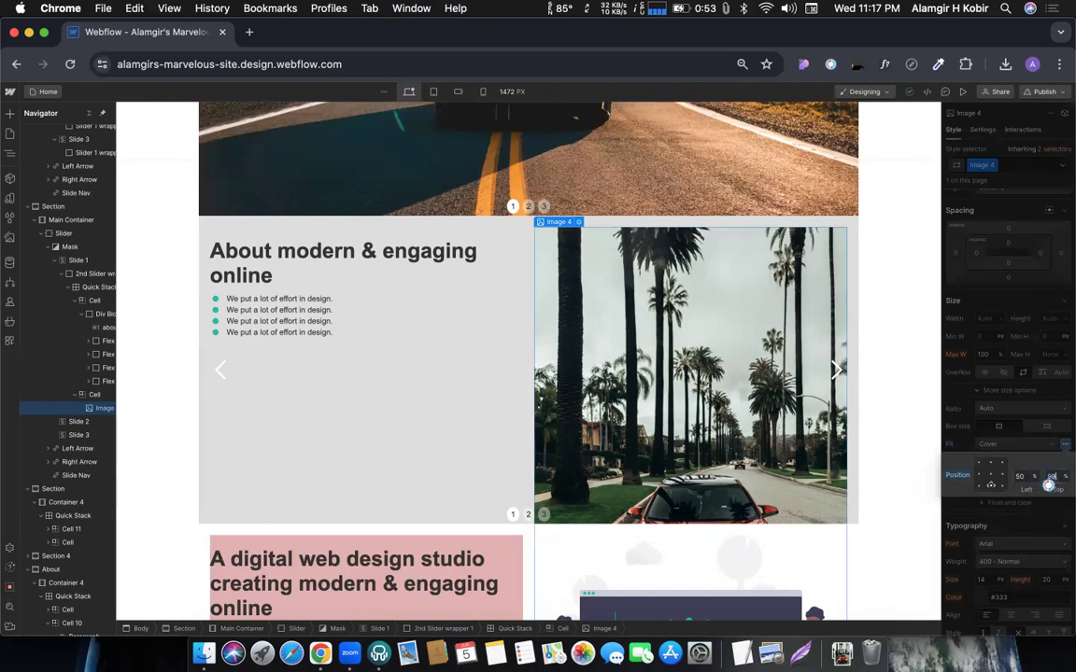
key(Down)
key(Down)
key(Down)
key(Down)
key(Down)
key(Down)
key(Down)
key(Down)
key(Down)
key(Down)
click(1013, 445)
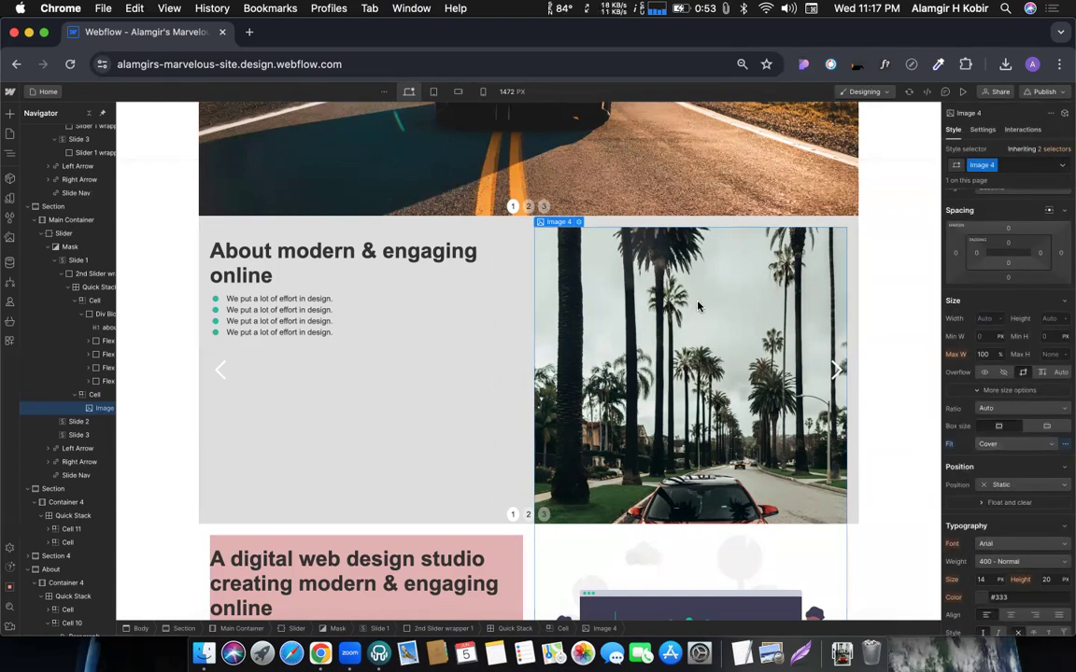
Step: Open the red car image's settings and try picking a replacement from the uploaded car photos
click(579, 222)
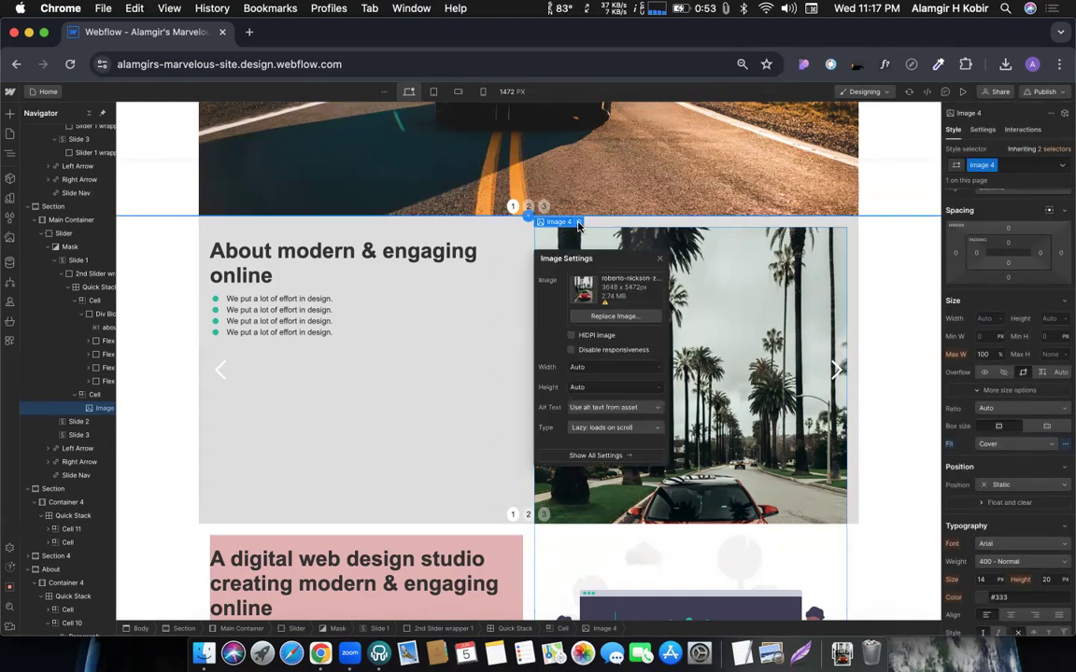
click(610, 318)
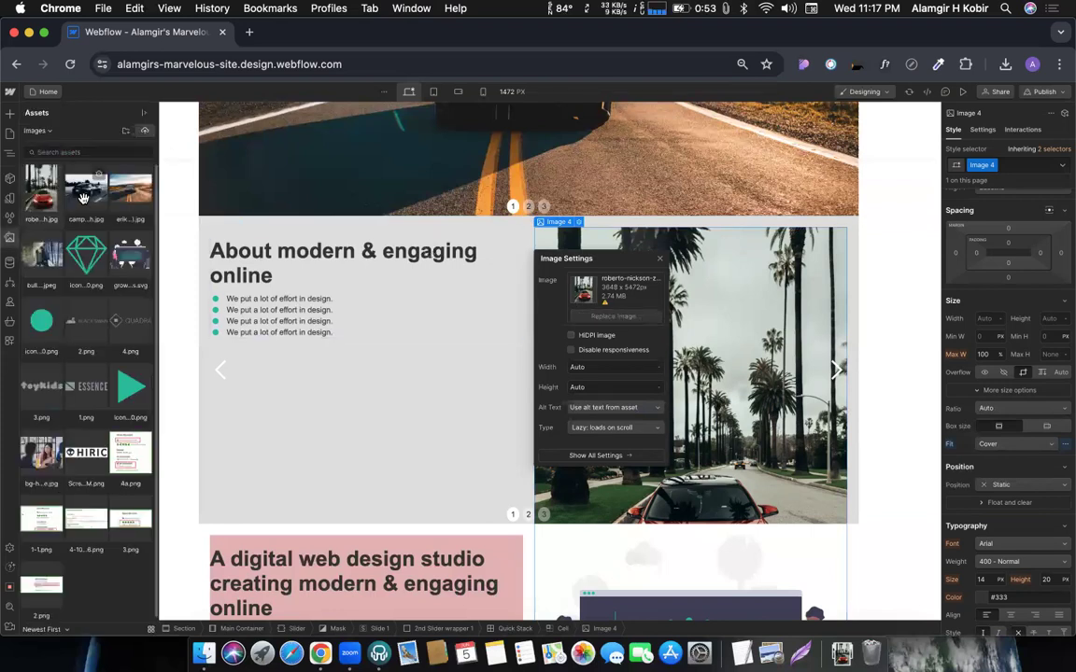
click(83, 198)
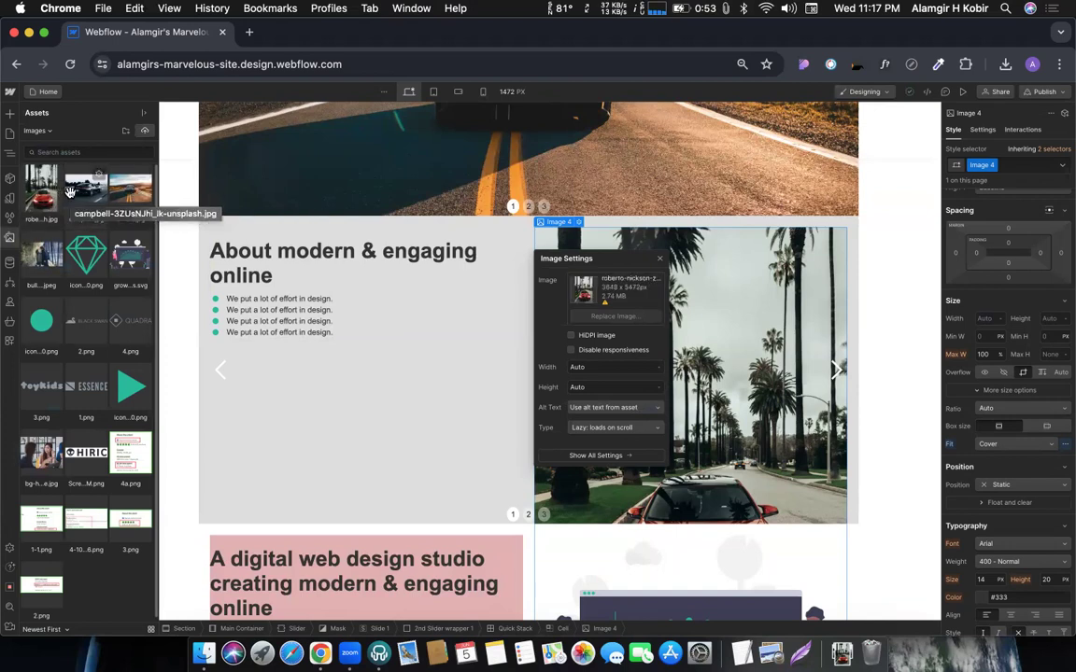
click(34, 189)
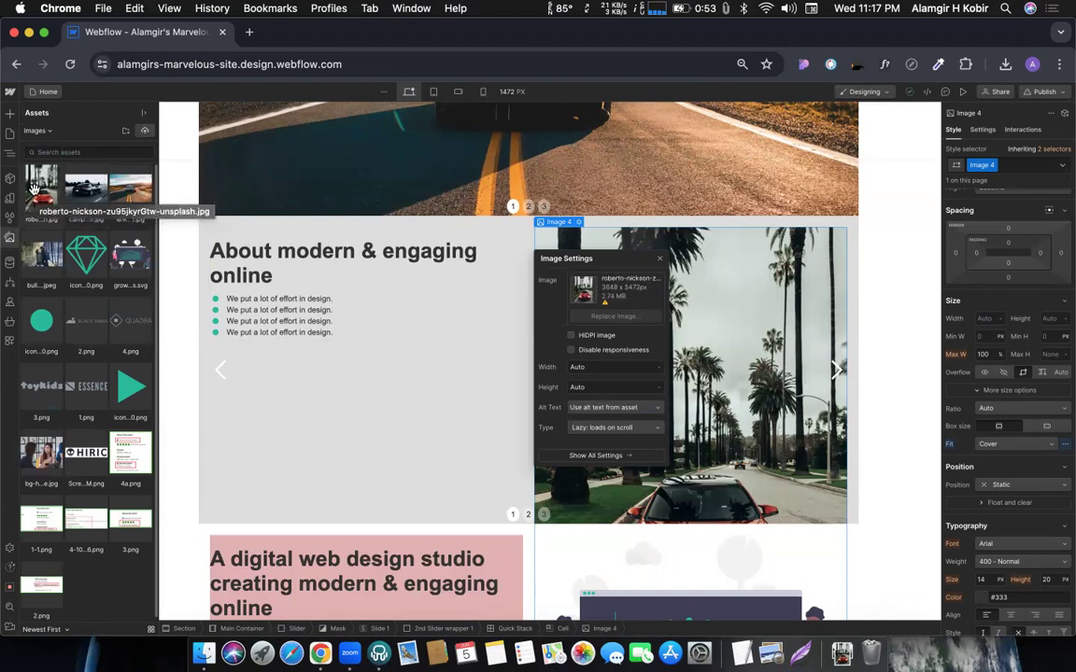
key(z)
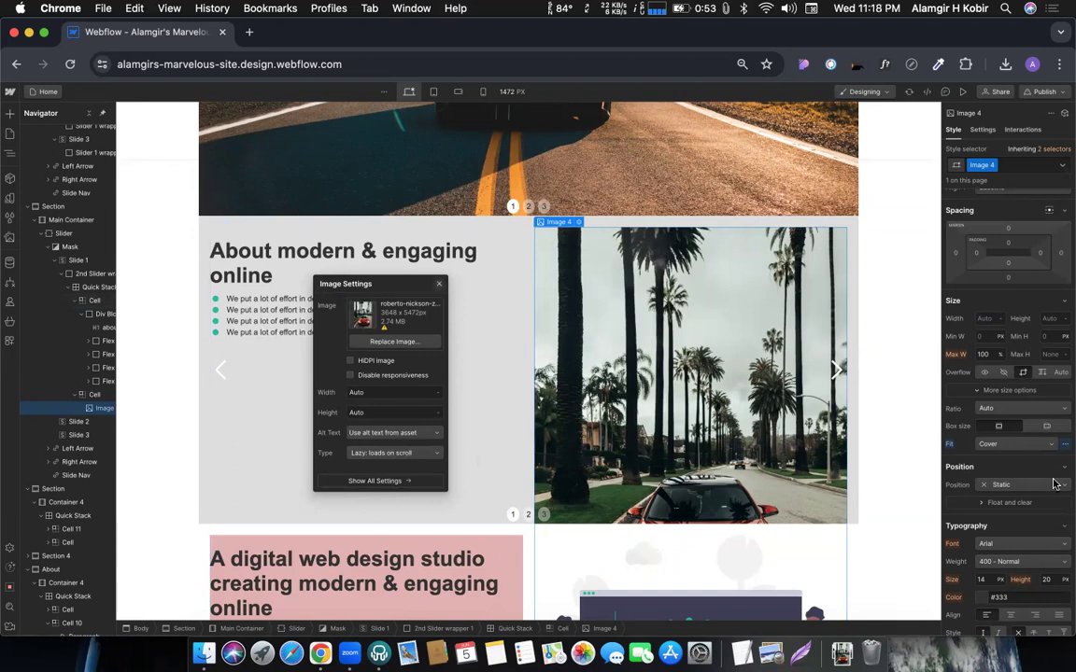
Step: Try a Custom aspect ratio on the red car image, and undo it
click(1017, 434)
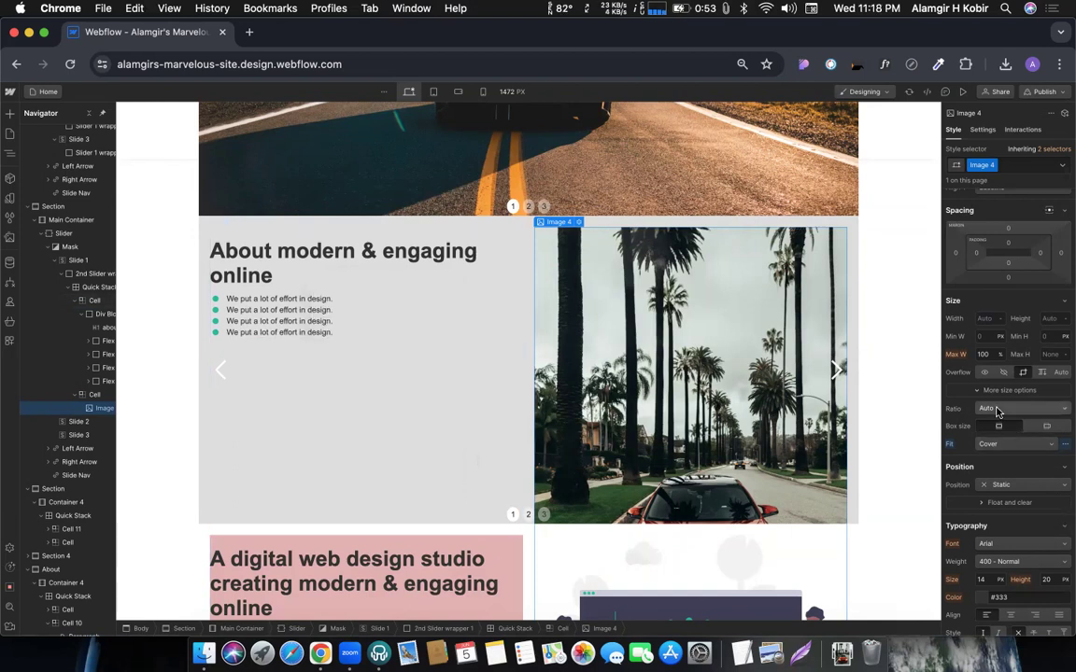
click(997, 412)
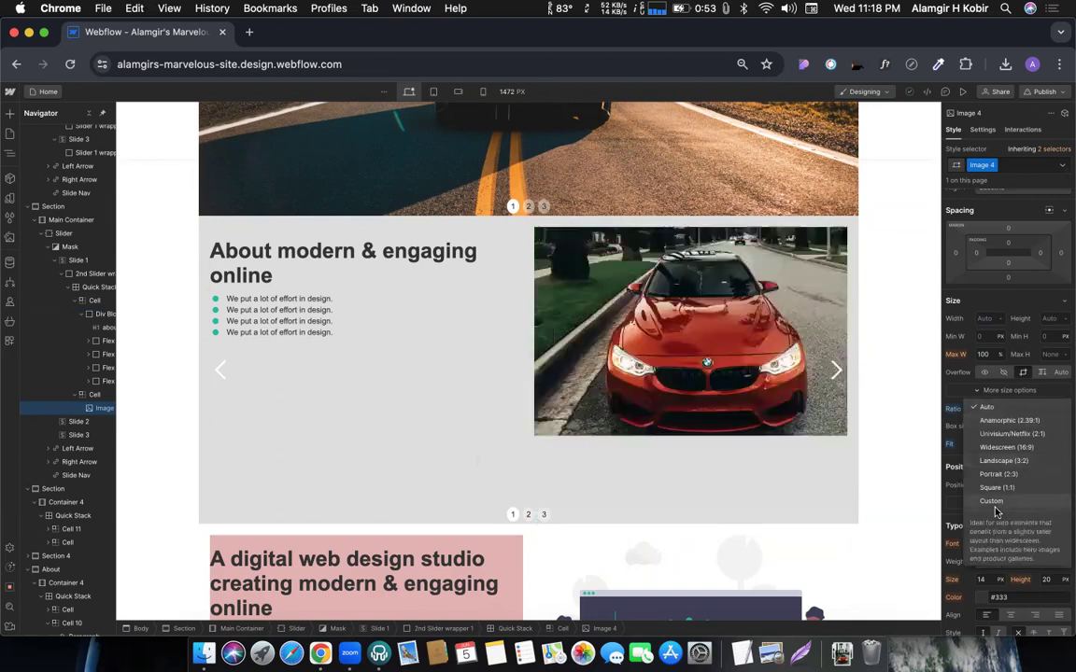
click(992, 506)
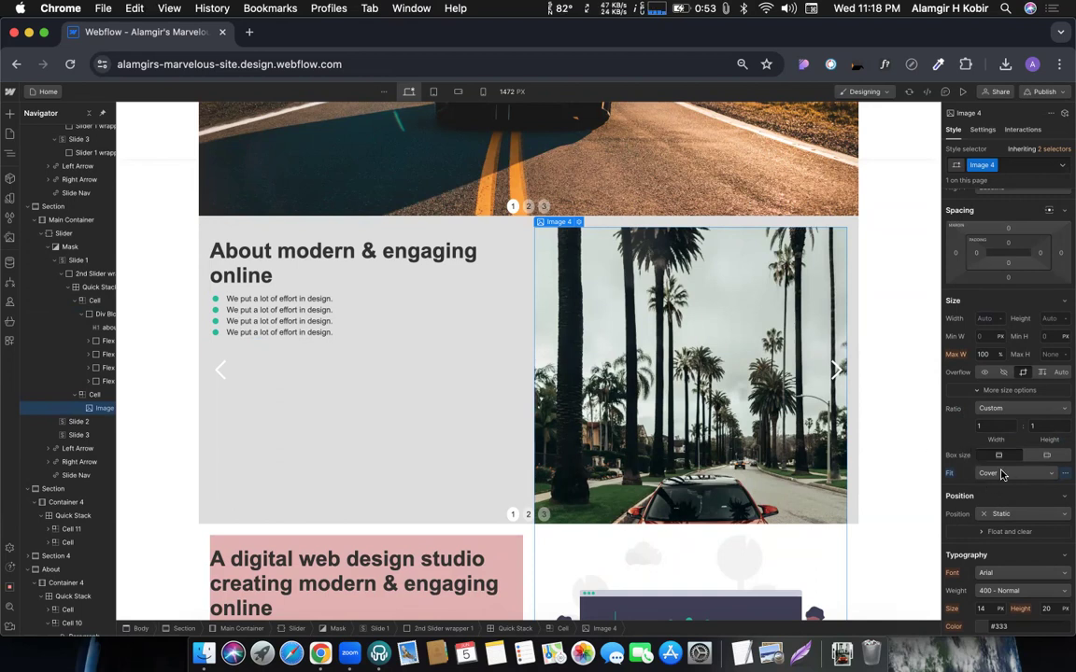
key(super+z)
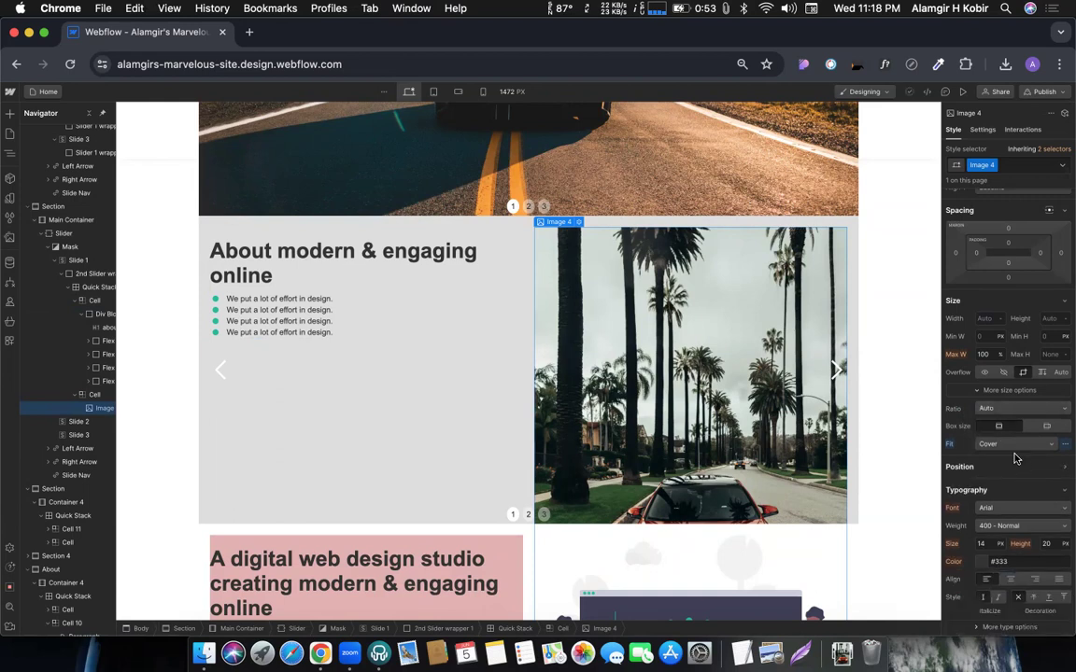
Step: Set the red car image's fit to Fill and try the top-left and centre fit positions
click(1007, 444)
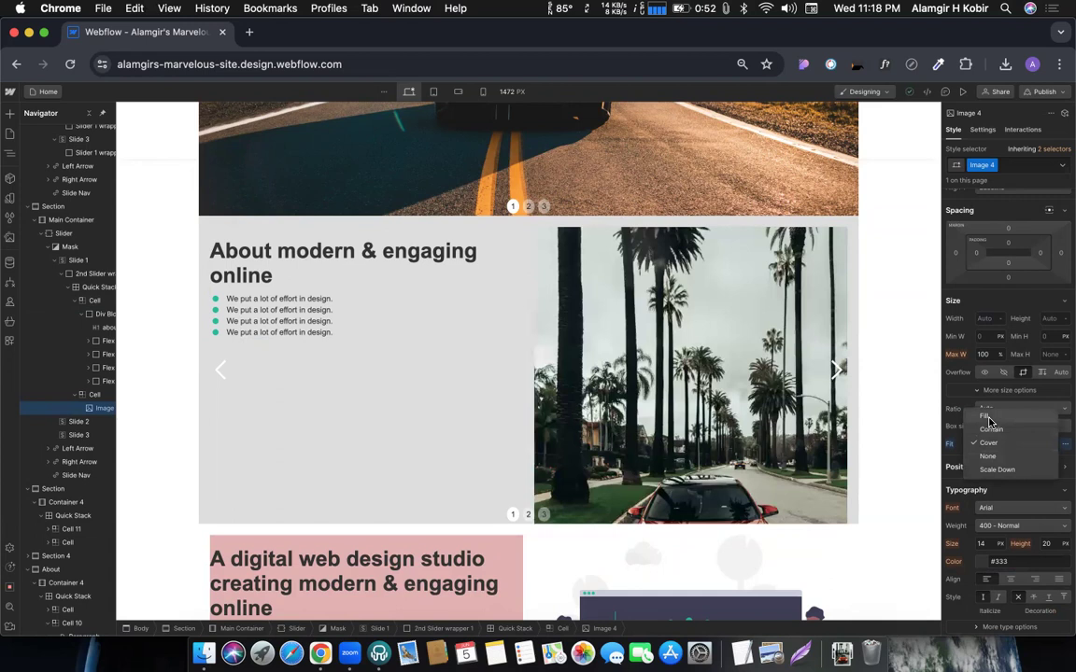
click(988, 417)
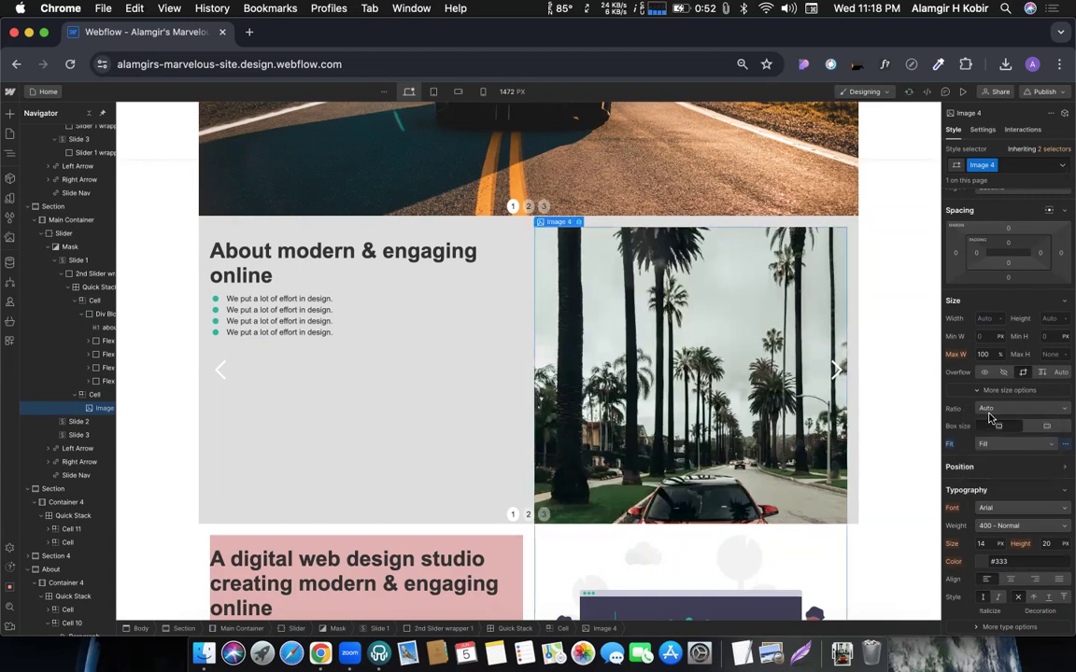
click(1065, 444)
click(1048, 476)
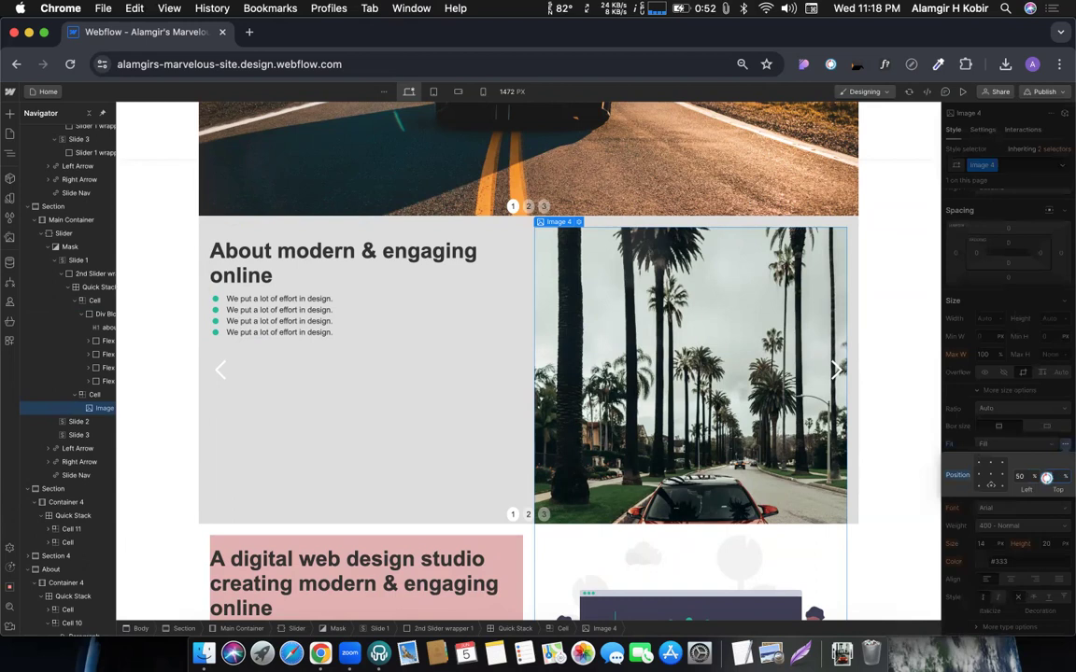
click(980, 464)
click(991, 475)
click(999, 448)
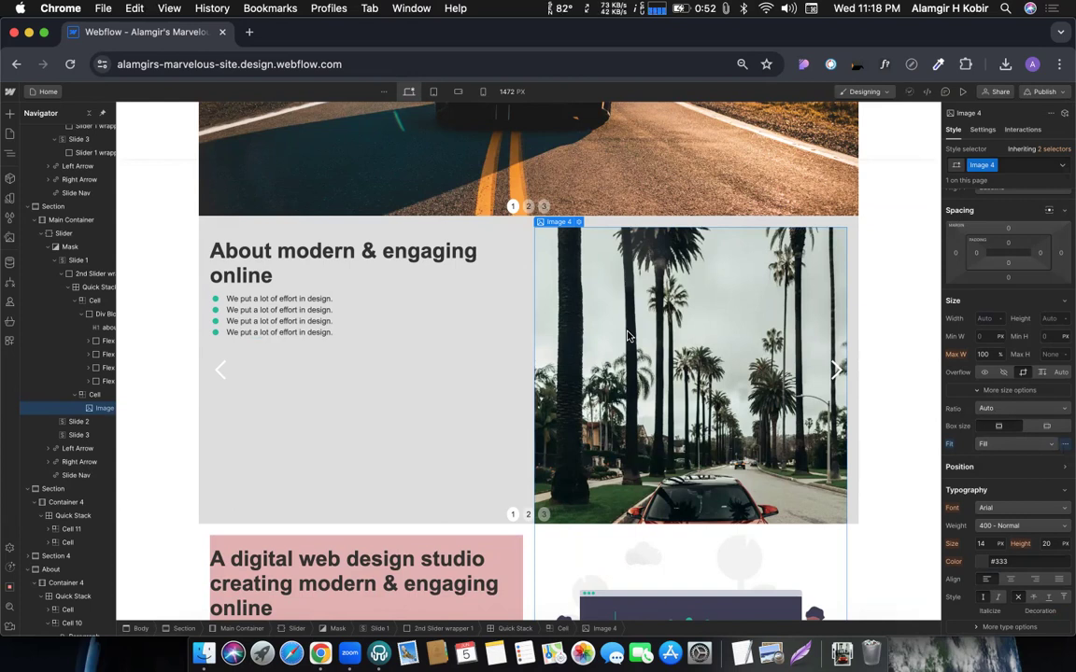
Step: Delete the red car image from the slide's second Quick Stack cell and select the emptied cell
key(Delete)
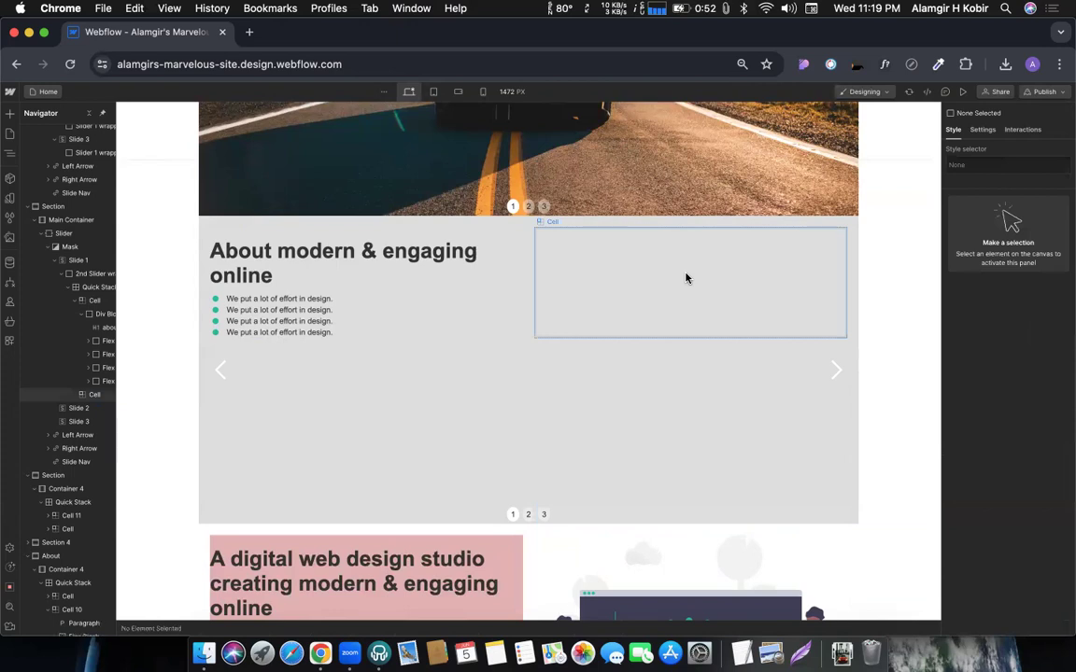
click(637, 298)
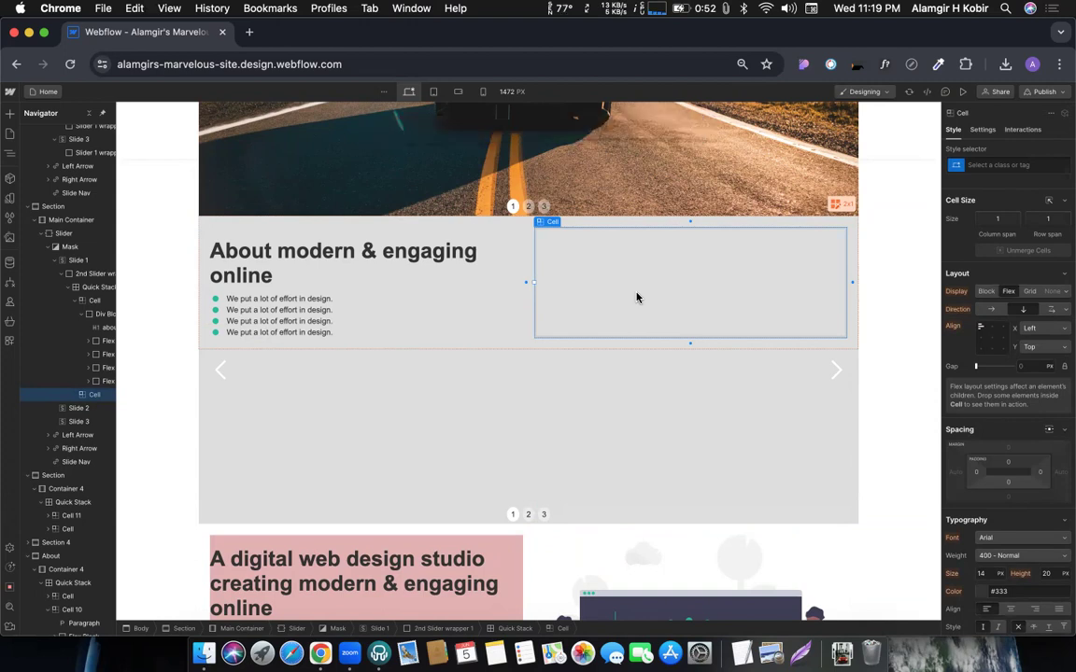
key(d)
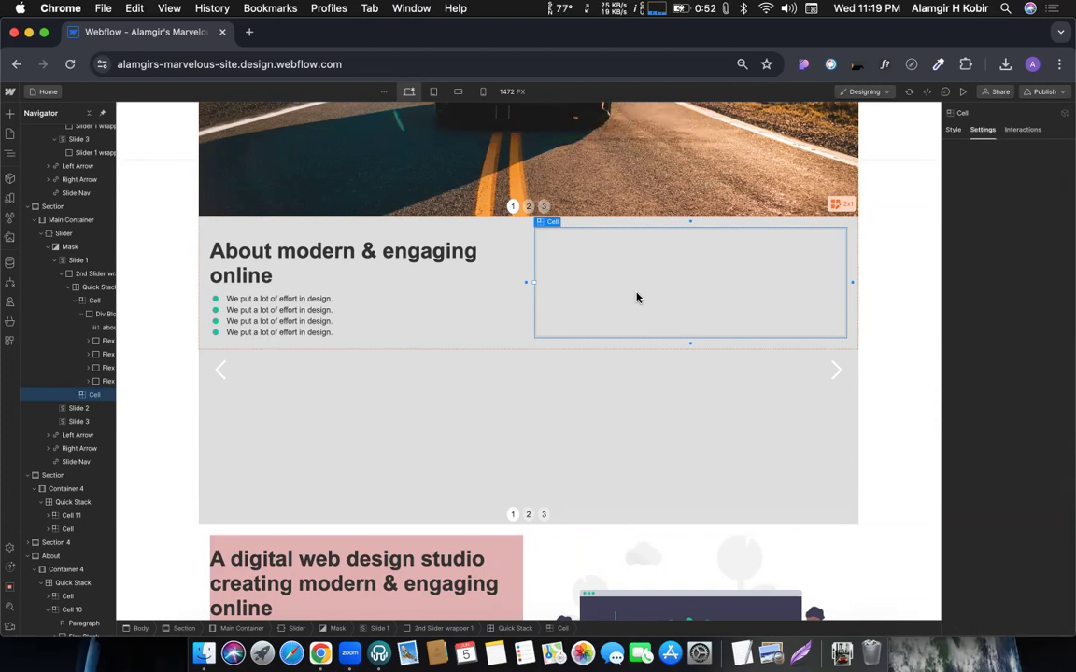
key(v)
key(super+k)
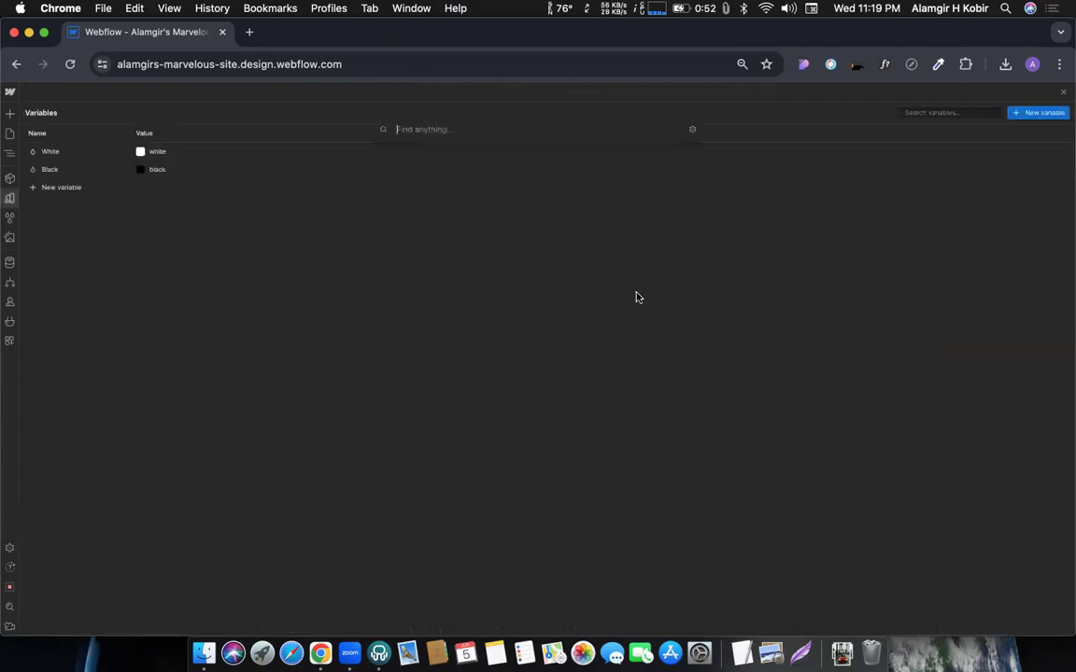
key(Escape)
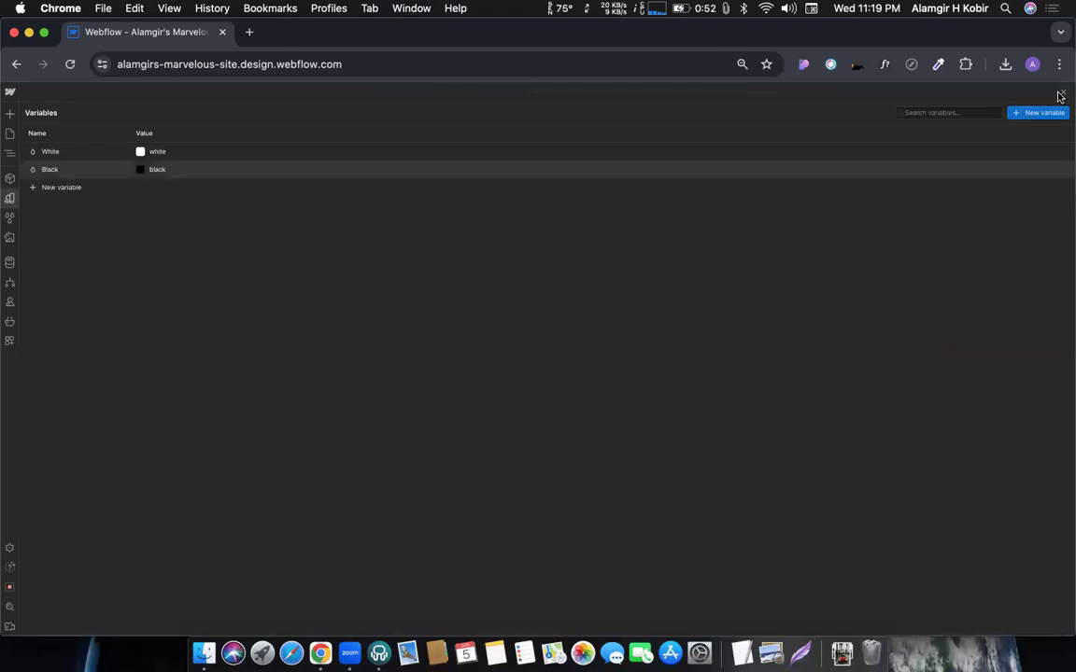
click(1061, 94)
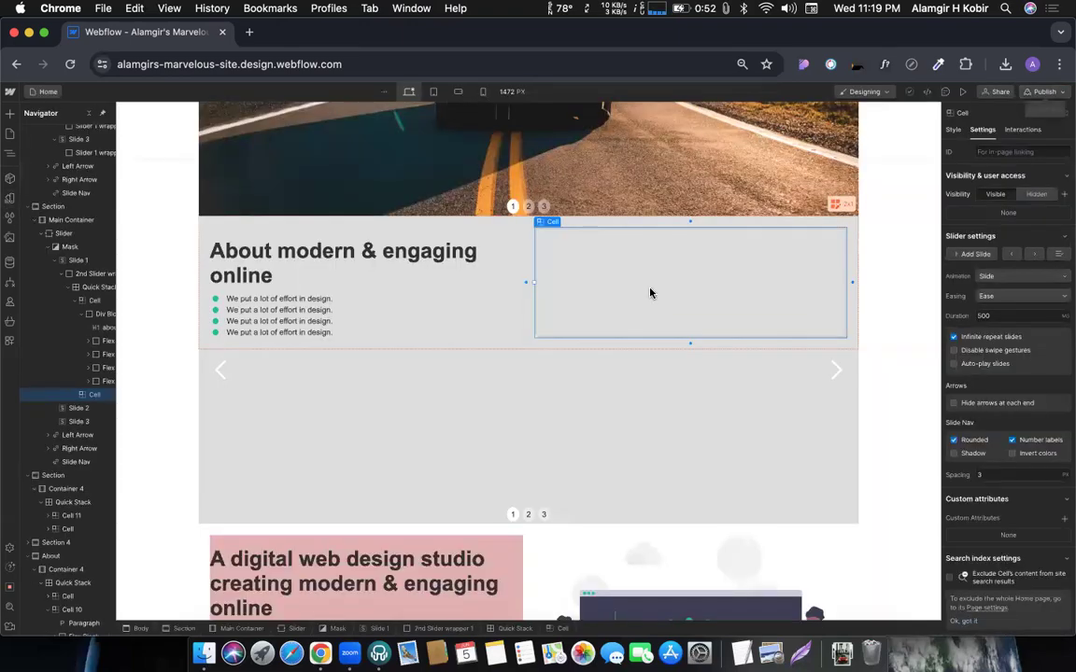
Step: Add a Div Block inside the slide's second Quick Stack cell
key(super+e)
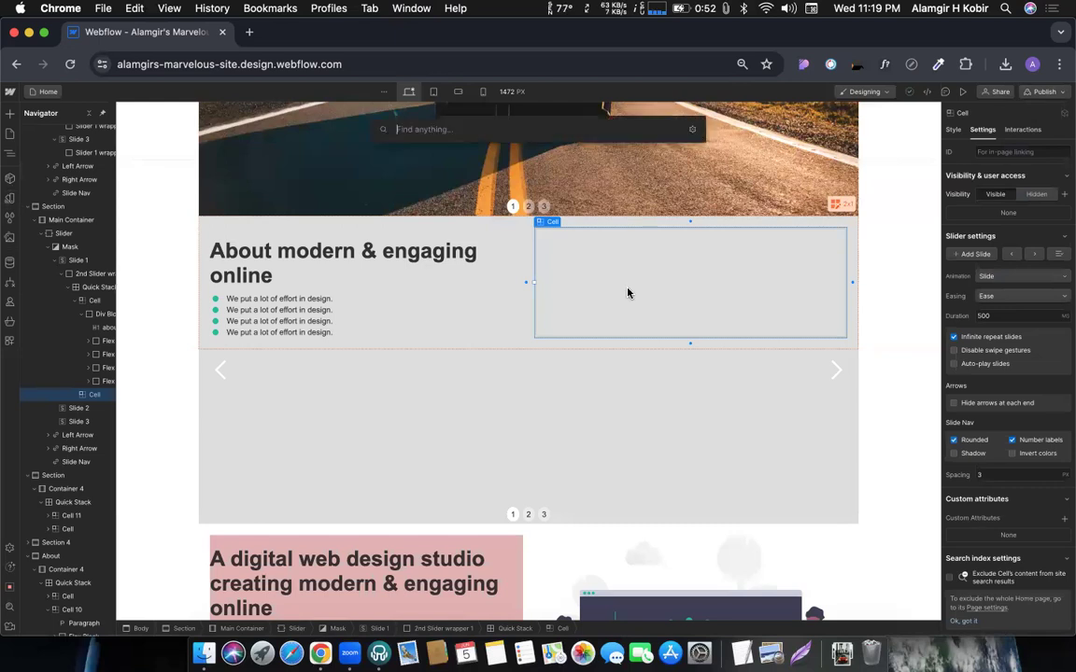
text(div)
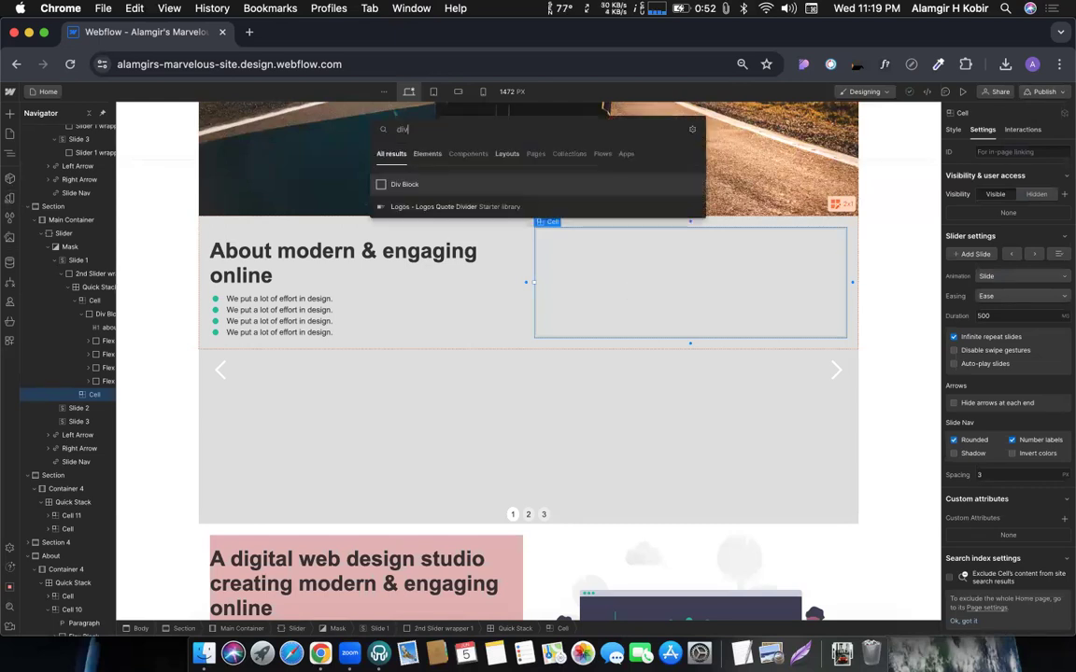
key(Return)
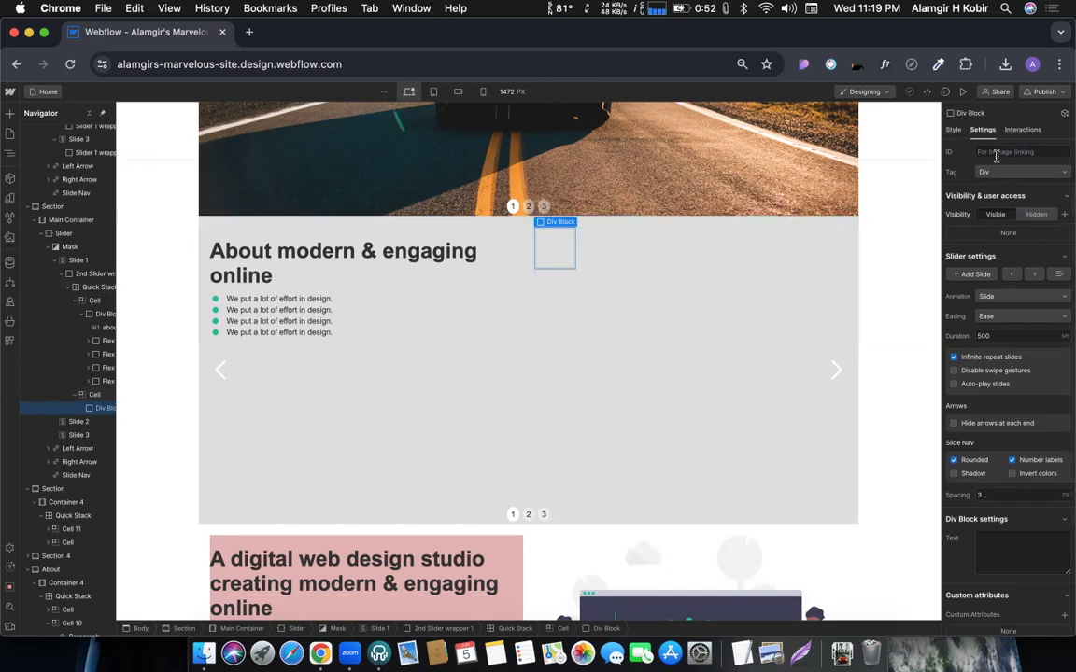
Step: Give the new div block the class name "slider right img"
key(s)
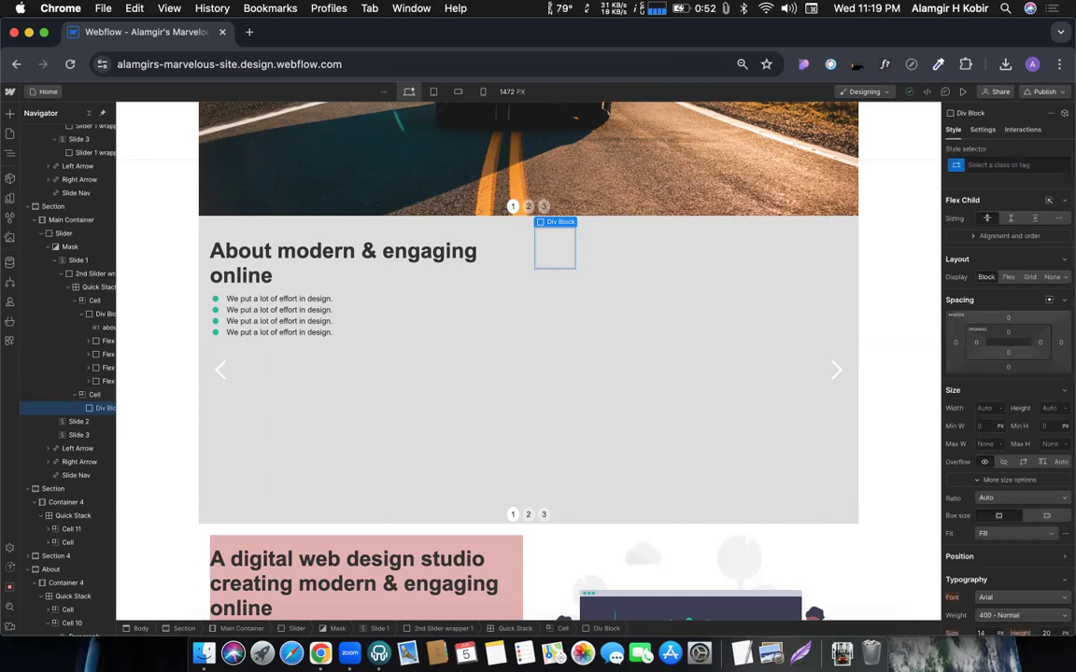
click(1005, 164)
text(er right )
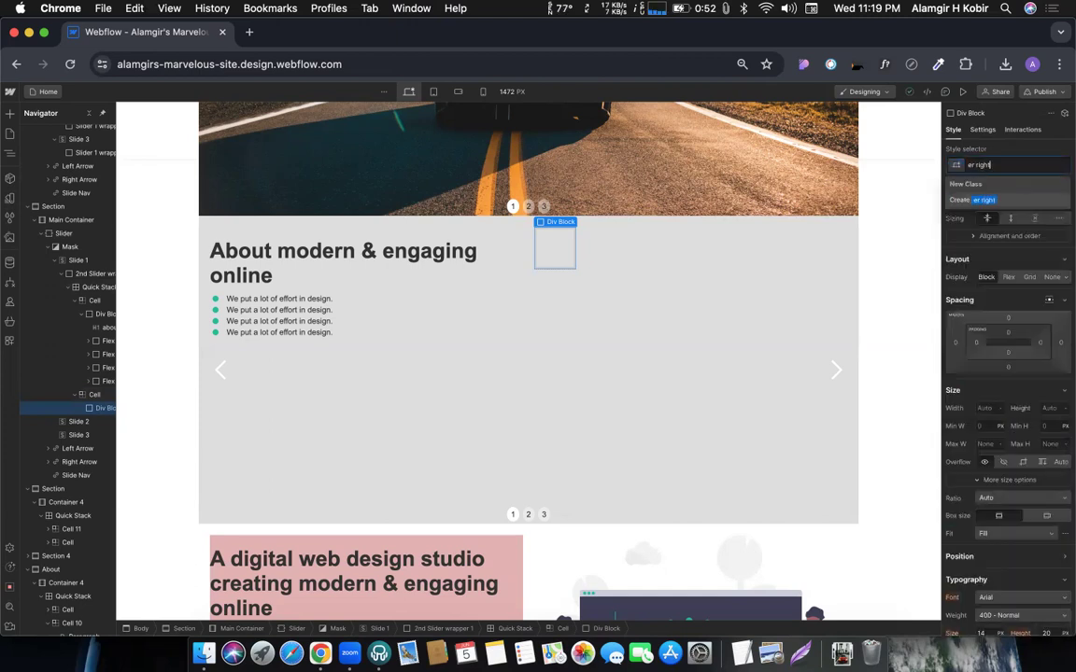
text(img)
key(Return)
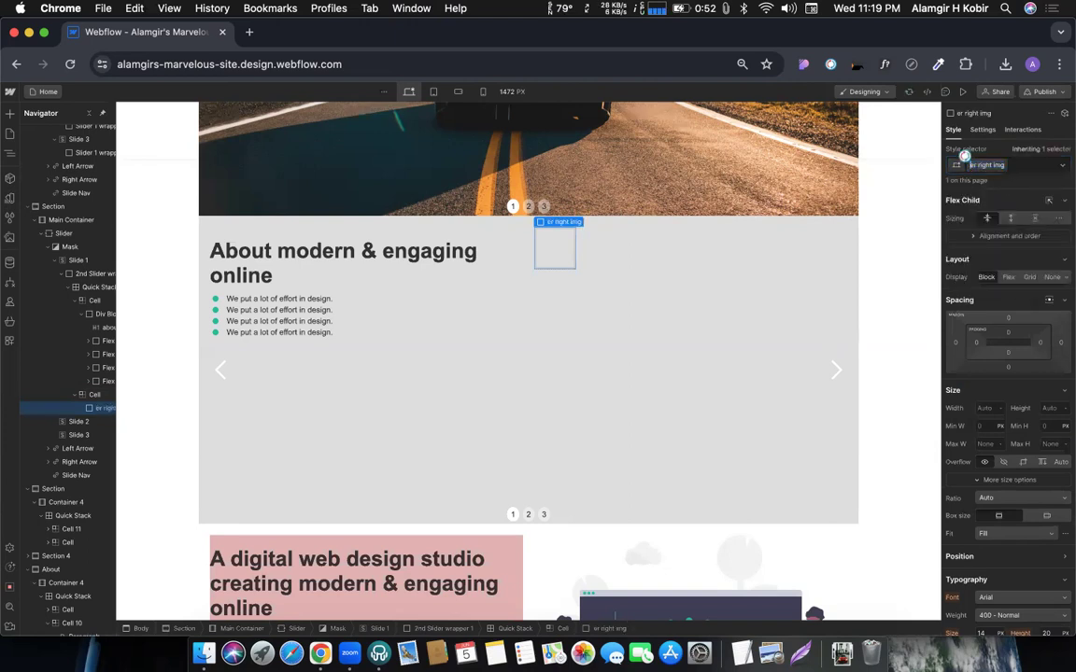
text(slid)
key(Return)
scroll(990, 393, down, 1)
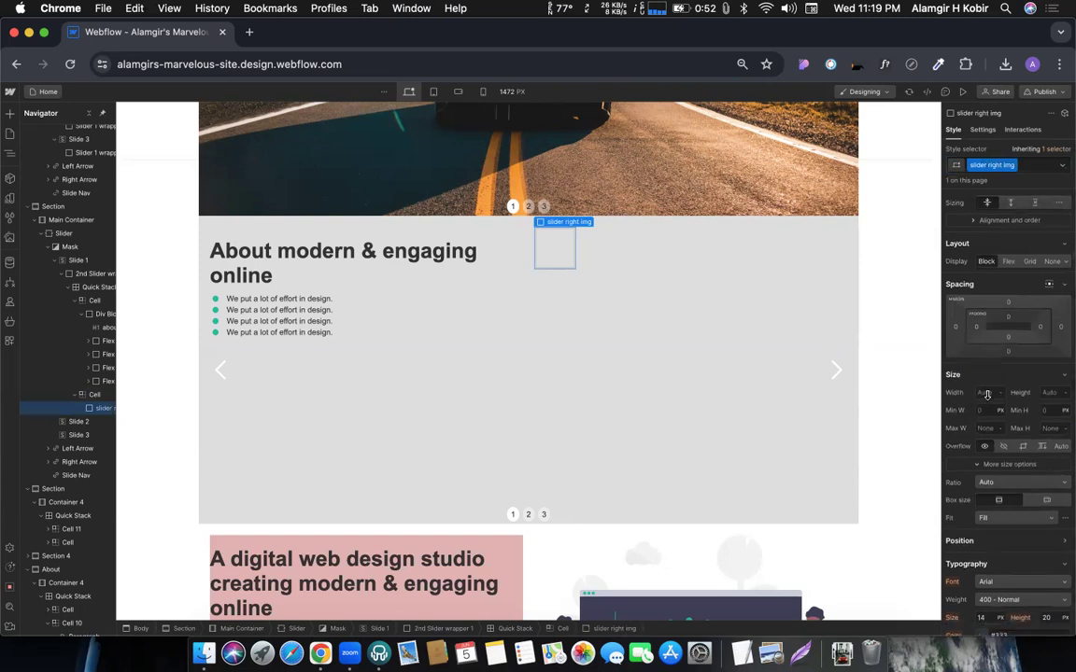
Step: Set the "slider right img" div's width and height to 100%
click(987, 394)
text(100%)
key(Return)
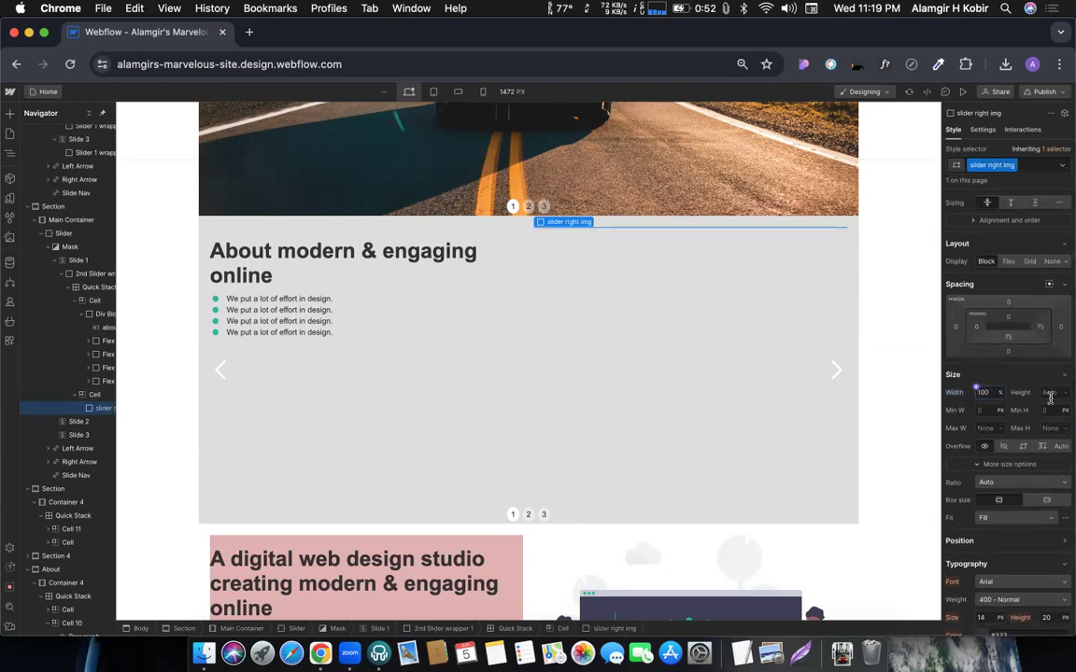
click(1050, 398)
text(100)
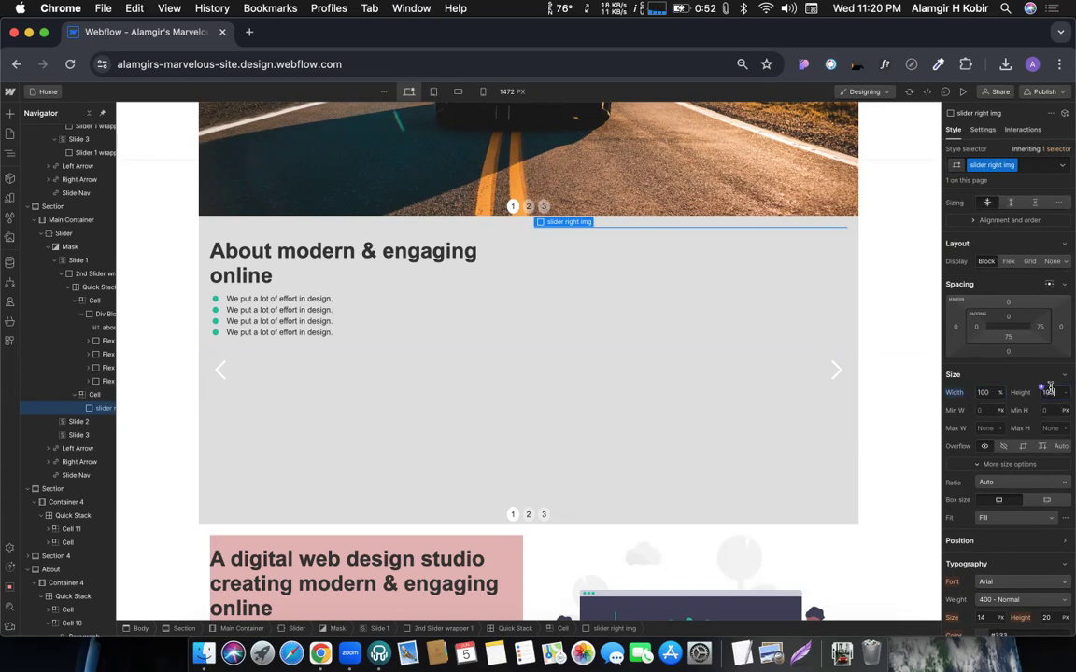
key(Return)
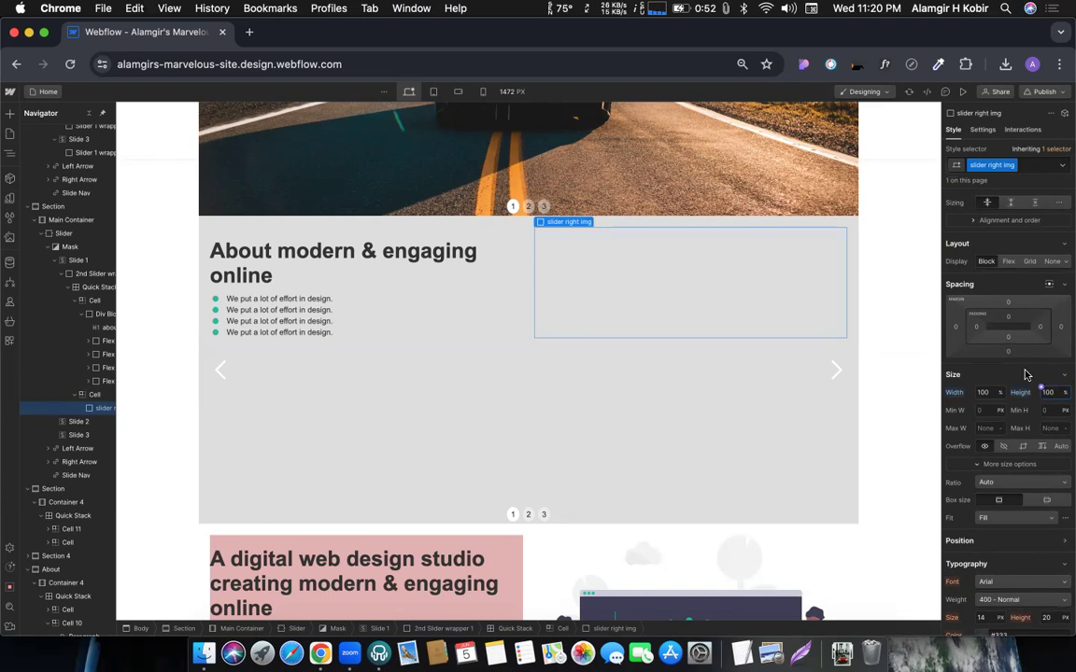
Step: Add a background image to the "slider right img" div using the red car photo from the assets
click(1029, 377)
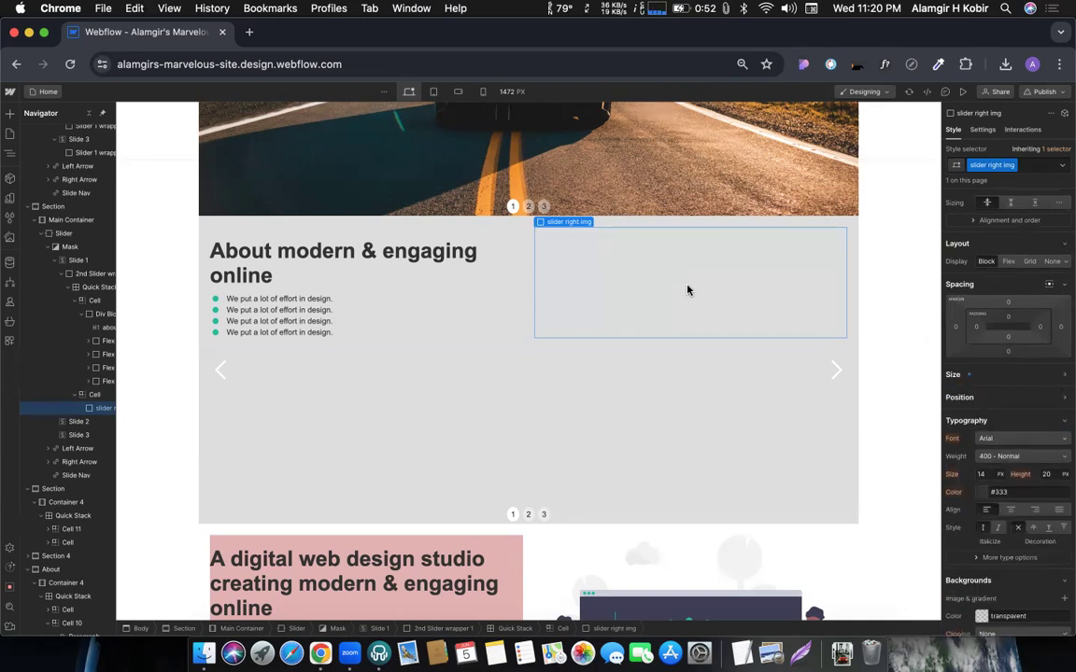
click(991, 379)
scroll(991, 430, down, 5)
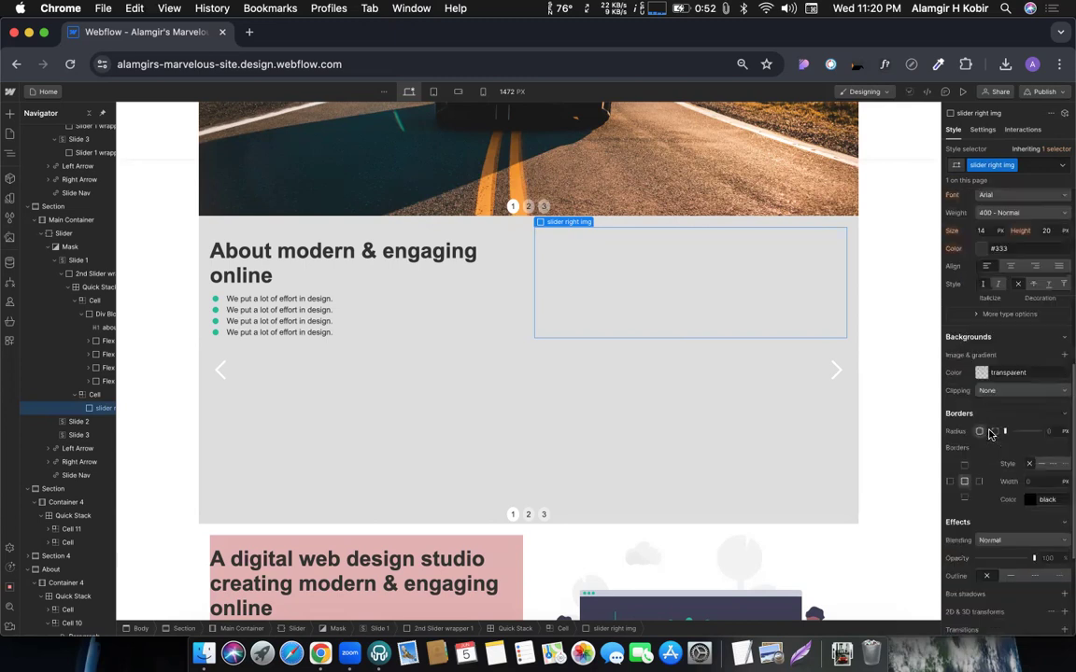
scroll(991, 433, down, 2)
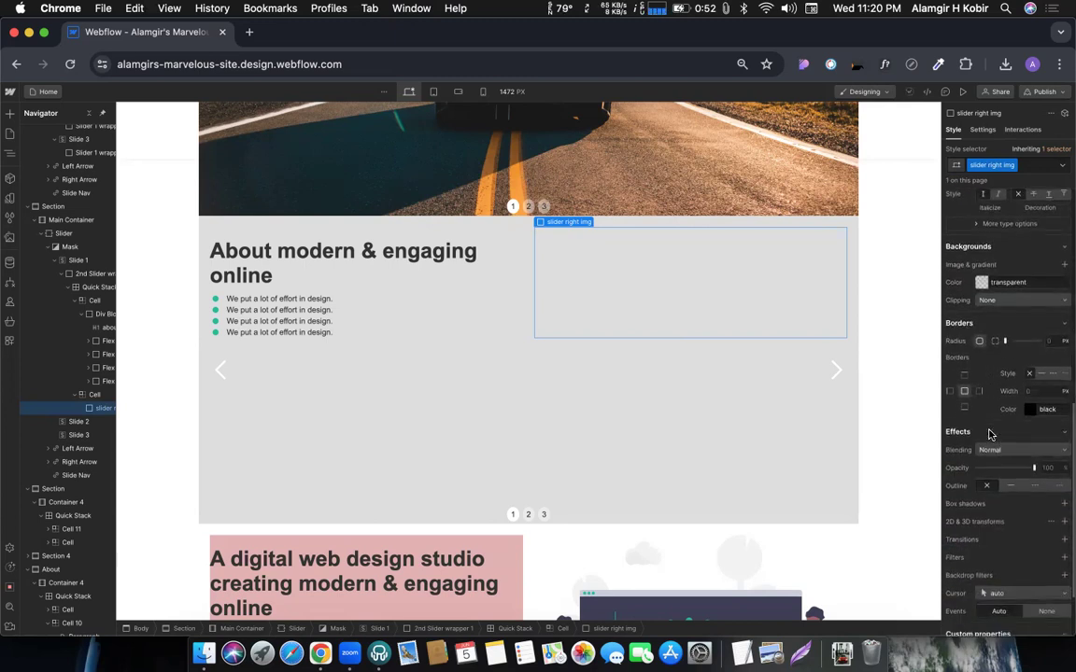
click(1066, 265)
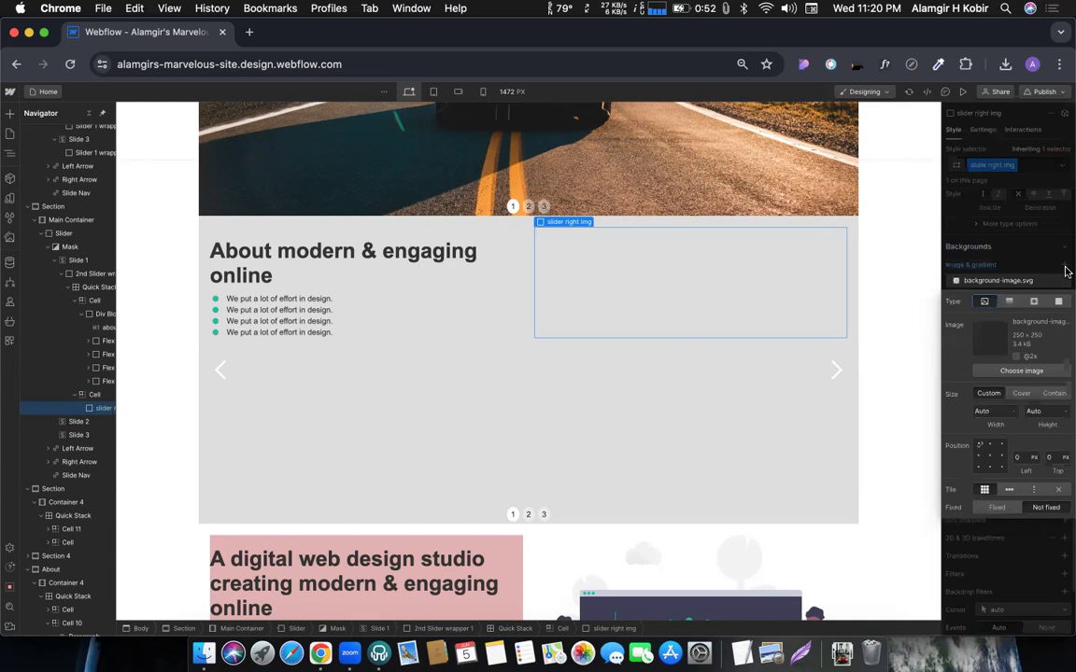
click(1014, 374)
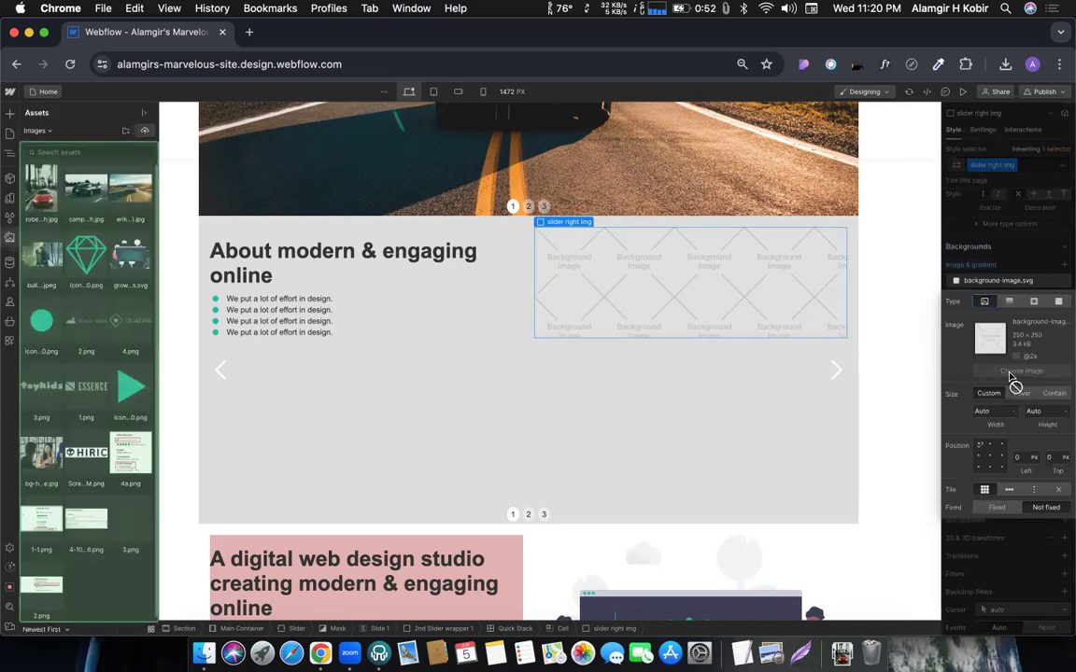
click(40, 200)
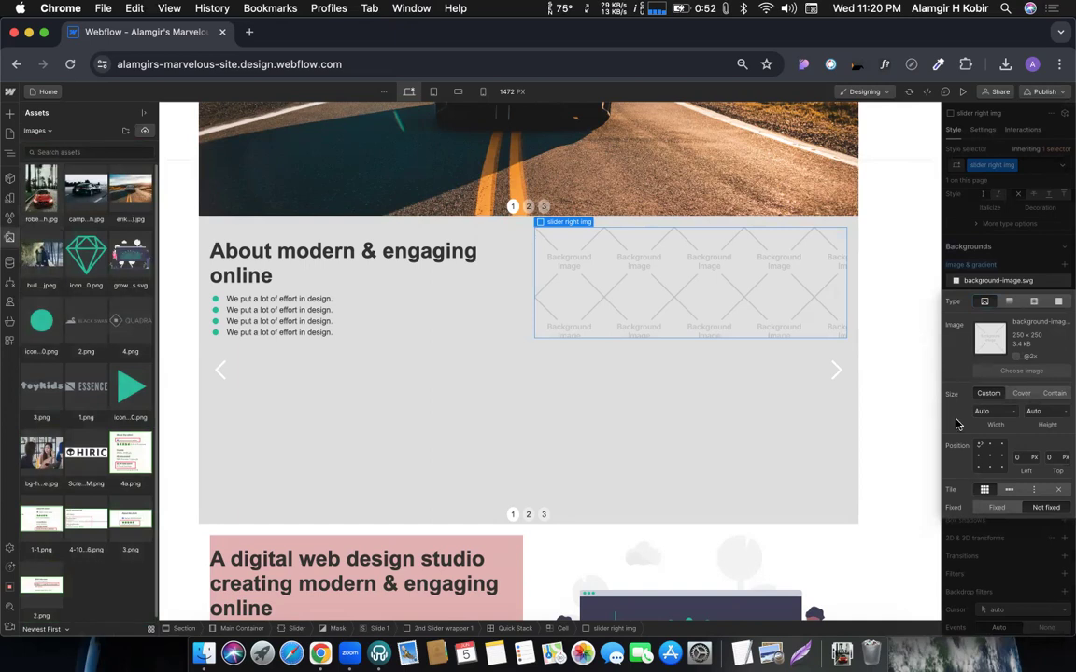
Step: Set the red car background's size to Cover and its position to bottom centre, 50% left and 100% top
click(1023, 393)
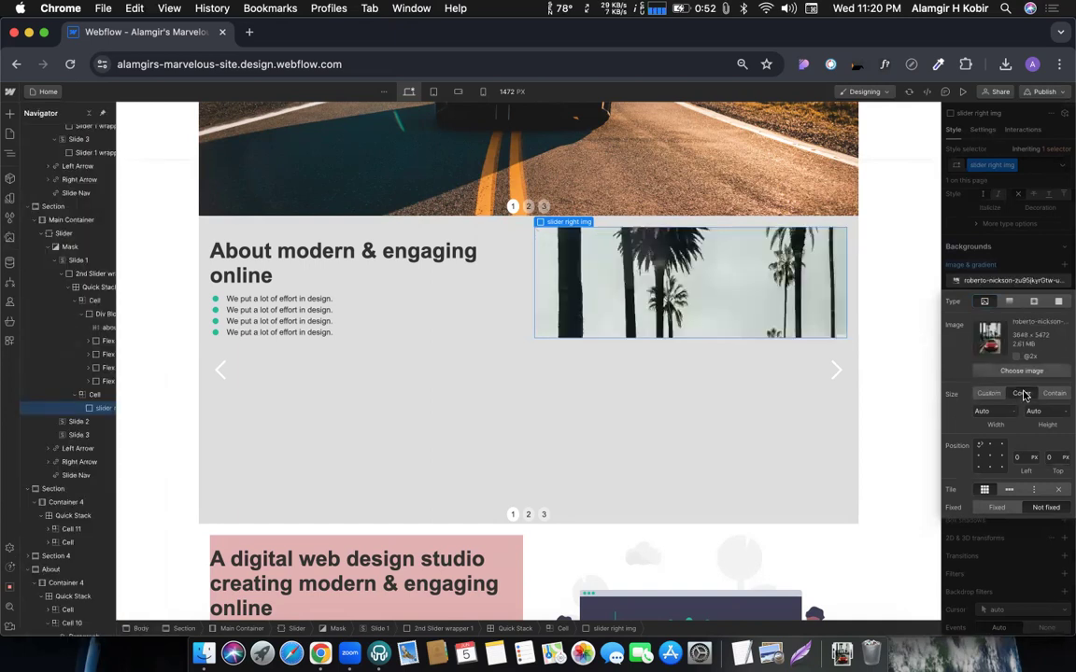
click(991, 456)
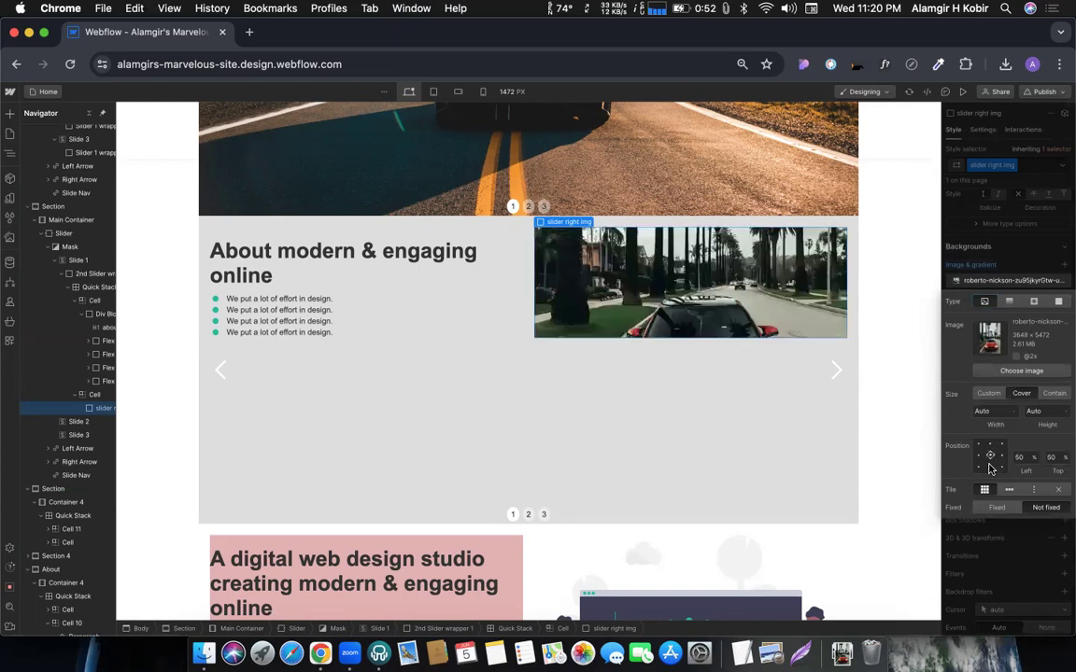
click(990, 468)
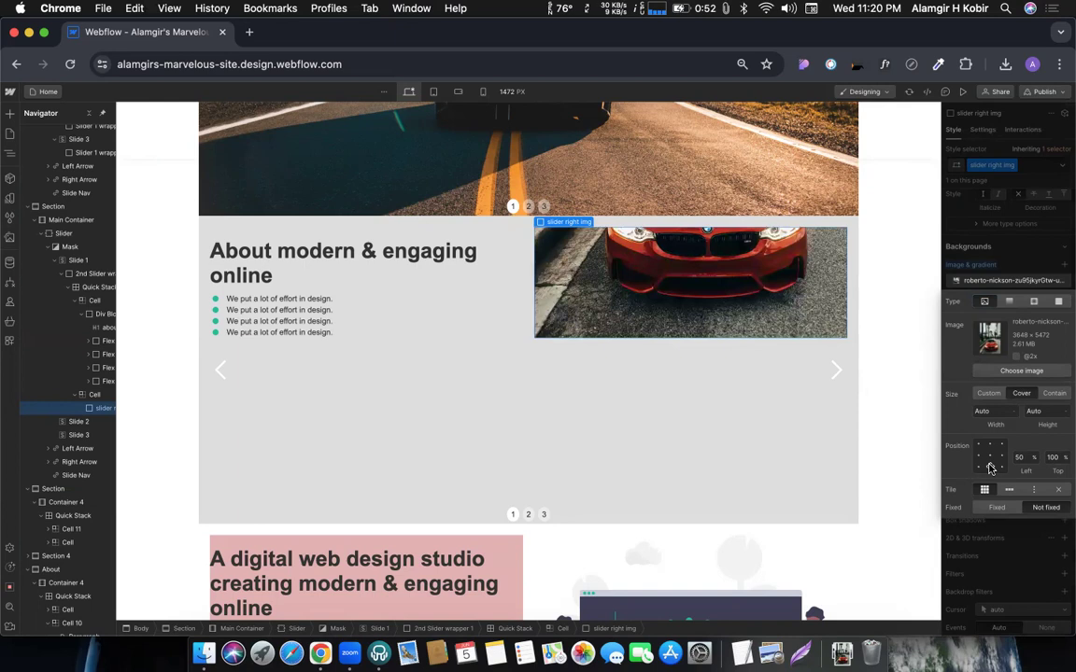
Step: Set the slide's Quick Stack height to 100% and align its text cell's content left and vertically centred
click(521, 343)
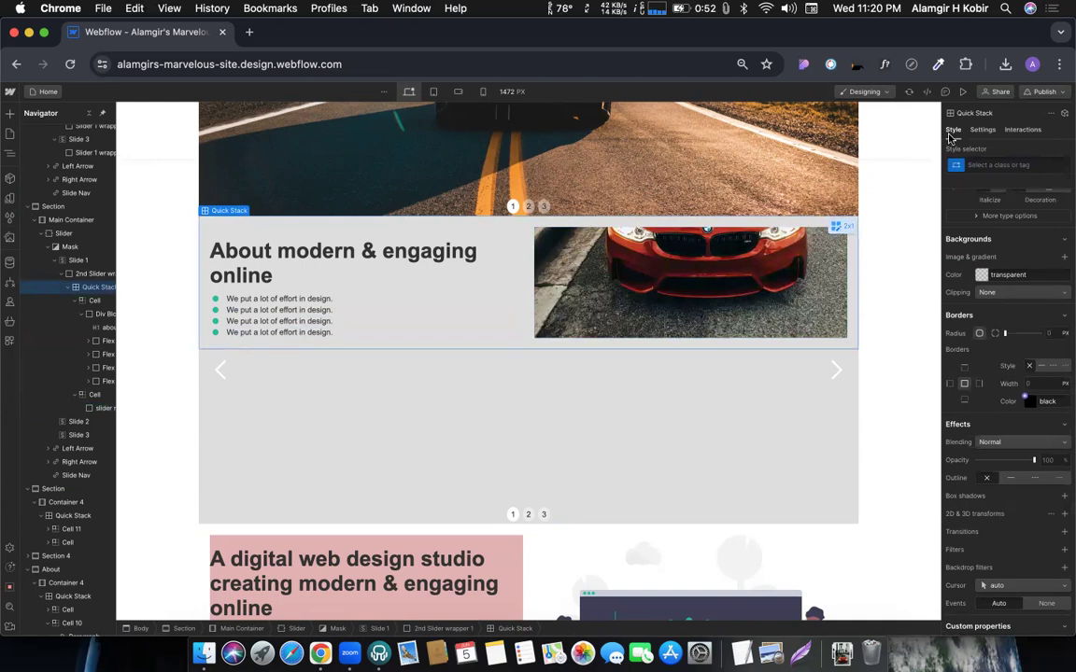
scroll(1020, 254, up, 10)
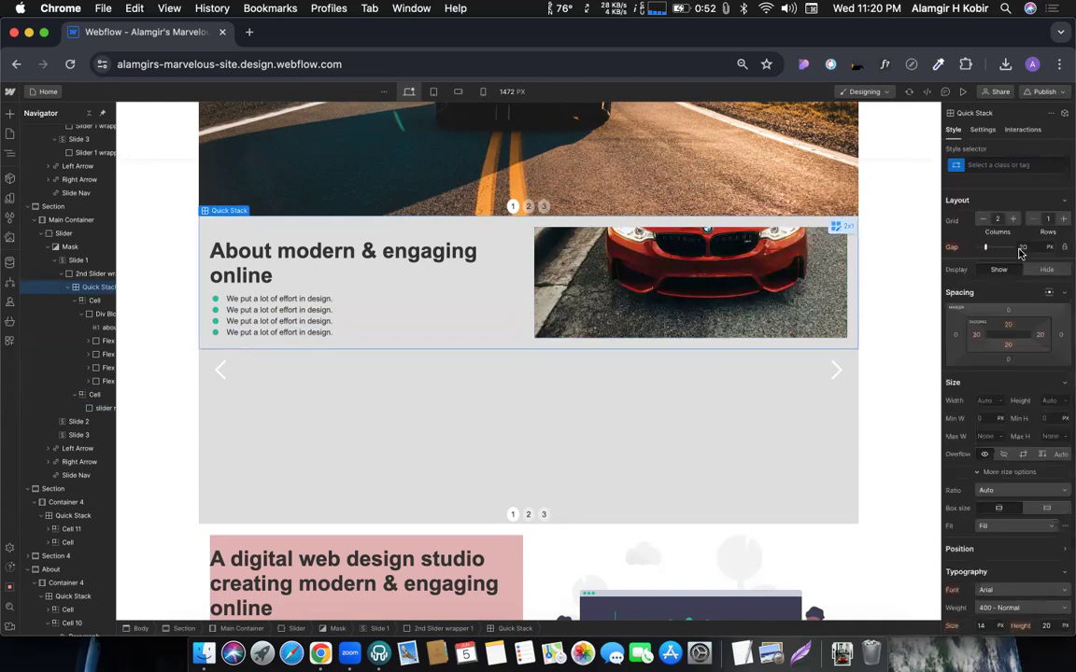
click(1049, 397)
text(100%)
key(Return)
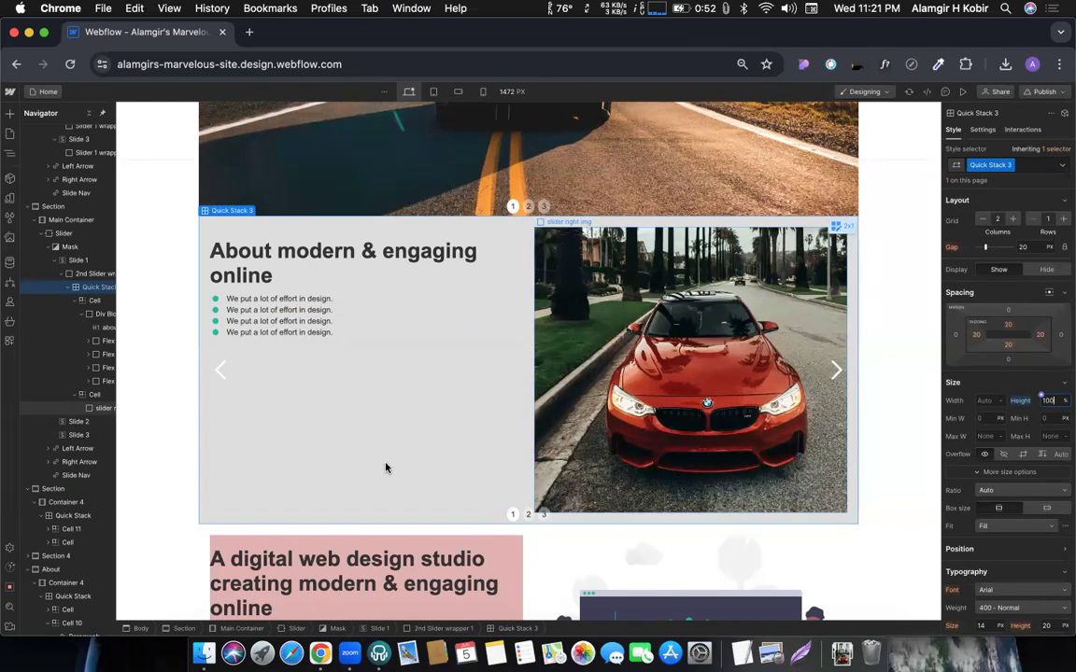
click(332, 379)
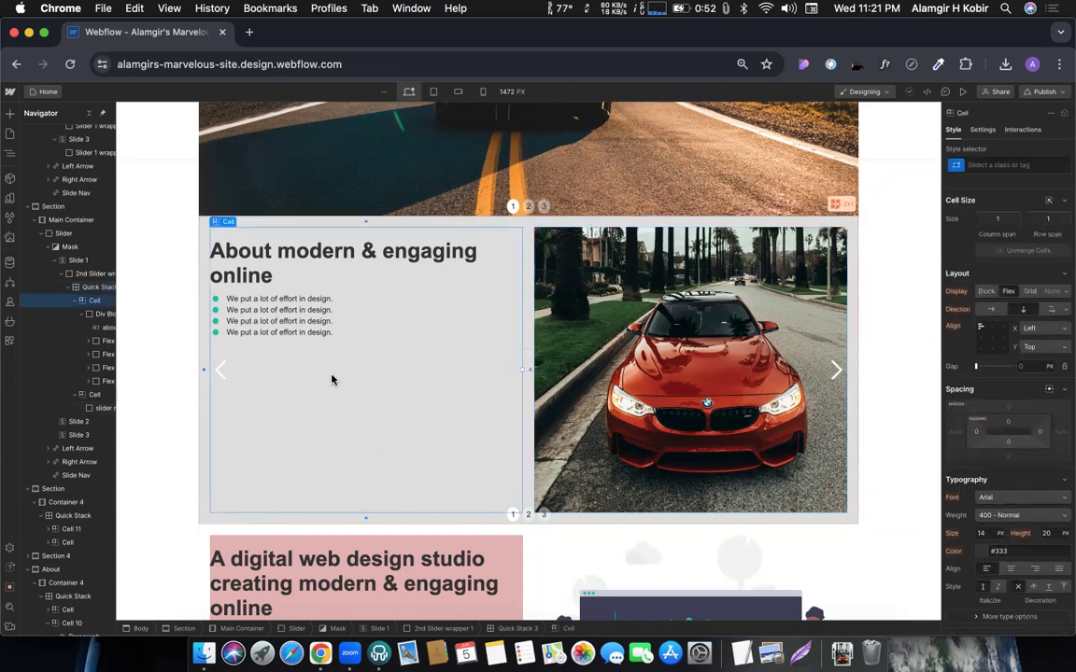
click(980, 344)
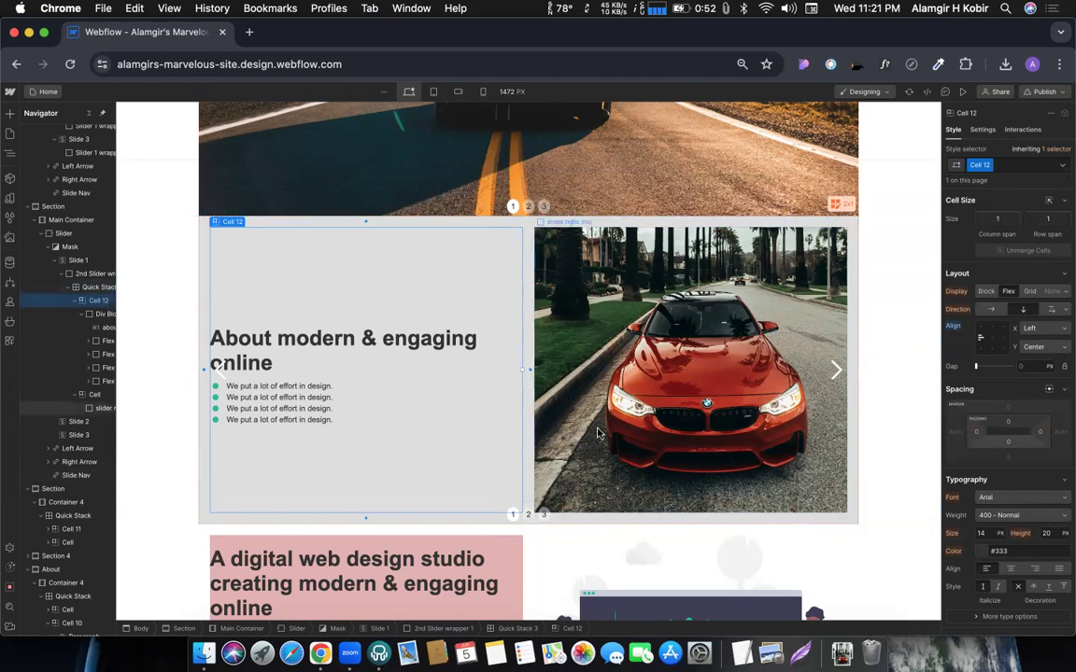
Step: Copy the "2nd Slider wrapper 1" div from Slide 1 and paste it into Slide 2 and Slide 3
click(86, 285)
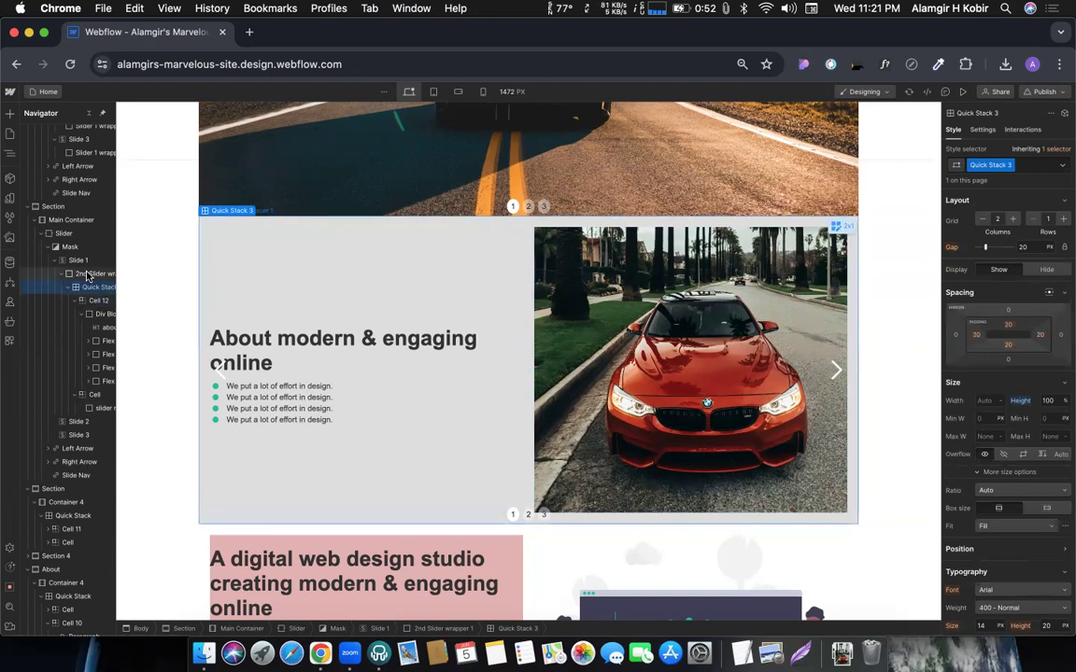
click(85, 275)
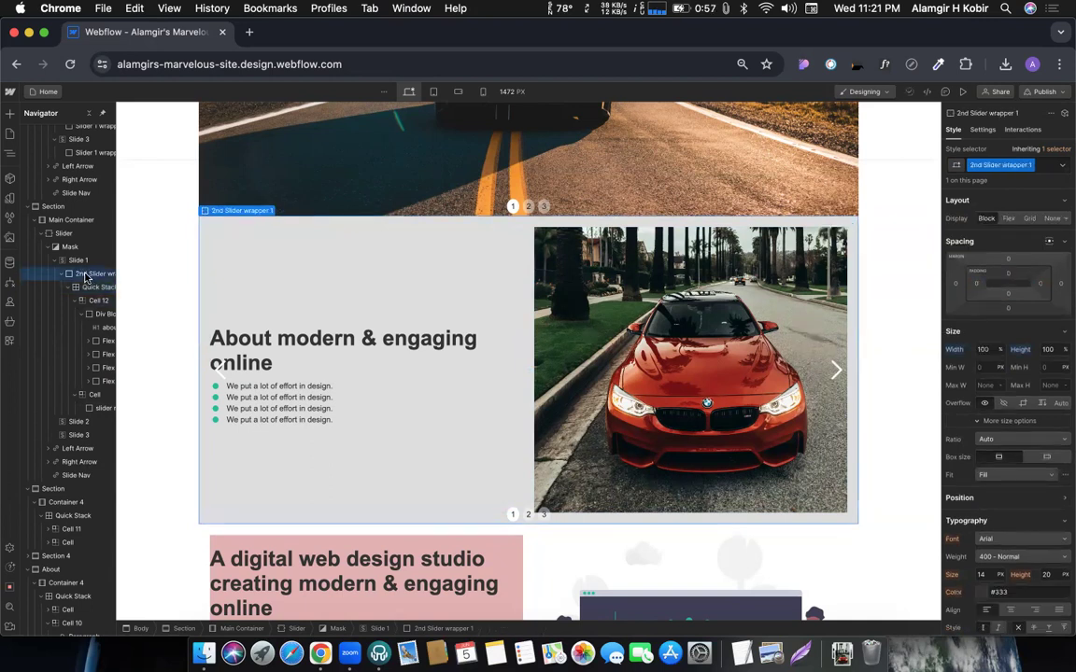
click(68, 422)
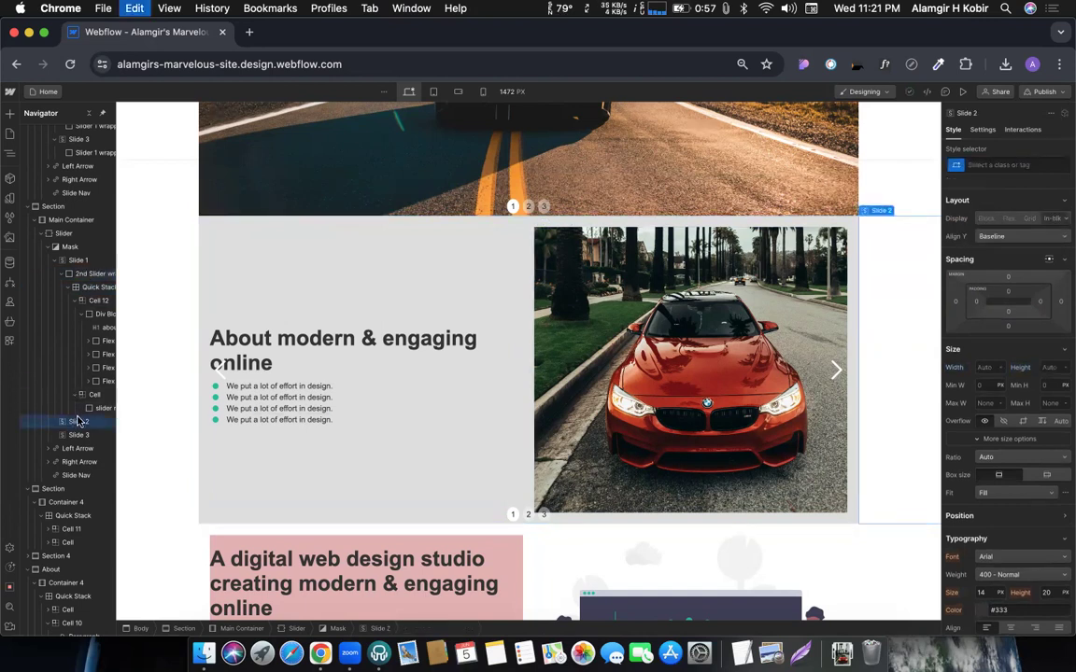
click(80, 448)
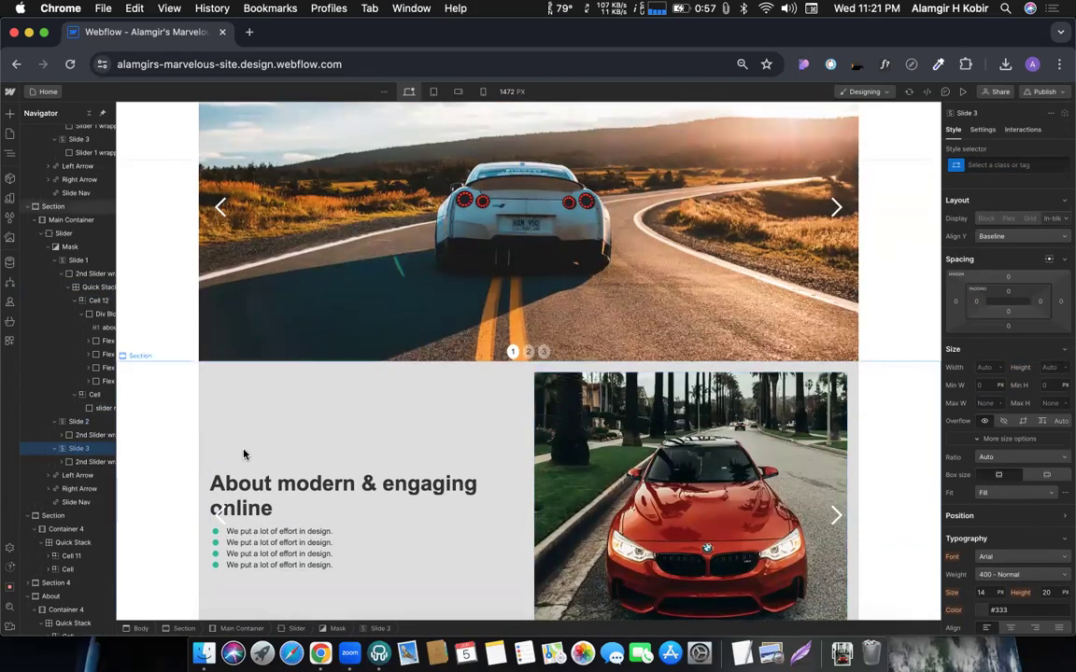
Step: Preview the second slider's slides 2, 3 and 1 through its slide navigation
scroll(276, 447, down, 3)
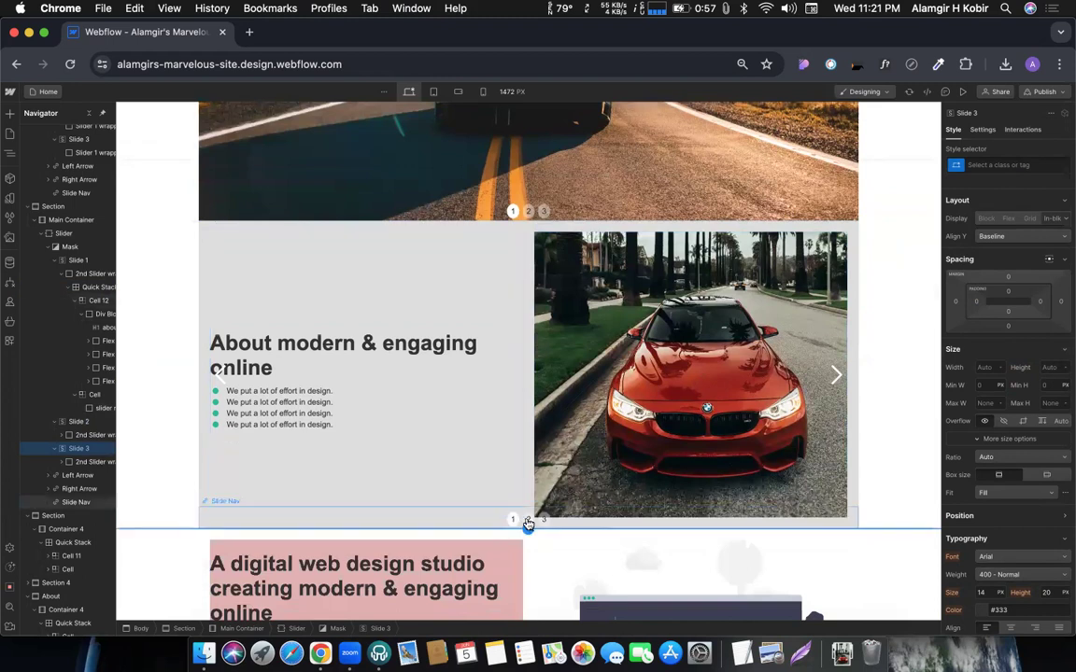
click(527, 521)
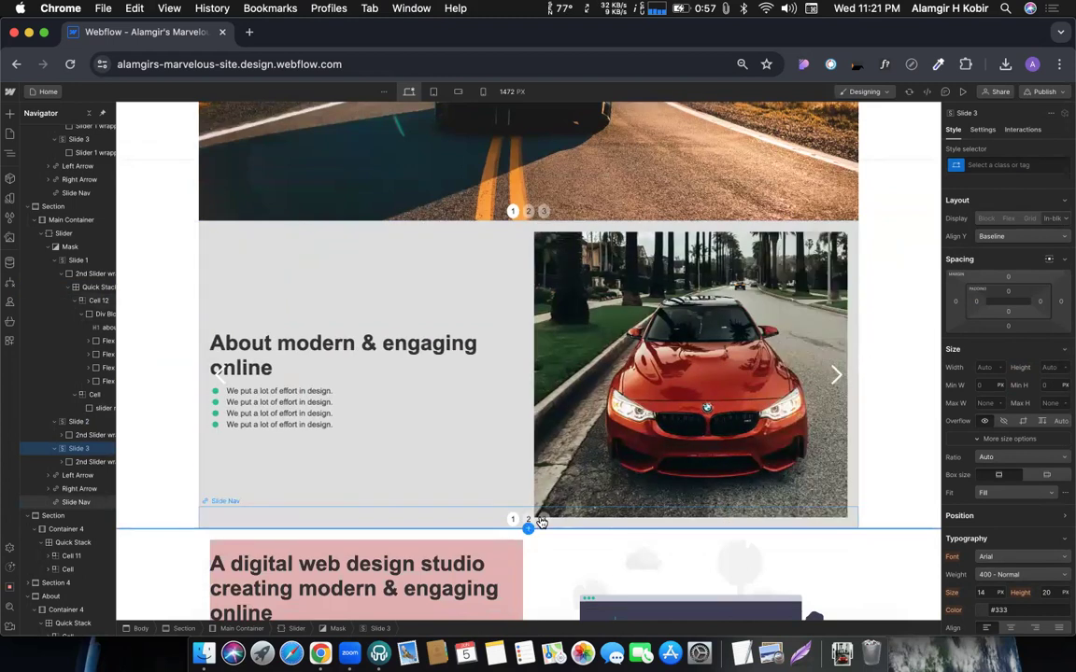
click(542, 523)
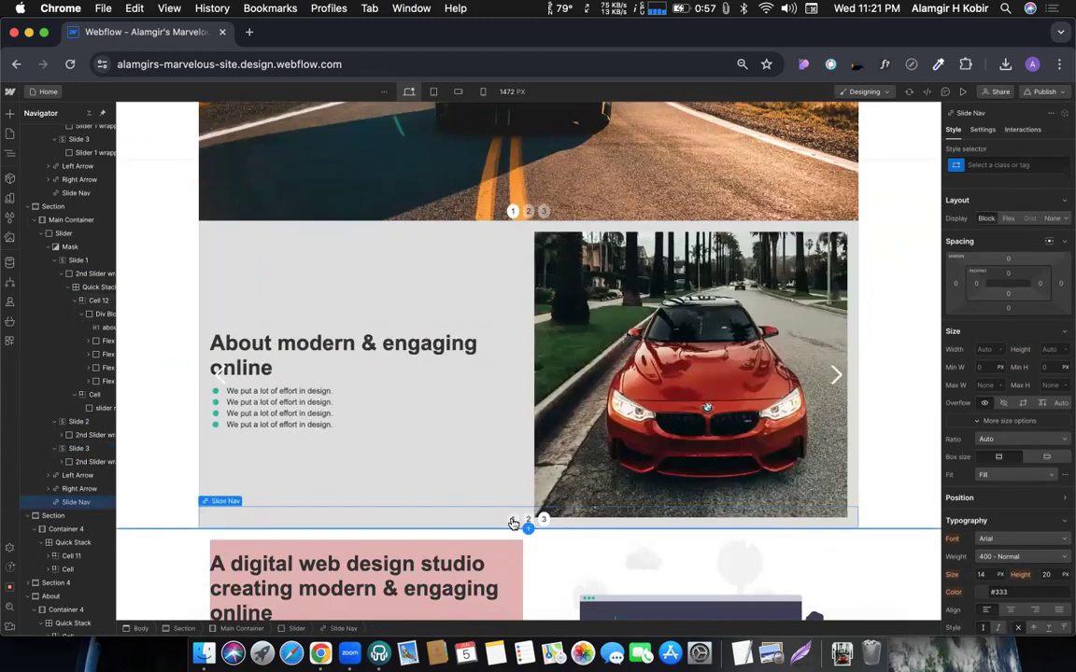
click(513, 520)
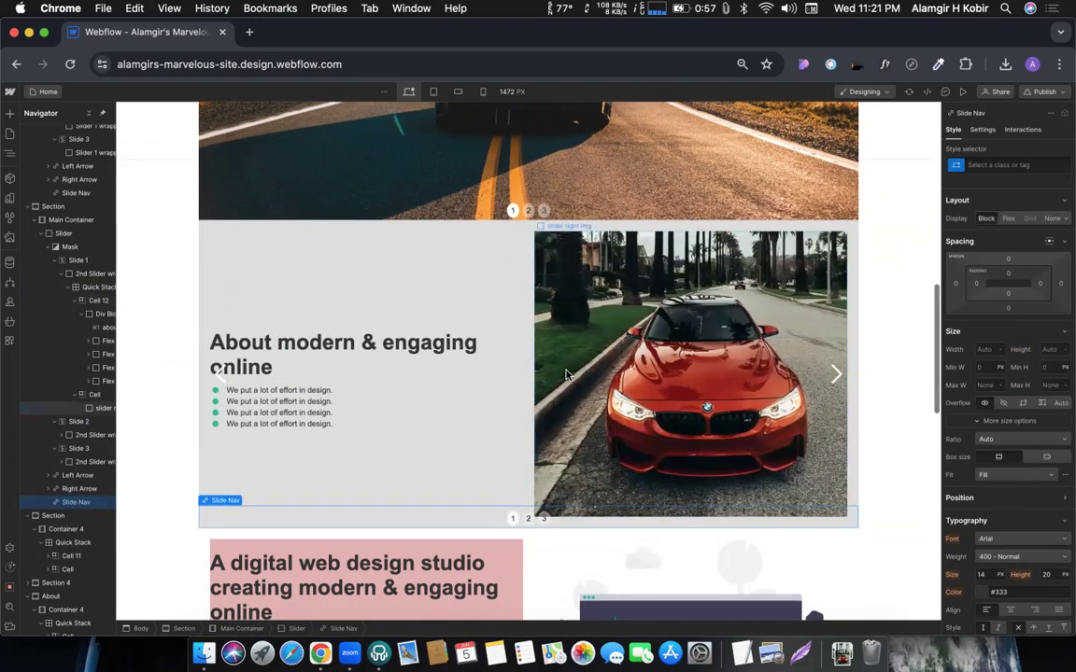
Step: Review the second slider's nested slide structure and collapse the wrapper div inside Slide 1
scroll(567, 373, down, 2)
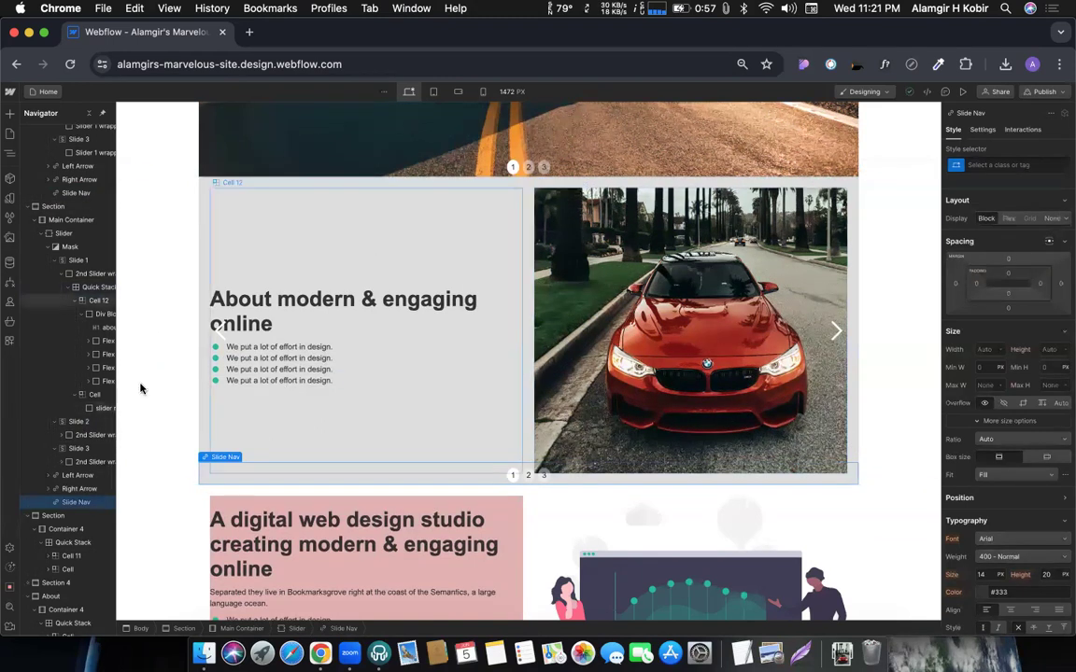
scroll(98, 393, right, 2)
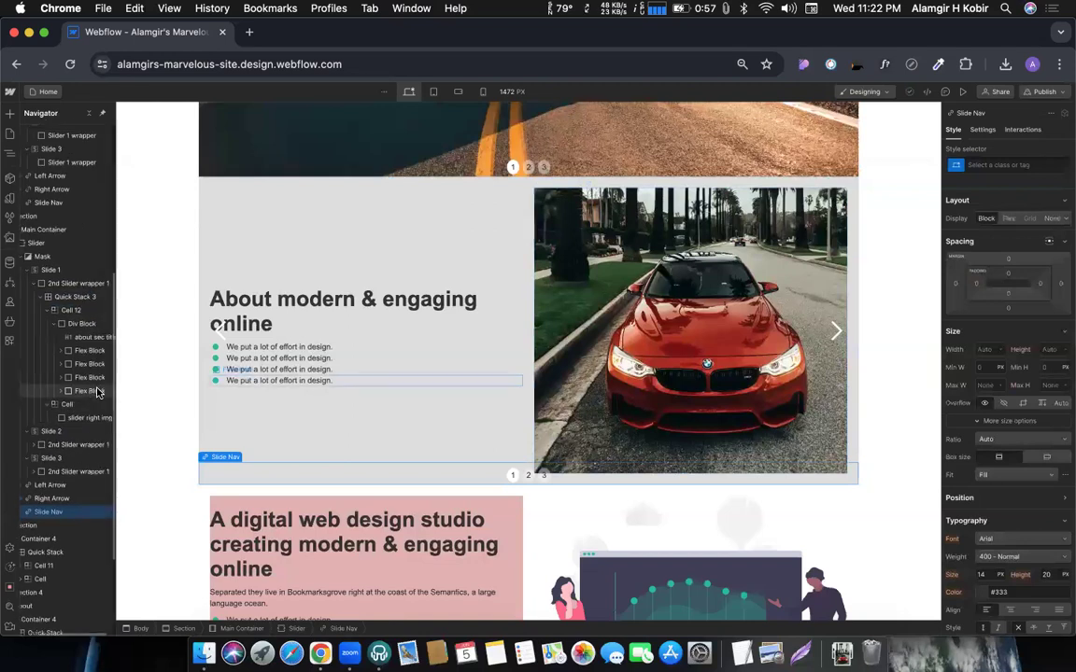
scroll(98, 392, left, 2)
scroll(98, 392, down, 1)
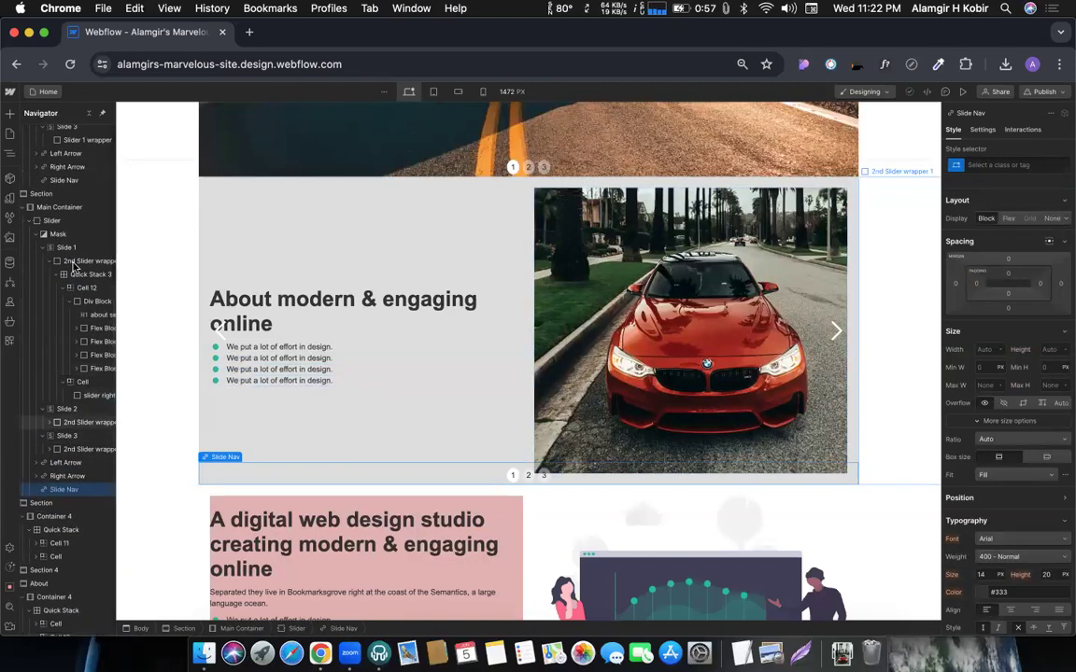
click(72, 264)
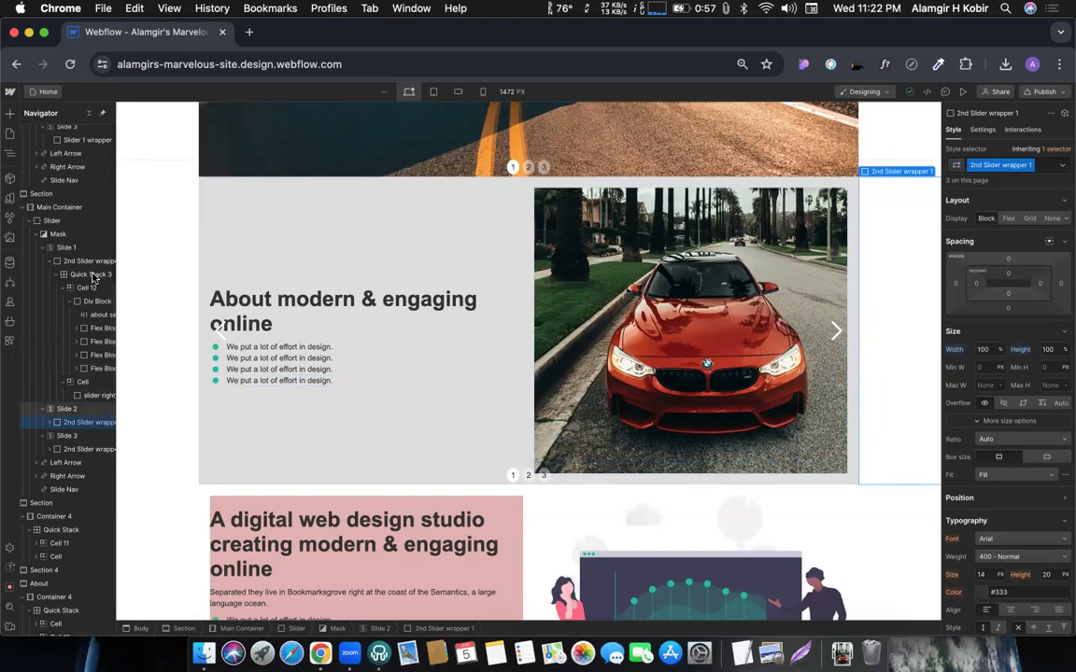
key(super+z)
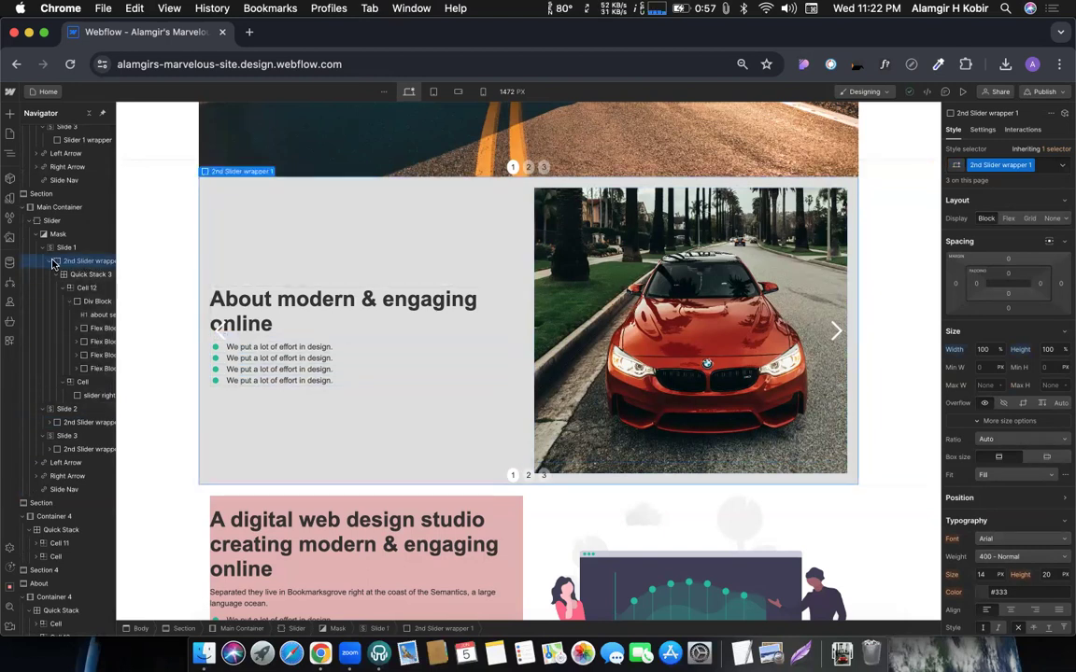
click(53, 263)
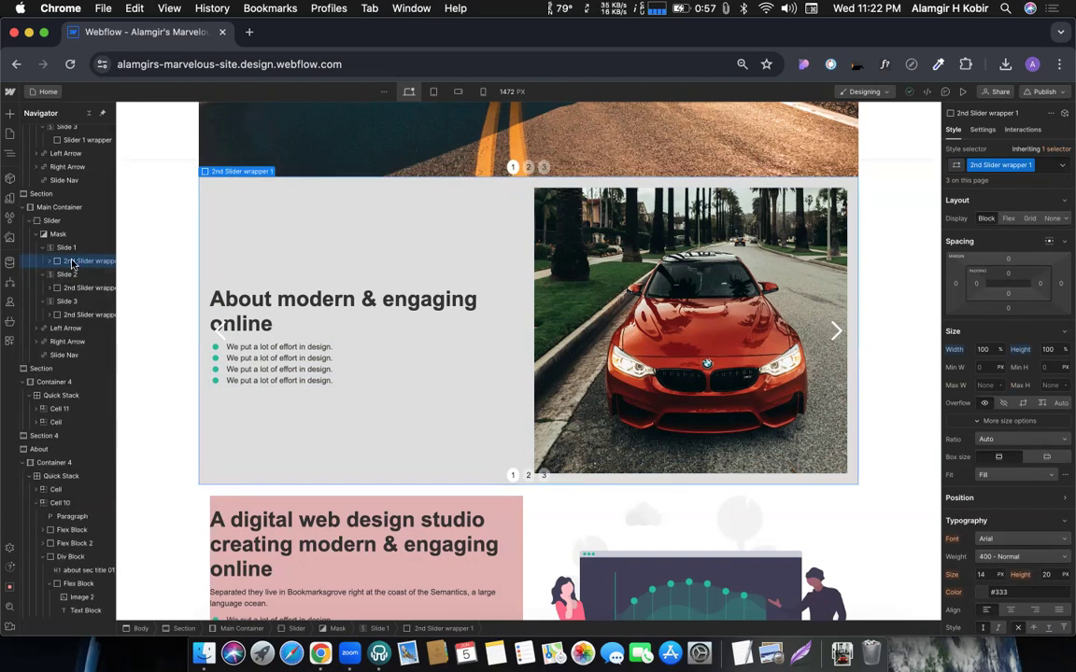
Step: Show the second slider's slides 3 and 2, and examine Slide 2's wrapper, Quick Stack cells and heading
key(super+c)
click(66, 274)
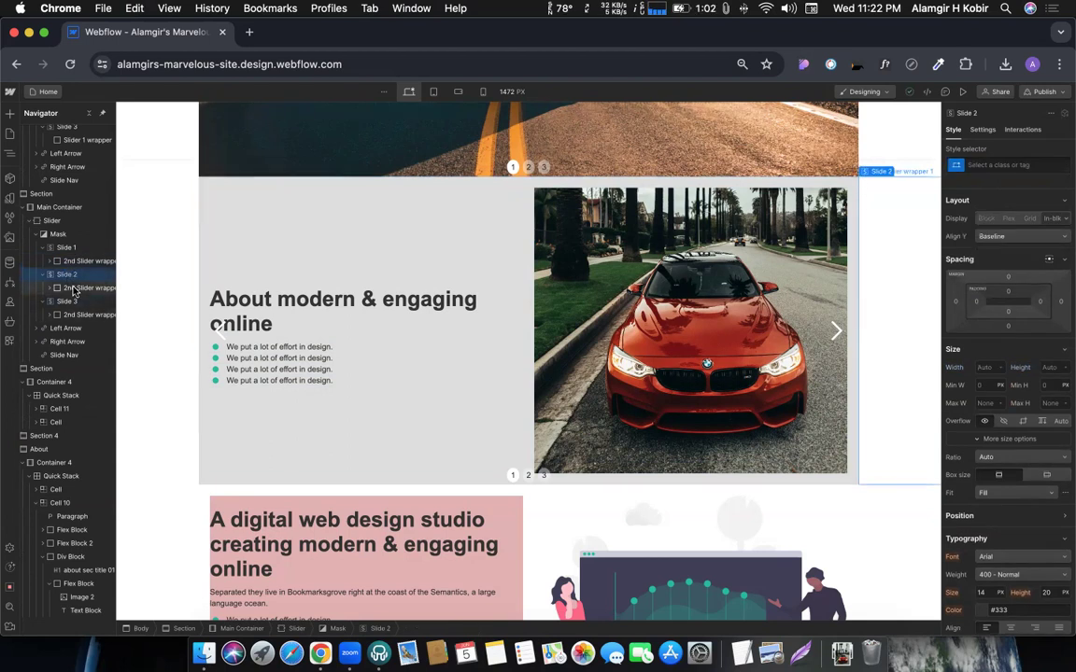
click(75, 289)
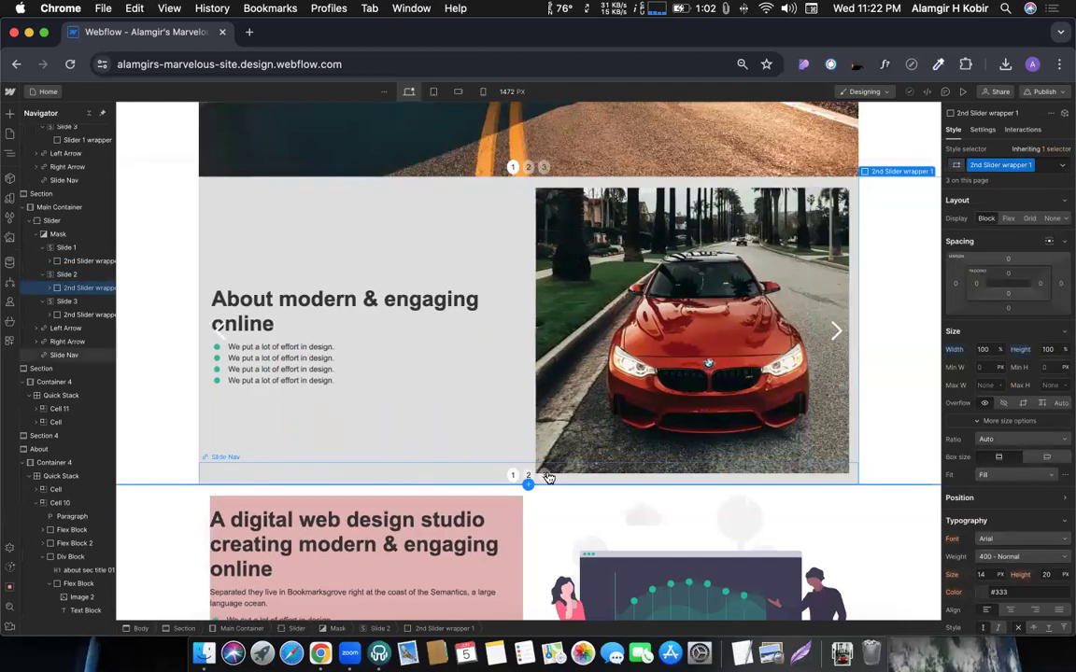
click(547, 477)
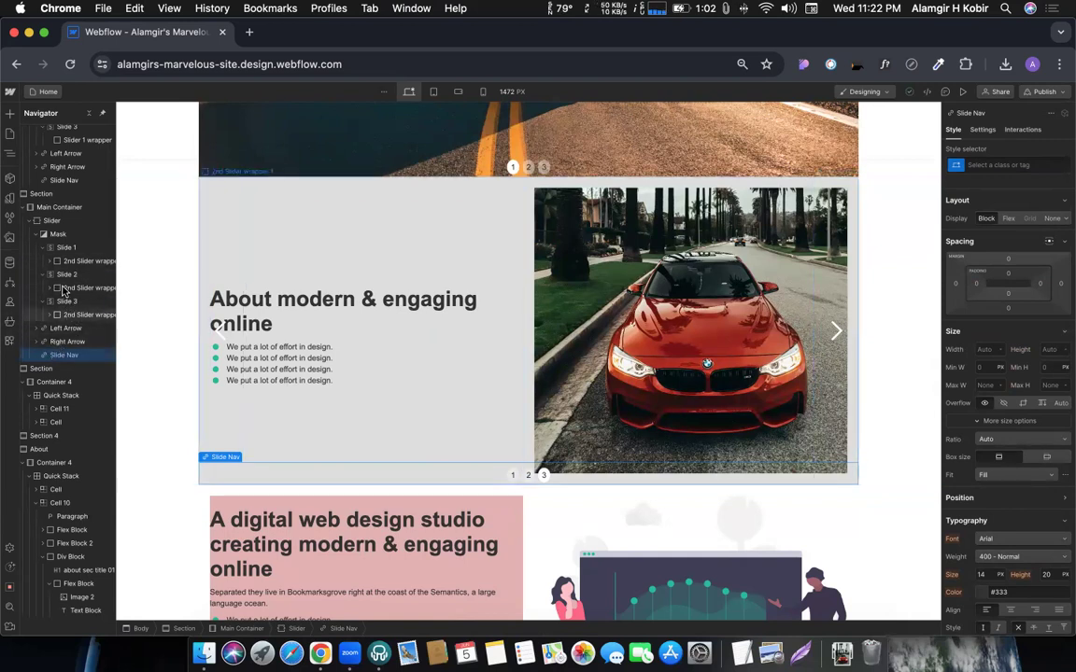
click(50, 288)
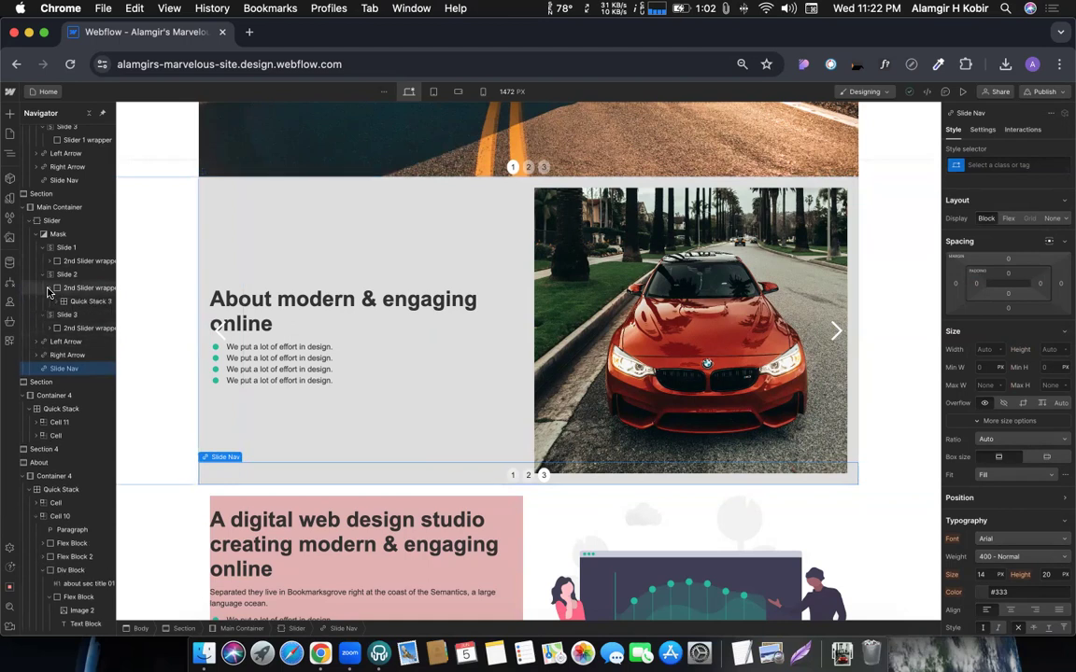
click(56, 302)
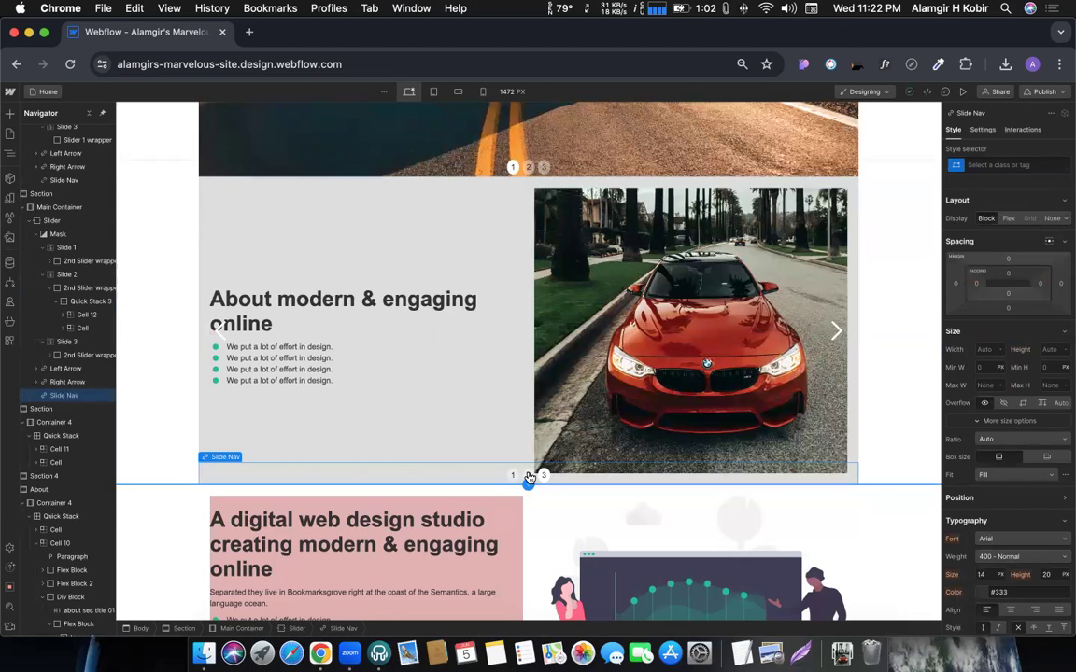
double_click(362, 328)
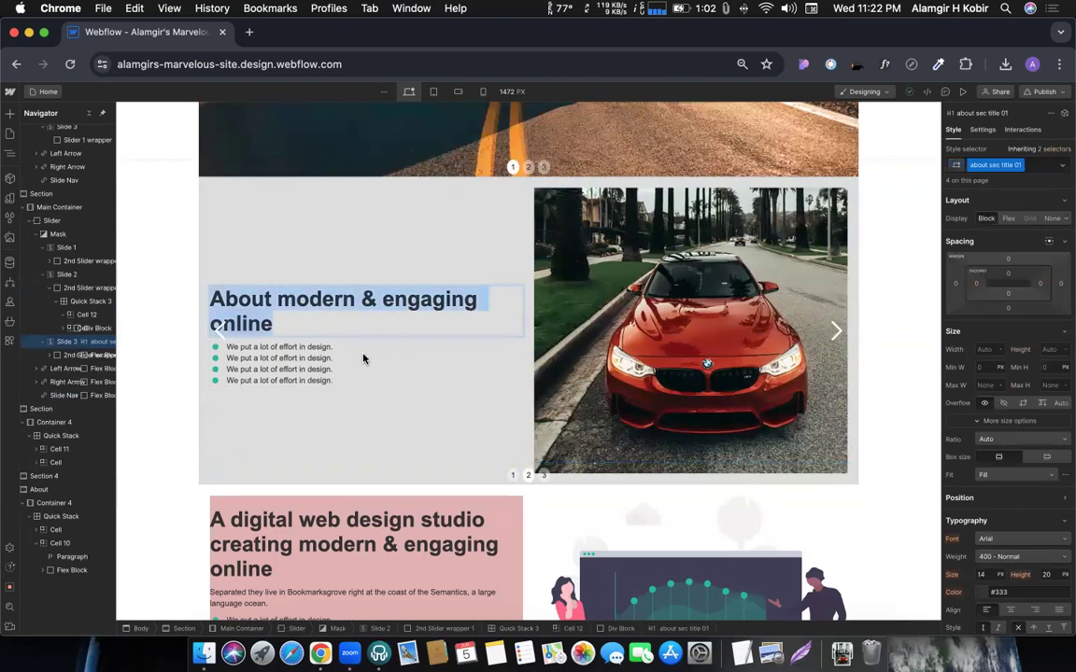
key(Escape)
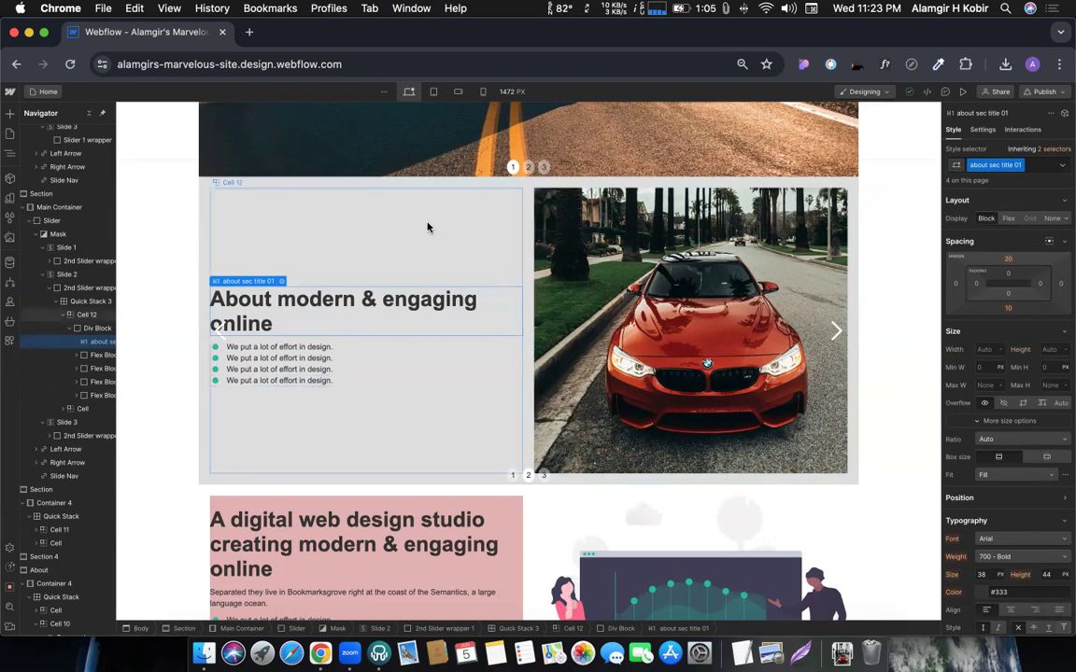
click(382, 219)
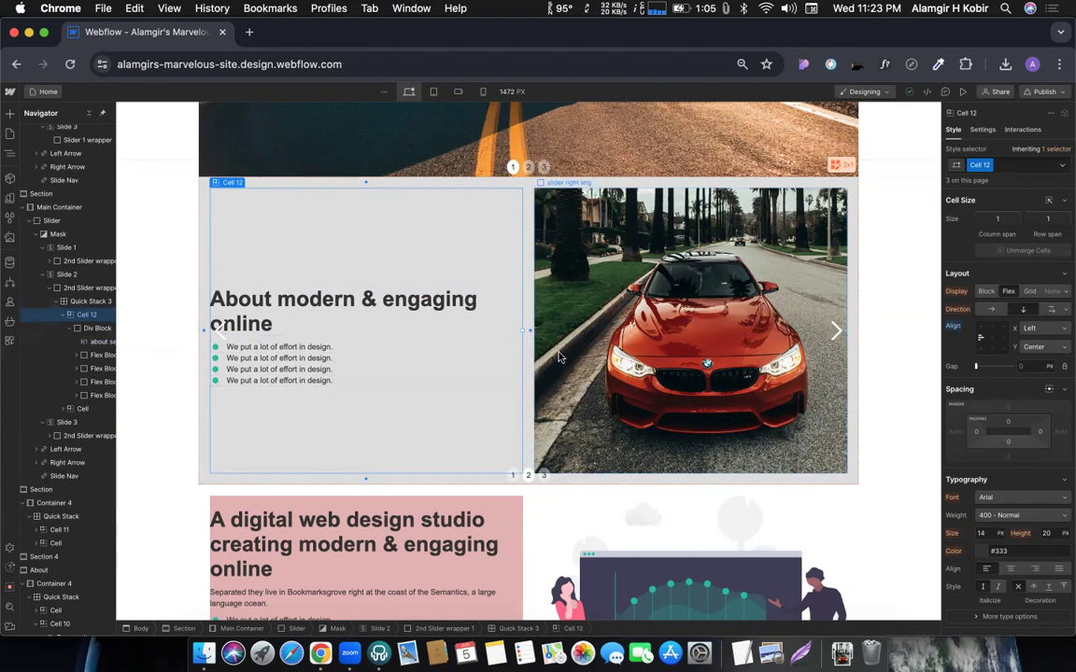
Step: Copy the first slider's section and paste the duplicate directly below the original
scroll(135, 214, up, 3)
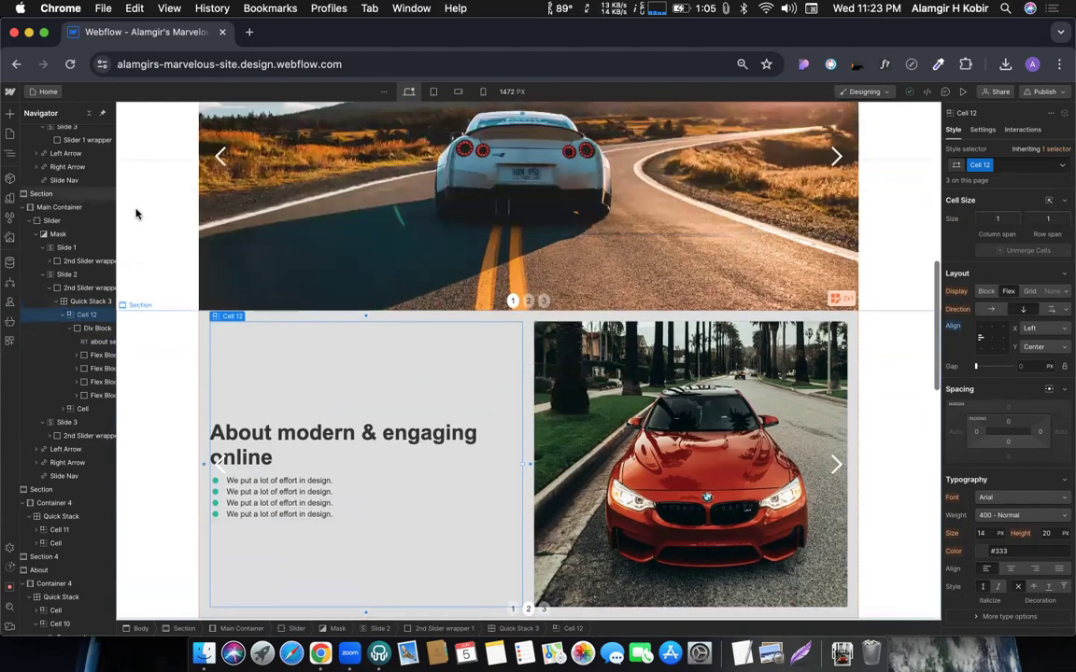
click(135, 214)
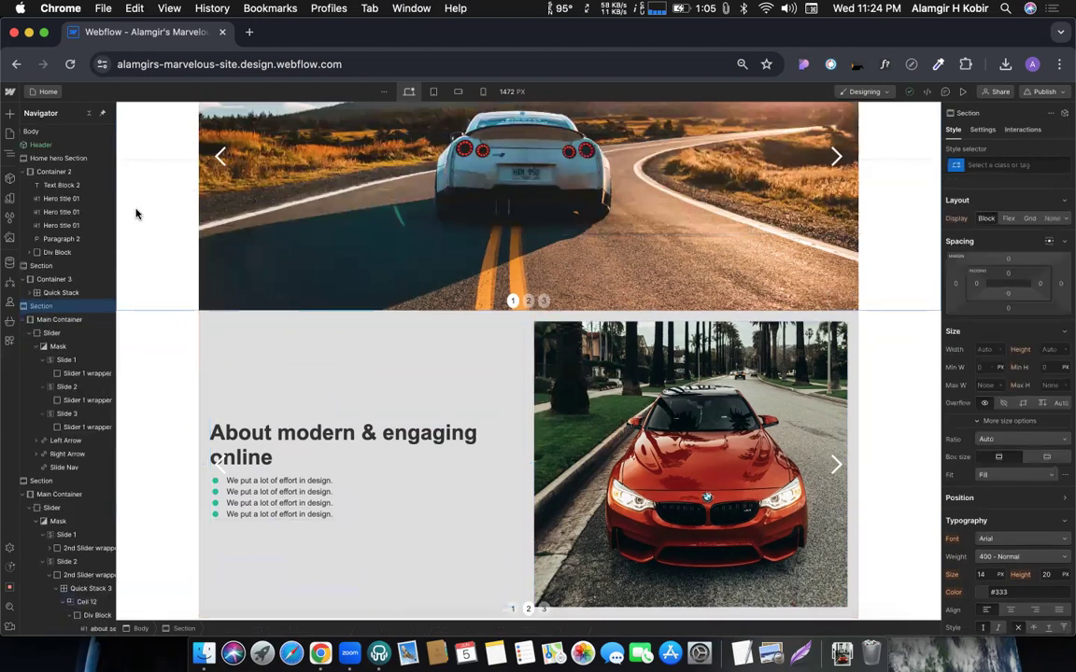
key(super+v)
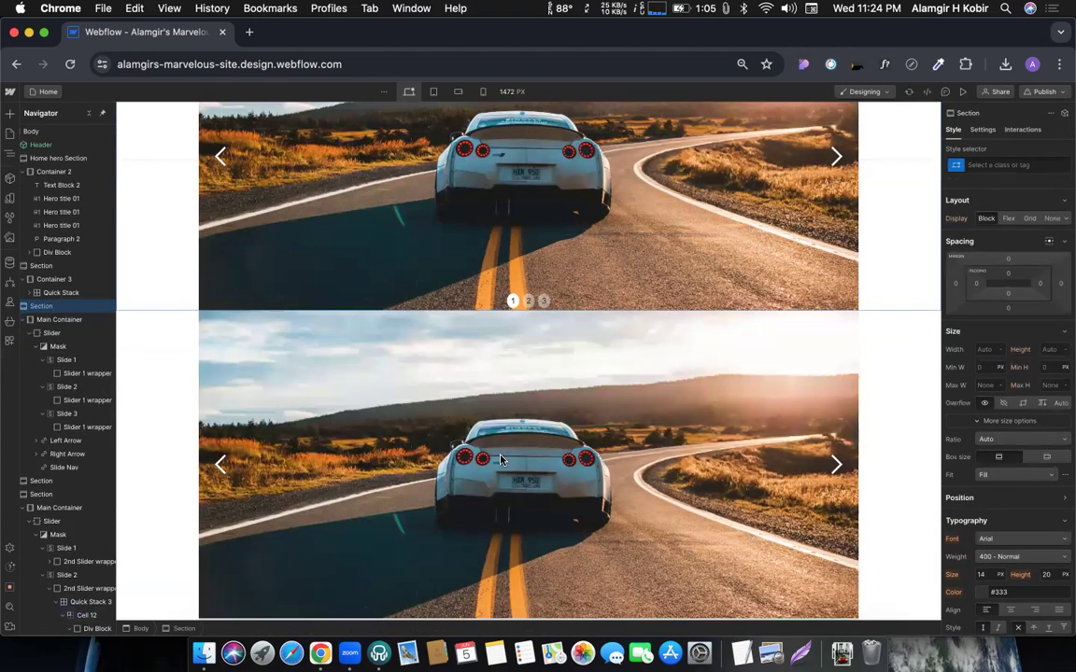
scroll(500, 458, down, 3)
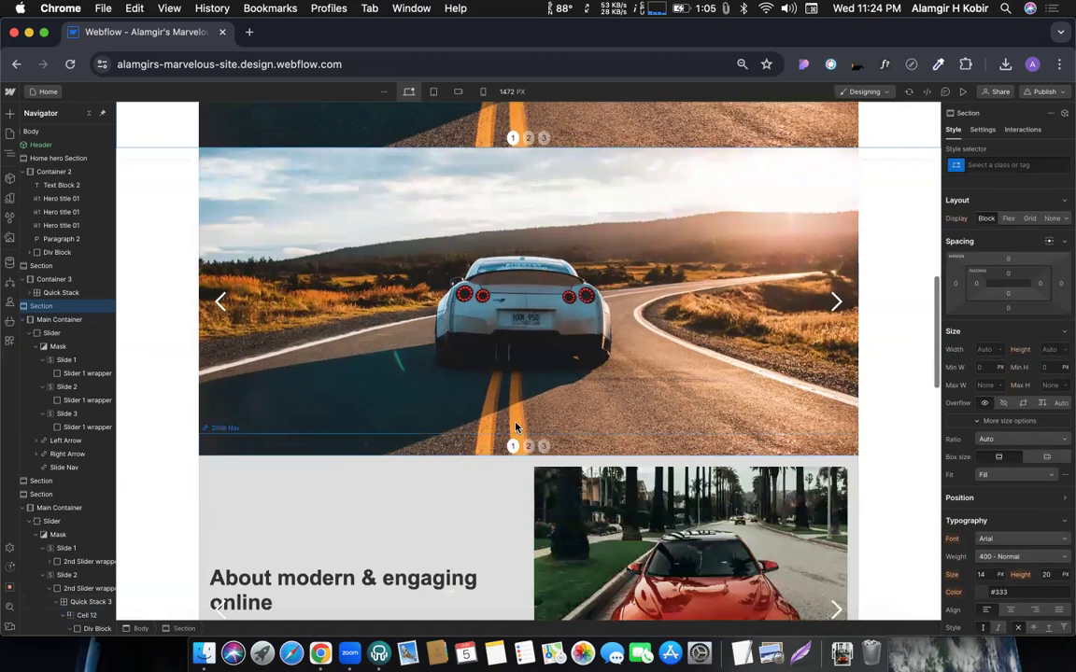
Step: Move the section with the text-and-image slider above the pasted car slider section
click(149, 505)
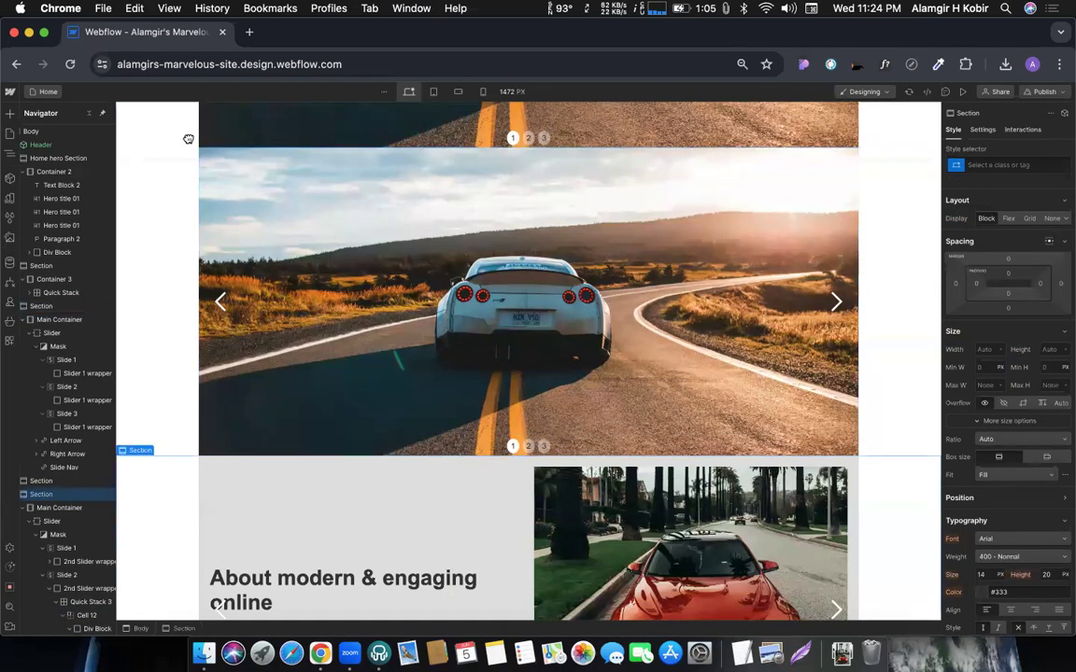
drag(193, 151, 53, 206)
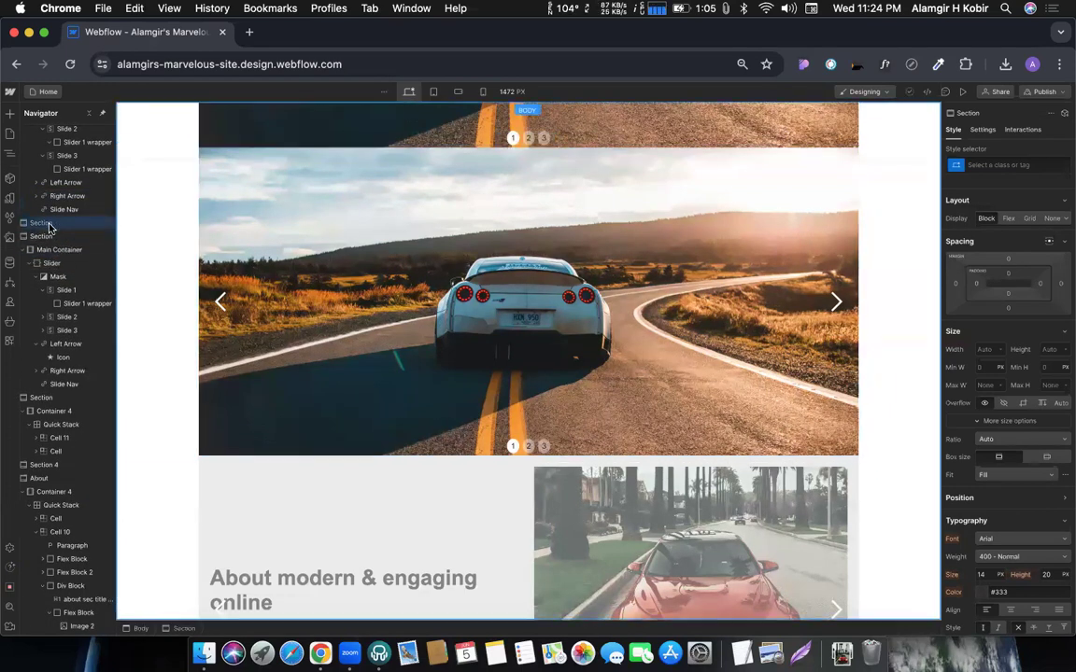
click(51, 227)
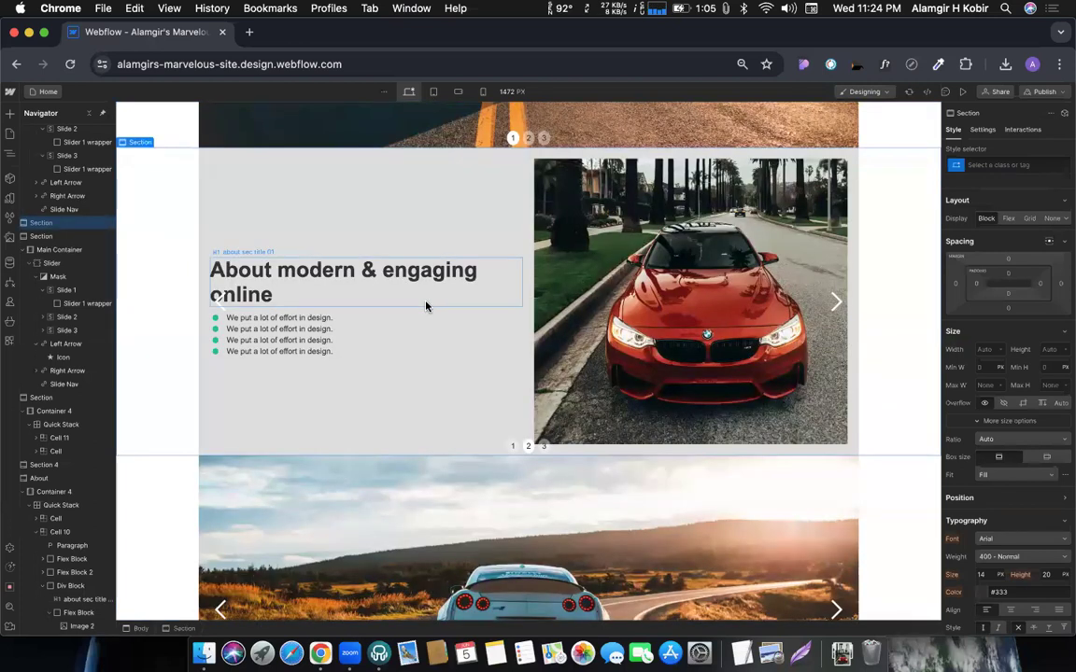
Step: Duplicate the "Slider 1 wrapper" class on the wrapper div inside Slide 1 of the pasted slider
scroll(426, 307, down, 3)
scroll(425, 307, down, 5)
scroll(393, 347, up, 4)
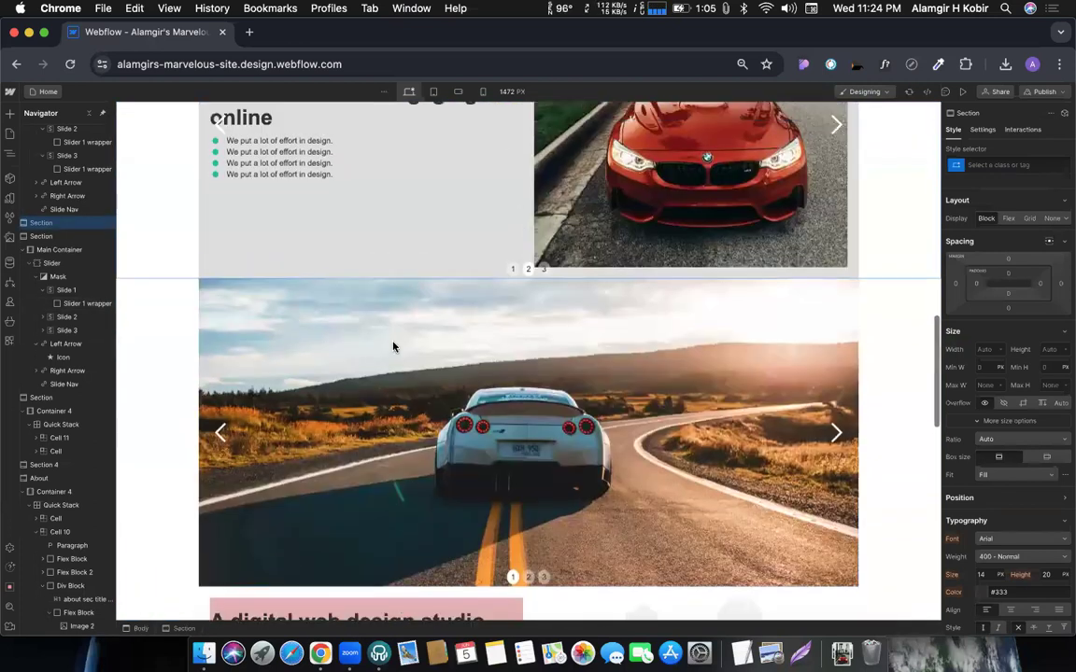
click(394, 347)
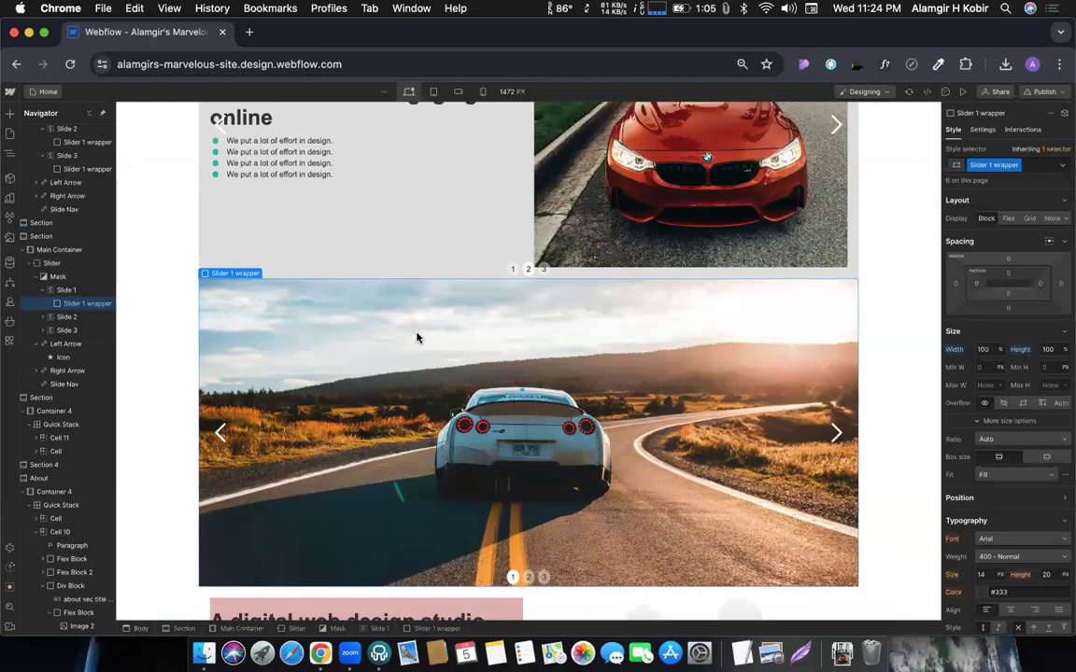
right_click(423, 342)
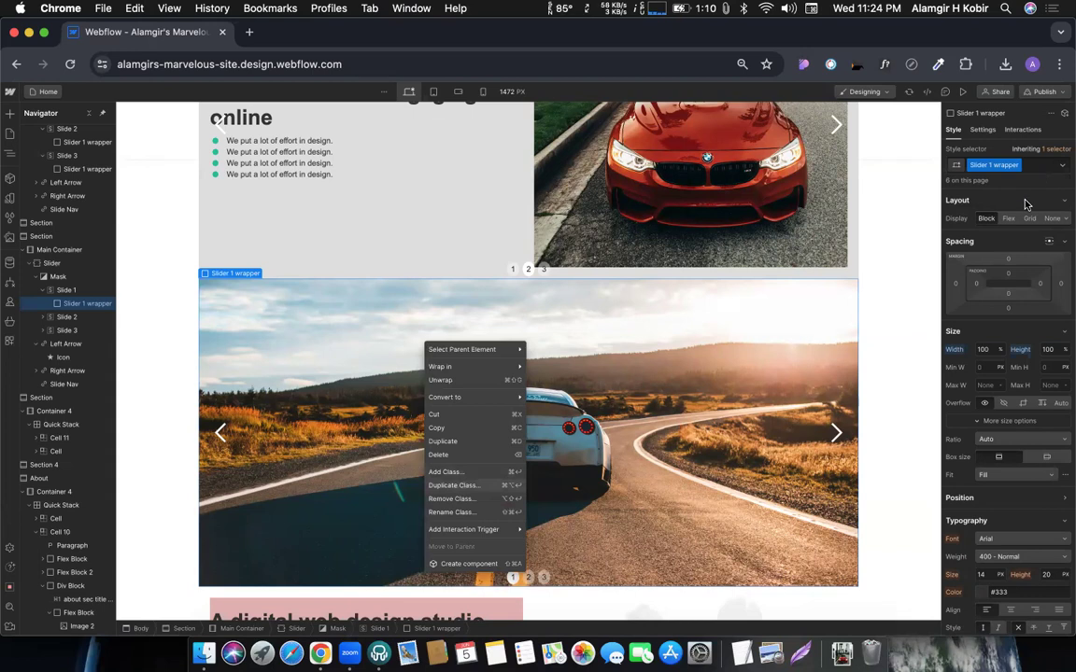
double_click(1022, 165)
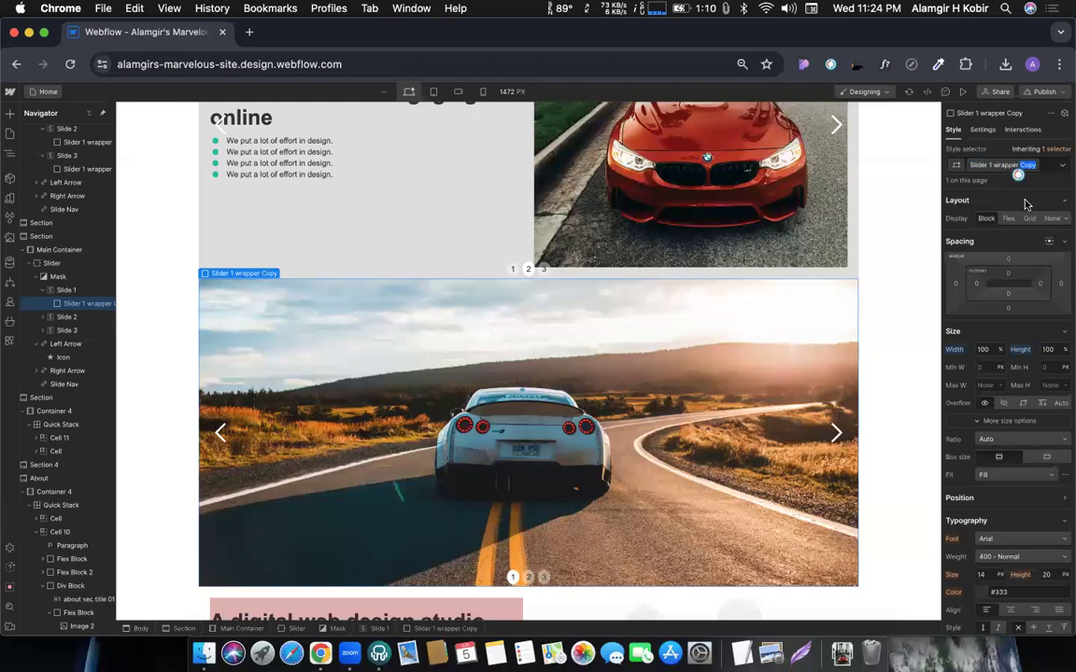
Step: Rename the copied slide wrapper class to "Slider 1 wrapper 3rd" and add a Div Block inside that wrapper
text(3rd)
key(Return)
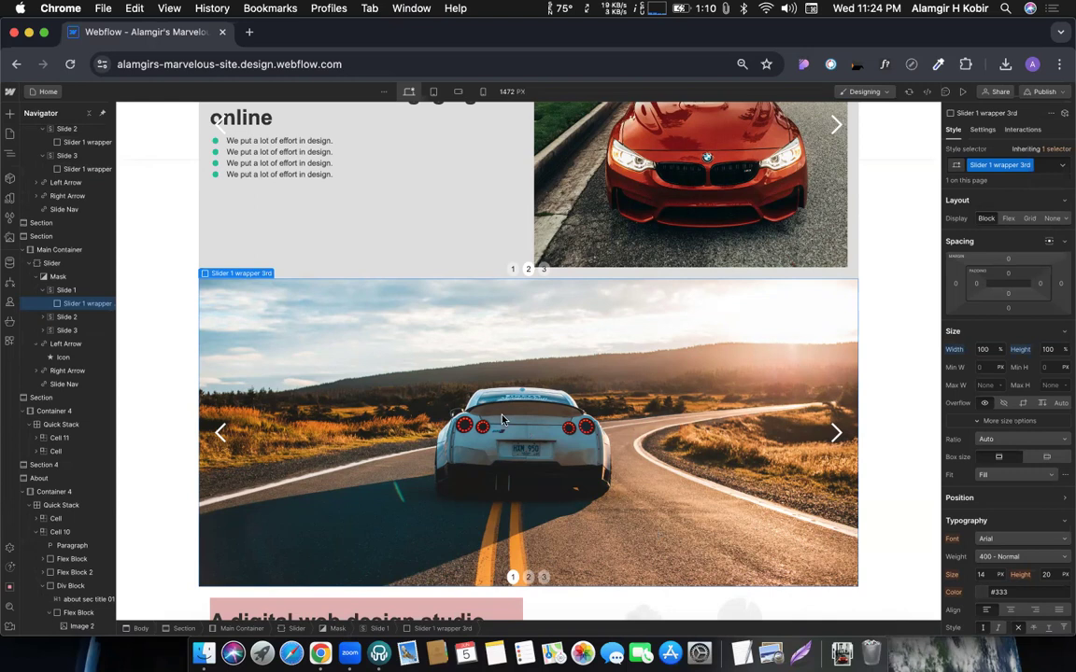
key(super+e)
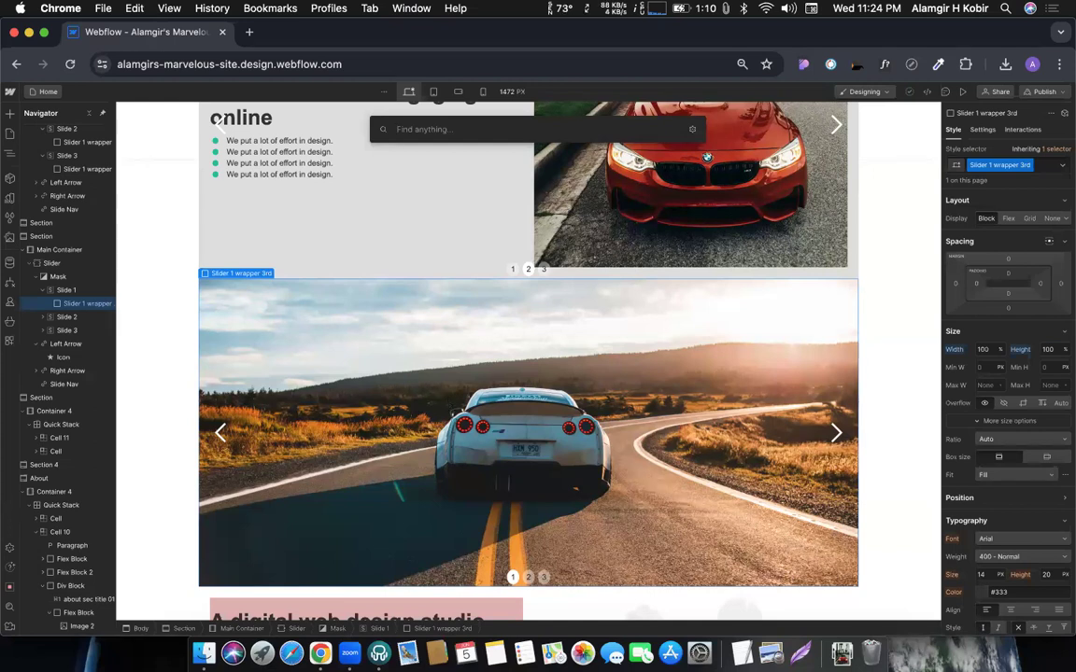
text(div)
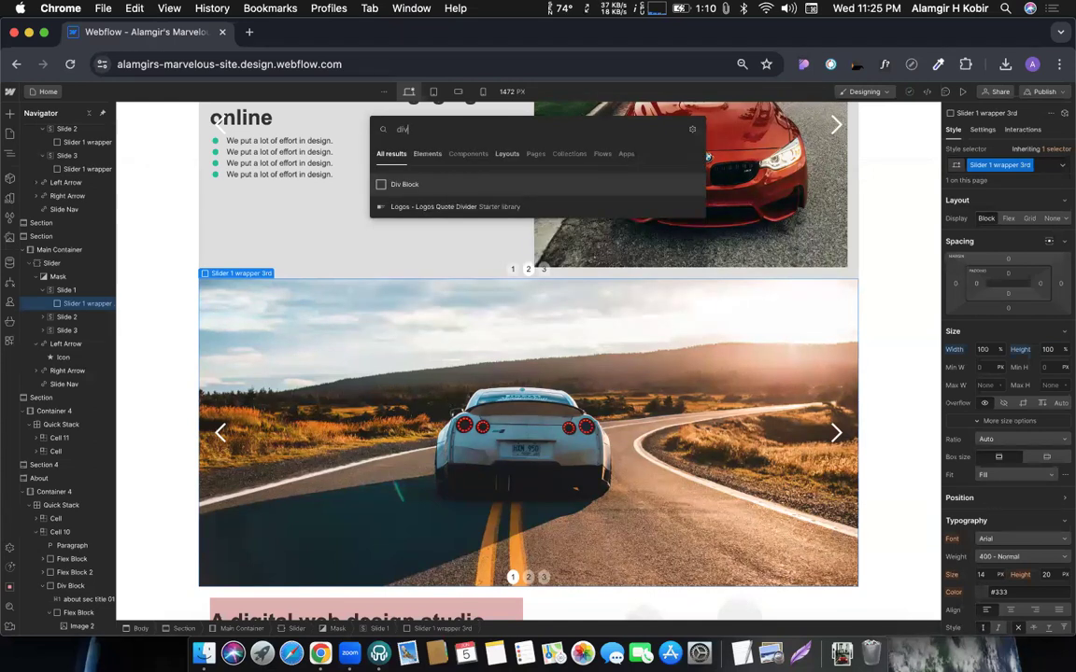
key(Return)
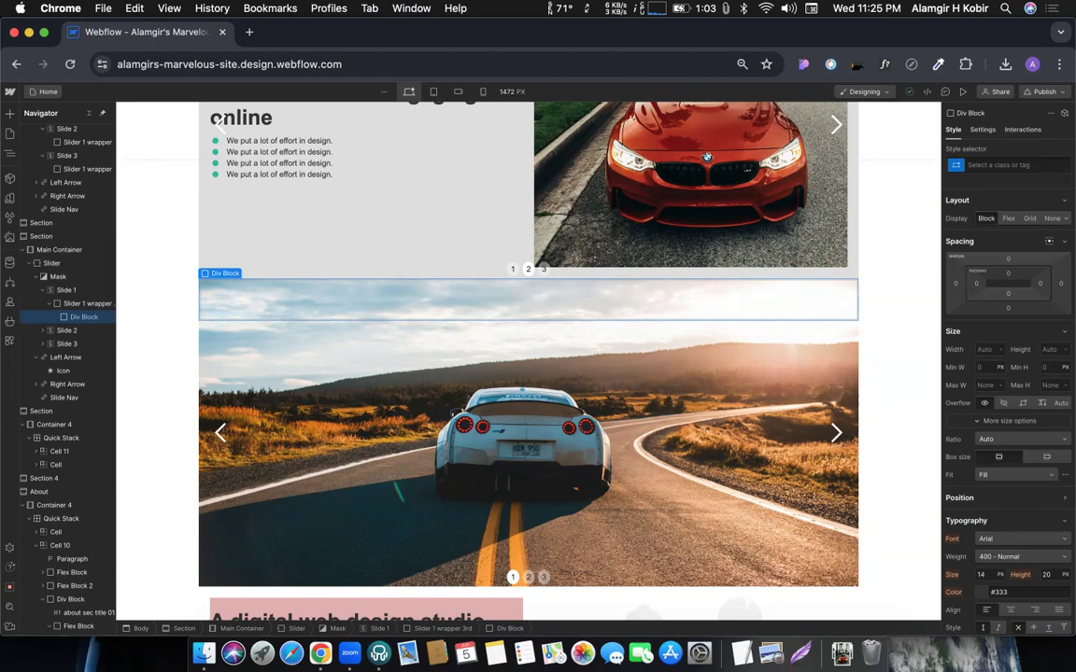
Step: Give the Slider 1 wrapper 3rd a Flex layout with its content centred horizontally and vertically
click(478, 420)
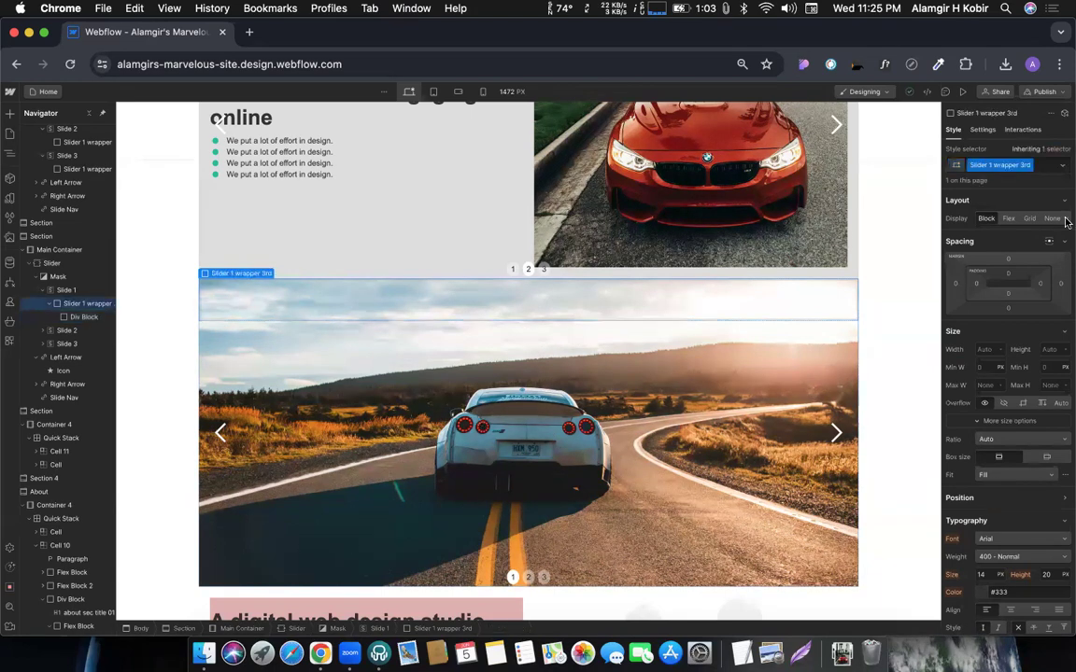
click(1009, 219)
click(991, 266)
Step: Assign the new class "slider single content wrapper" to the Div Block inside the first slide's wrapper
click(530, 444)
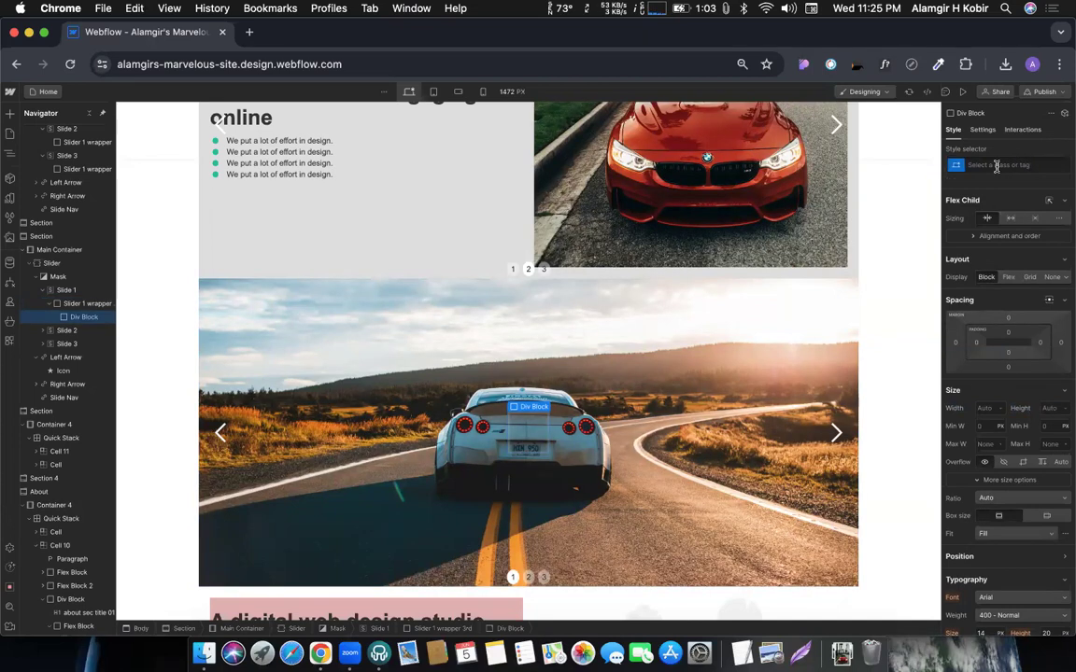
click(996, 166)
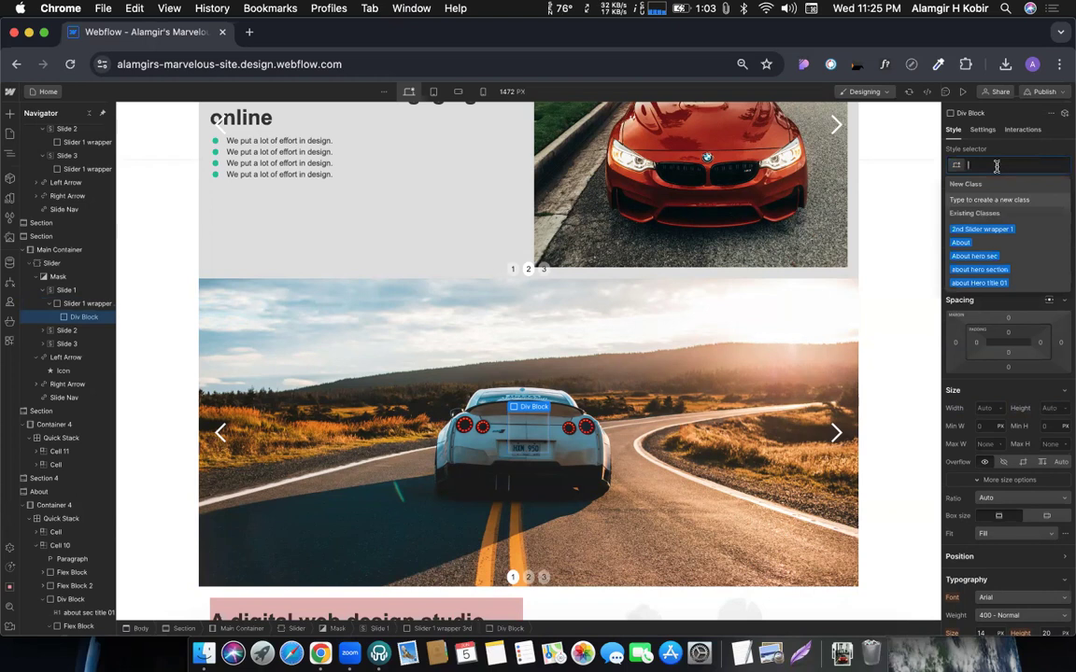
text(slider single content)
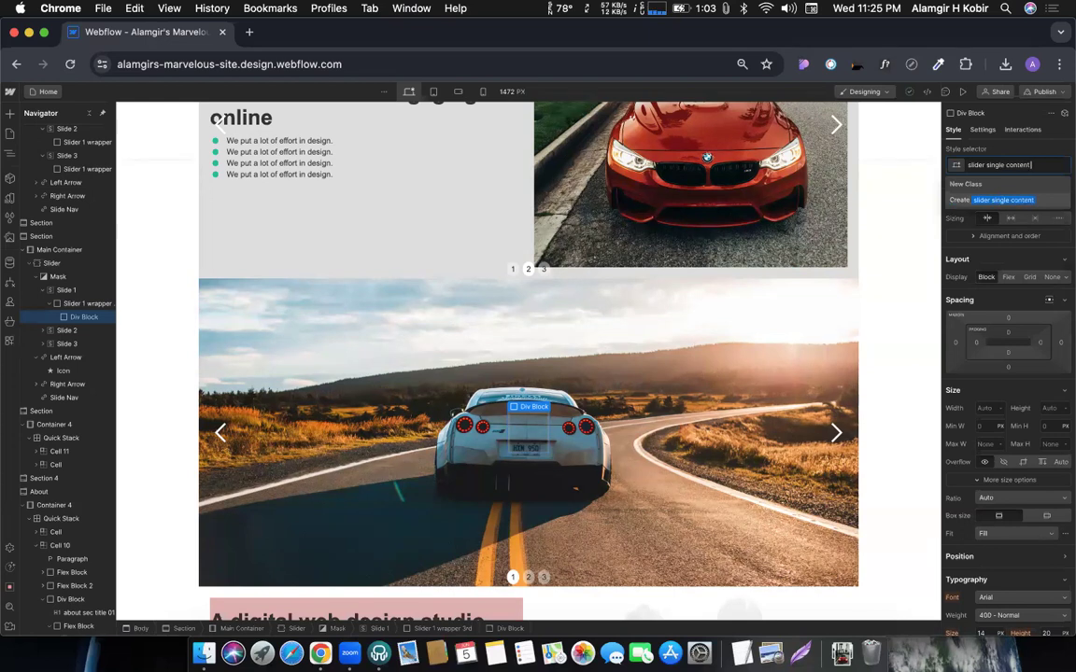
key(super+a)
key(BackSpace)
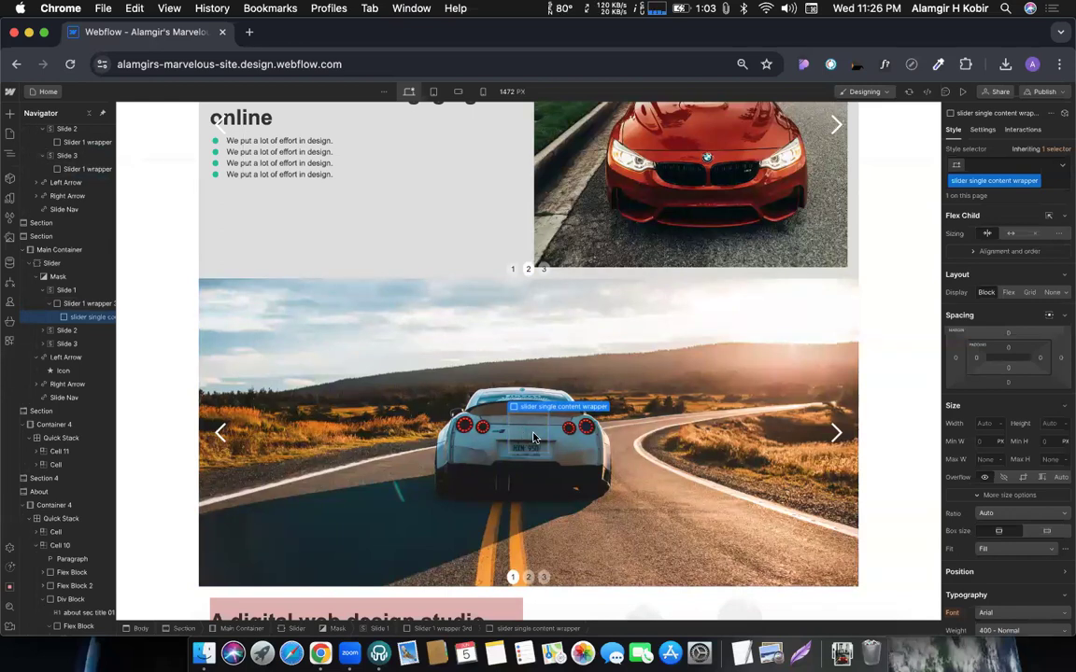
Step: Add an H1 Heading inside the slider single content wrapper and change its text to "Drive to live"
key(super+k)
text(H)
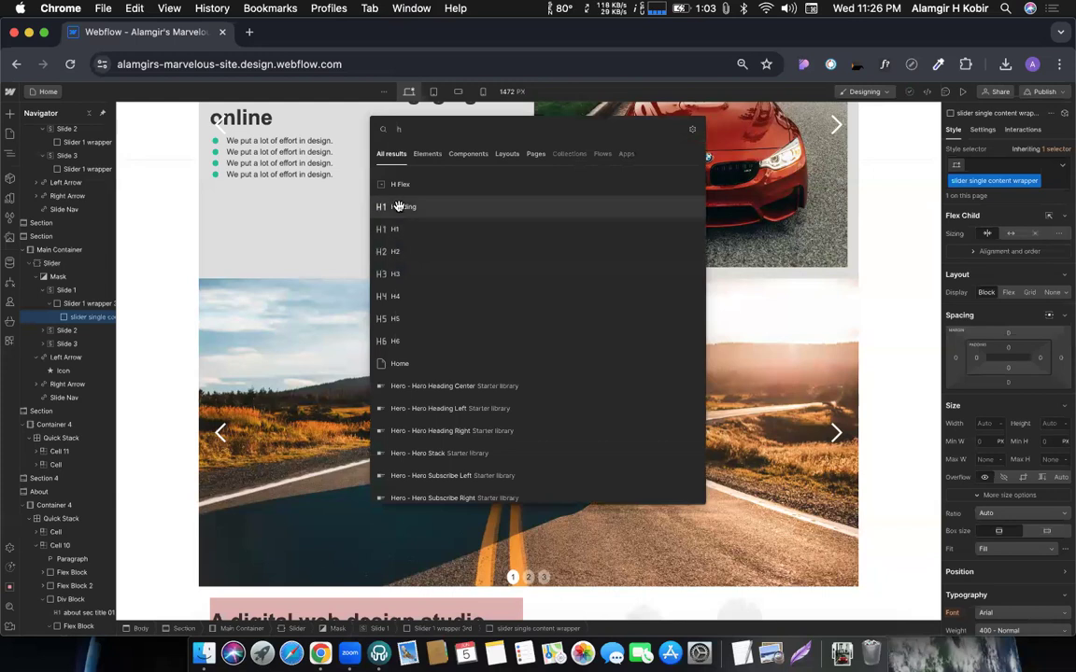
key(Return)
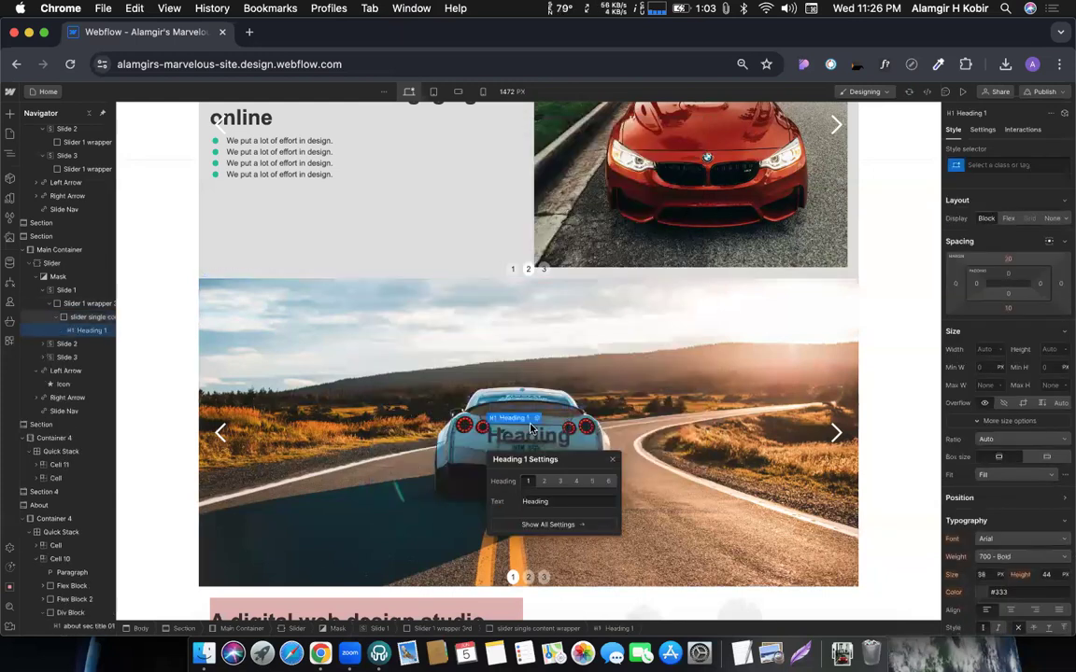
double_click(525, 435)
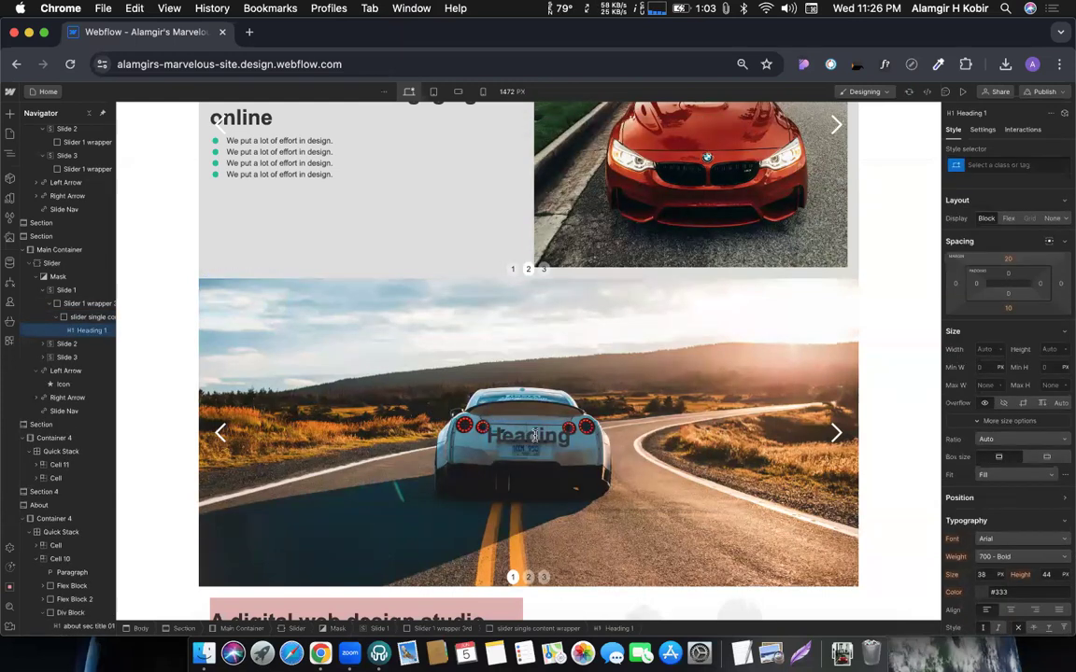
double_click(541, 436)
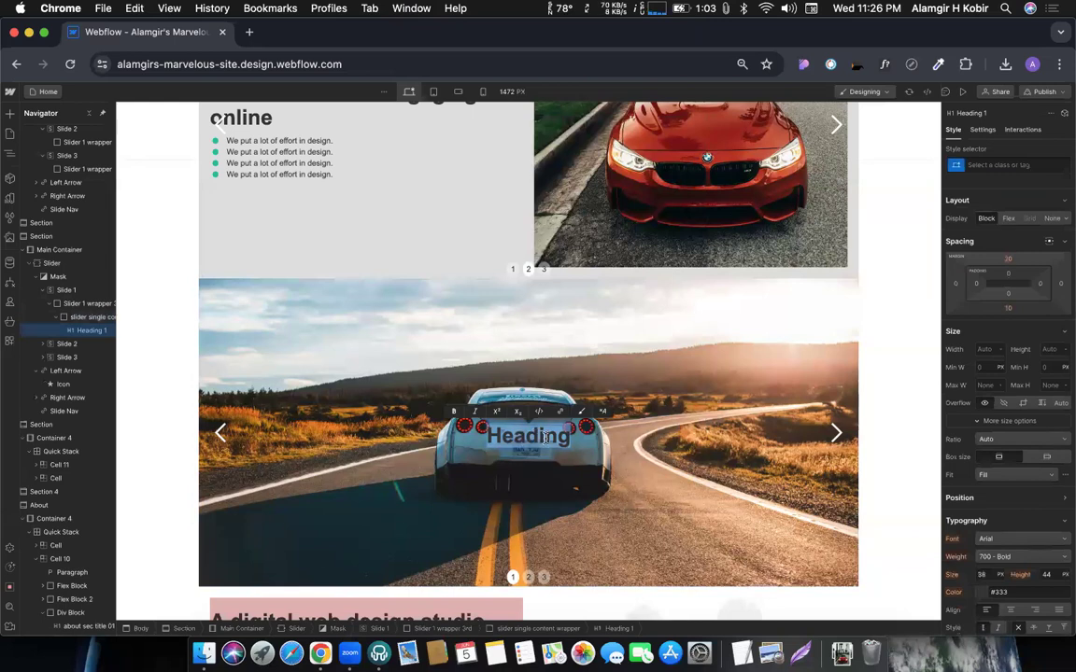
text(Dri)
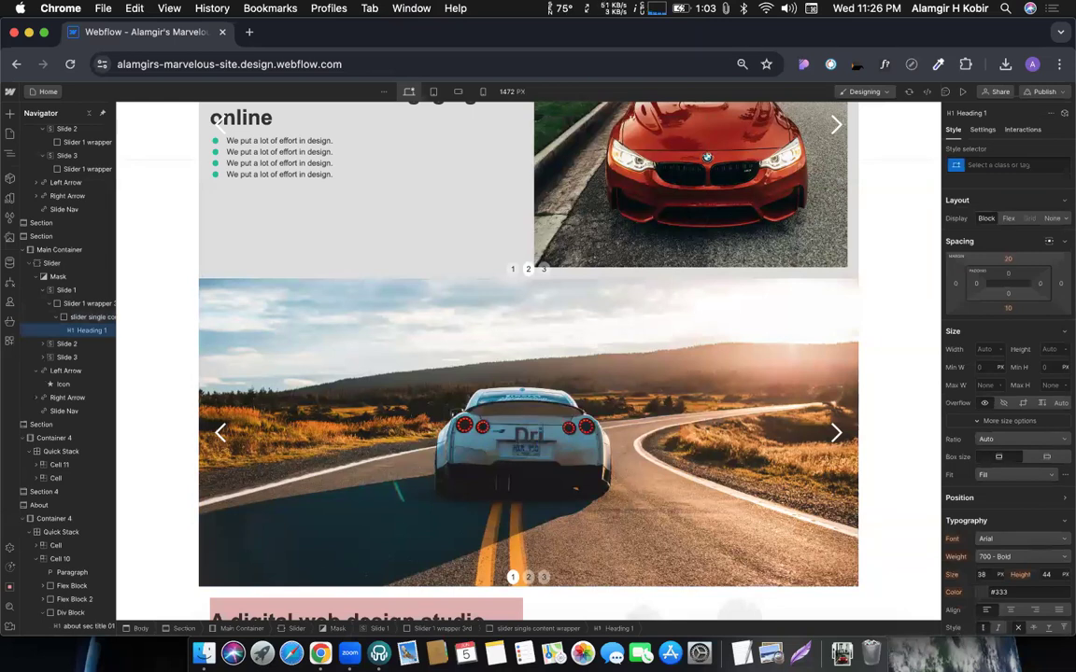
text(ve to)
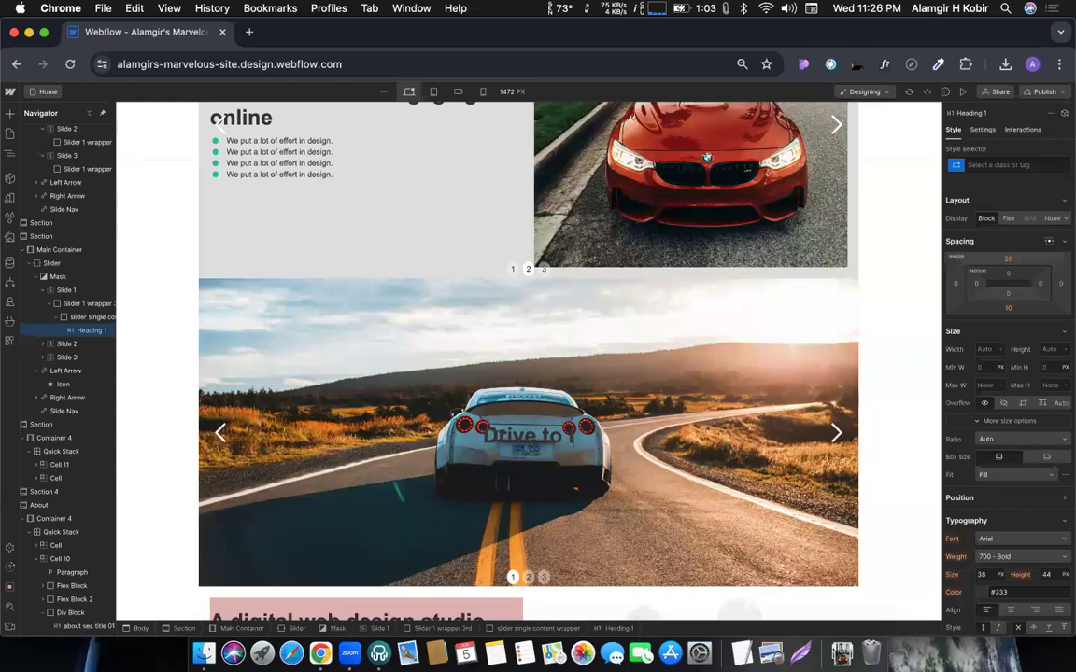
text( Live)
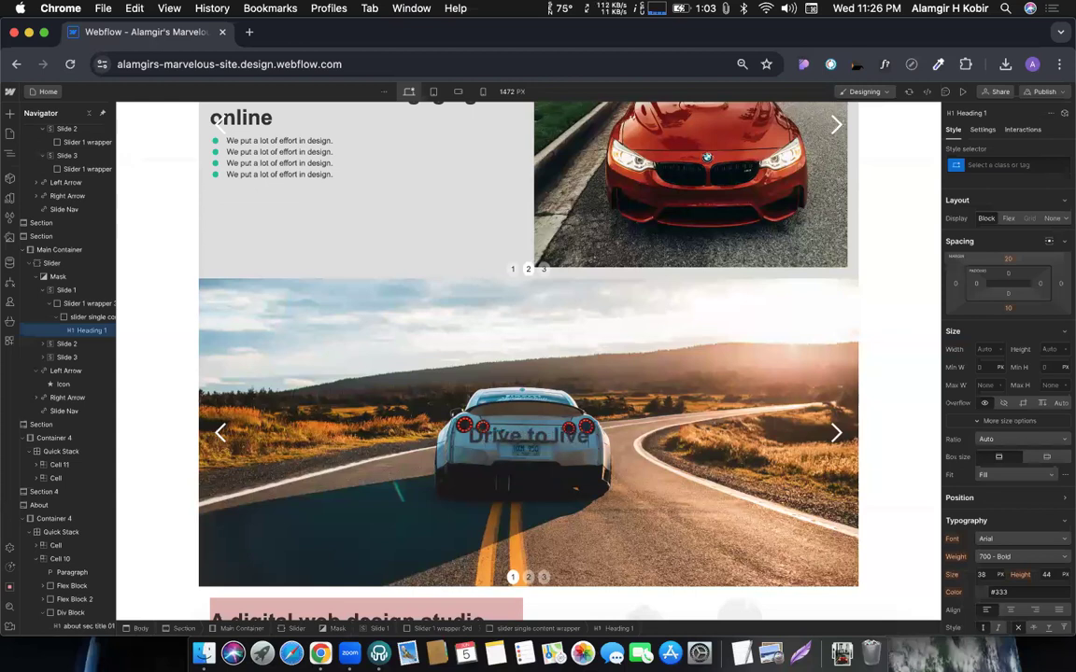
Step: Add a Text Block below the heading inside the slider single content wrapper
click(547, 418)
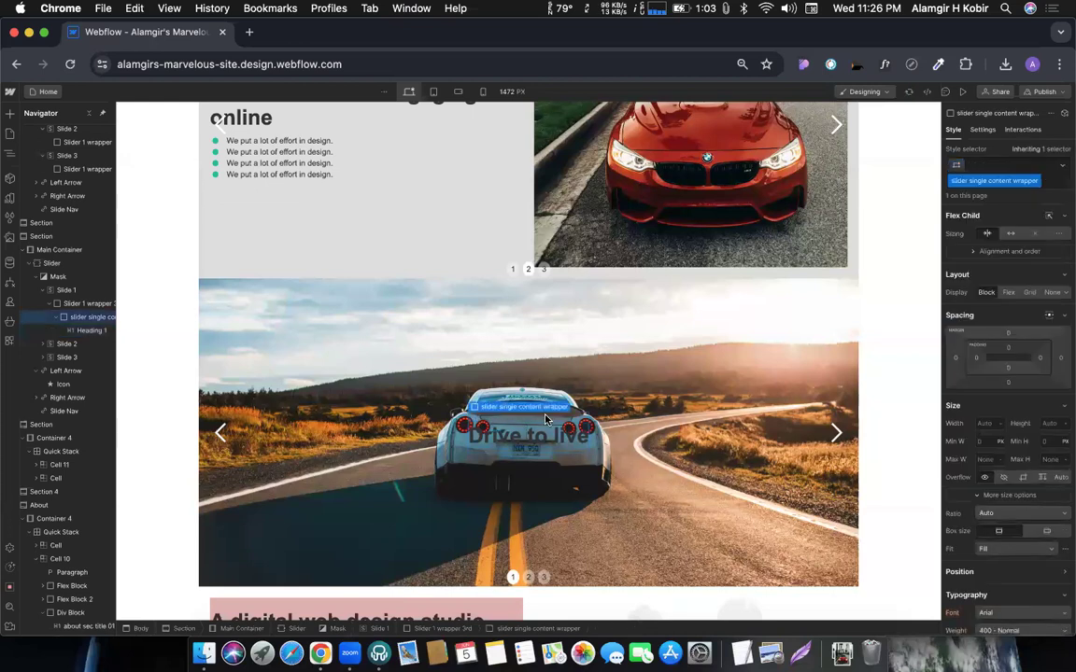
key(super+e)
text(text)
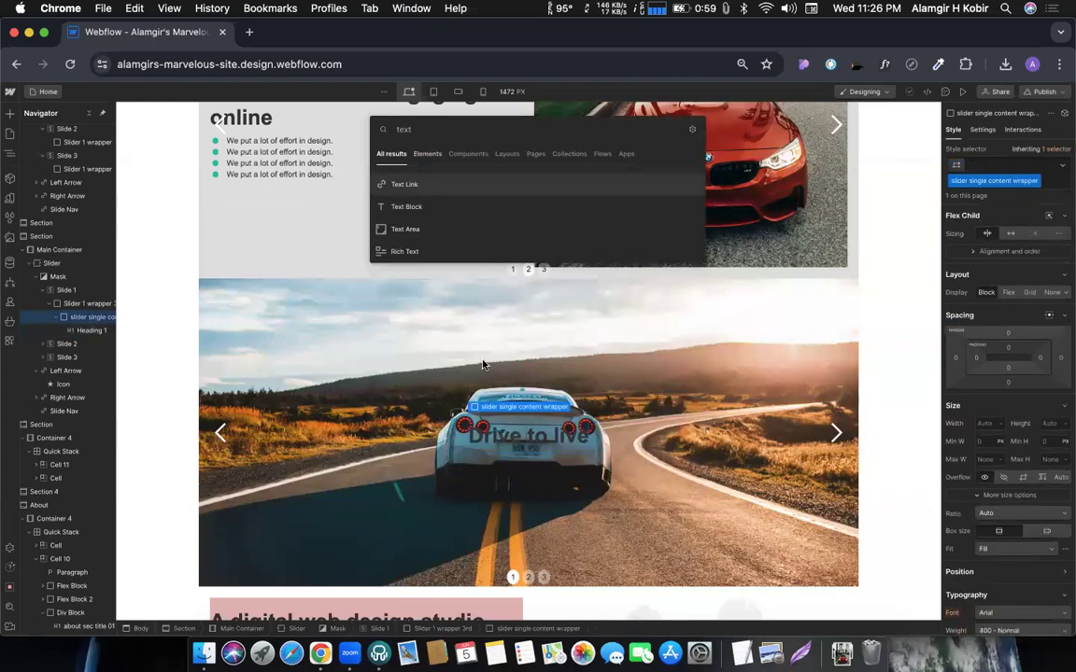
click(387, 208)
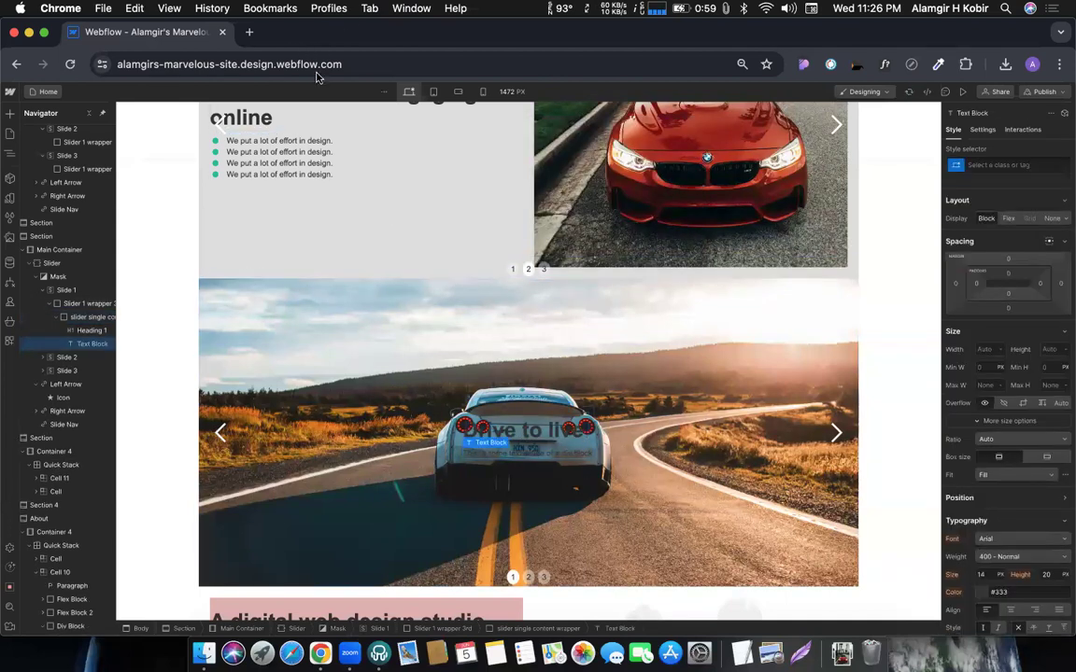
Step: Search Google for "lorem ipsum" in a new browser tab and copy the descriptive paragraph beside the results
click(249, 32)
text(lore)
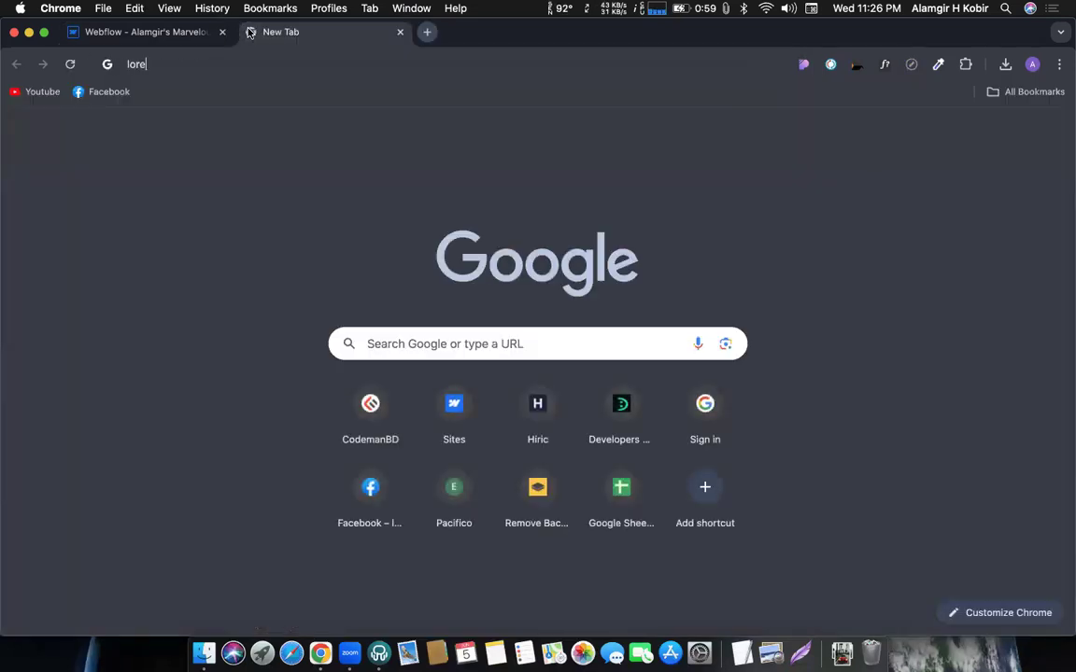
text(m)
key(Down)
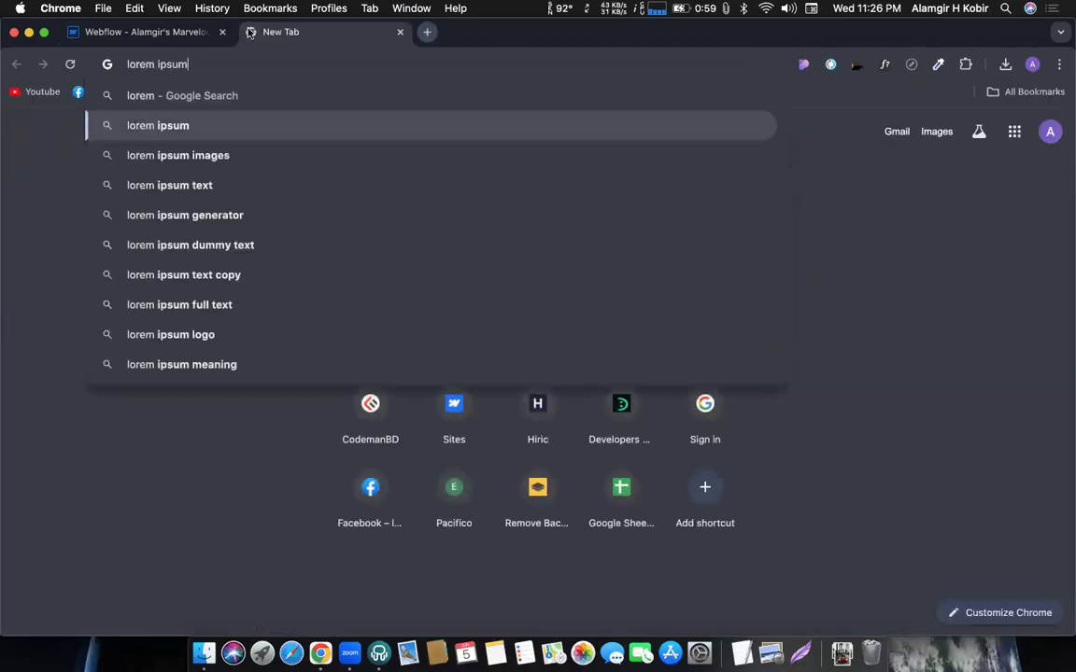
key(Return)
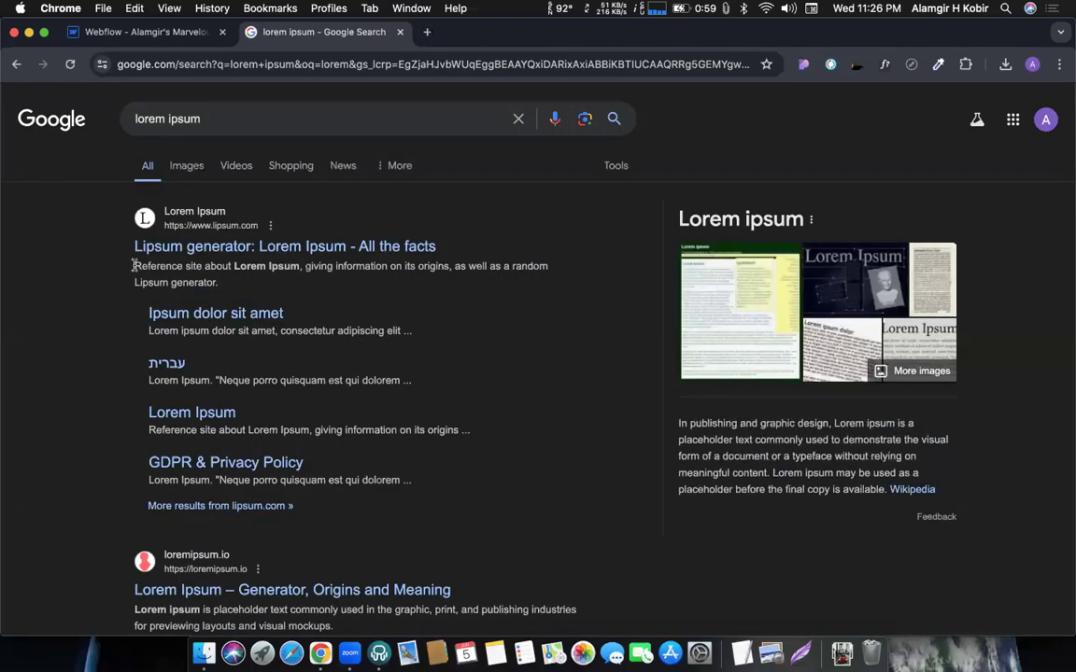
drag(677, 423, 888, 488)
key(super+c)
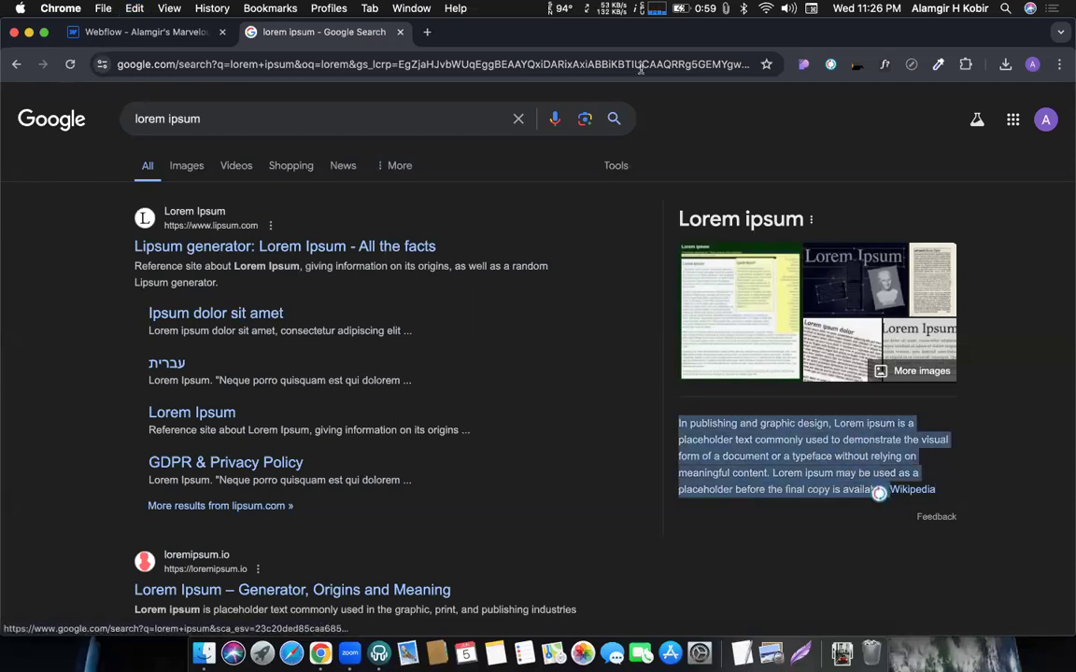
Step: Return to the Webflow page and replace the Text Block's placeholder with the copied lorem ipsum paragraph
click(171, 37)
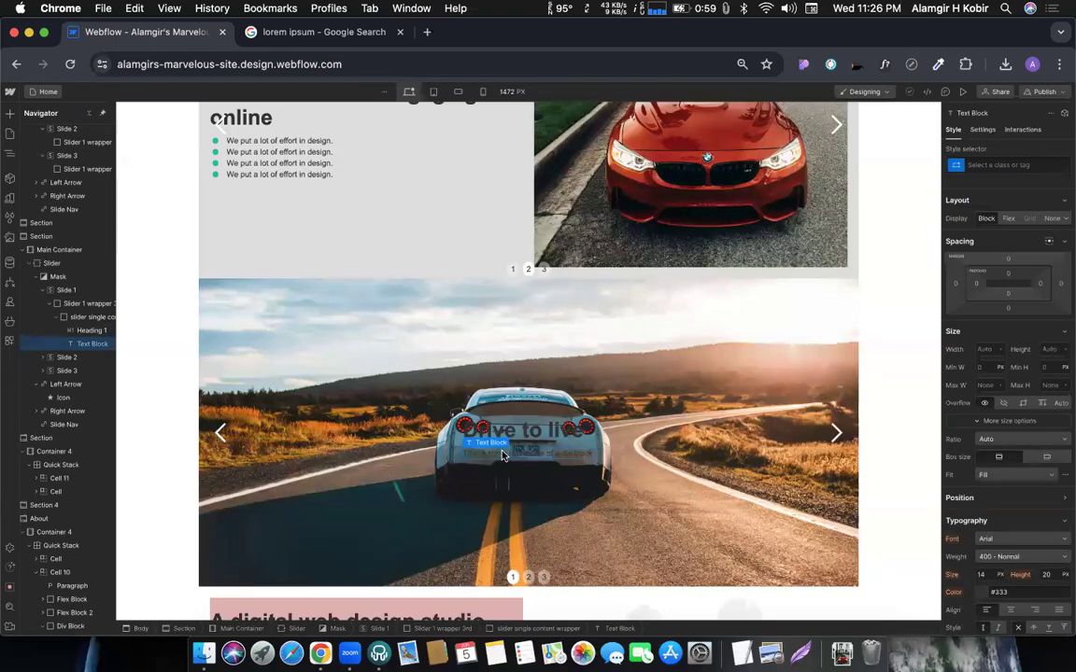
double_click(503, 454)
key(super+v)
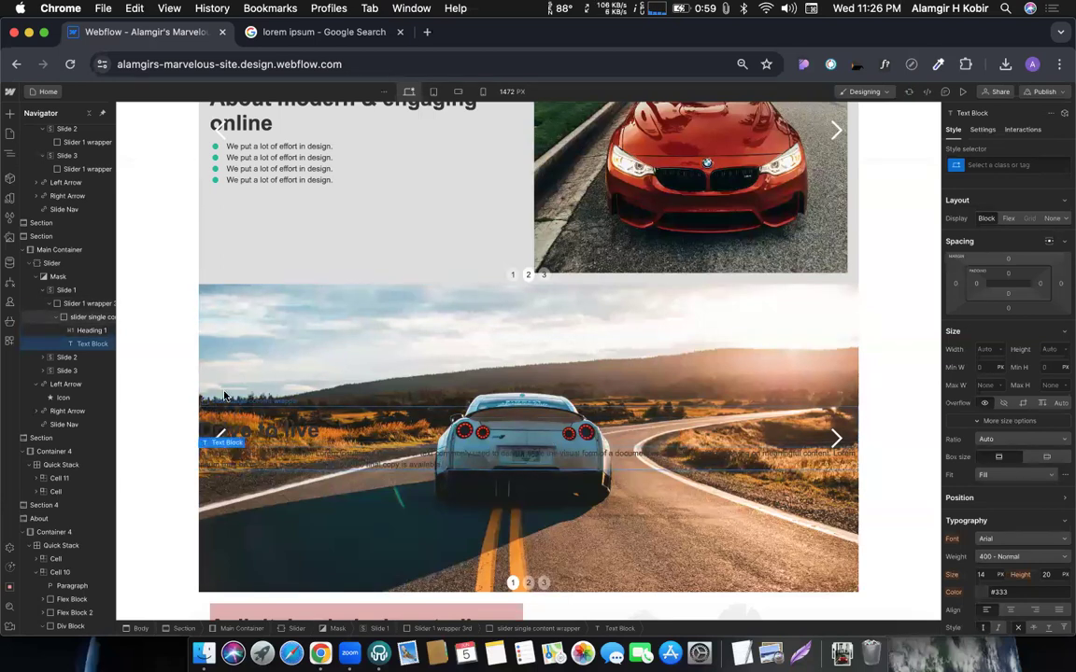
Step: Set the left and right padding of the slider single content wrapper to 100 px
click(85, 318)
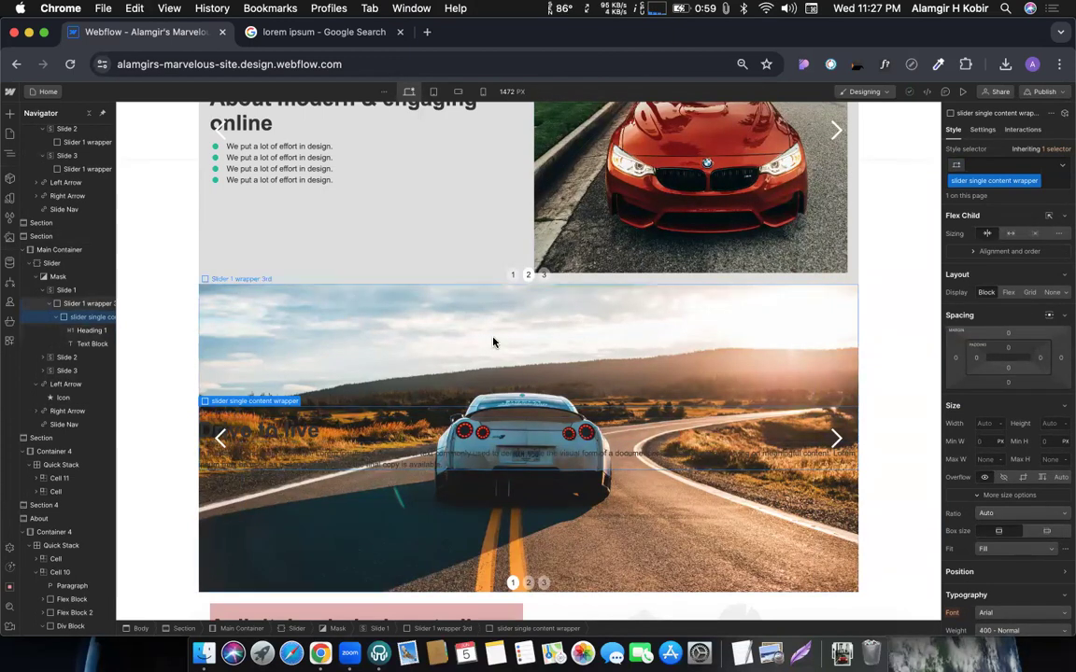
click(1041, 359)
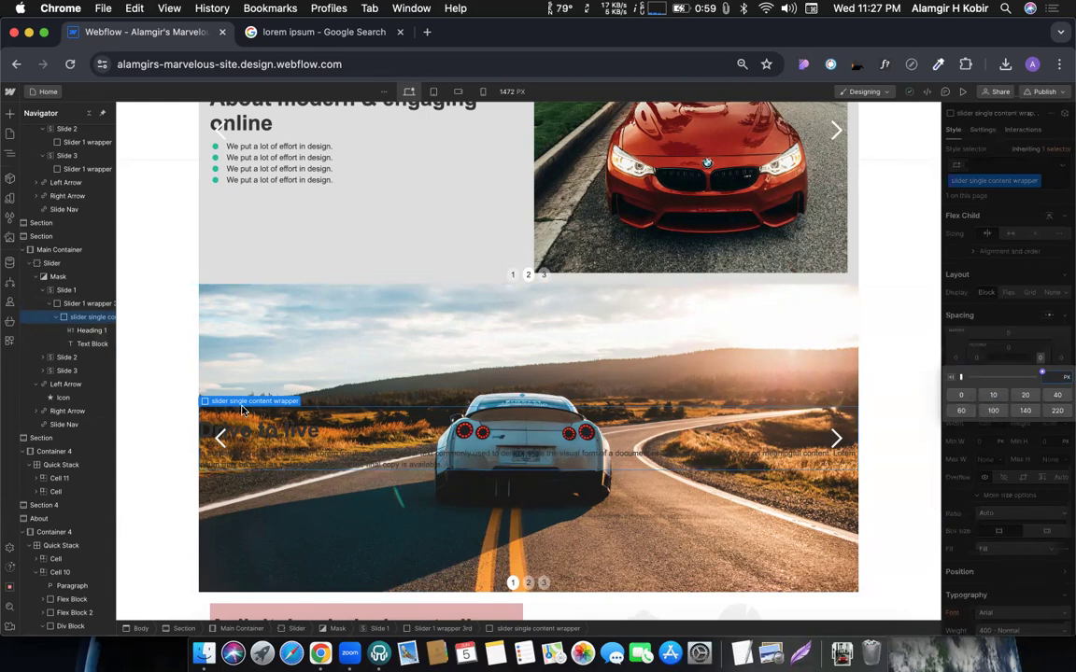
click(994, 412)
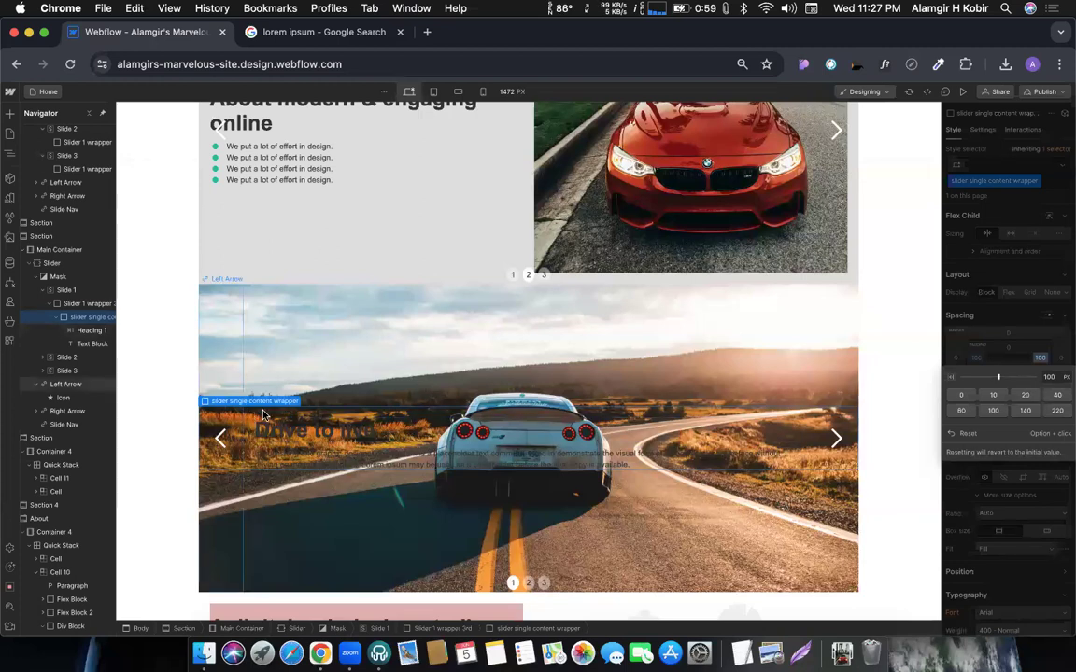
Step: Centre-align the text of the "Drive to live" heading and of the paragraph Text Block below it
click(323, 433)
click(323, 433)
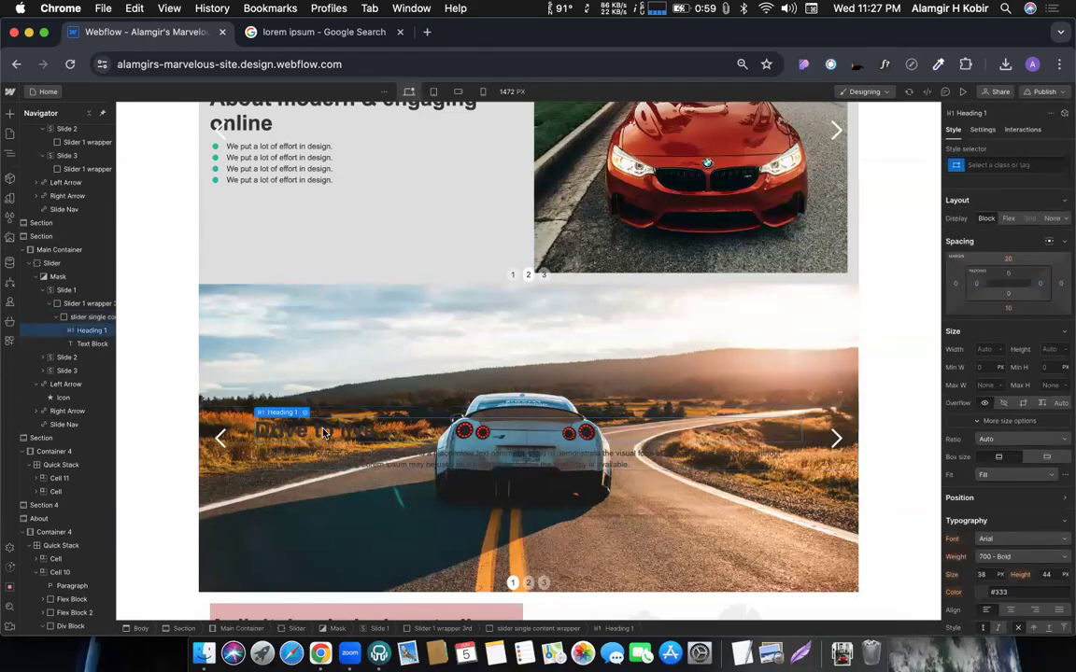
scroll(1032, 512, down, 3)
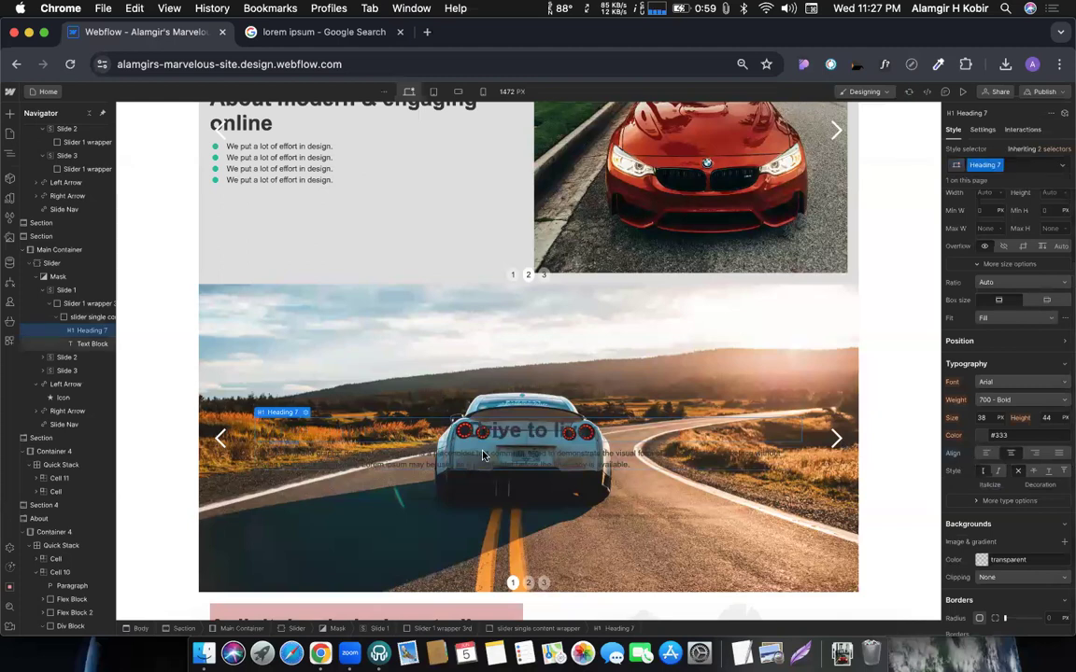
click(483, 455)
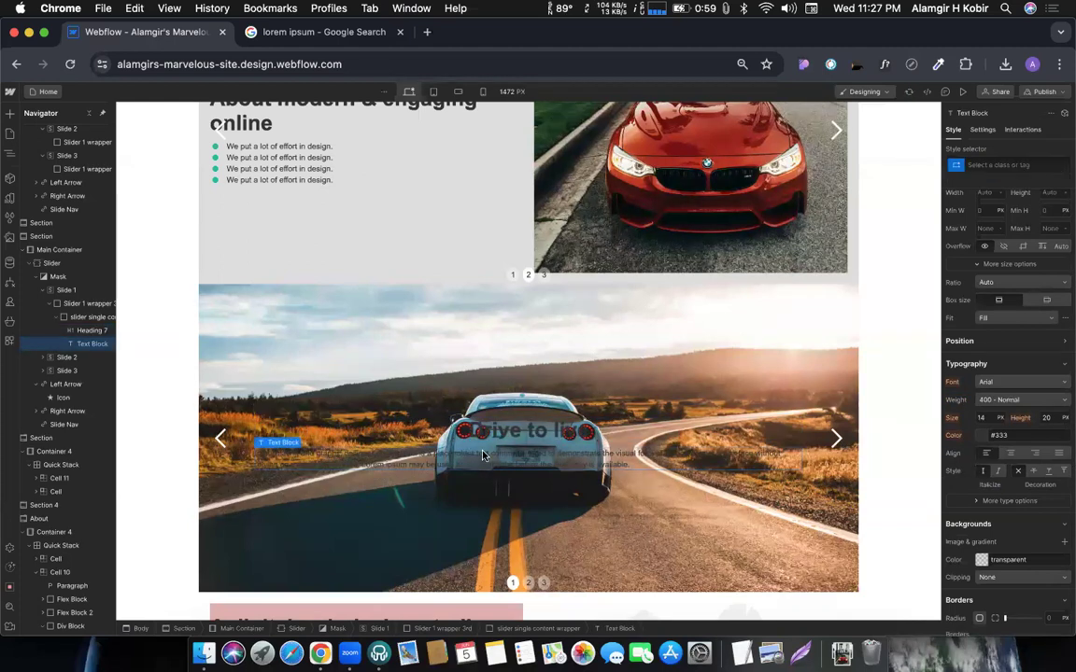
click(1014, 454)
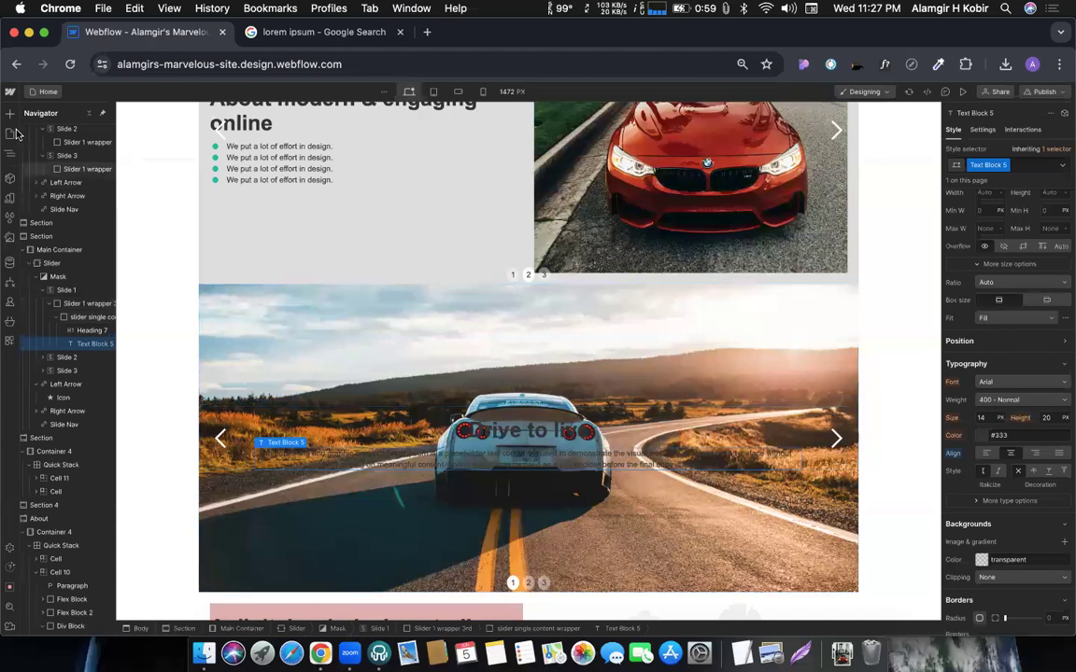
Step: Add a Button below the paragraph inside the slider single content wrapper
click(261, 428)
key(super+e)
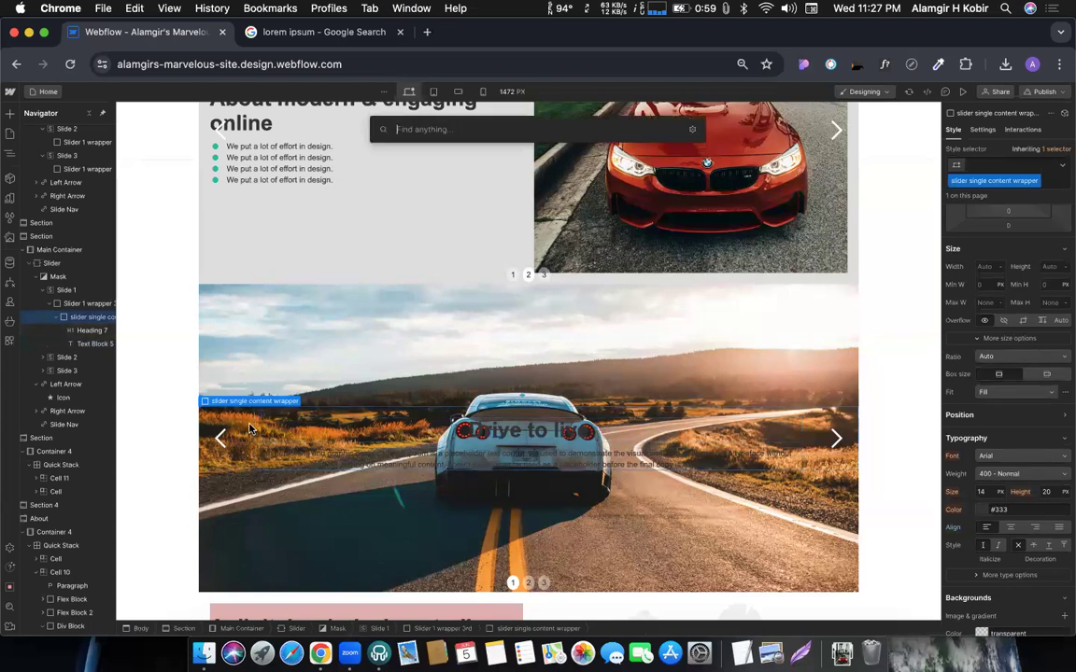
text(butt)
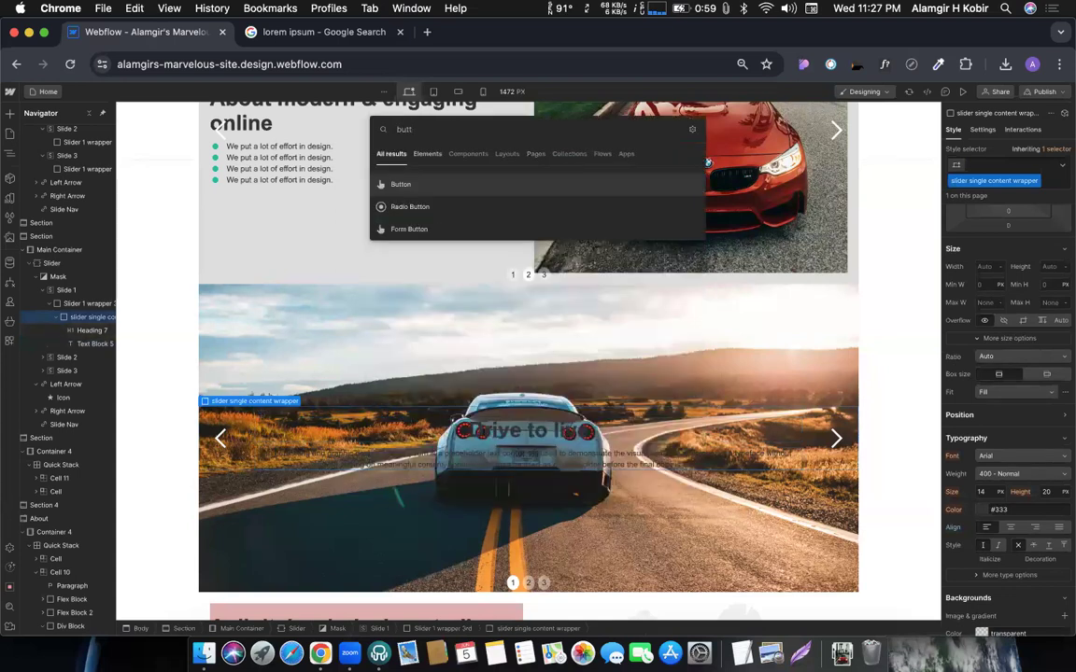
key(Return)
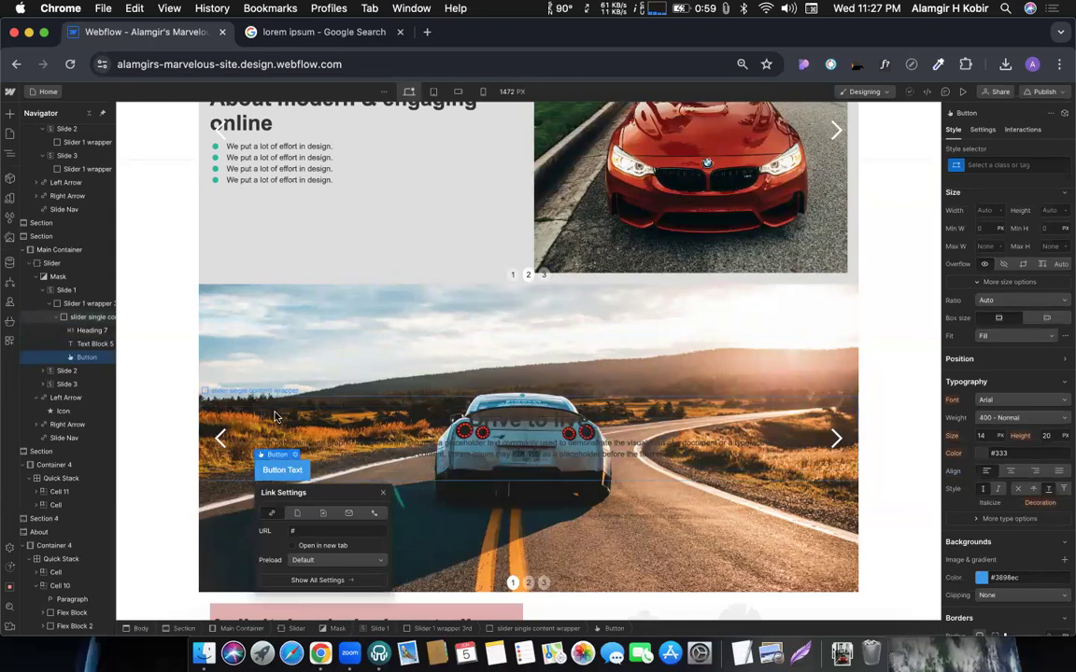
Step: Give the slider single content wrapper a vertical flex layout with its children centred on both axes
click(203, 369)
scroll(1009, 299, up, 3)
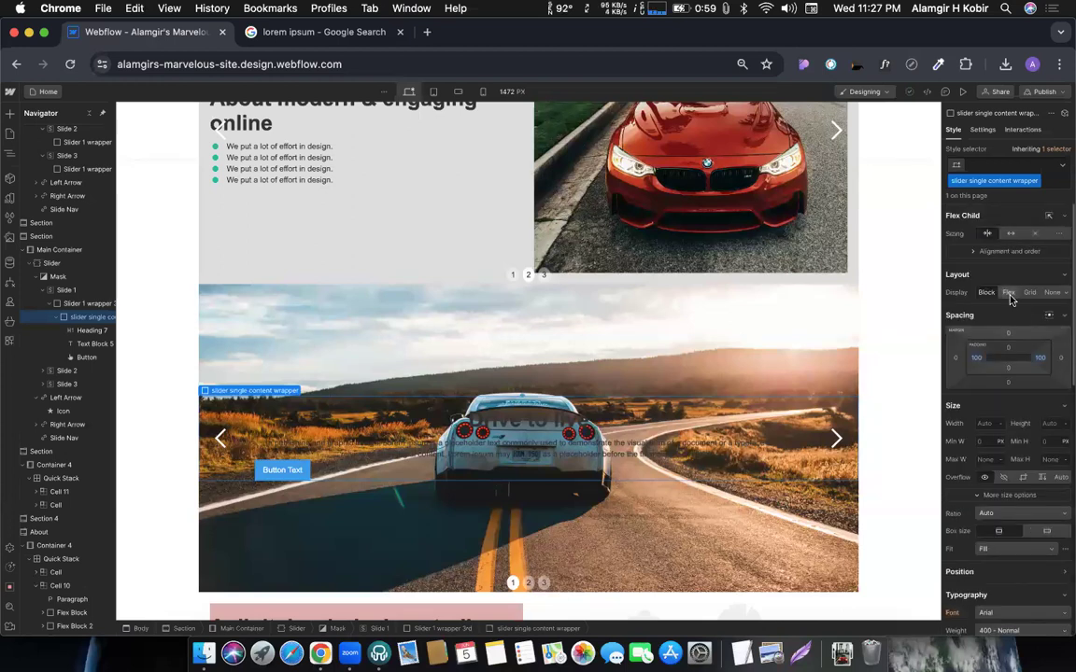
click(1009, 294)
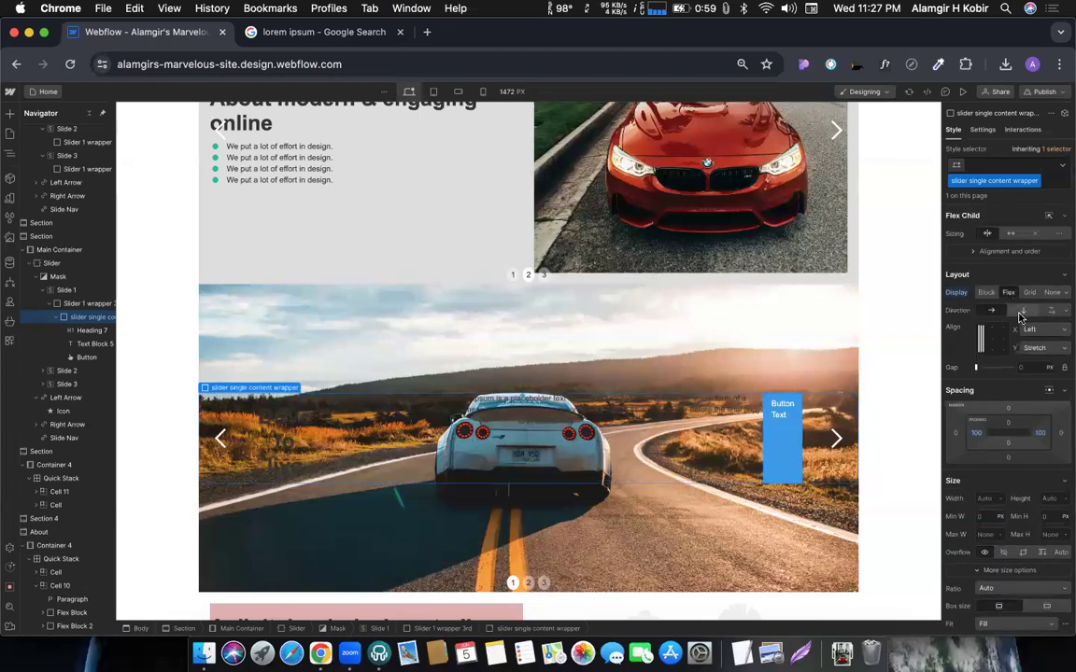
click(1022, 312)
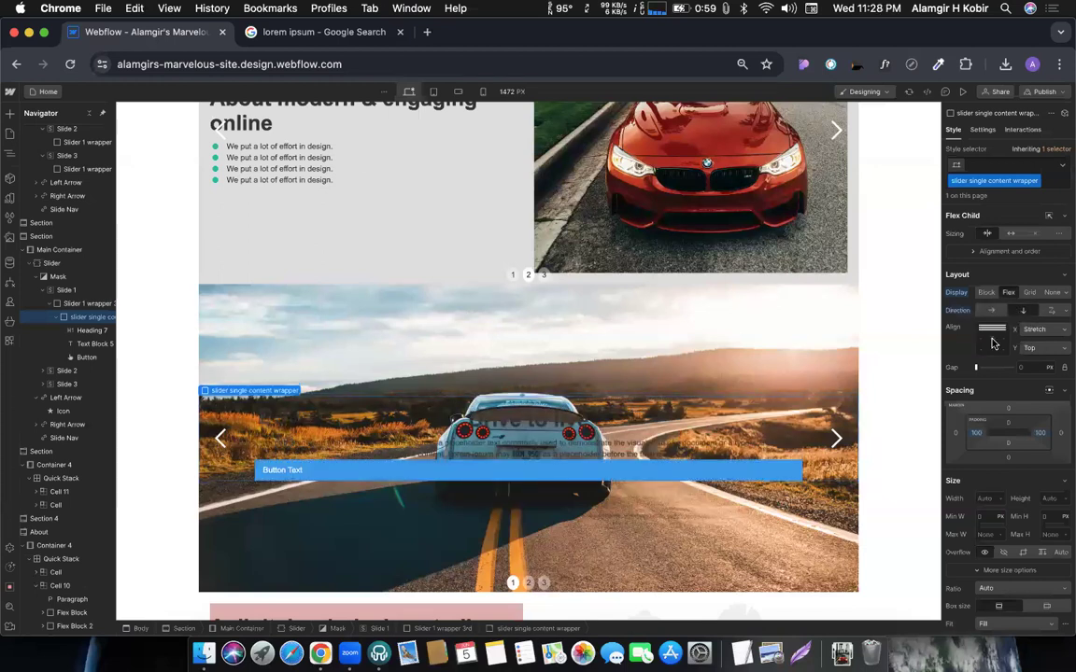
click(992, 343)
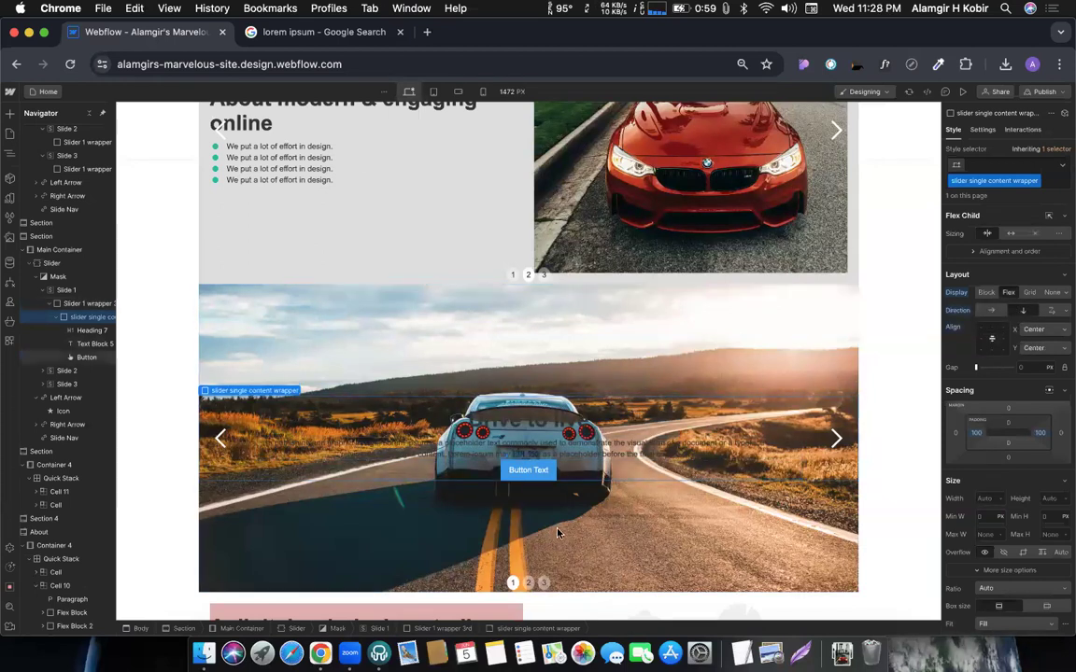
Step: Change the text colour of the paragraph Text Block under the "Drive to live" heading to light grey #d6d6d6
click(538, 450)
scroll(980, 467, down, 5)
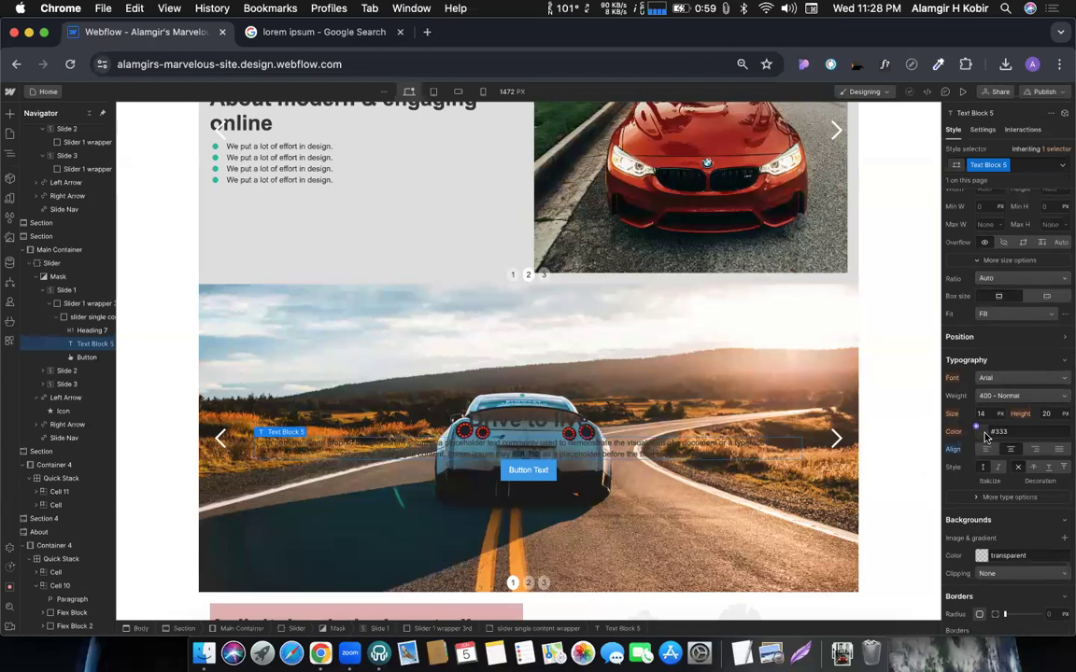
click(983, 432)
drag(966, 462, 926, 459)
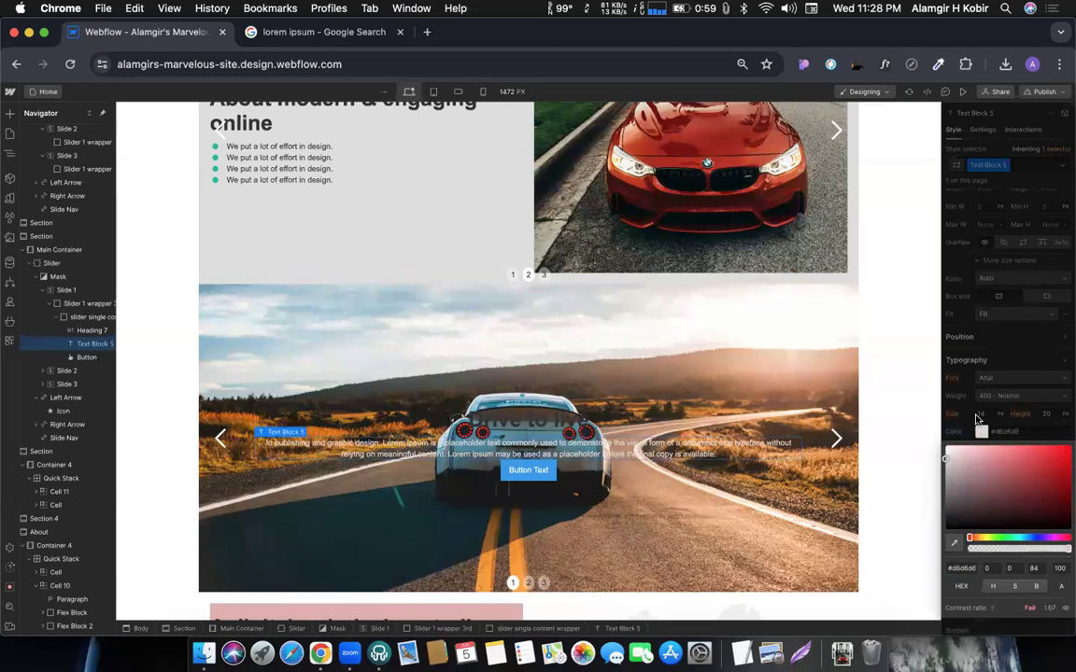
click(975, 416)
Step: Change the text colour of the "Drive to live" heading to white
click(558, 420)
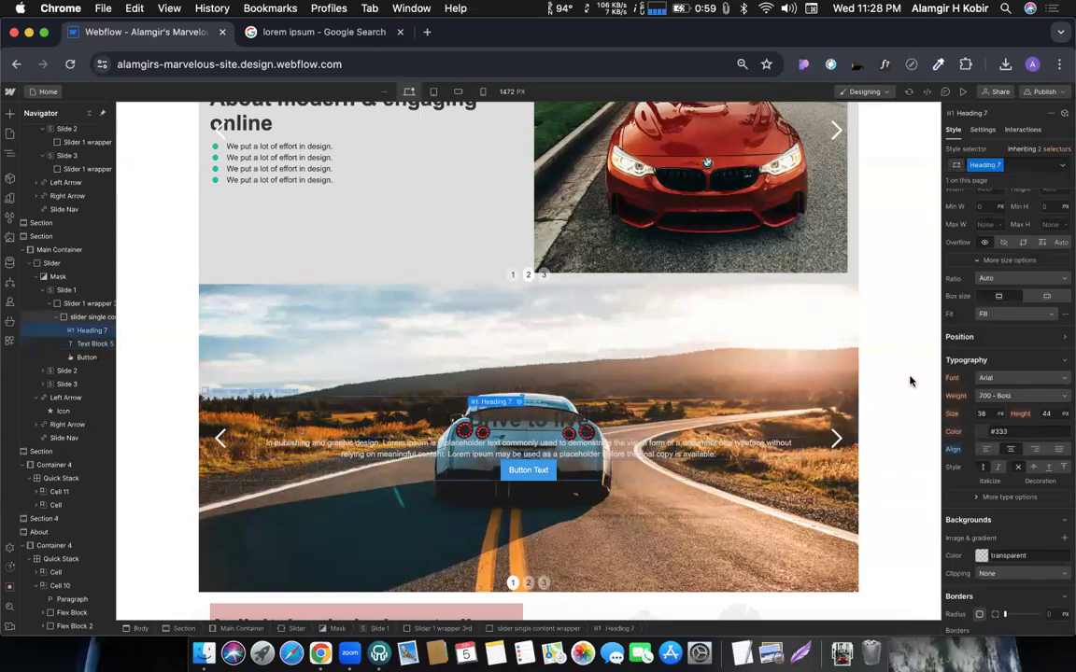
click(982, 432)
drag(953, 457, 945, 444)
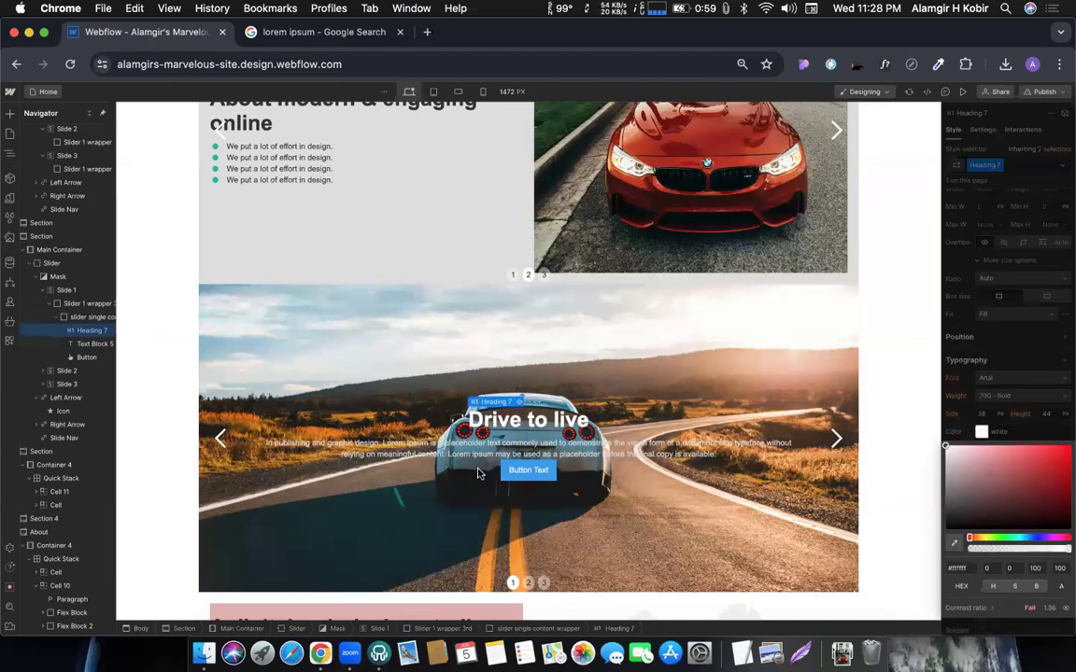
click(478, 473)
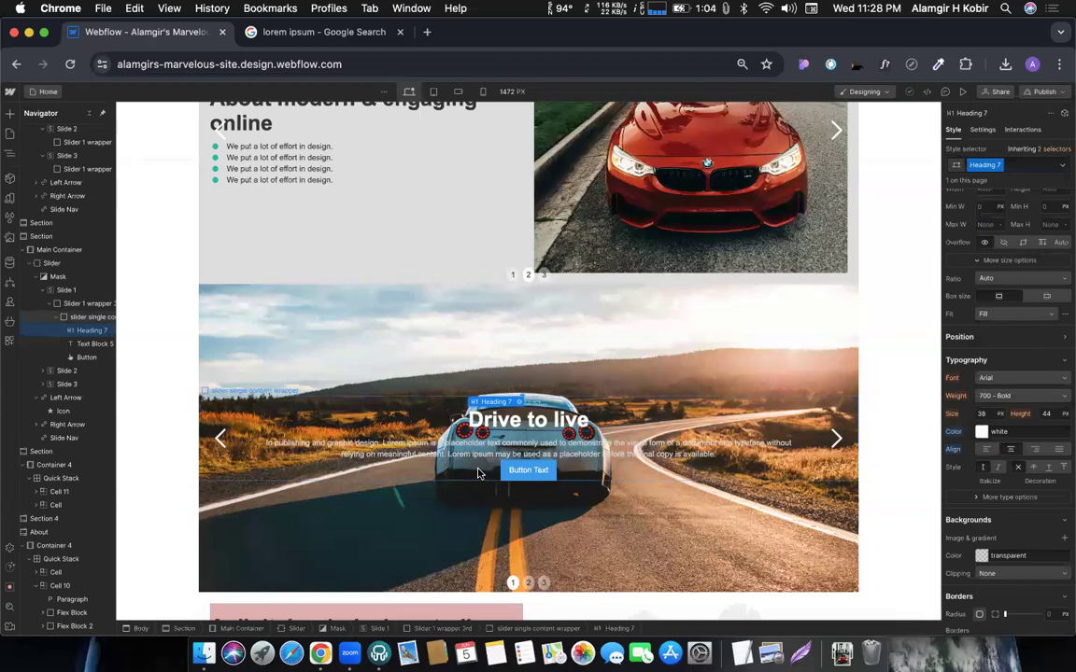
Step: Wrap the slide's button in an H Flex block
click(519, 472)
right_click(519, 474)
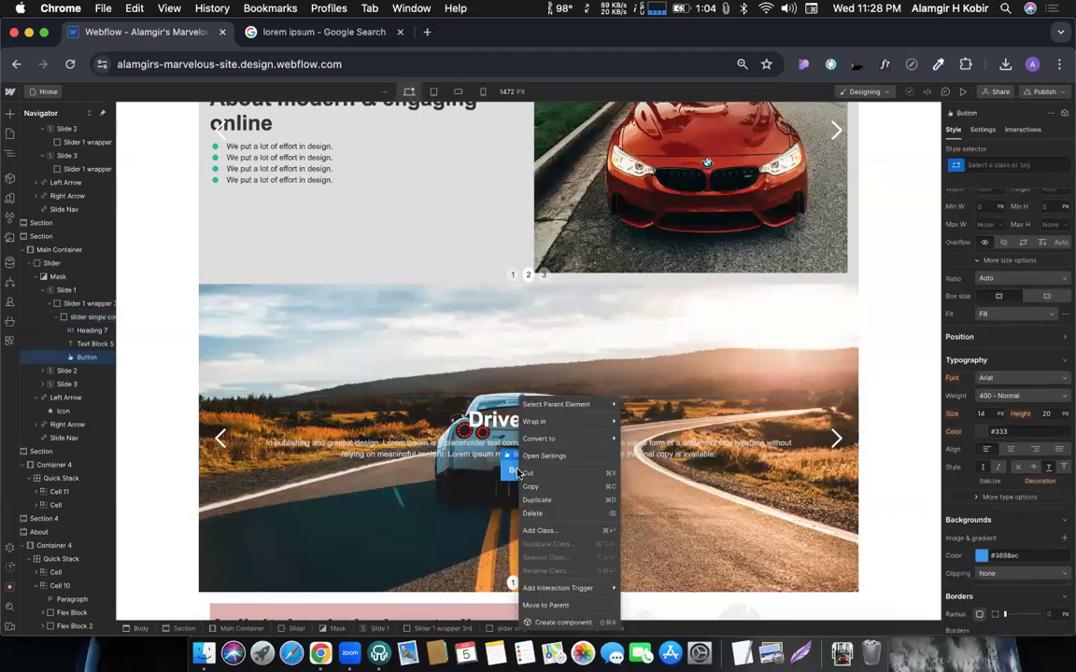
mouse_move(572, 438)
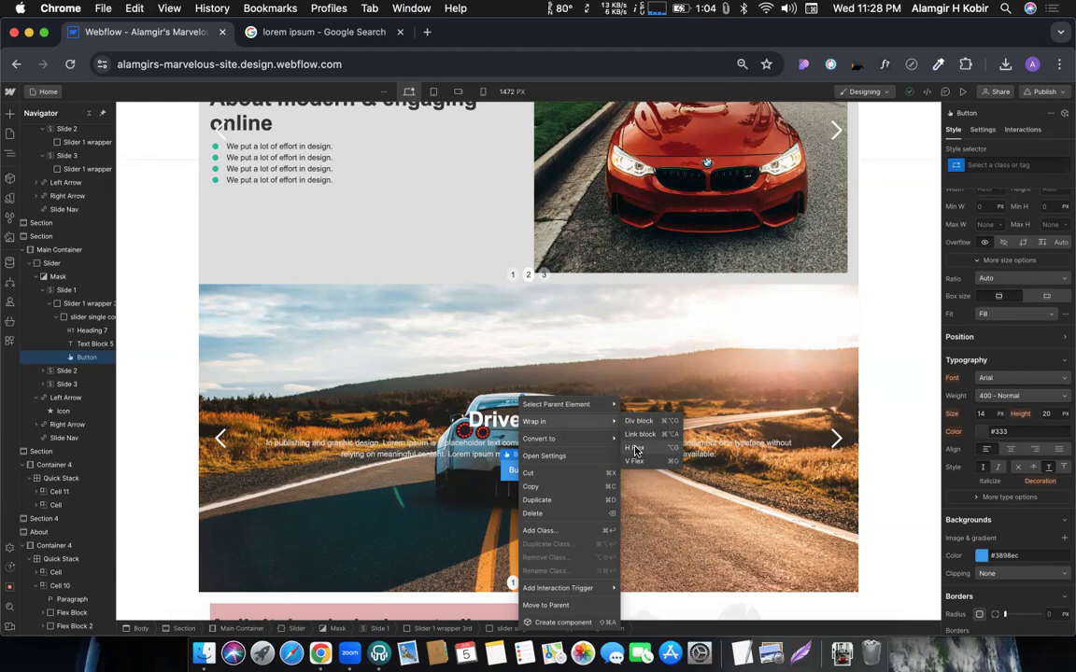
click(504, 472)
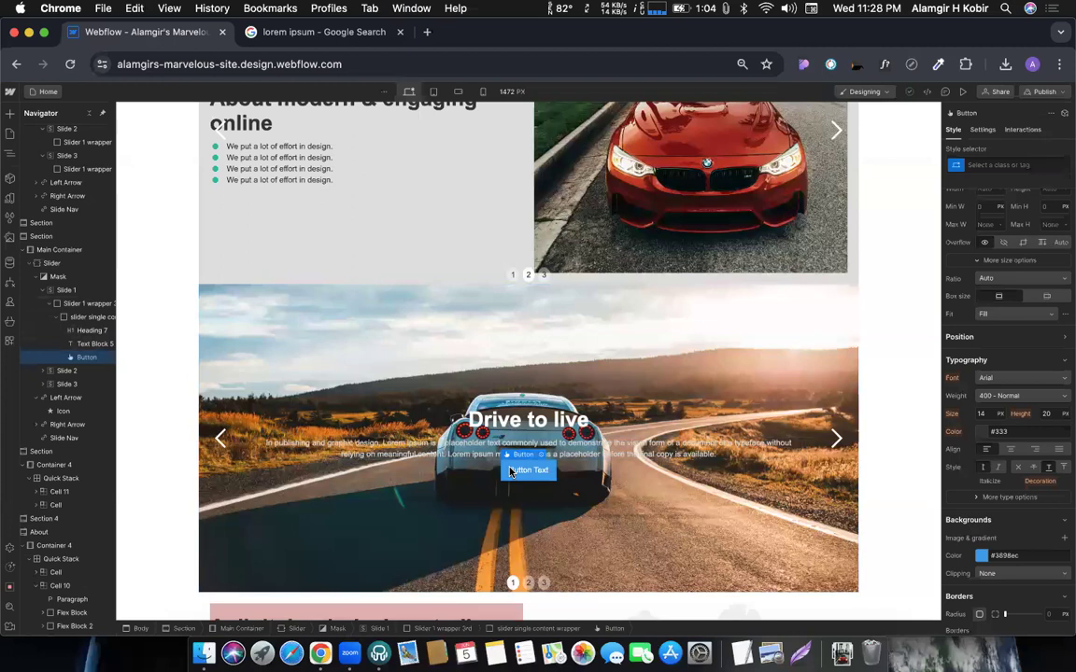
right_click(511, 471)
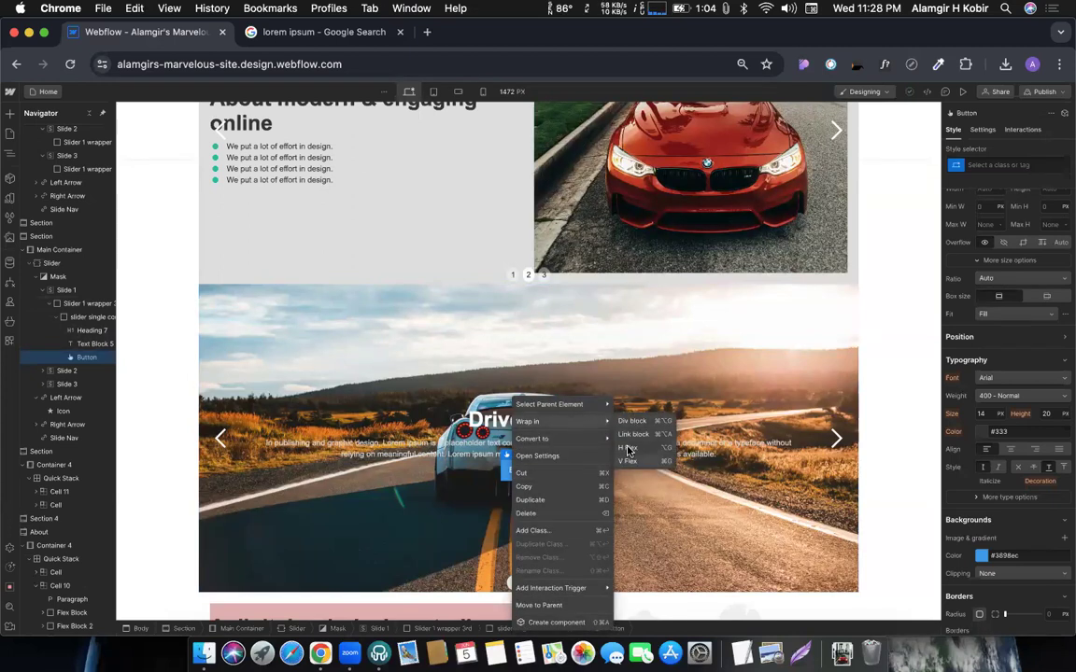
click(628, 451)
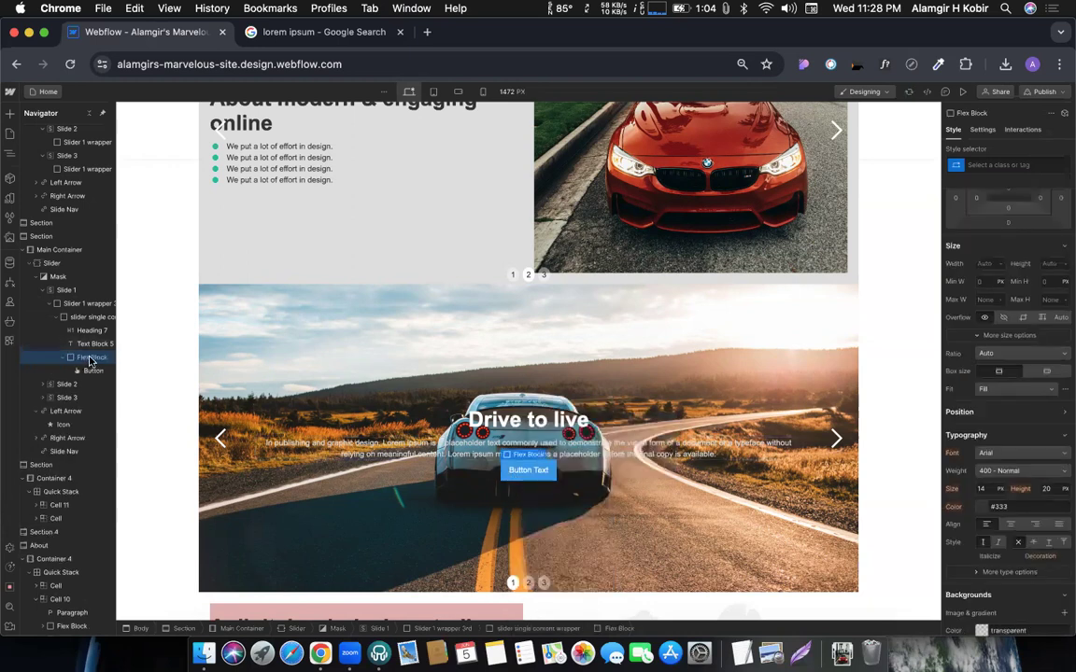
Step: Duplicate the button inside the Flex Block and set the second button's left margin to 10 px
click(504, 466)
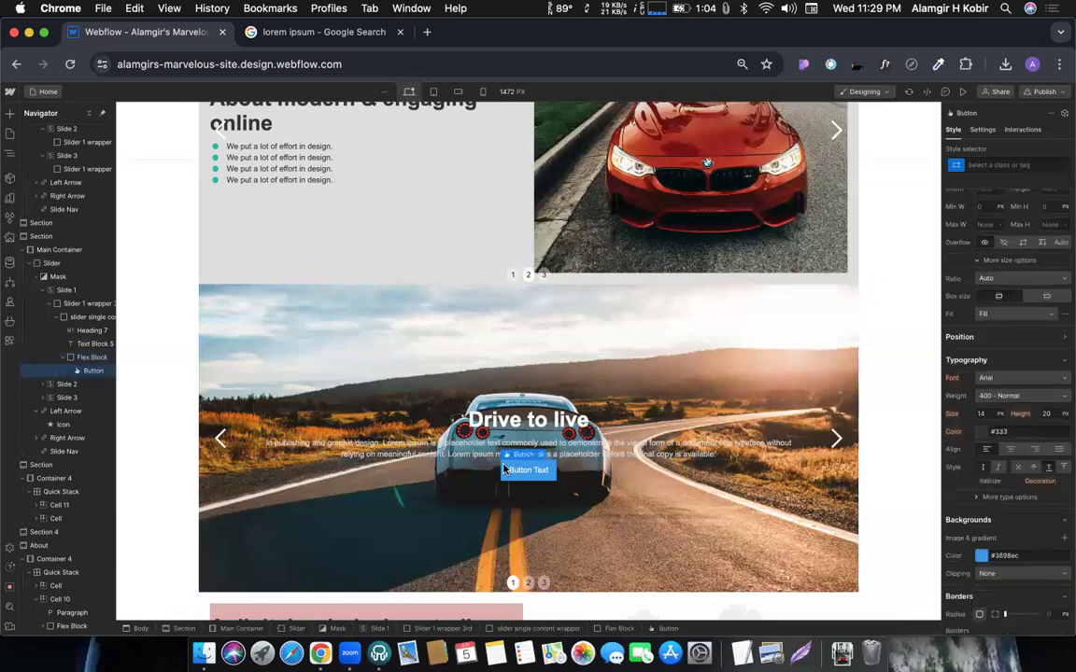
key(super+d)
click(548, 472)
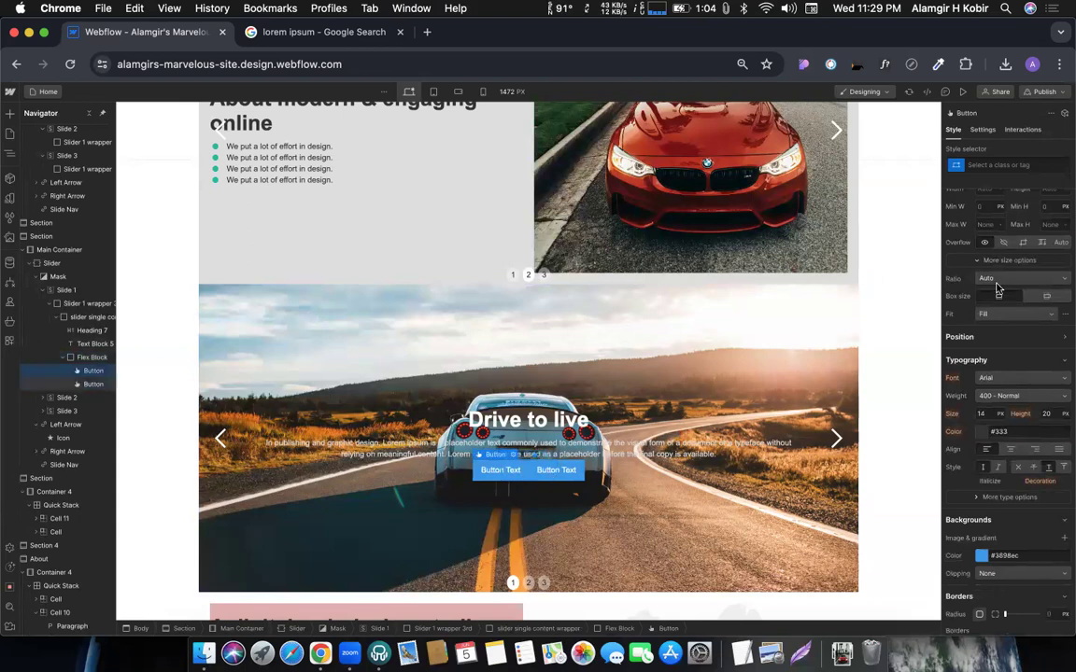
scroll(1014, 385, up, 5)
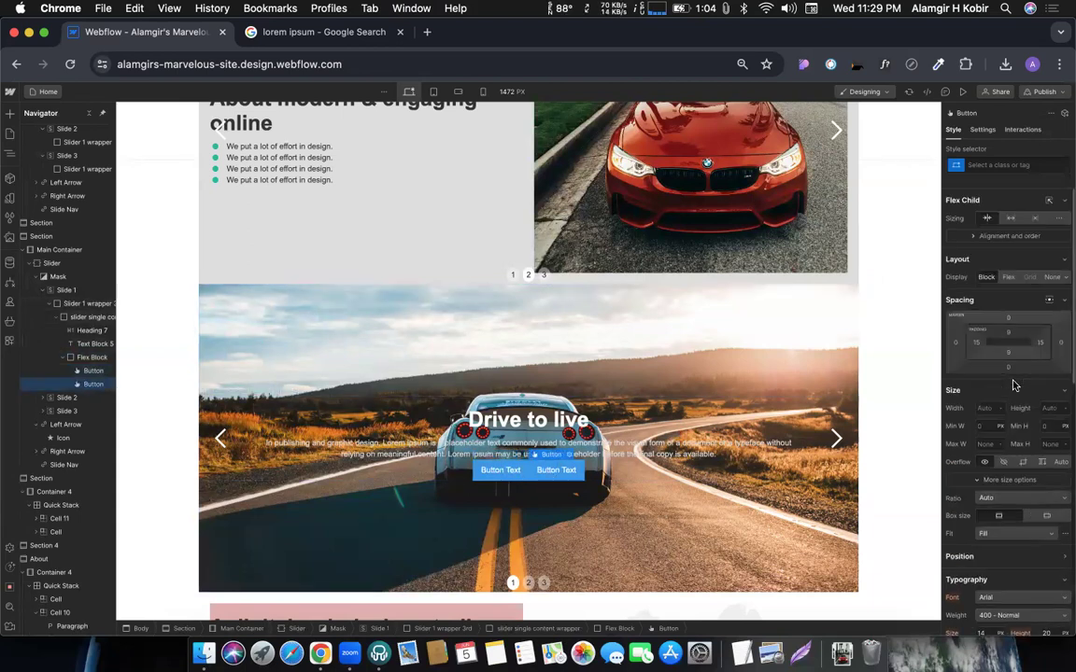
click(955, 342)
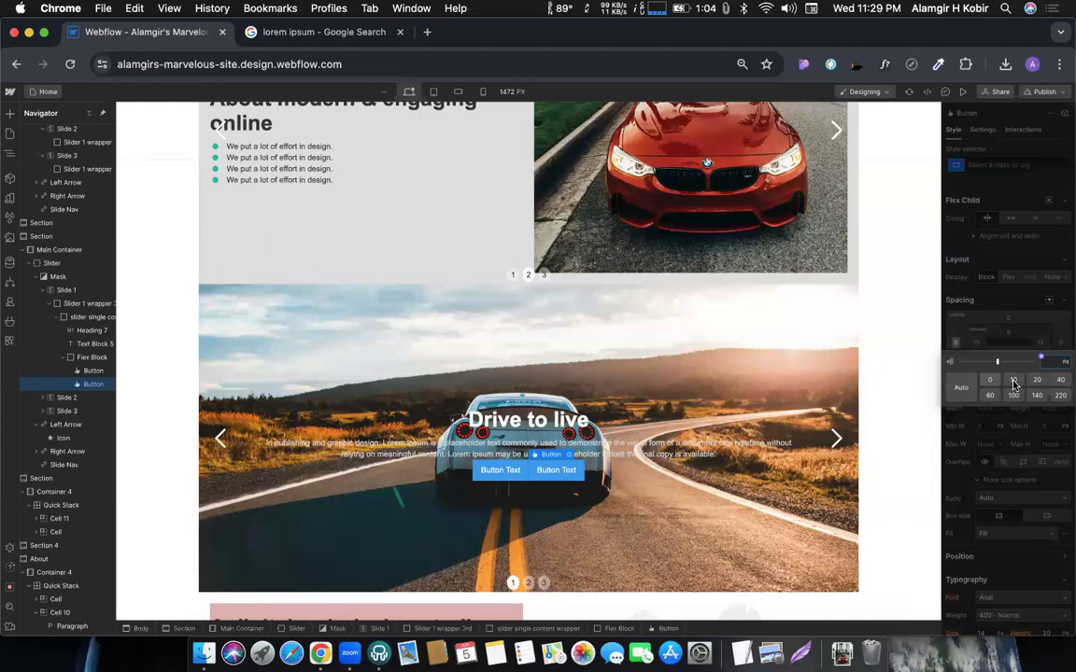
text(10)
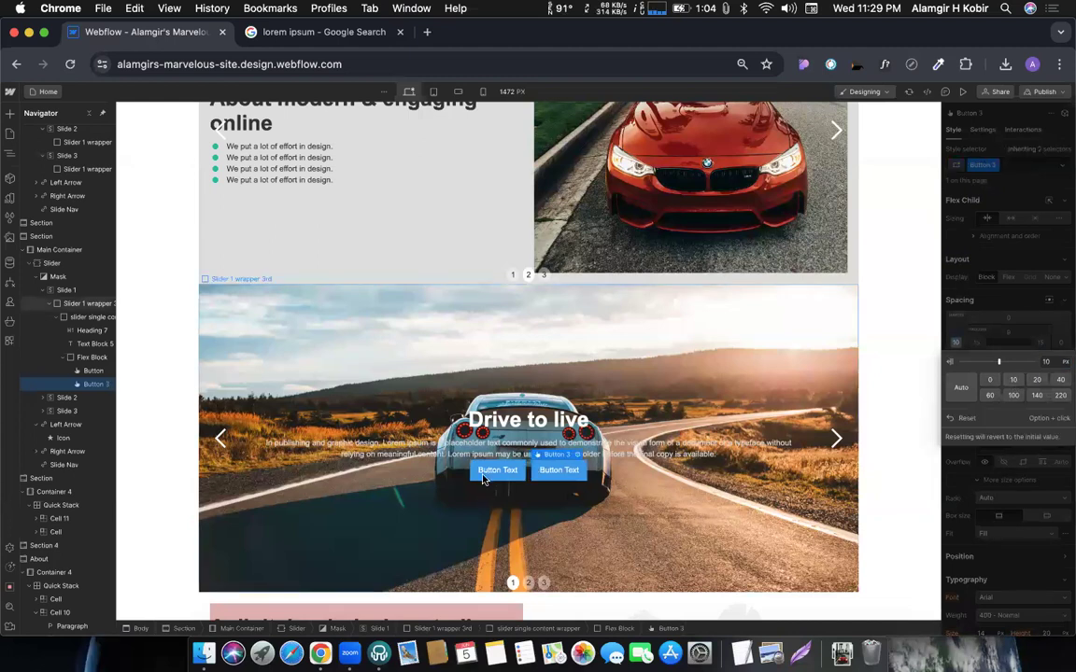
Step: Set the right margin of the first button in the Flex Block to 10 px
click(484, 476)
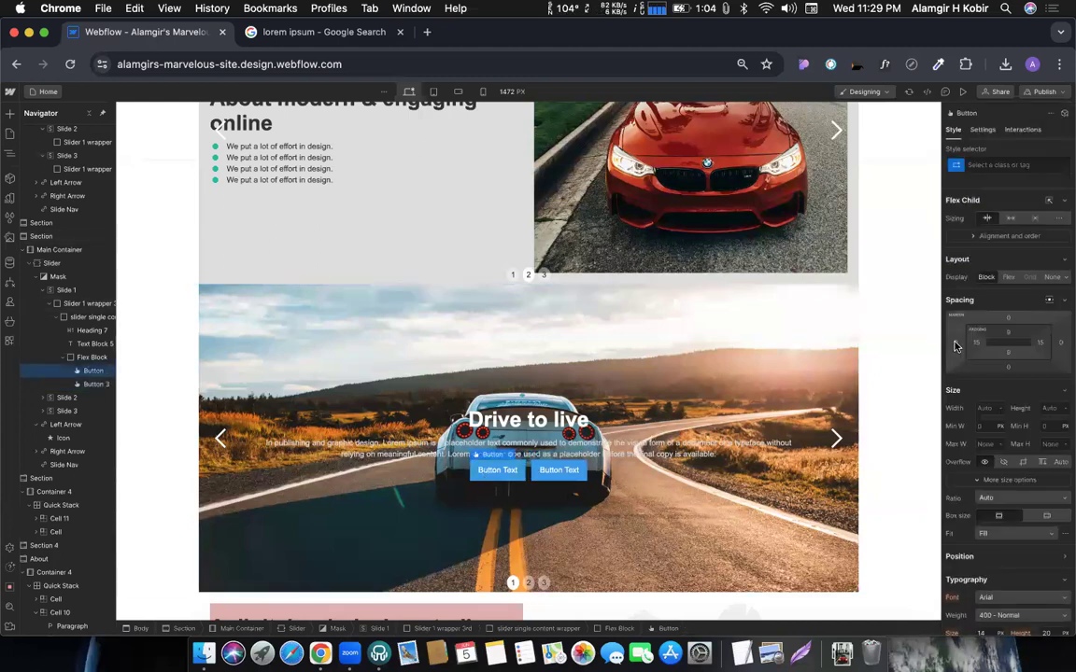
click(956, 344)
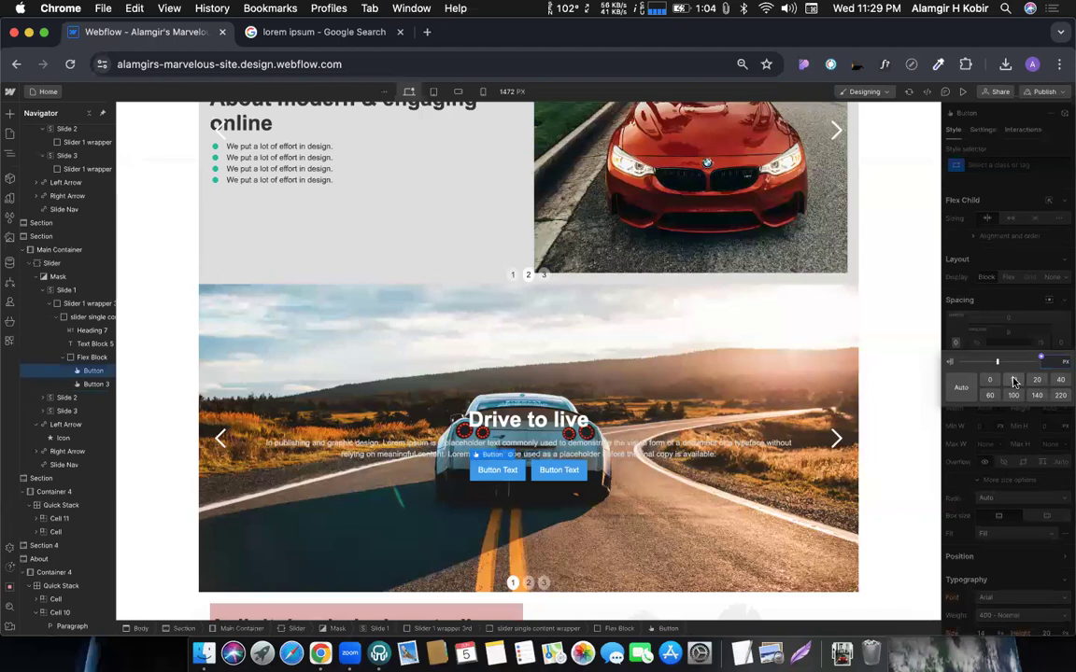
click(1058, 342)
click(1060, 342)
click(1014, 380)
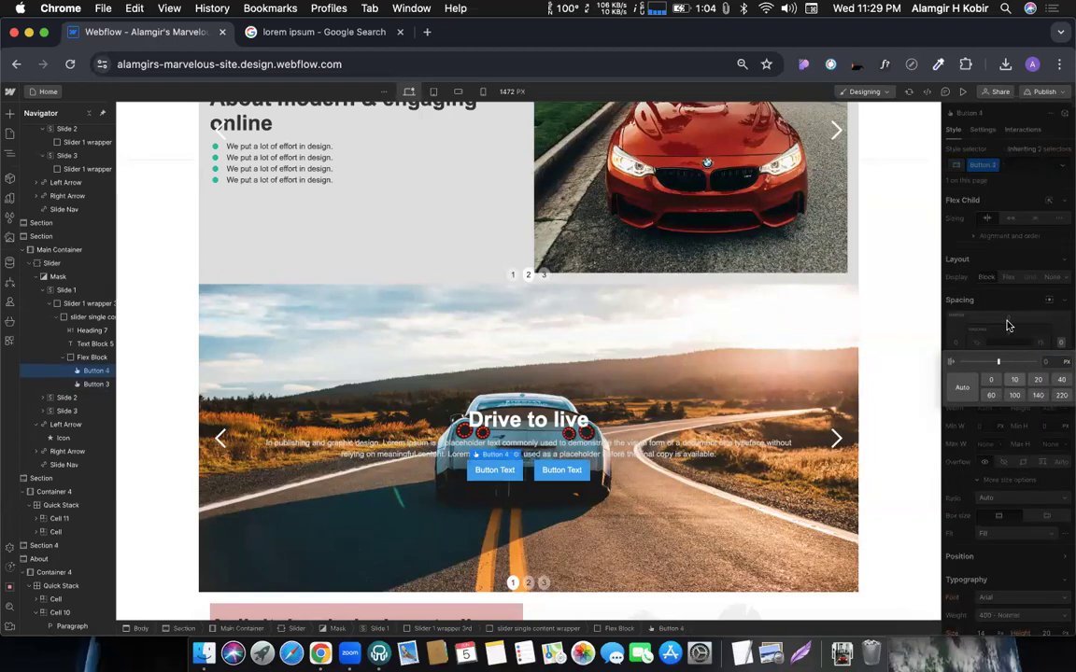
click(1008, 322)
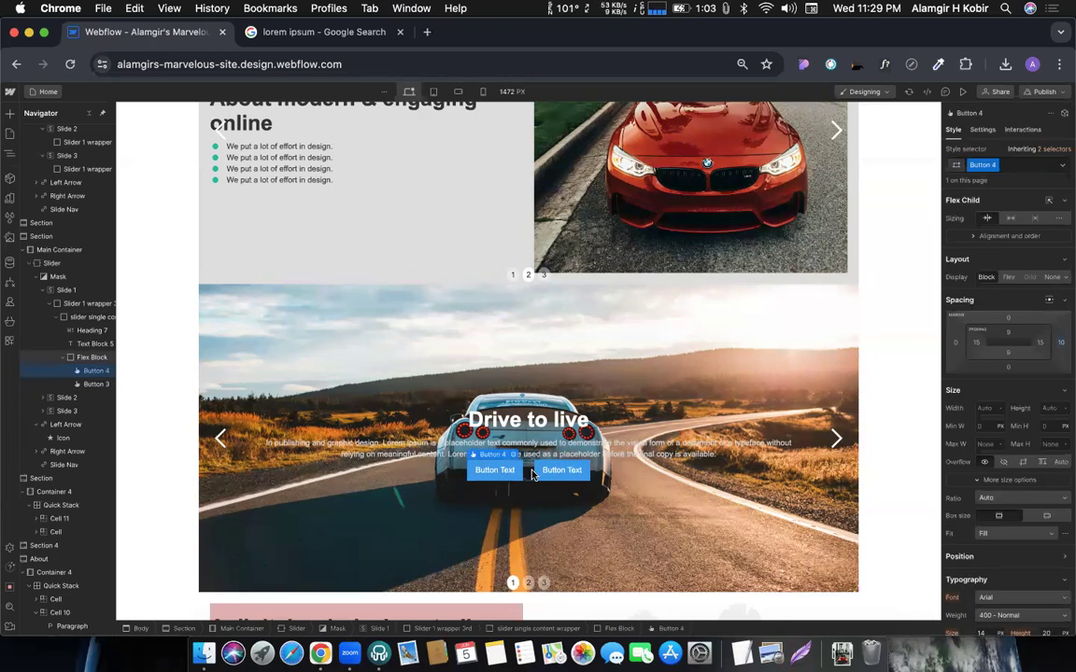
Step: Select the Flex Block around the two buttons and set its top margin to 40 px
key(Up)
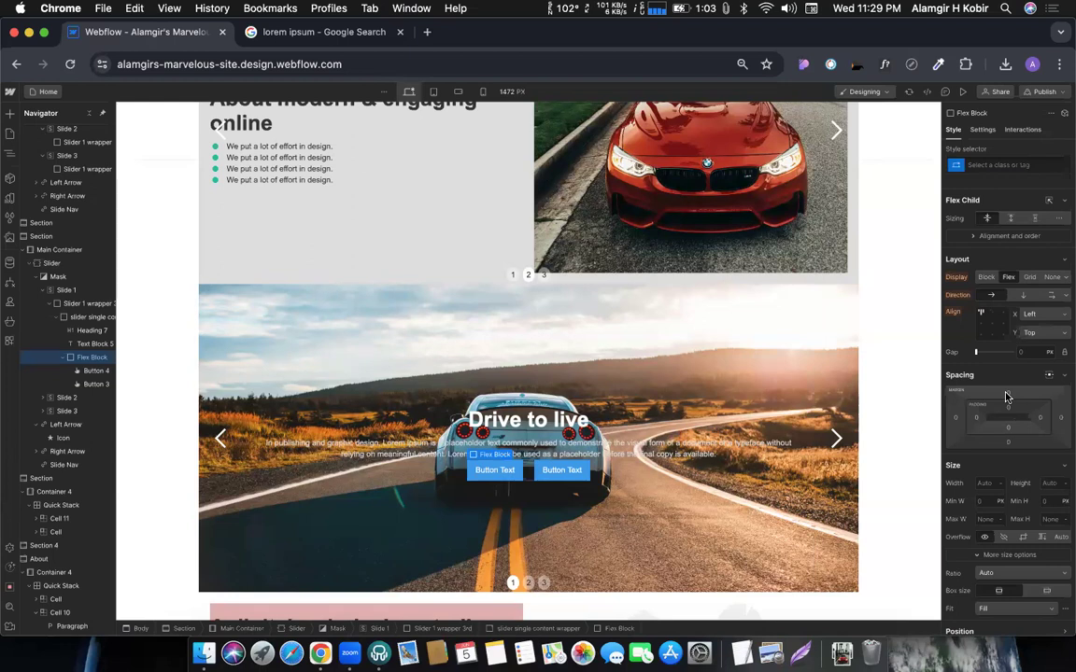
click(1061, 432)
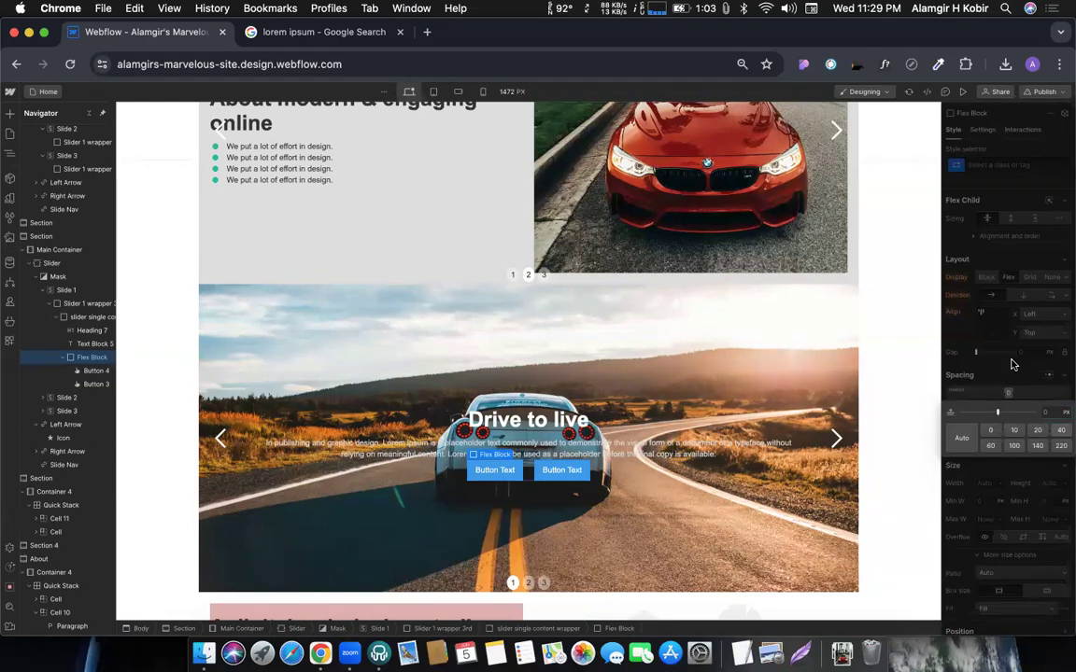
click(1060, 429)
click(907, 331)
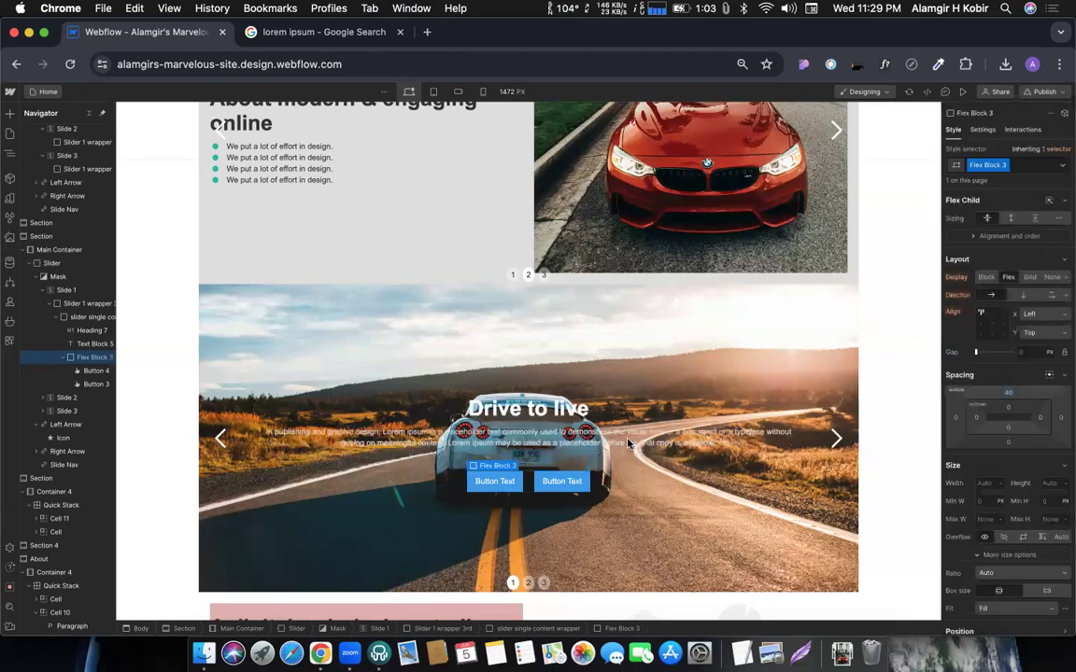
Step: Try converting the "Drive to live" heading to a Text Block and undo the conversion
right_click(523, 404)
click(478, 358)
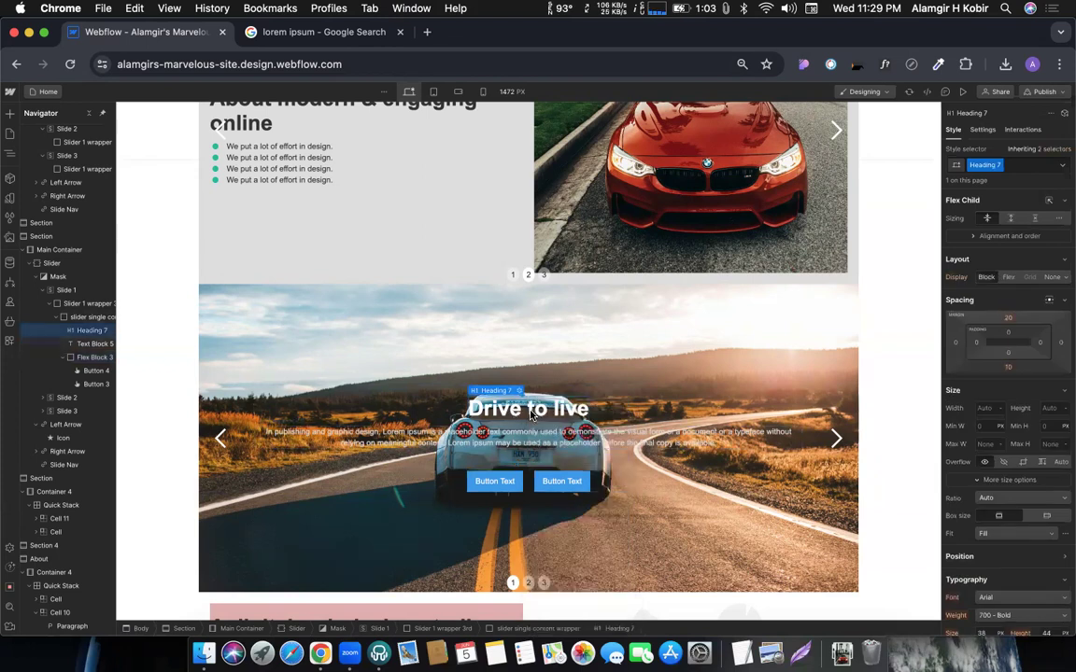
right_click(525, 400)
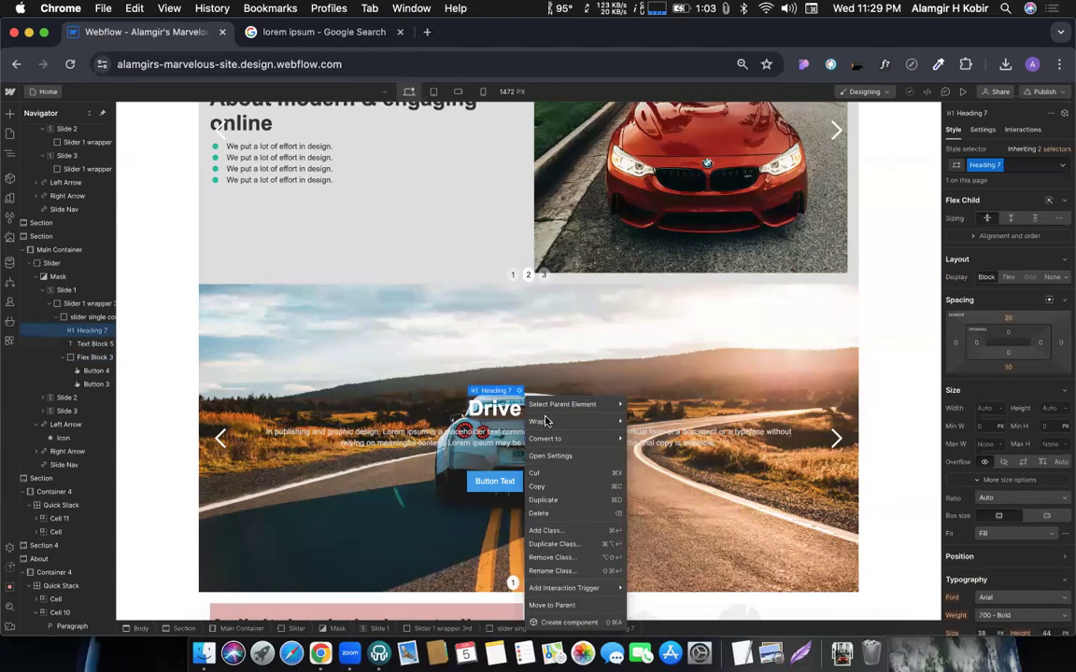
mouse_move(545, 422)
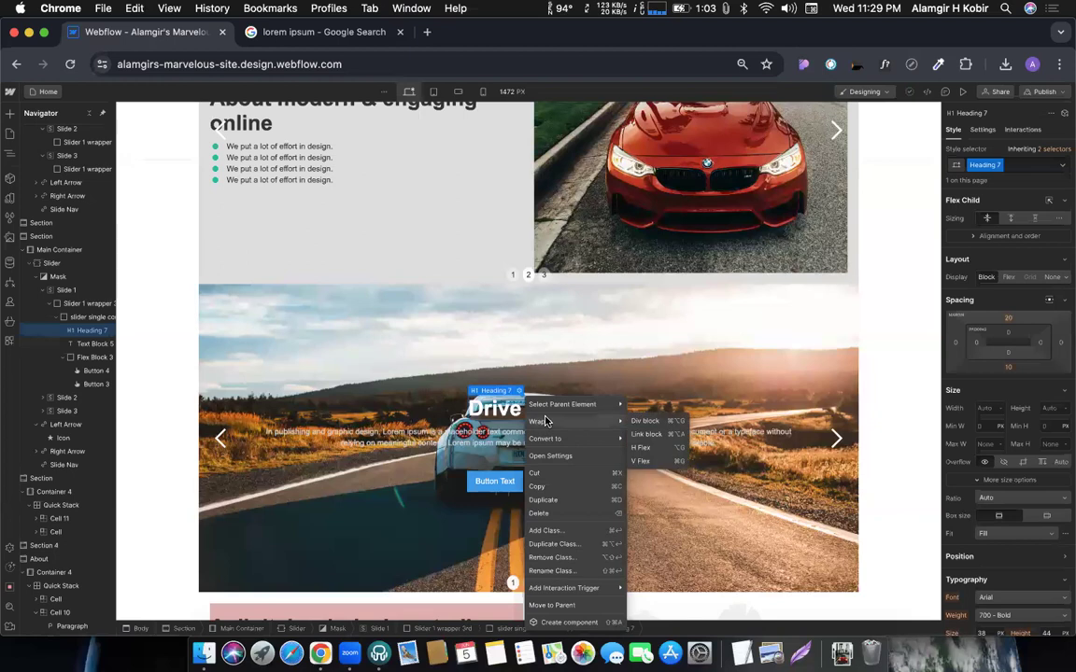
click(607, 443)
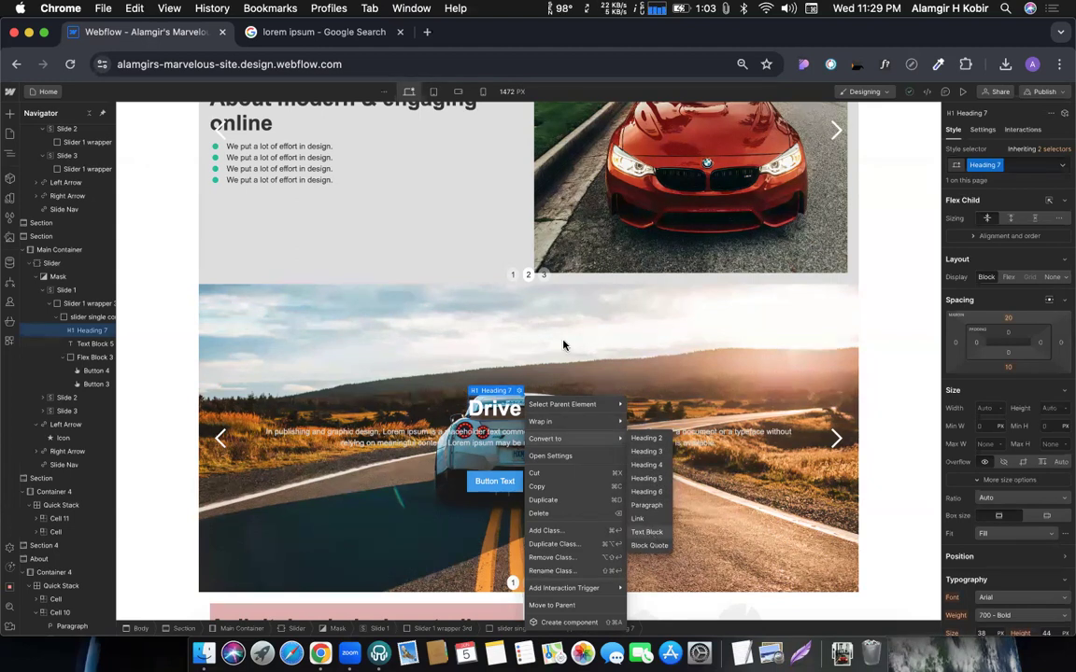
click(647, 532)
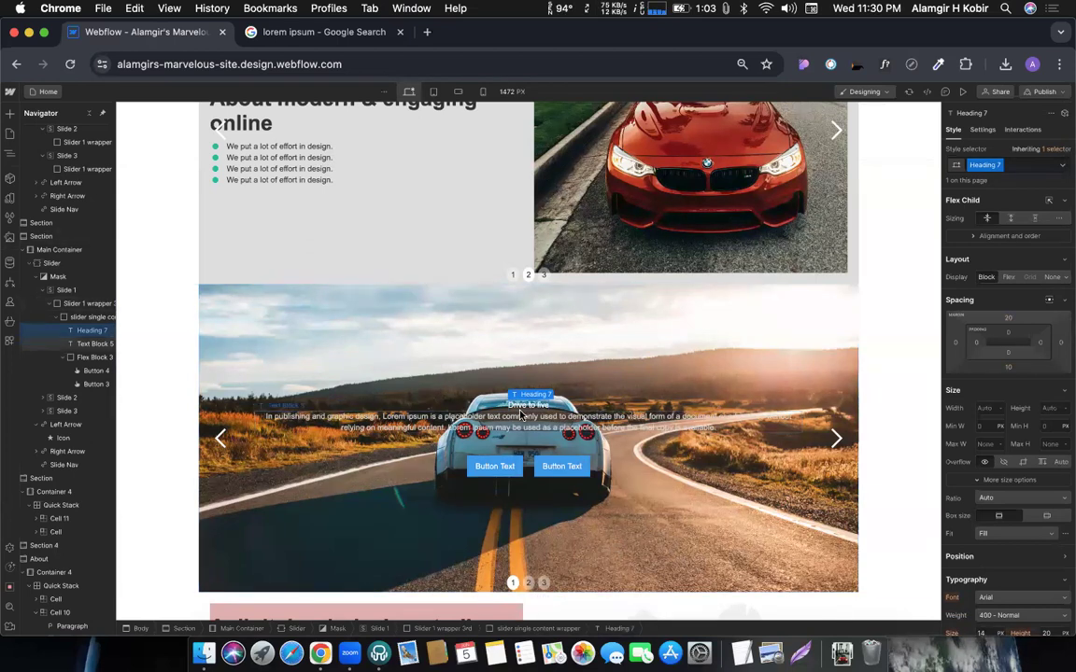
key(super+z)
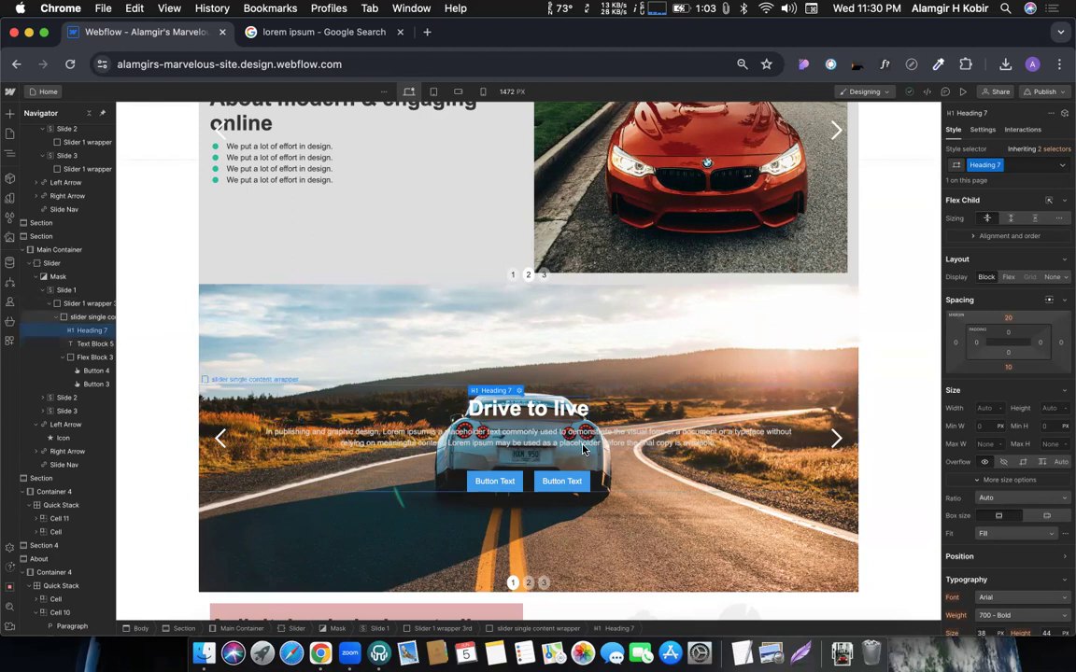
click(621, 403)
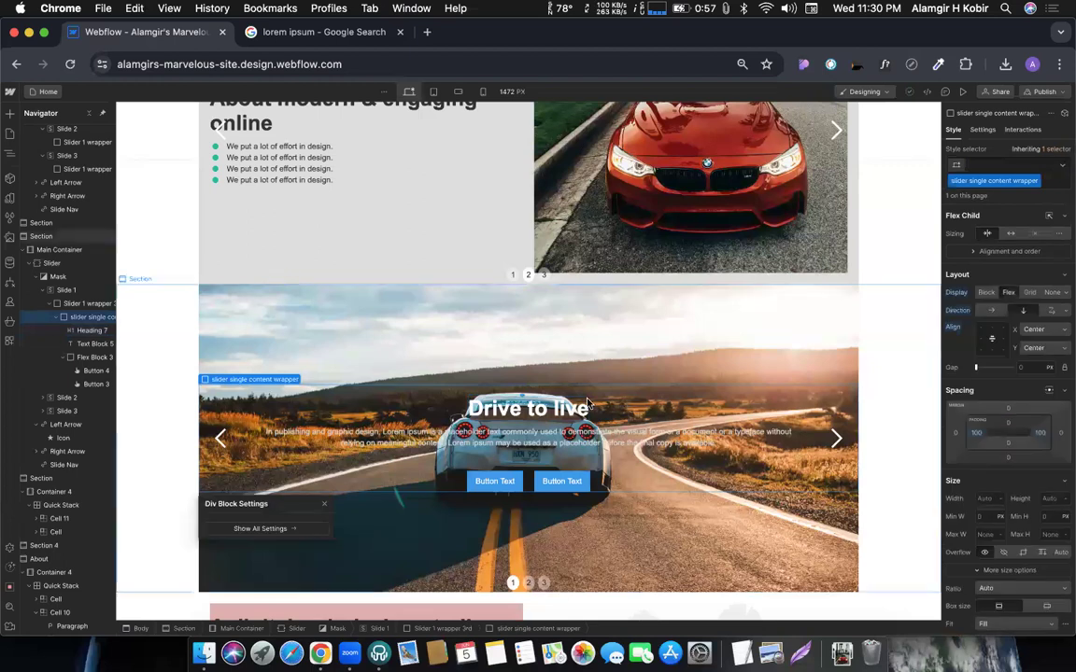
click(555, 413)
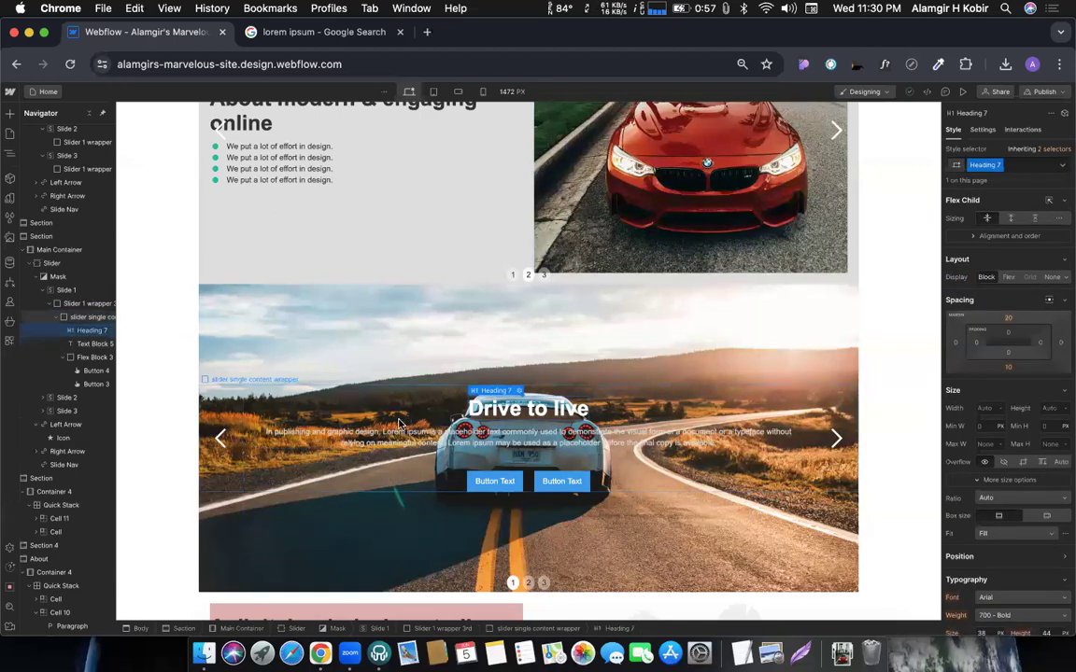
click(532, 454)
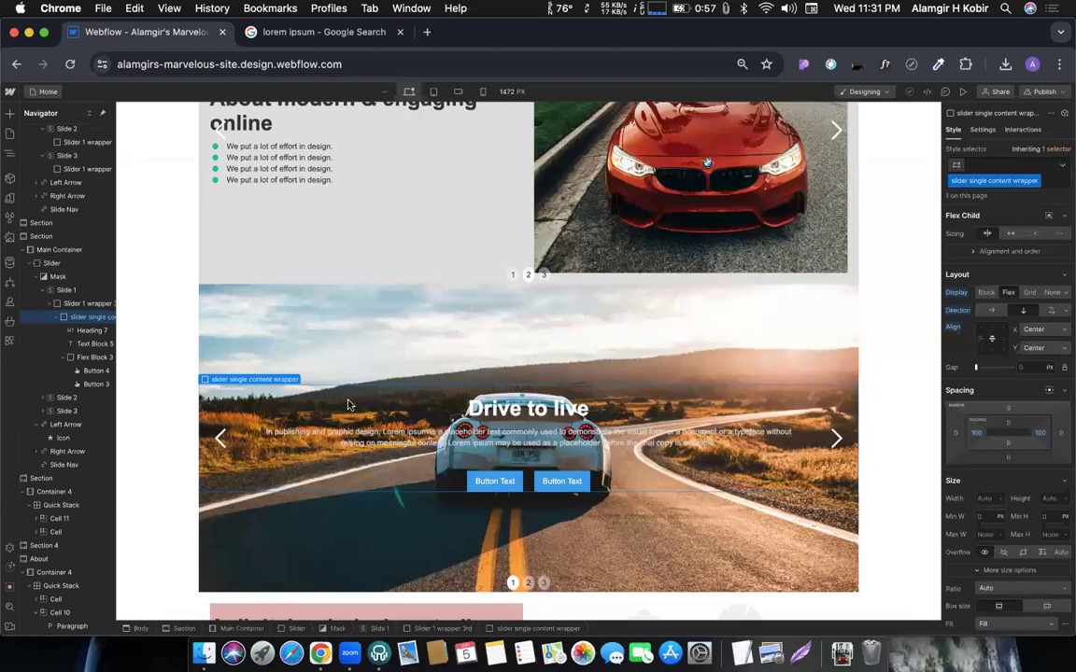
Step: Align the slide content wrapper's items to the left, and set the button Flex Block to 100% width with left alignment
click(980, 338)
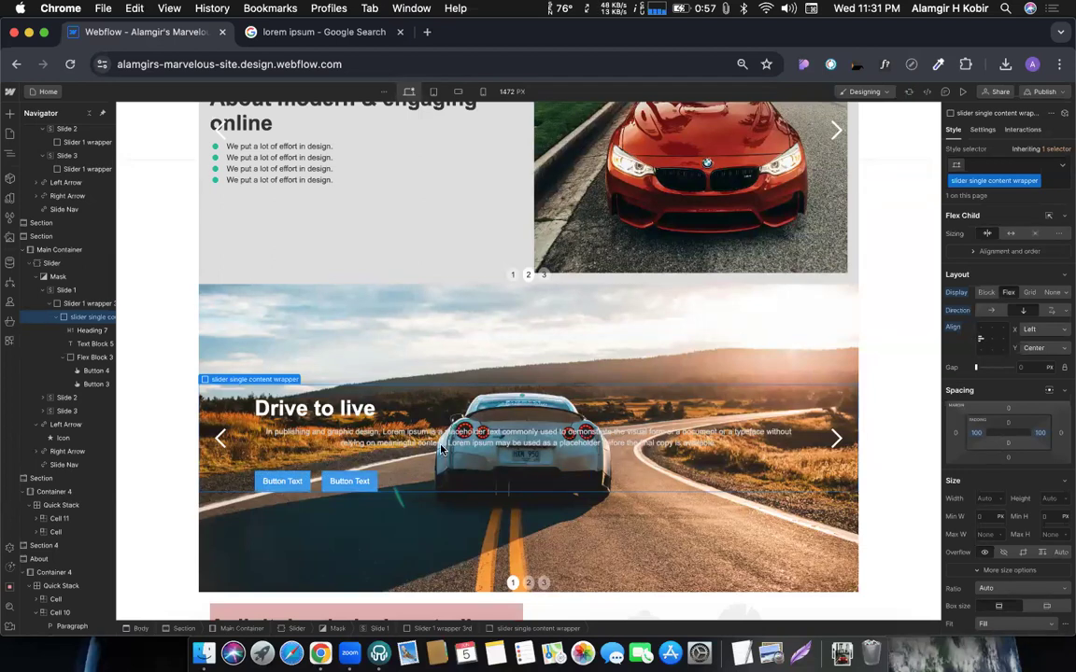
click(316, 483)
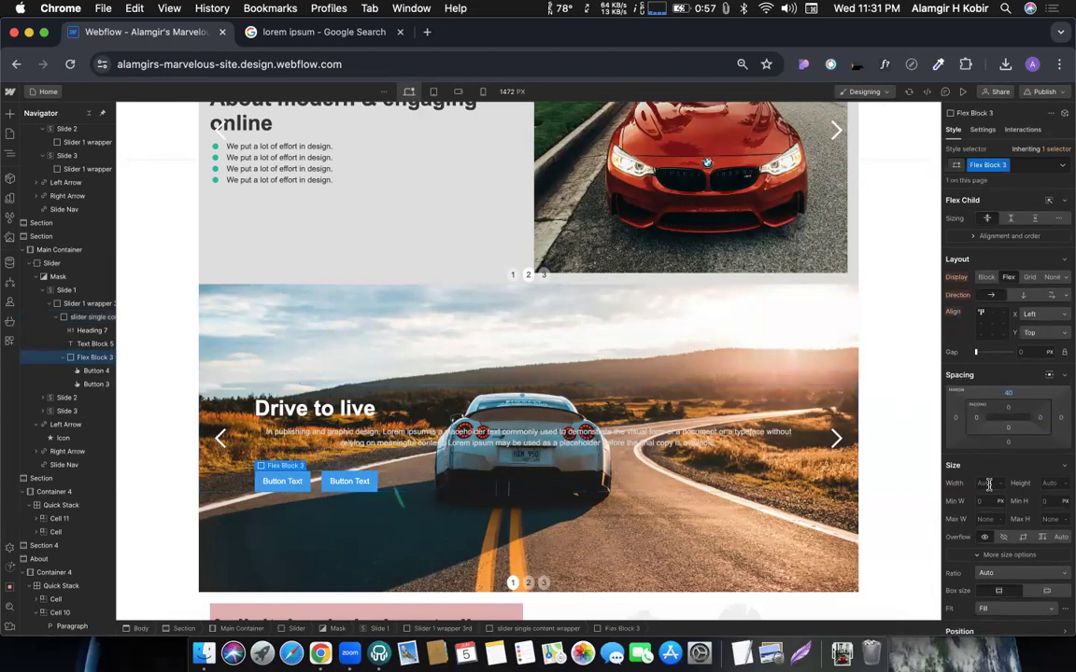
click(977, 483)
text(100%)
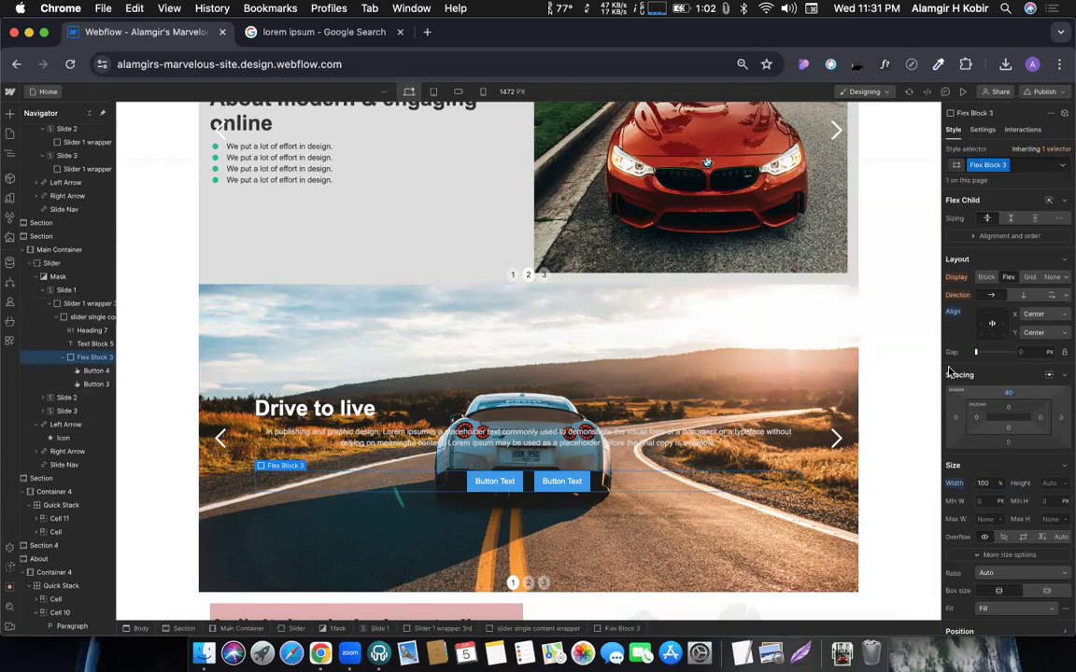
click(984, 324)
click(523, 327)
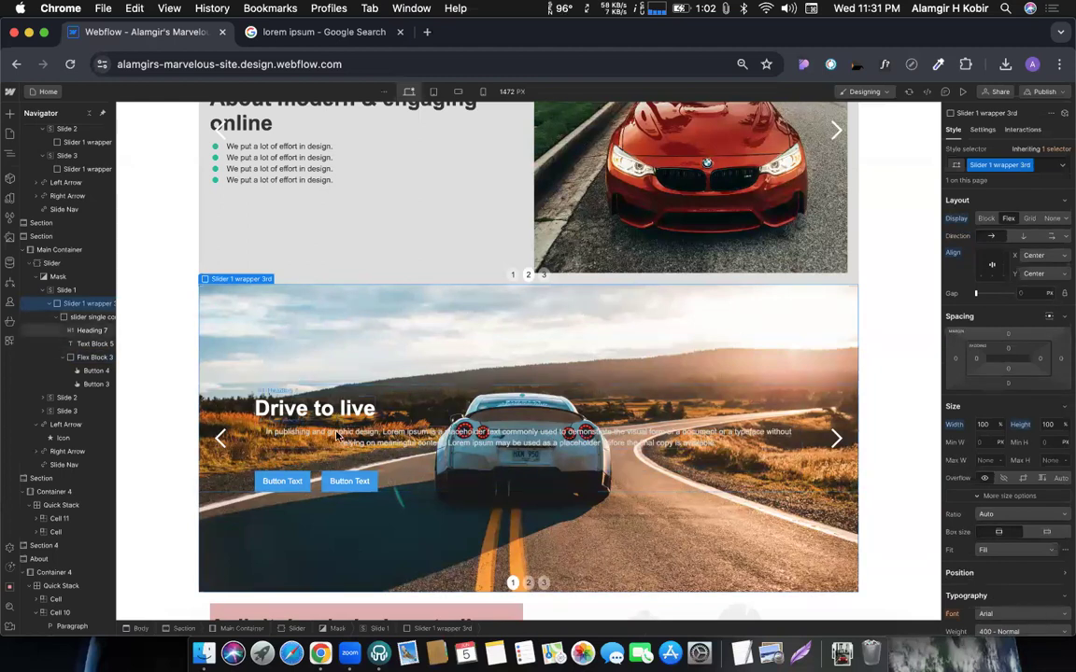
Step: Left-align the text of the paragraph Text Block under the "Drive to live" heading
click(406, 439)
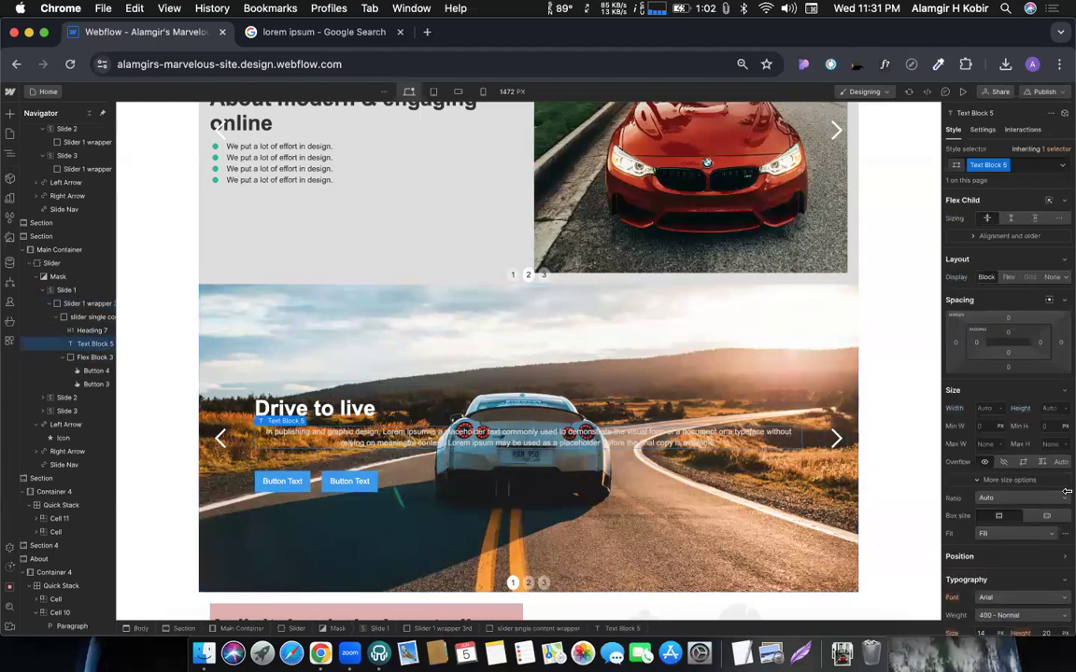
scroll(990, 458, down, 2)
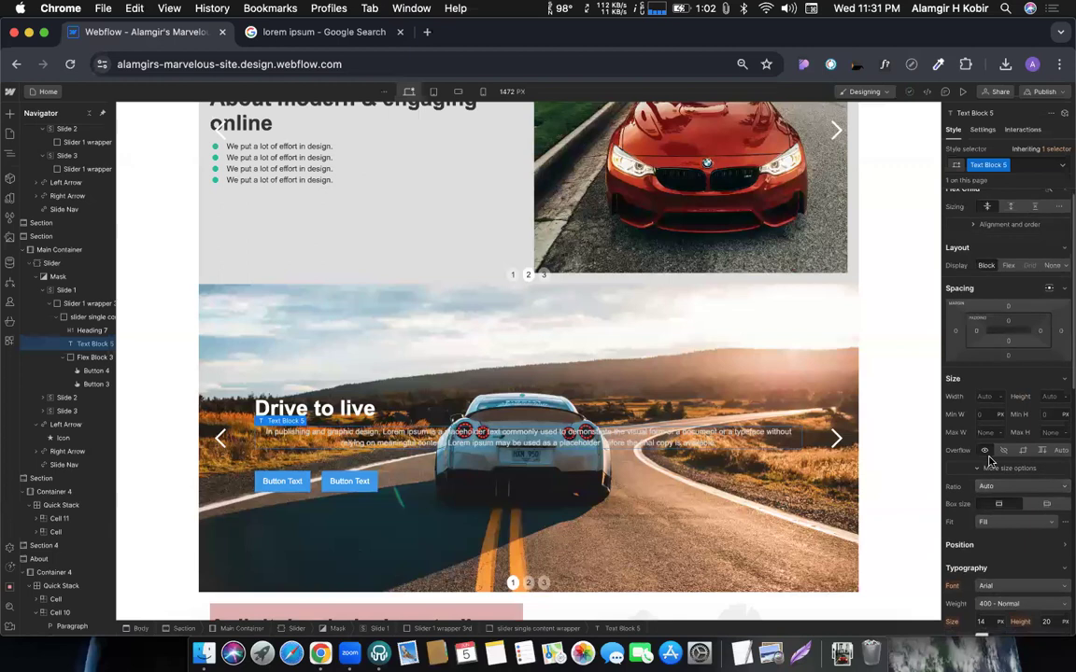
scroll(990, 461, down, 5)
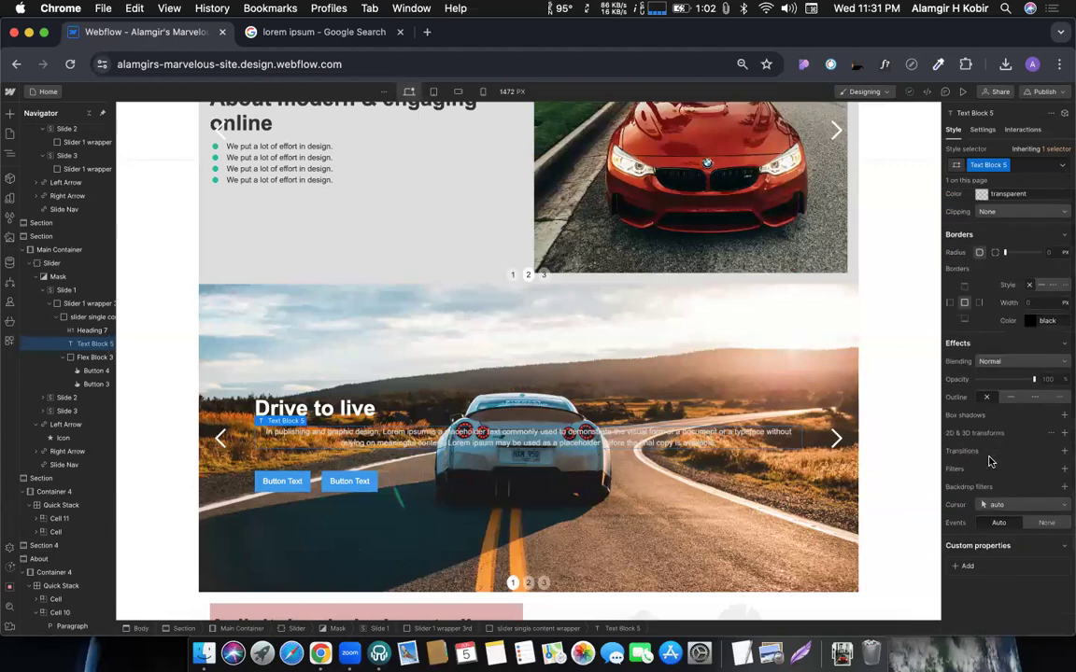
scroll(990, 461, up, 5)
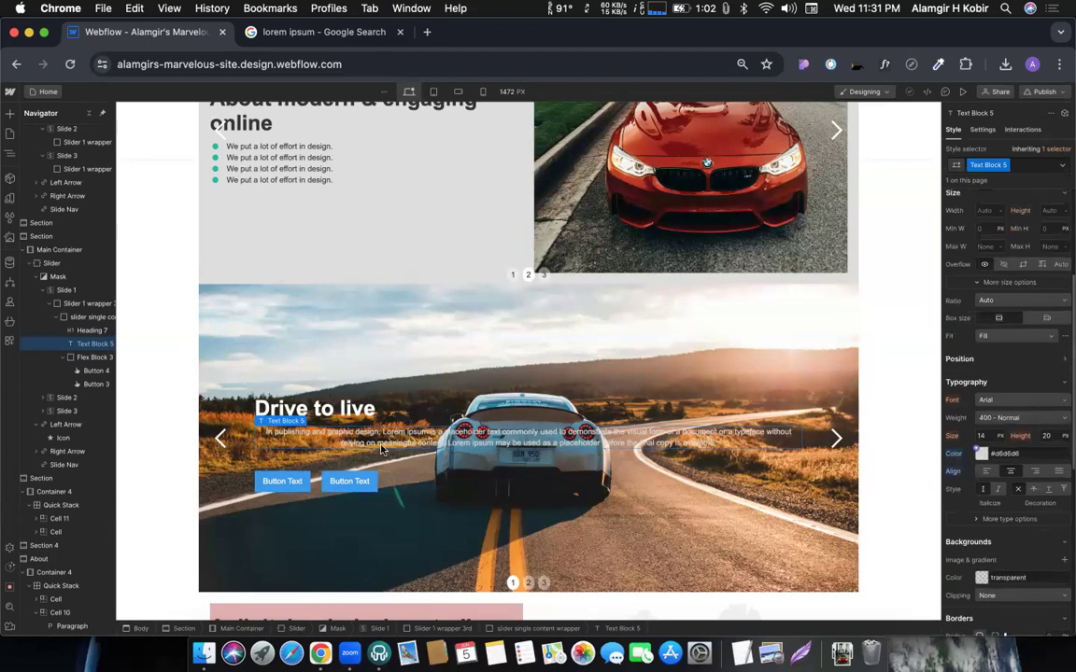
key(super+z)
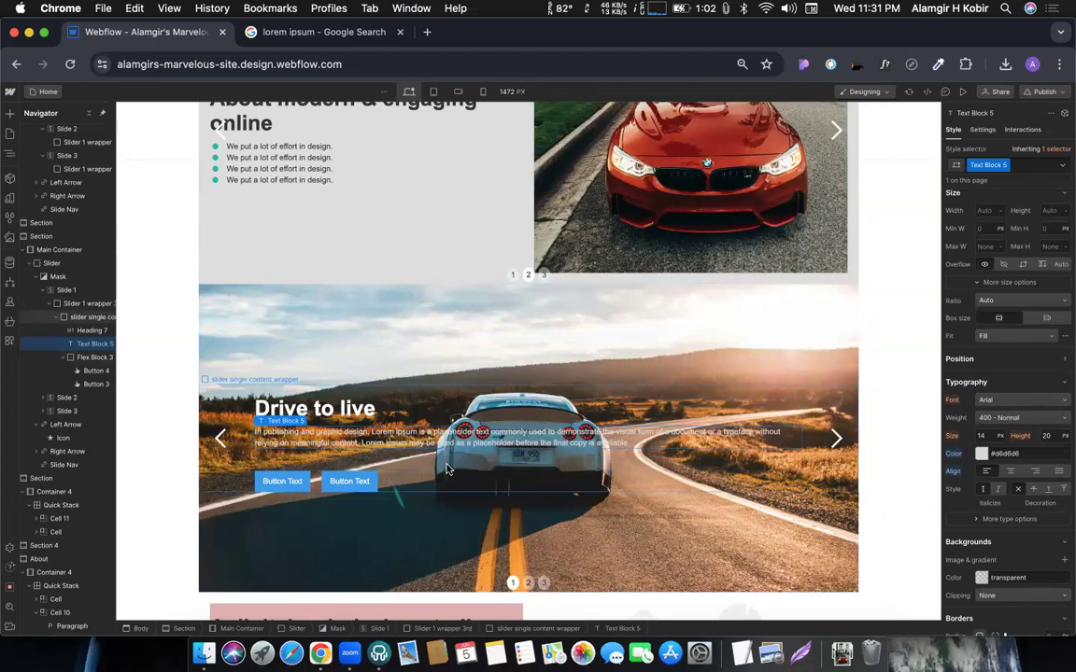
Step: Add a solid colour overlay above the car background image on Slider 1 wrapper 3rd
click(469, 336)
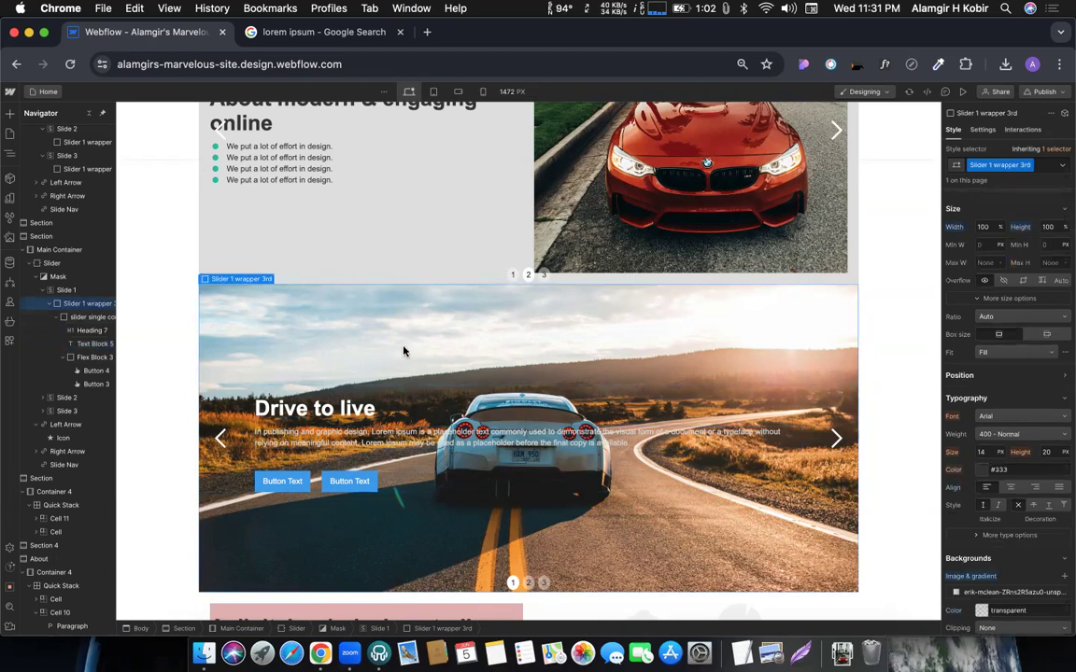
scroll(1058, 429, down, 5)
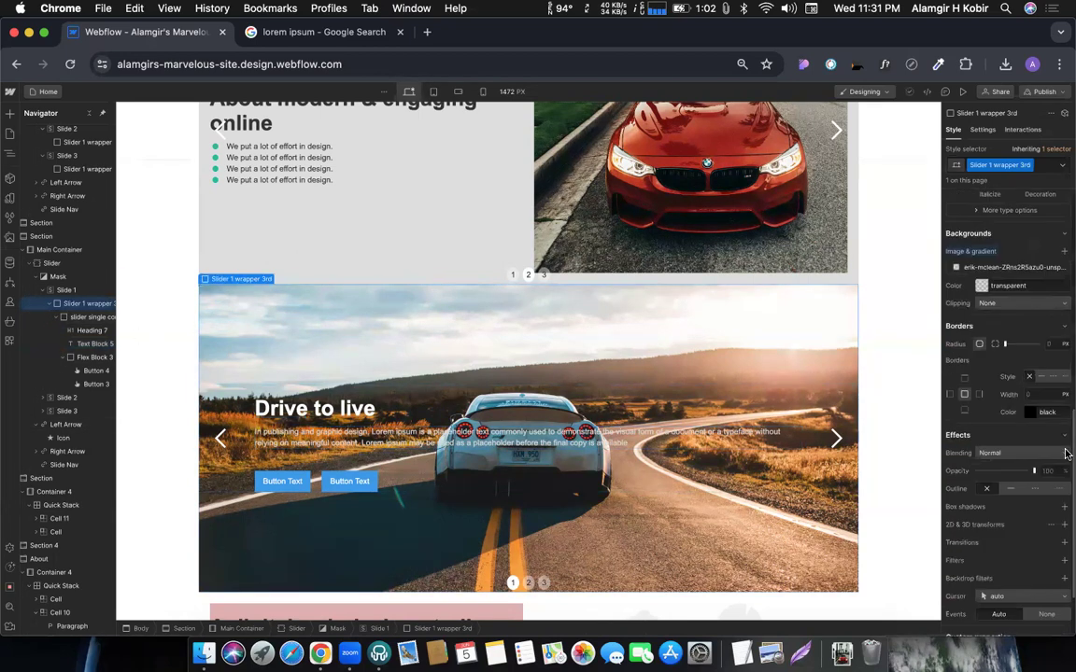
scroll(1059, 420, up, 2)
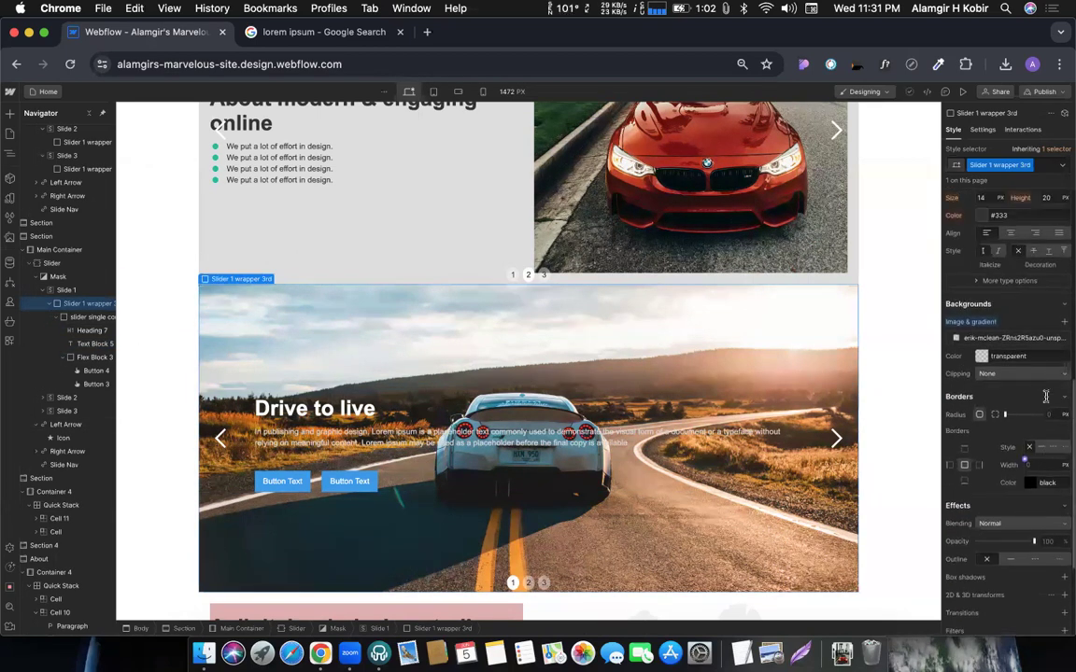
click(1061, 321)
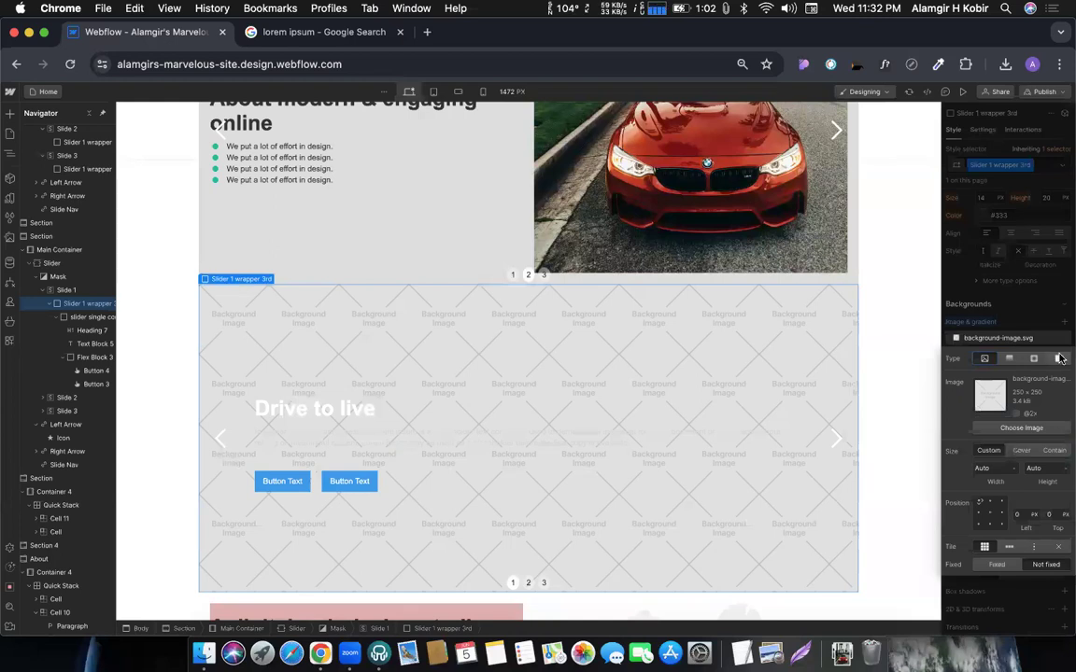
click(1059, 358)
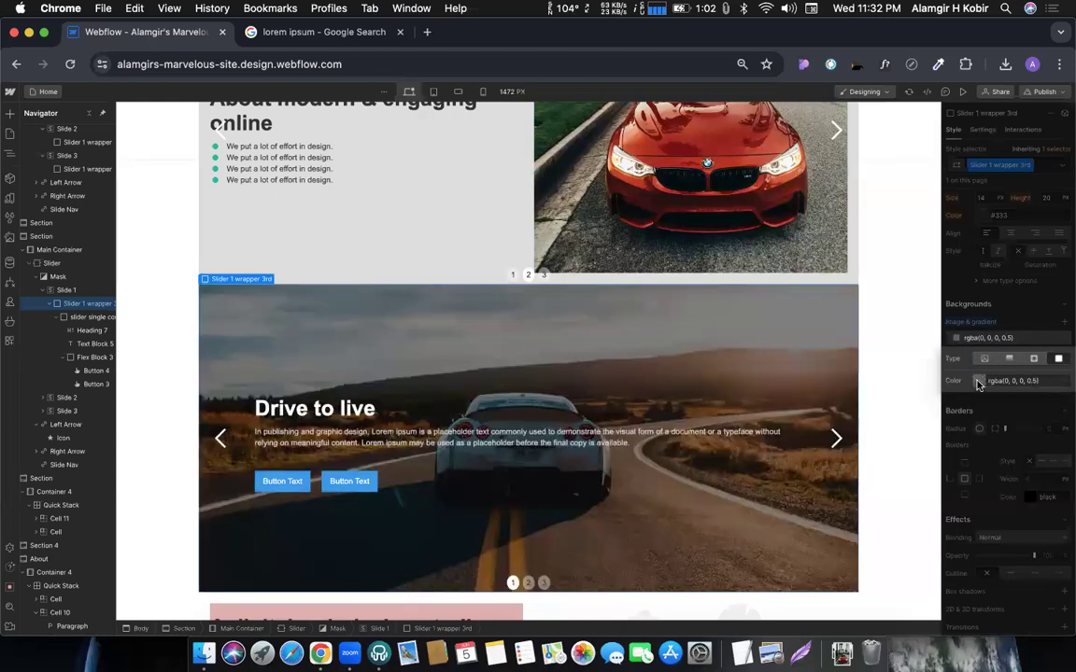
click(979, 382)
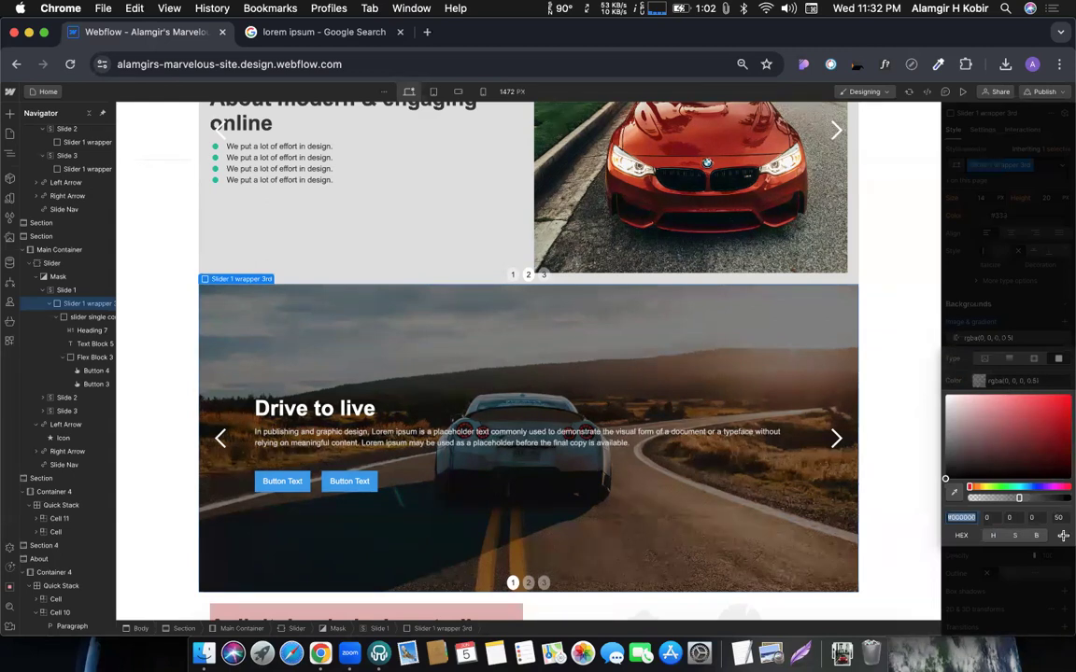
key(Escape)
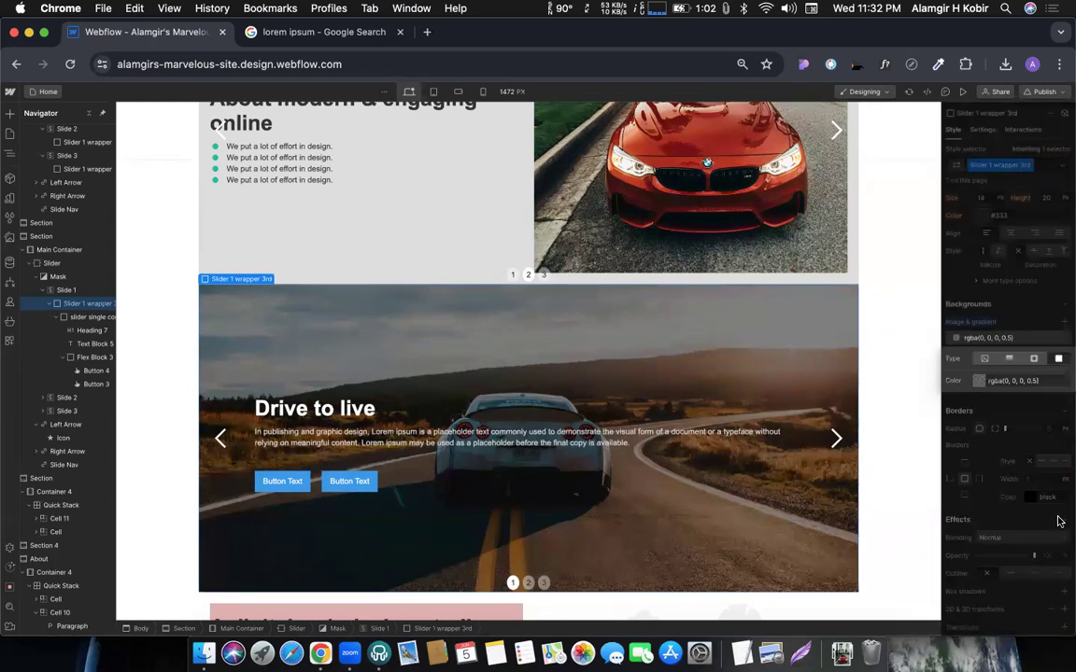
Step: Set the overlay colour of Slider 1 wrapper 3rd to rgba(0, 0, 0, 0.6) and close the background settings
click(1042, 380)
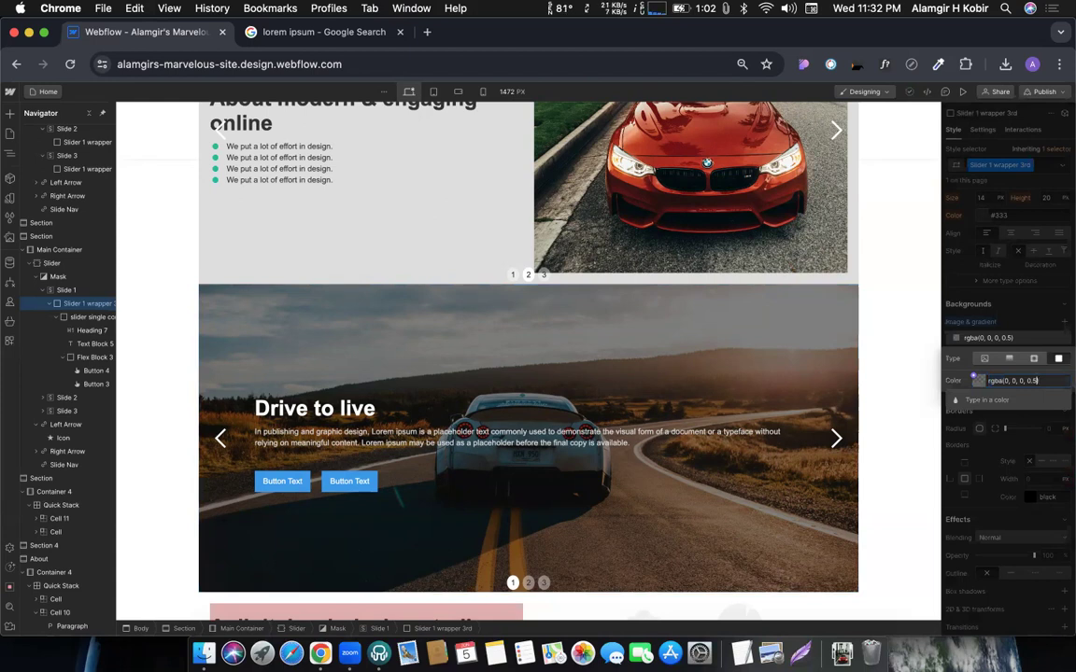
key(BackSpace)
key(BackSpace)
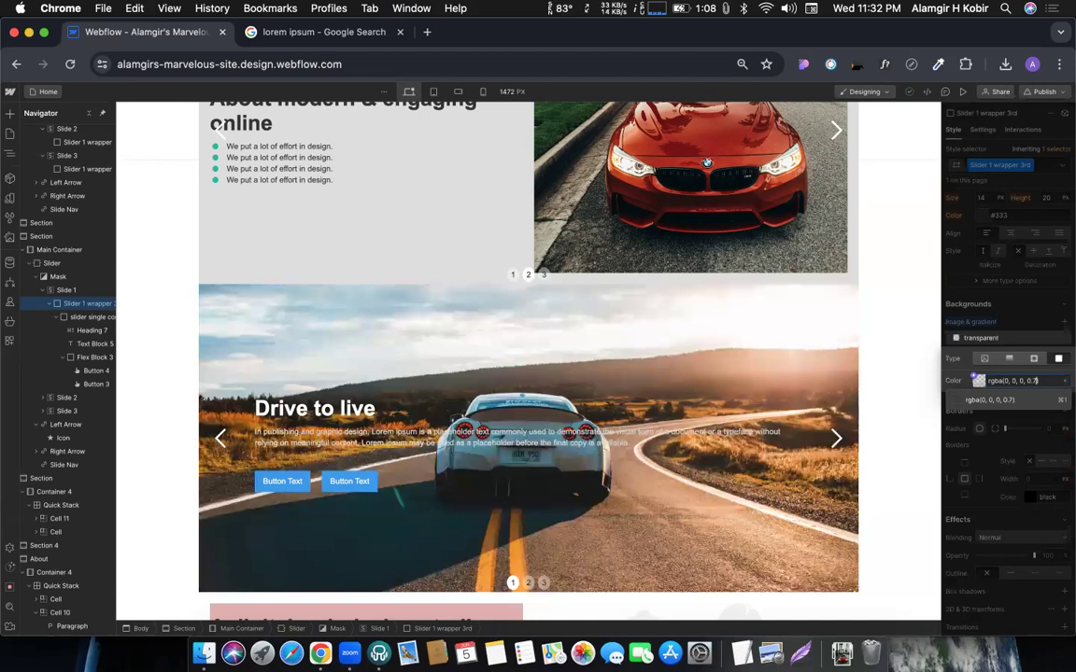
text(7)
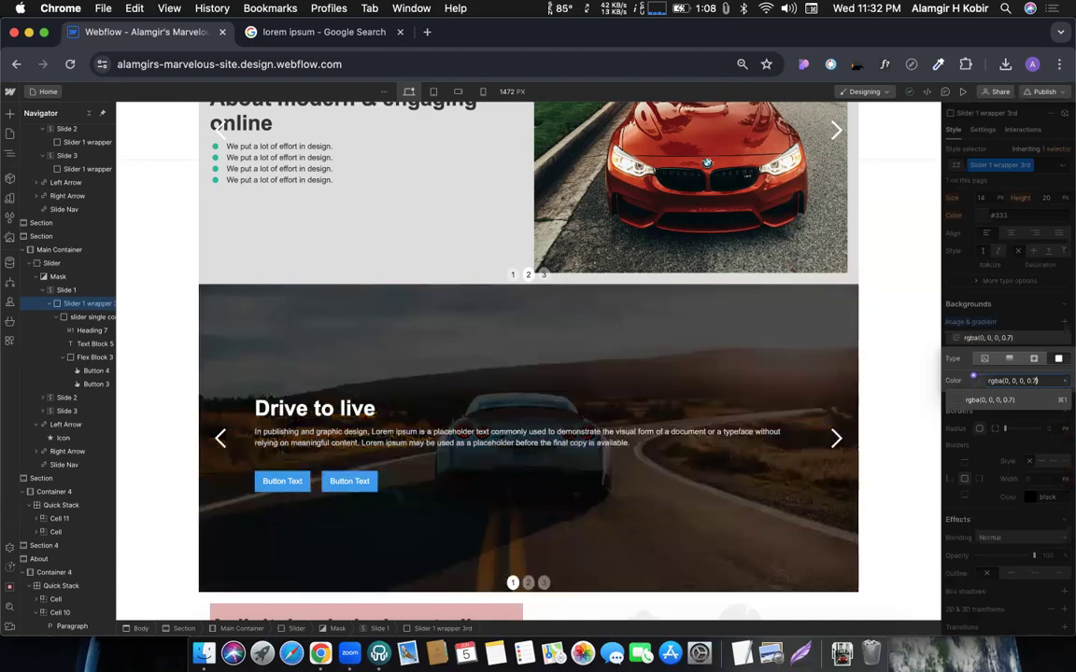
key(BackSpace)
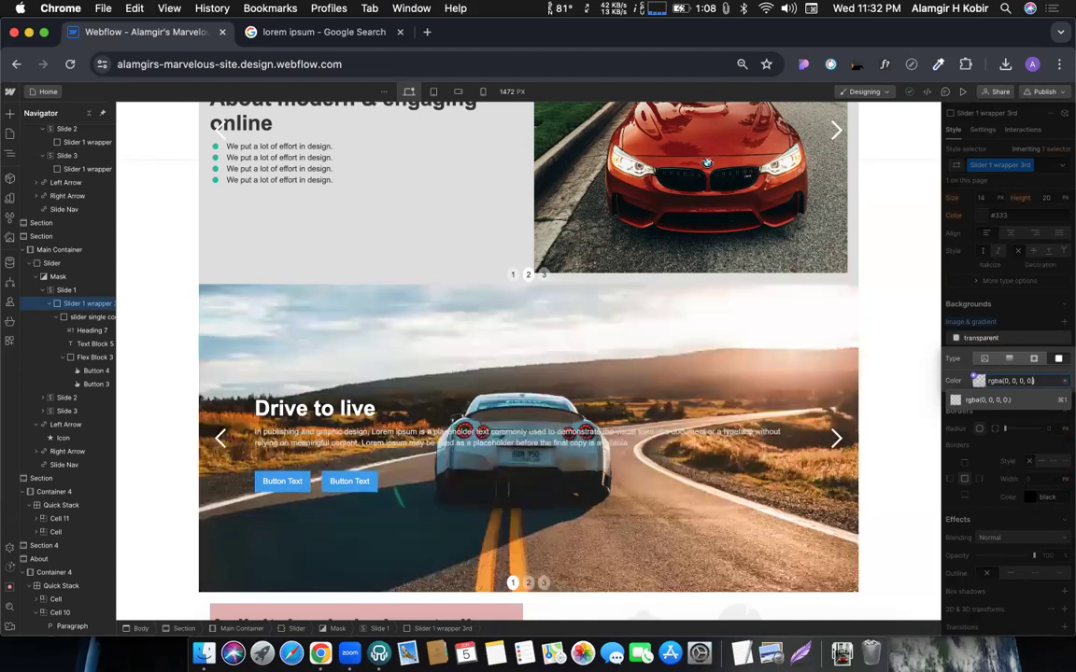
text(6)
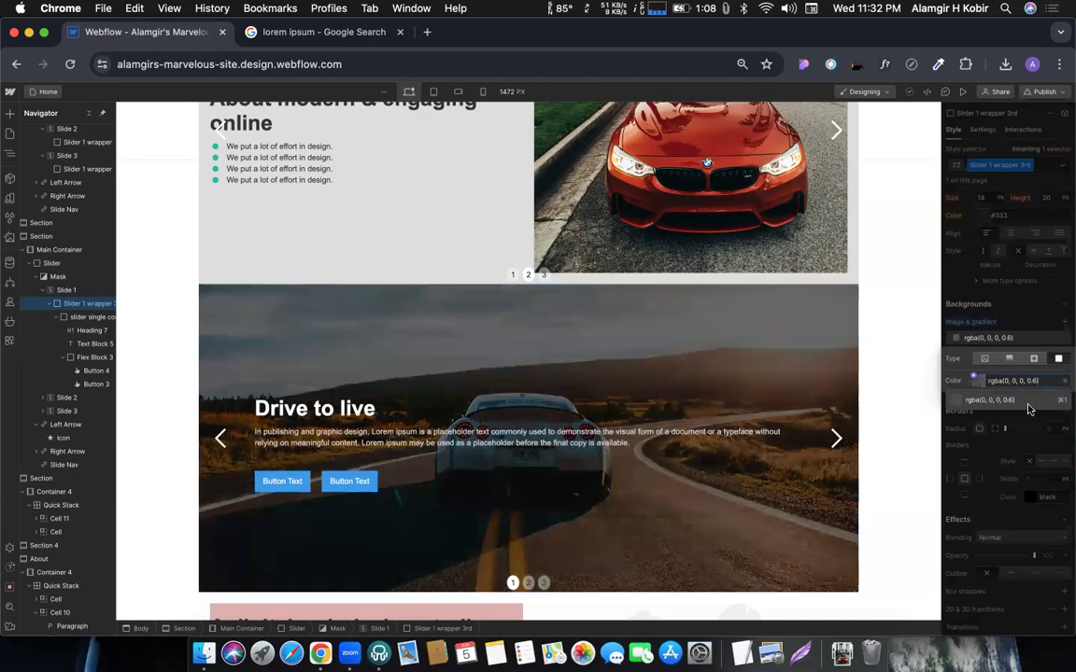
key(Return)
click(1008, 325)
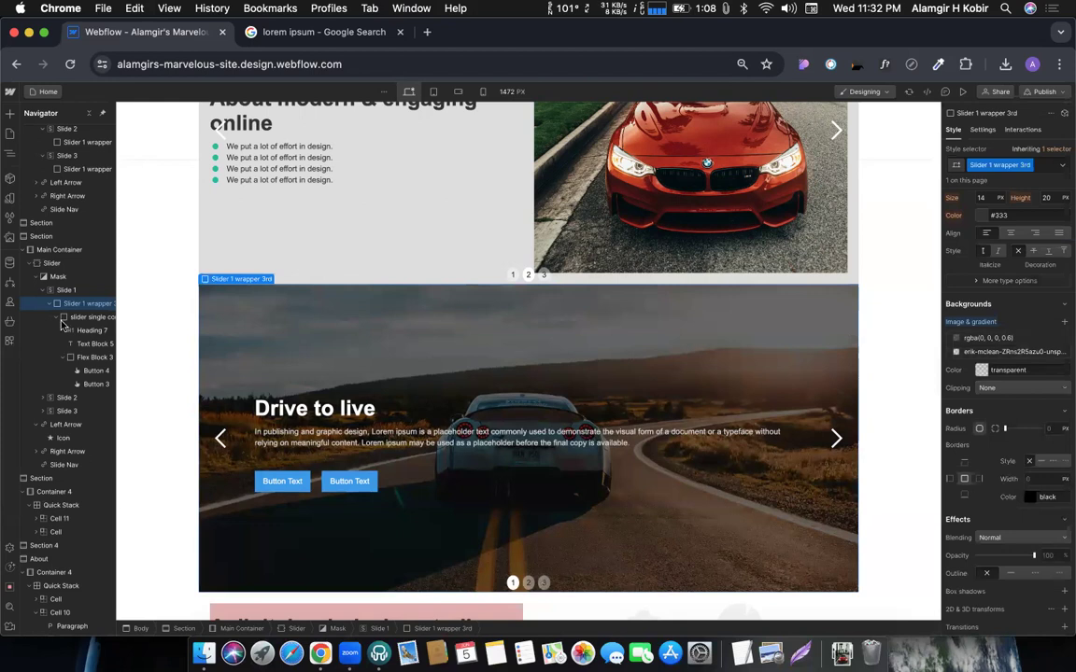
Step: Collapse Slide 1 in the lower slider and delete the two other slides, Slide 2 and Slide 3
scroll(543, 582, down, 1)
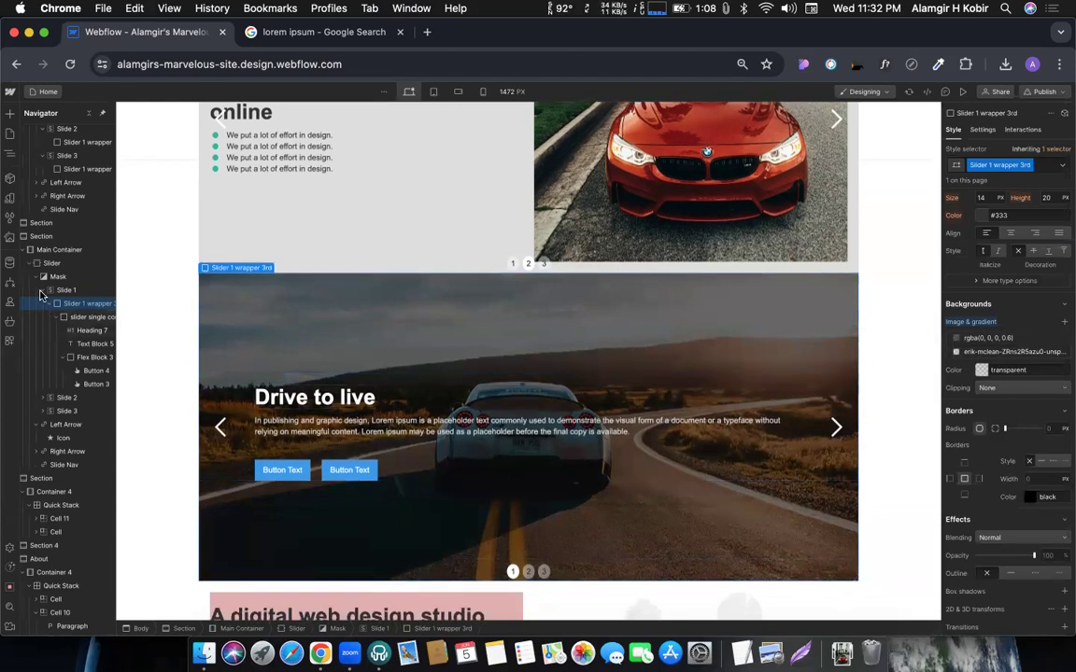
click(41, 296)
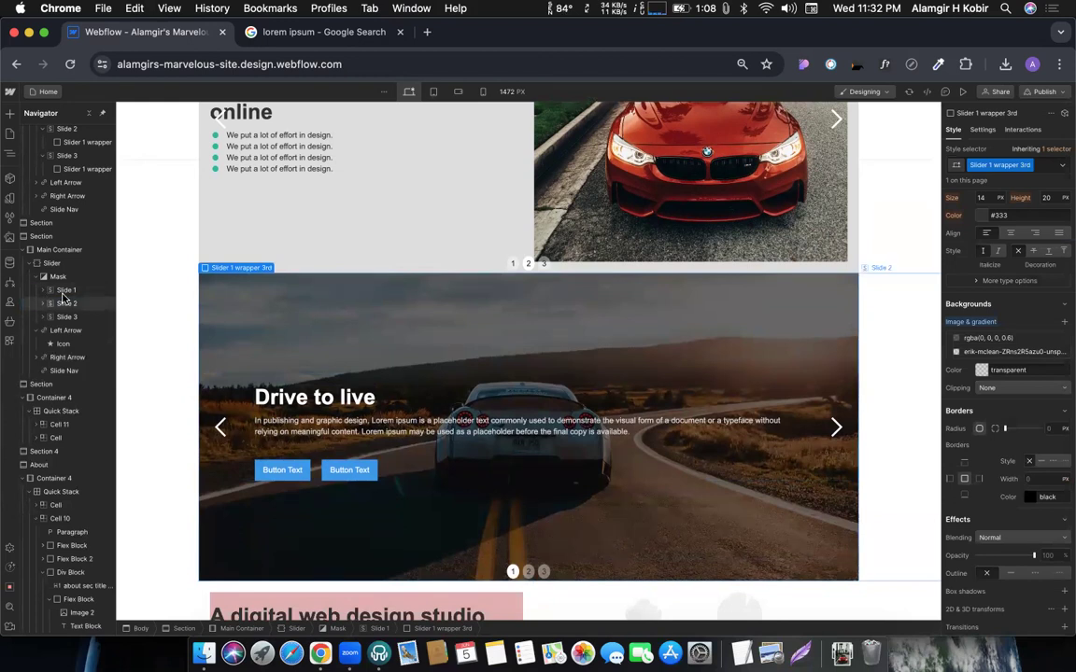
click(64, 299)
key(Delete)
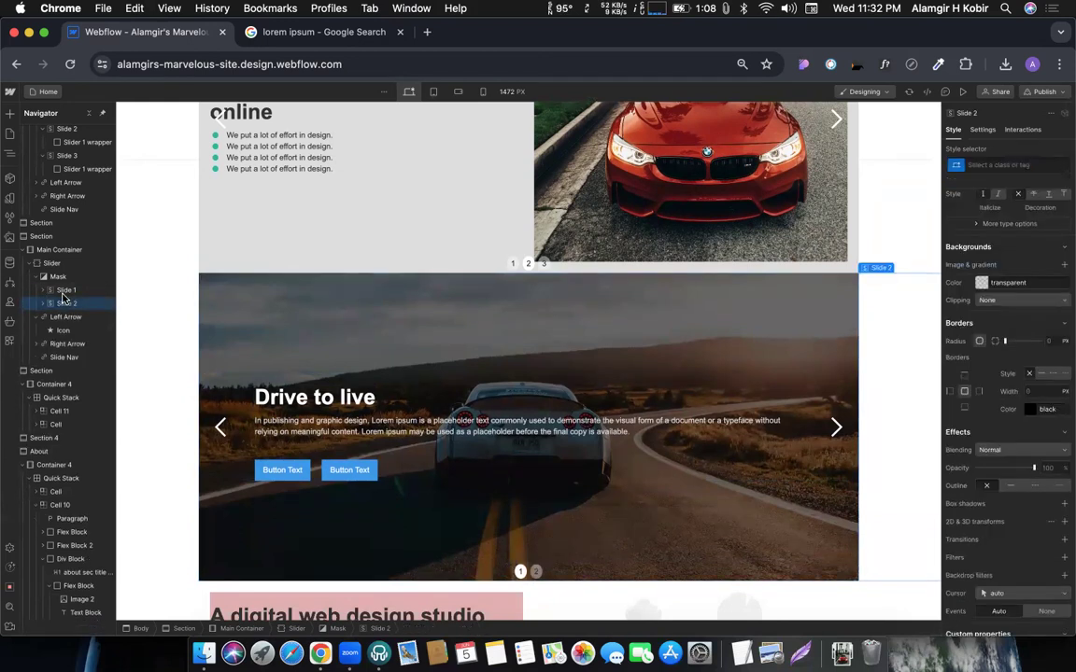
key(Delete)
Step: Duplicate Slide 1 of the lower slider three times
key(super+d)
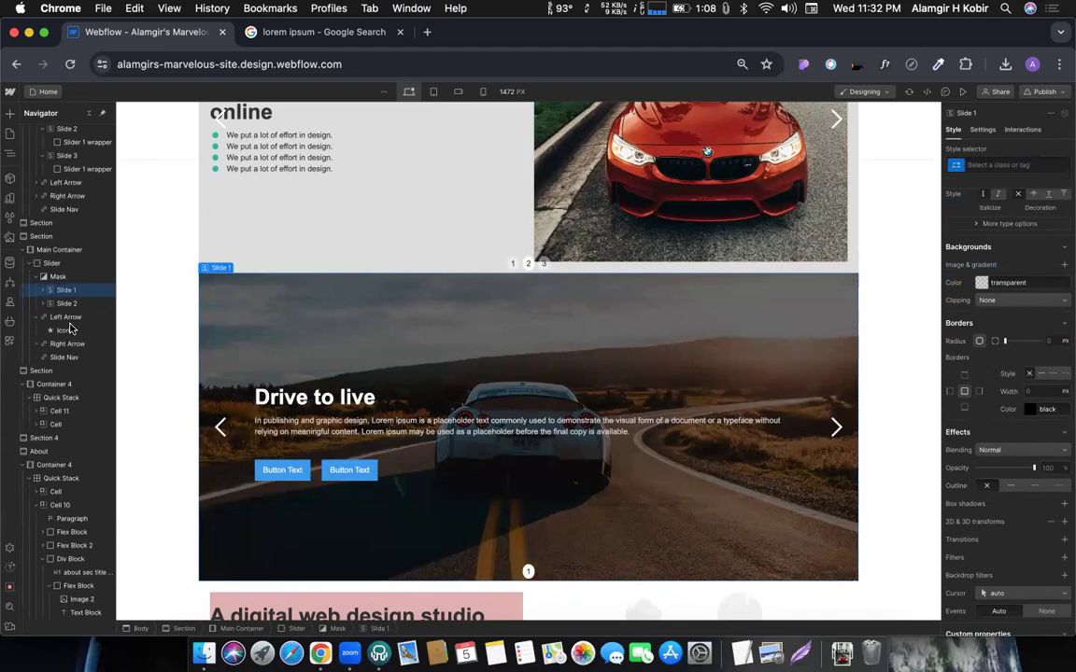
key(super+d)
key(super+d)
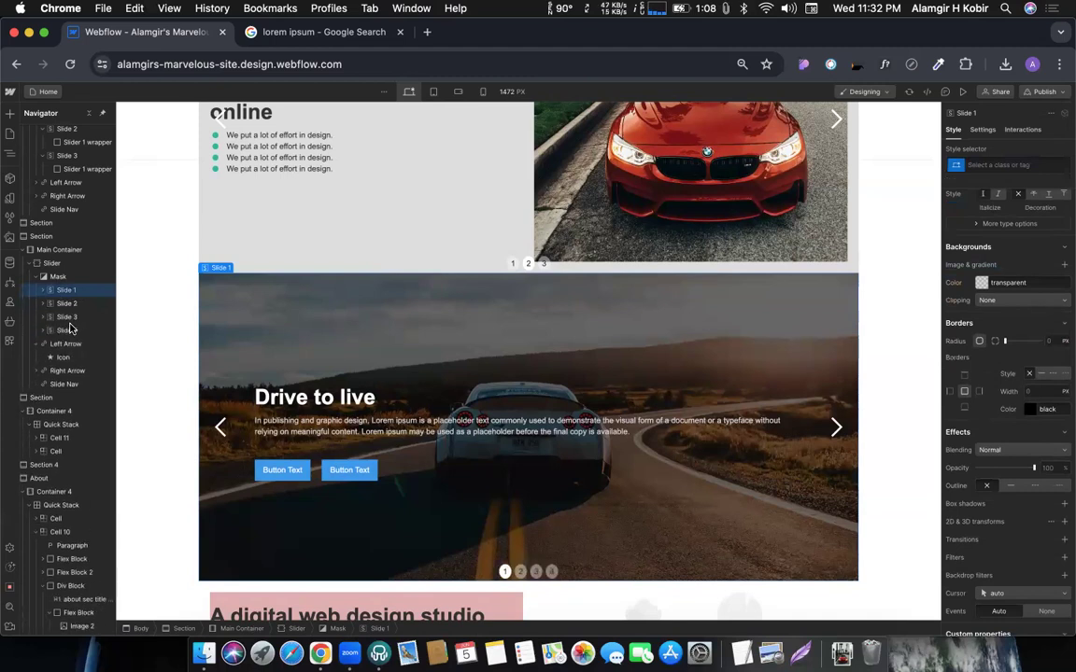
Step: Apply the existing combo class 2 to the Slider 1 wrapper 3rd inside Slide 2
click(41, 308)
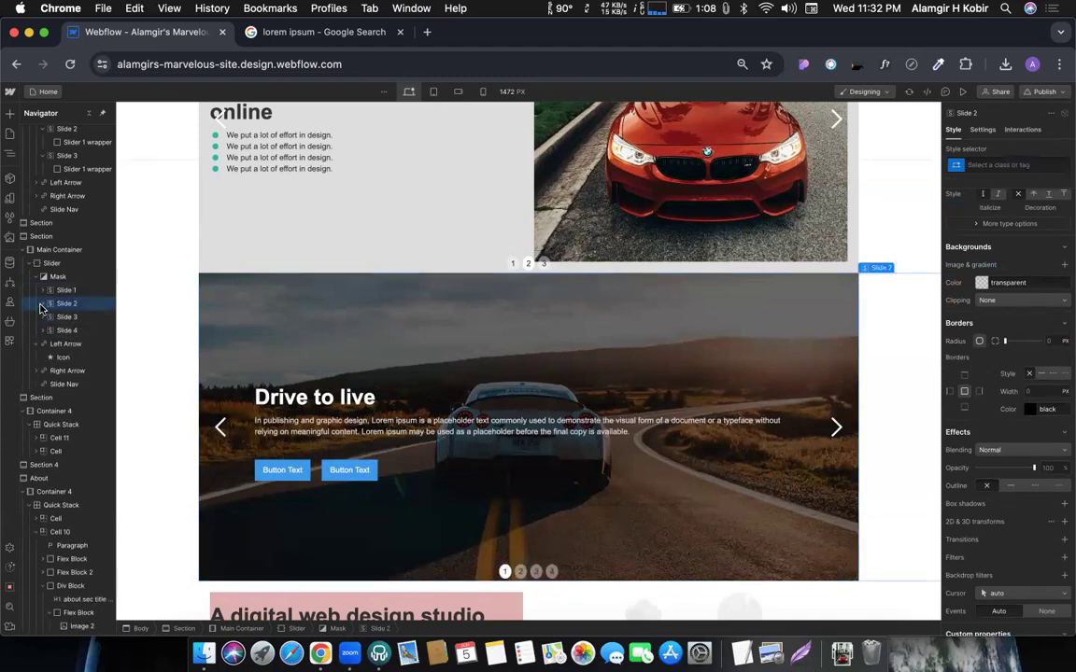
click(42, 304)
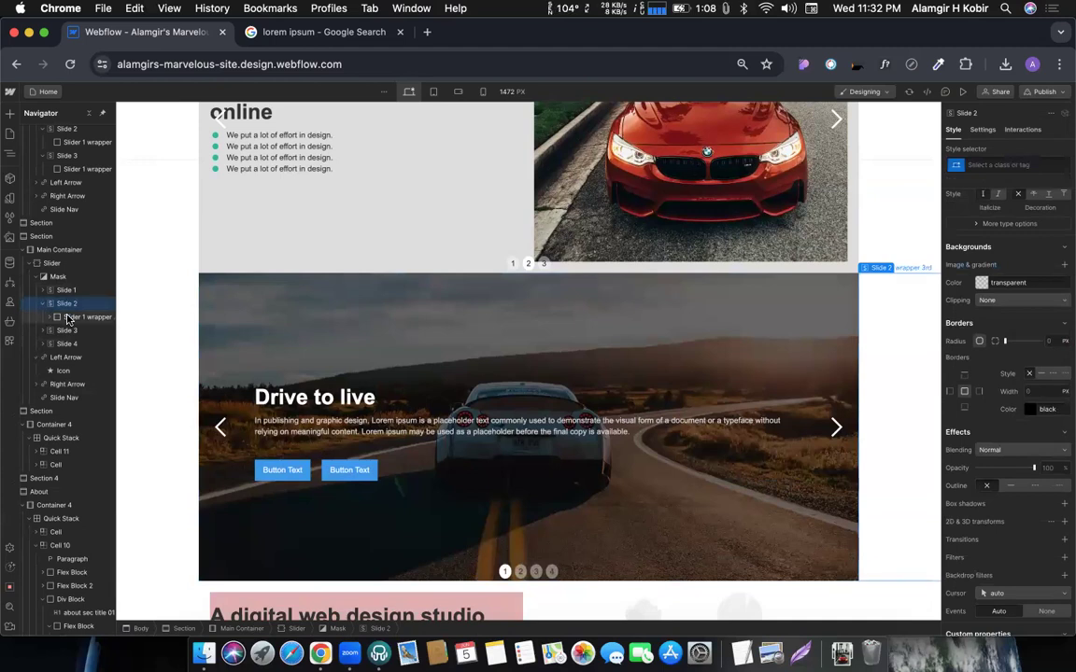
click(68, 320)
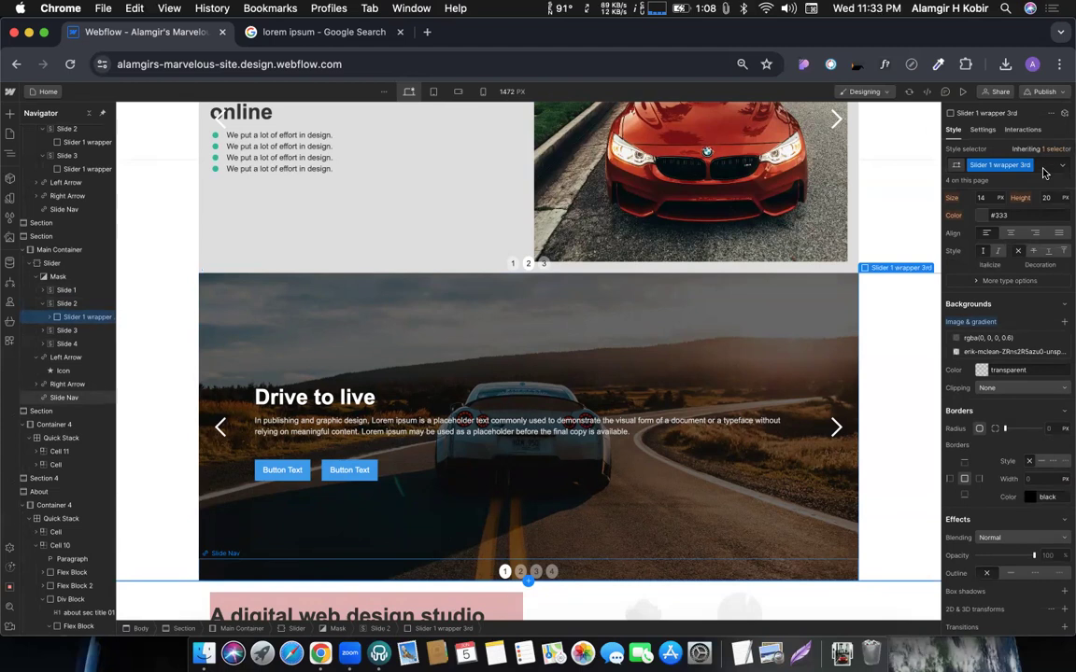
key(super+z)
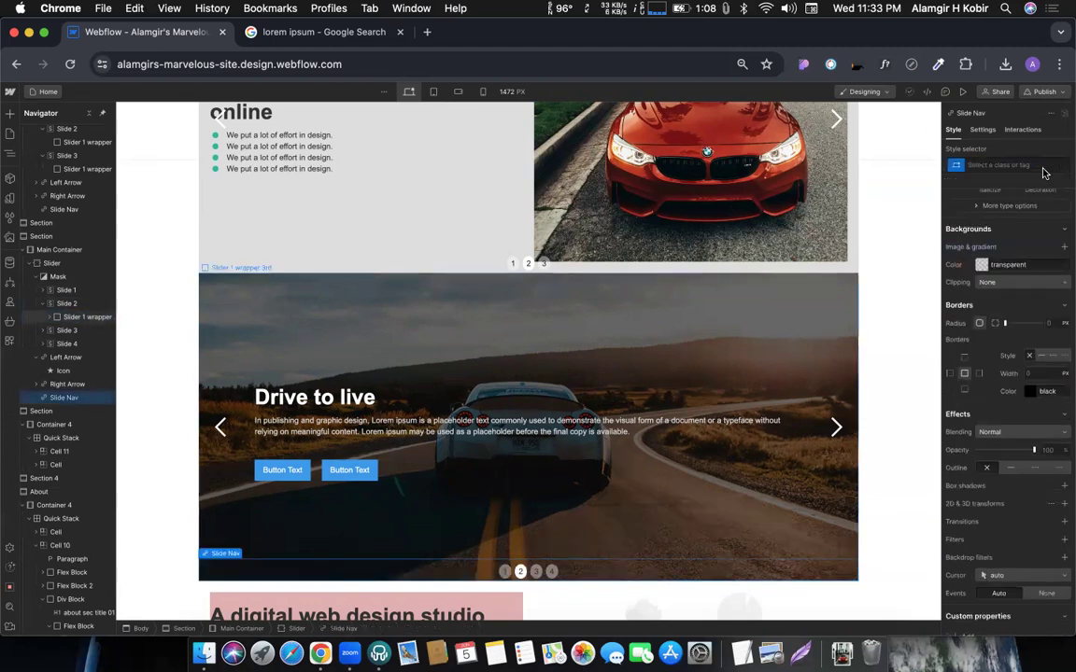
key(super+shift+z)
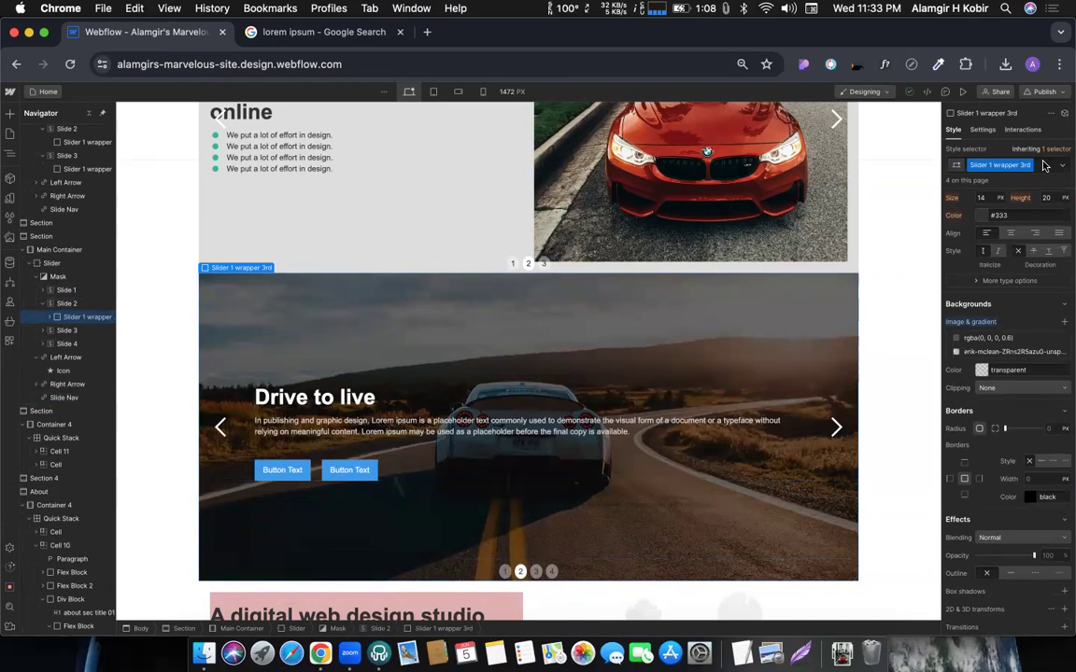
click(1044, 165)
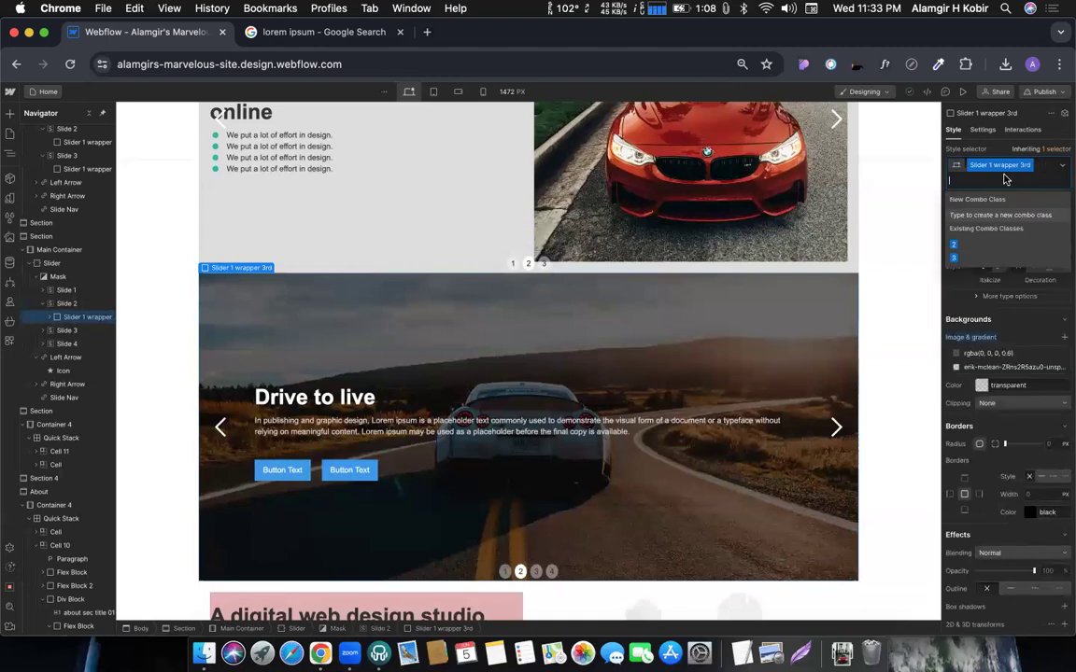
click(954, 243)
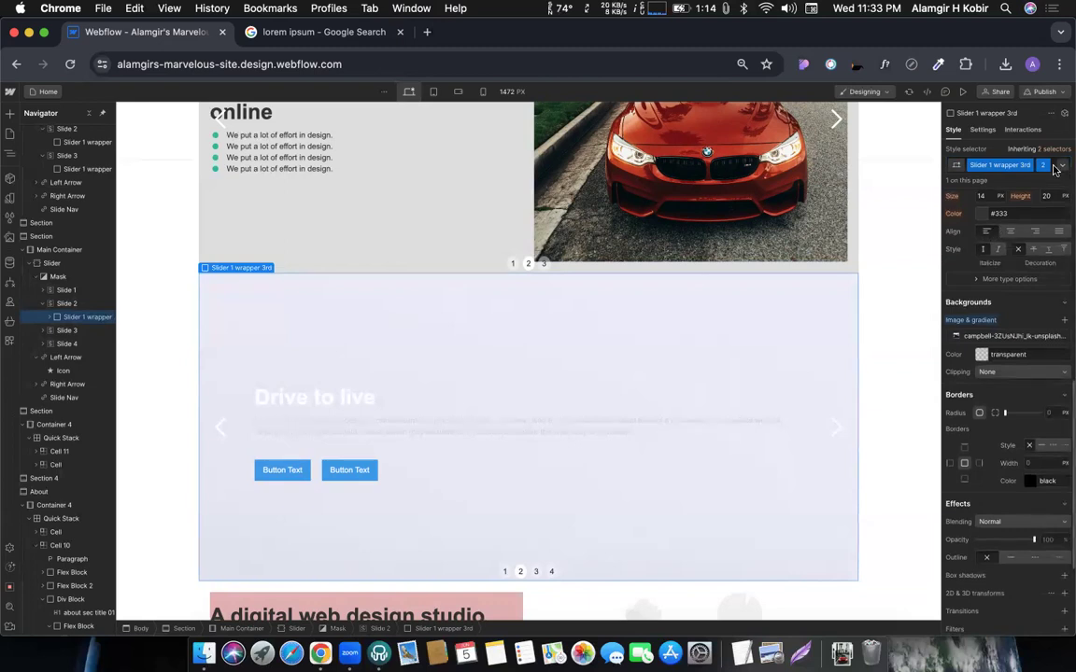
scroll(1052, 169, up, 1)
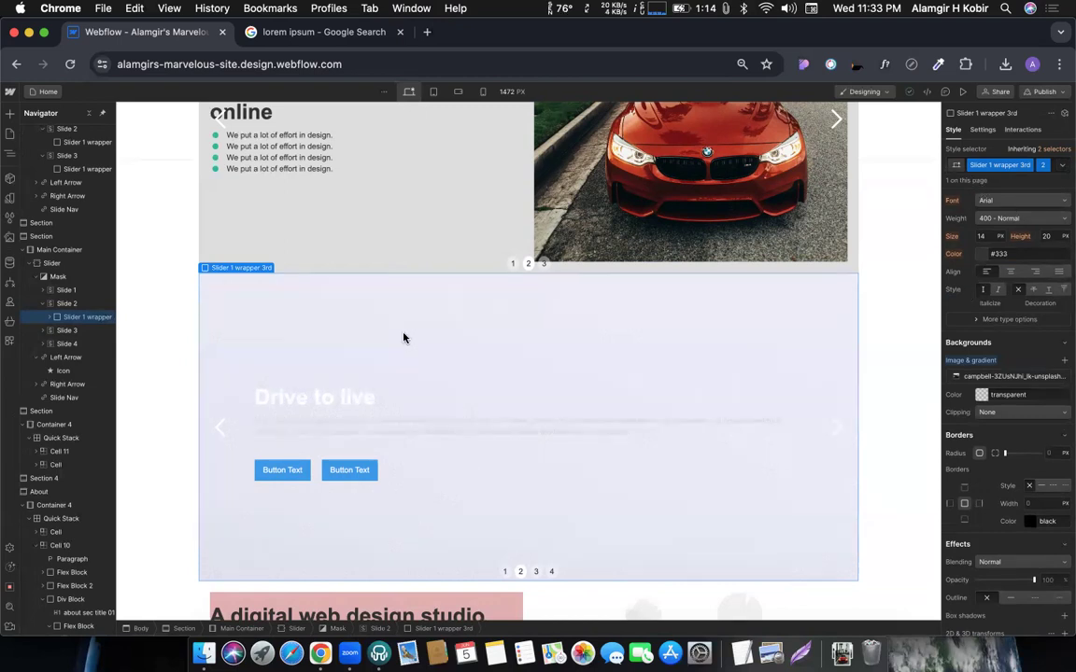
key(super+z)
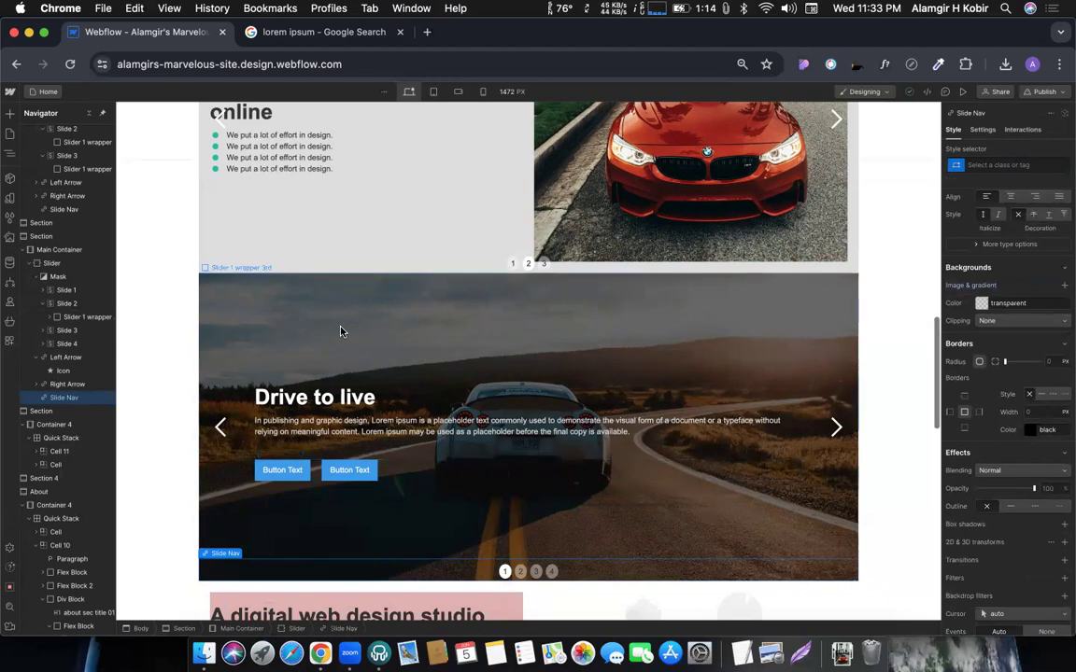
scroll(341, 332, down, 5)
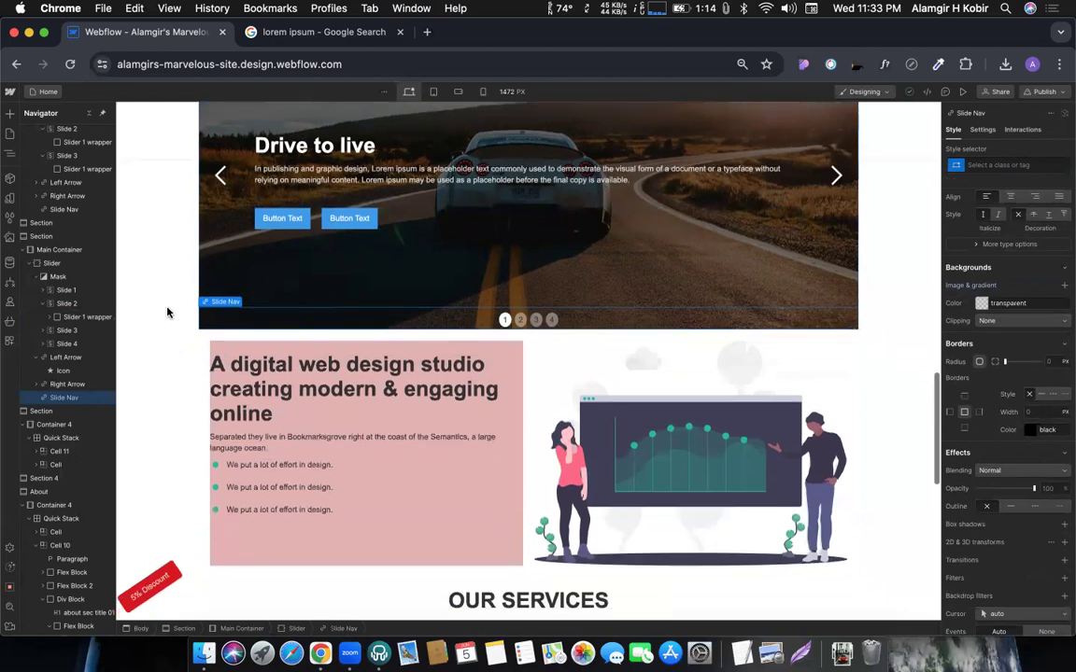
scroll(168, 313, down, 10)
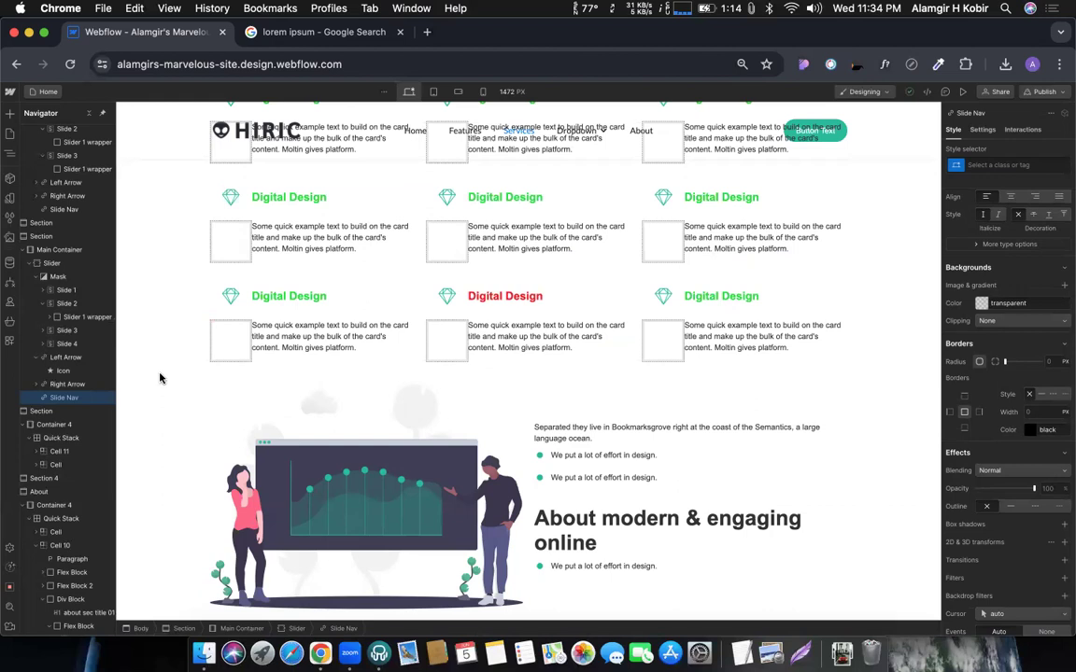
click(170, 344)
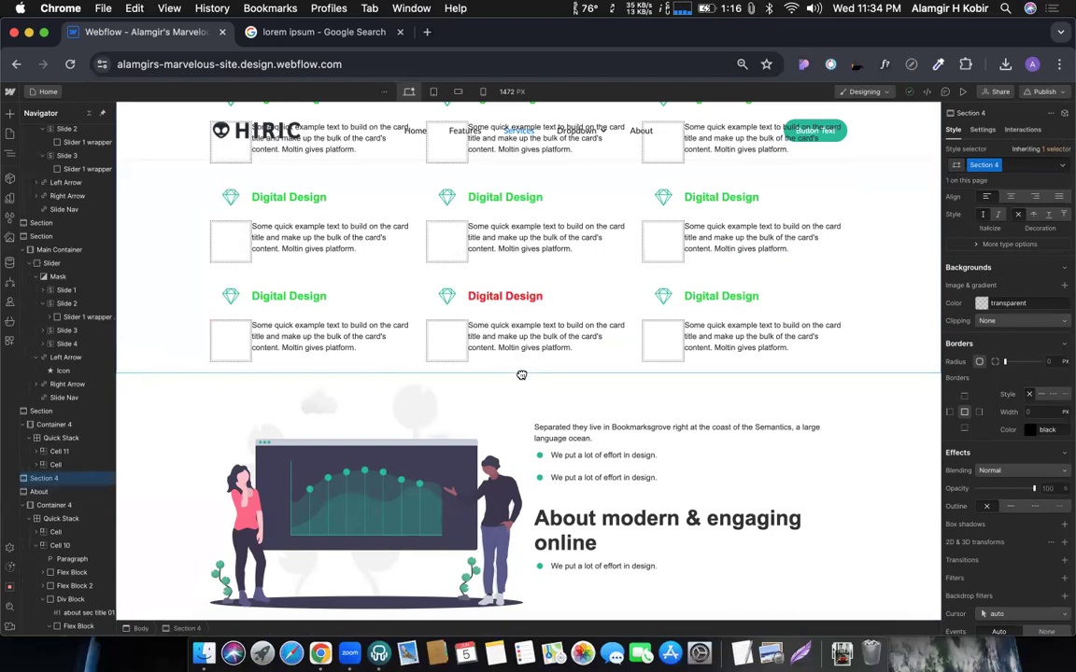
drag(521, 375, 515, 382)
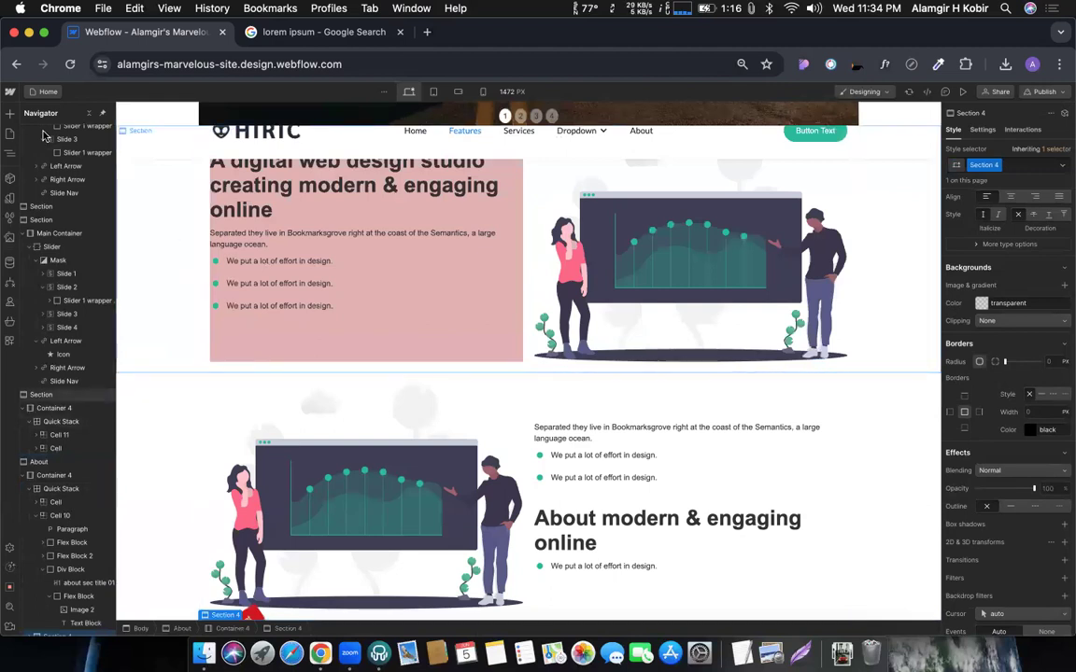
key(super+z)
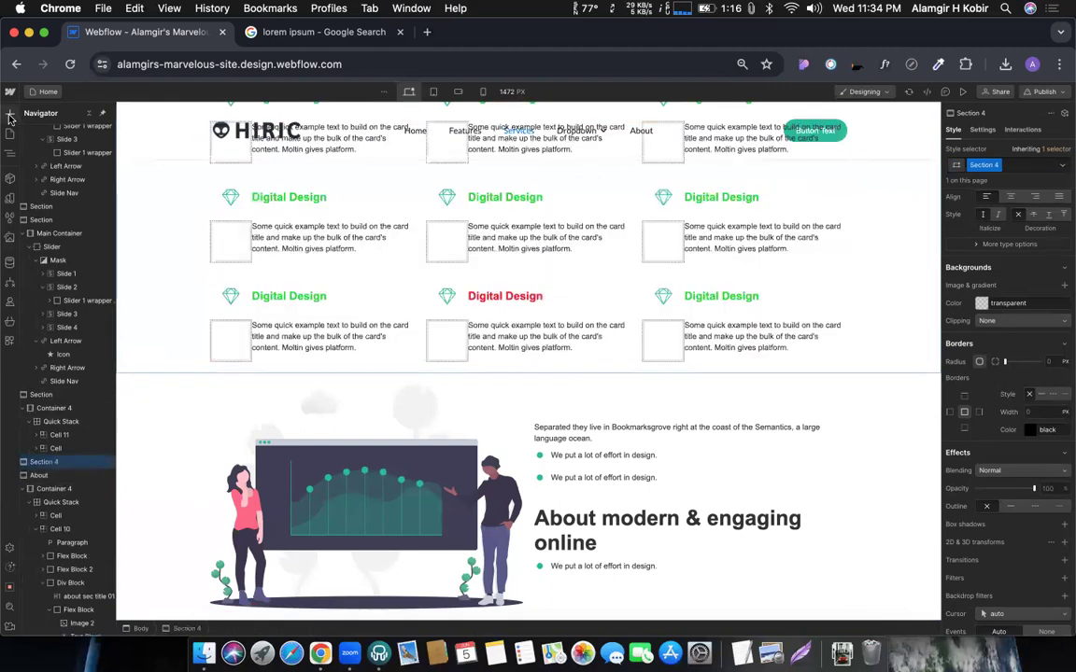
Step: Insert a new Section between the services section (Section 4) and the About section
click(10, 113)
drag(41, 207, 338, 372)
drag(237, 379, 180, 375)
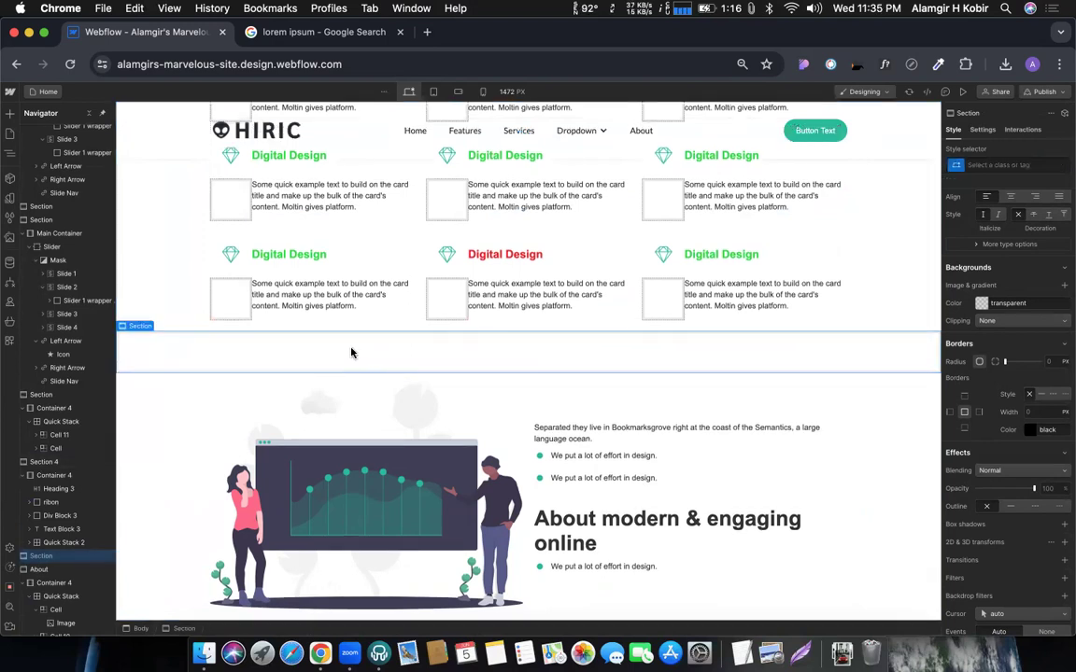
Step: Add a Container inside the new section and apply the existing Main Container class to it
key(super+e)
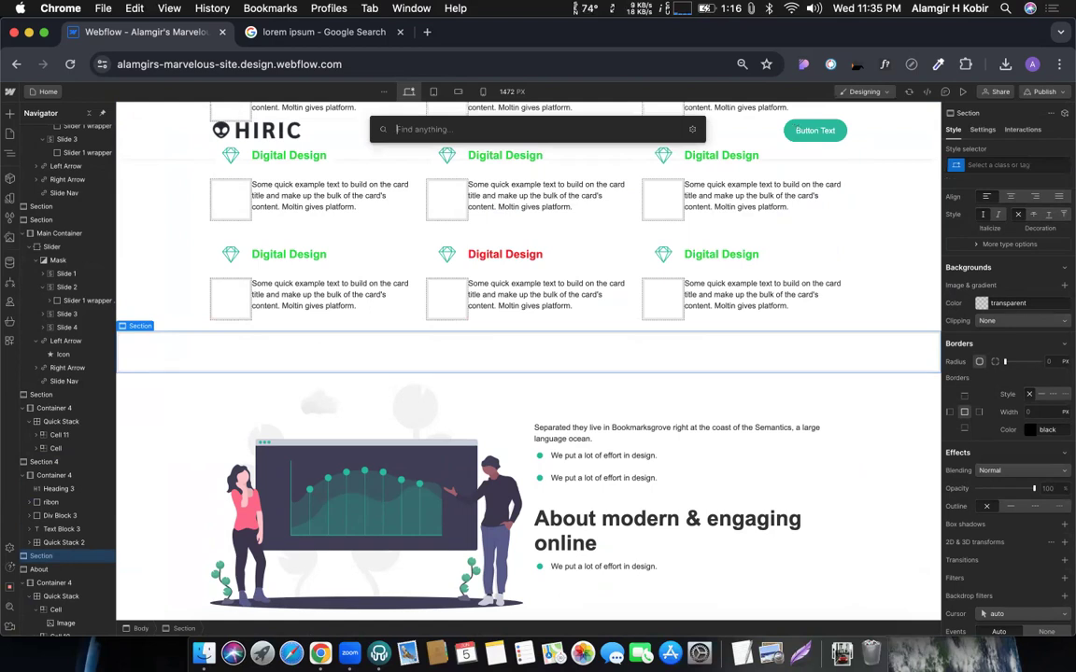
text(co)
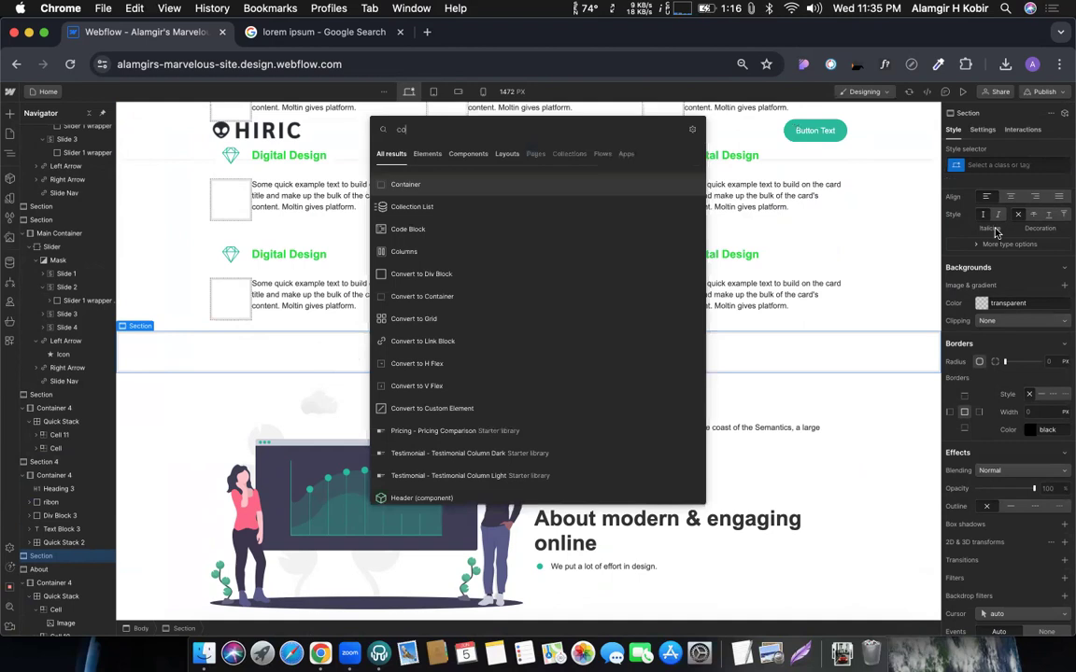
key(Return)
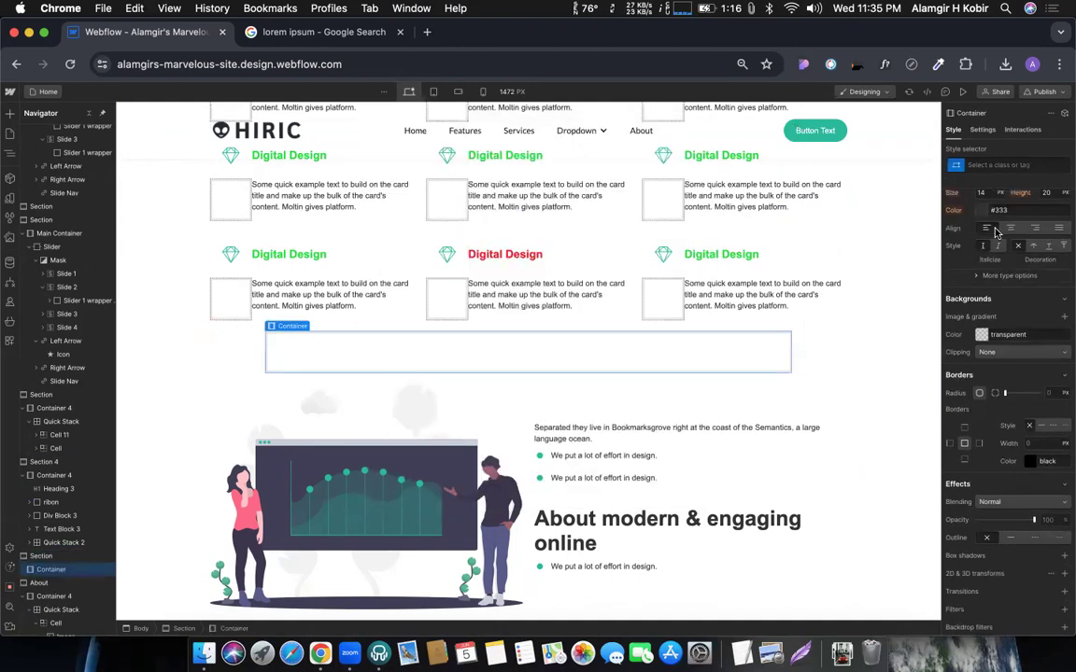
key(super+Return)
text(main)
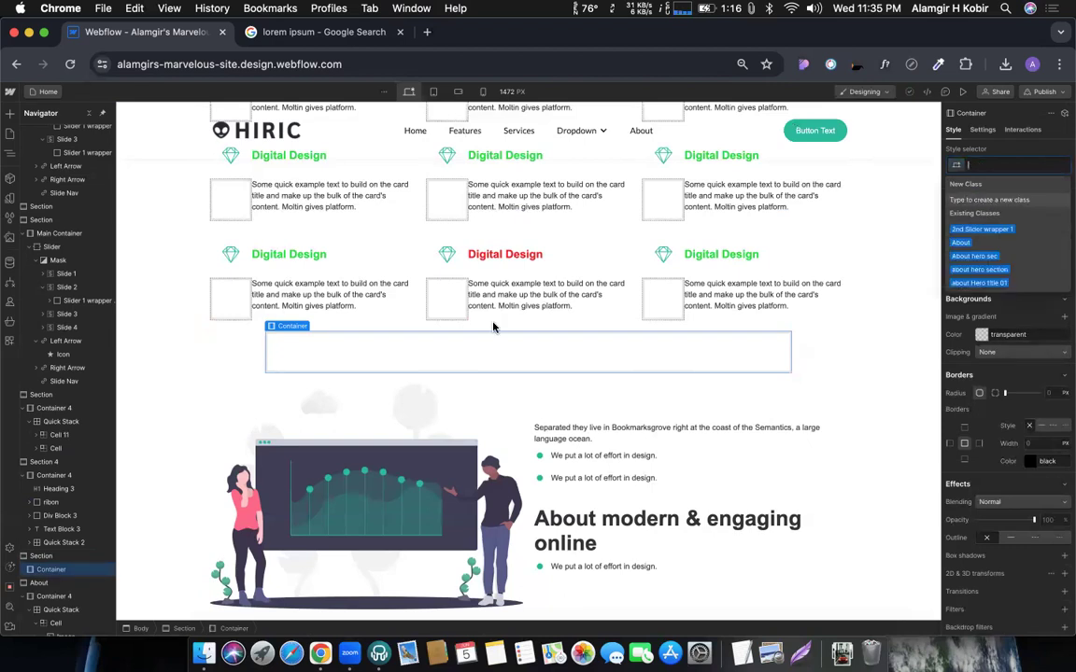
key(Return)
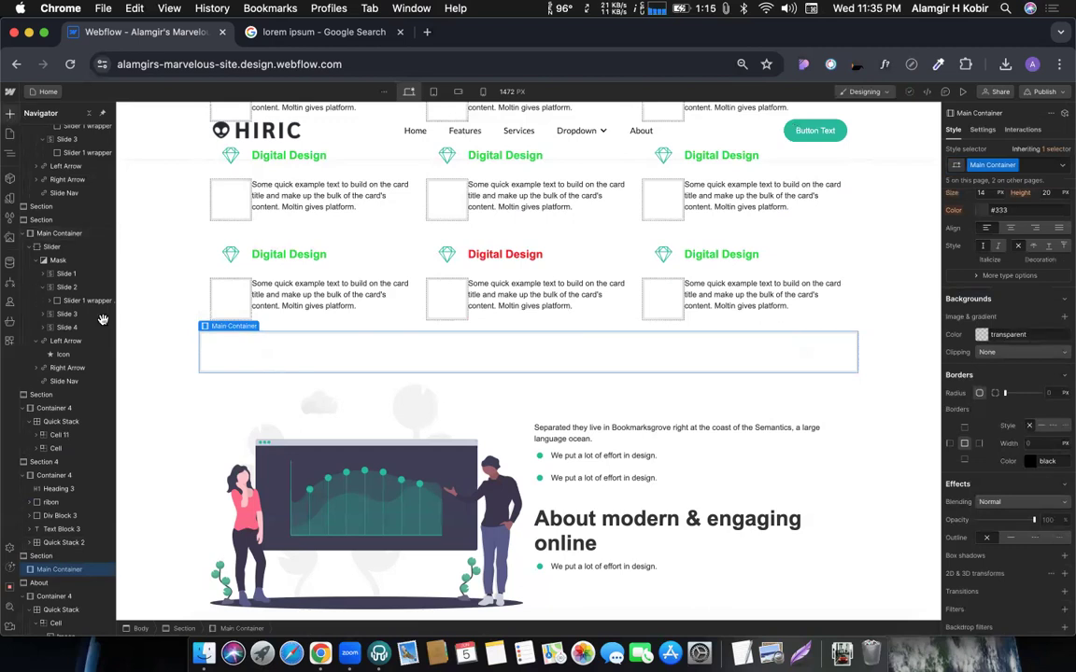
Step: Add a Lightbox element inside the Main Container of the new section
click(9, 113)
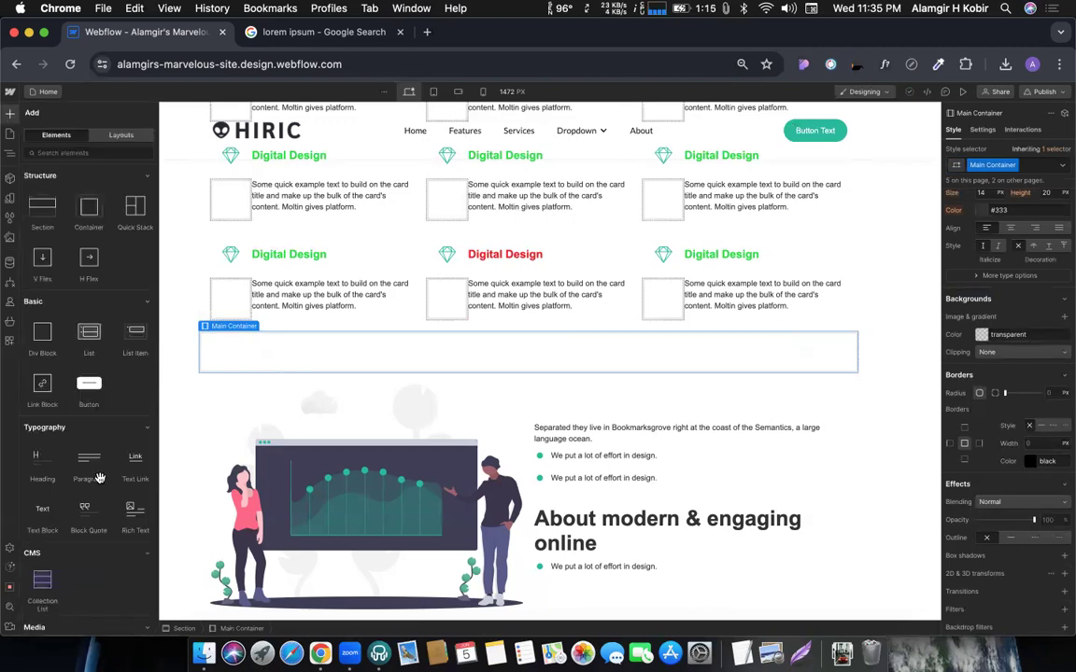
scroll(98, 481, down, 7)
scroll(98, 492, down, 8)
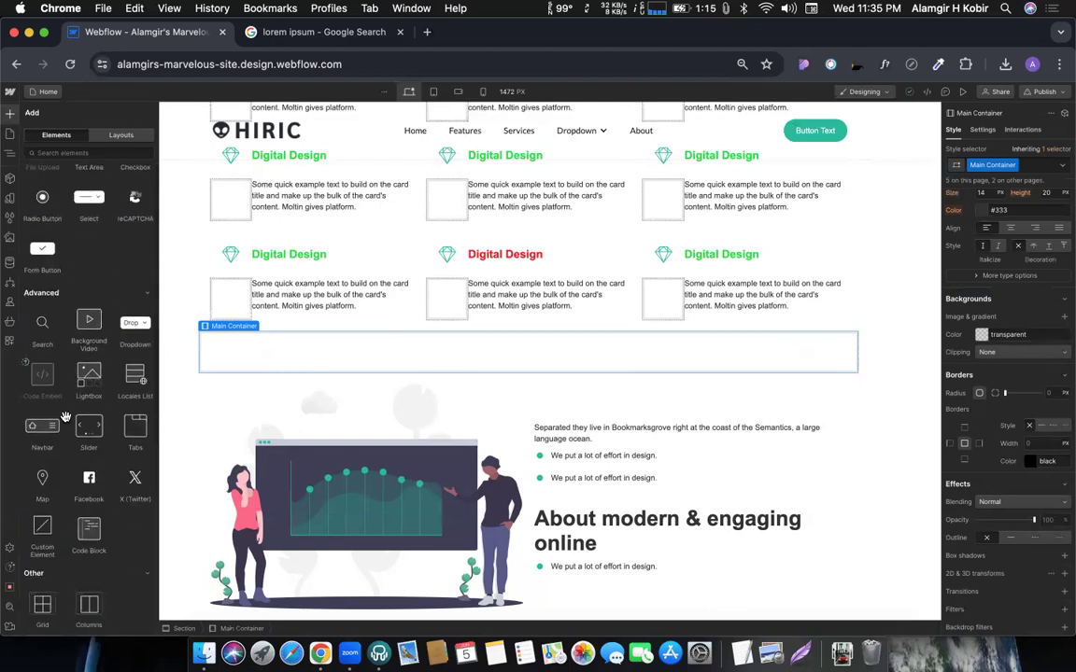
scroll(94, 402, up, 15)
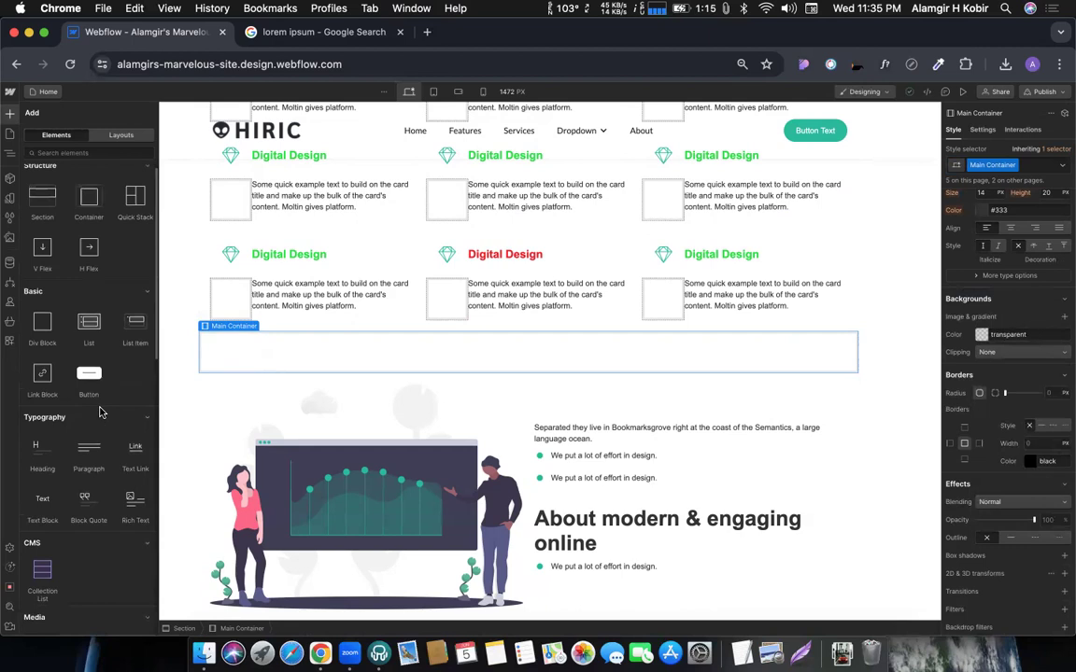
scroll(100, 412, down, 6)
scroll(101, 412, down, 6)
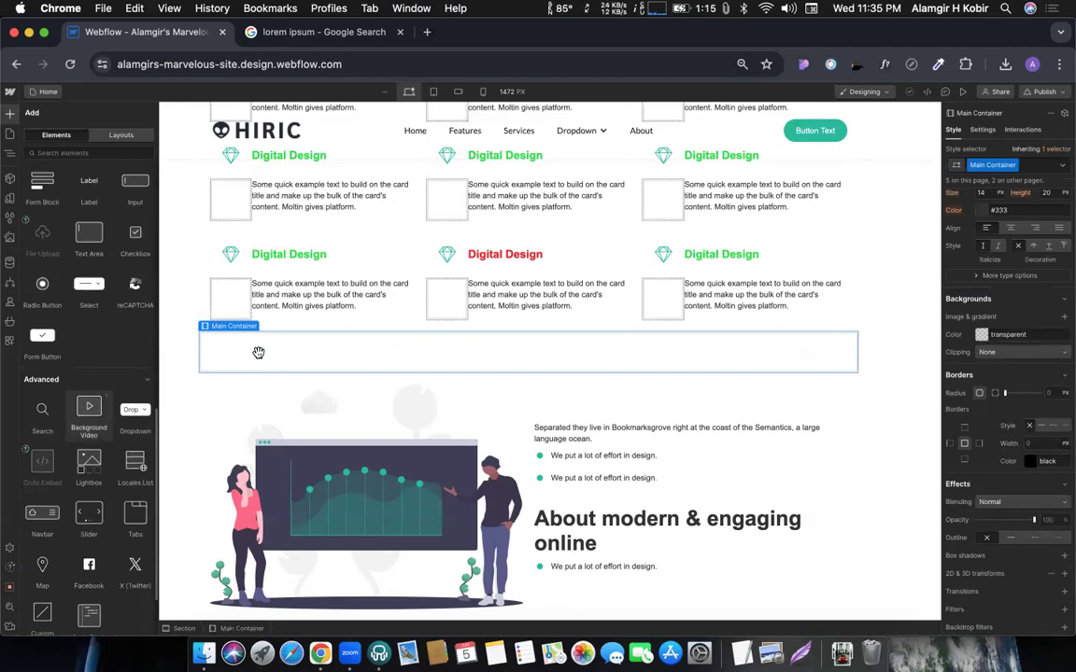
key(z)
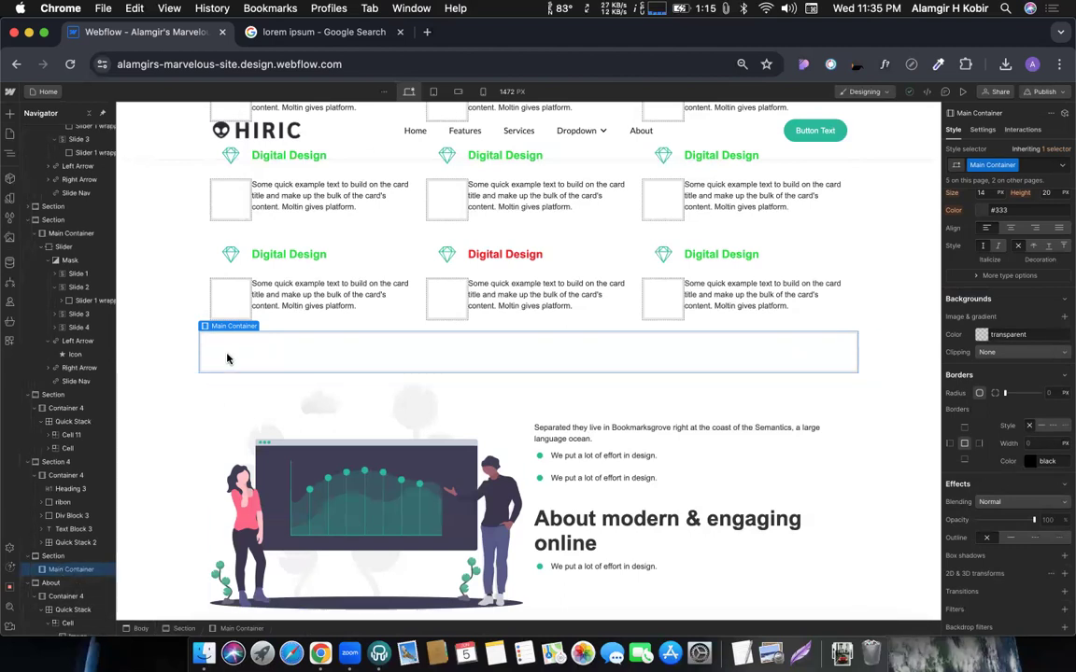
key(super+k)
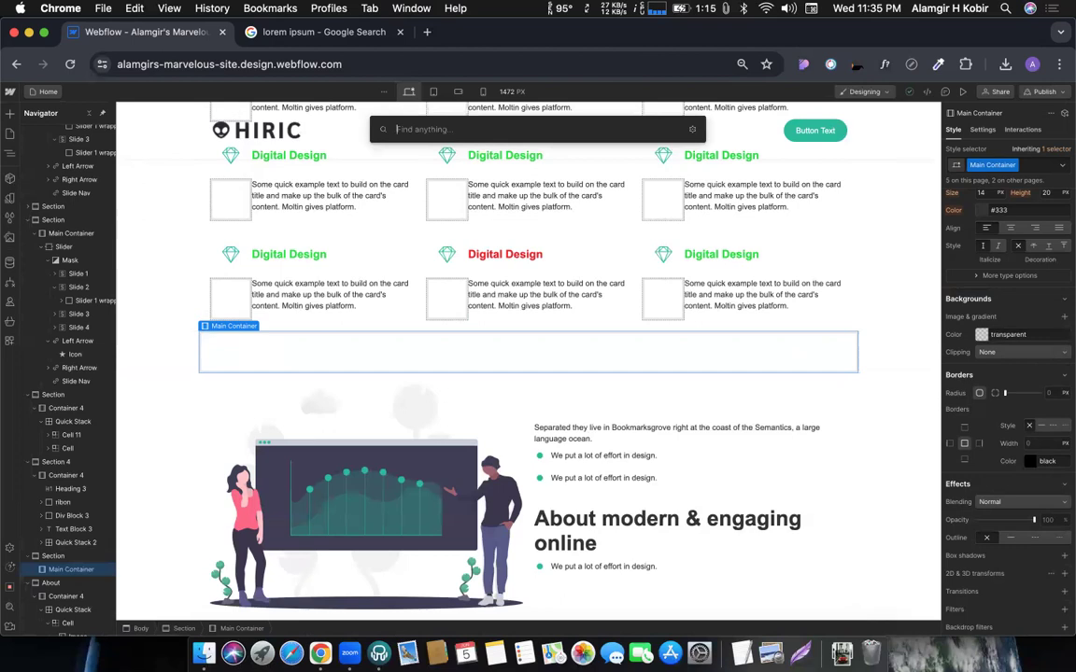
text(li)
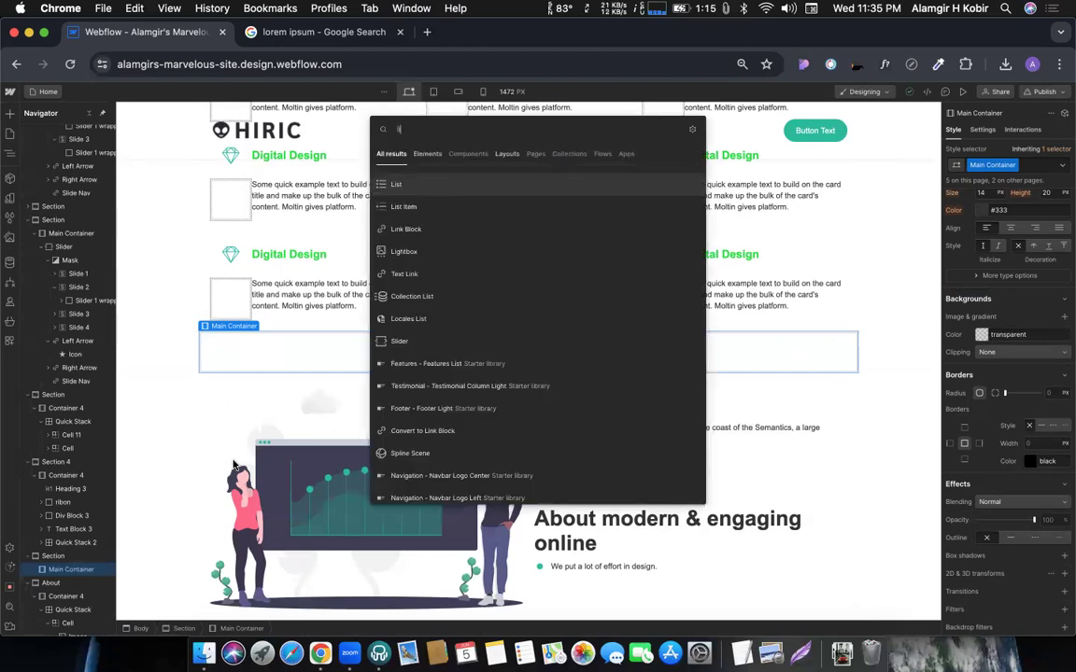
click(399, 249)
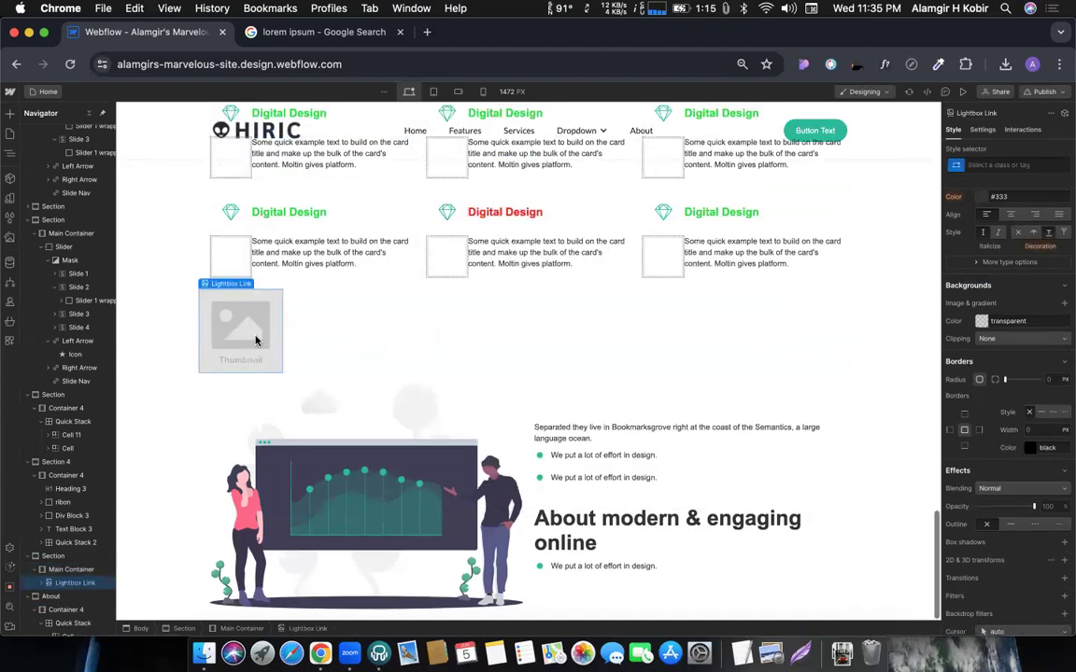
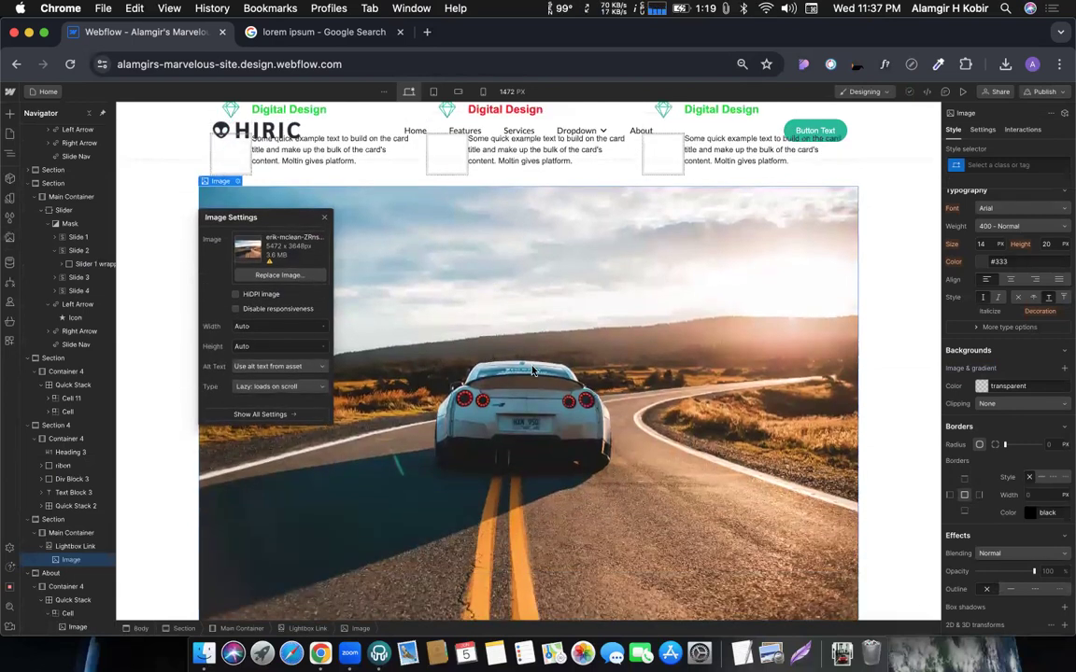
Step: Close the image settings and preview the page, opening and closing the lightbox image before returning to the design view
click(324, 216)
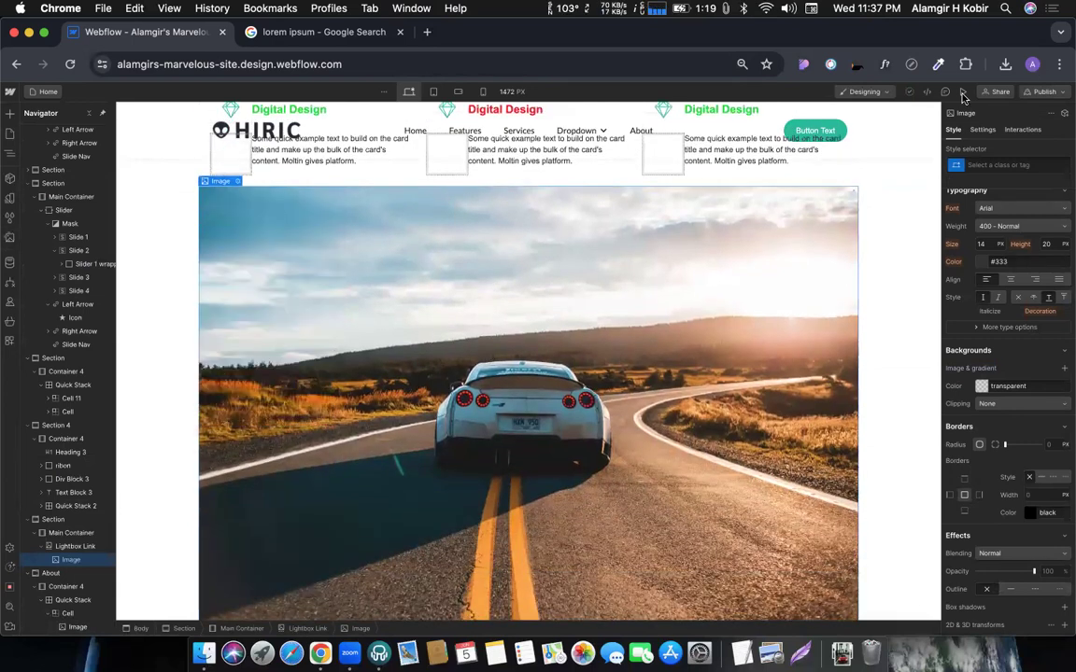
click(963, 92)
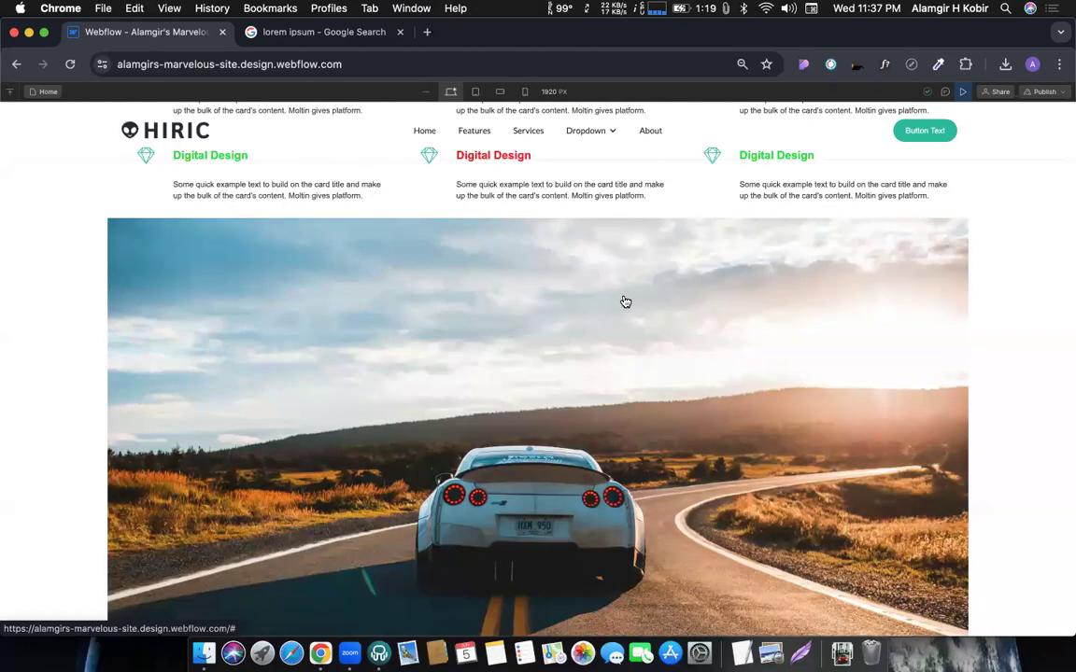
click(626, 302)
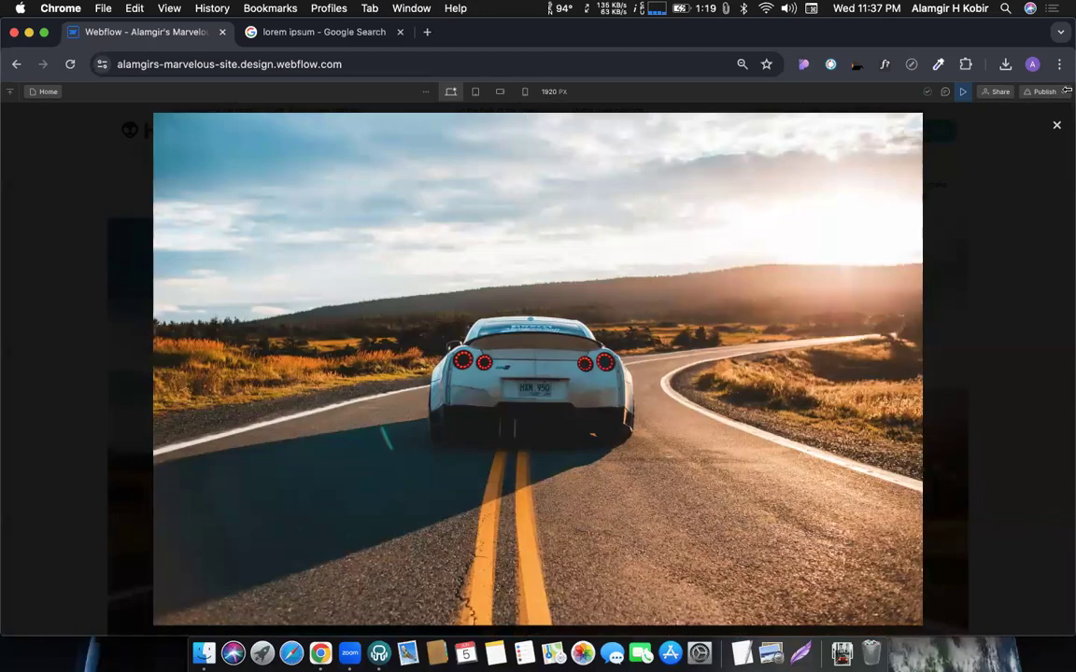
click(1057, 125)
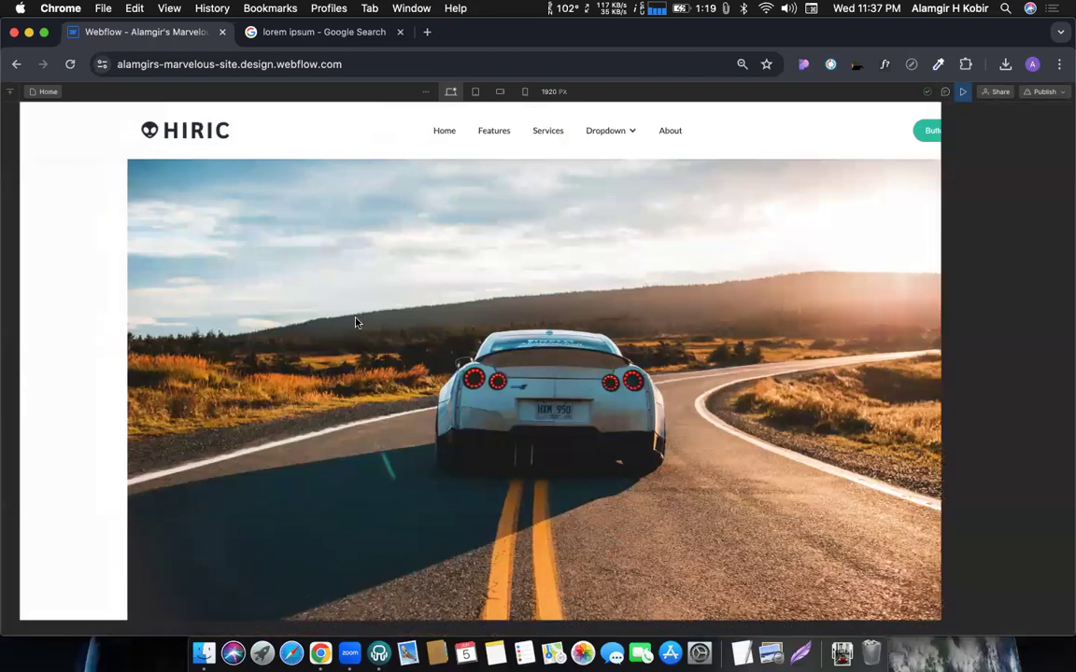
key(super+shift+p)
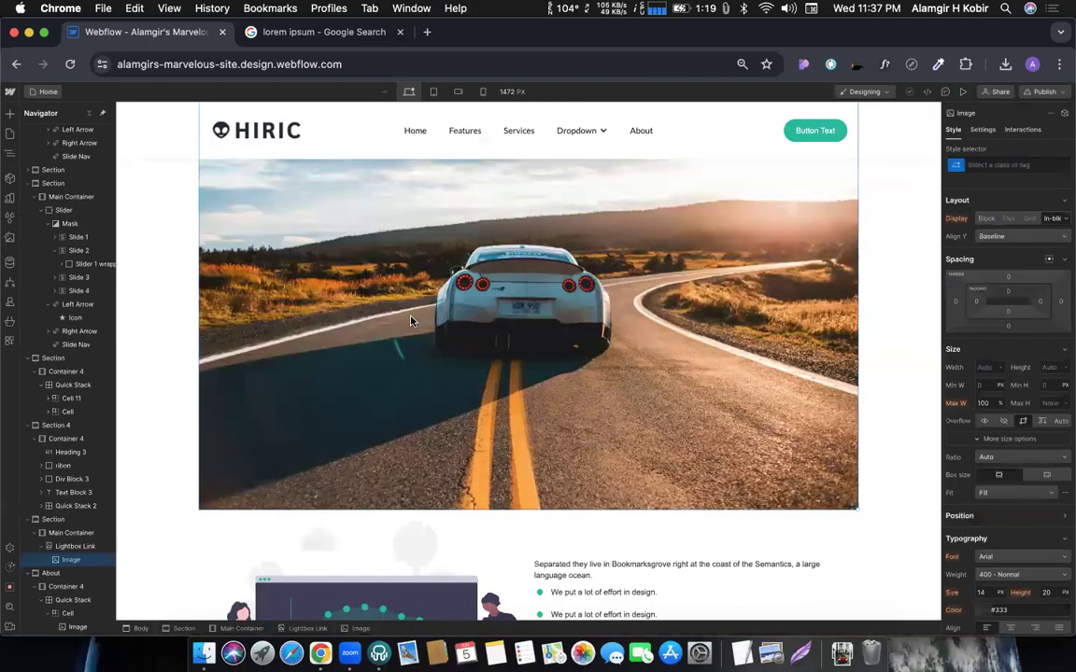
Step: Replace the lightbox link's media image with the campbell photo of the black car from the assets
right_click(411, 321)
click(328, 342)
scroll(474, 346, up, 3)
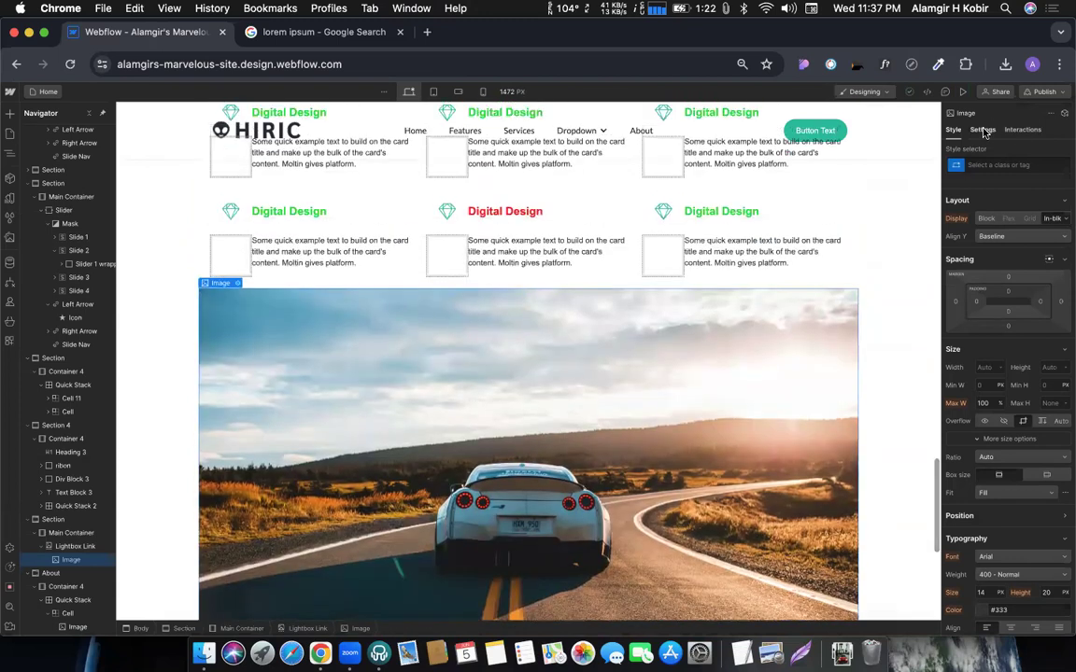
key(d)
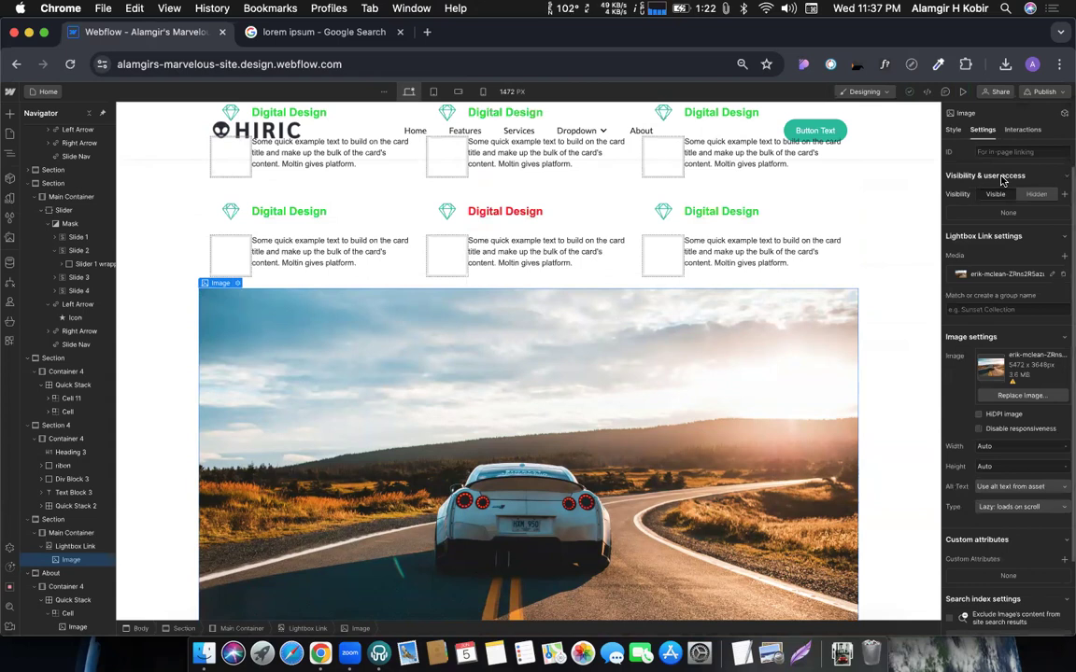
click(971, 277)
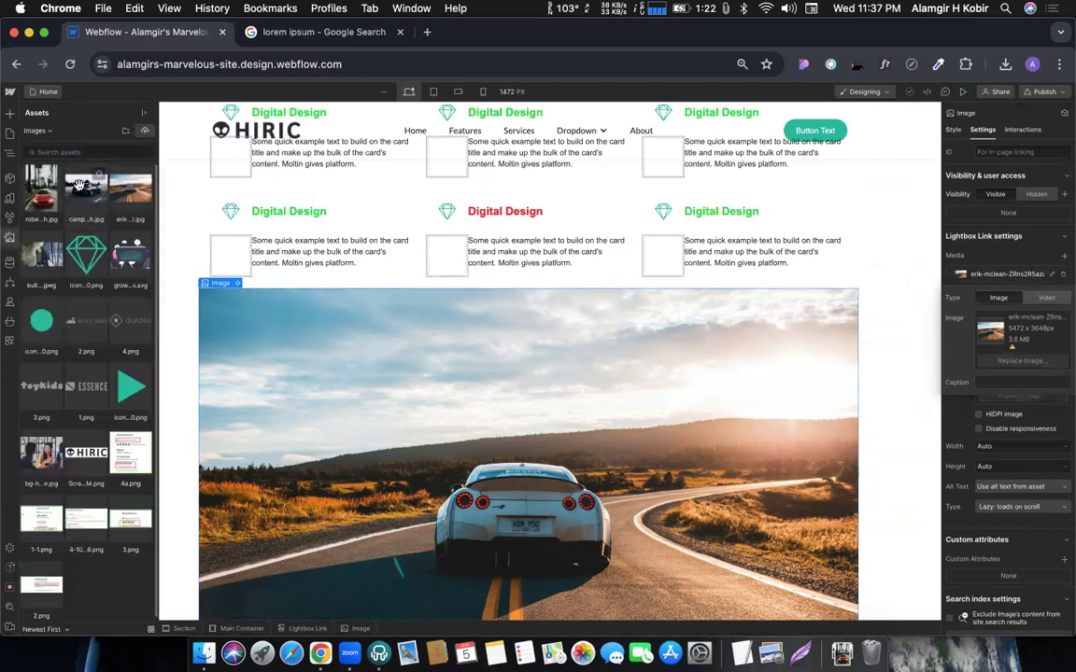
click(80, 187)
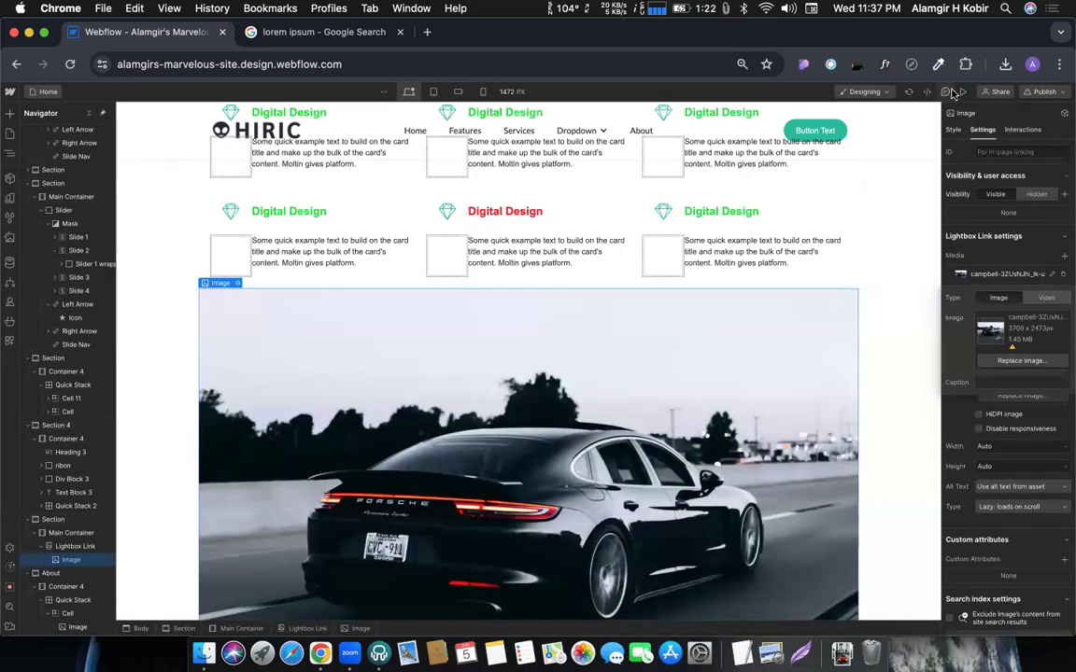
Step: Preview the page to check the black car lightbox image, and return to the design view
click(962, 92)
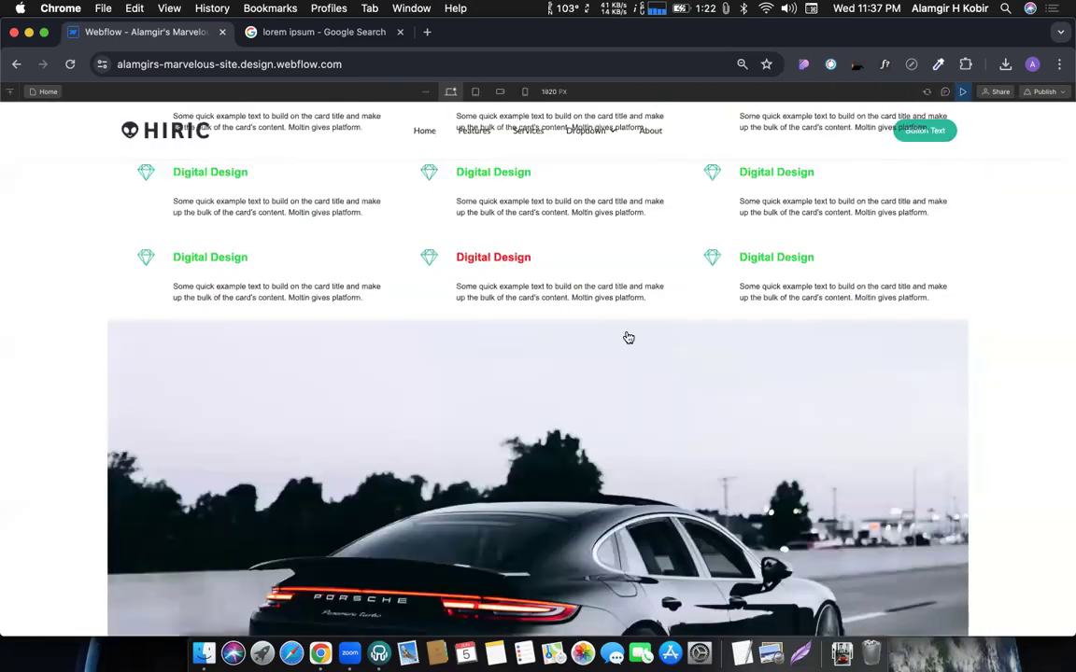
scroll(628, 337, down, 5)
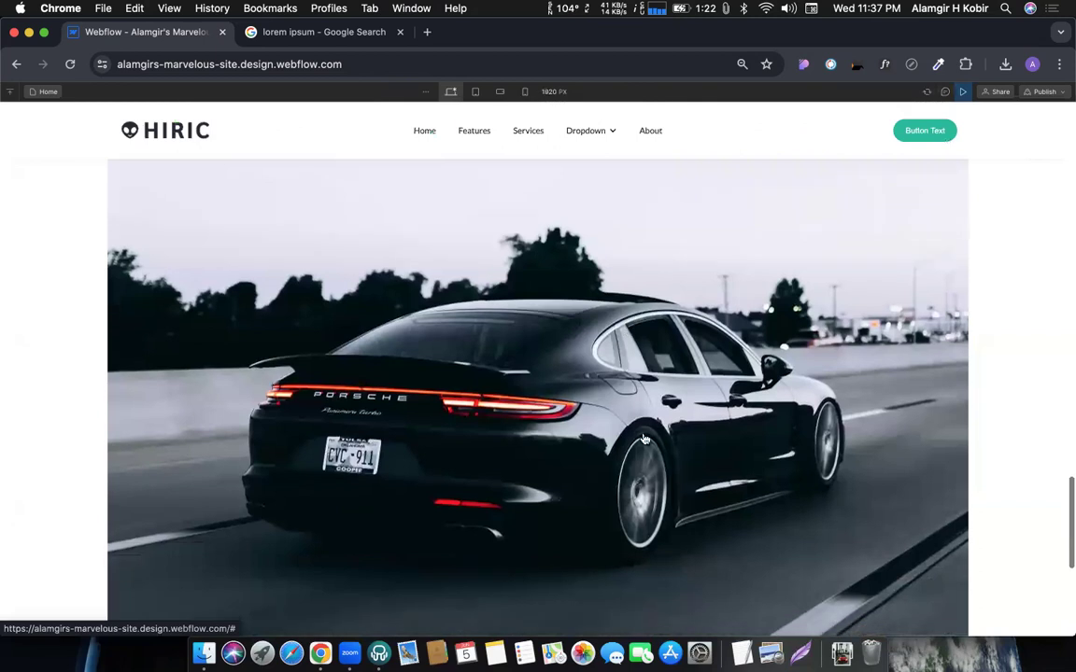
scroll(692, 445, down, 2)
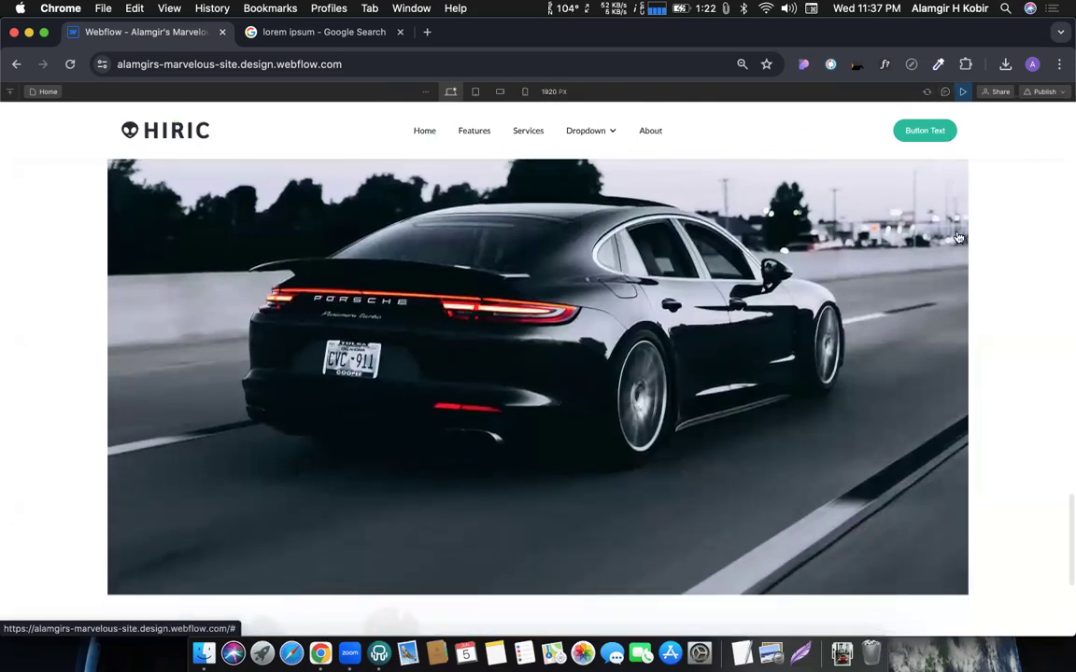
click(963, 94)
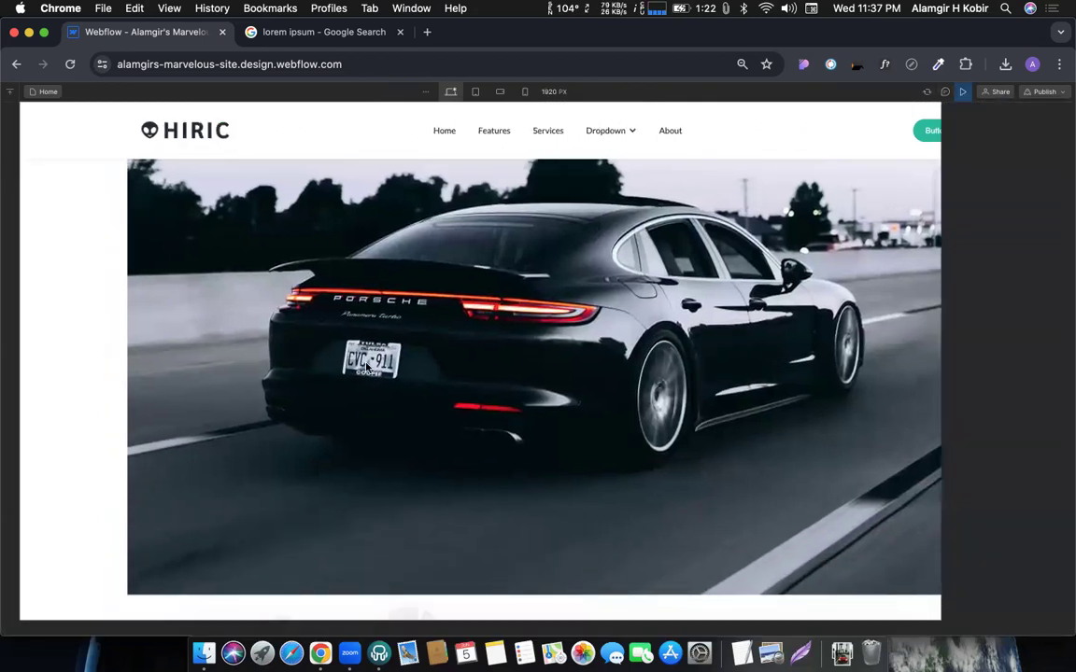
scroll(372, 343, up, 3)
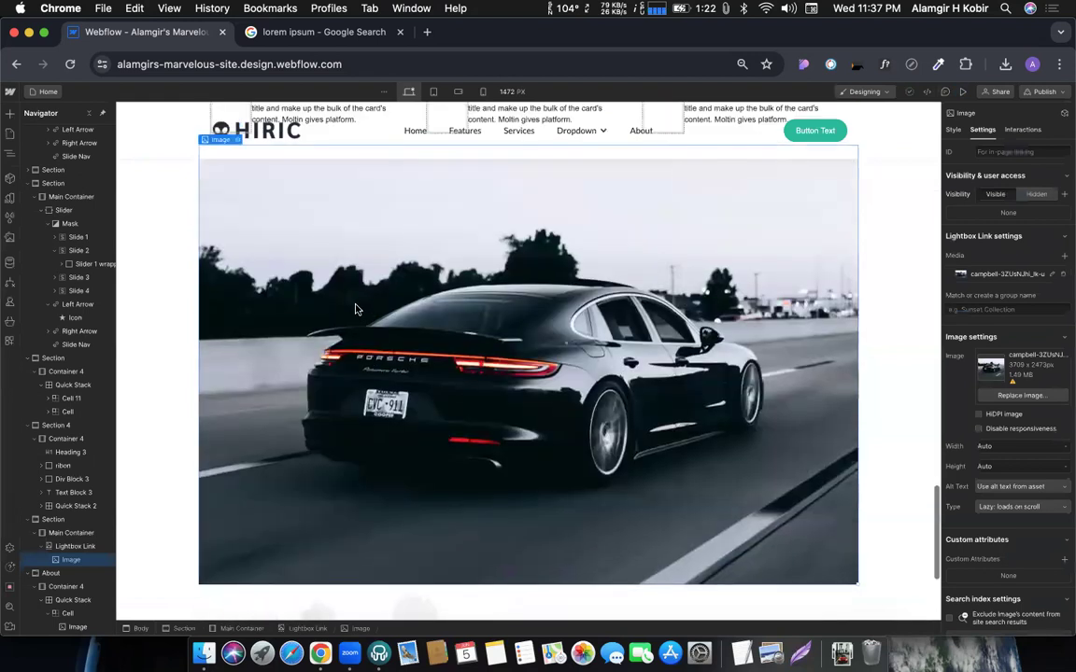
Step: Replace the image shown inside the lightbox link with the photo of the white car on the road from the assets
scroll(283, 291, up, 2)
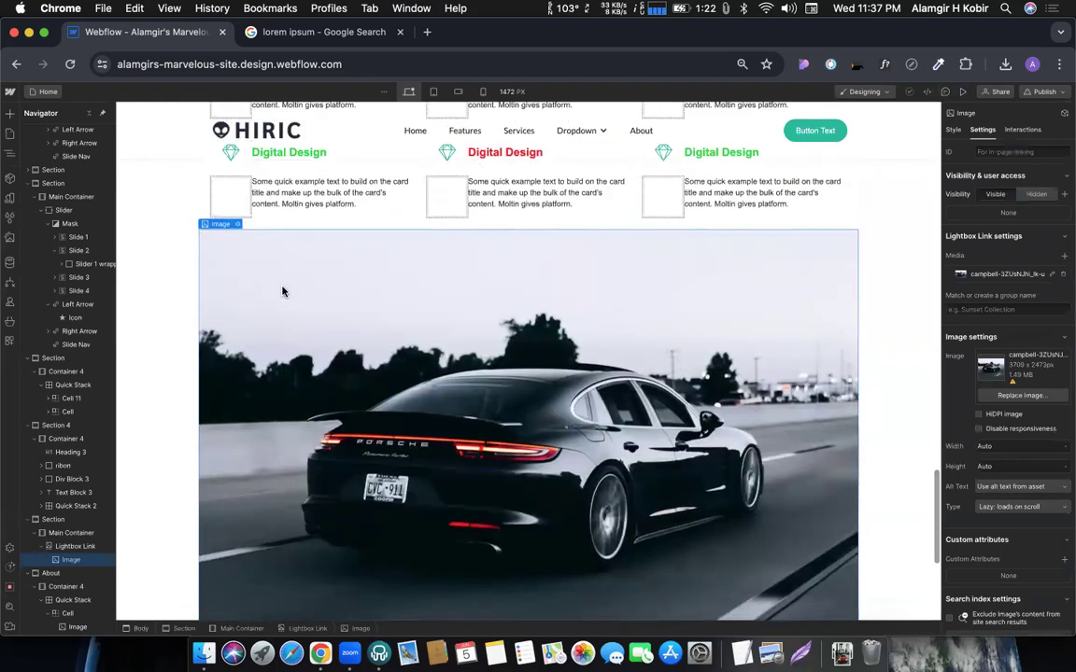
click(238, 225)
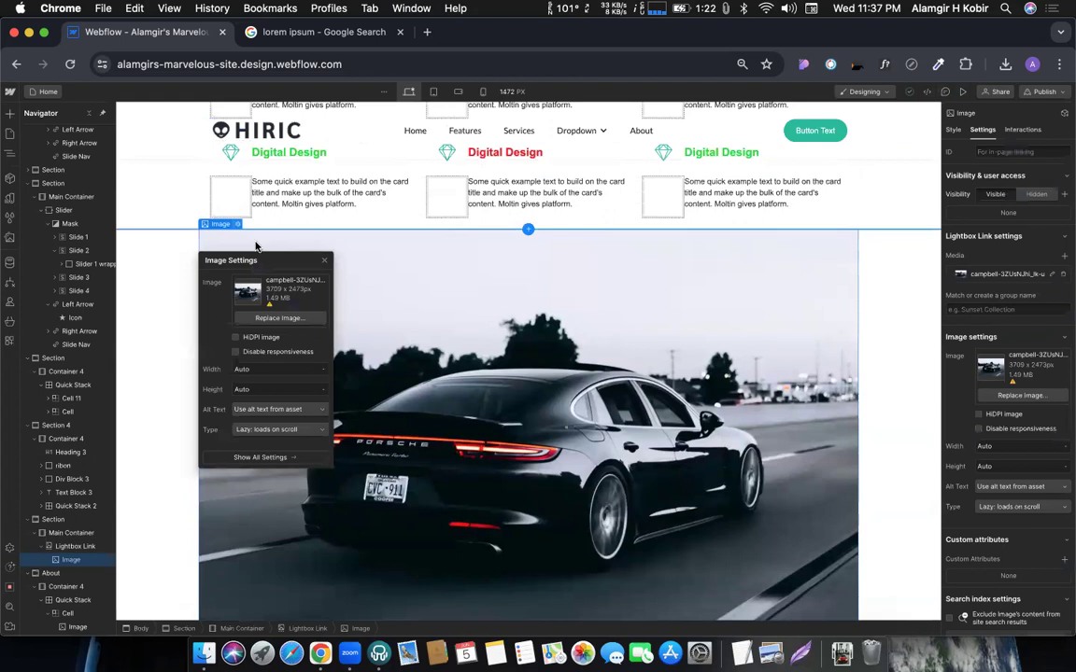
click(269, 319)
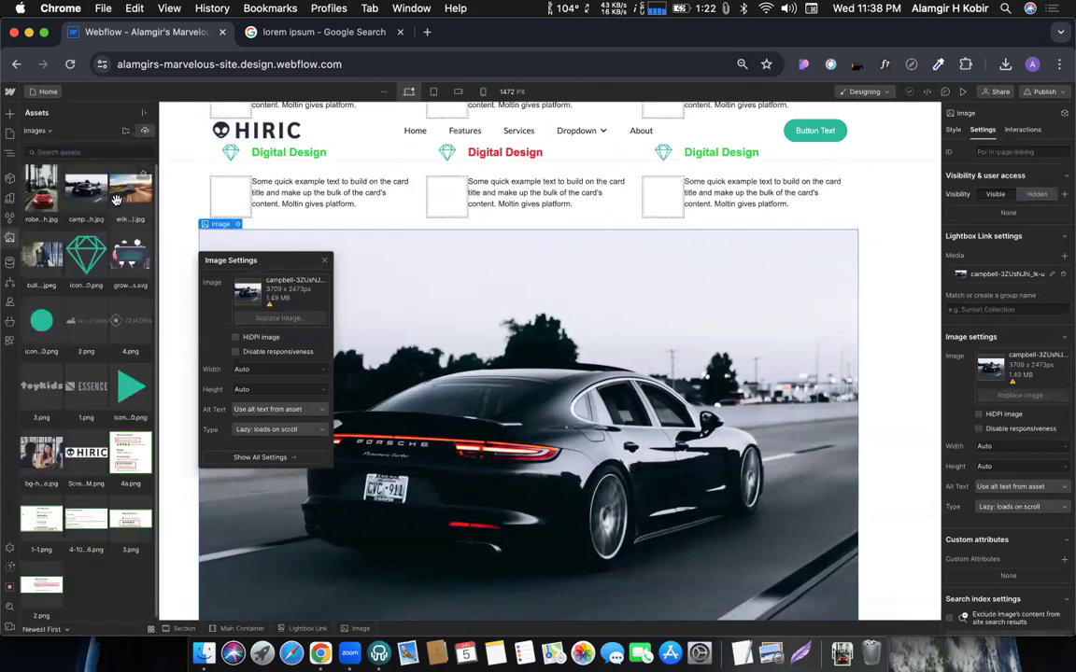
click(119, 198)
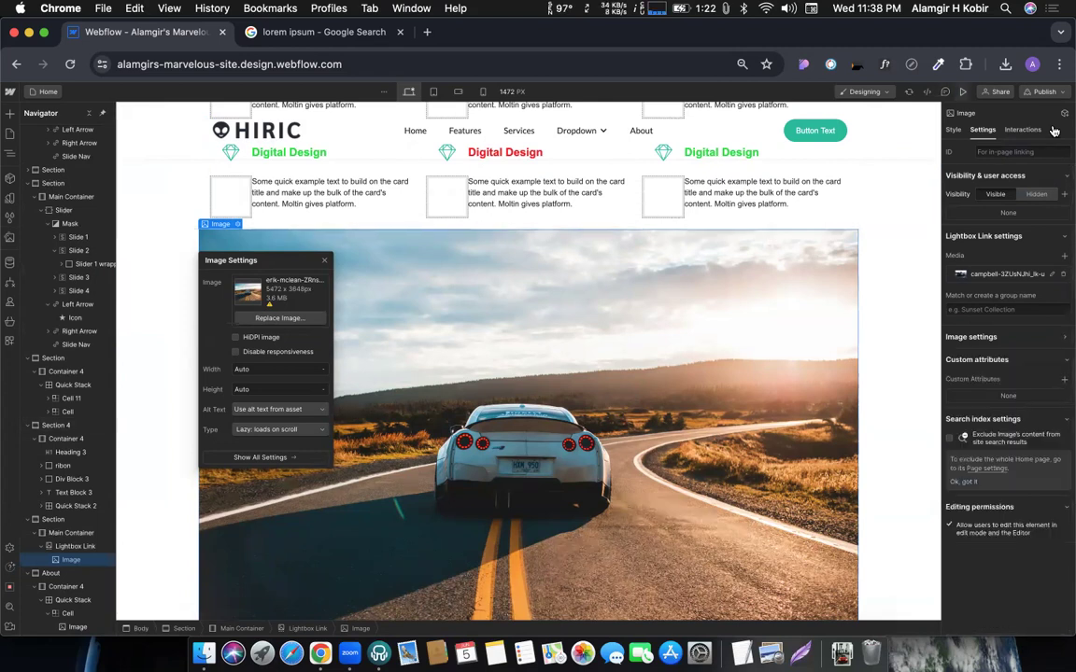
Step: Preview the page, open and close the lightbox from the white car image, return to the design view and close the image settings
key(super+shift+p)
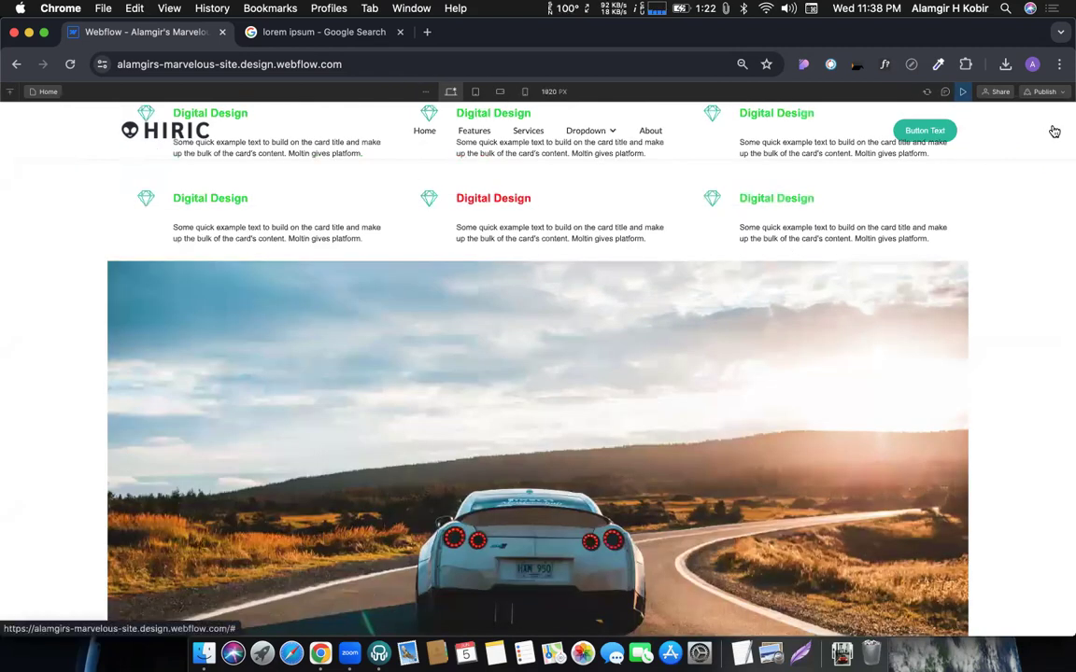
click(1054, 131)
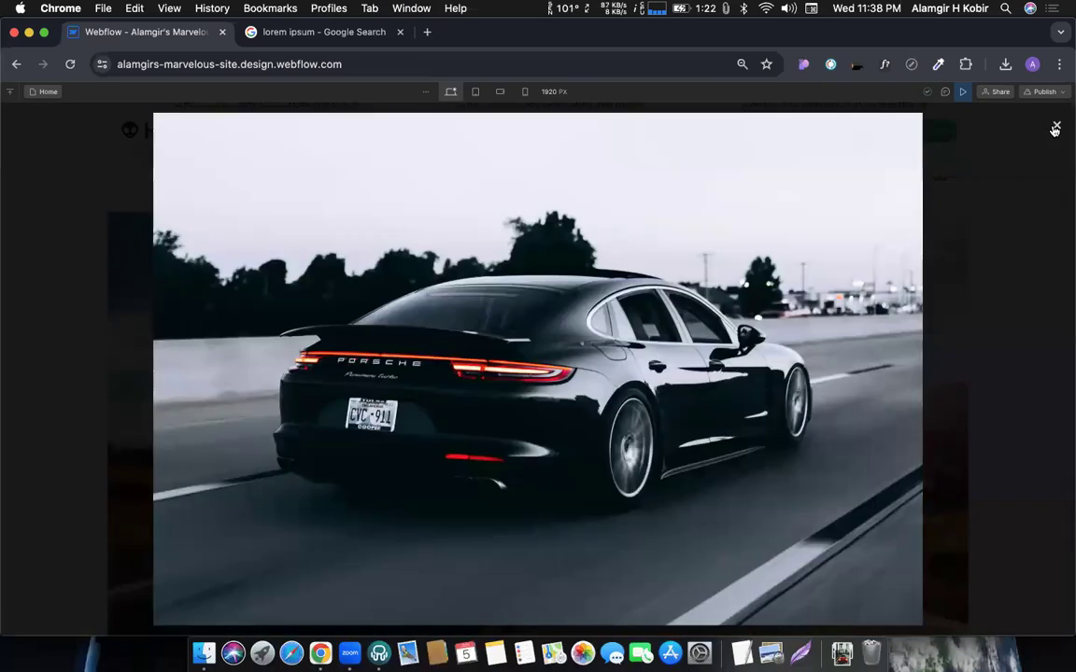
click(1057, 130)
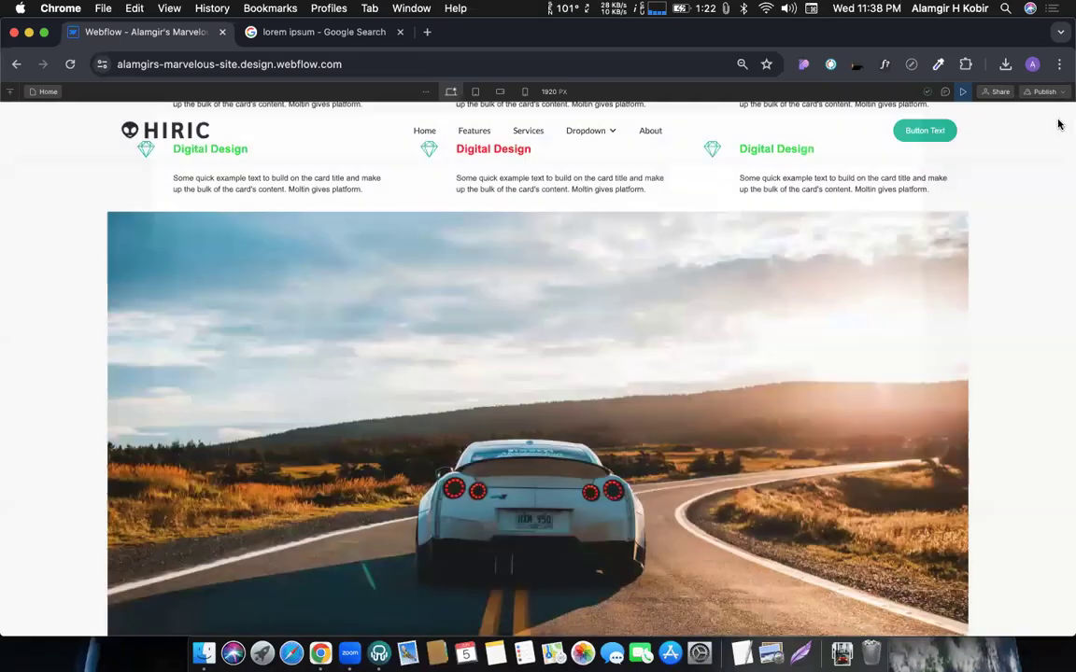
scroll(577, 364, down, 2)
scroll(577, 364, up, 1)
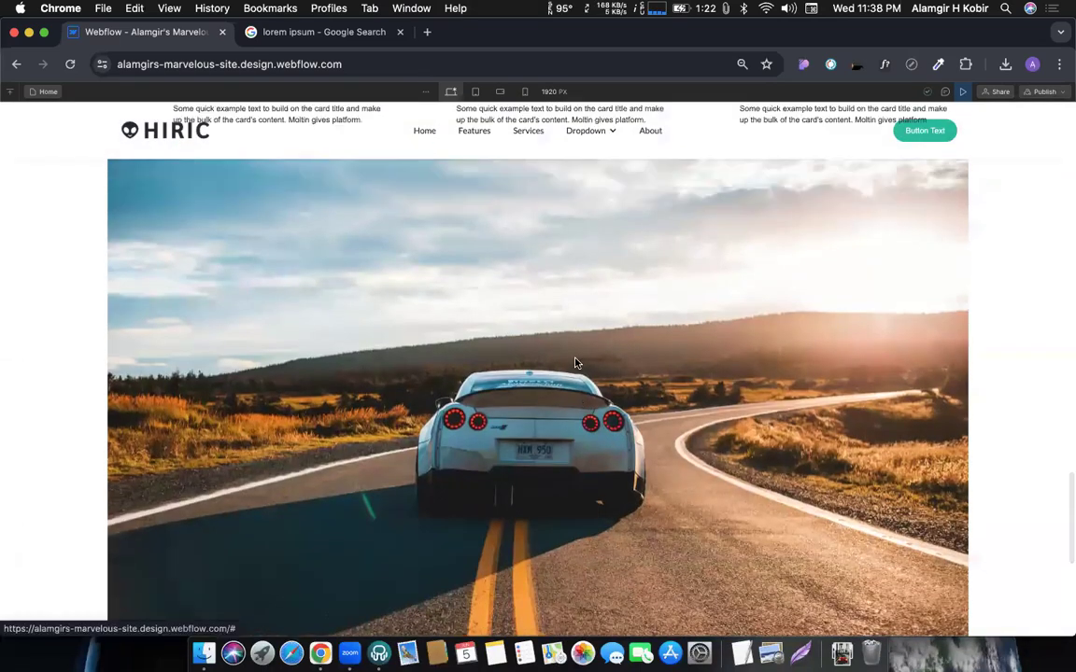
click(588, 363)
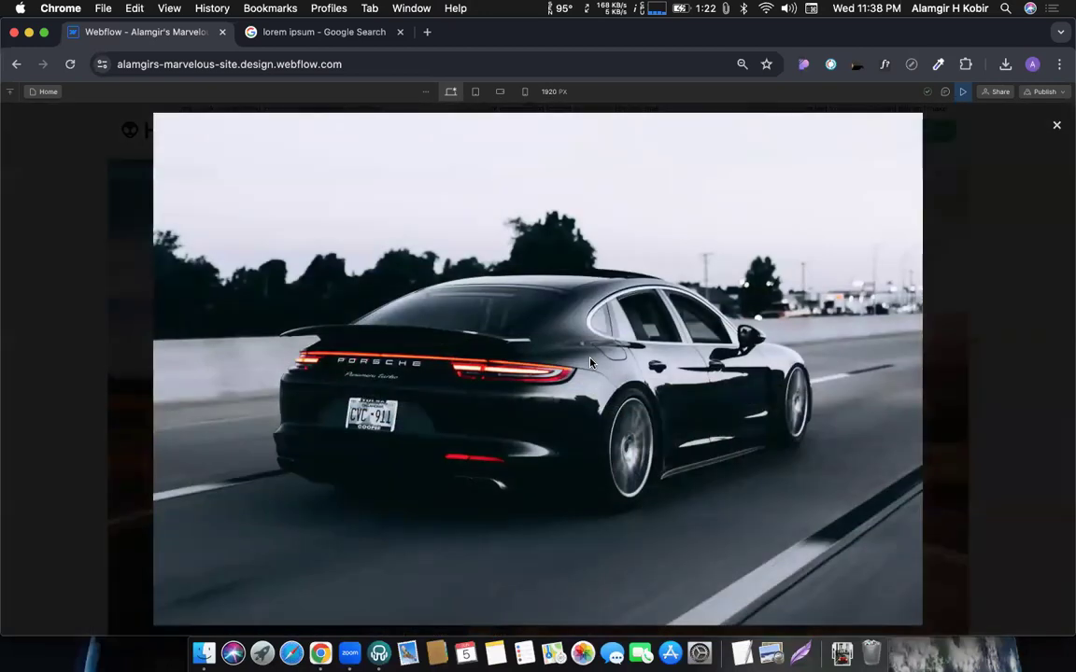
click(1057, 130)
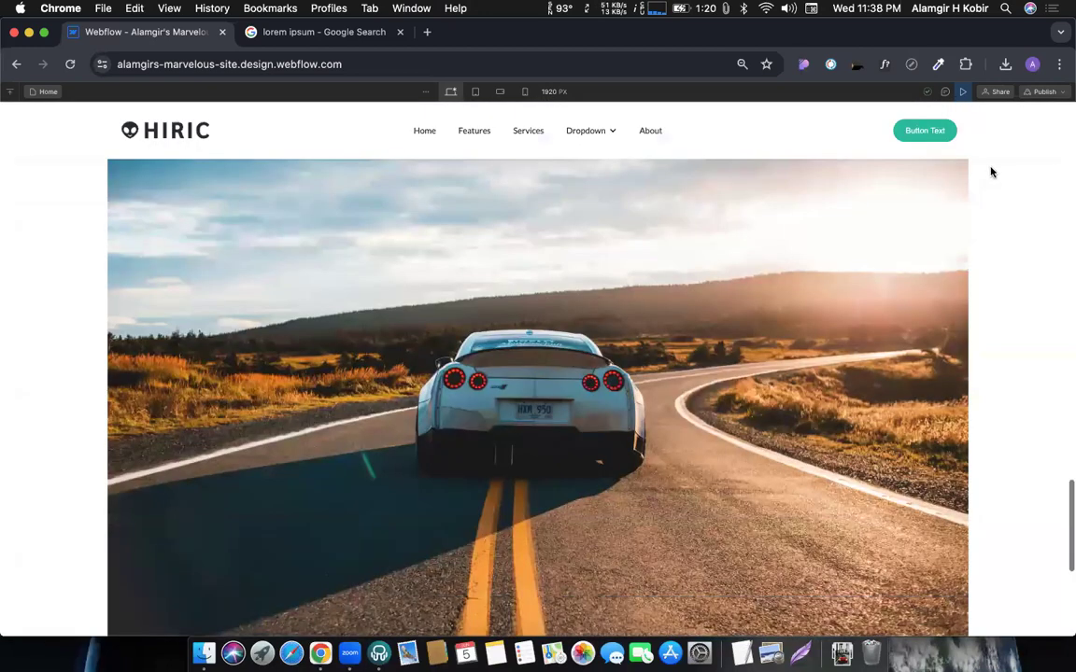
click(962, 93)
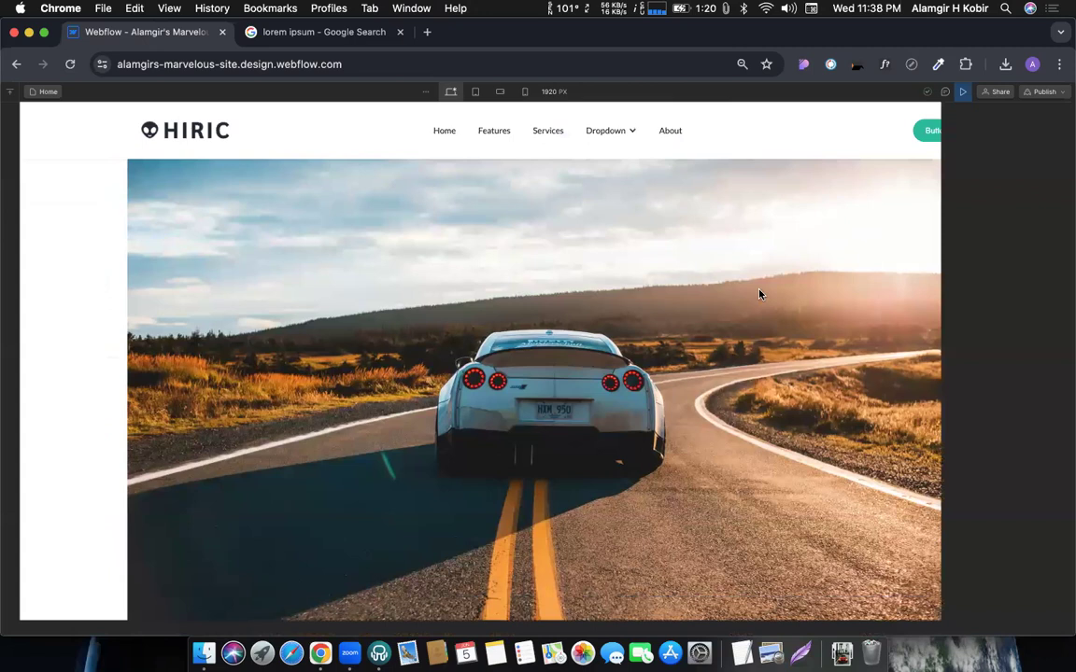
key(Escape)
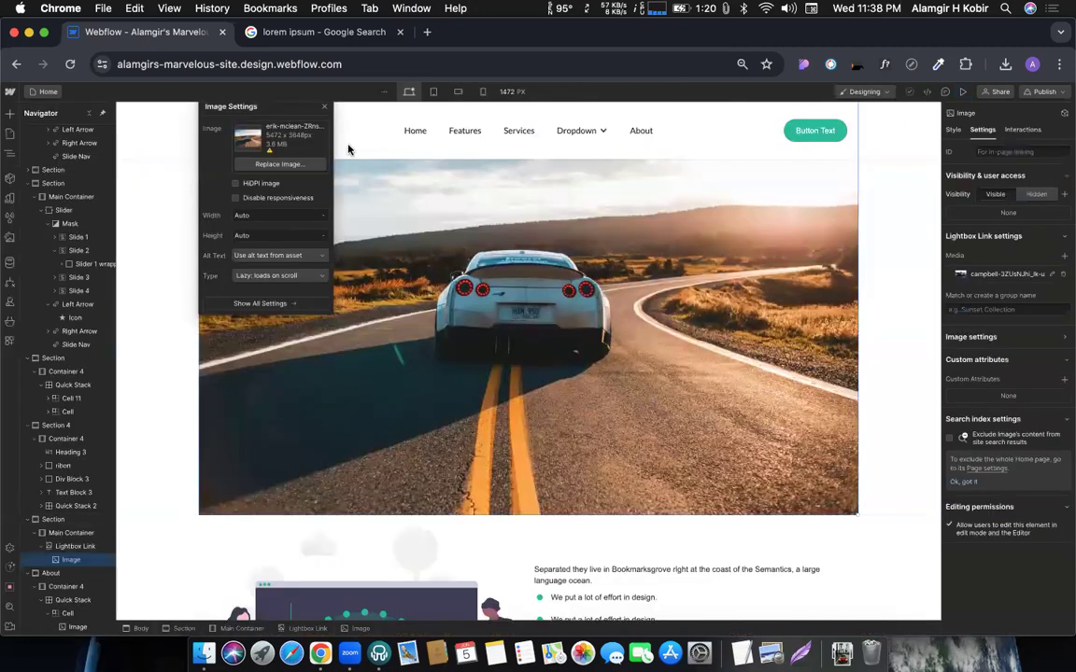
click(324, 106)
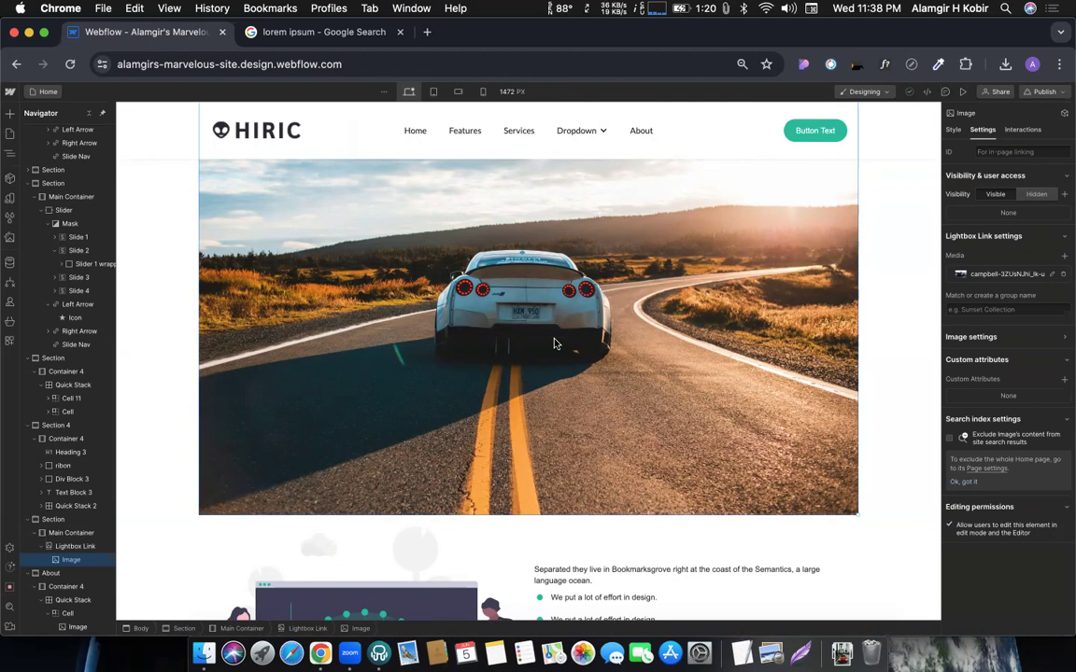
scroll(552, 344, up, 3)
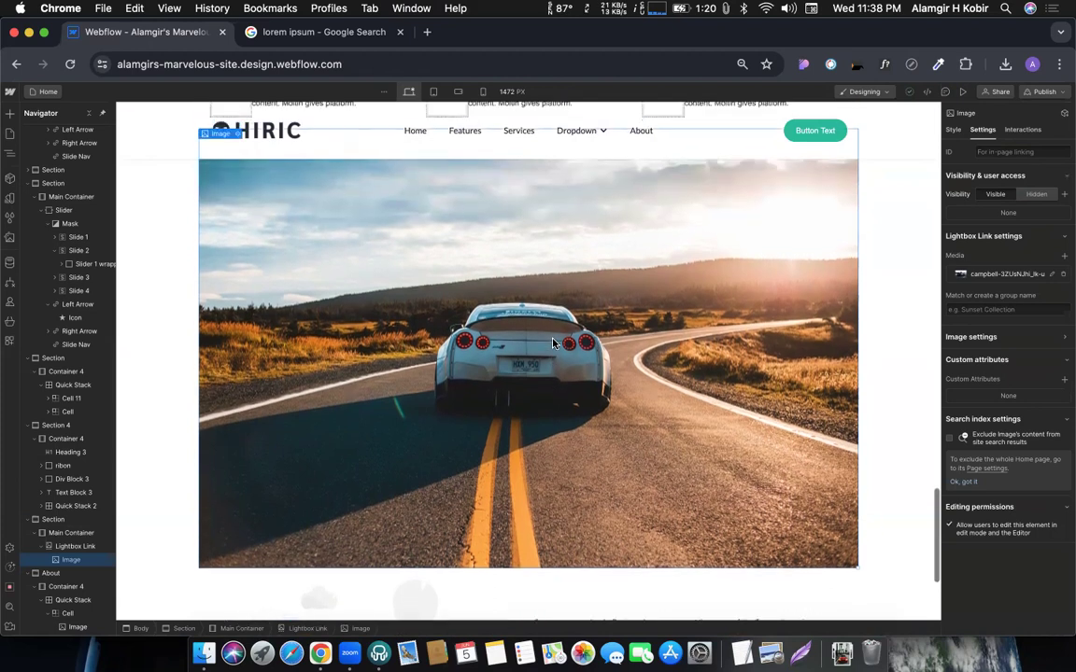
scroll(553, 344, up, 1)
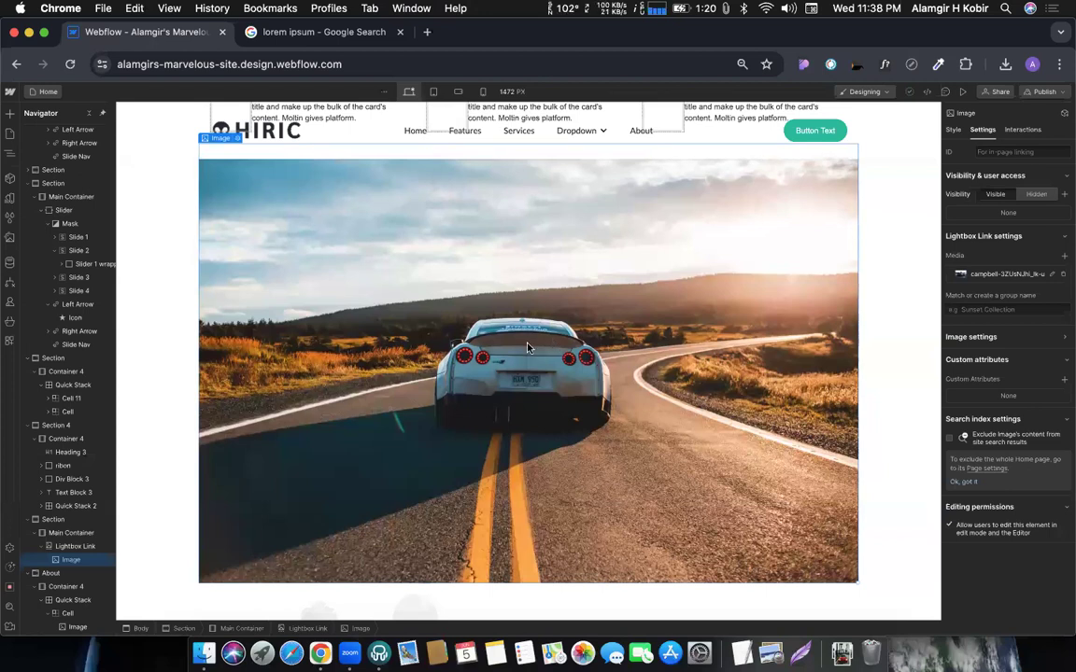
scroll(548, 366, up, 2)
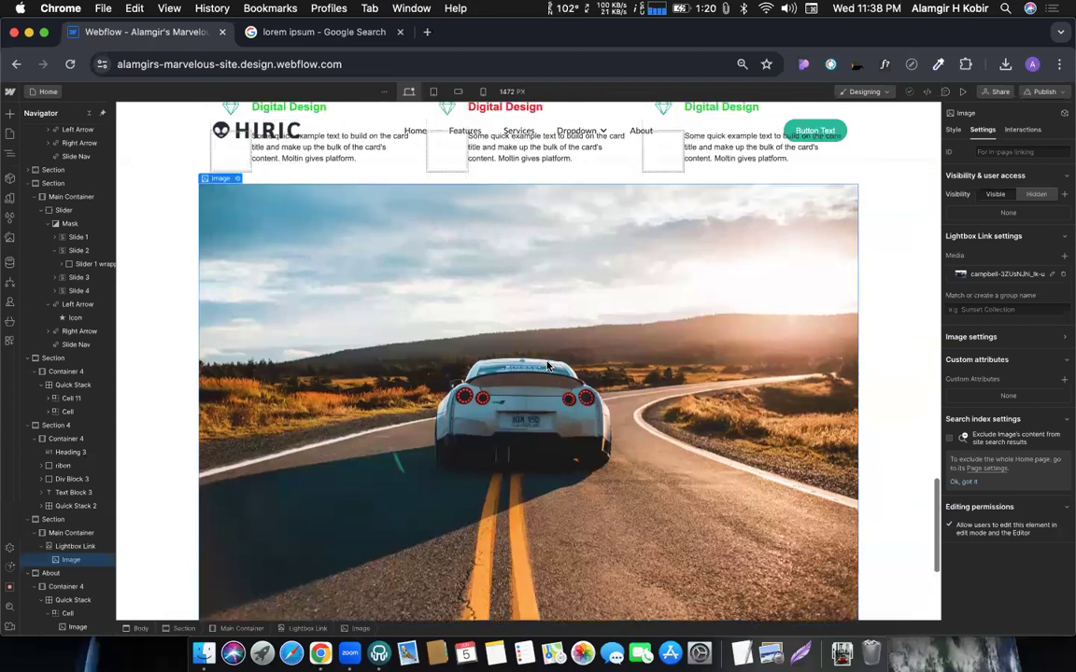
scroll(547, 366, down, 4)
scroll(548, 366, down, 2)
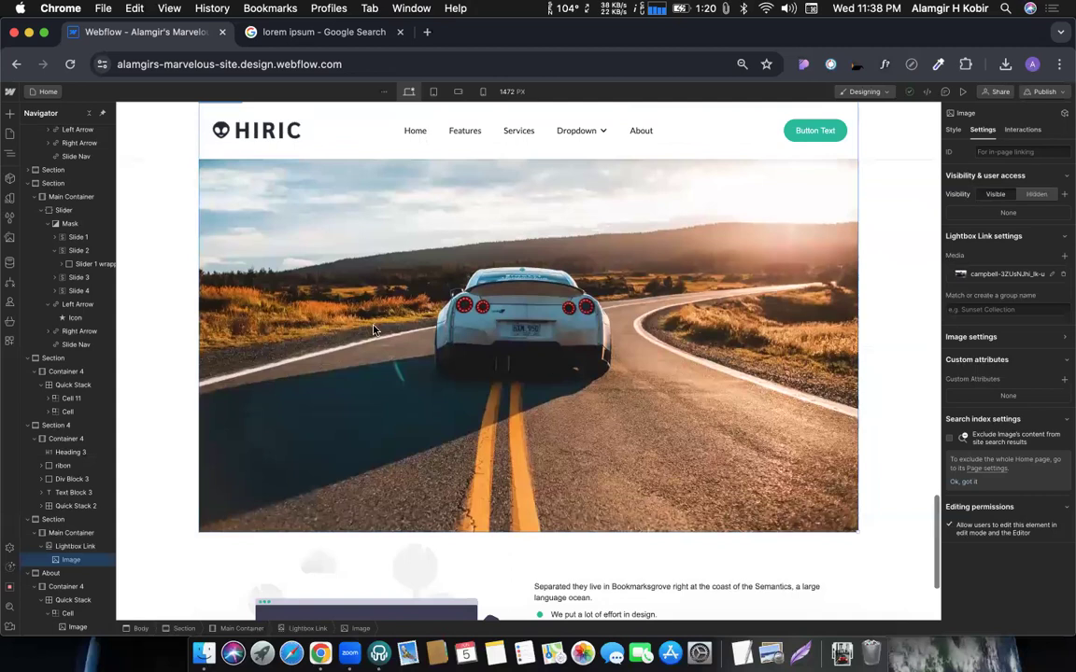
scroll(547, 366, up, 3)
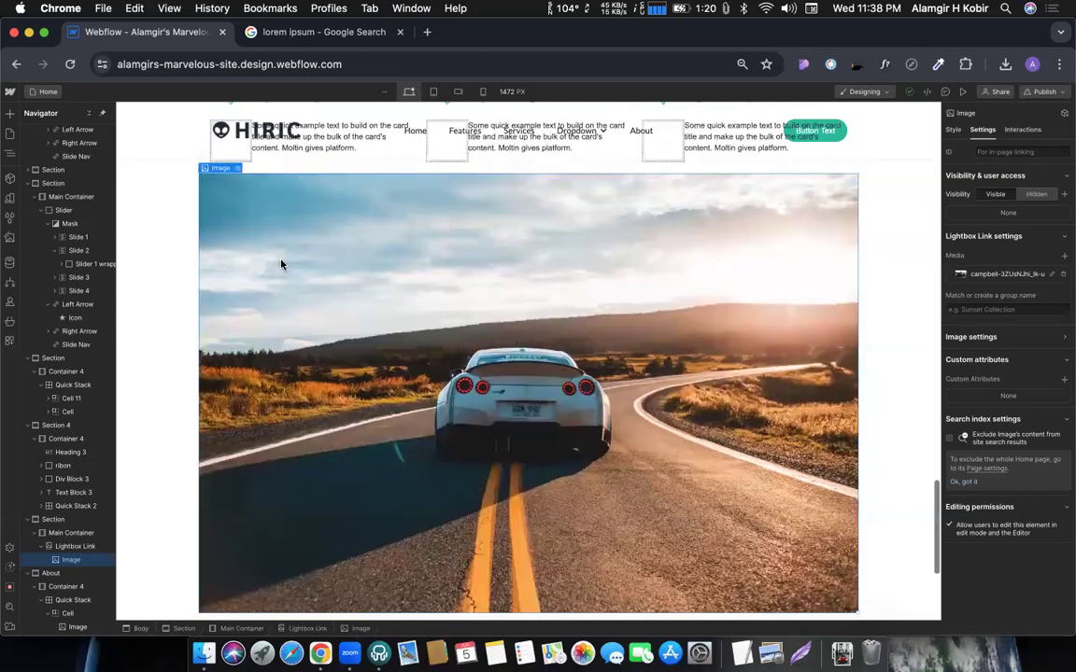
right_click(177, 299)
key(Escape)
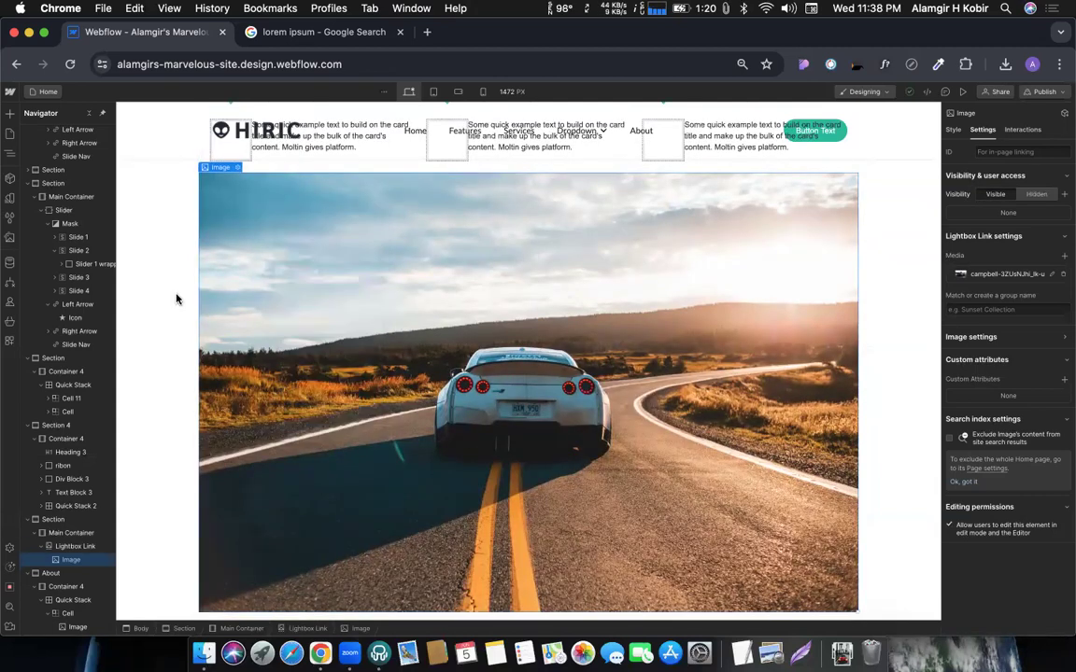
right_click(241, 337)
key(Escape)
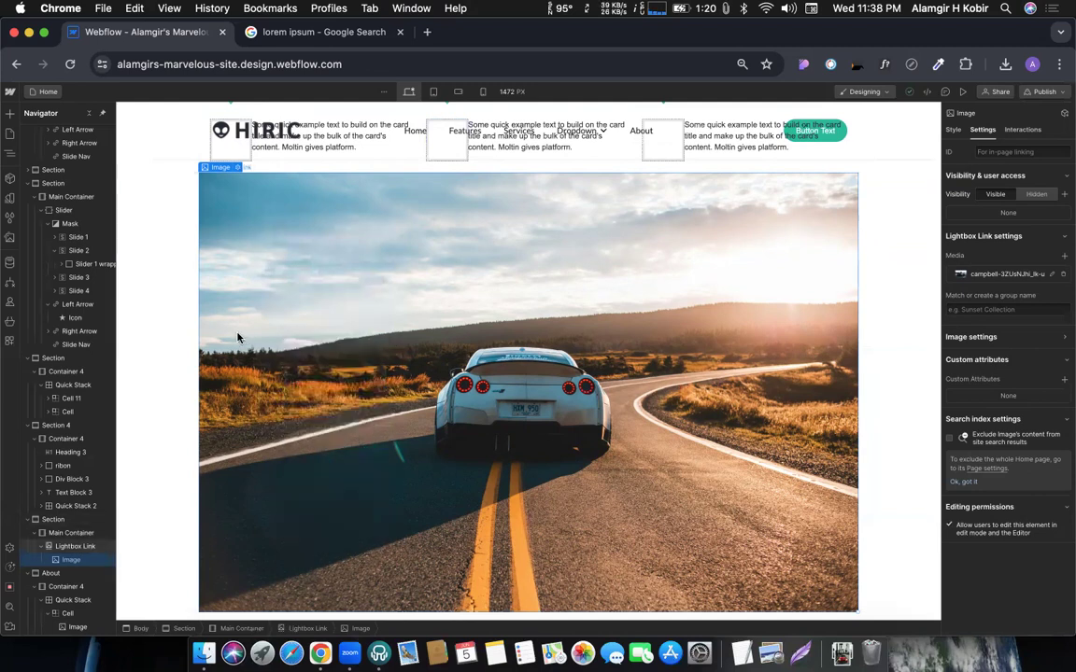
Step: Delete the lightbox link from the section's Main Container and add a Quick Stack in its place
key(Up)
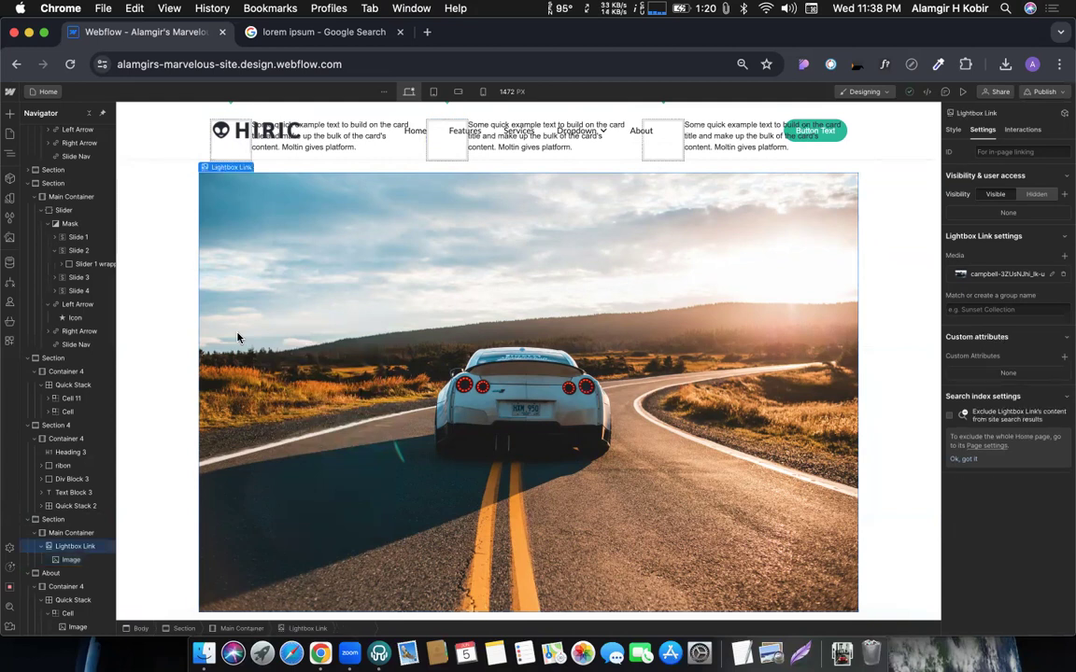
key(Delete)
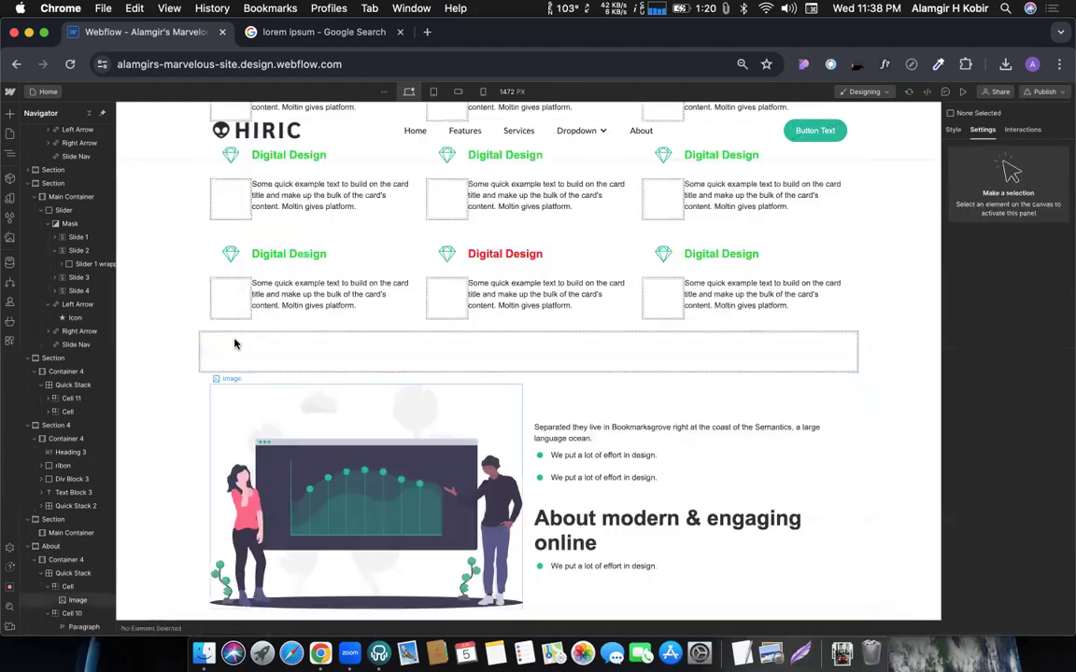
click(241, 355)
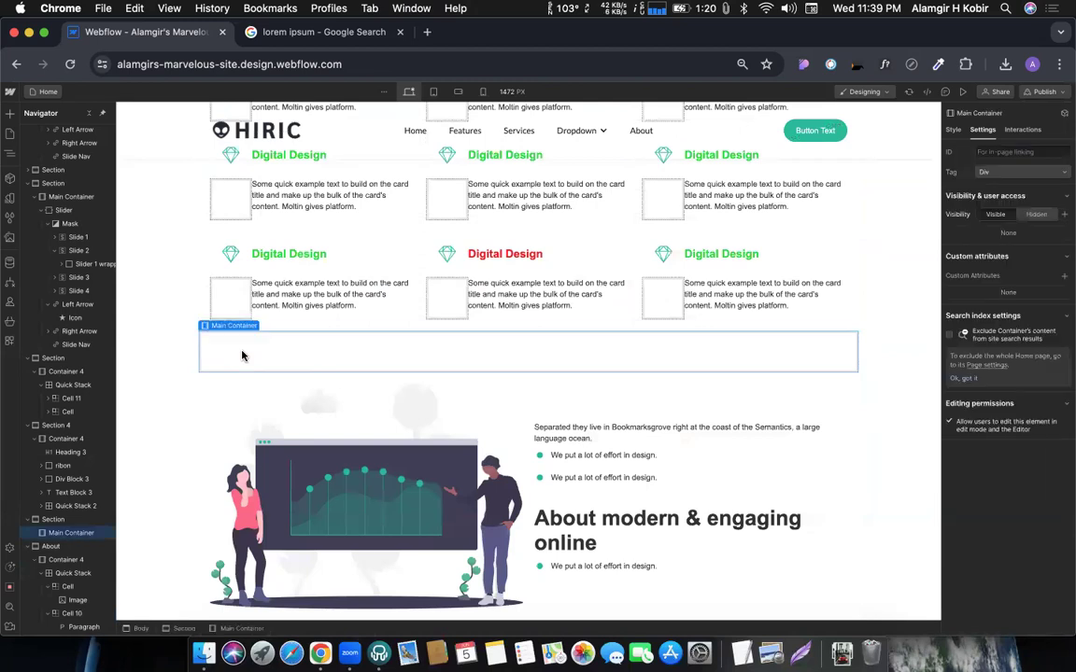
click(10, 117)
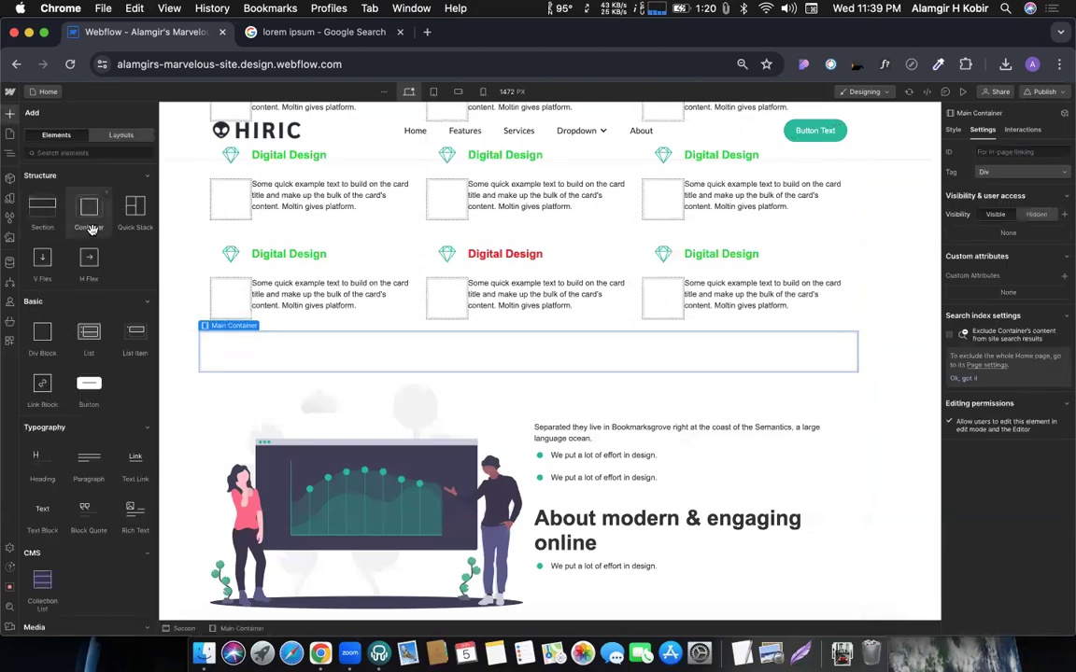
drag(128, 217, 271, 327)
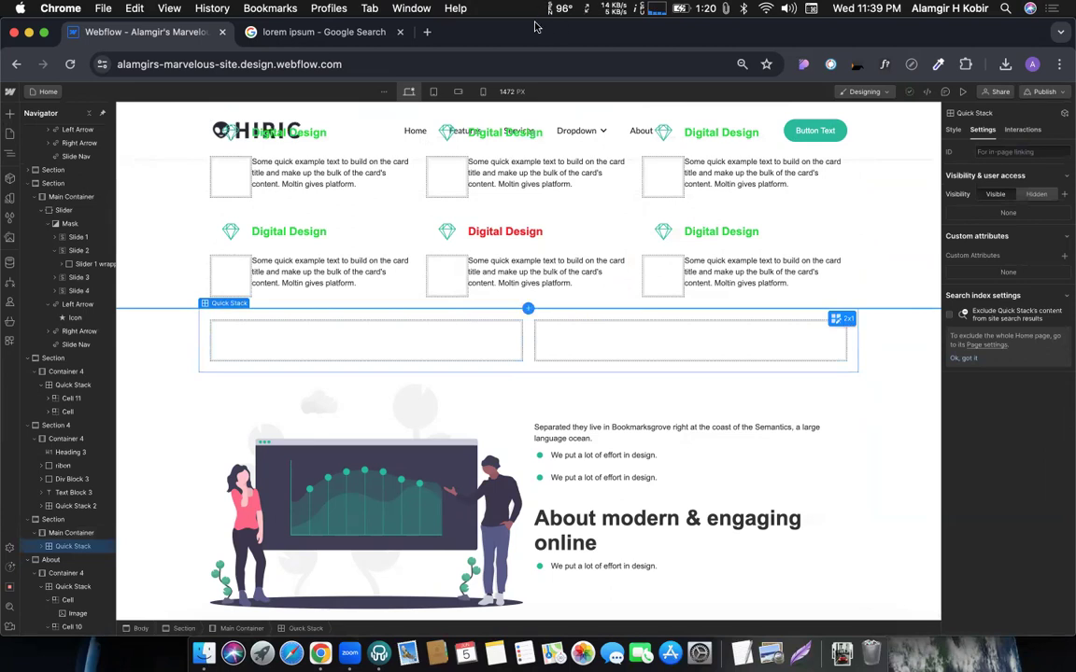
Step: Expand the new Quick Stack's grid to three columns and three rows
key(Return)
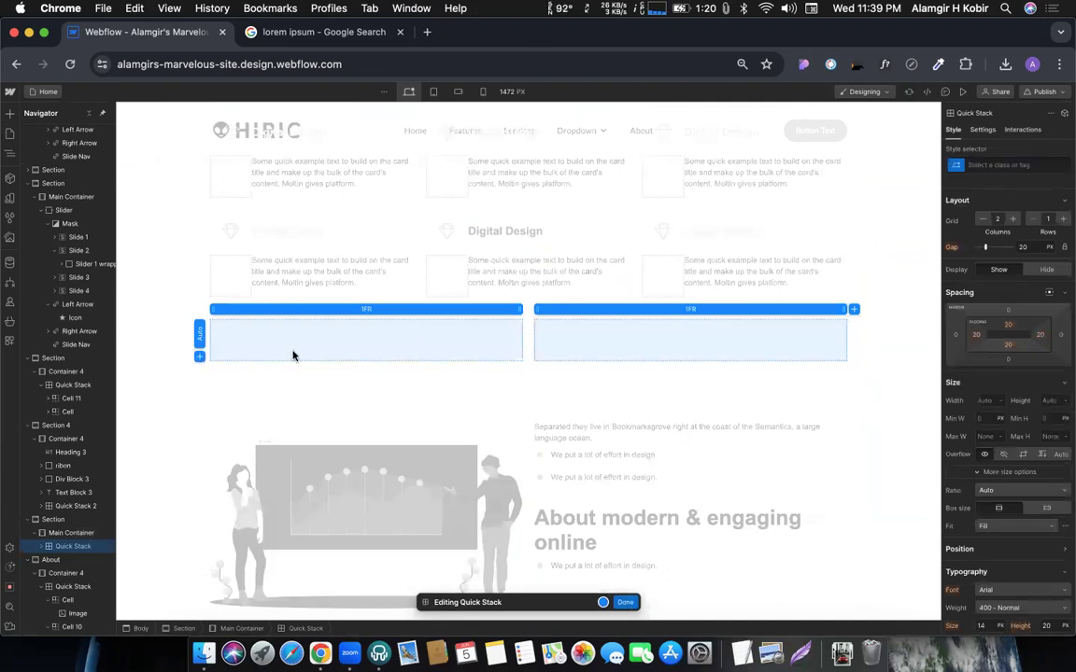
click(198, 358)
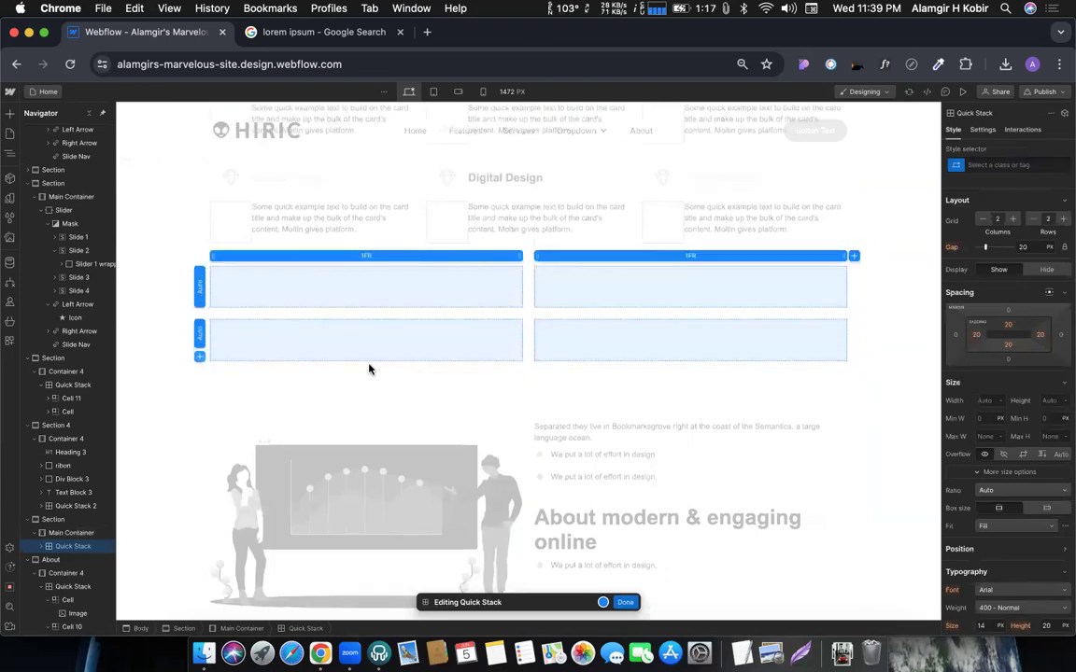
click(198, 356)
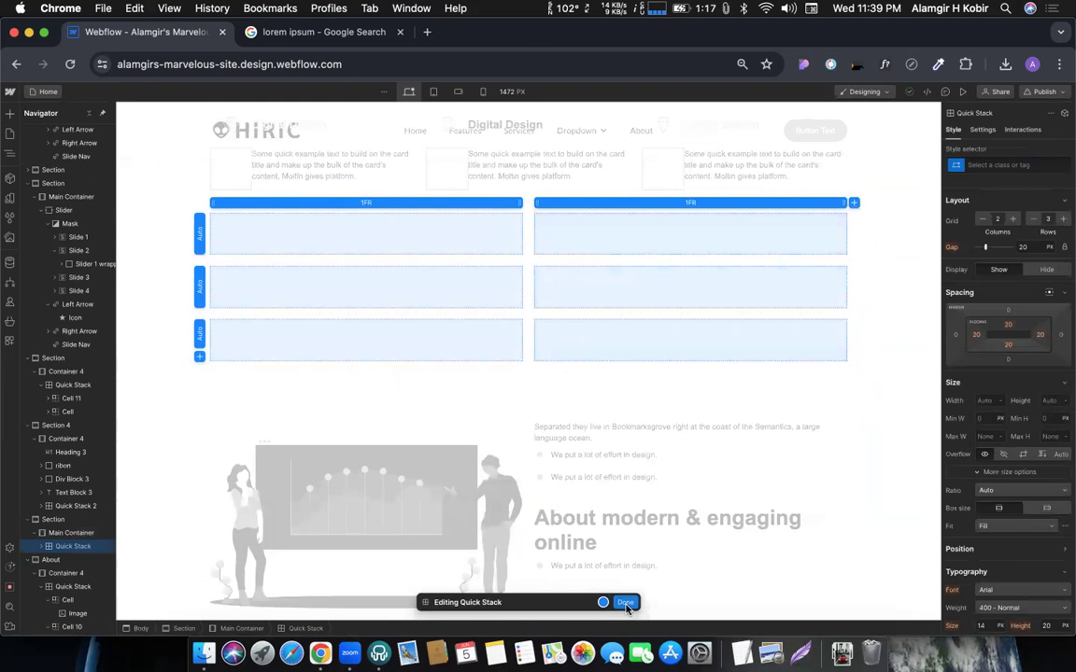
click(624, 603)
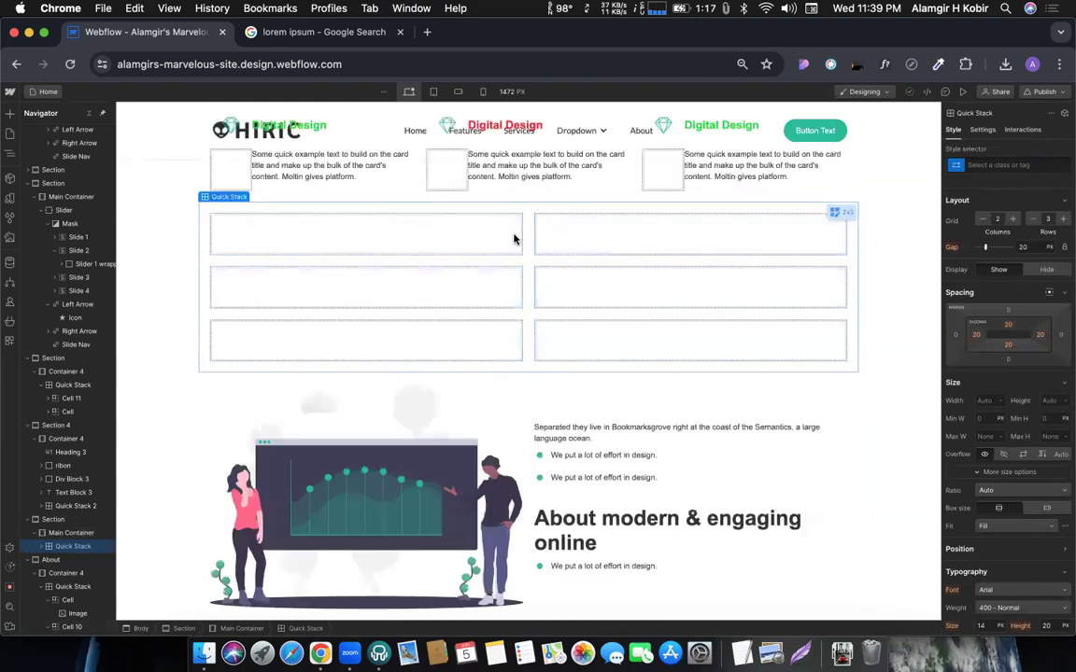
click(483, 238)
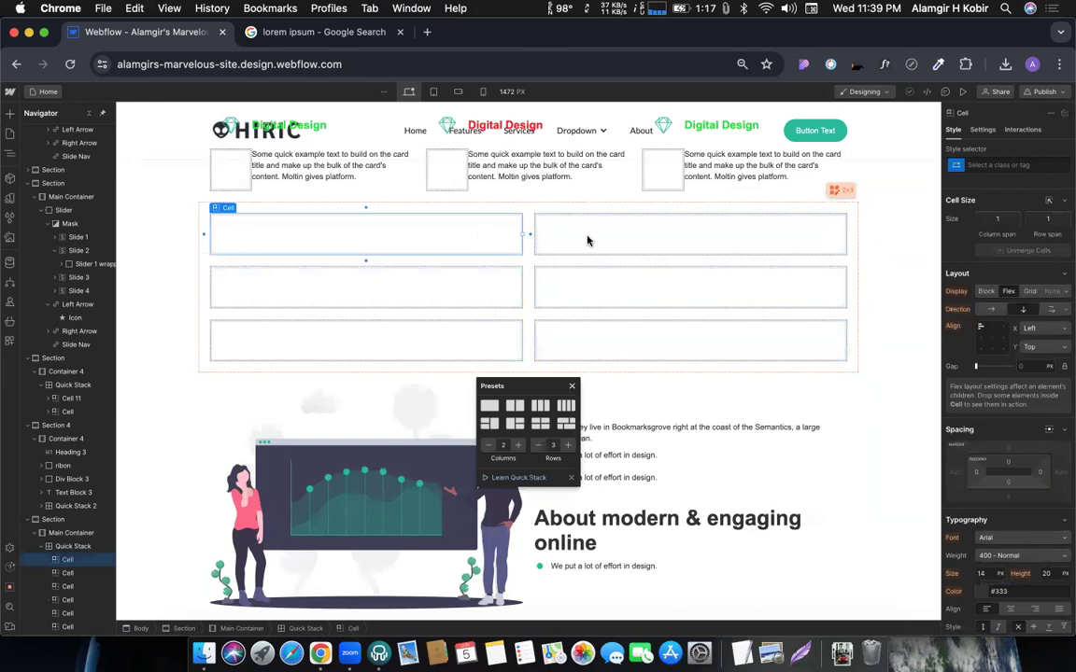
click(839, 193)
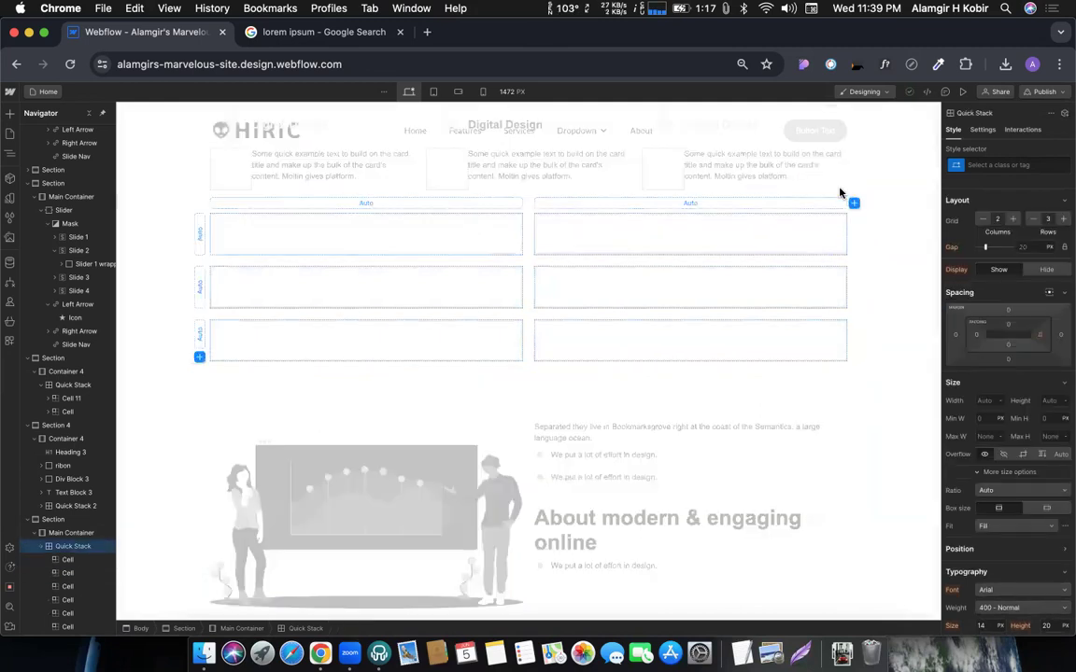
click(852, 203)
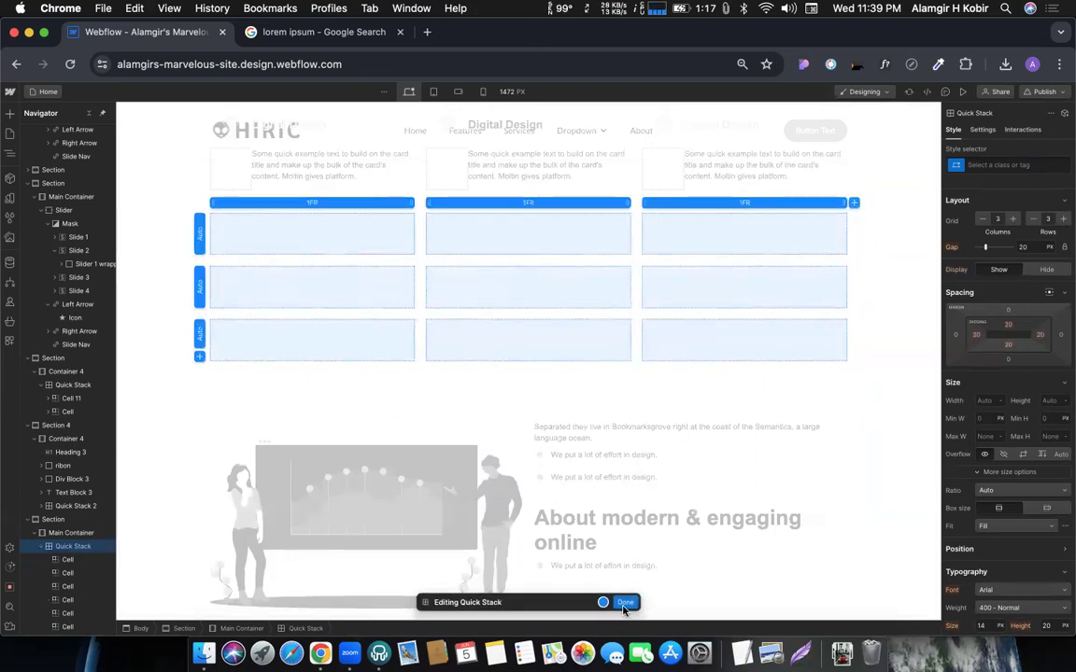
key(Escape)
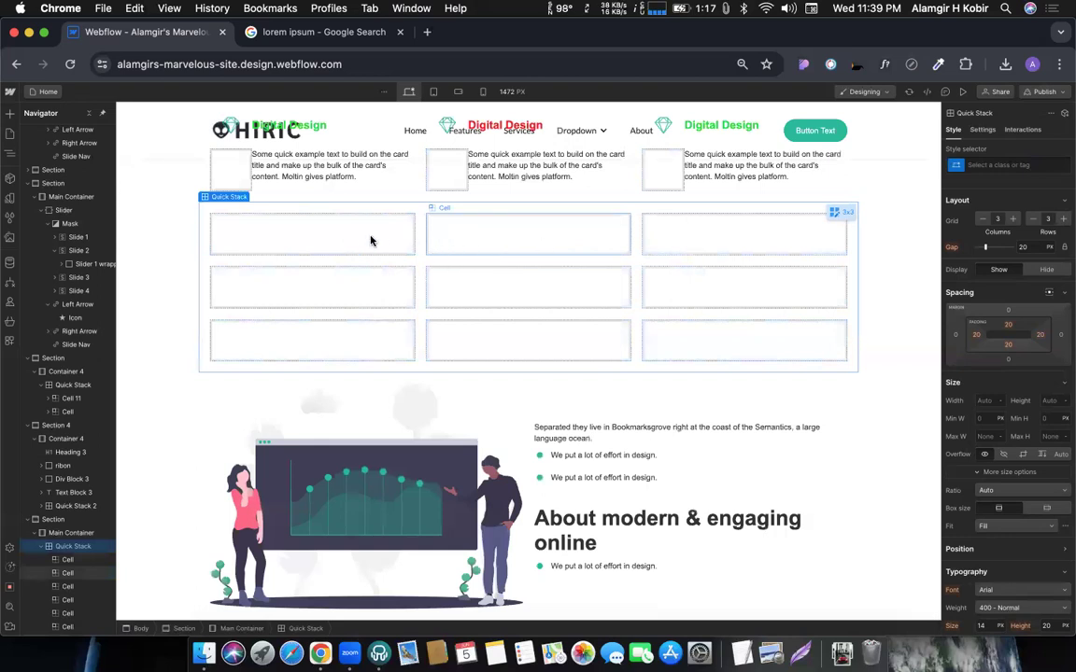
Step: Merge the first two cells in the top row of the Quick Stack so the first cell spans two columns
click(435, 239)
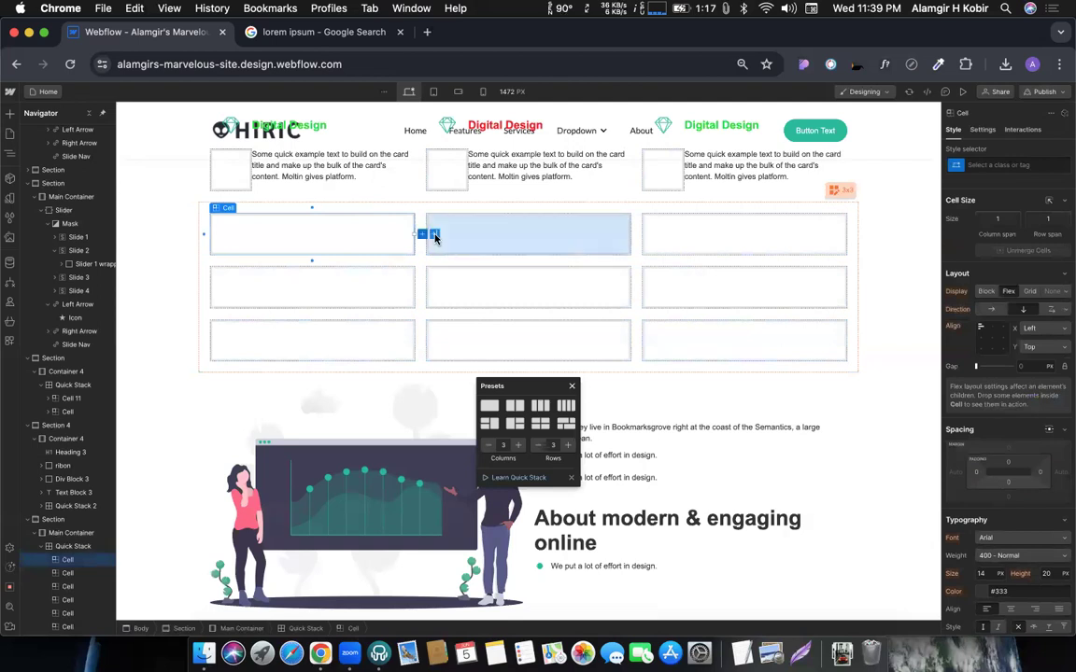
click(435, 238)
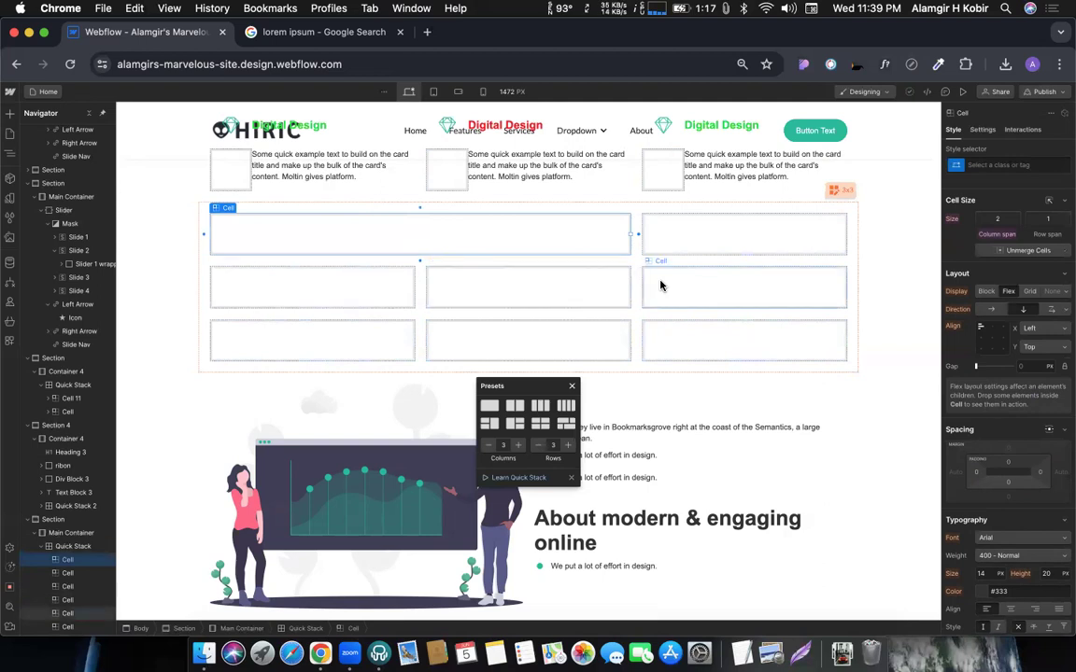
Step: Merge the last two cells of the Quick Stack's middle row and the first two cells of its bottom row, and close the presets
click(661, 285)
click(622, 289)
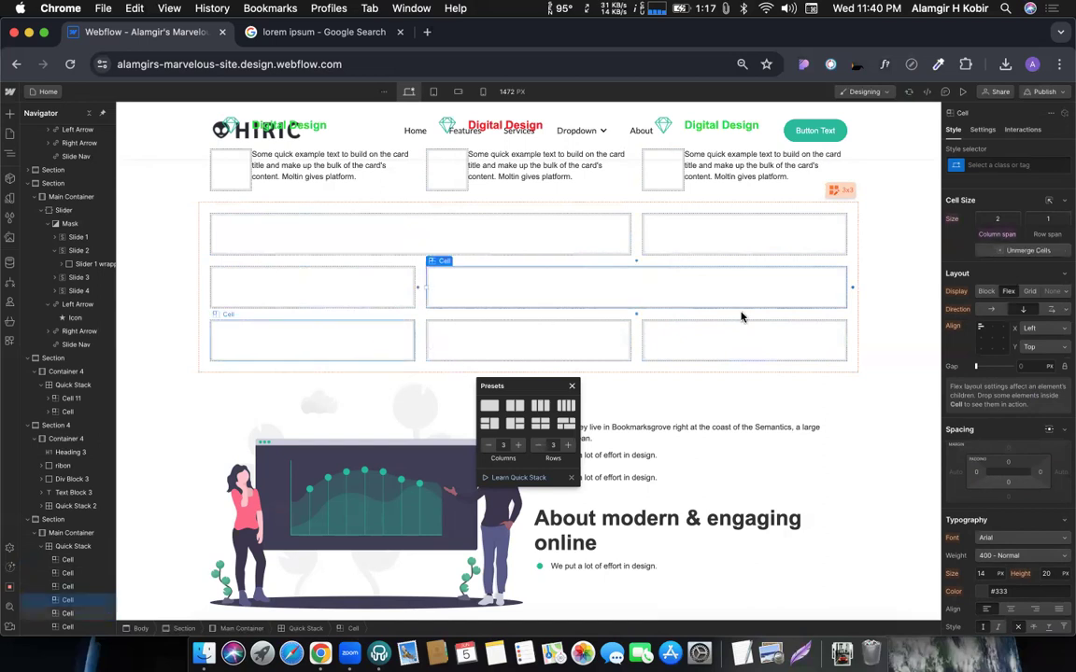
click(312, 339)
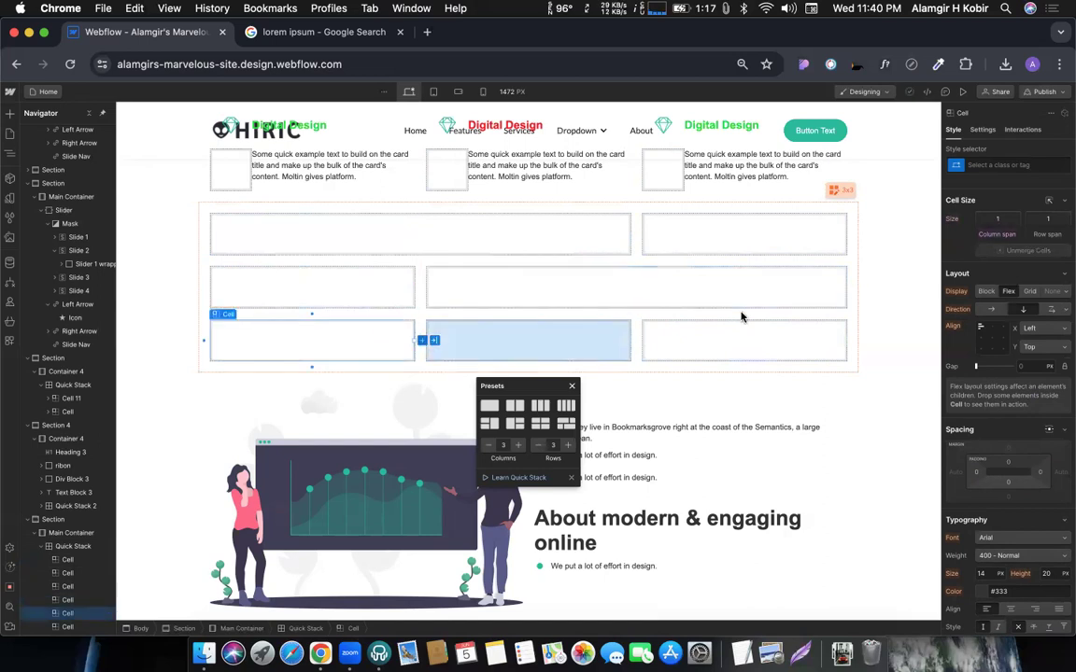
click(422, 340)
scroll(742, 317, up, 1)
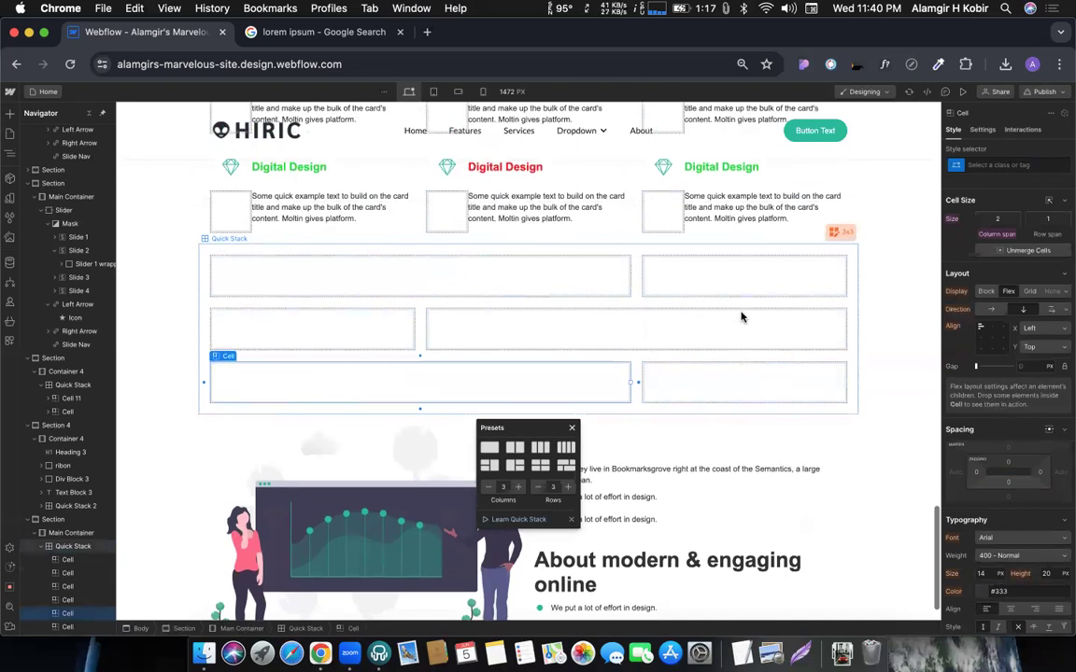
scroll(741, 316, up, 1)
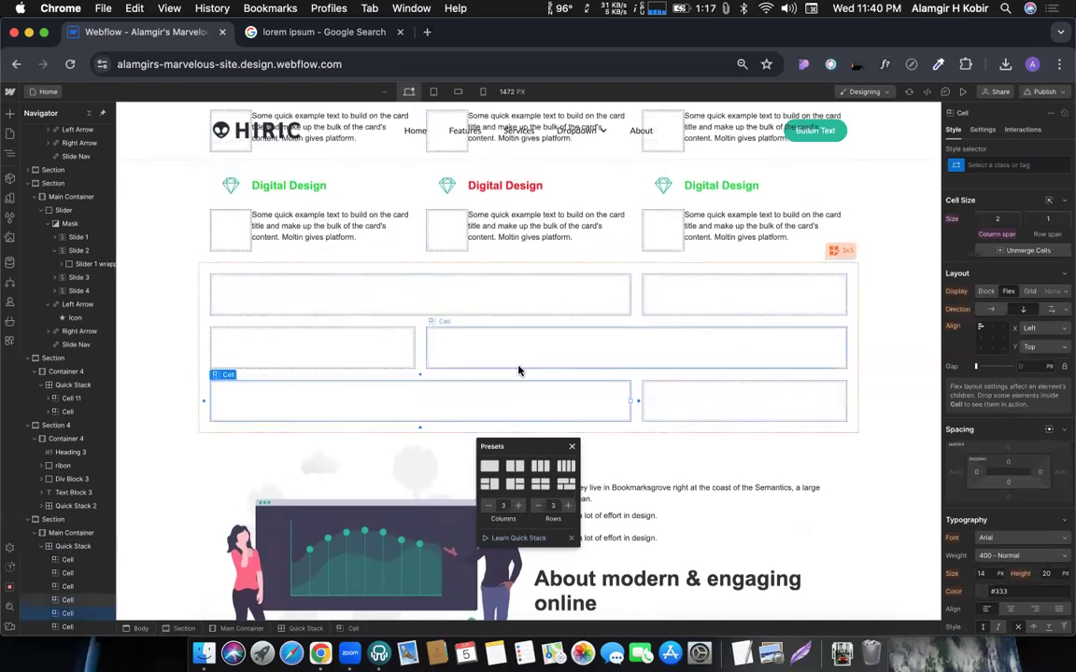
click(364, 297)
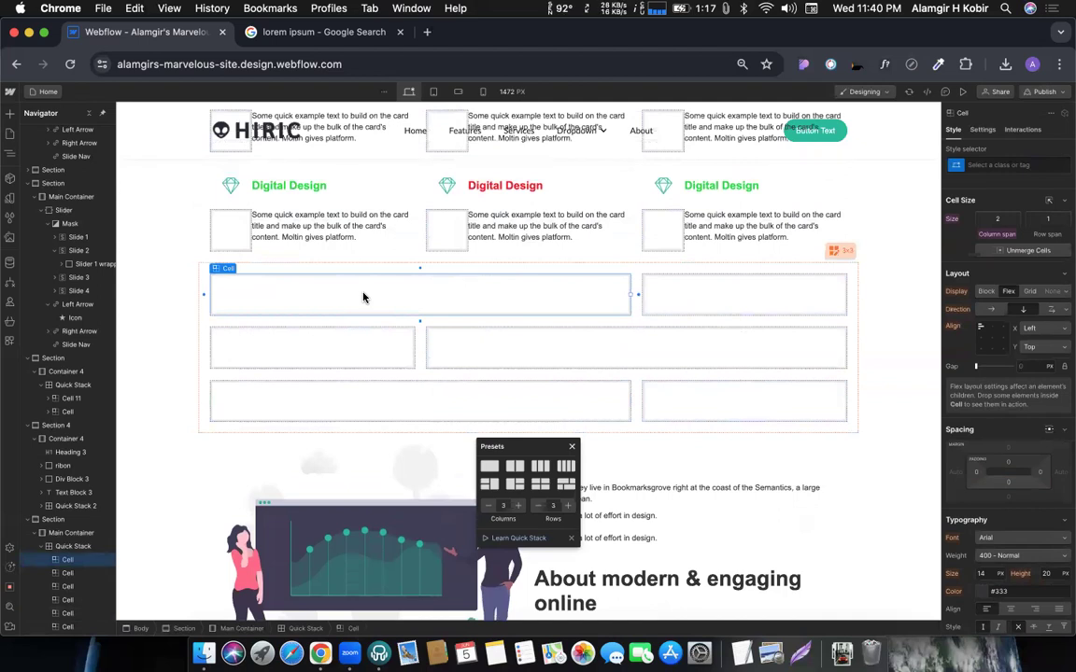
click(572, 450)
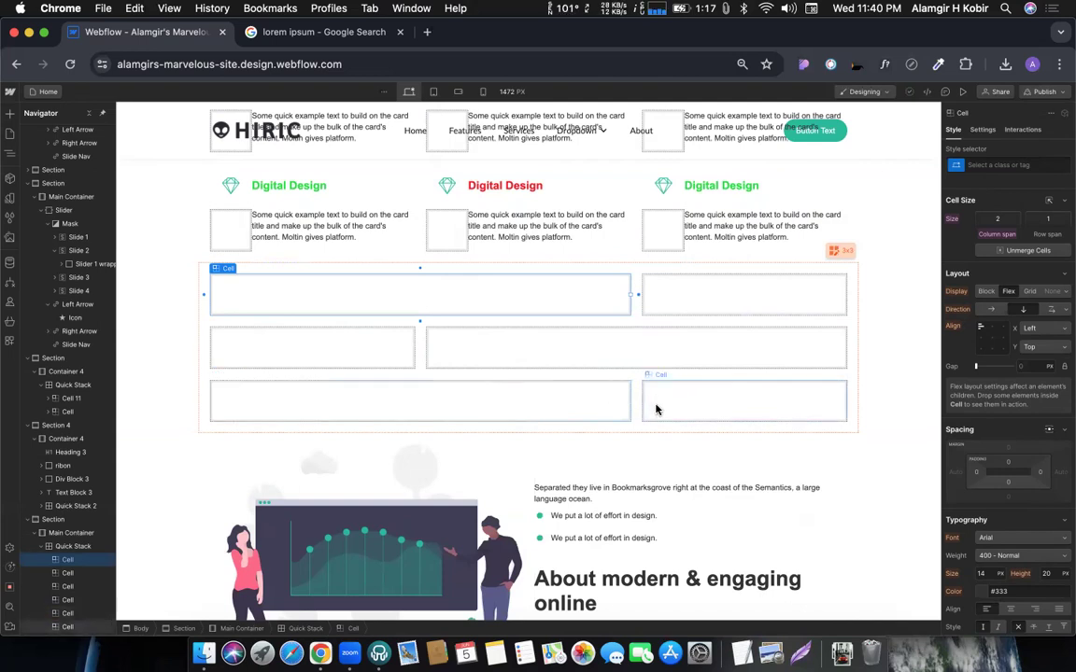
Step: Try merging the bottom row's wide cell with its remaining neighbour into a full-width cell, and undo that merge
click(601, 402)
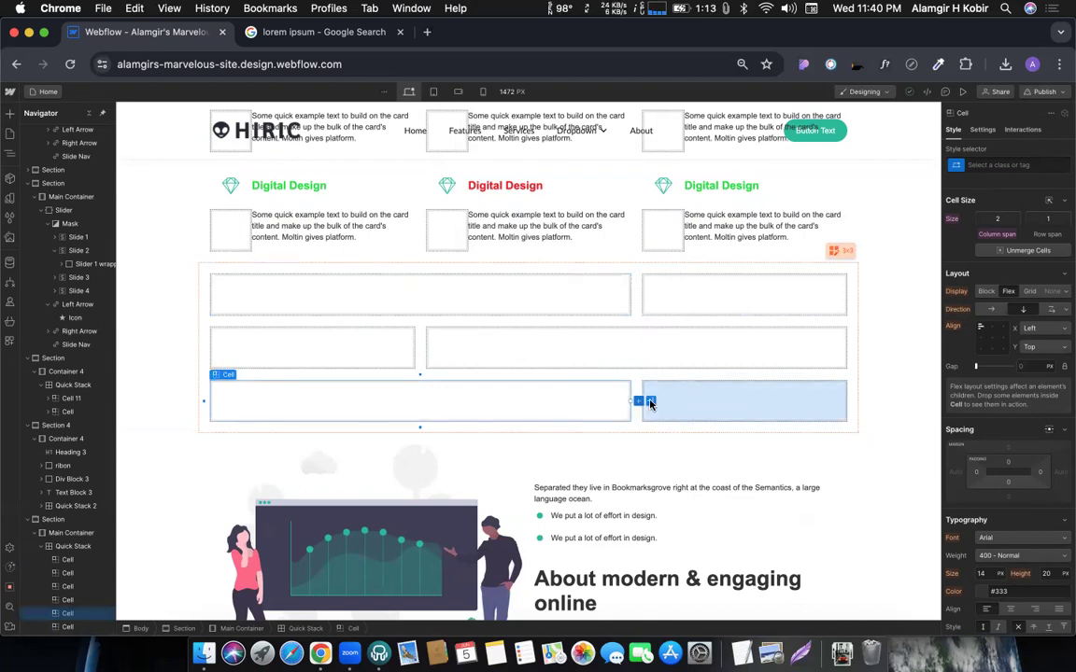
click(651, 402)
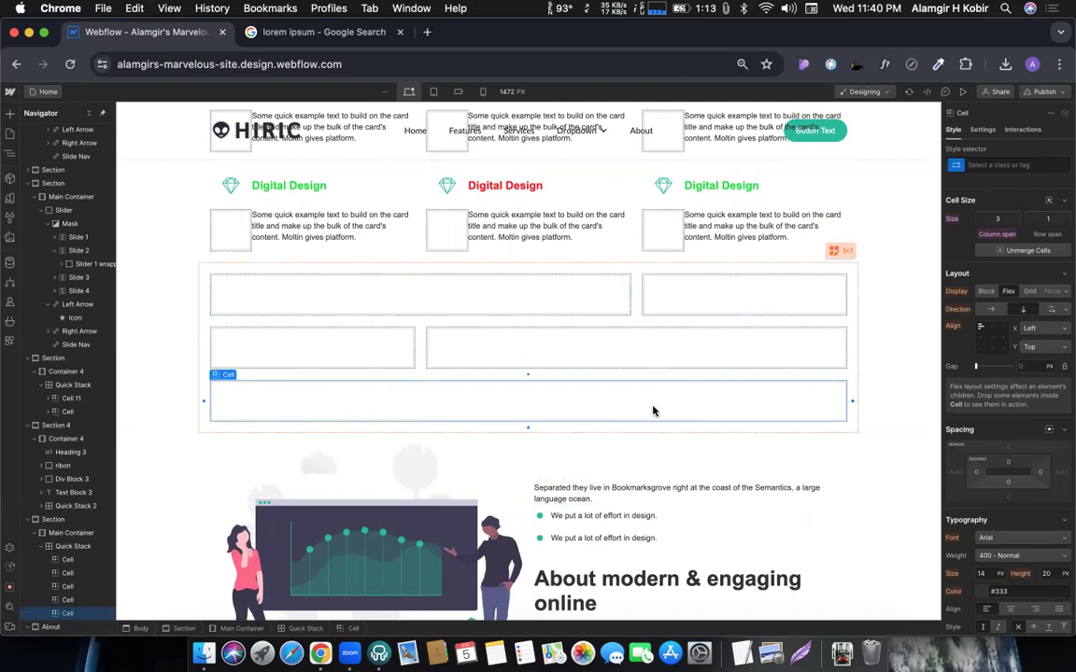
key(super+z)
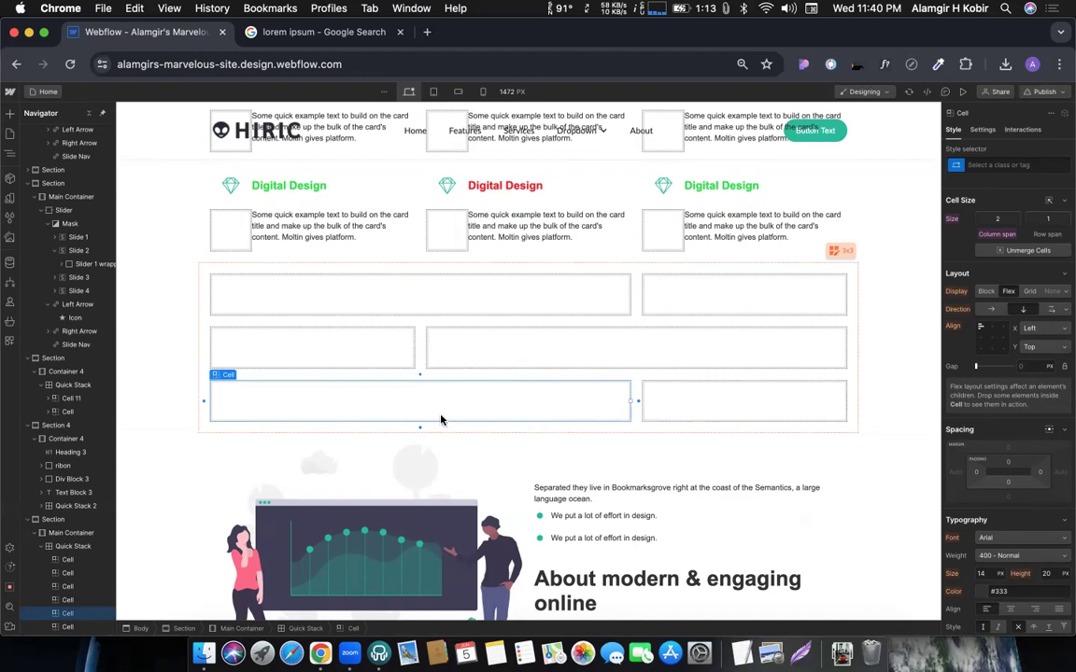
Step: Add a Lightbox element inside the wide first cell of the Quick Stack's top row
click(740, 296)
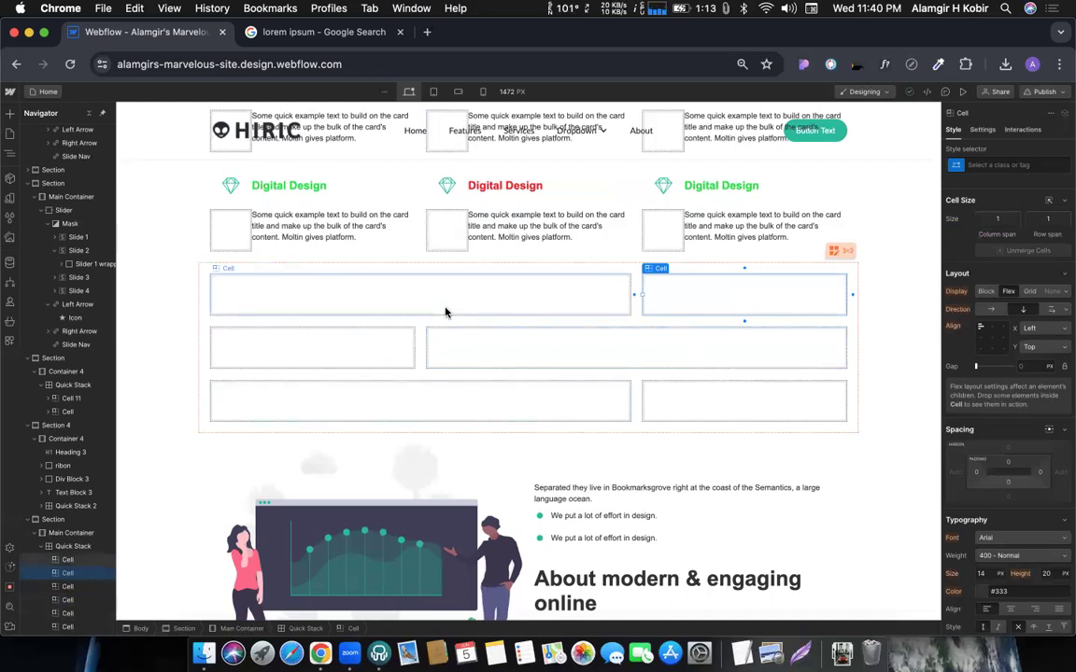
click(338, 297)
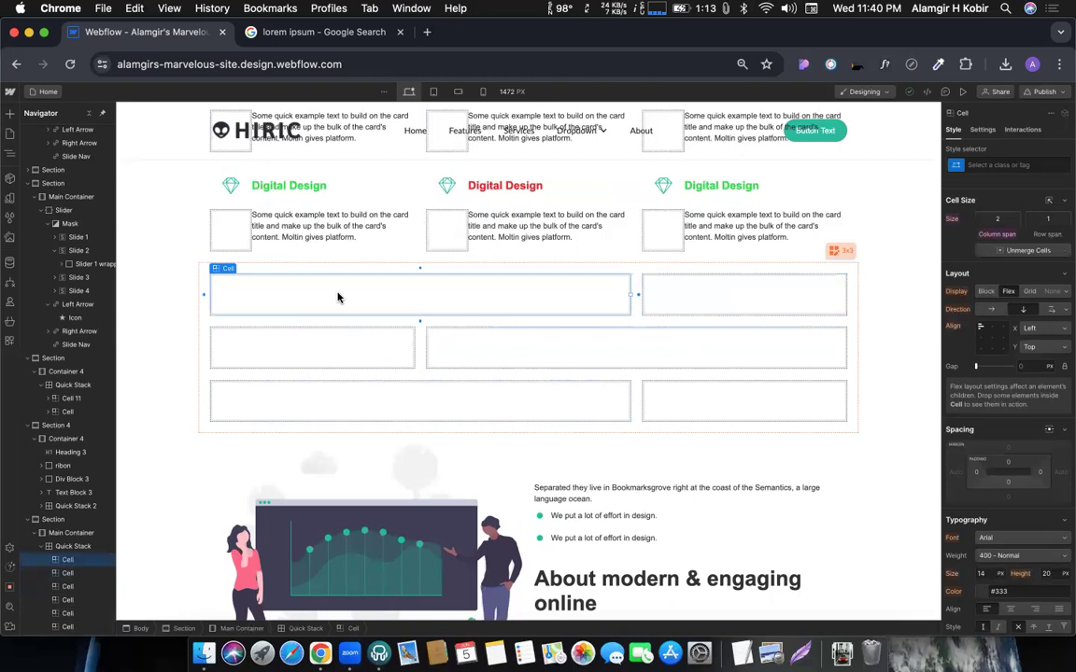
key(super+e)
text(lig)
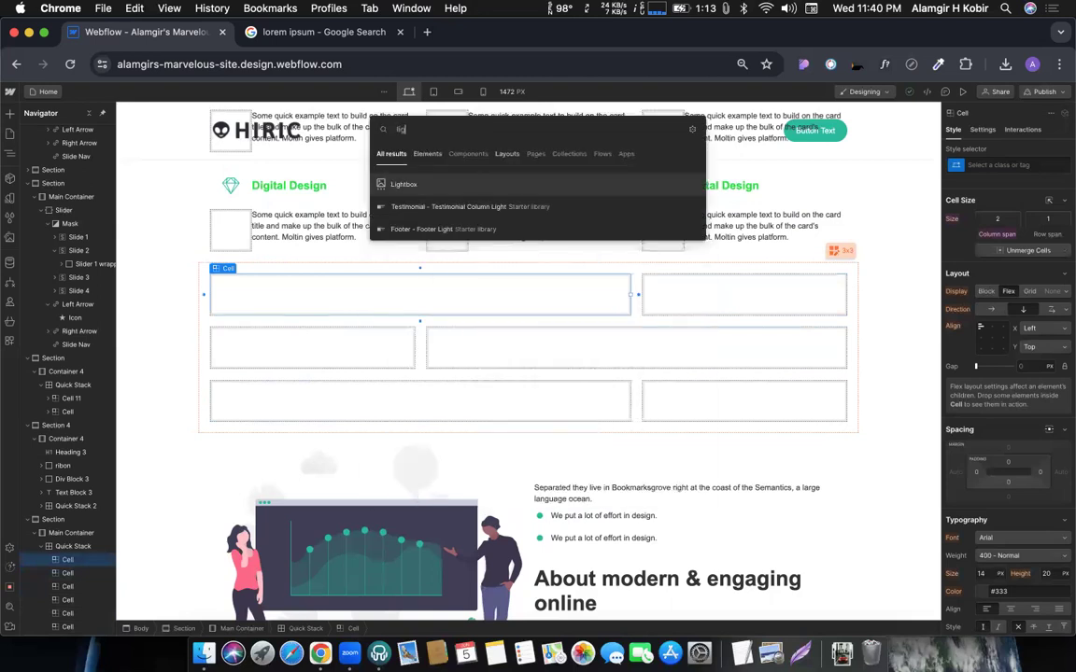
key(Return)
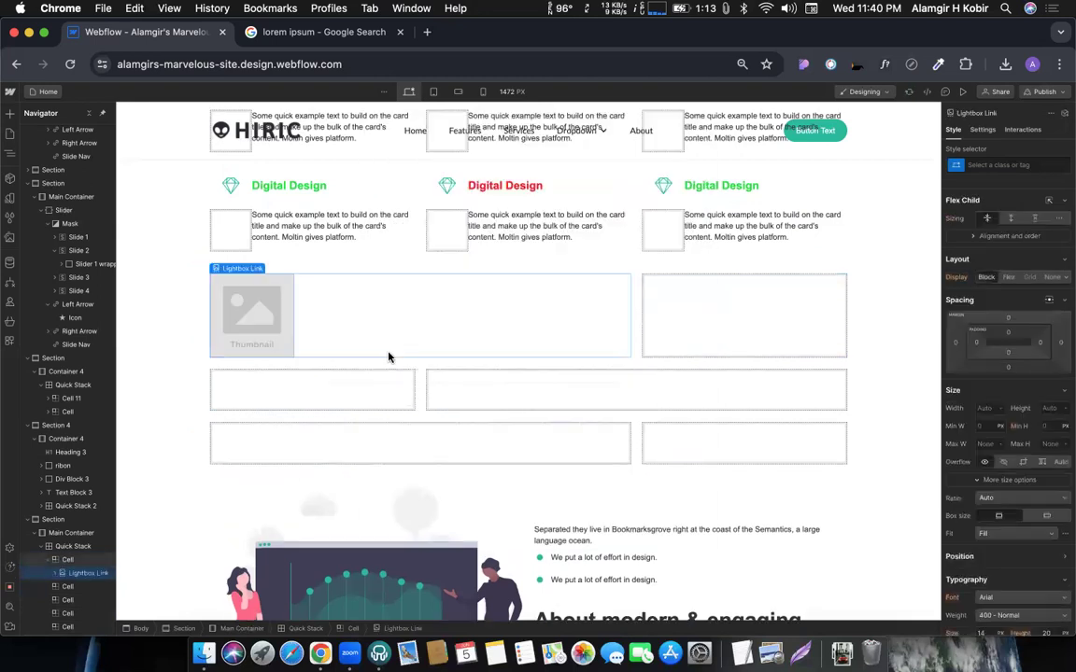
Step: Set the lightbox thumbnail to the asset image of the white car on the open road
double_click(244, 282)
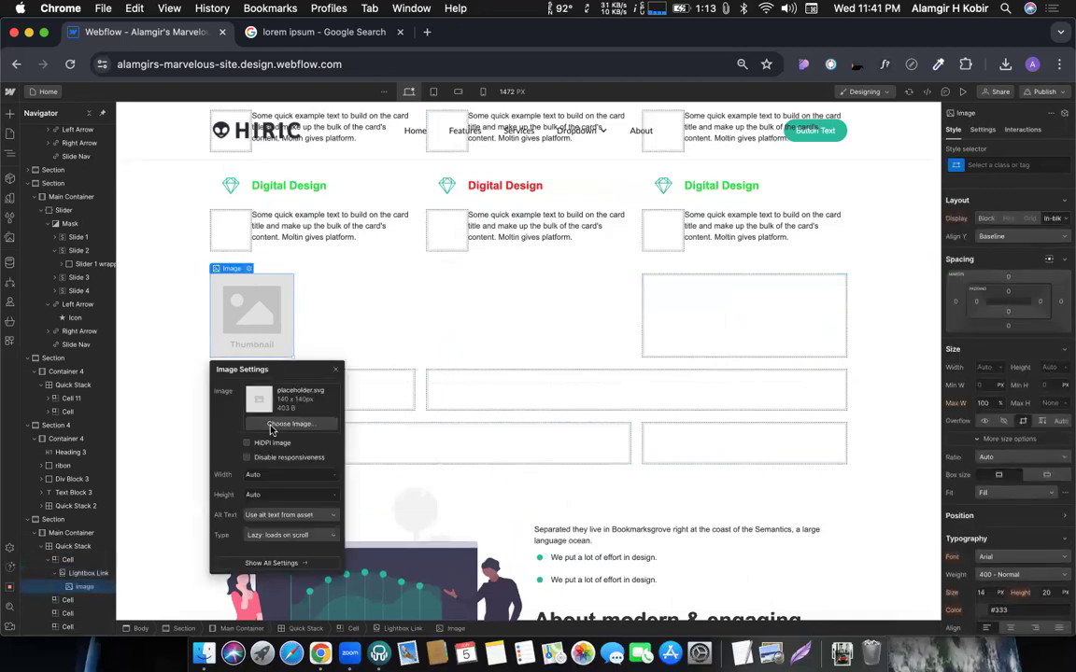
click(271, 426)
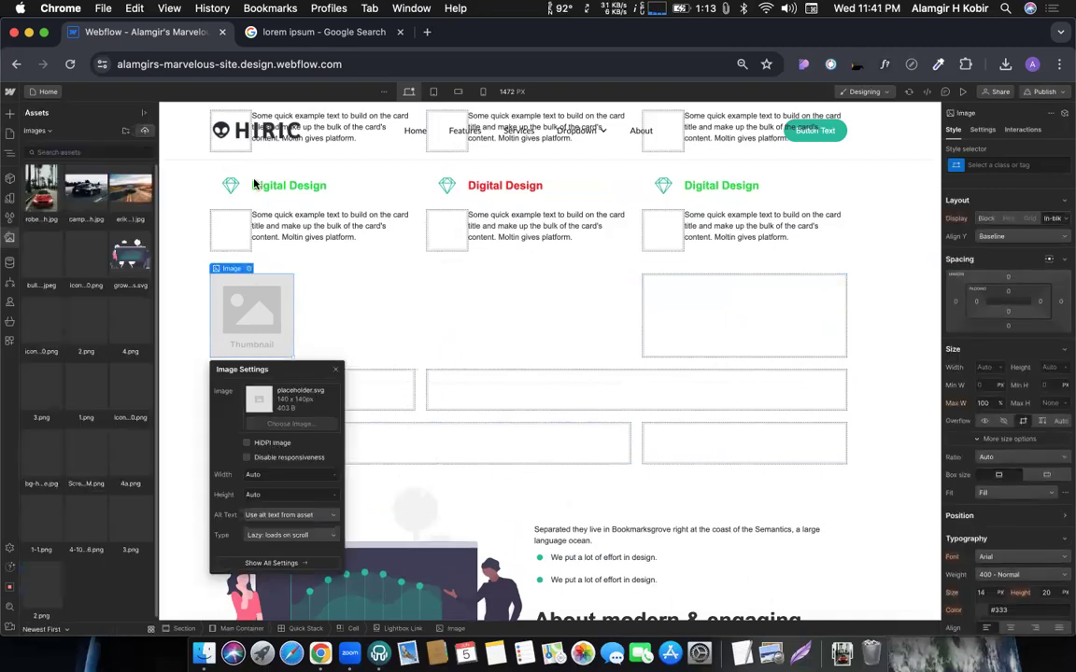
click(130, 190)
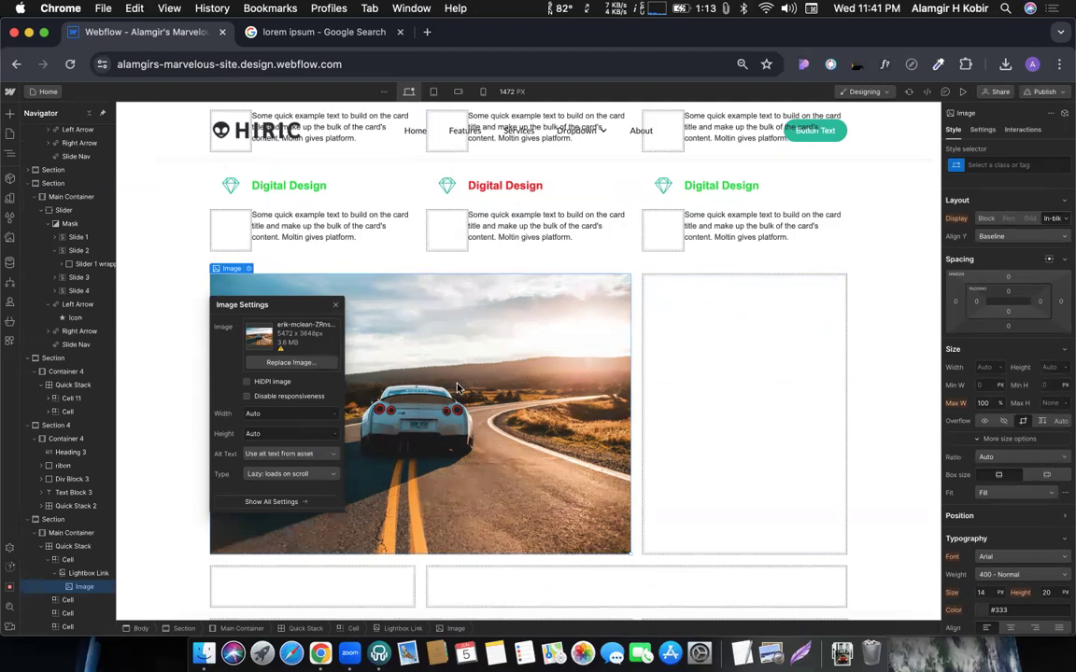
Step: Copy the white car image and paste it into the empty narrow cell of the top row
click(744, 320)
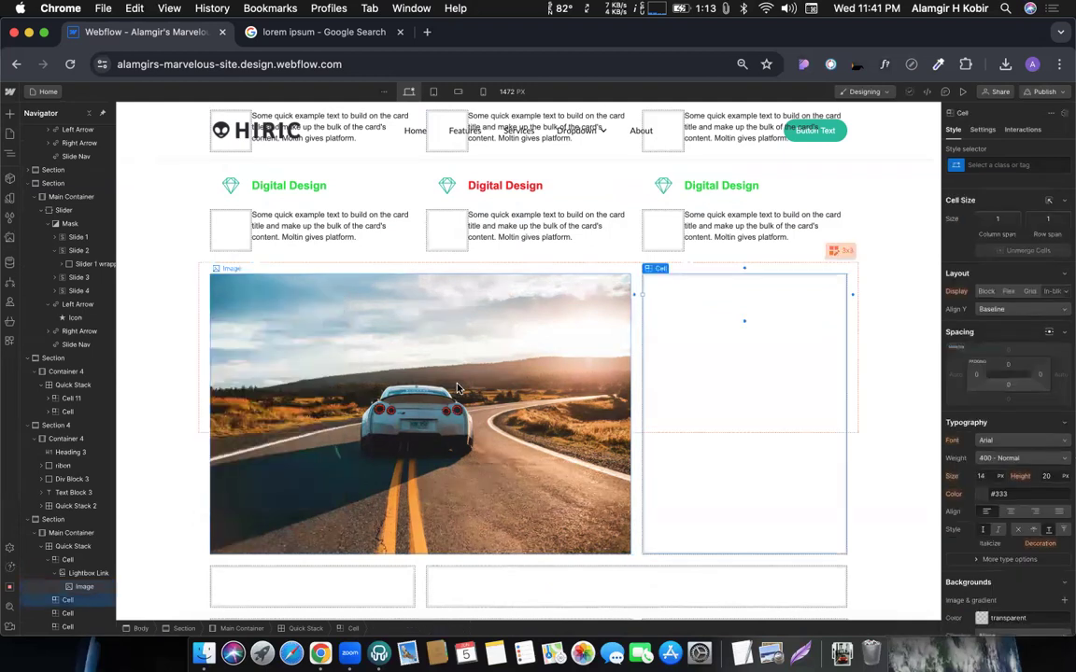
click(341, 435)
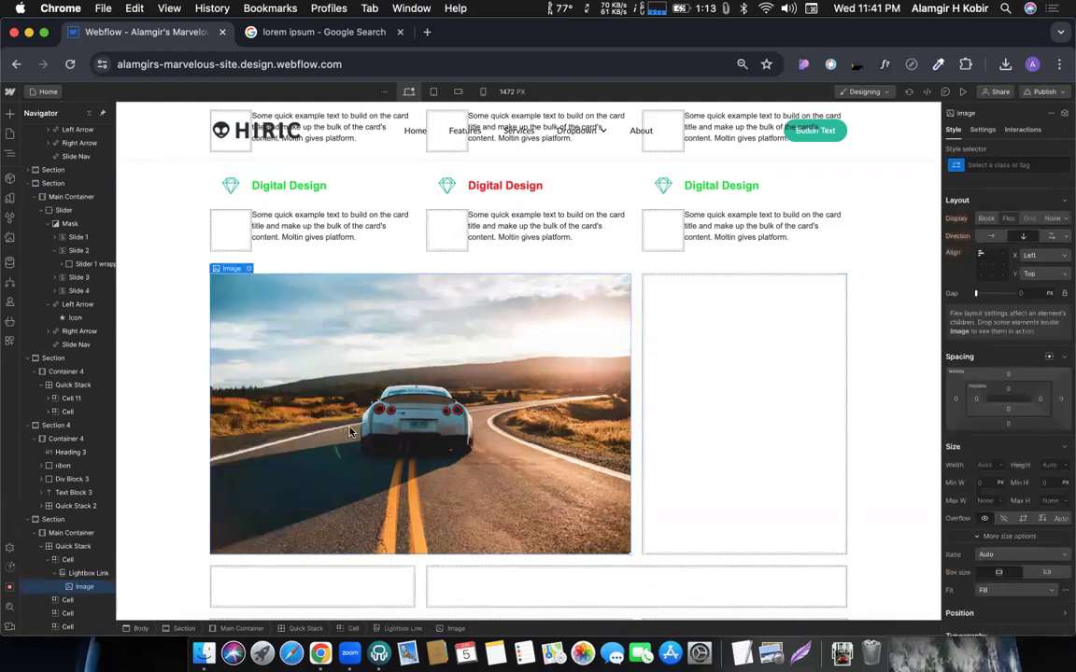
click(735, 370)
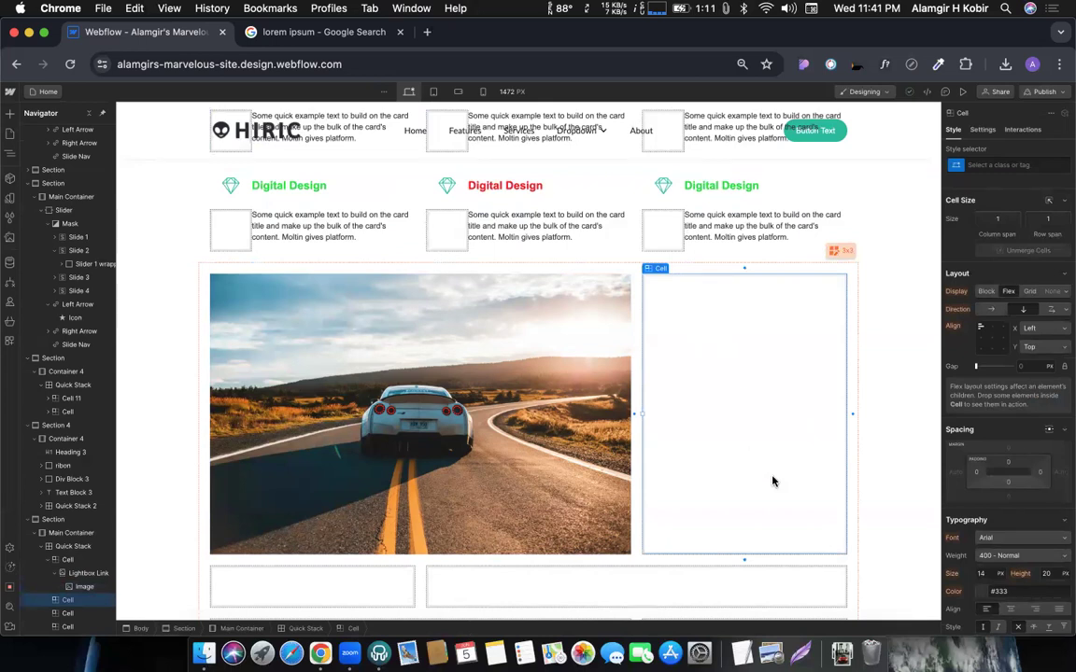
key(super+v)
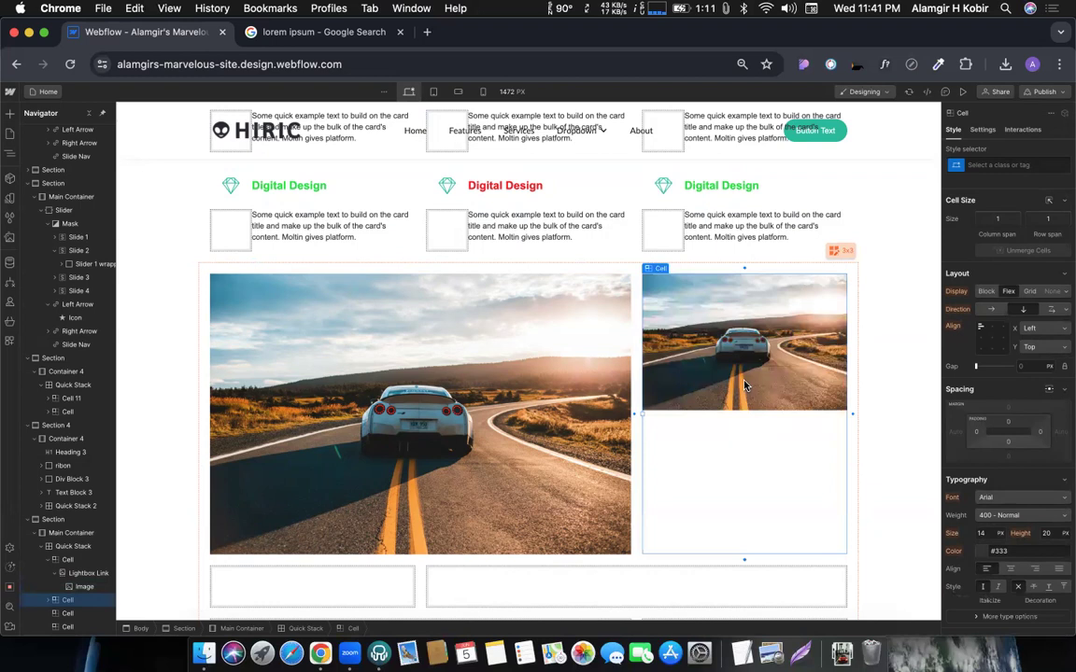
Step: Replace the pasted image in the top row's narrow cell with the red car asset
click(680, 282)
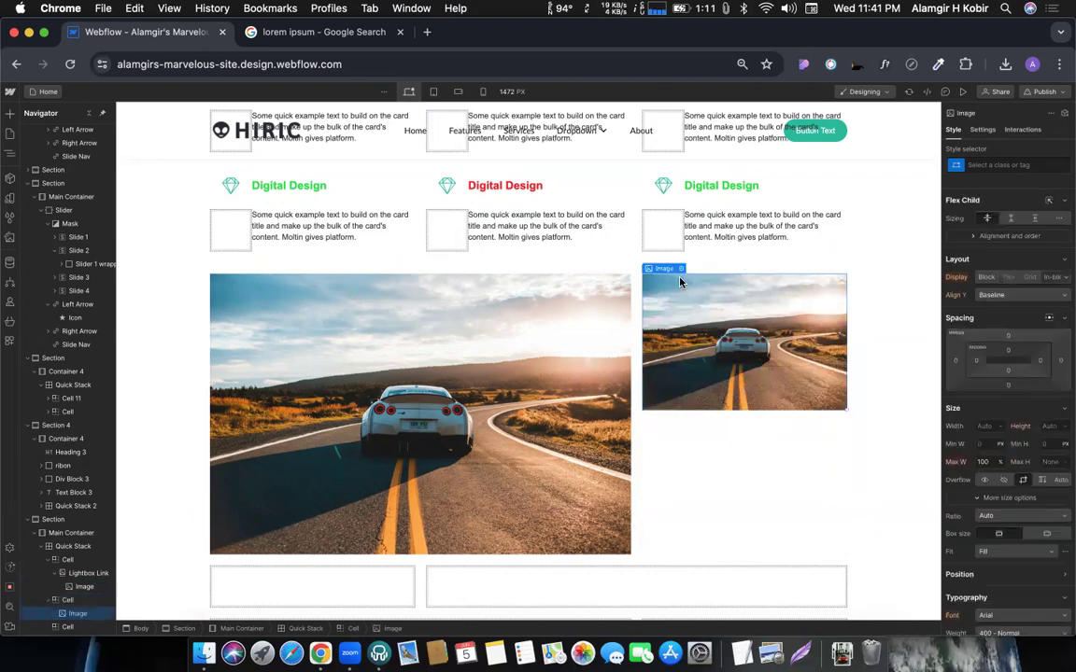
double_click(688, 292)
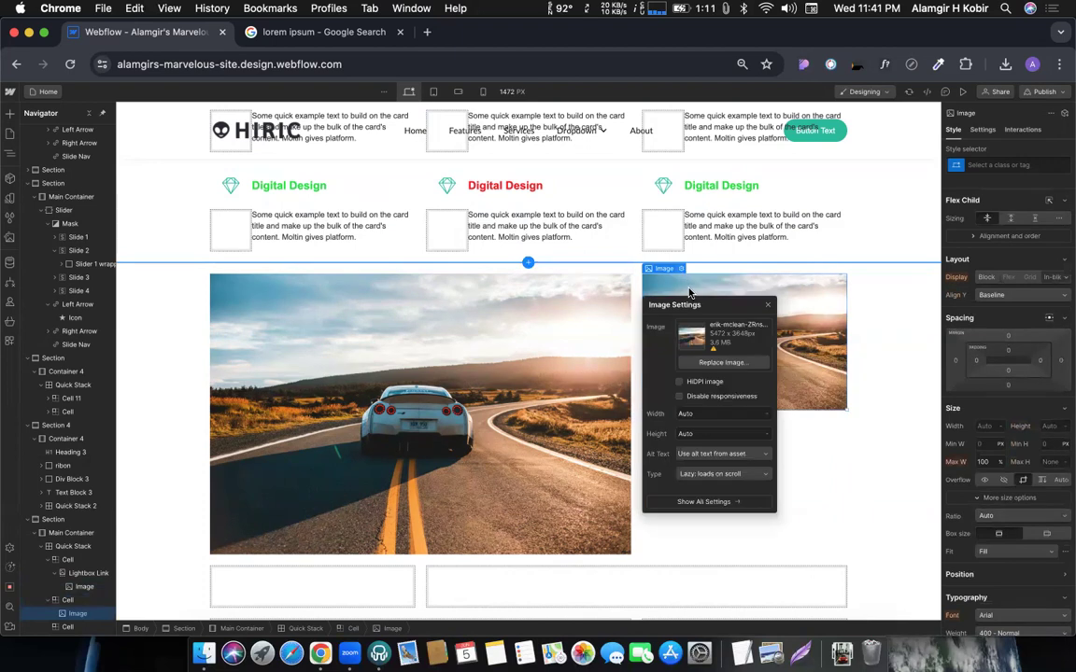
click(706, 364)
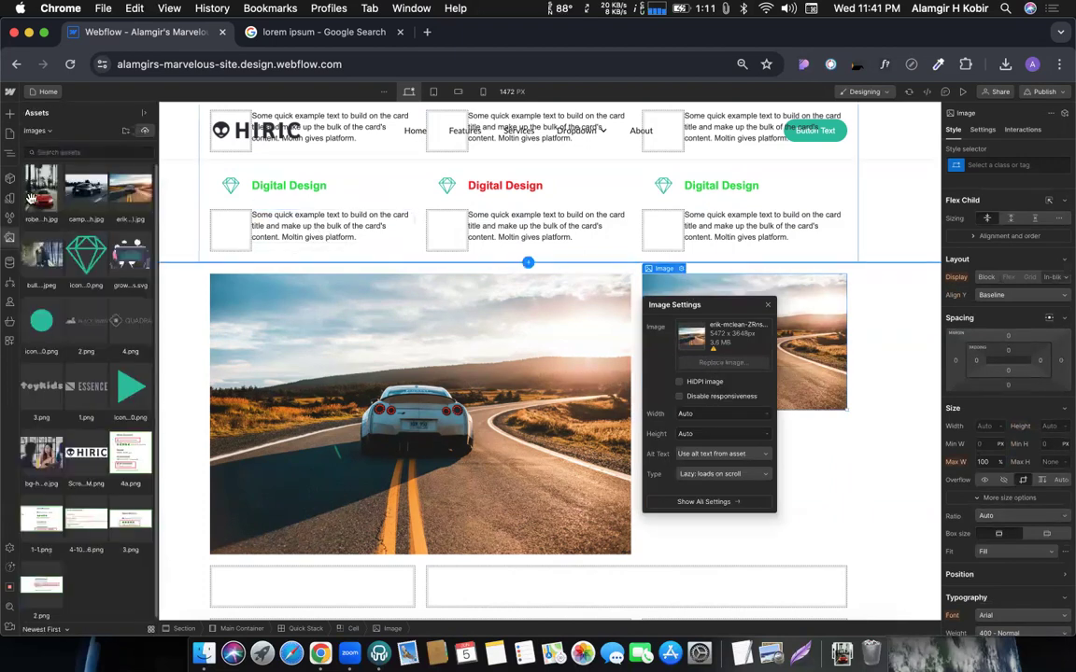
click(31, 196)
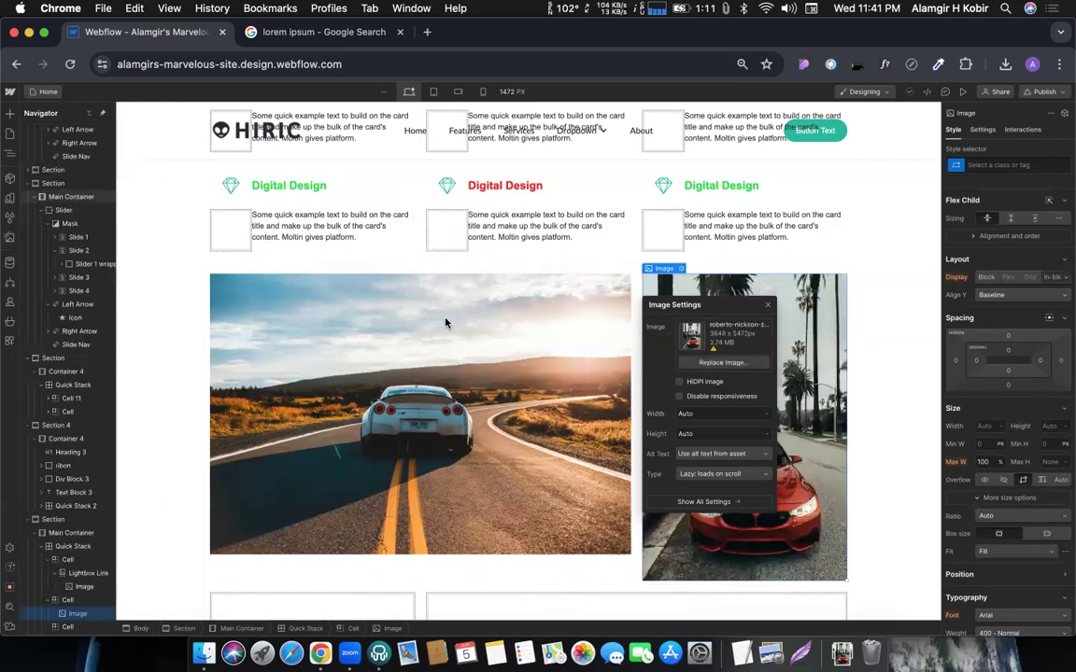
Step: Paste a copy of the white car image into the narrow first cell of the middle row
scroll(639, 486, down, 1)
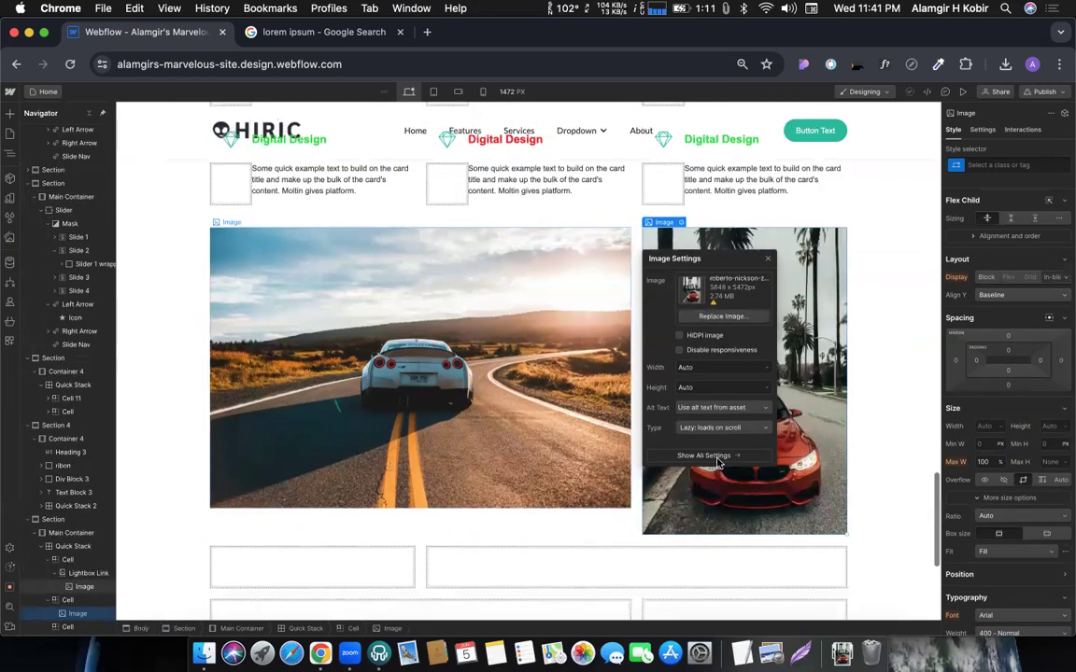
click(649, 511)
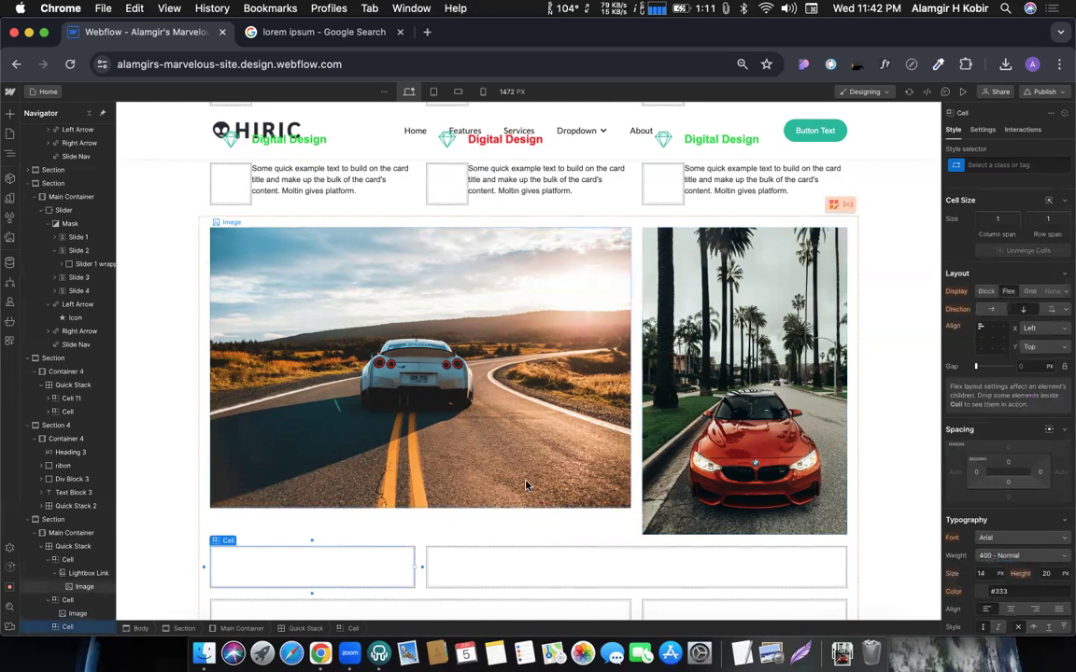
scroll(526, 485, down, 2)
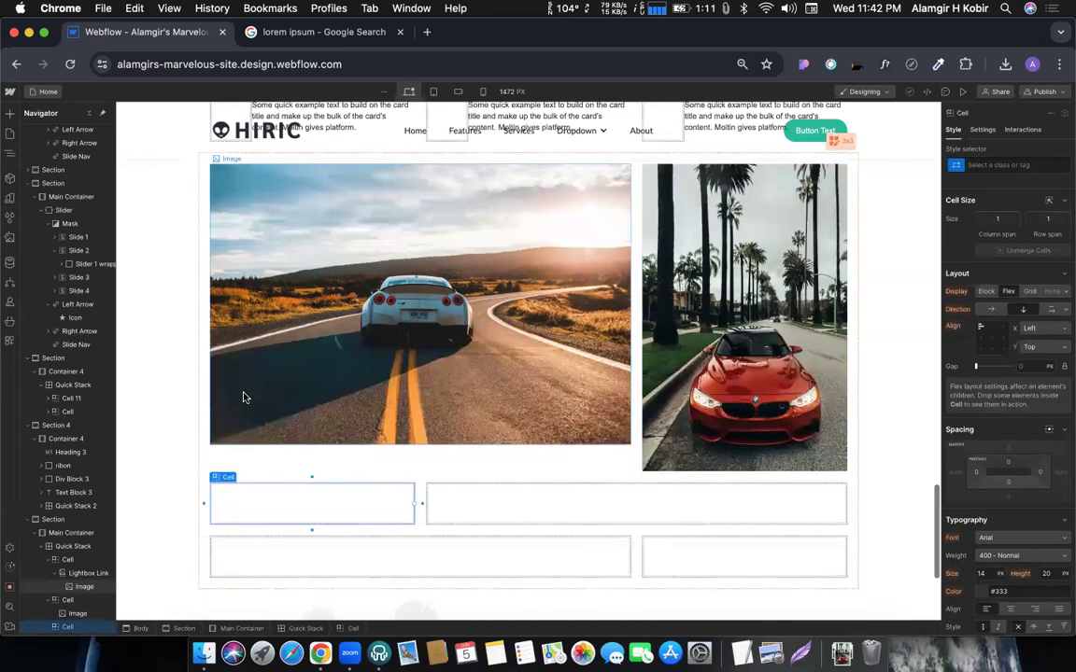
scroll(242, 397, down, 3)
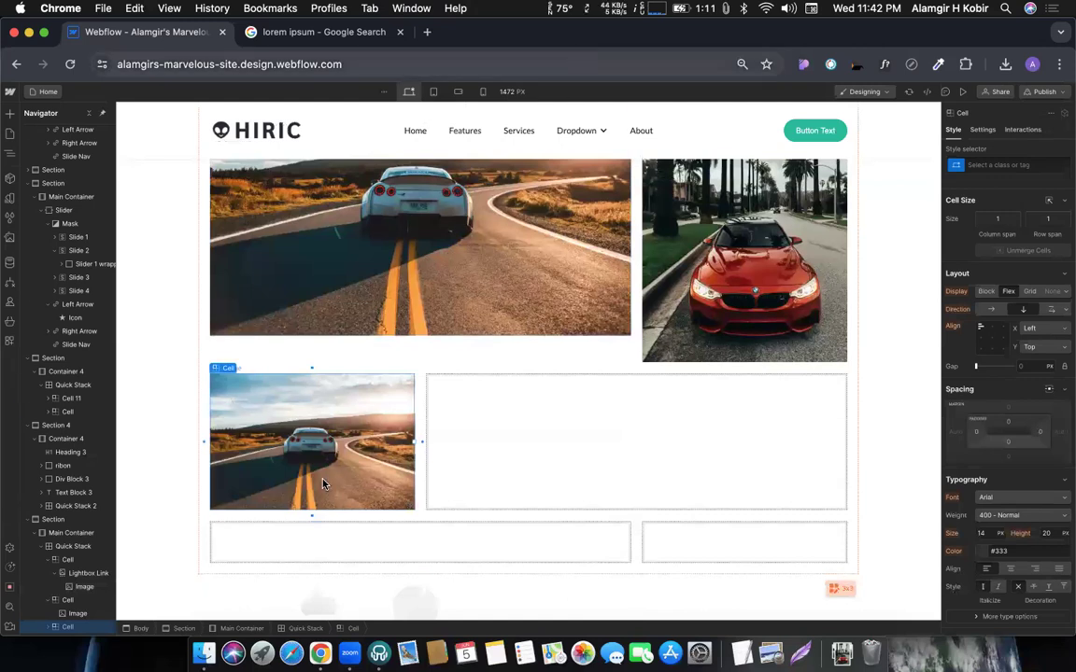
Step: Replace the middle row's pasted image with the black car asset and close the image settings
click(292, 436)
click(248, 370)
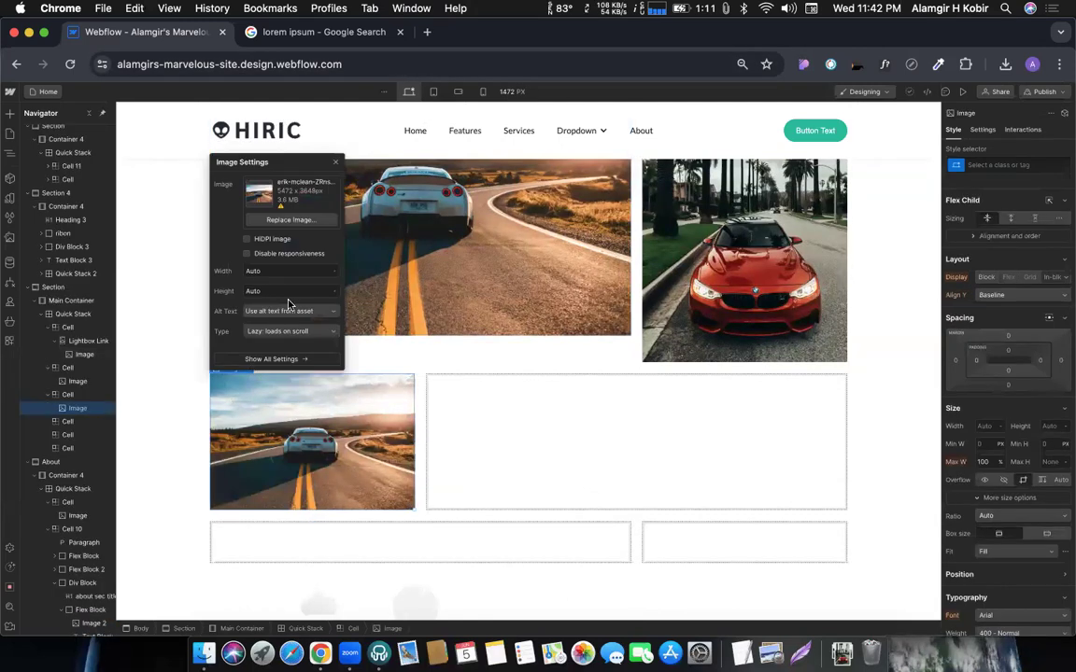
click(278, 222)
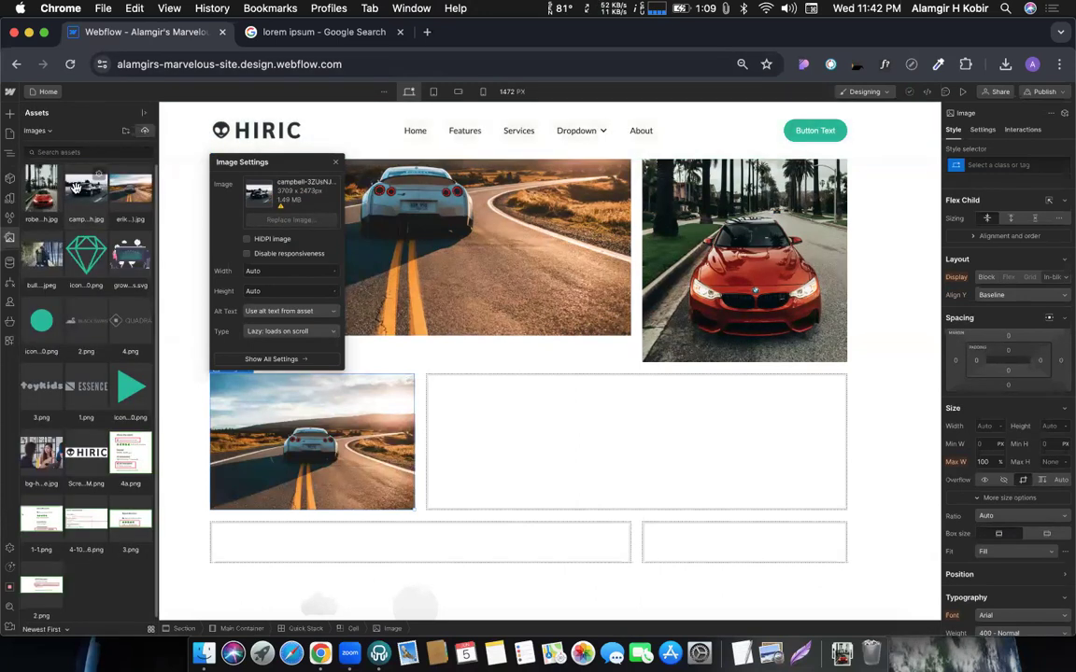
click(85, 189)
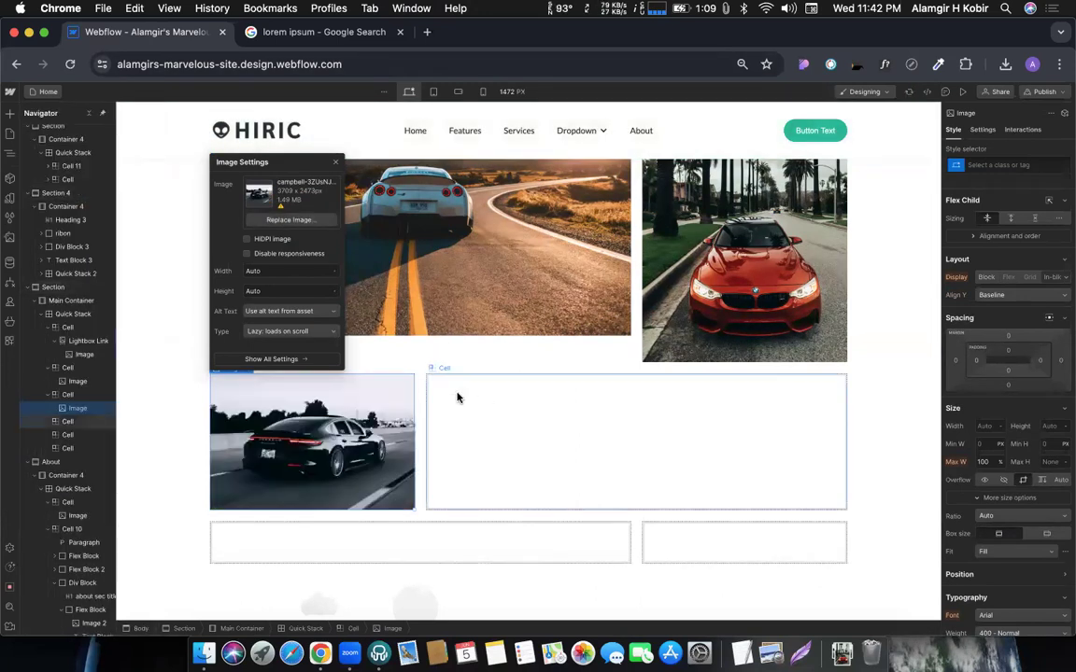
click(333, 165)
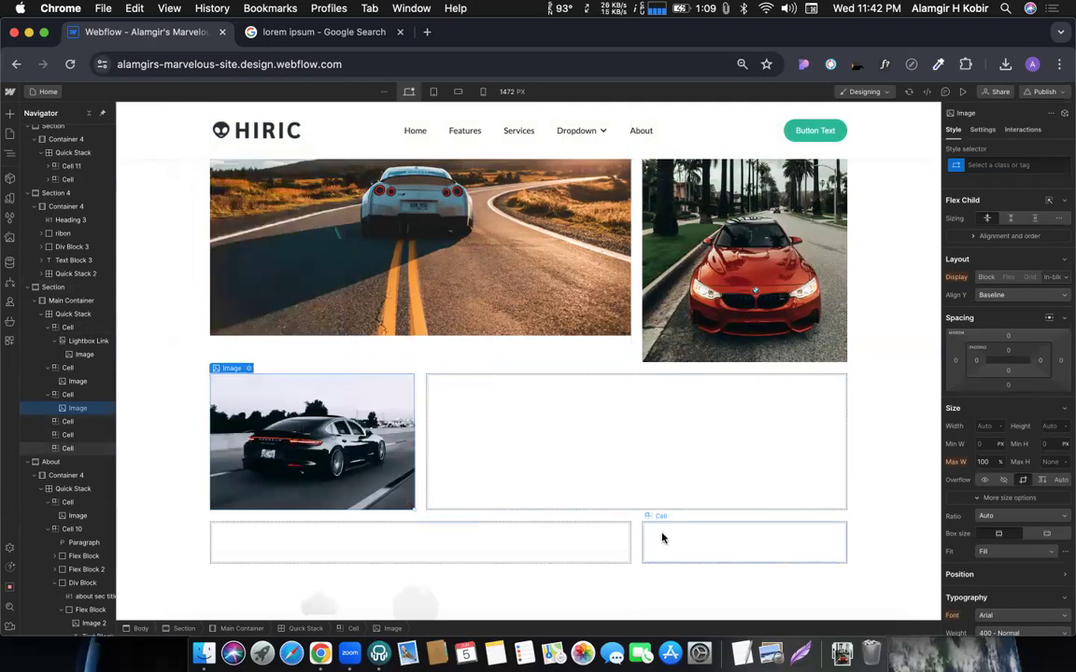
Step: Paste a copy of the white car image into the empty wide cell of the middle row
scroll(495, 434, up, 1)
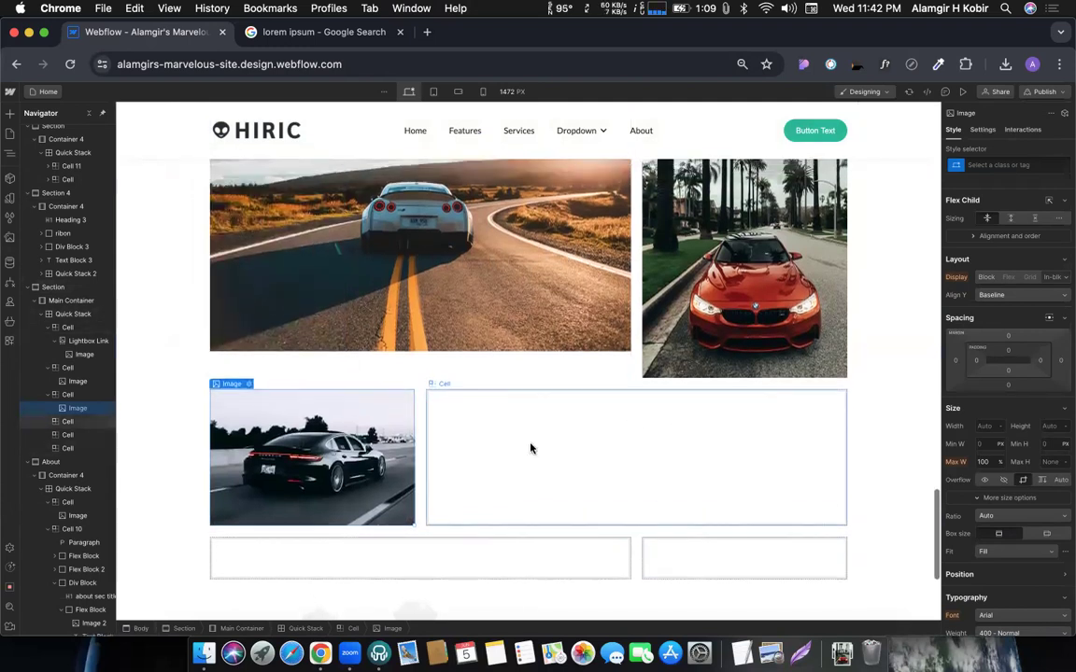
click(550, 456)
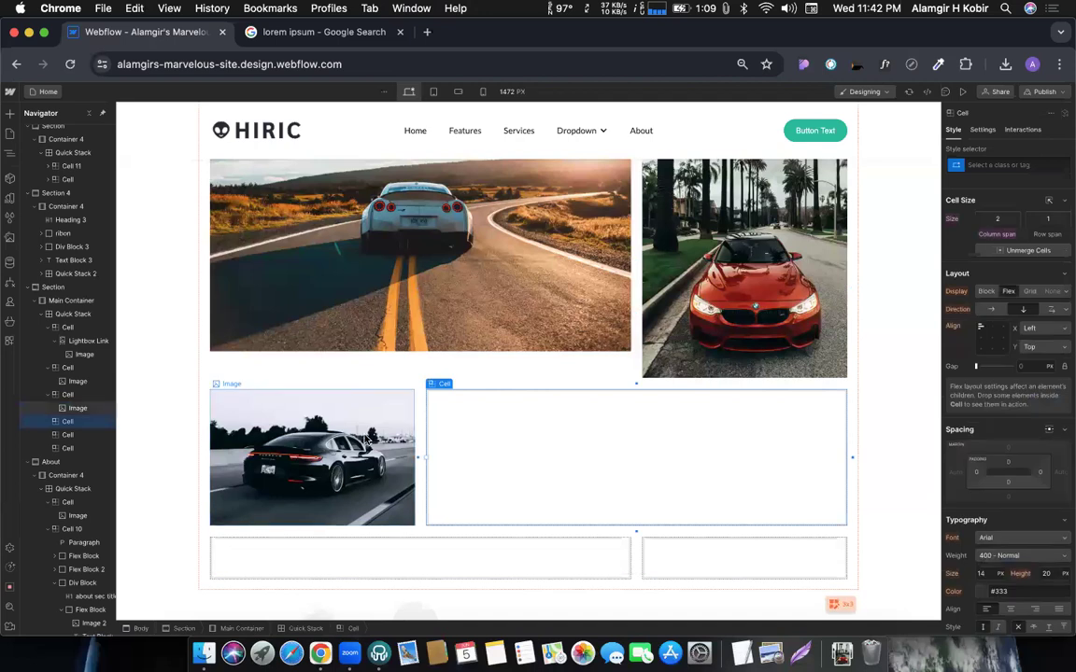
scroll(609, 327, up, 2)
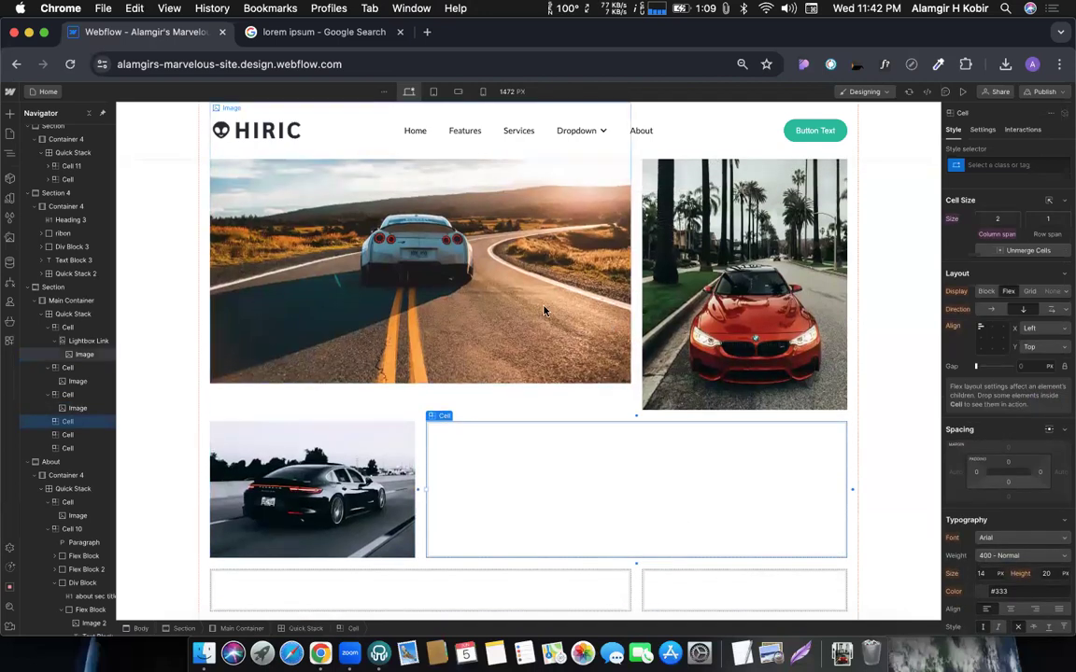
click(512, 318)
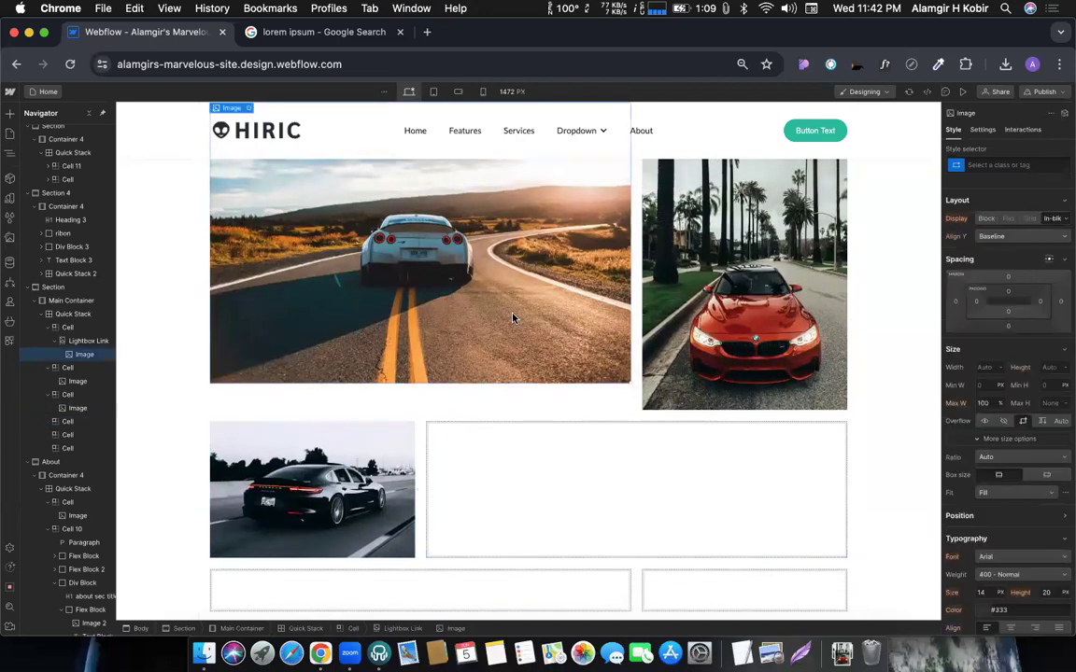
click(532, 470)
key(super+v)
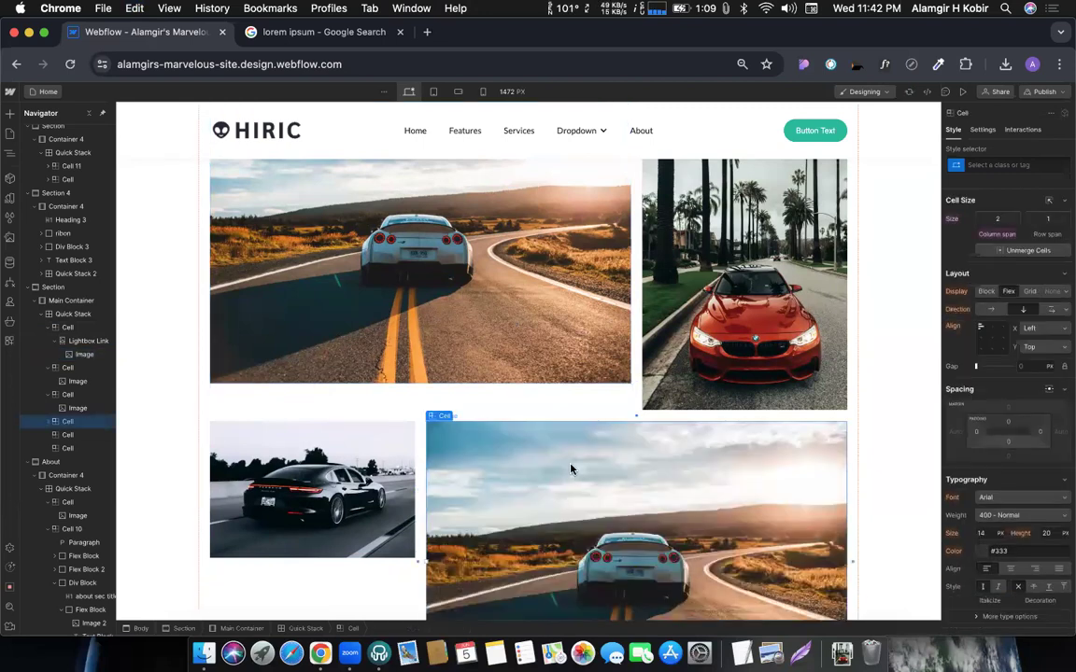
Step: Replace the pasted image in the middle row's wide cell with the black car asset
click(511, 425)
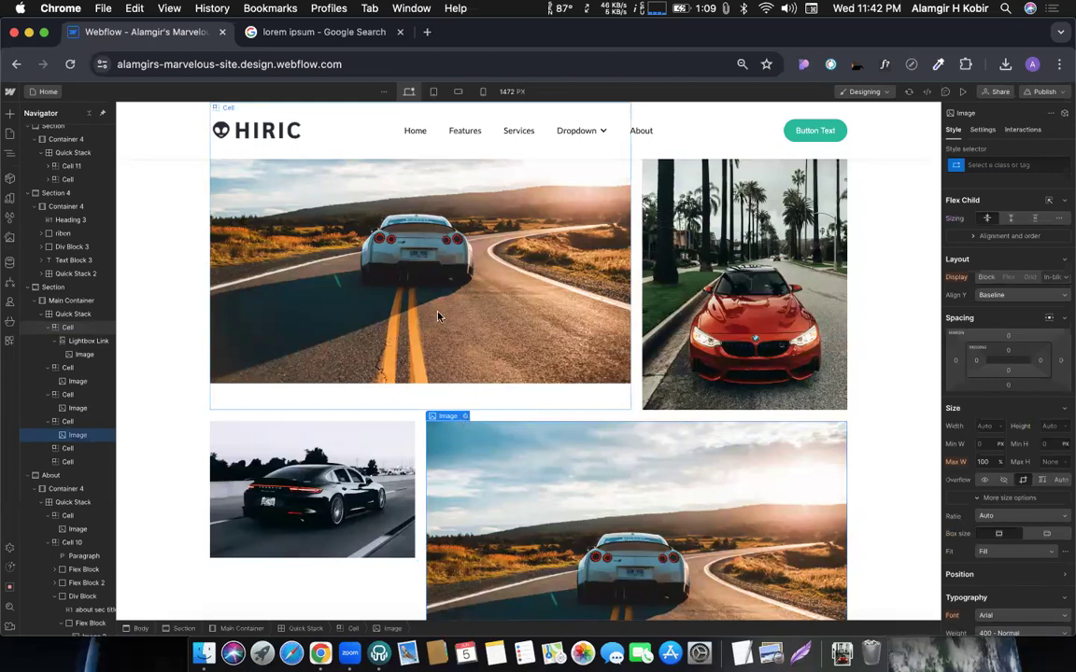
scroll(470, 420, down, 1)
click(467, 392)
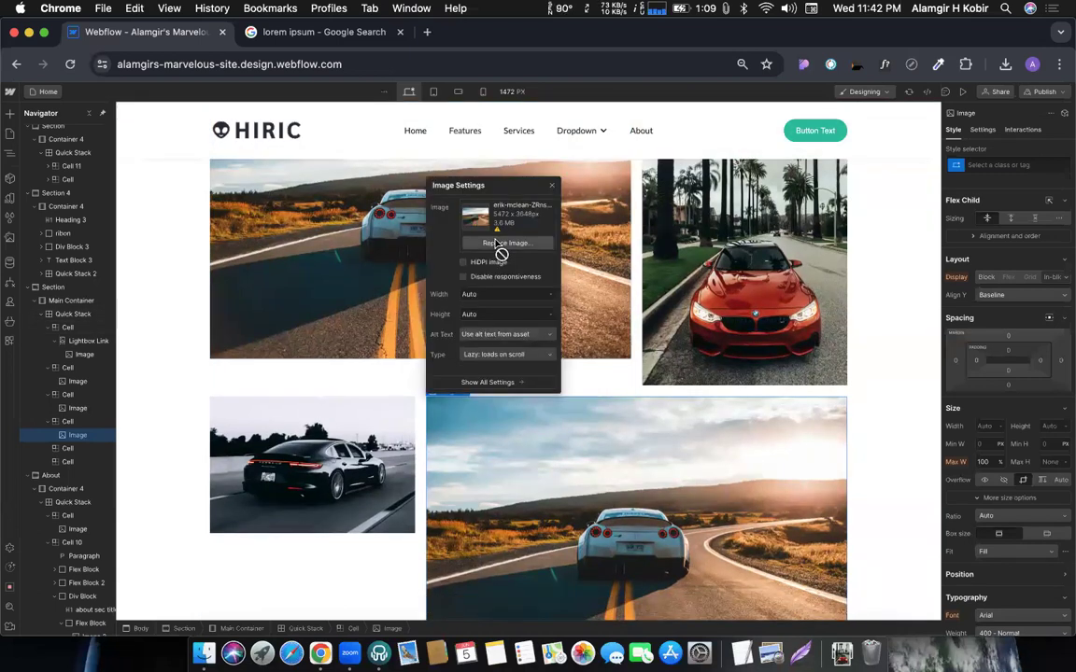
click(496, 243)
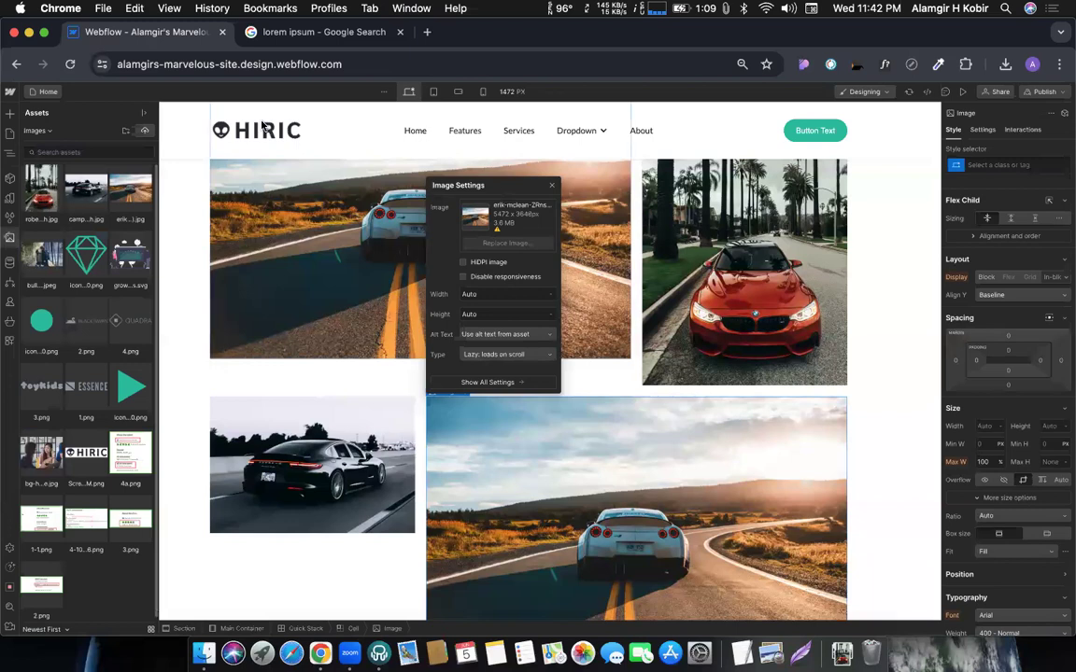
click(86, 192)
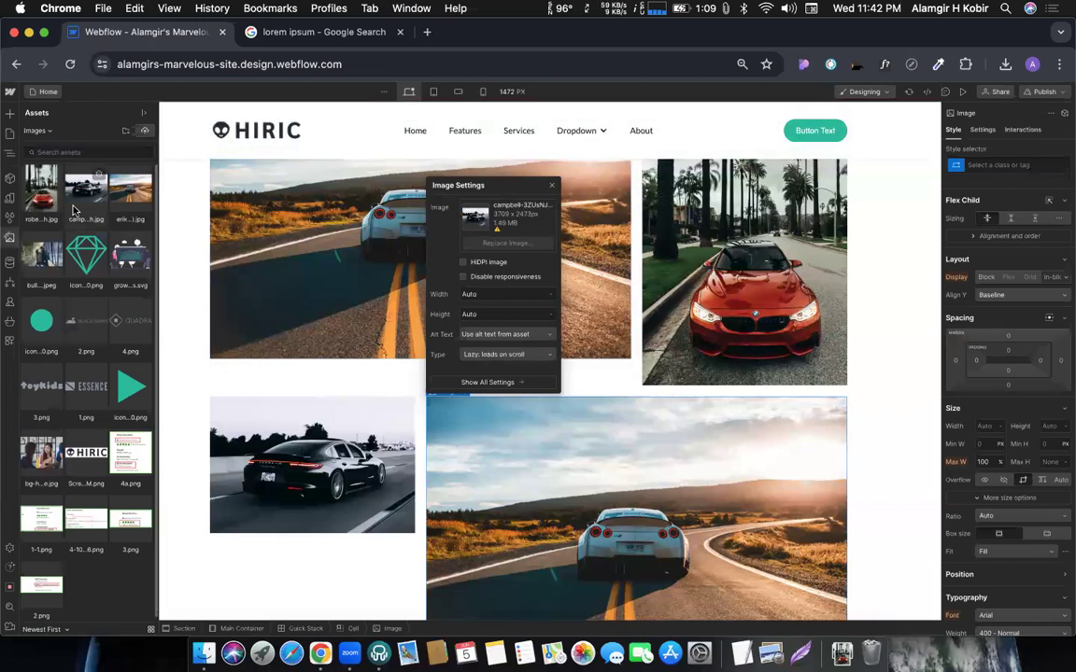
Step: Open the asset selection for replacing the black car image in the middle row's narrow cell
click(311, 456)
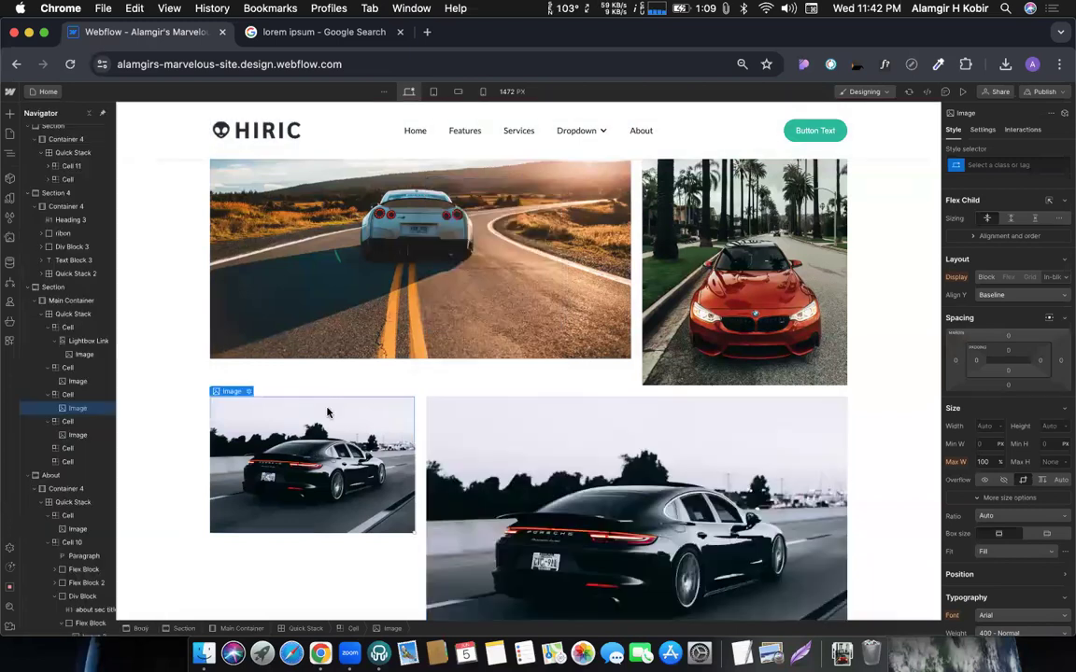
click(247, 394)
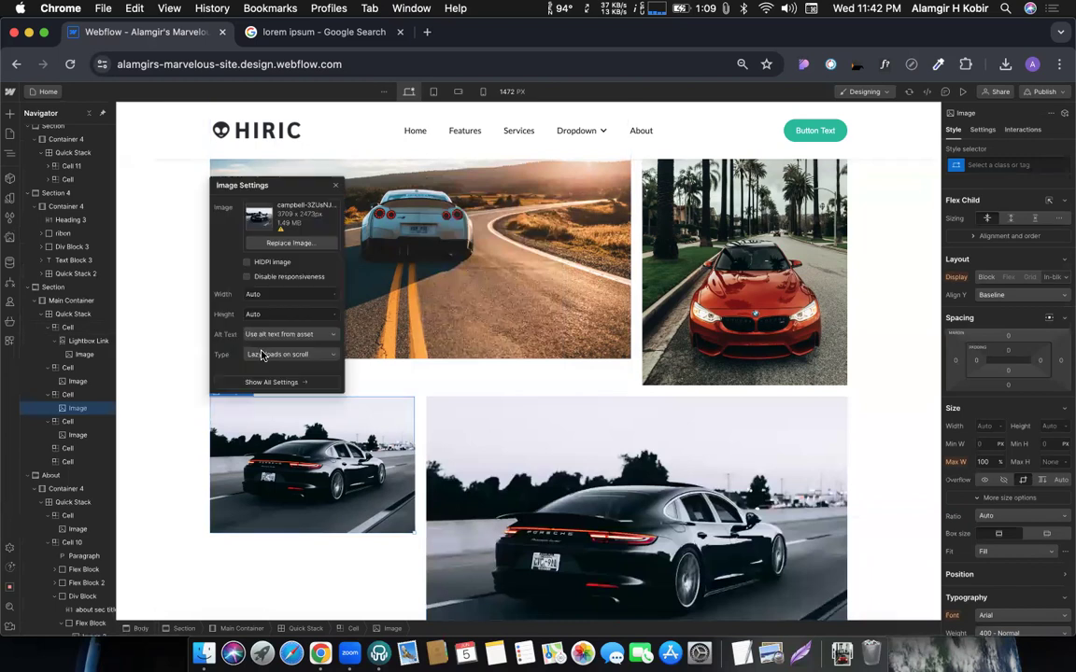
click(289, 243)
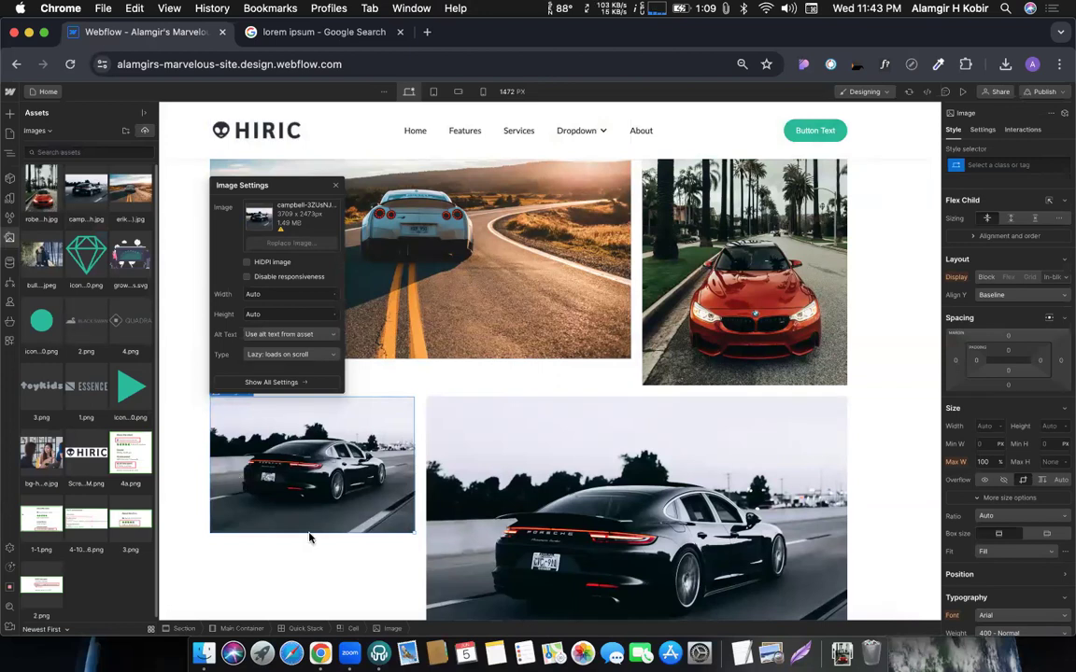
Step: Switch to the Google search page and search for "cr image"
click(358, 33)
click(341, 61)
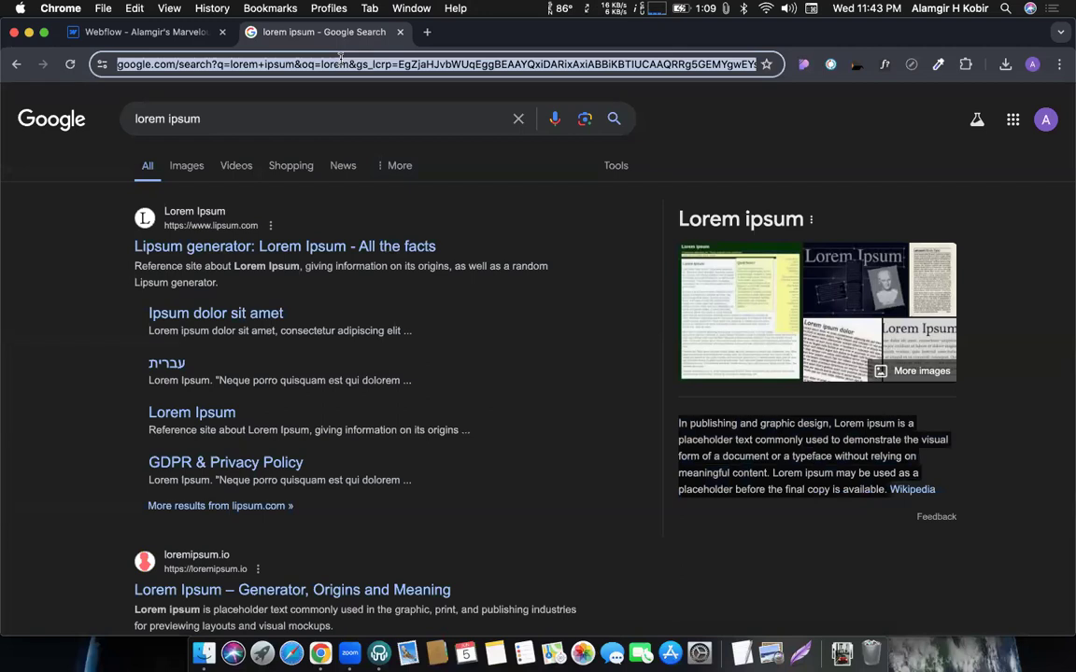
text(cr image)
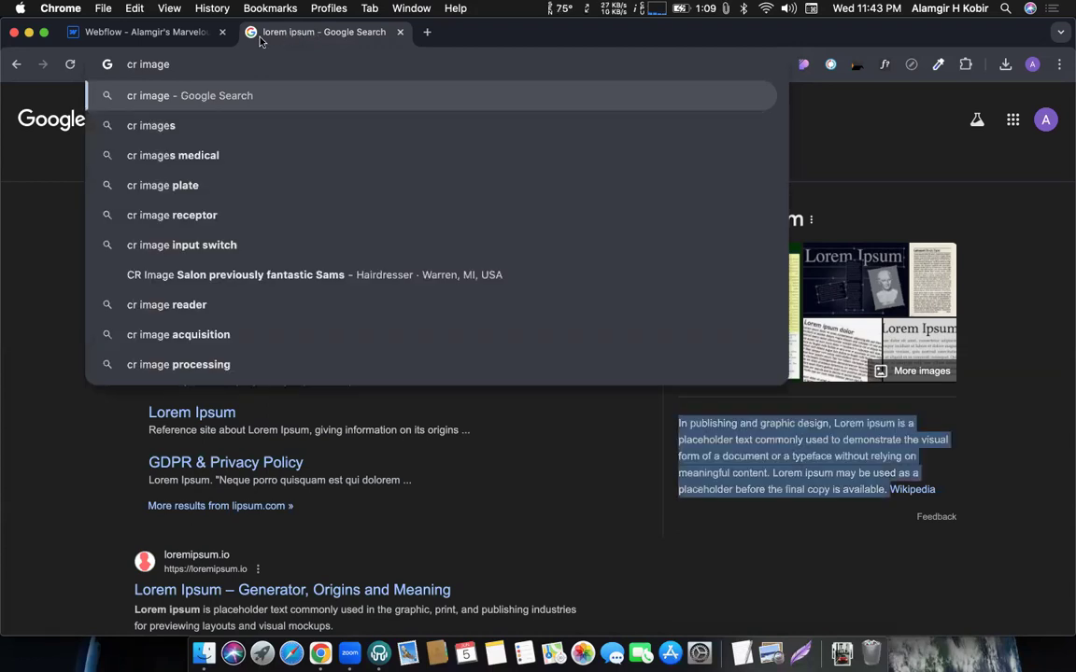
key(Return)
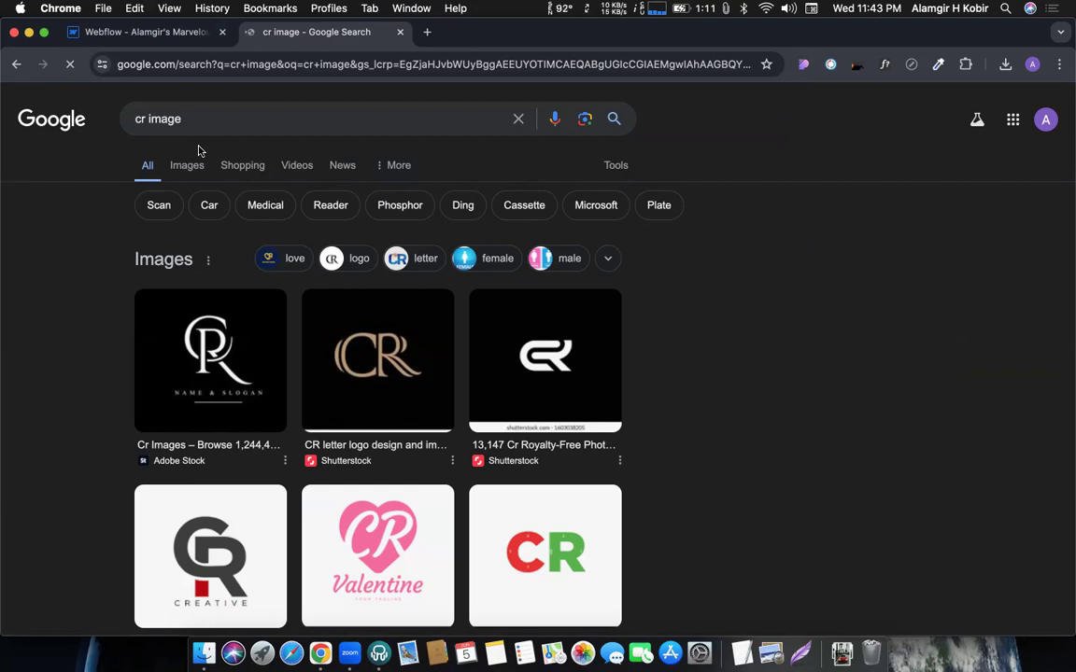
Step: Correct the Google query to "car image" and show the image results
click(139, 119)
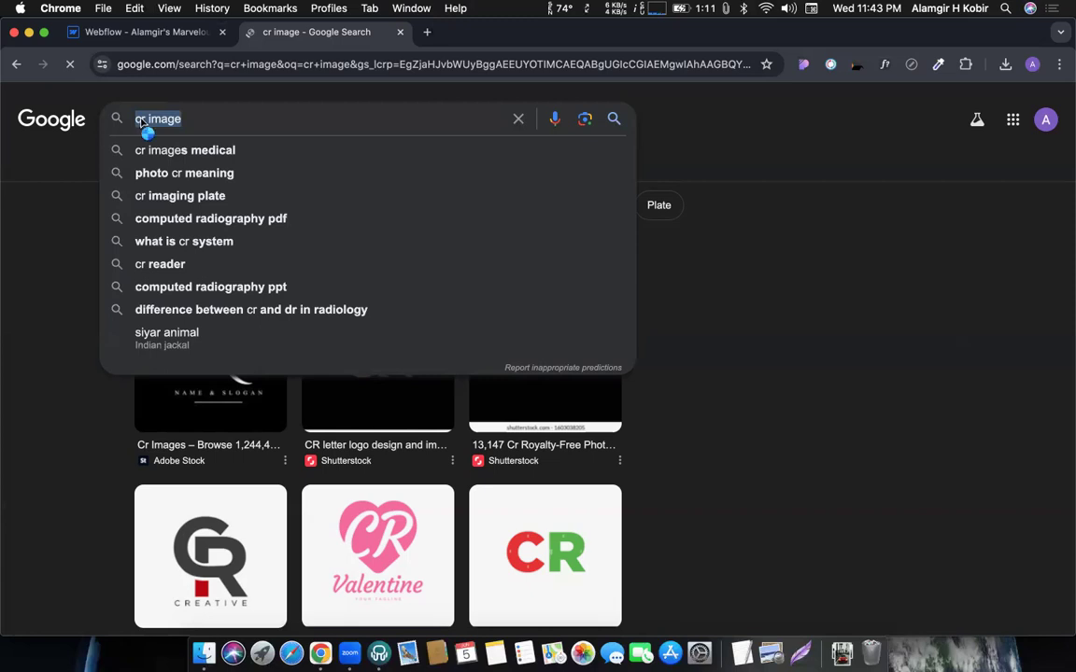
right_click(141, 121)
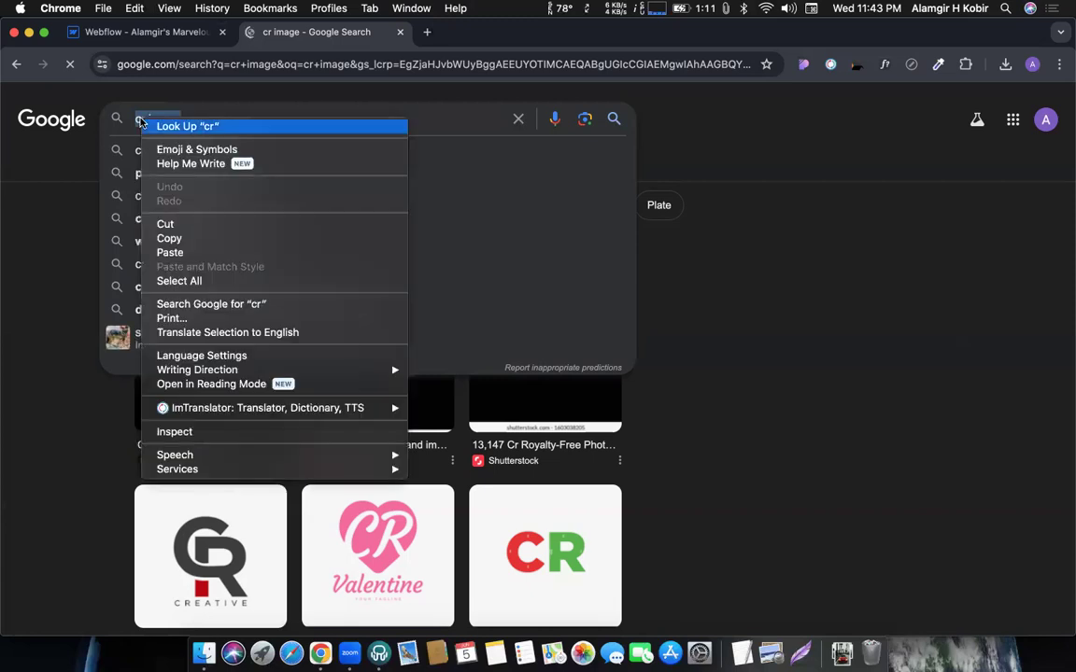
click(197, 111)
click(199, 114)
click(142, 119)
text(a)
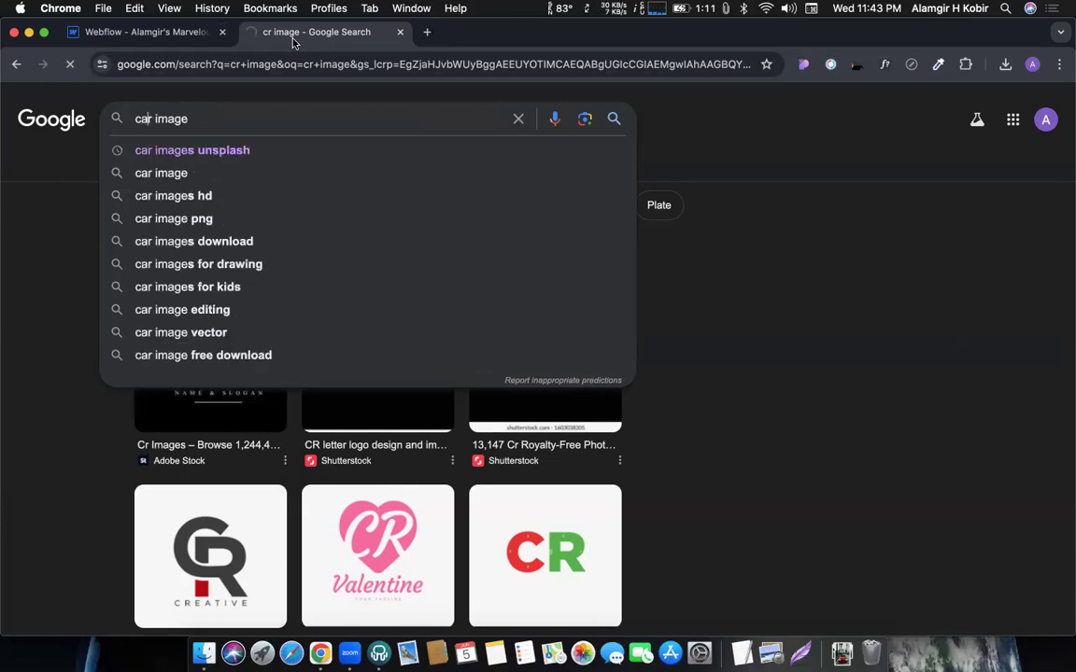
click(161, 173)
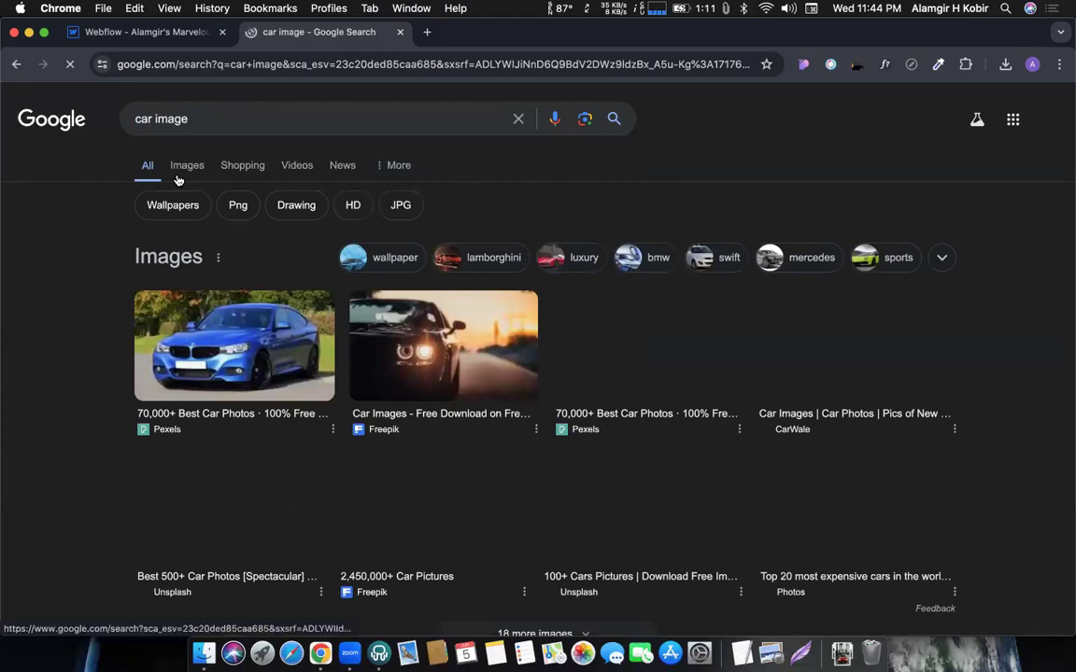
click(178, 181)
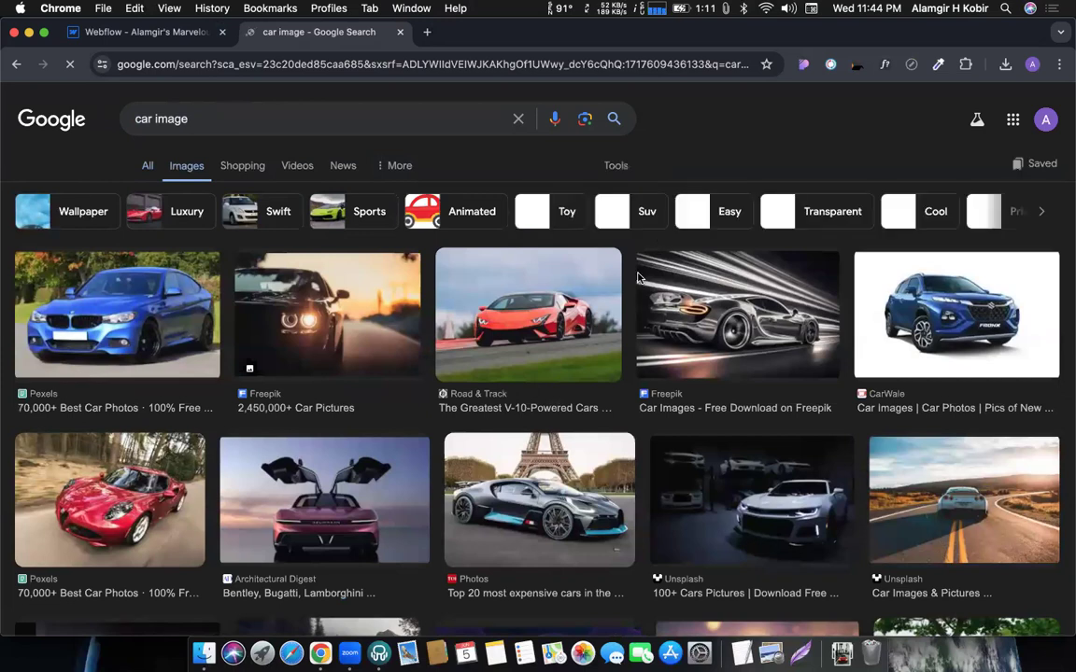
Step: Find the Pexels photo of a red car beside a stone building and save it to Downloads as pexels-photo-1545743
scroll(638, 278, down, 4)
scroll(638, 277, down, 2)
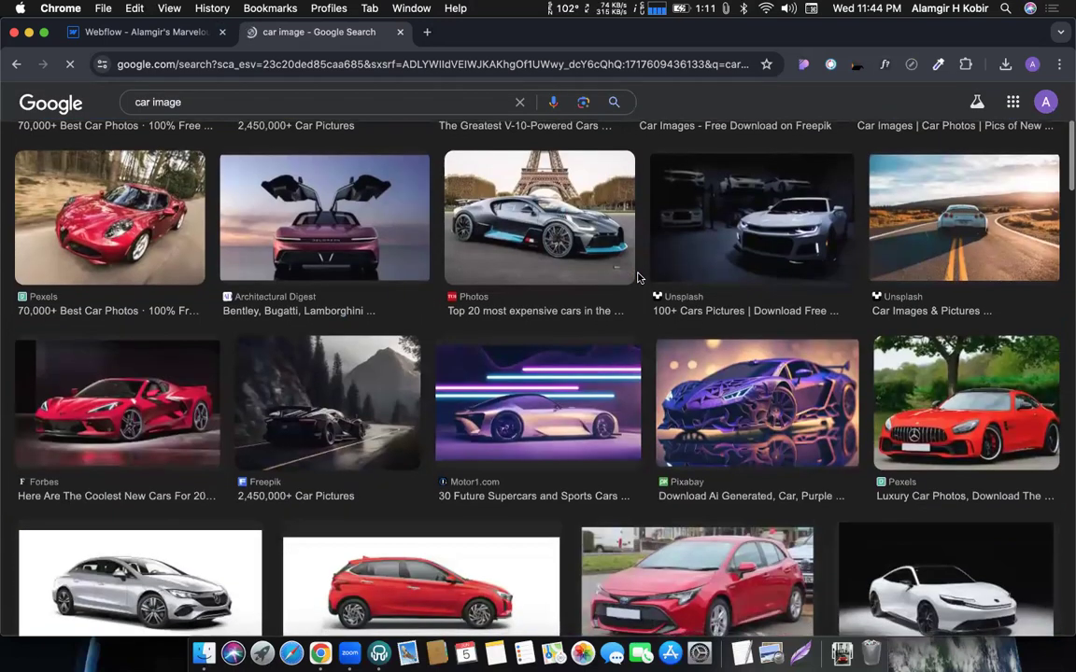
scroll(638, 277, down, 2)
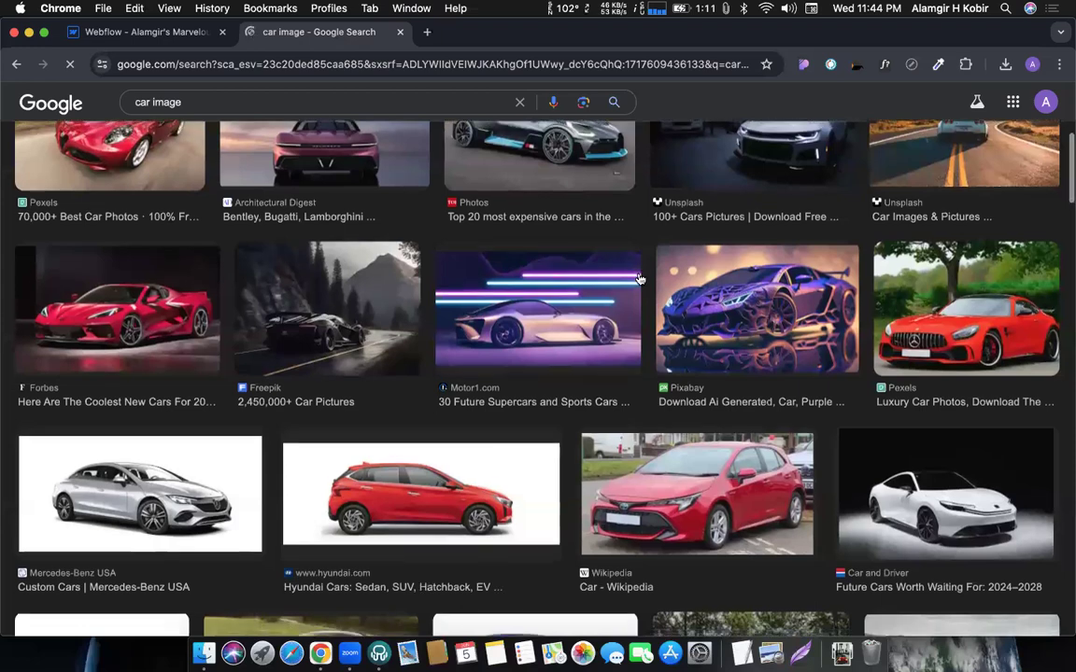
scroll(638, 277, down, 2)
scroll(638, 278, down, 6)
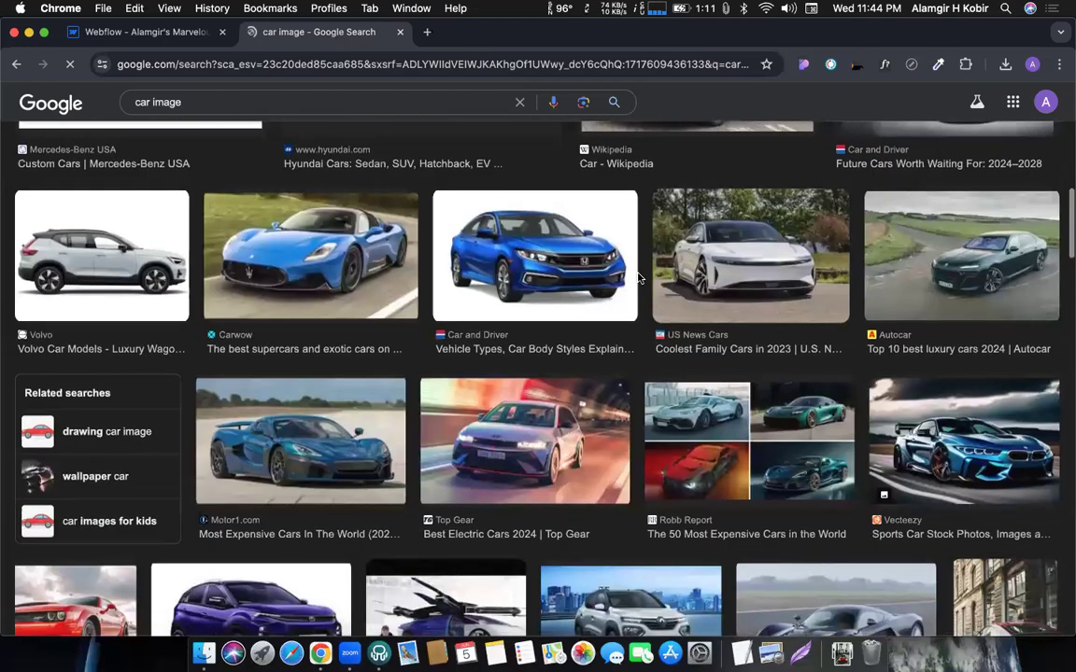
scroll(582, 315, down, 4)
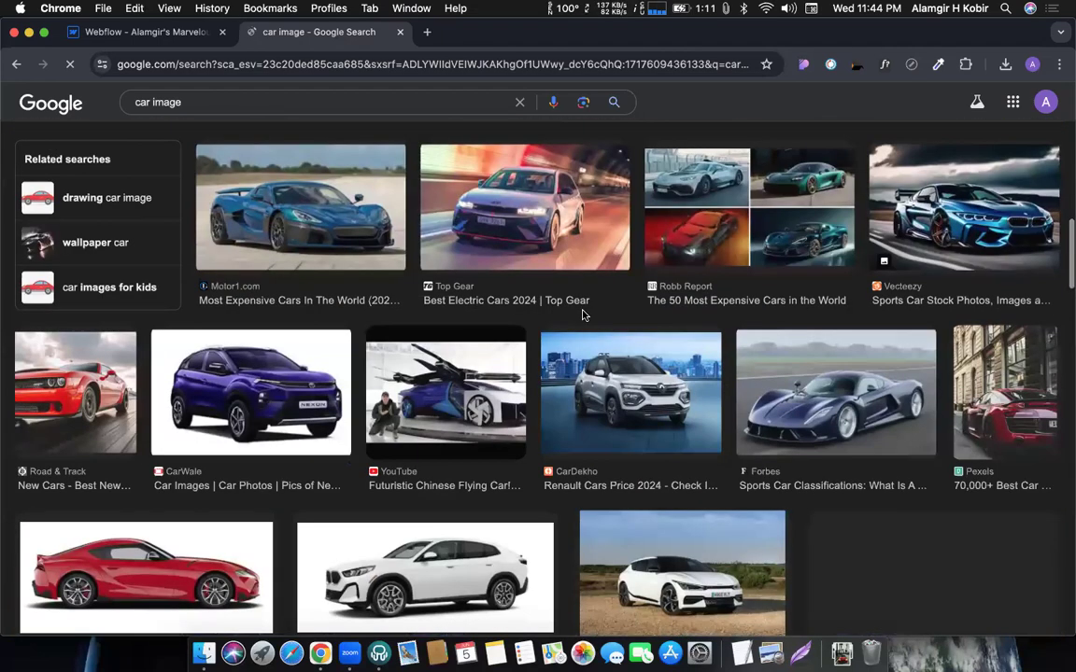
scroll(1018, 397, down, 1)
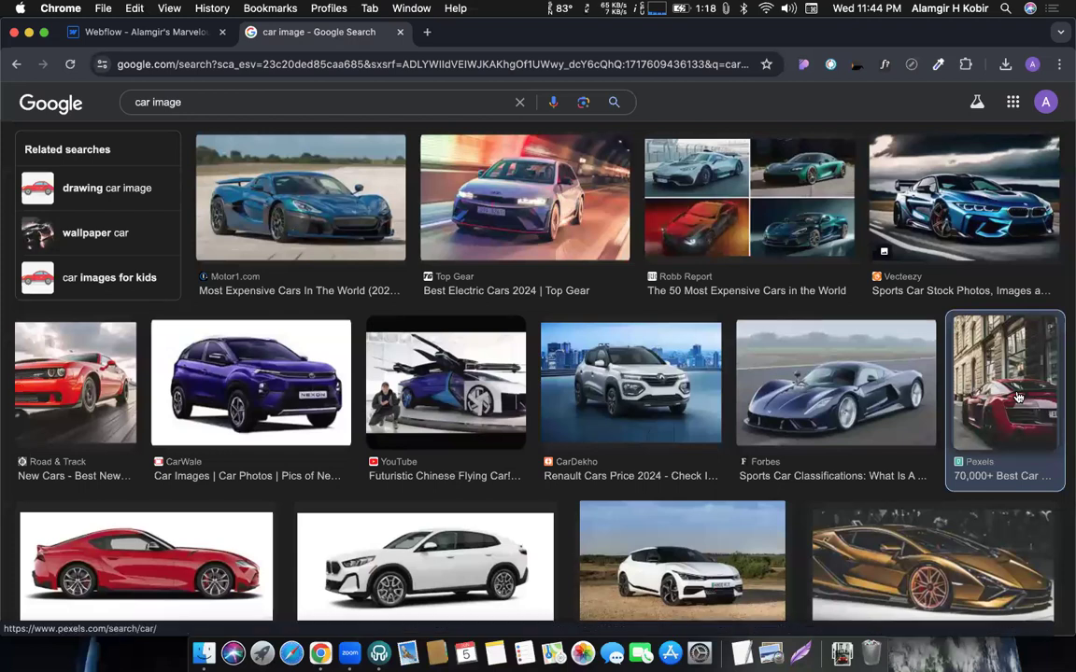
click(1018, 399)
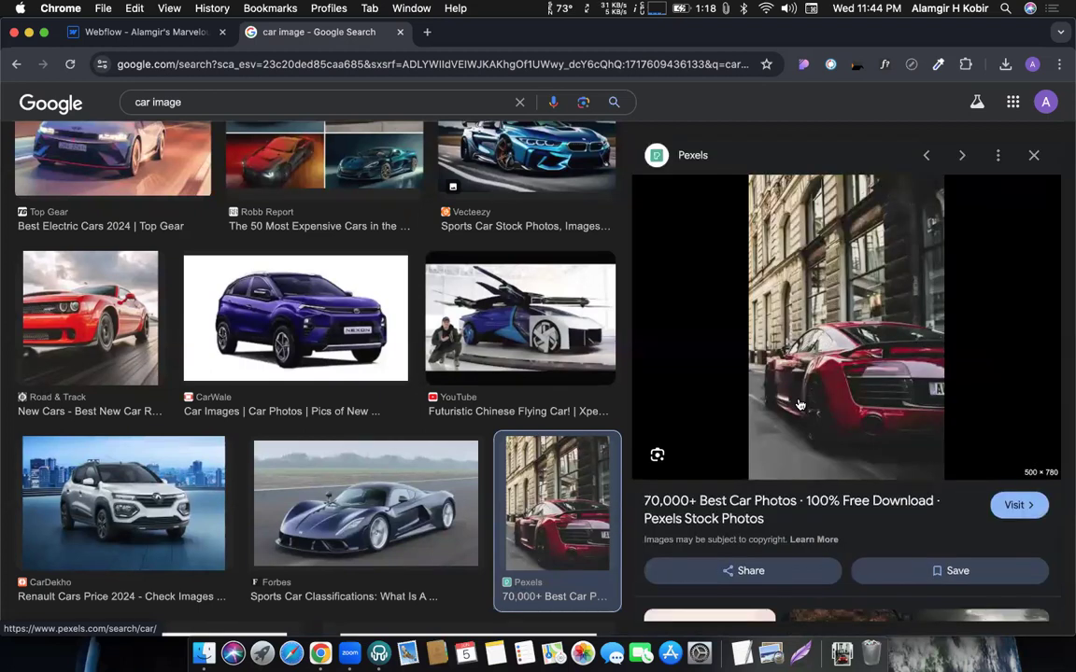
right_click(830, 265)
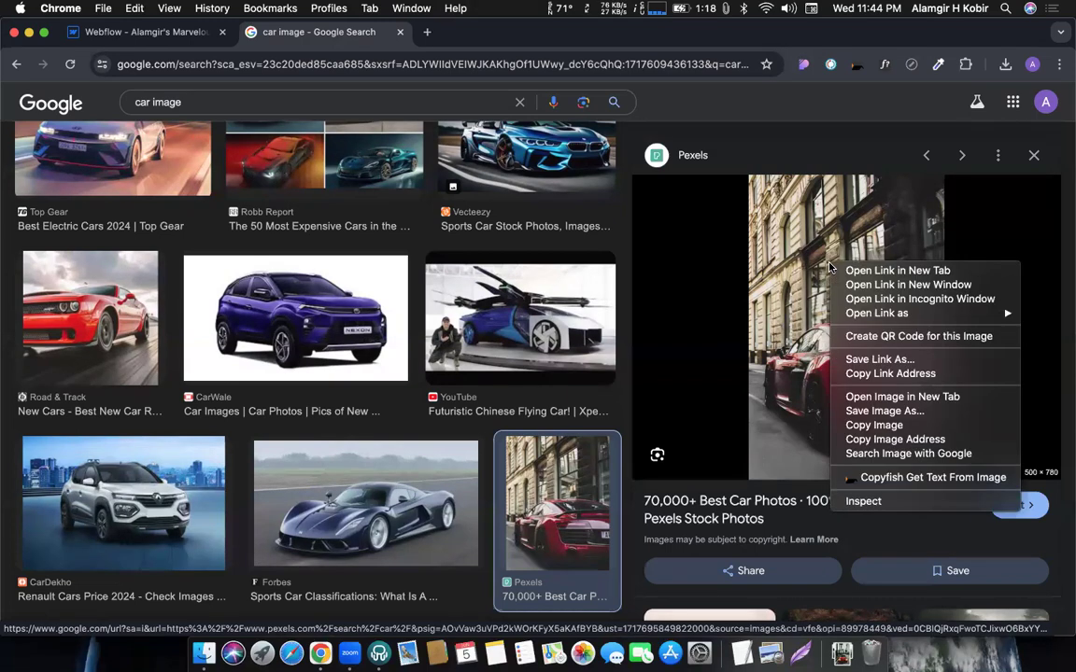
click(888, 415)
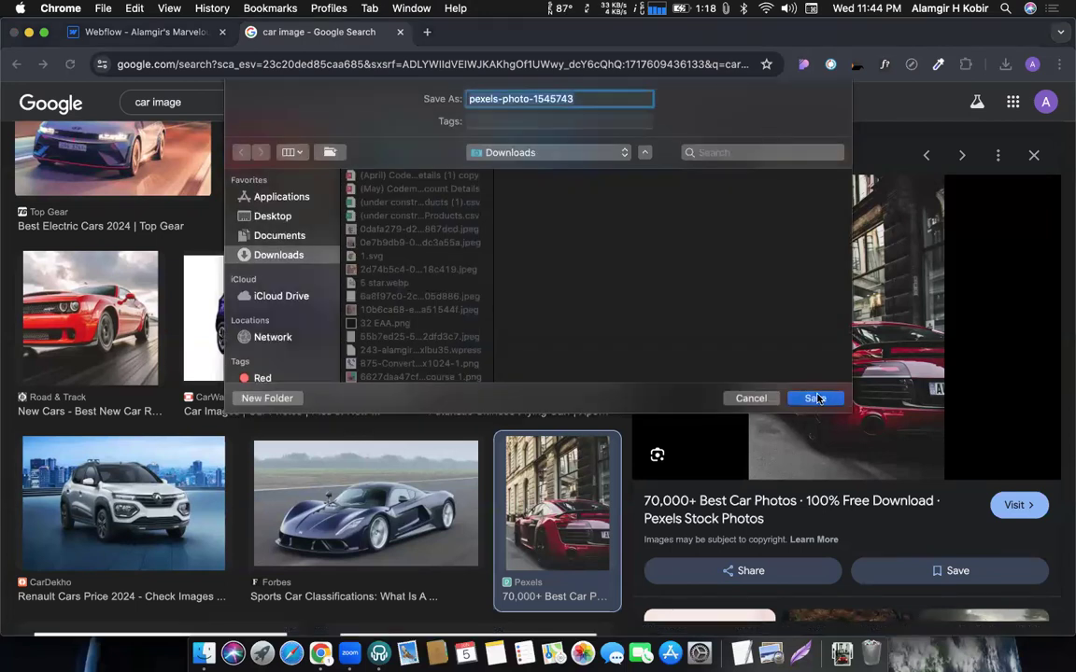
click(814, 399)
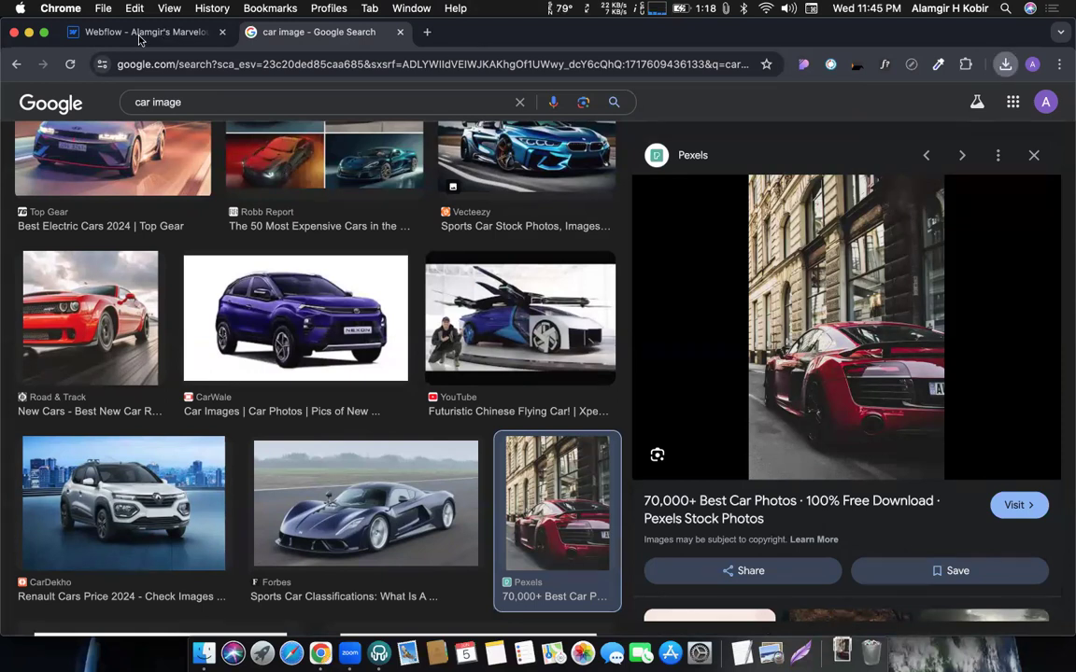
Step: Return to Webflow, add the downloaded pexels-photo-1545743 to the assets, and use it for the middle row's narrow image
click(139, 34)
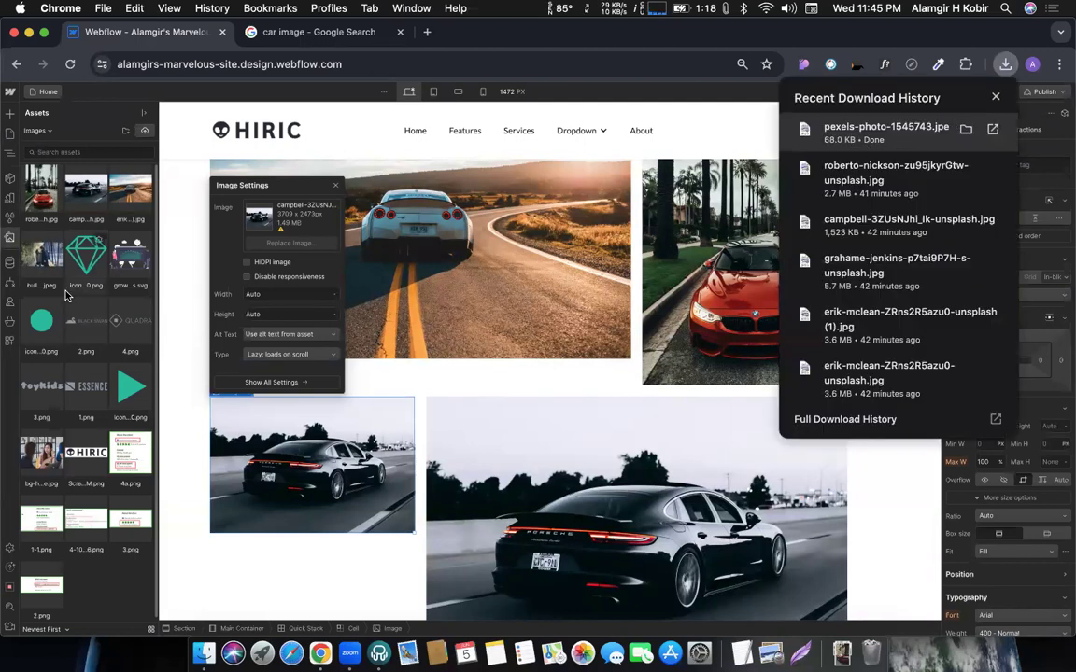
click(67, 288)
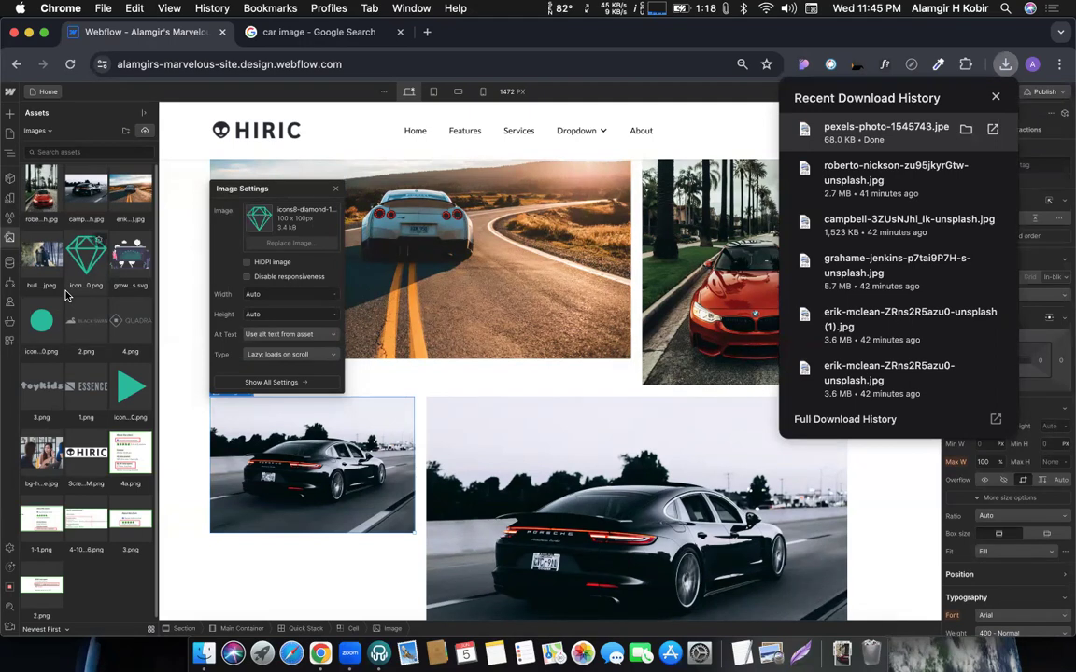
drag(65, 295, 113, 278)
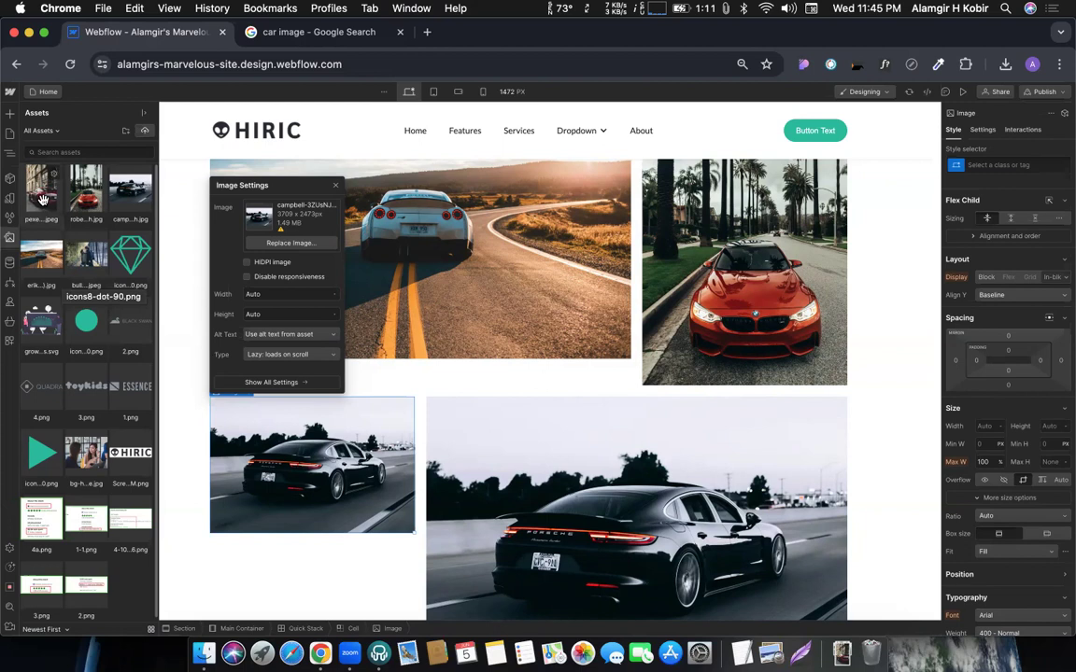
key(z)
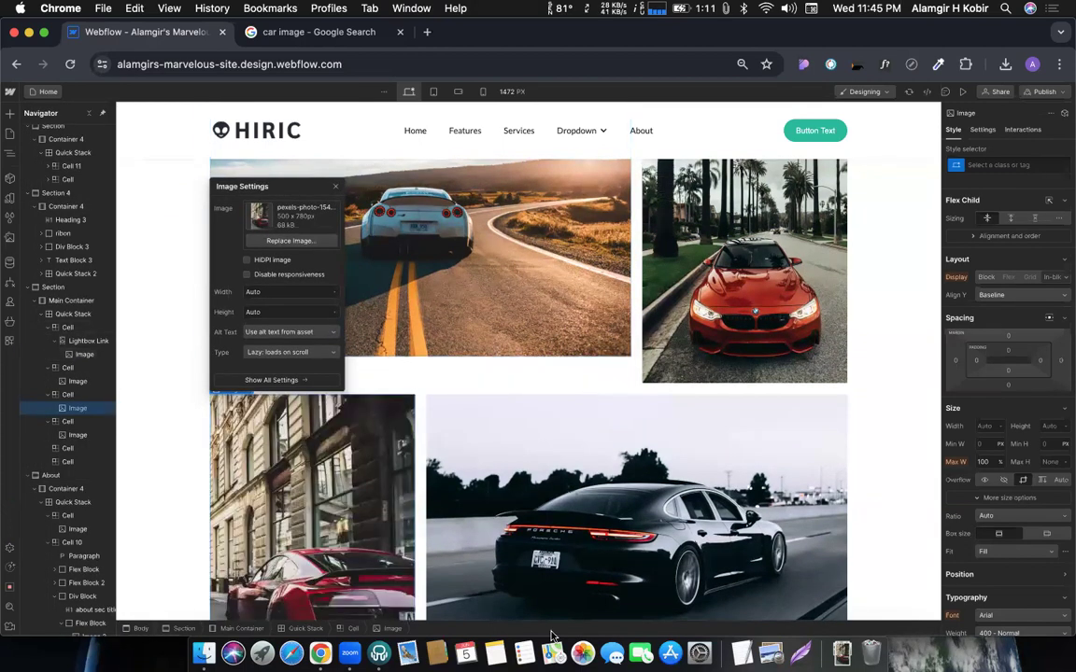
scroll(462, 605, down, 2)
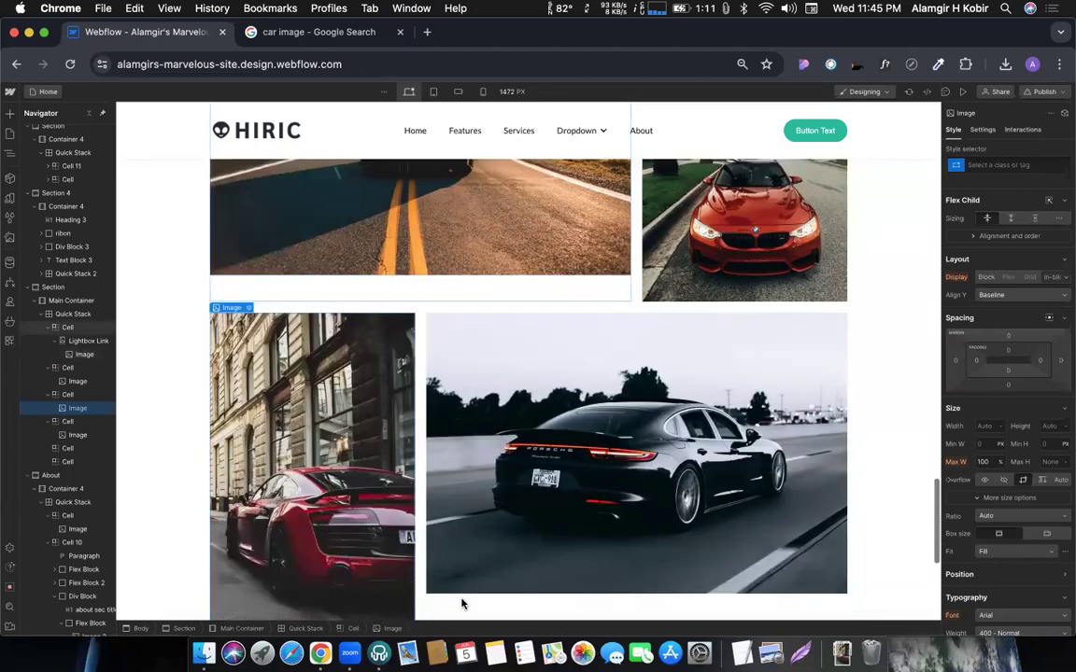
scroll(462, 604, down, 1)
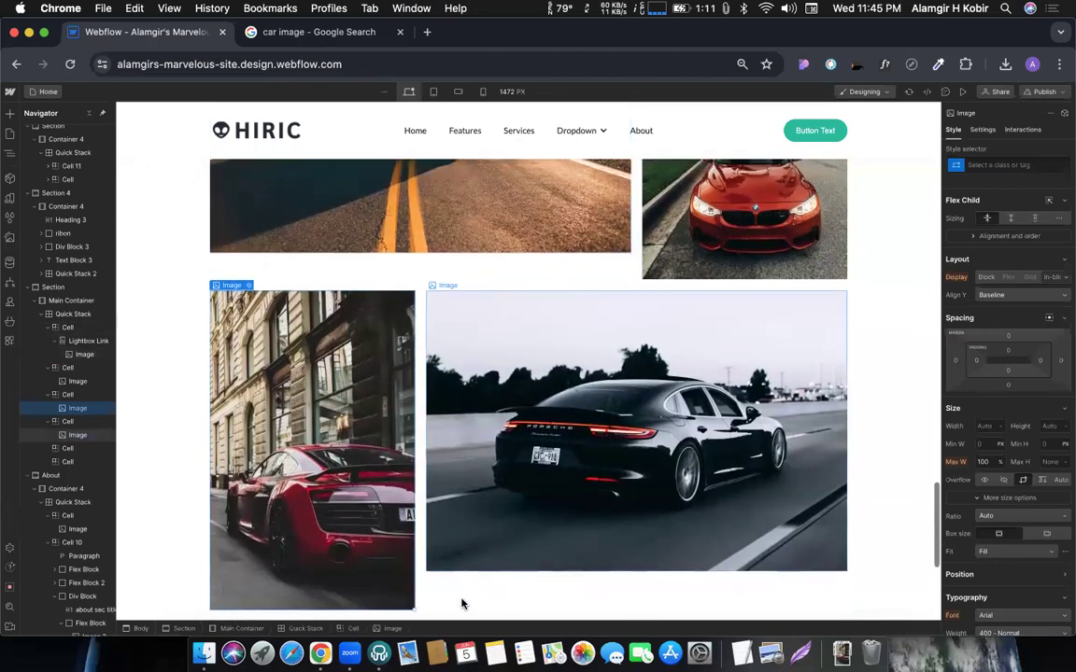
Step: Remove the empty bottom row of the car image Quick Stack by setting its grid to 2 rows
scroll(463, 576, down, 2)
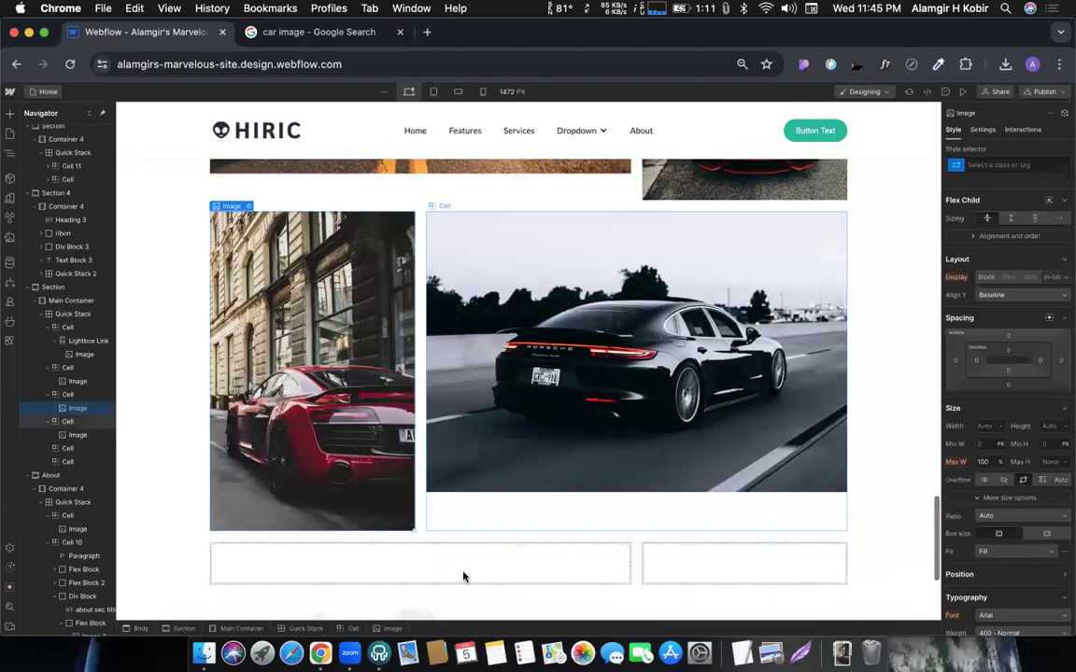
click(420, 536)
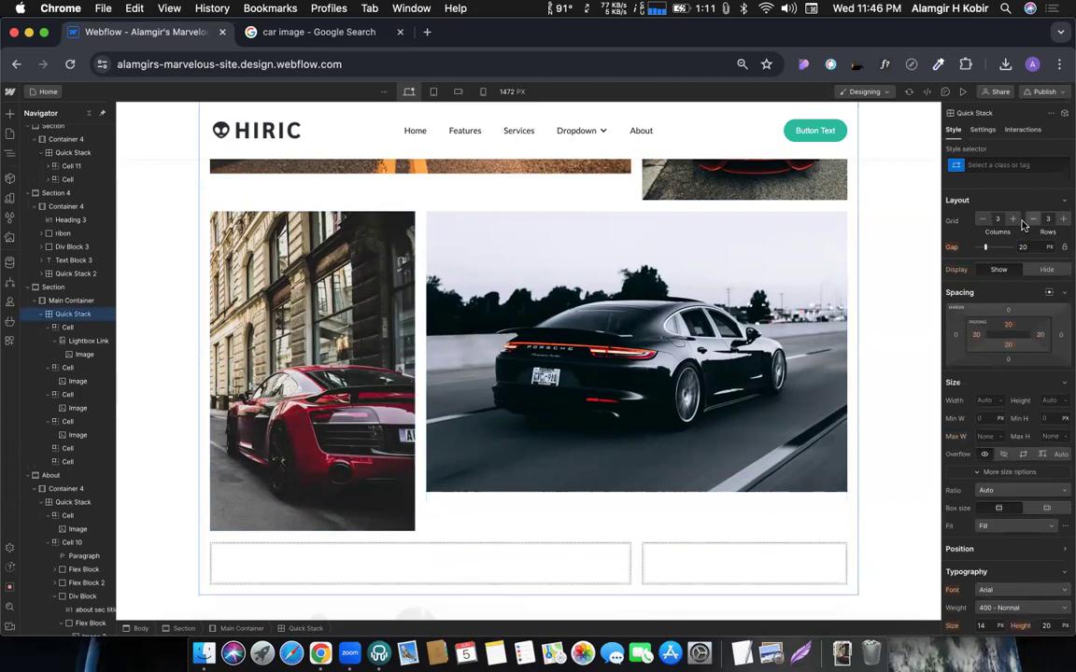
scroll(618, 400, up, 3)
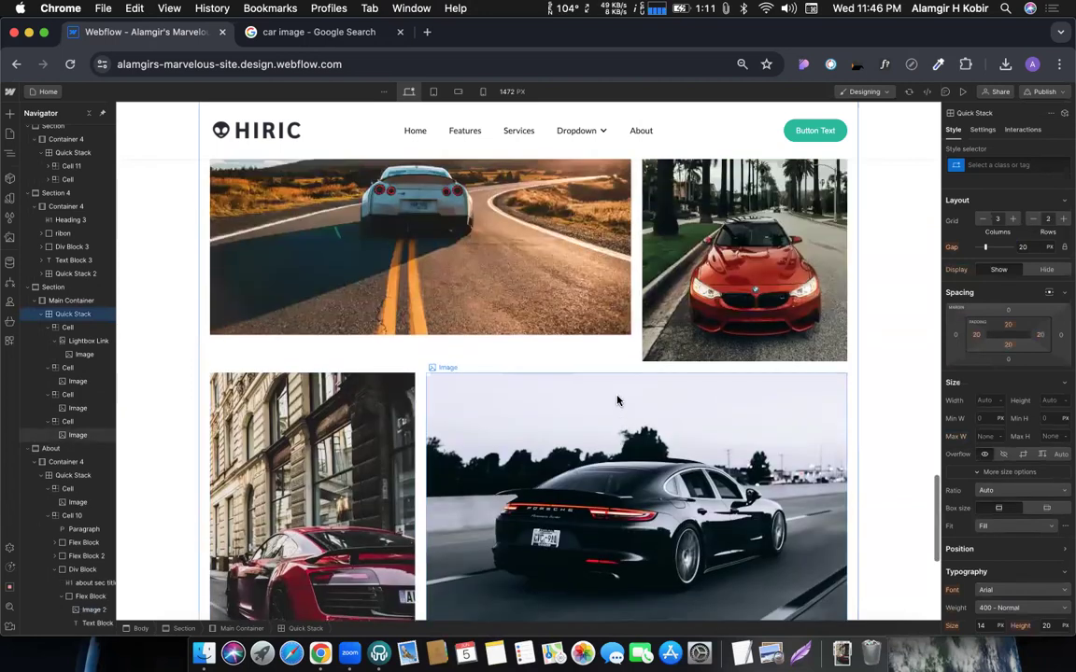
Step: Align the content of the wide white-car cell in the first row to the vertical center
scroll(523, 465, up, 2)
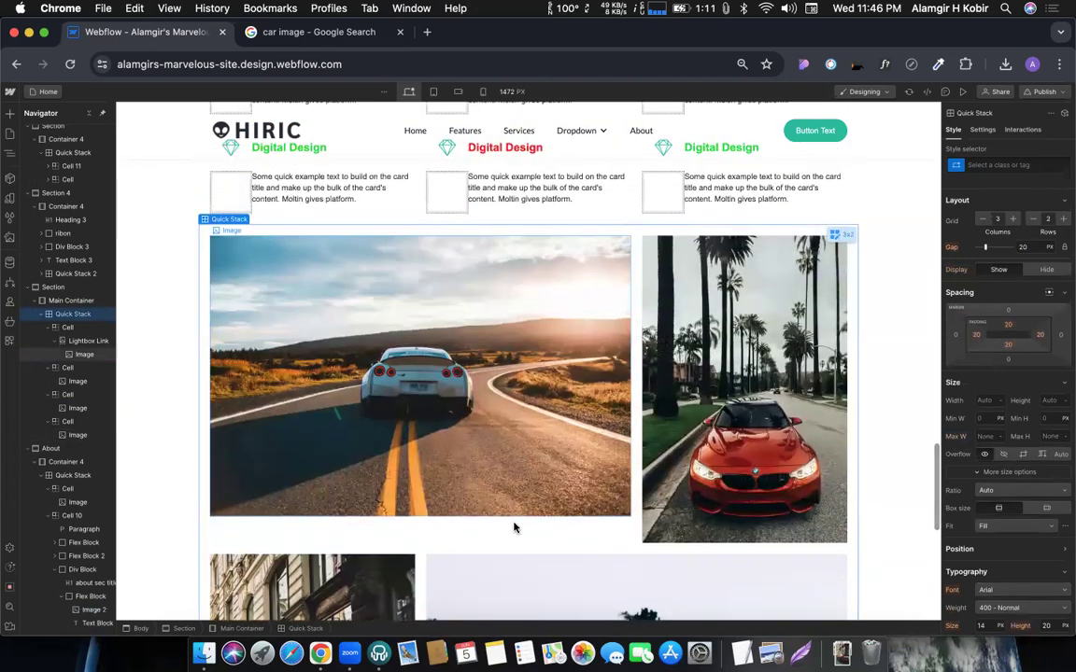
click(458, 530)
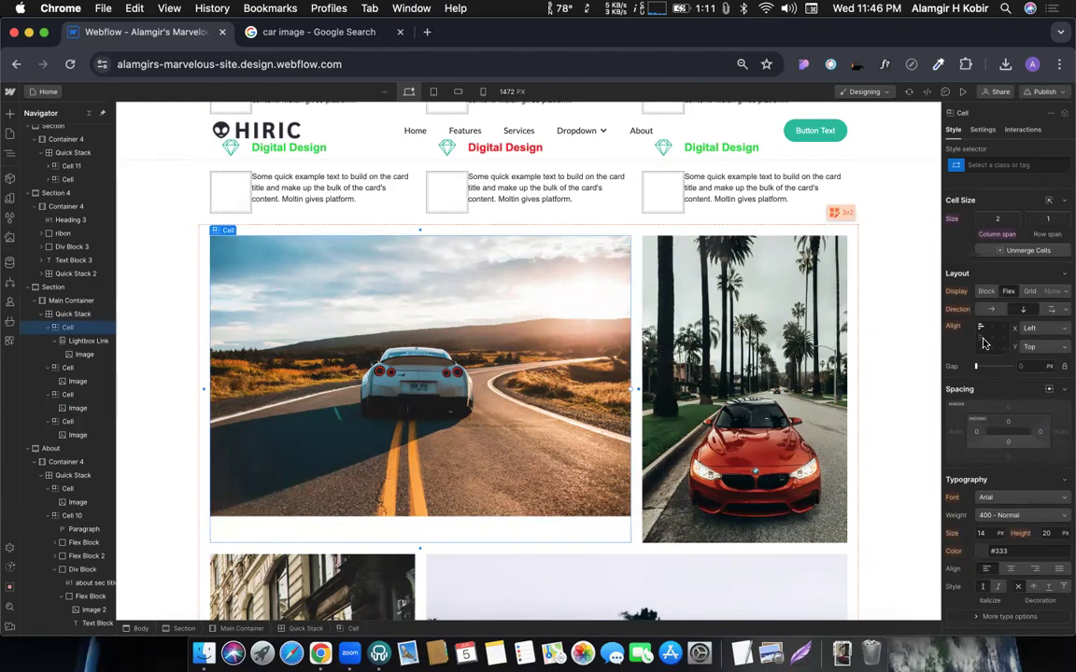
click(982, 344)
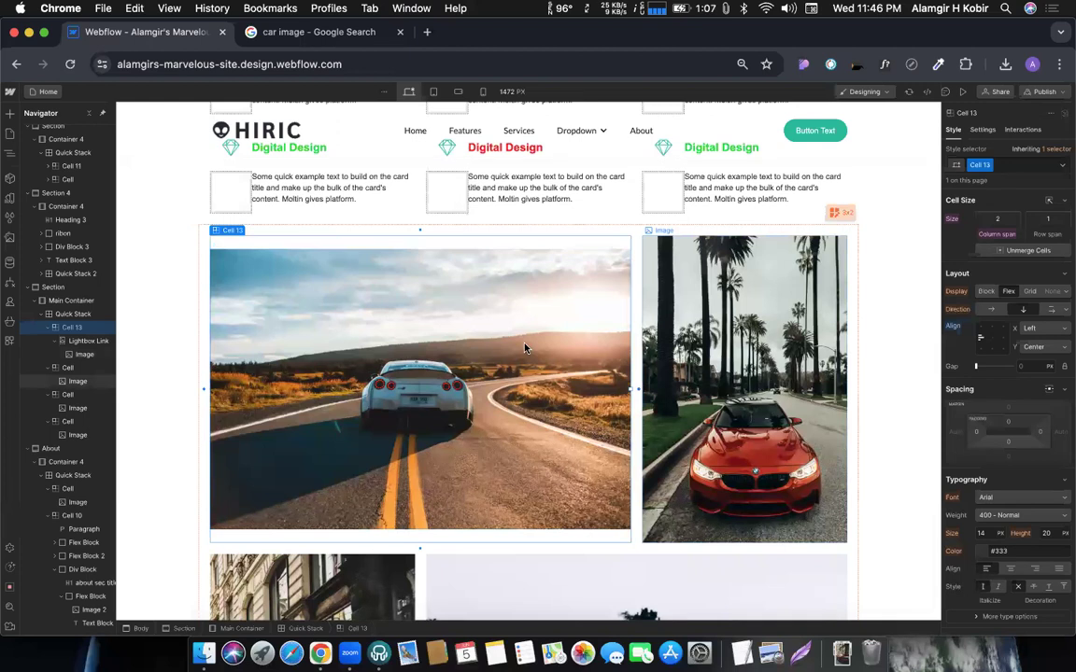
Step: Add the white-car road photo from the assets as the lightbox media of the wide first-row image
click(520, 471)
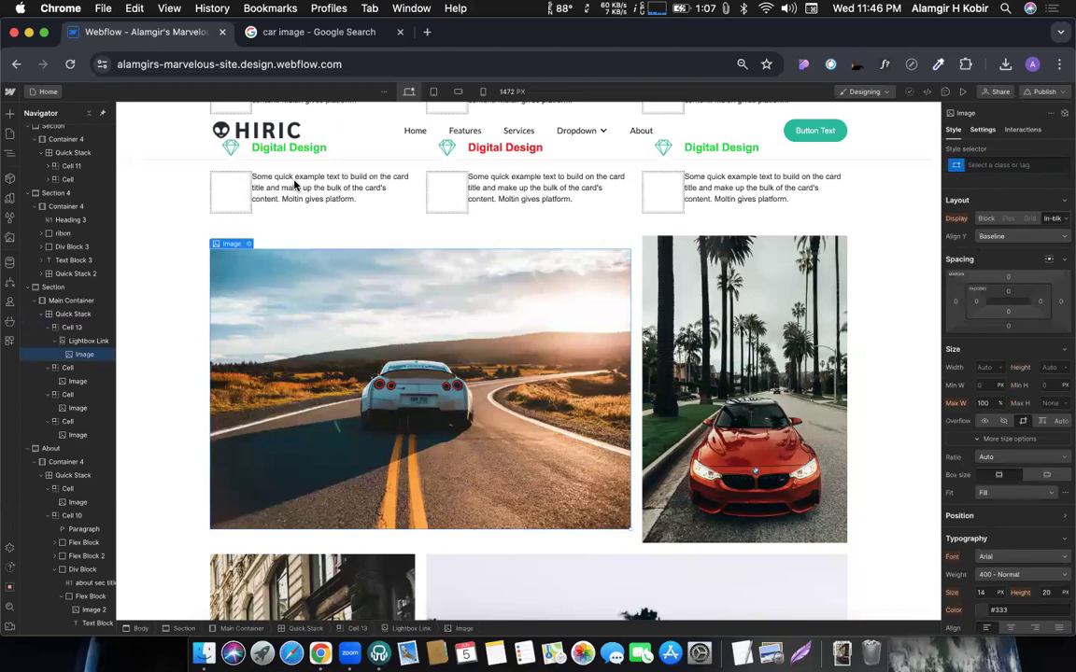
key(d)
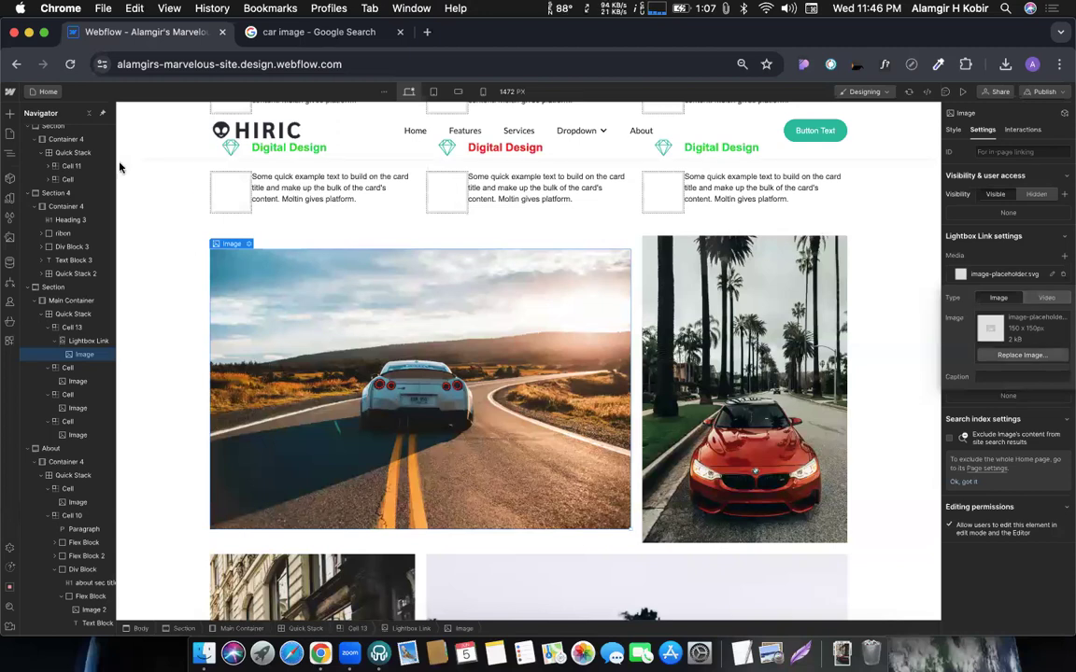
click(38, 265)
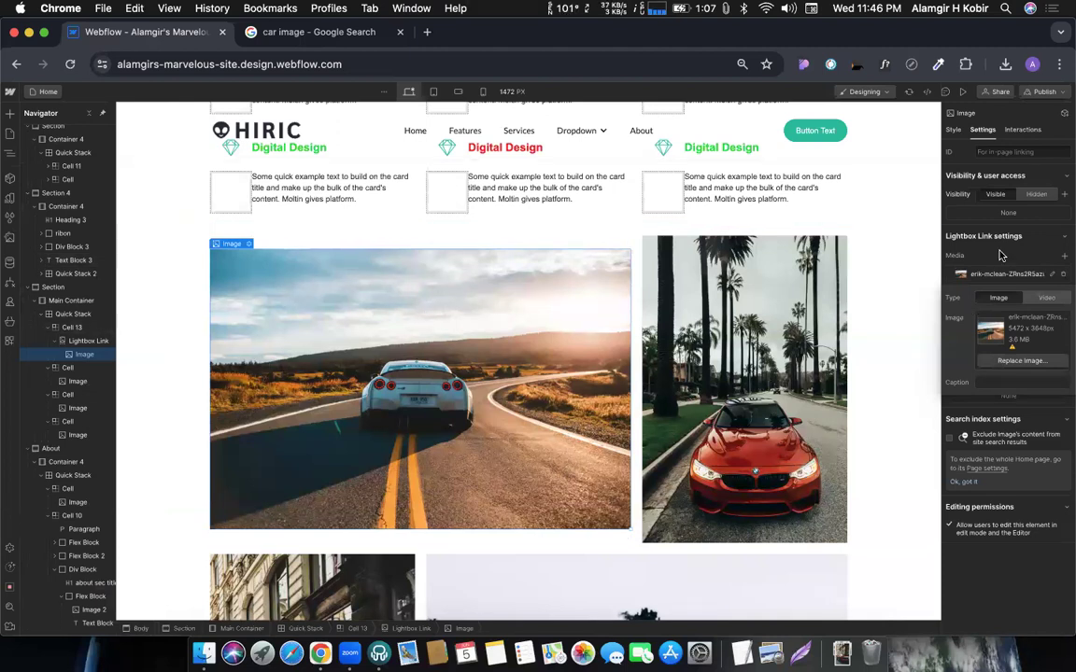
click(1063, 256)
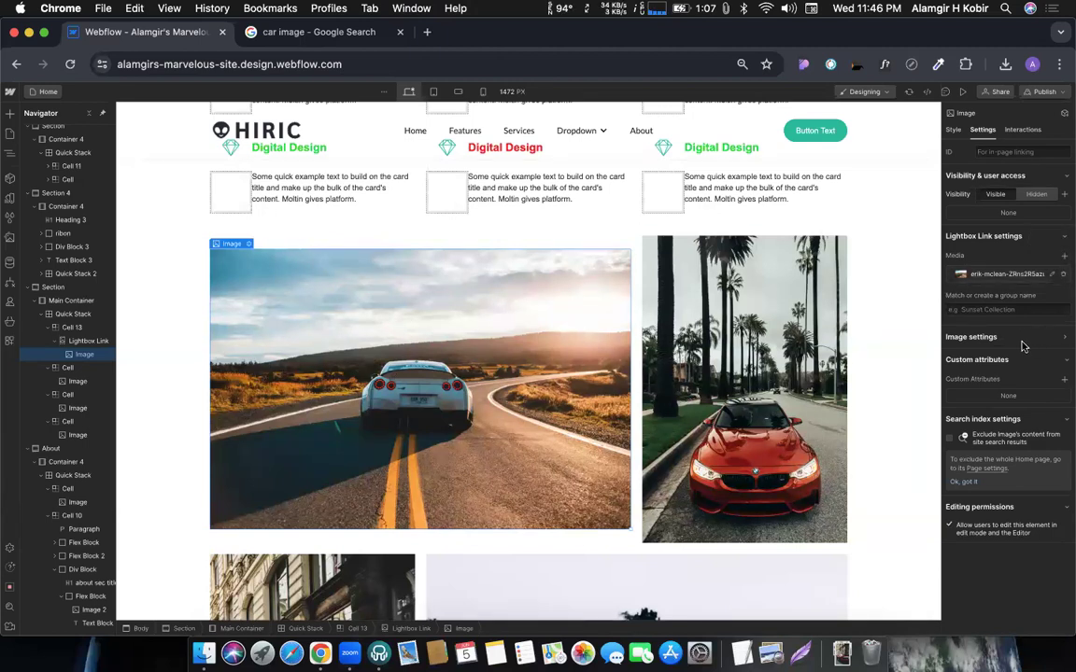
Step: Copy the first cell's Lightbox Link into the cell holding the red BMW image
scroll(702, 400, down, 3)
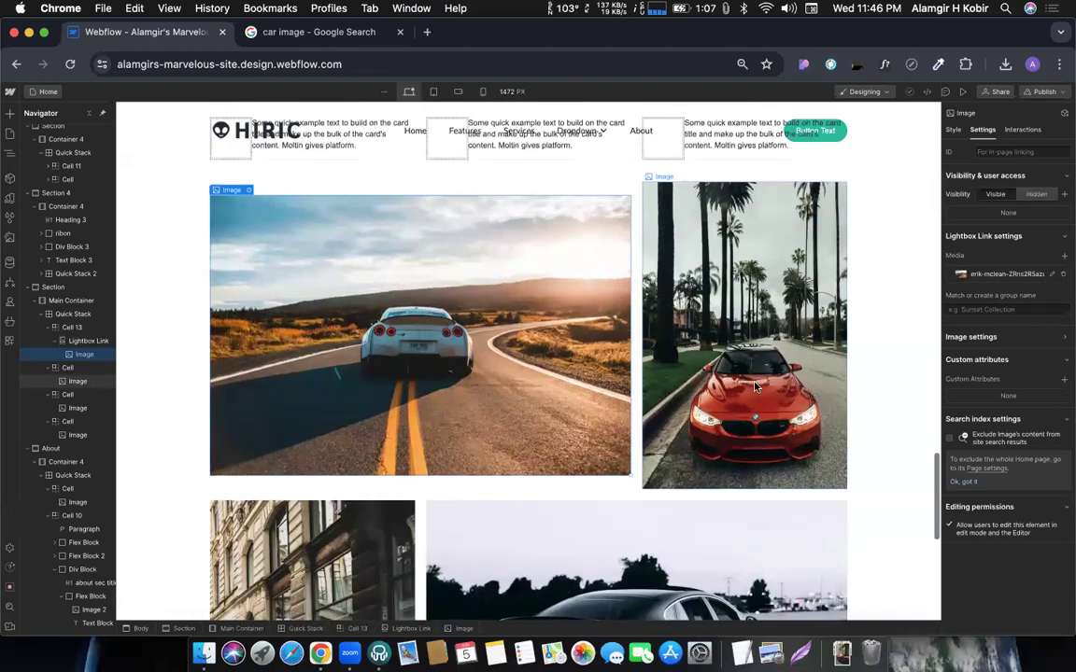
scroll(725, 355, up, 2)
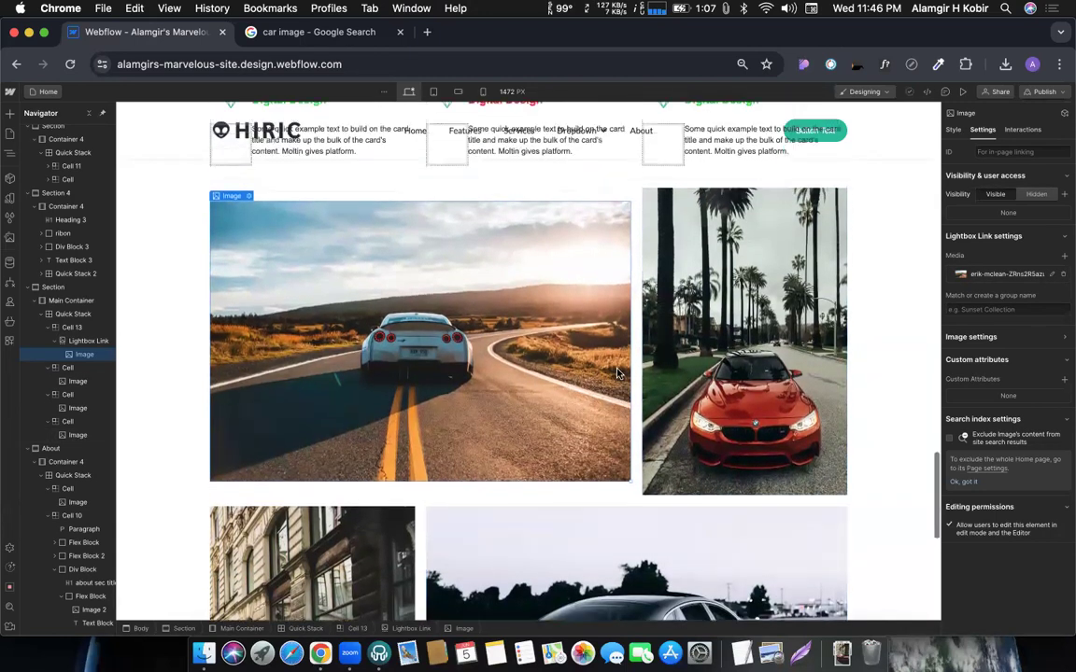
click(724, 356)
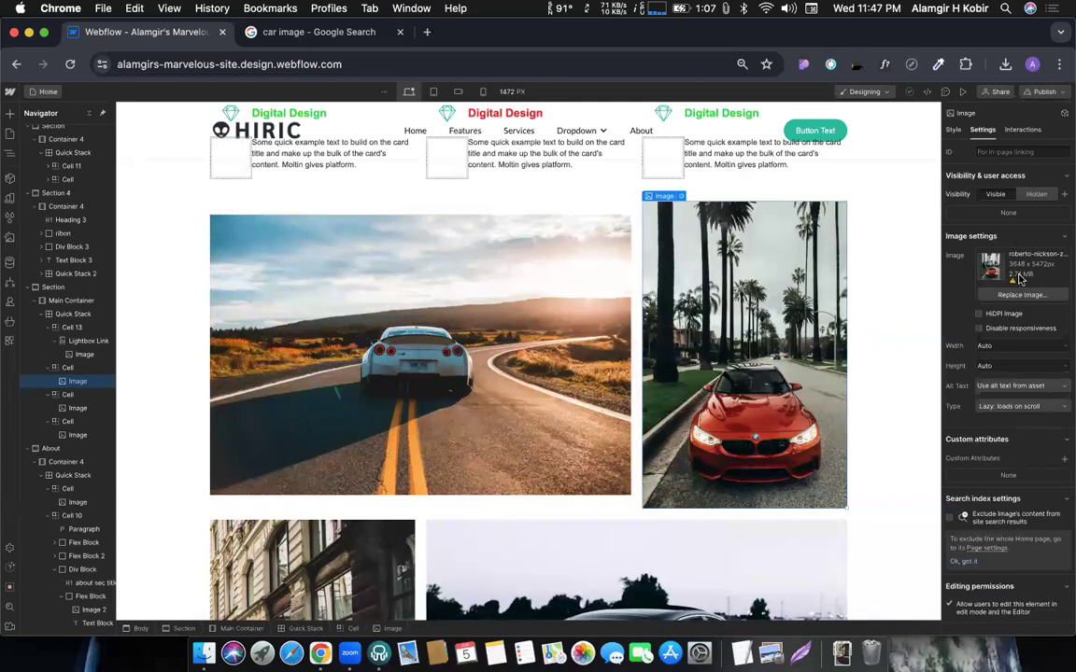
click(70, 344)
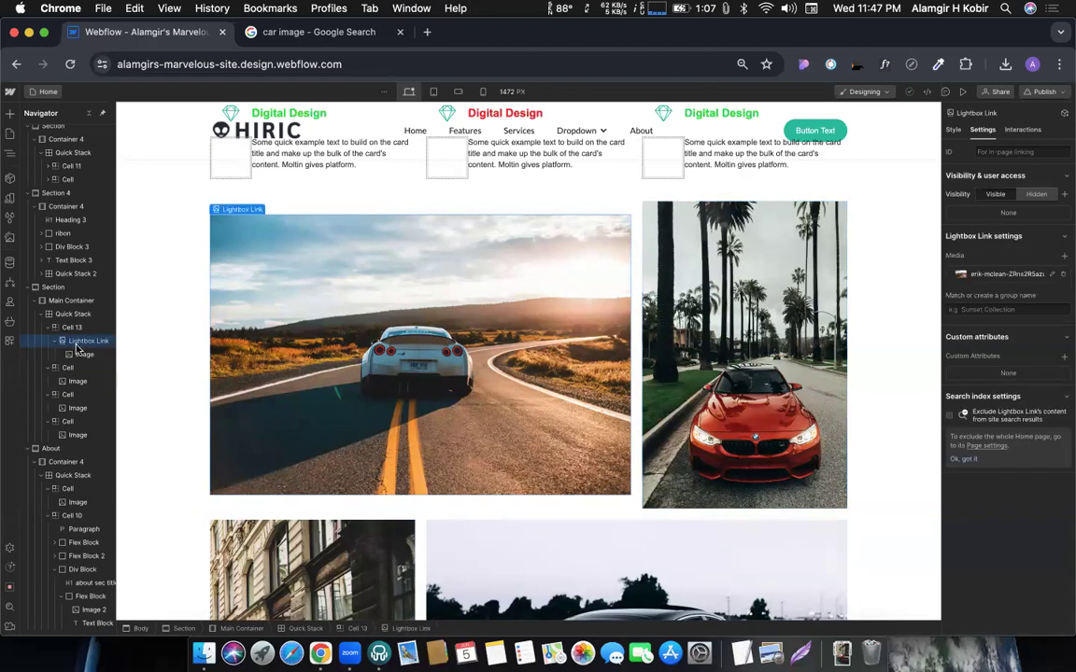
click(67, 369)
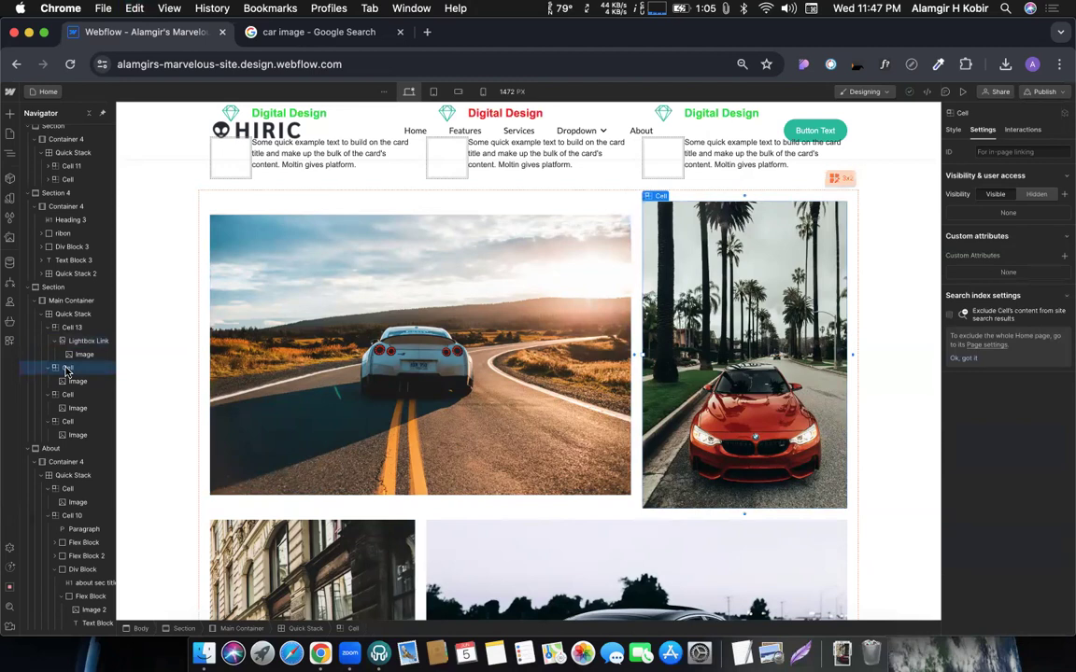
key(super+v)
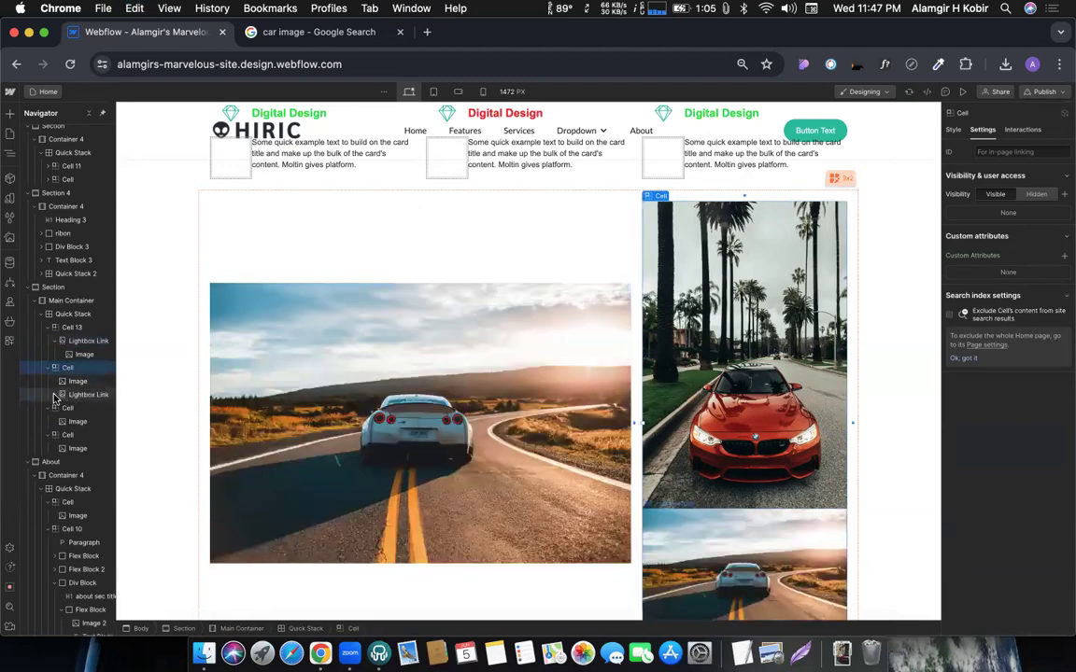
Step: Move the red BMW image inside the pasted Lightbox Link and delete the duplicate road image from it
click(53, 395)
drag(78, 382, 80, 402)
click(80, 409)
key(BackSpace)
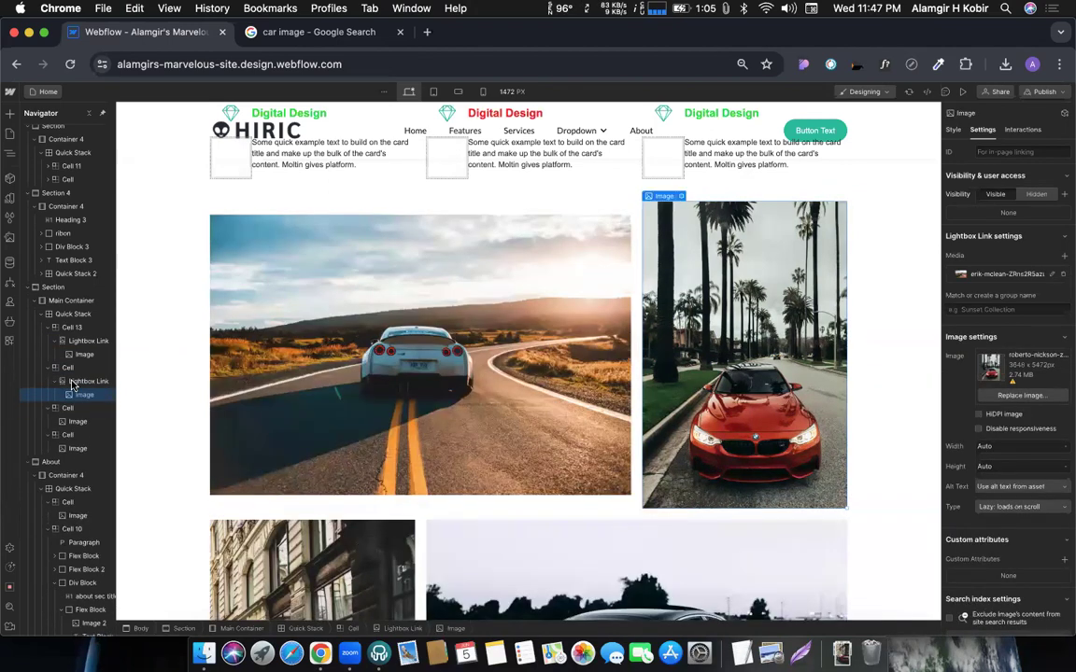
Step: Copy the Lightbox Link into the third cell, which holds the red car beside the stone building
click(78, 383)
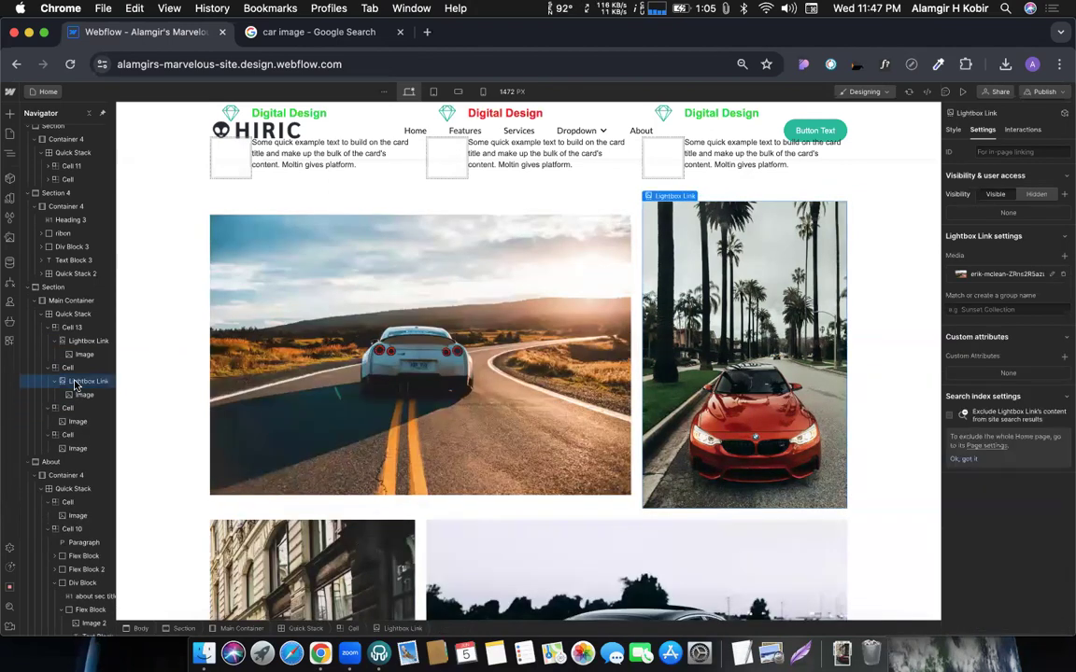
click(65, 409)
key(super+c)
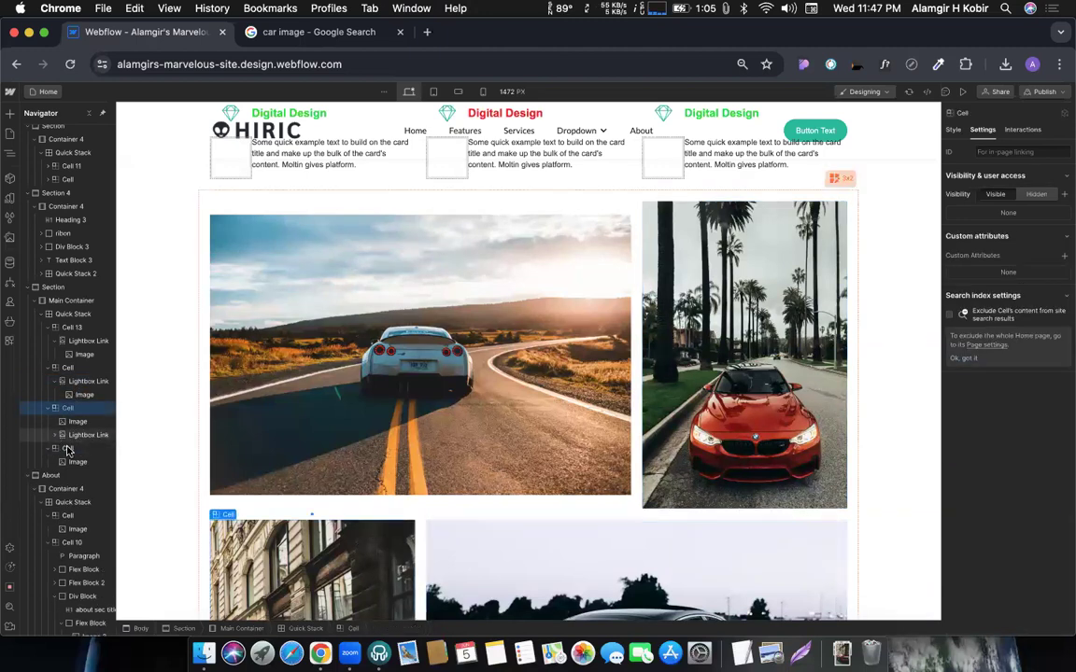
key(super+v)
Step: Delete the duplicate road image from the third cell's Lightbox Link and move the red car image into it
click(71, 449)
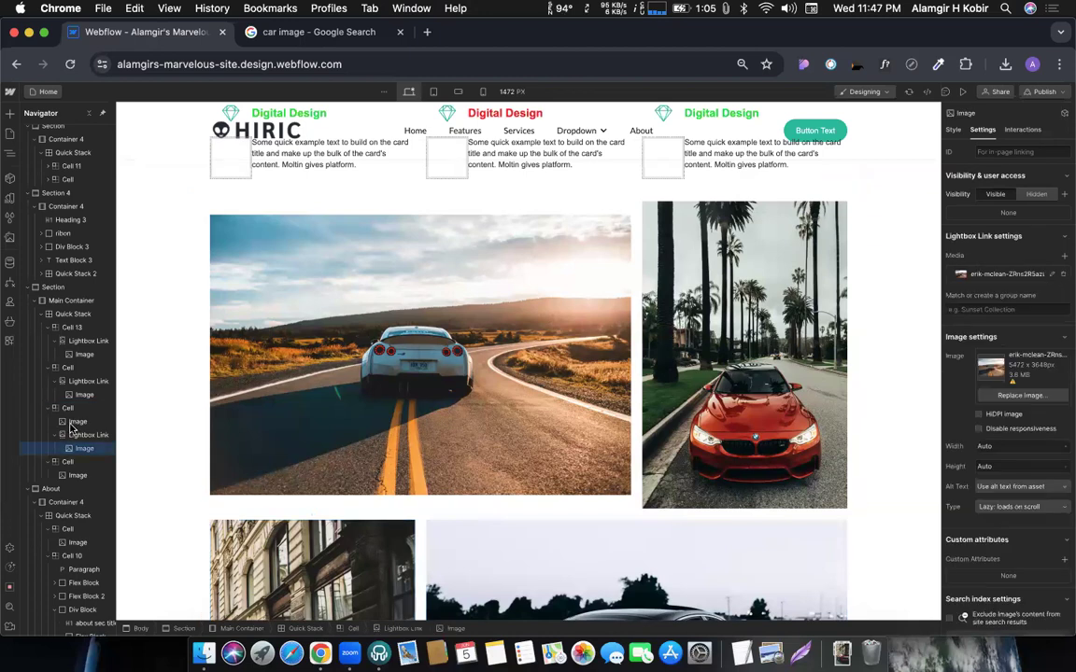
key(Delete)
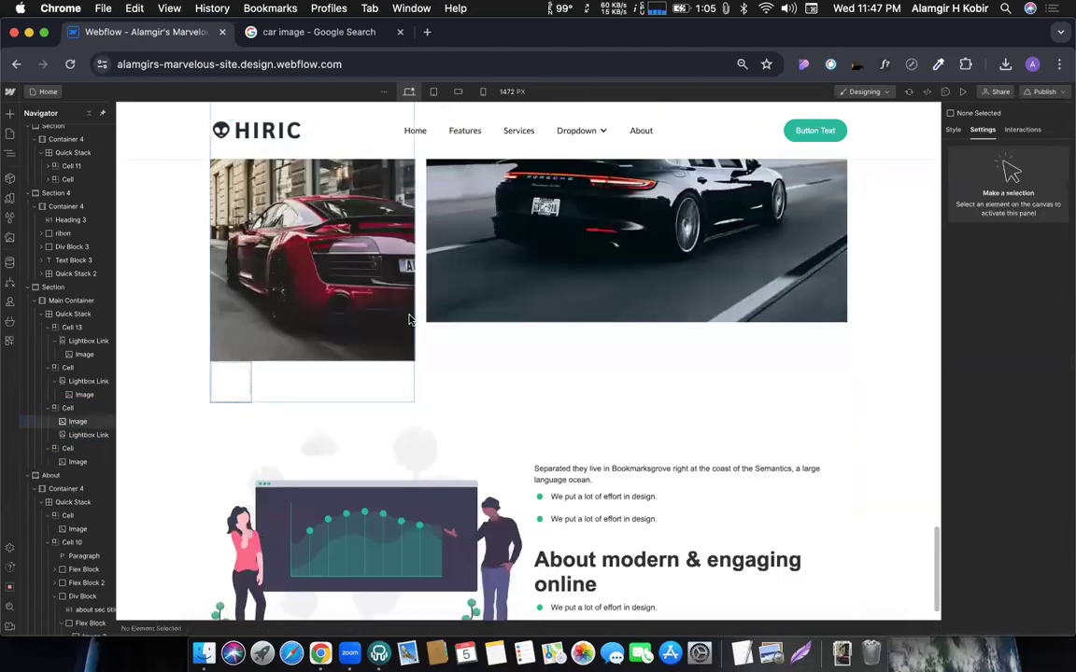
click(408, 319)
drag(81, 423, 67, 455)
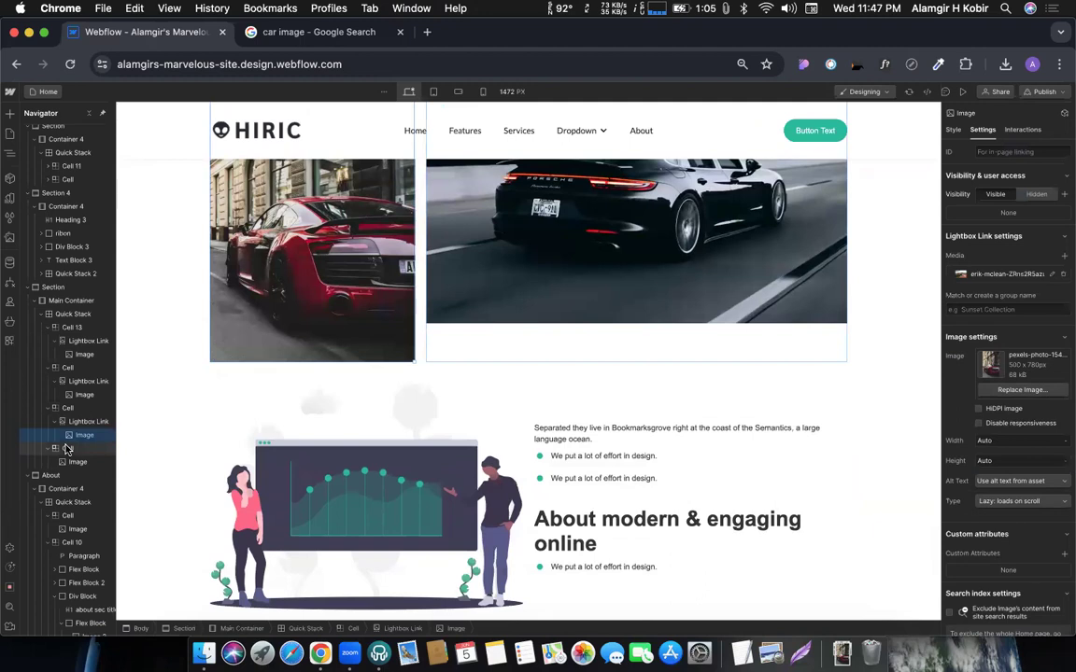
Step: Paste the Lightbox Link into the black Porsche's cell and swap its duplicate road image for the Porsche image
click(67, 449)
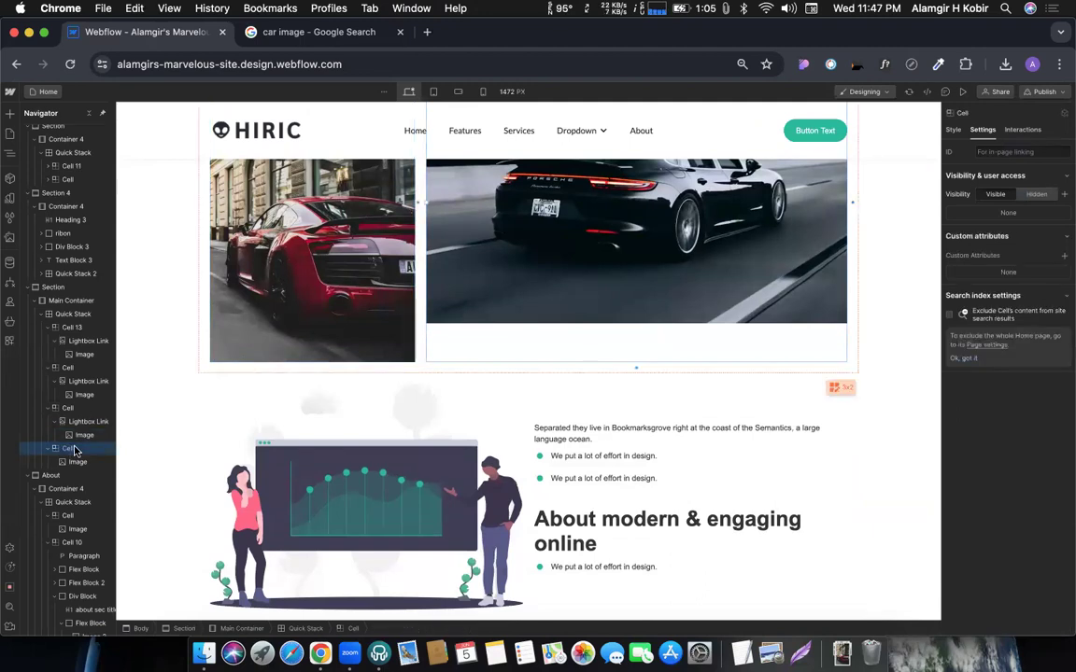
key(super+v)
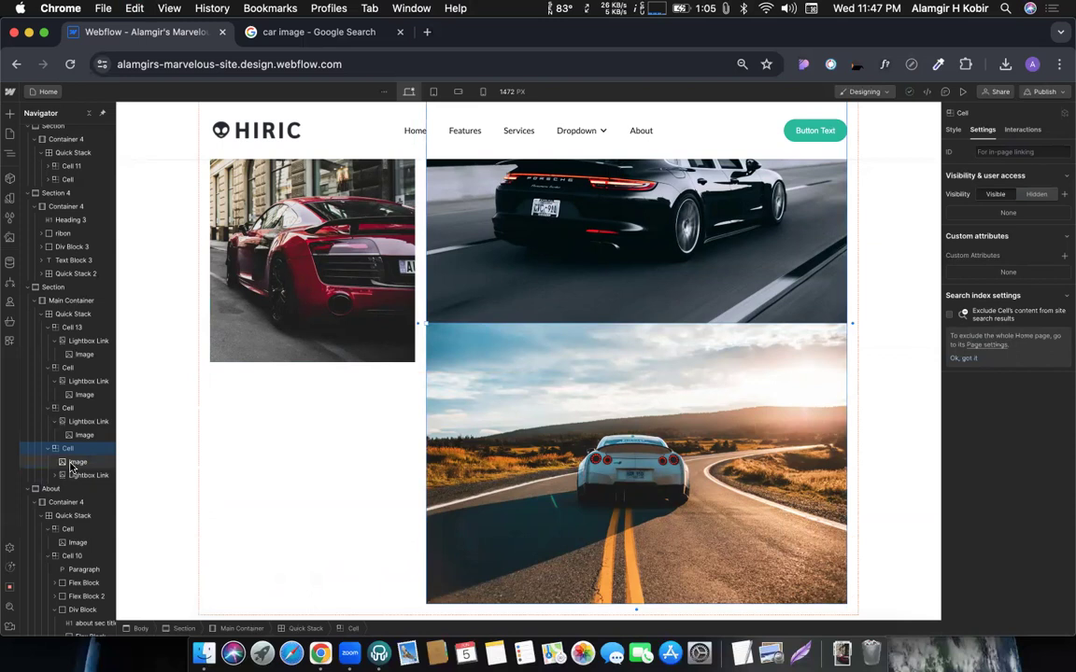
drag(76, 463, 78, 463)
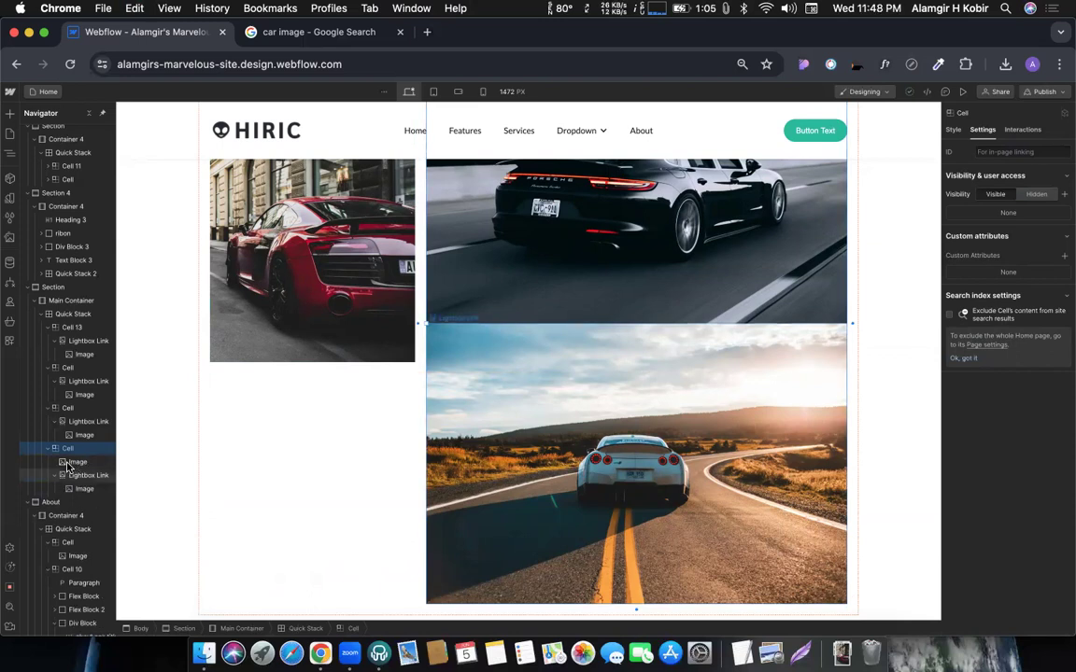
key(Down)
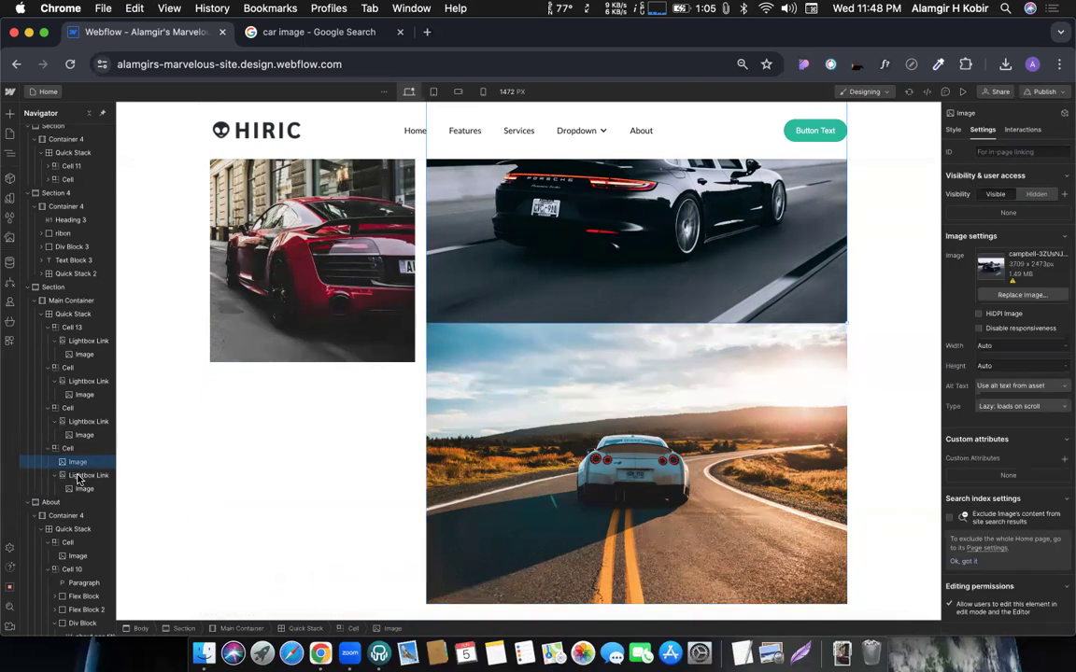
drag(78, 462, 491, 367)
click(80, 488)
Step: Replace the red BMW's lightbox media with the matching palm-street BMW photo from the assets
scroll(490, 367, down, 2)
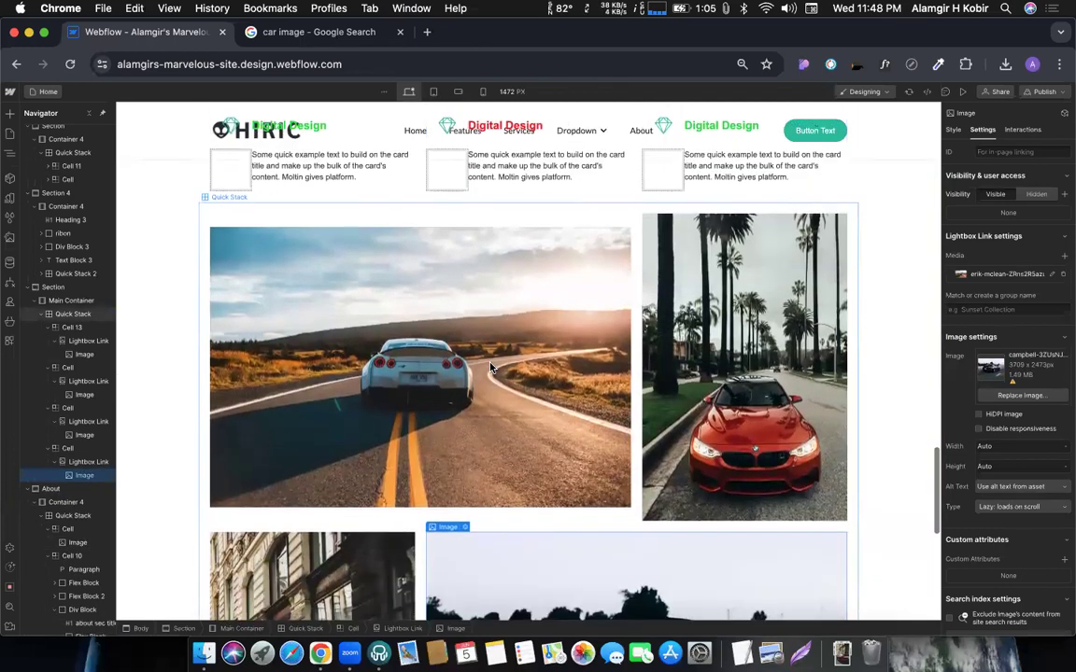
scroll(490, 363, down, 1)
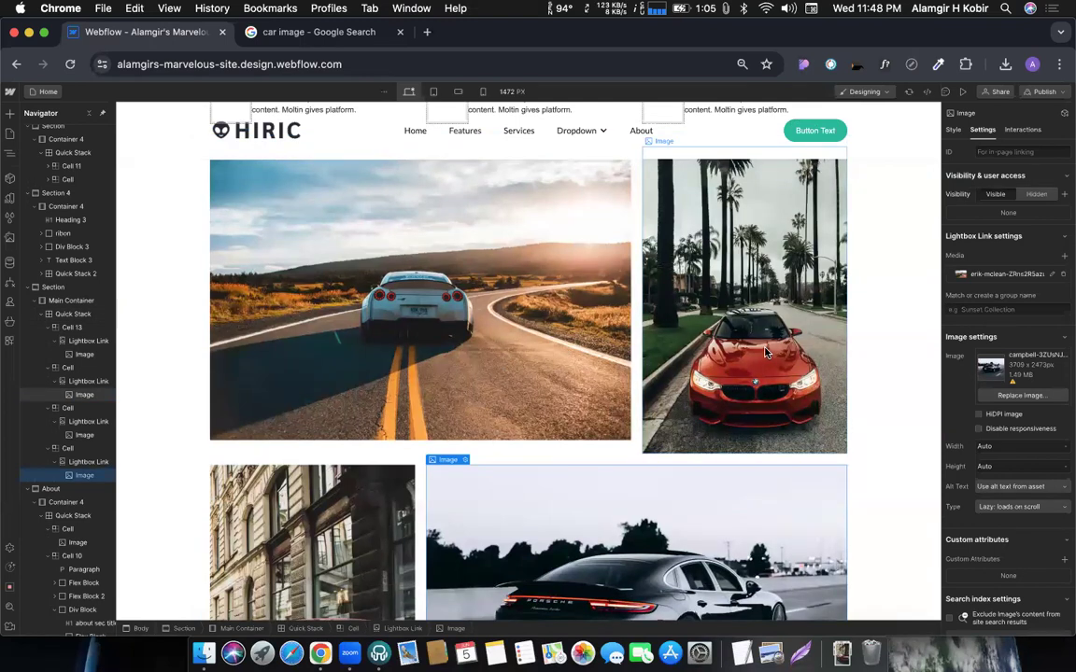
click(816, 315)
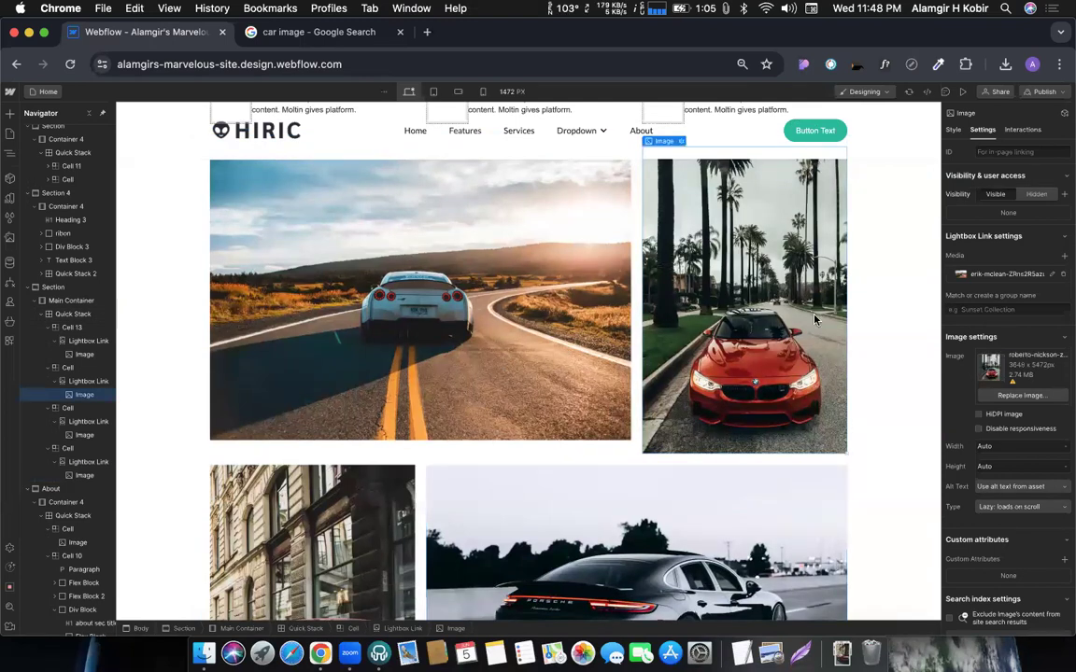
click(1062, 275)
click(1063, 257)
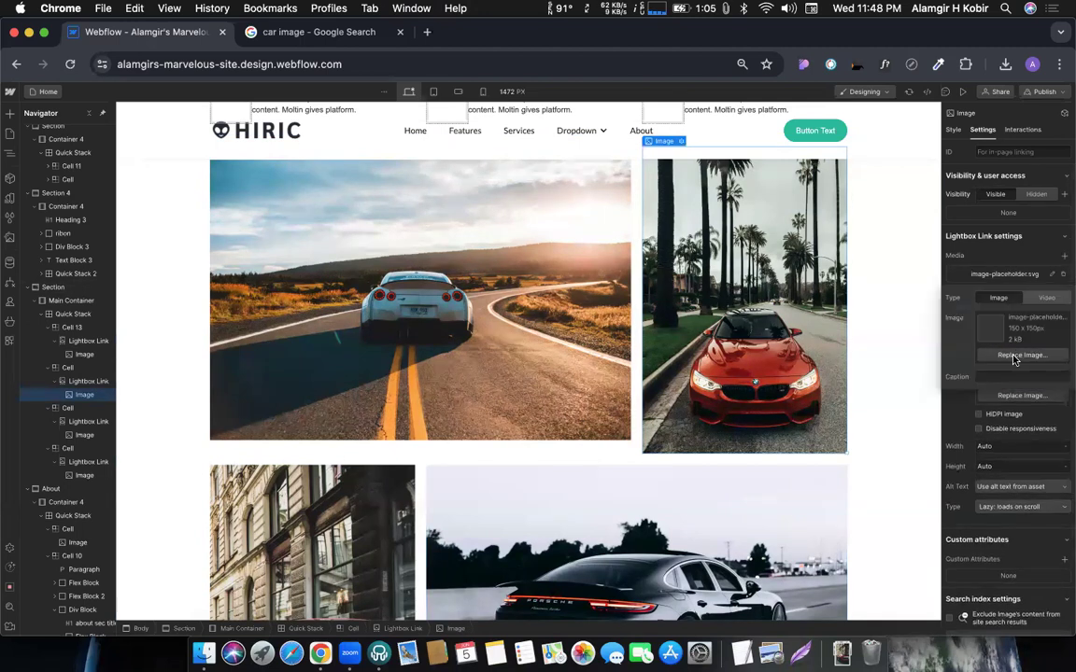
click(1014, 355)
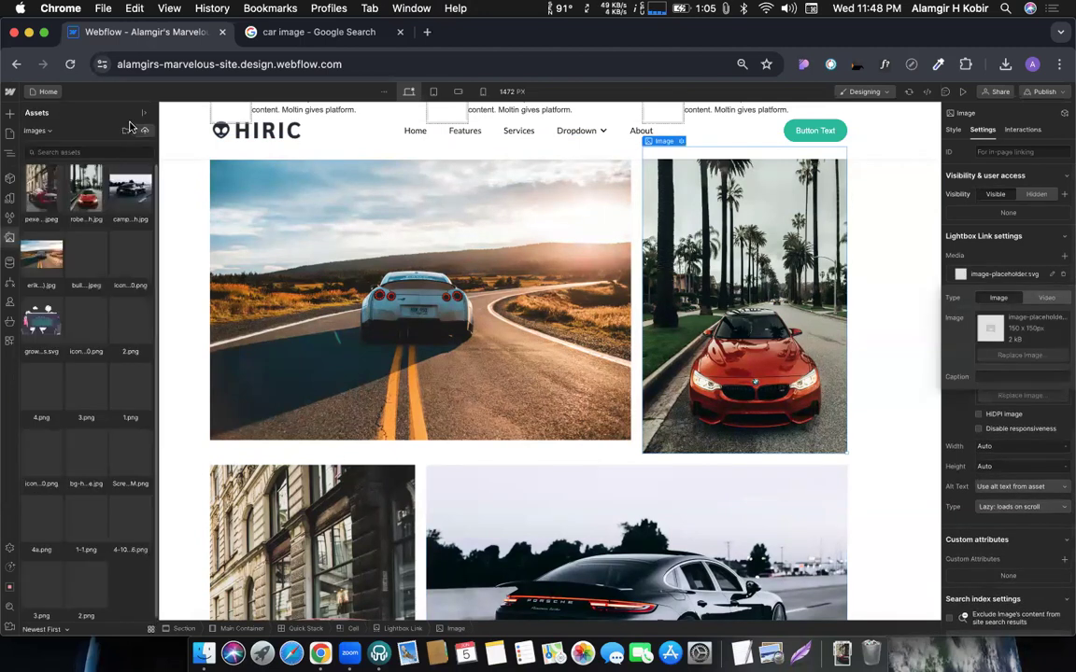
click(78, 200)
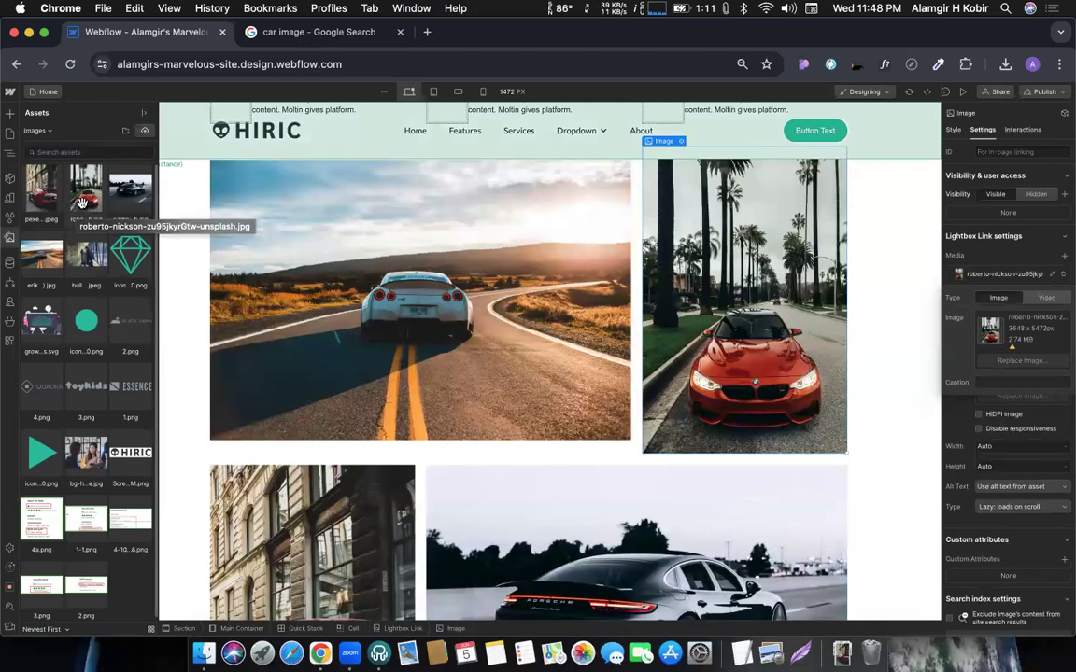
key(z)
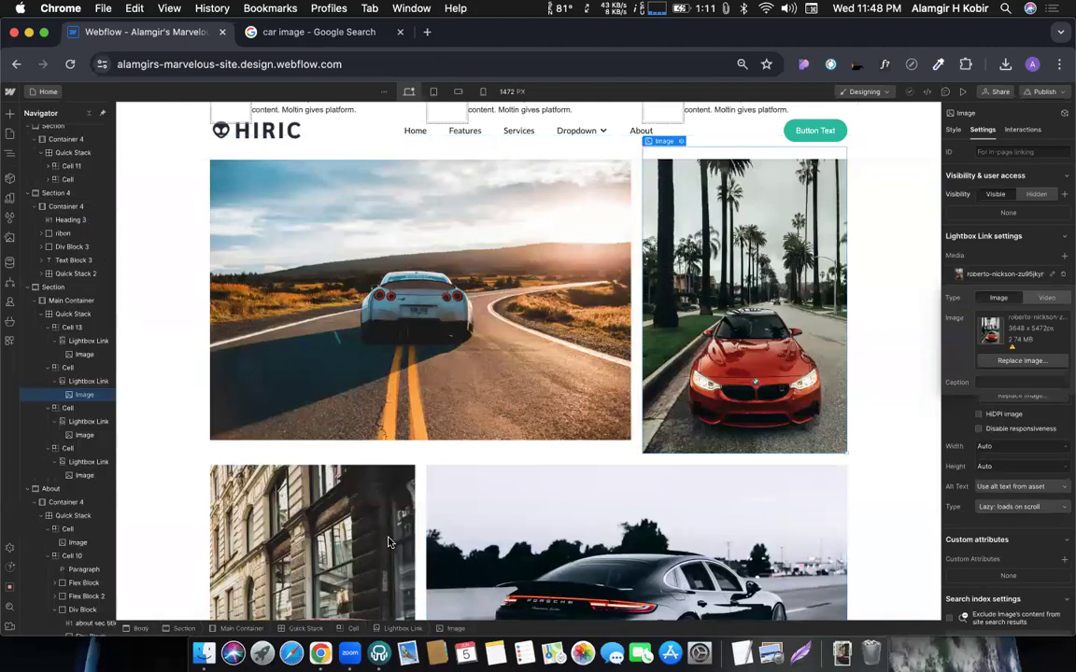
Step: Replace the lightbox media of the red car beside the stone building with its matching pexels photo from the assets
click(389, 541)
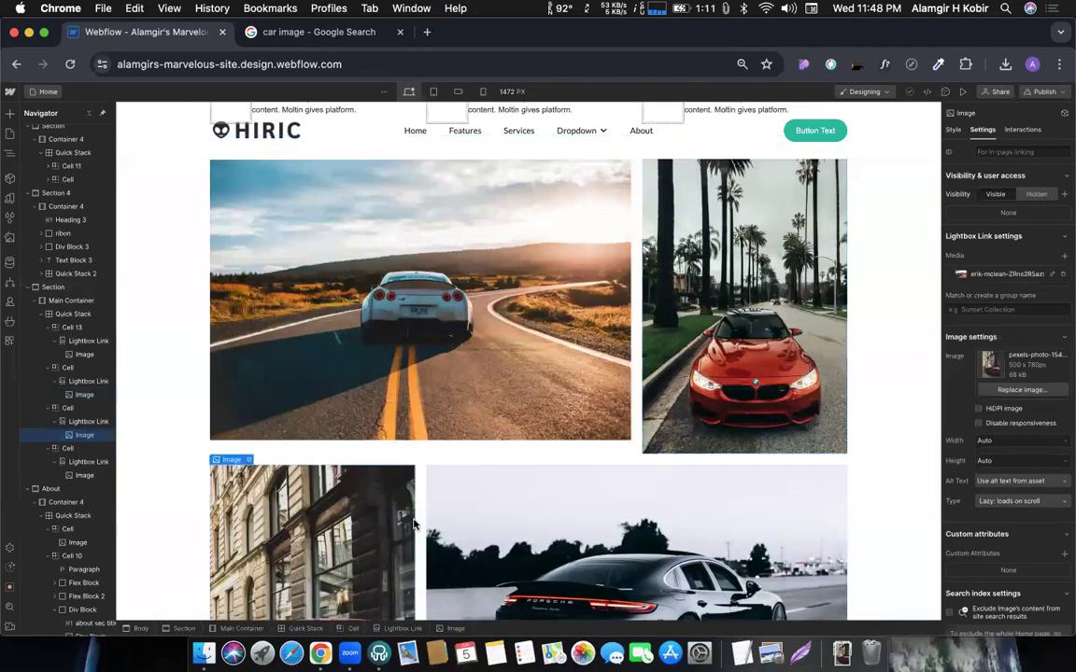
click(1065, 257)
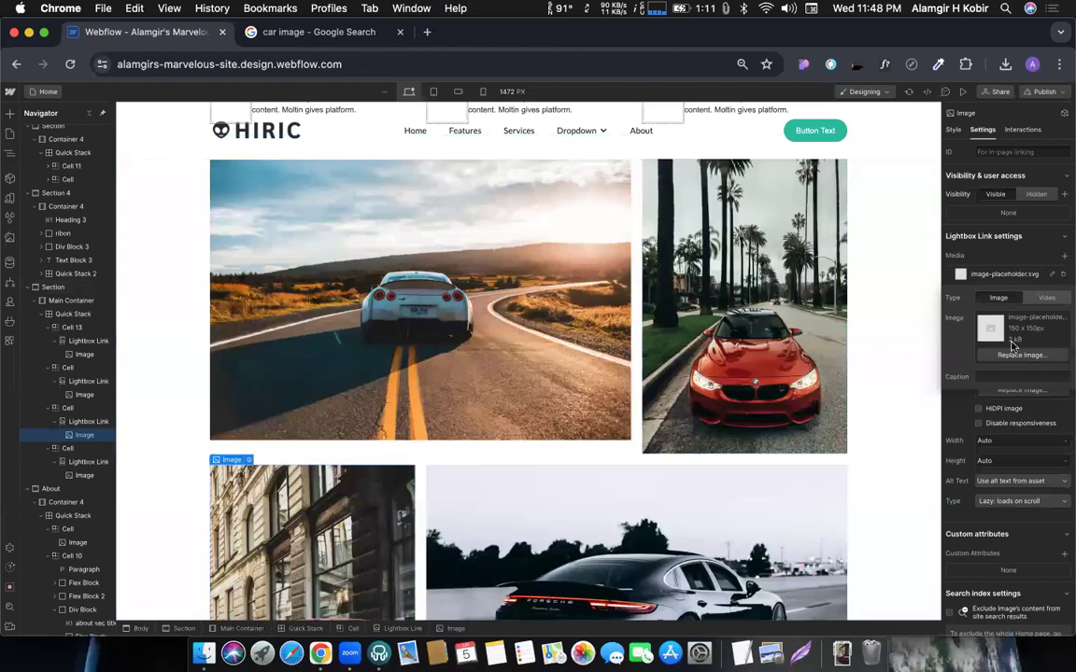
click(1015, 358)
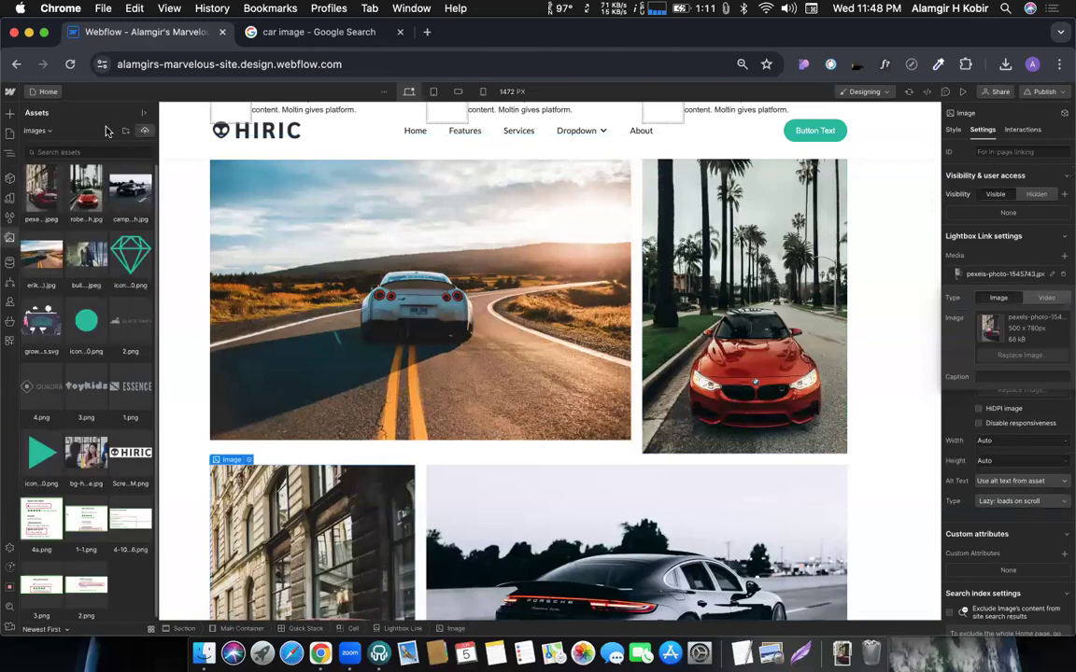
click(38, 191)
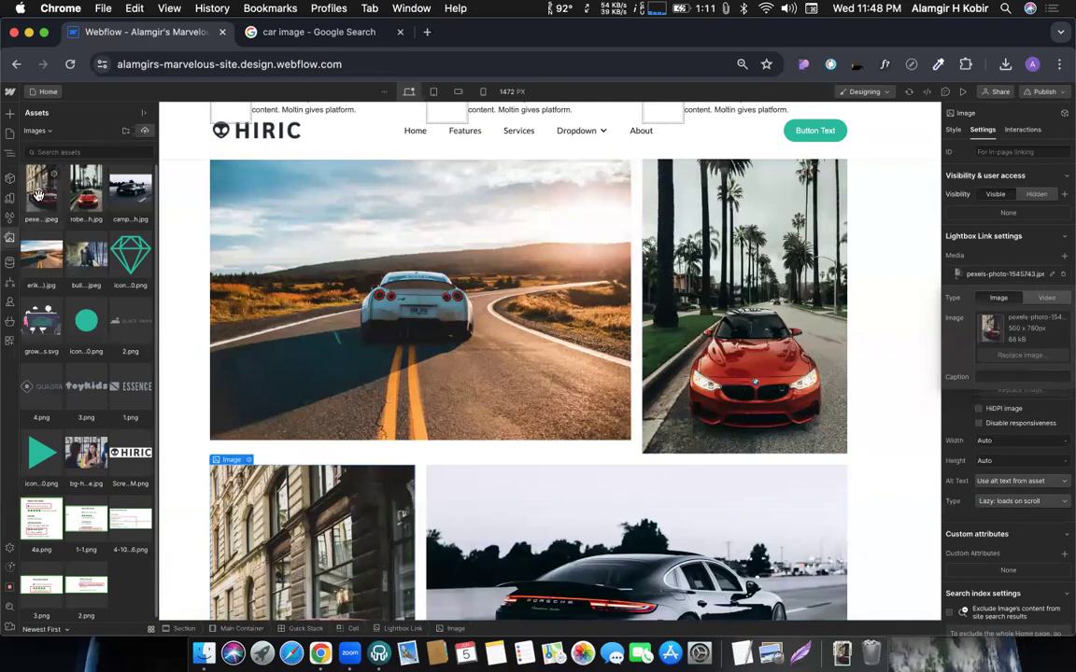
Step: Replace the black Porsche's lightbox media with the matching campbell photo from the assets
click(623, 444)
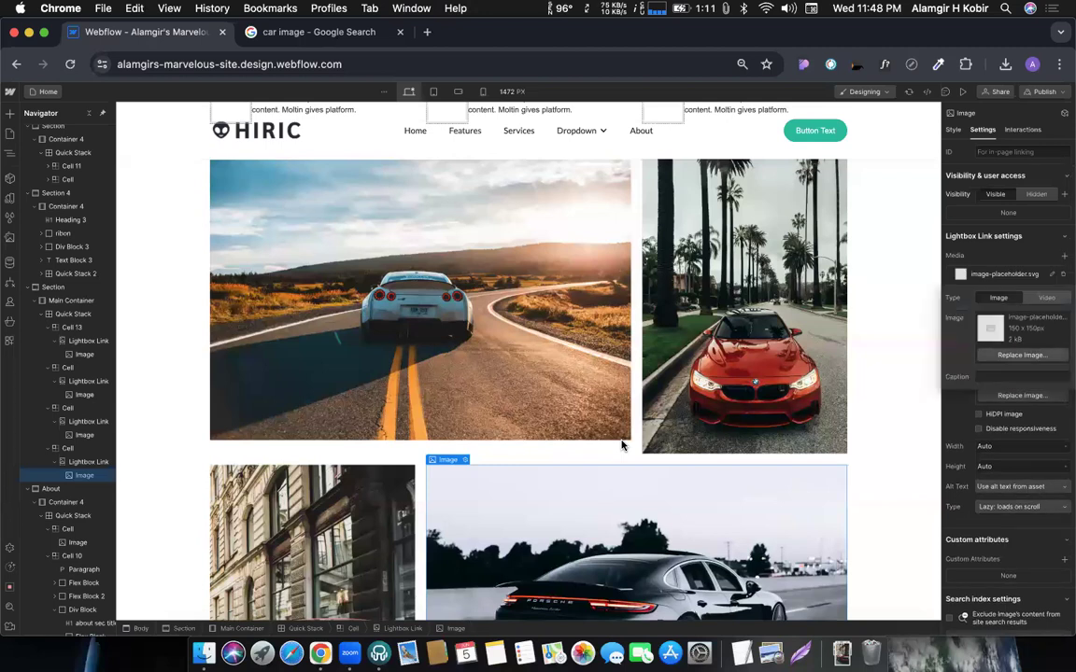
key(j)
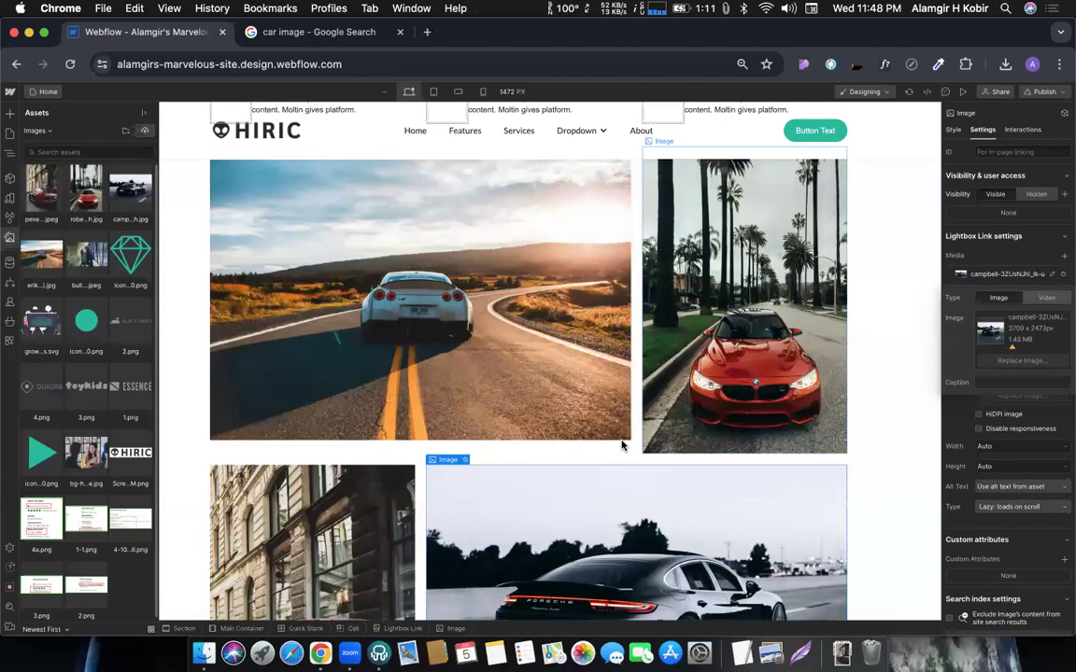
key(z)
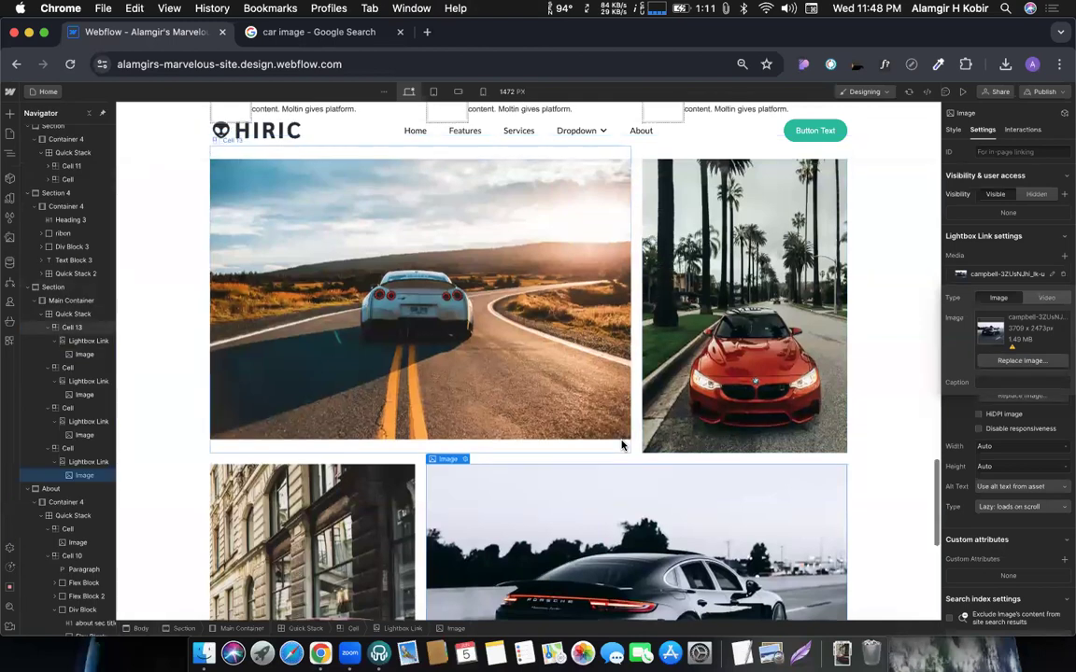
Step: Preview the page, open the road car image in its lightbox to check it, and return to the designer
scroll(622, 445, down, 2)
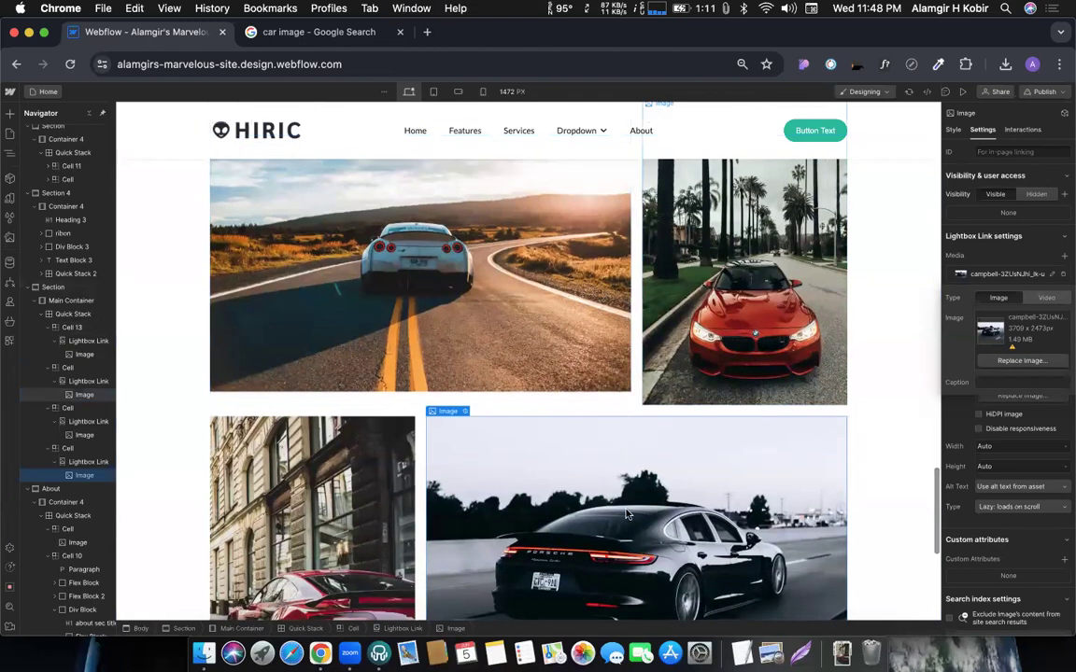
click(962, 93)
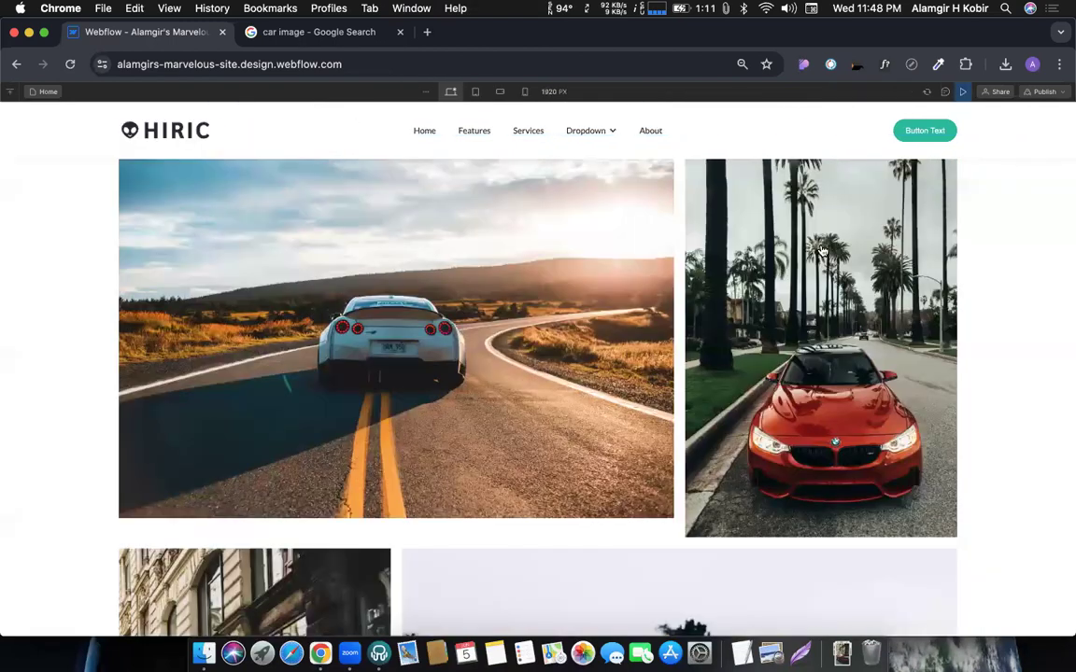
click(643, 445)
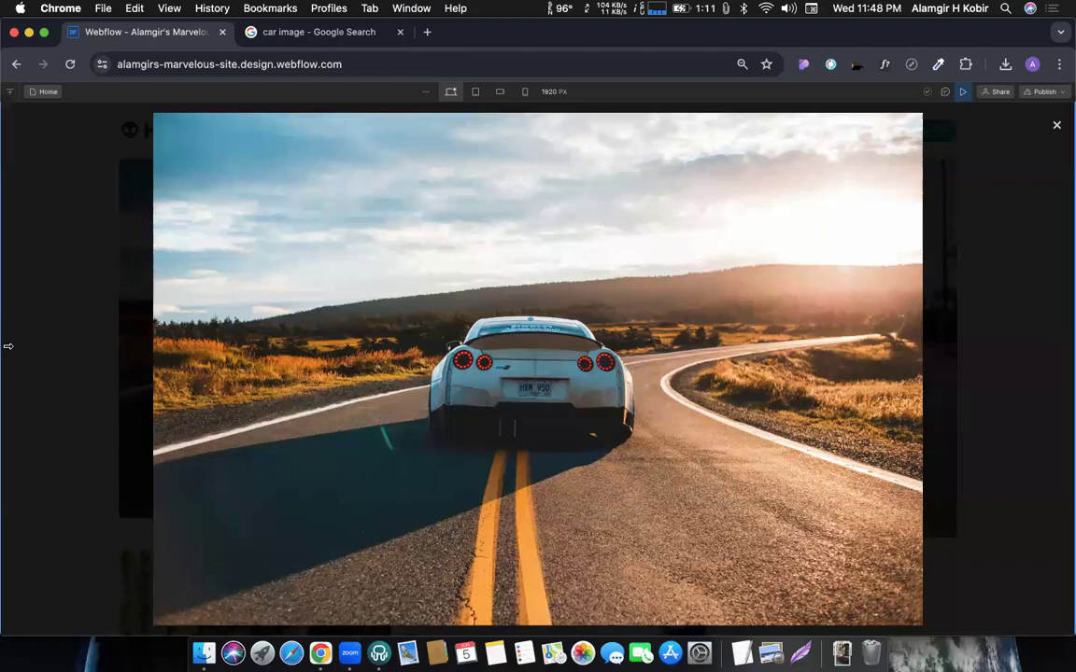
click(746, 392)
scroll(992, 108, down, 2)
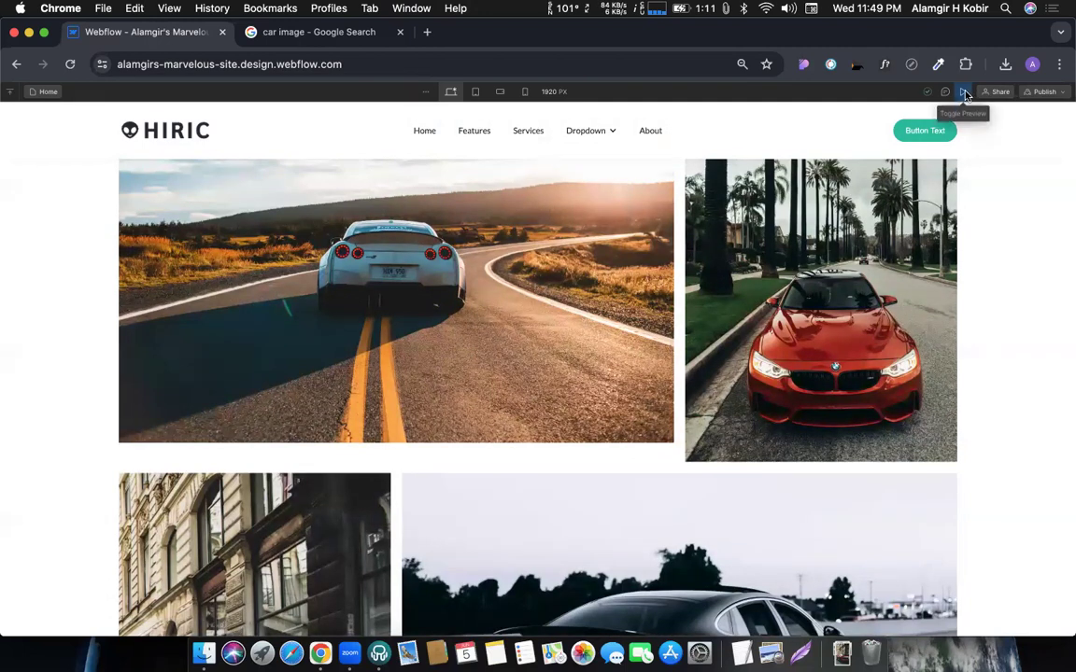
click(964, 93)
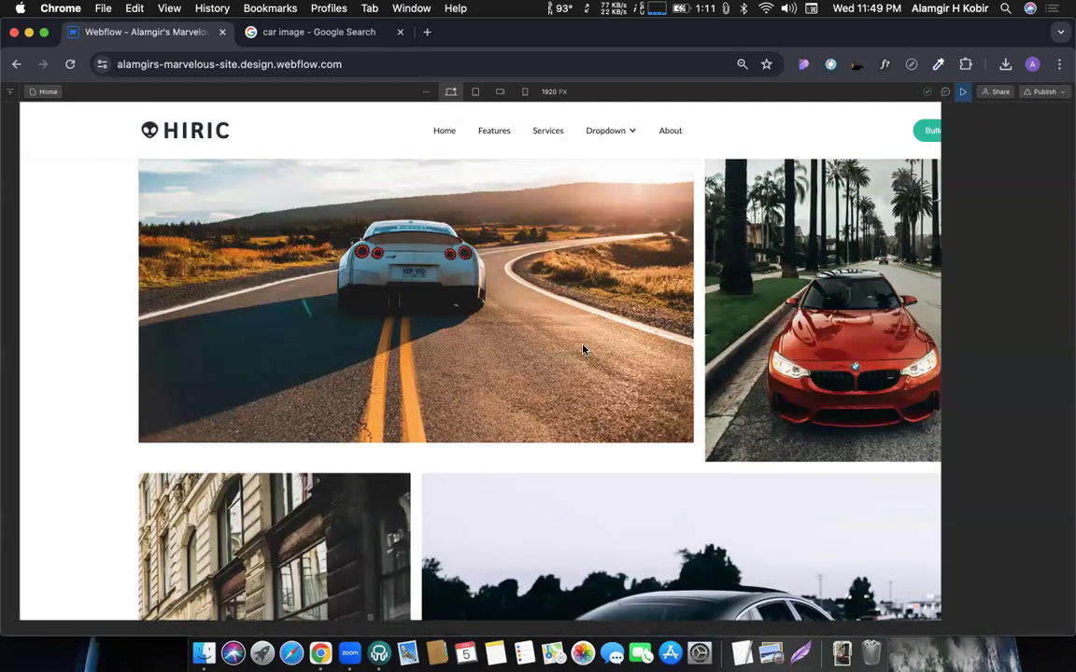
key(Escape)
Step: Give the road car image's Lightbox Link the group name "my lightbox" and copy that name
click(519, 307)
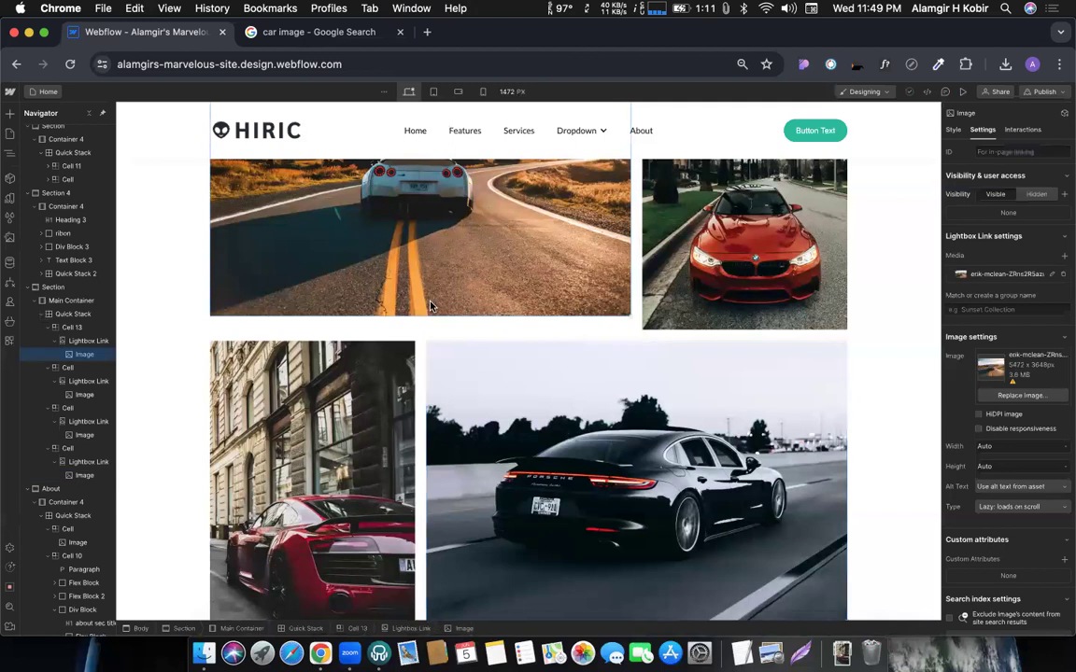
scroll(421, 281, up, 3)
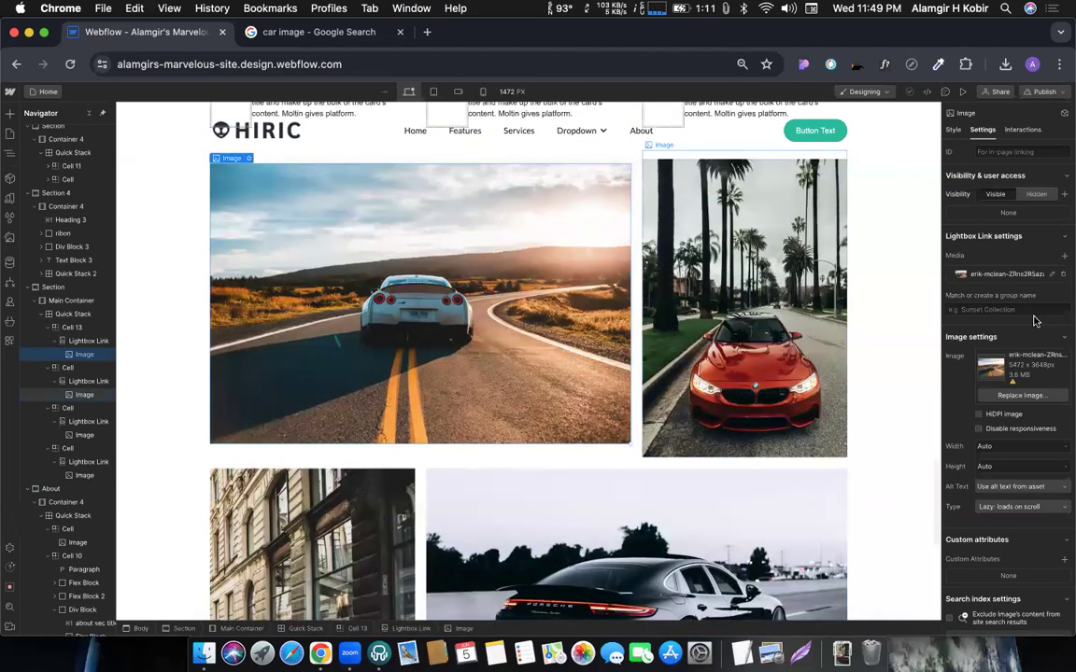
click(972, 310)
text(m)
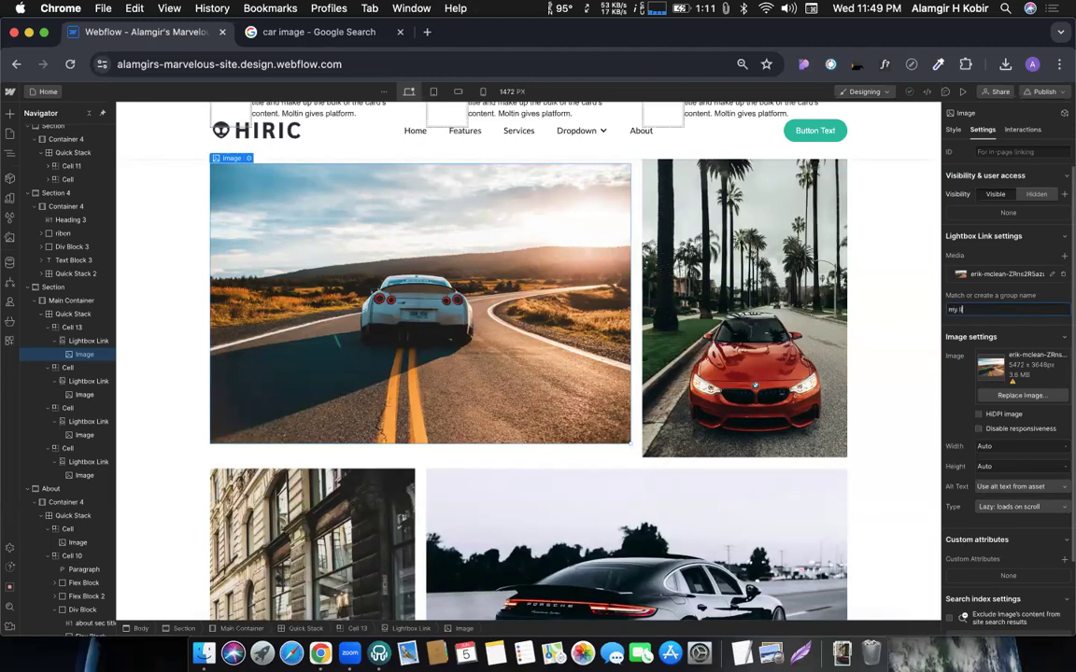
text(y lightbox)
triple_click(1035, 314)
key(super+c)
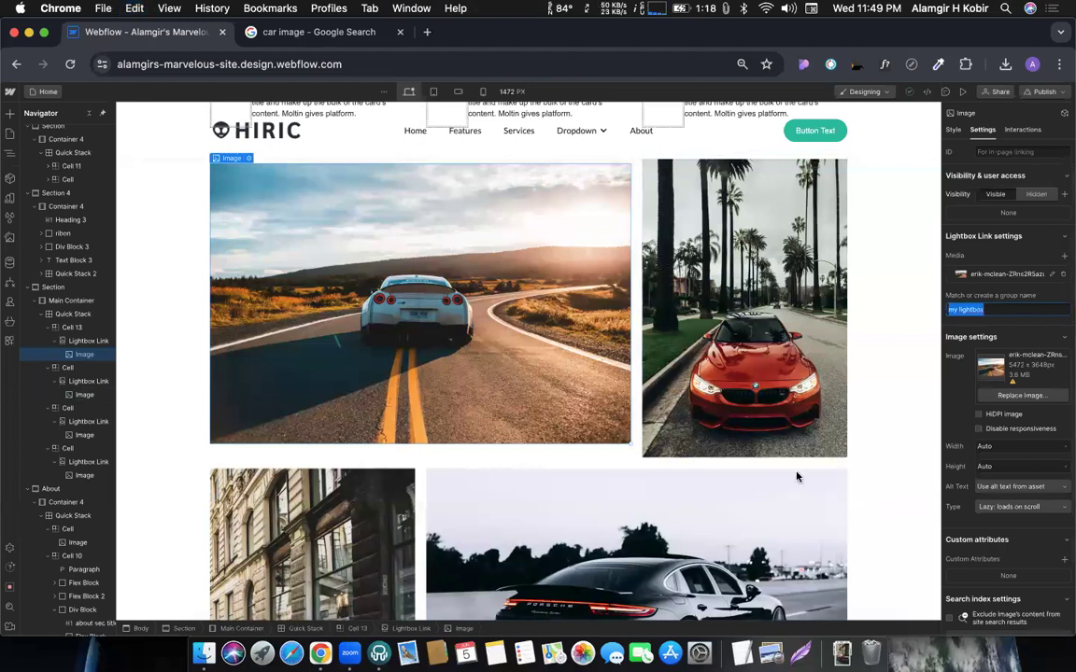
Step: Assign the copied group name "my lightbox" to the Lightbox Links of the red BMW, the red car and the black Porsche
click(754, 326)
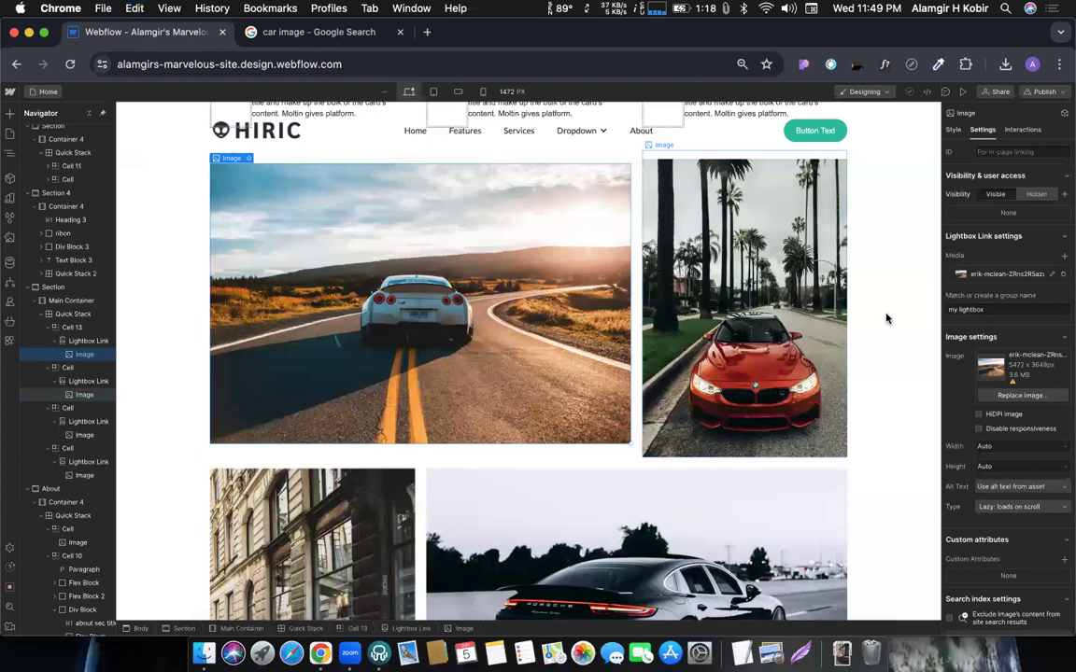
key(super+v)
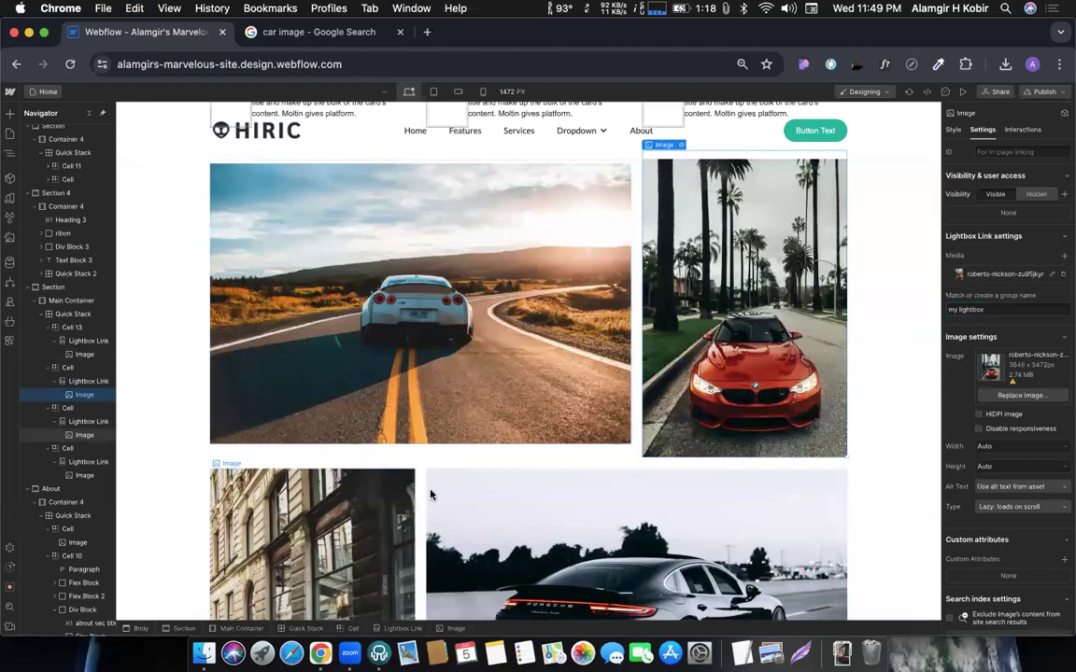
click(406, 505)
click(984, 308)
key(super+v)
click(738, 509)
click(979, 309)
key(super+v)
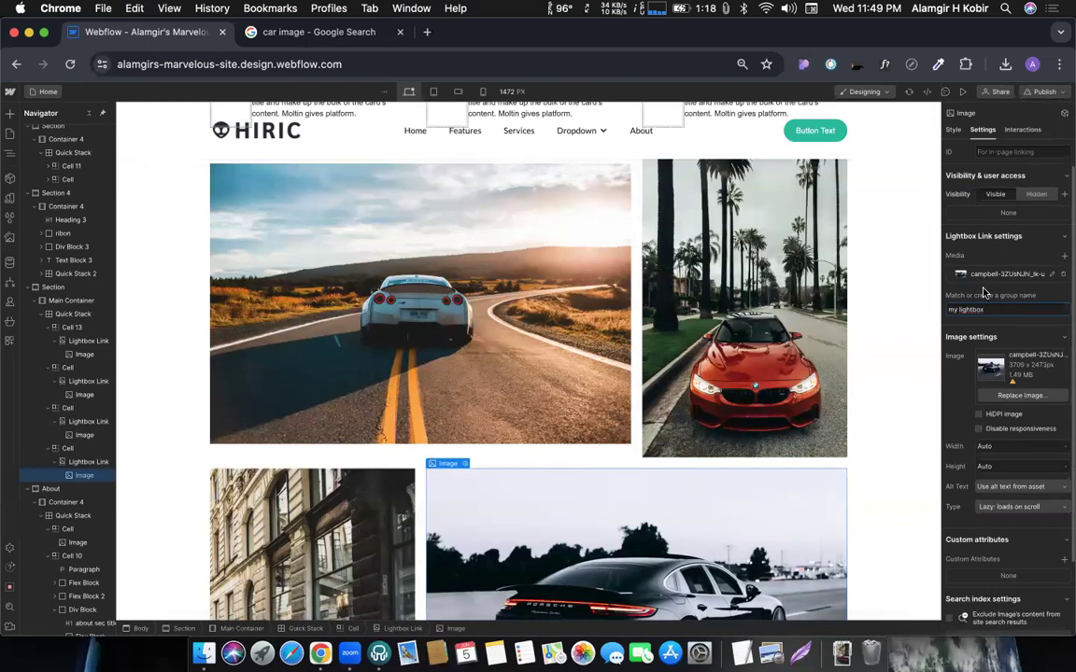
Step: Publish the site to the selected staging domain
click(1054, 94)
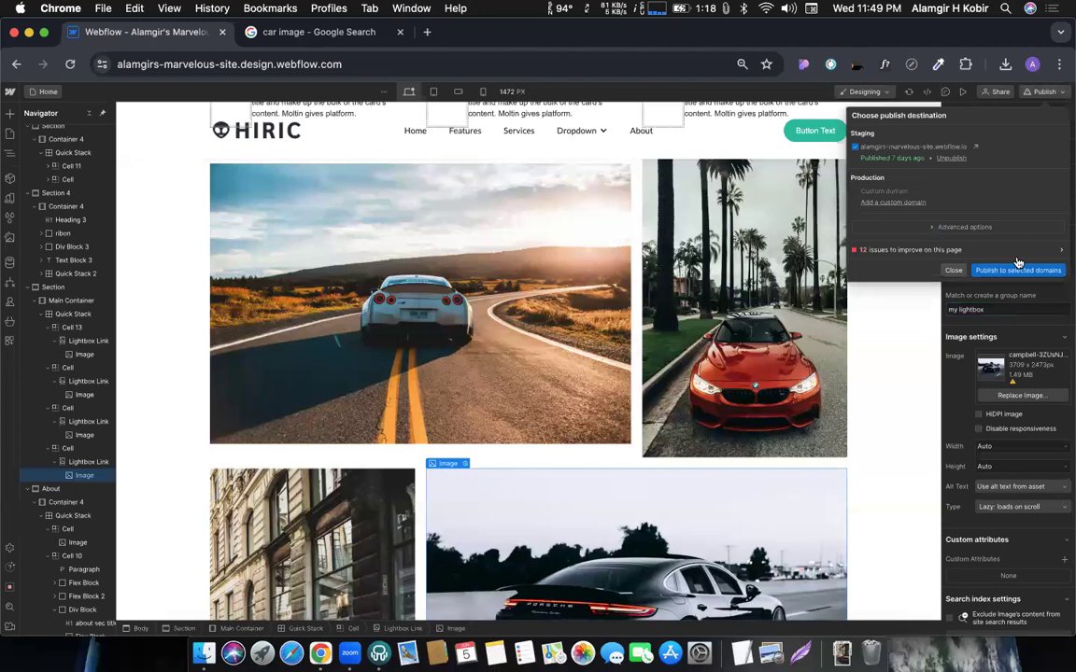
click(1016, 252)
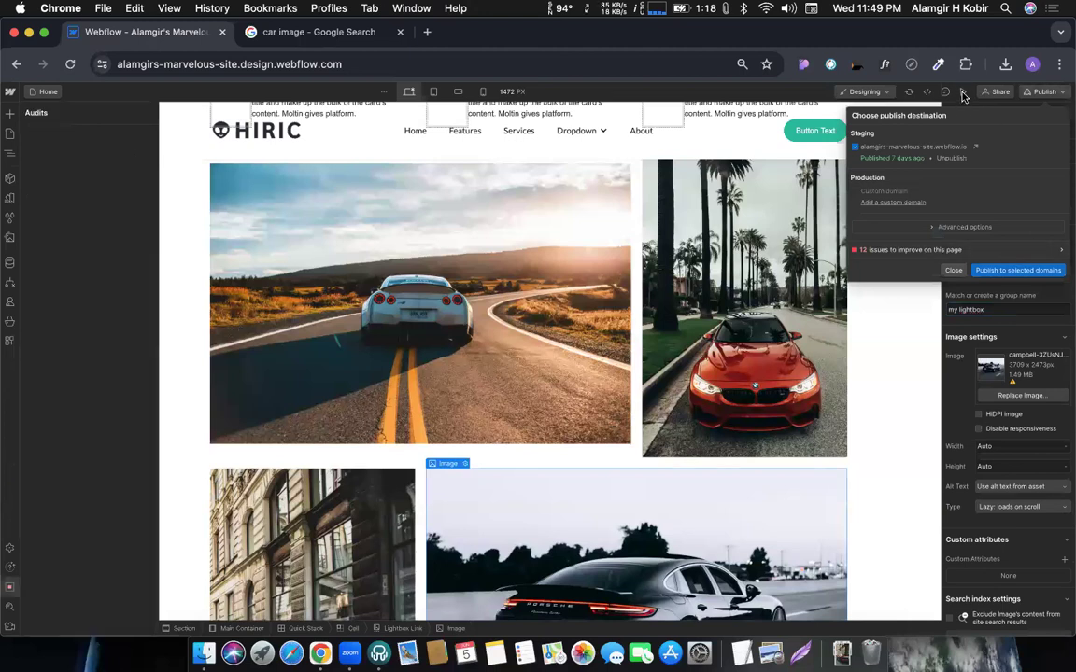
click(964, 94)
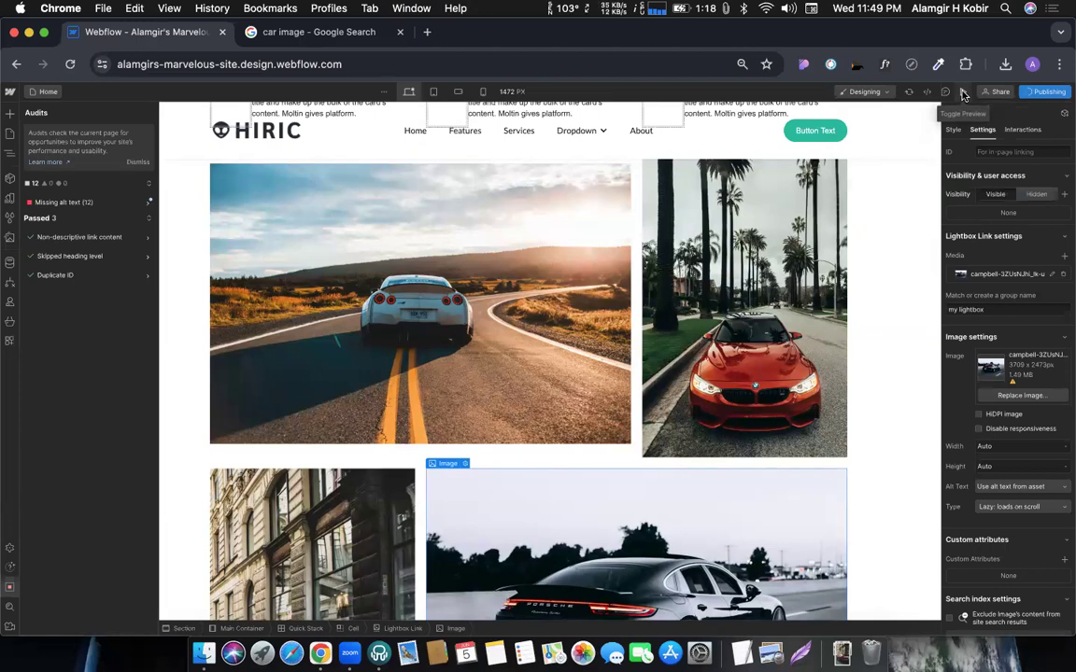
Step: Preview the page, open the road car image's lightbox and browse through all photos in the group
click(964, 94)
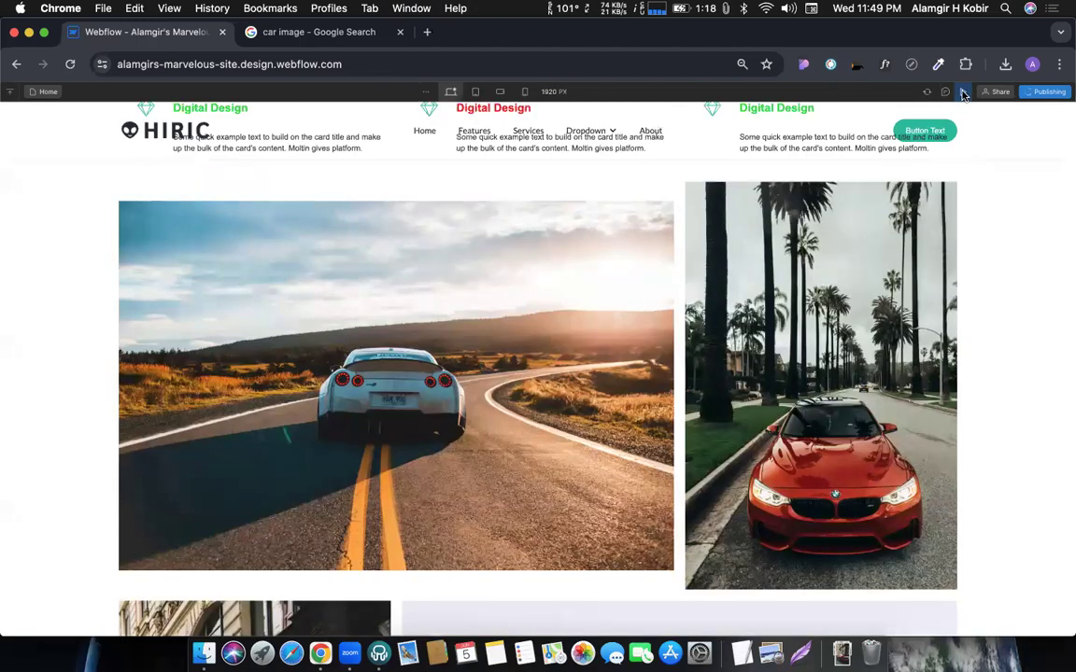
click(479, 401)
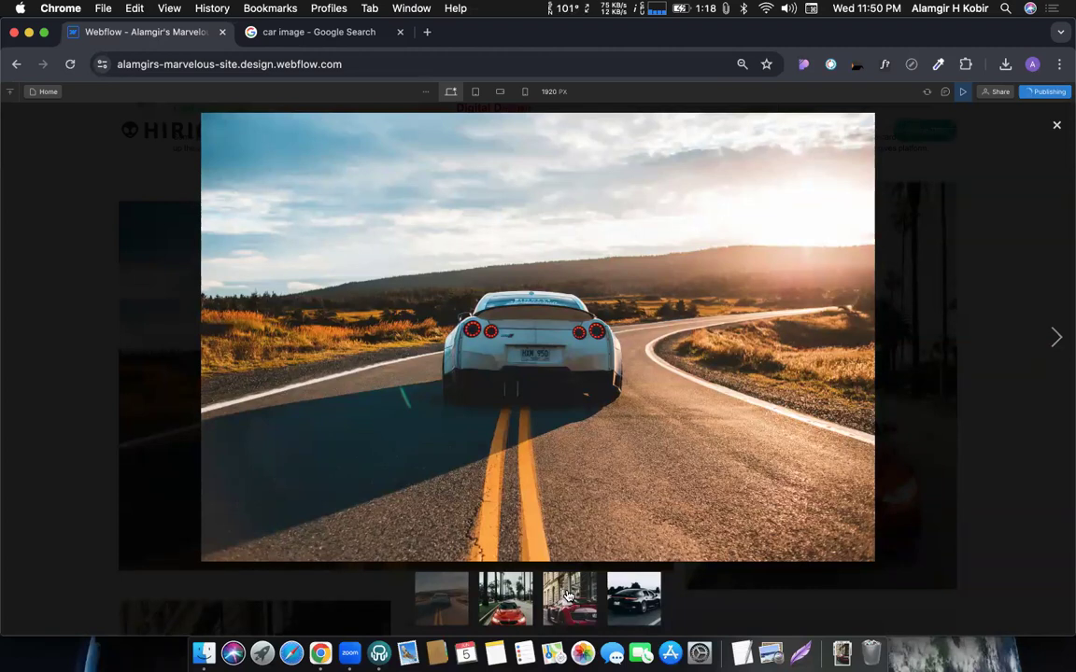
key(Right)
key(Right)
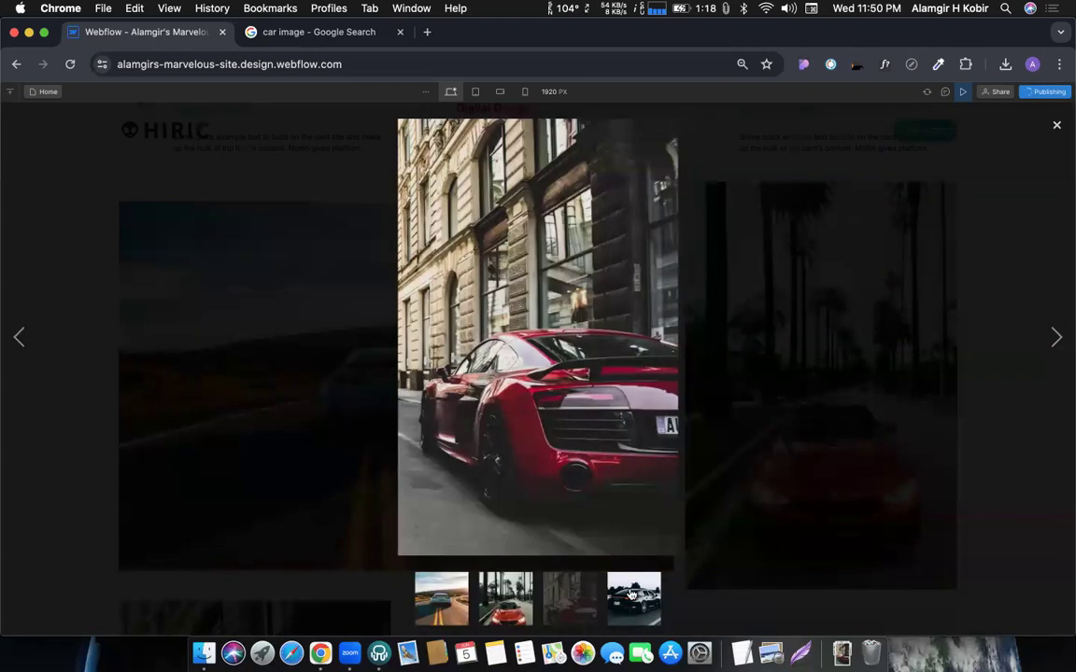
key(Right)
key(Right)
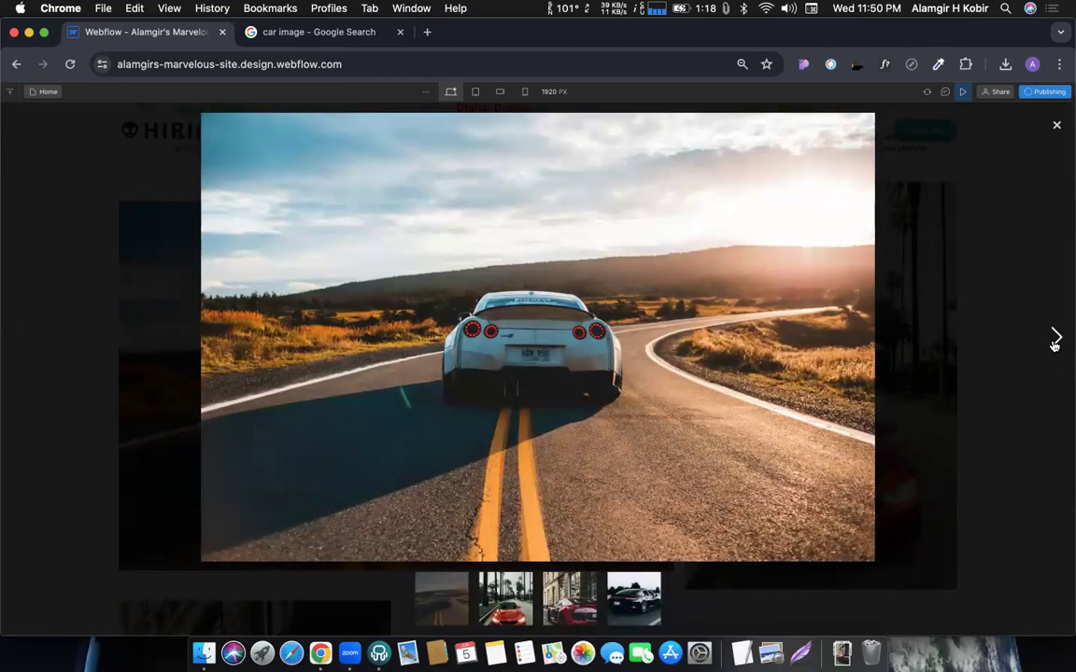
double_click(1053, 343)
click(699, 433)
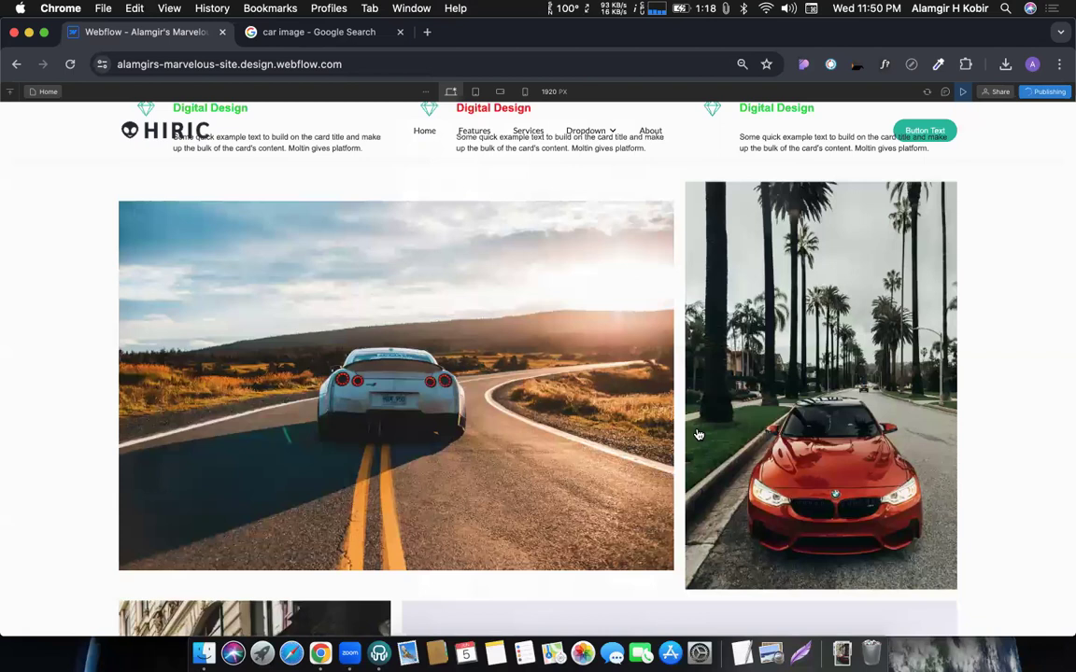
Step: Look over the gallery in the preview, open the red BMW's lightbox to check its thumbnails, and close it
scroll(699, 434, down, 10)
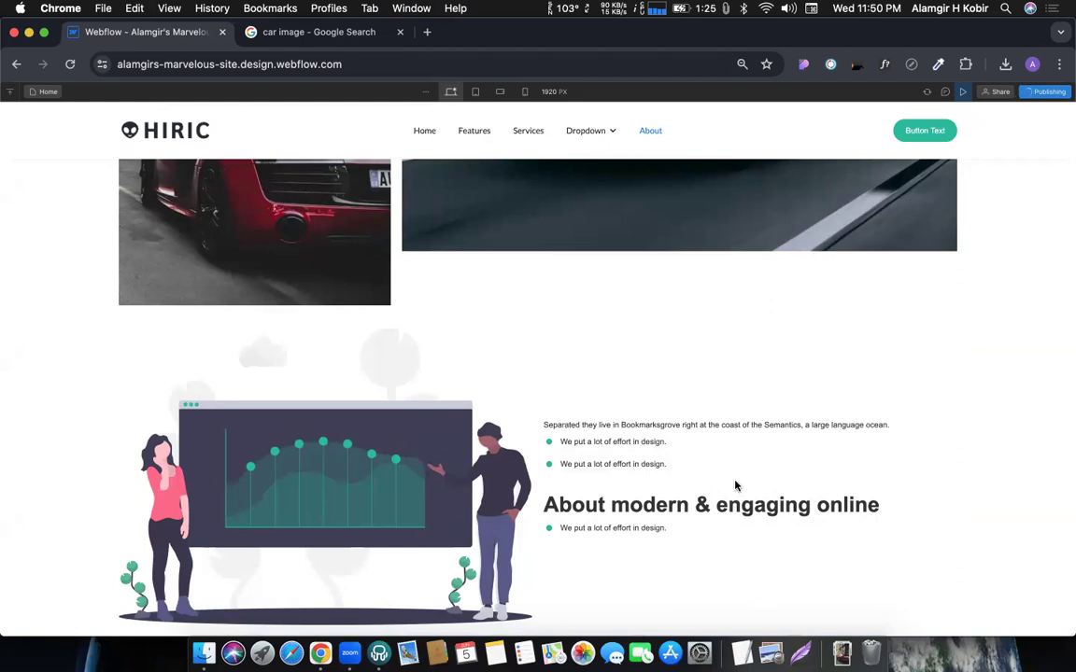
scroll(776, 372, up, 5)
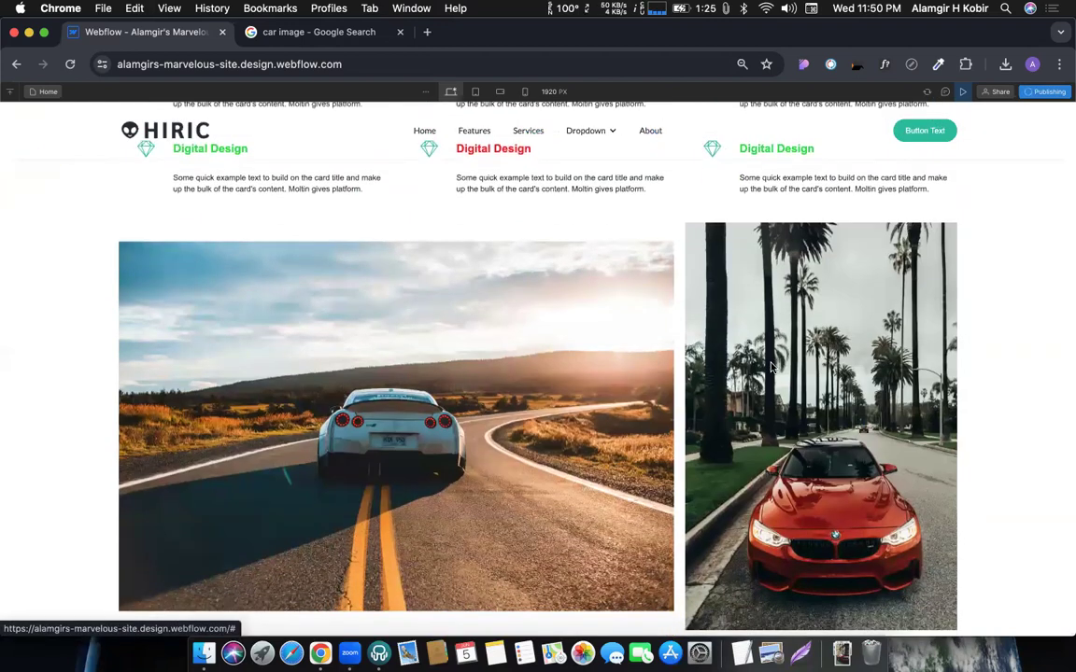
click(788, 322)
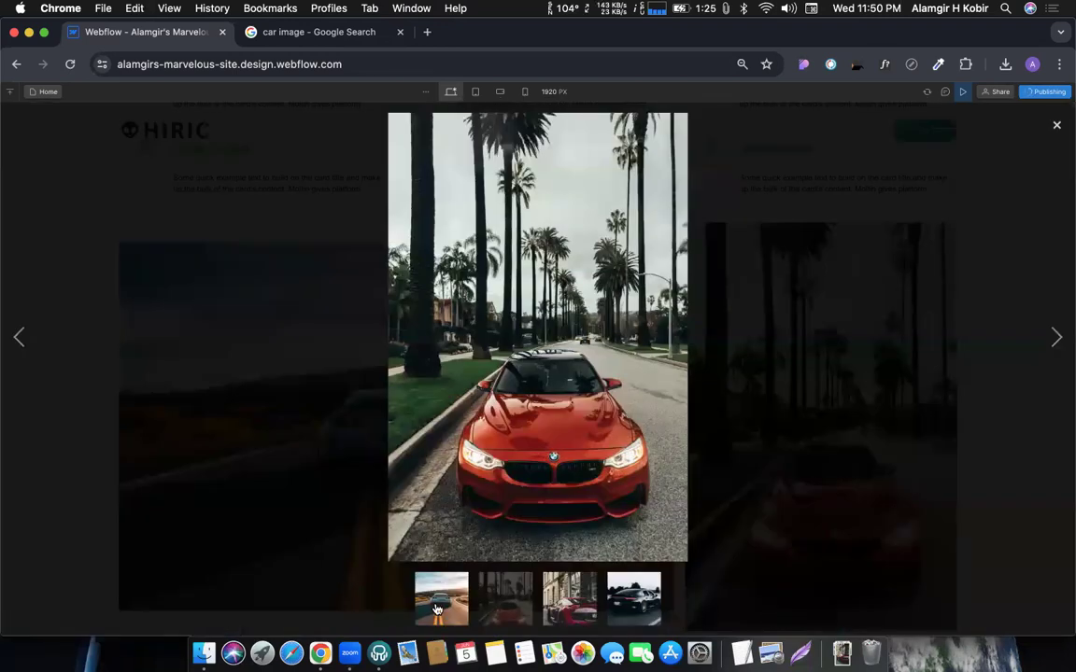
click(1056, 127)
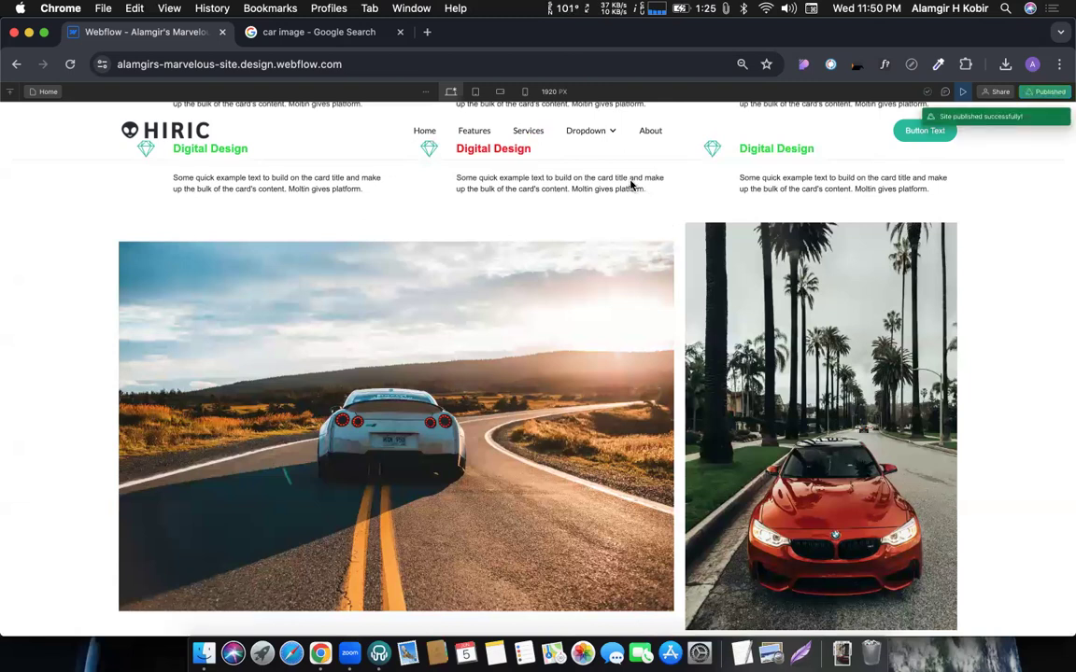
Step: Review the previewed page above the gallery, from the services cards up to the image sliders
scroll(651, 375, up, 4)
scroll(714, 392, up, 7)
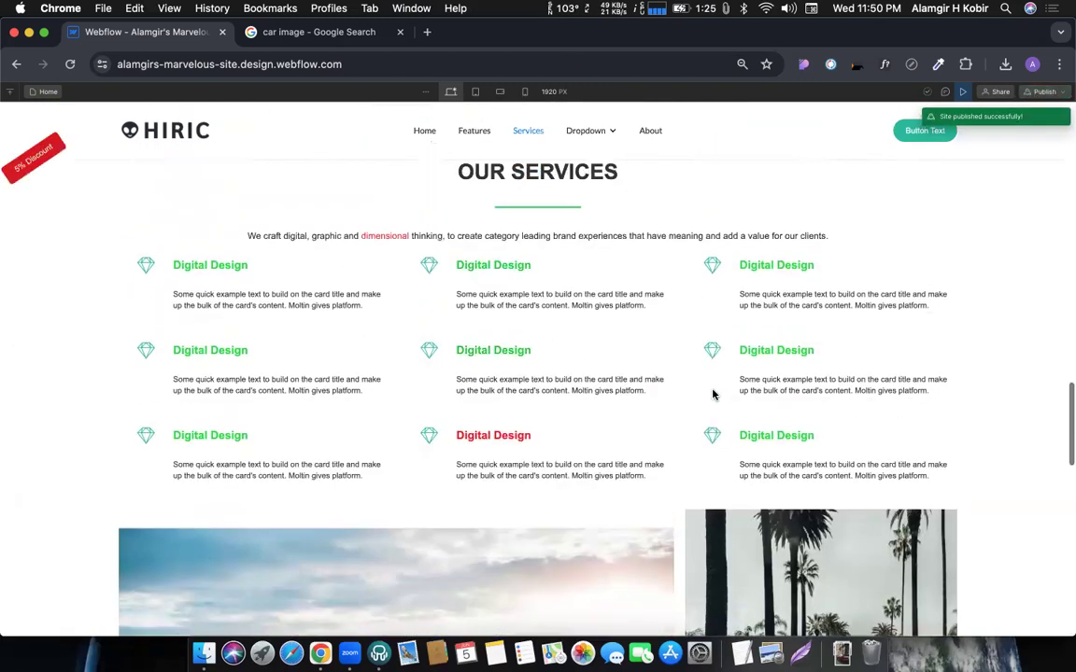
scroll(713, 394, up, 4)
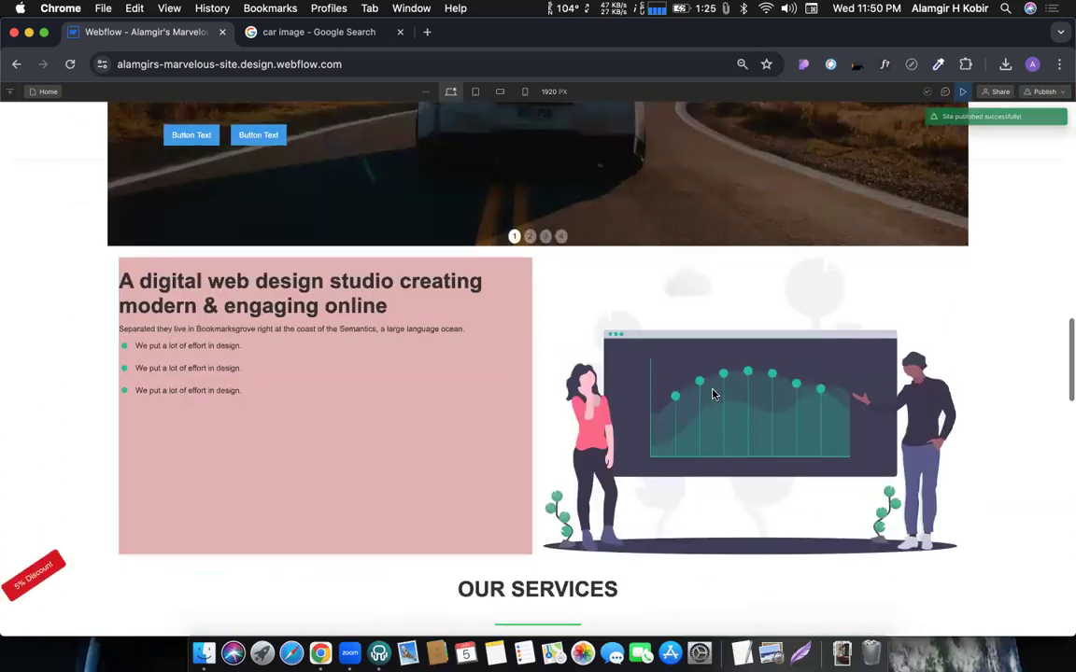
scroll(713, 394, up, 1)
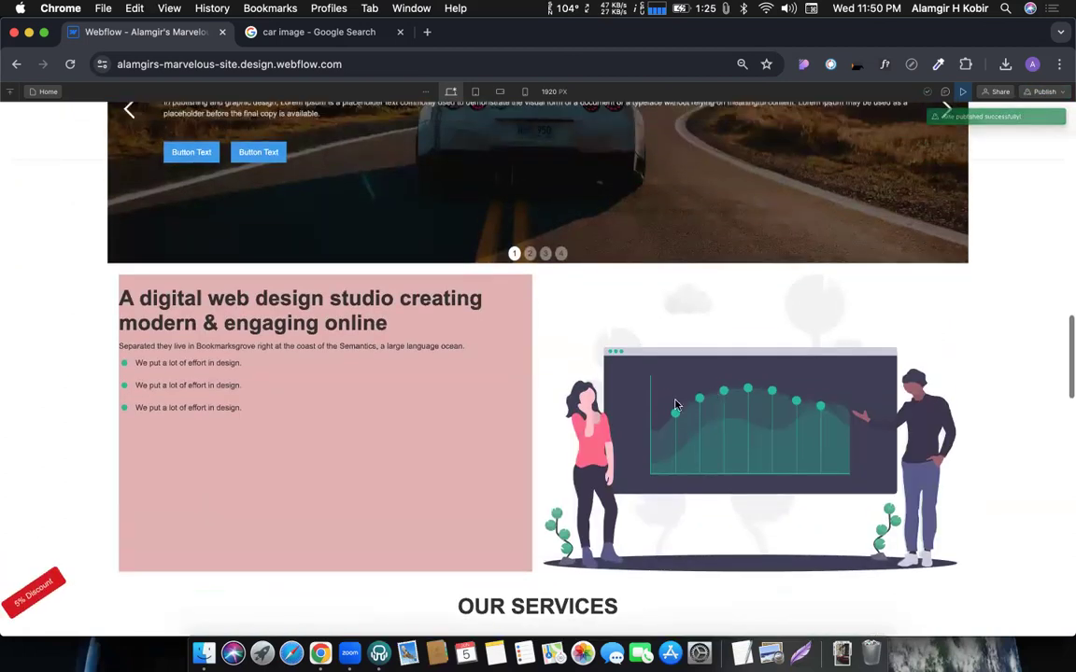
scroll(677, 405, up, 8)
scroll(596, 433, down, 1)
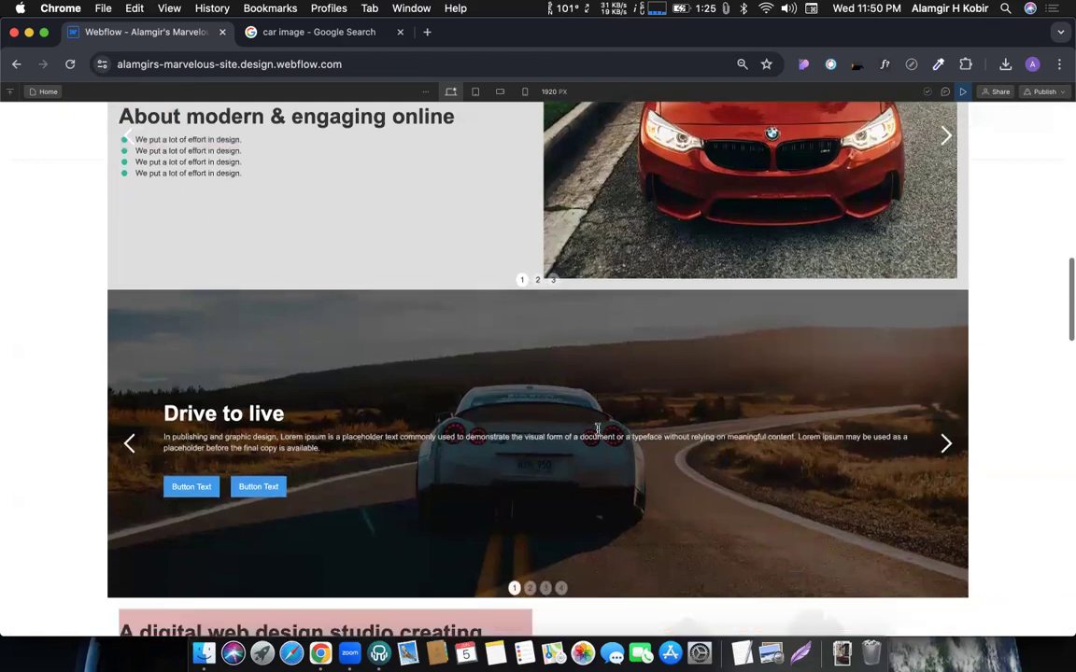
Step: Review the car gallery in the preview, from the image sliders above it down to the About section below
scroll(599, 415, down, 6)
scroll(600, 398, down, 10)
scroll(601, 398, down, 5)
scroll(653, 374, up, 3)
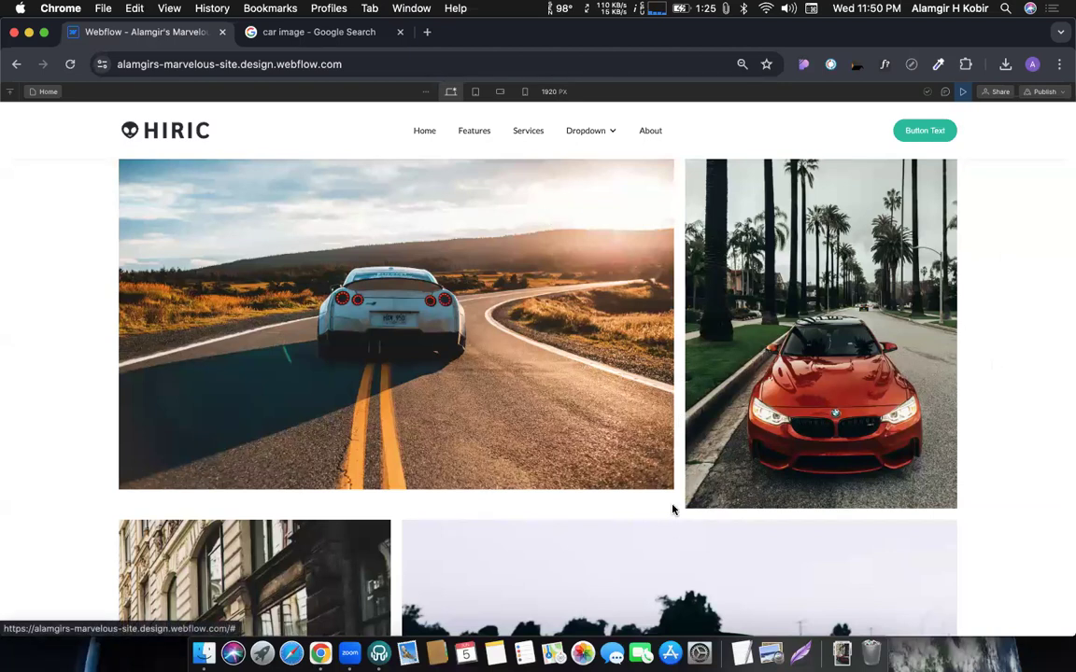
scroll(668, 504, down, 1)
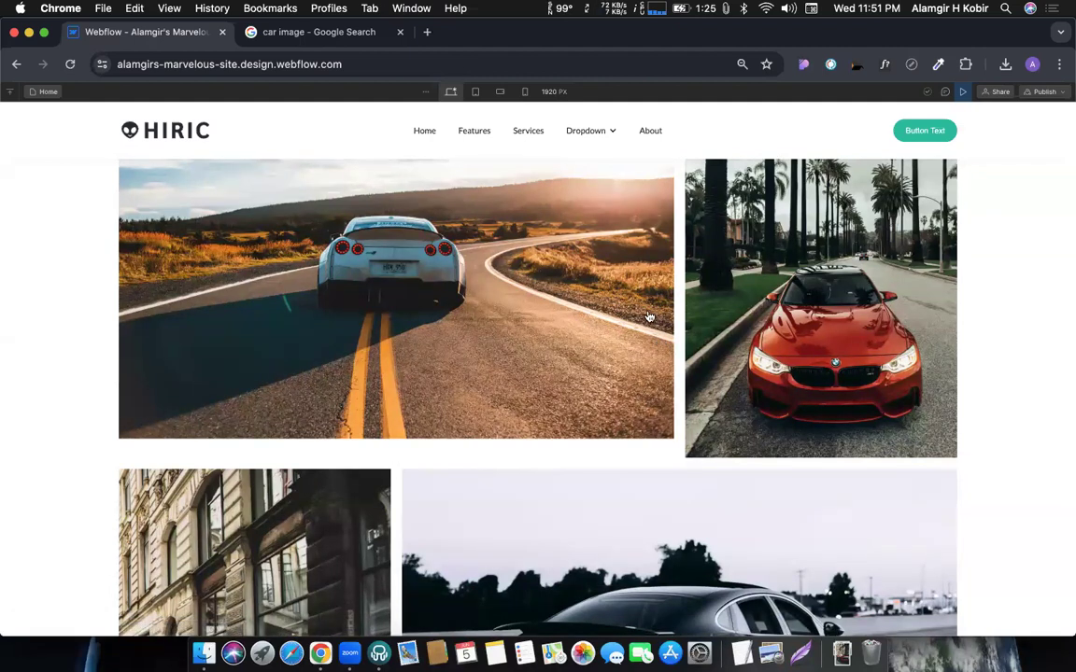
scroll(677, 338, down, 5)
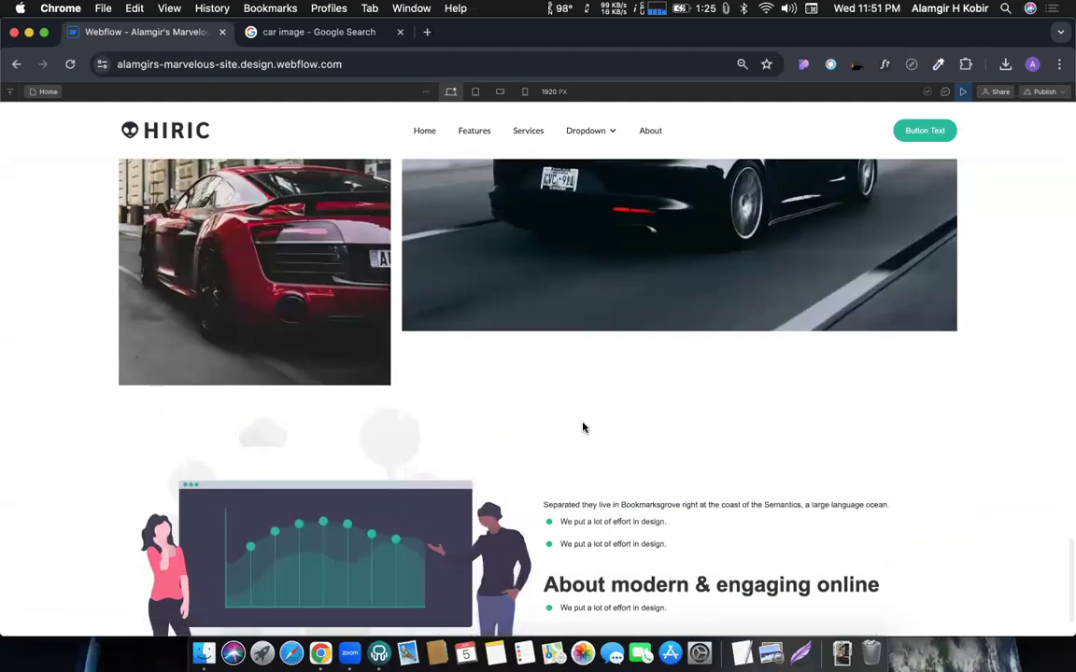
scroll(658, 373, up, 3)
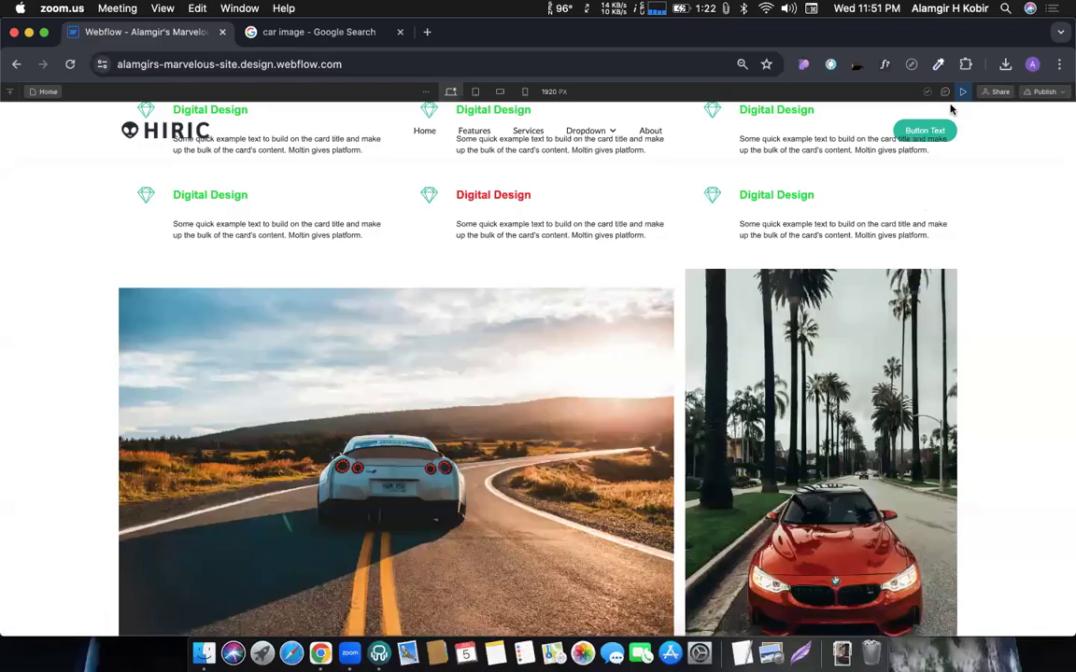
Step: Exit the page preview and return to the design canvas
click(962, 92)
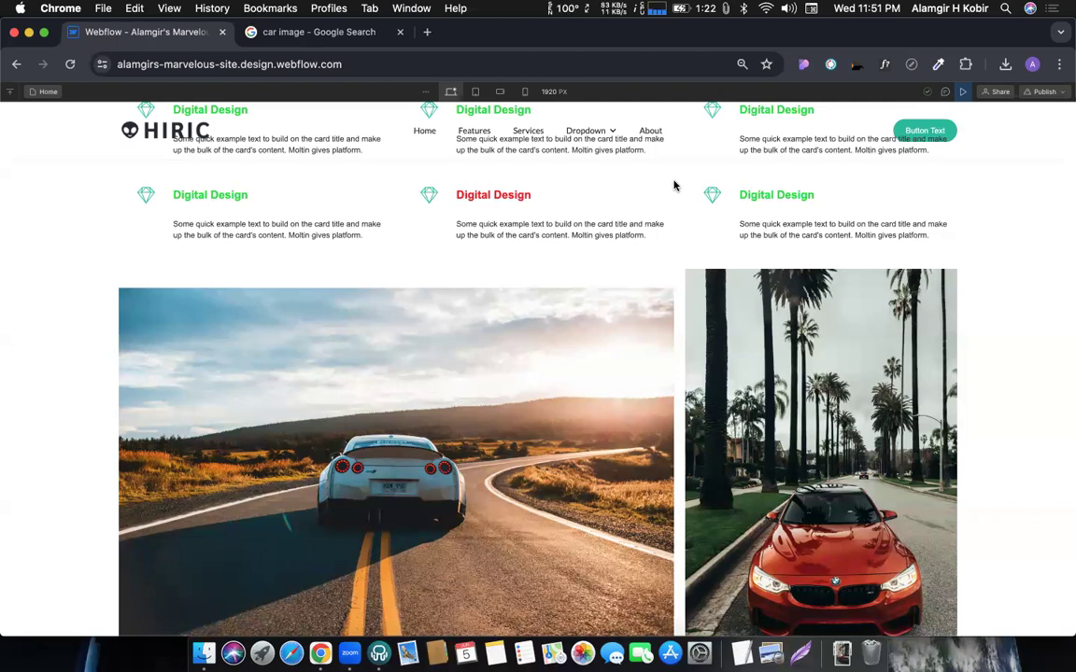
click(962, 95)
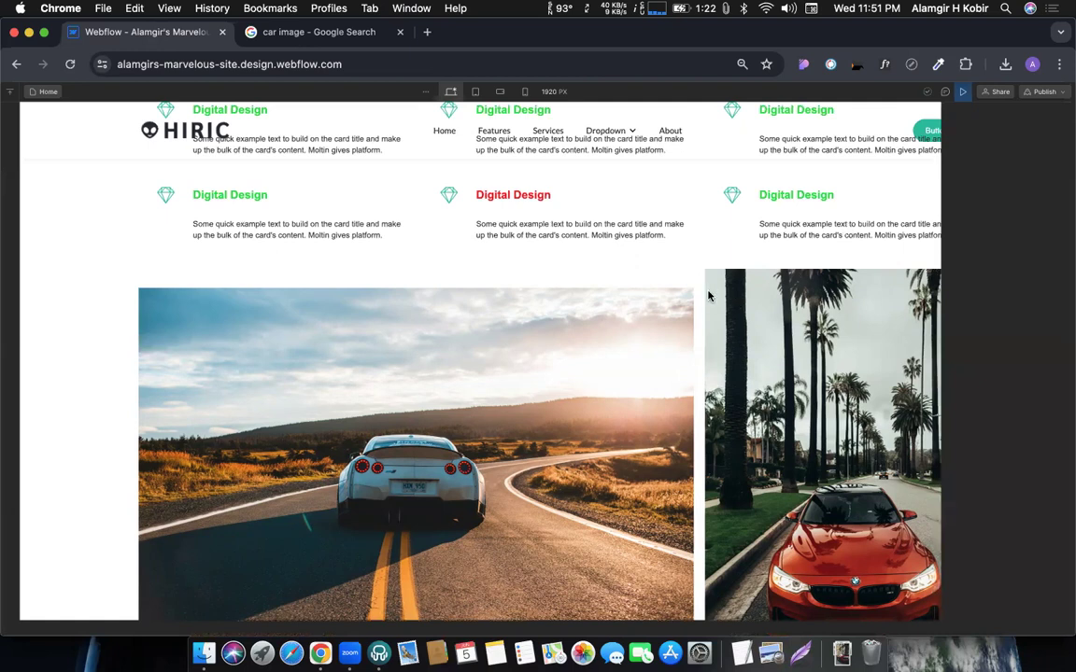
key(Escape)
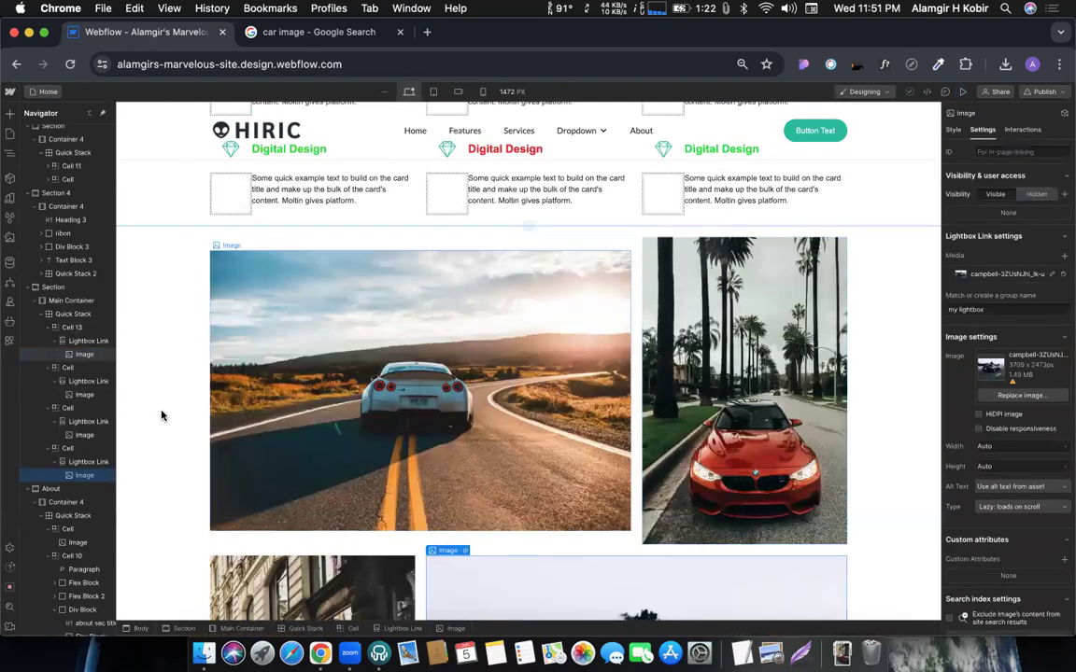
Step: Set the car gallery Quick Stack's gap to 0 px and check the spacing between the four images
click(58, 313)
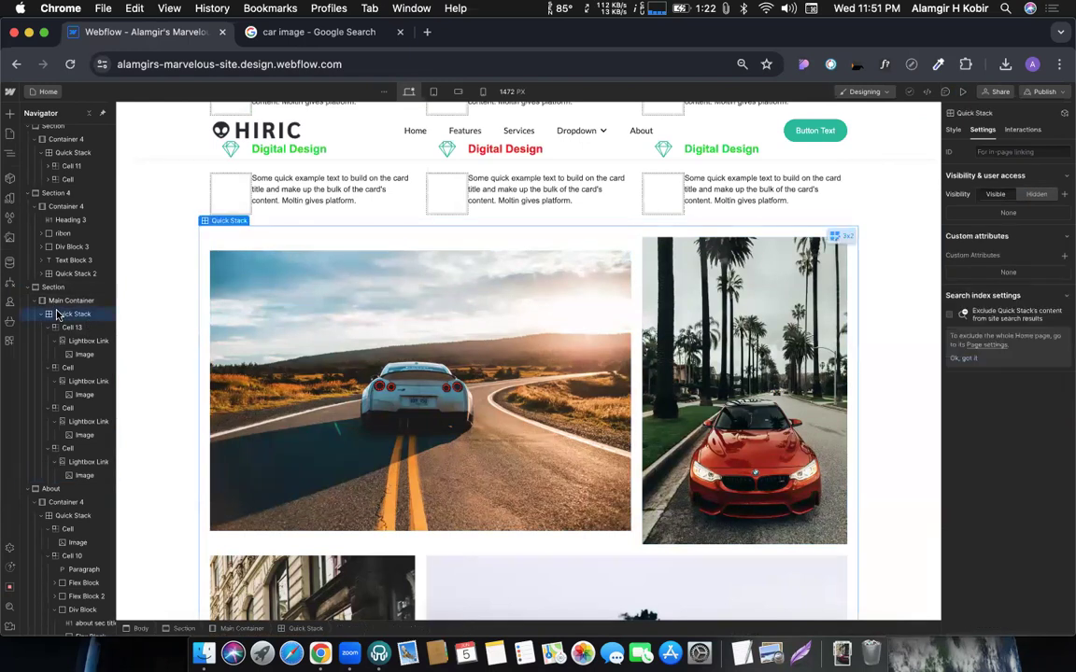
click(954, 131)
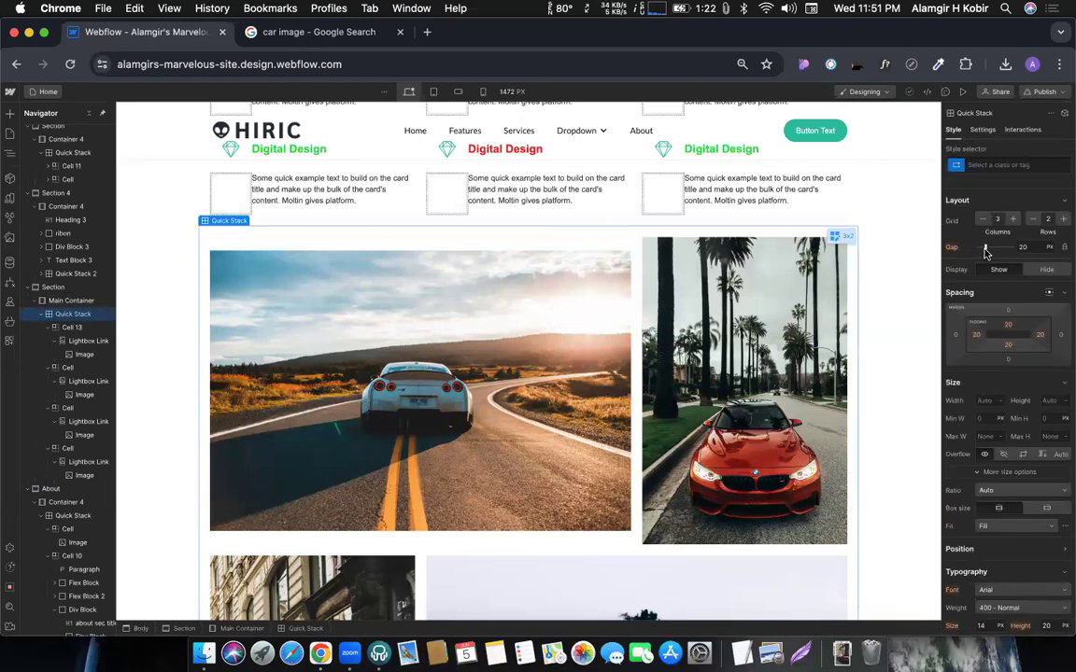
drag(986, 247, 945, 248)
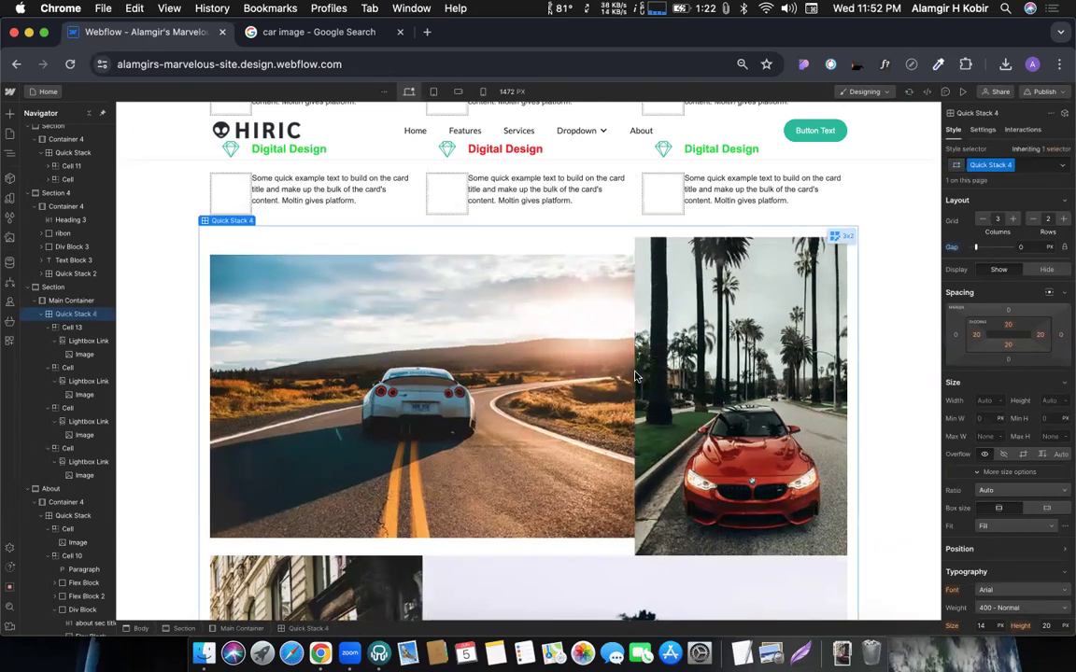
scroll(411, 392, down, 5)
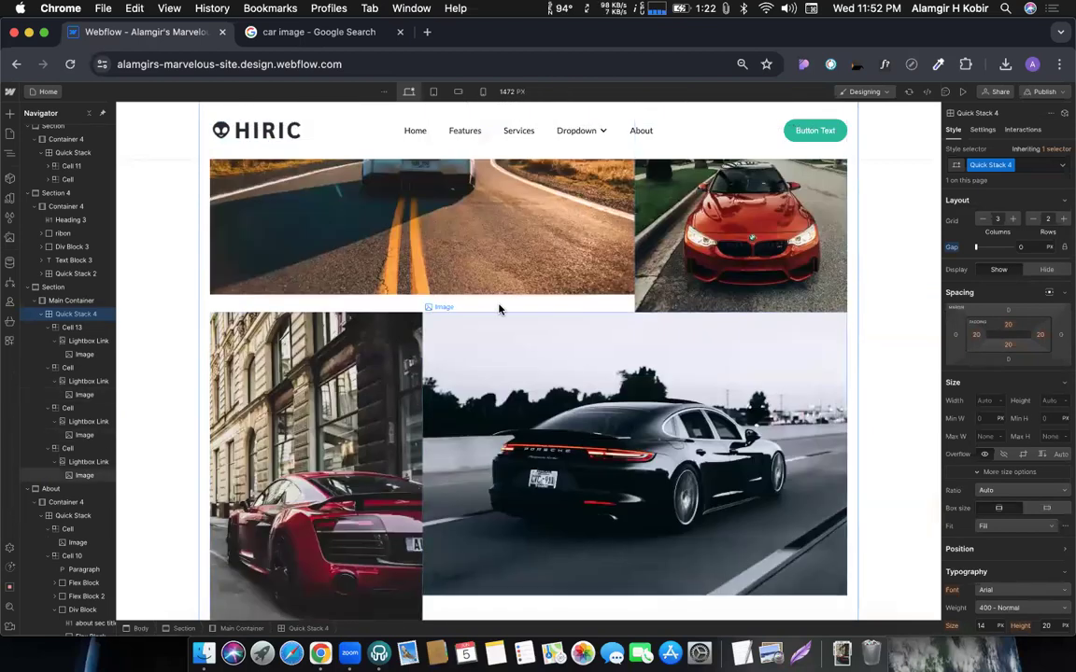
scroll(500, 310, up, 2)
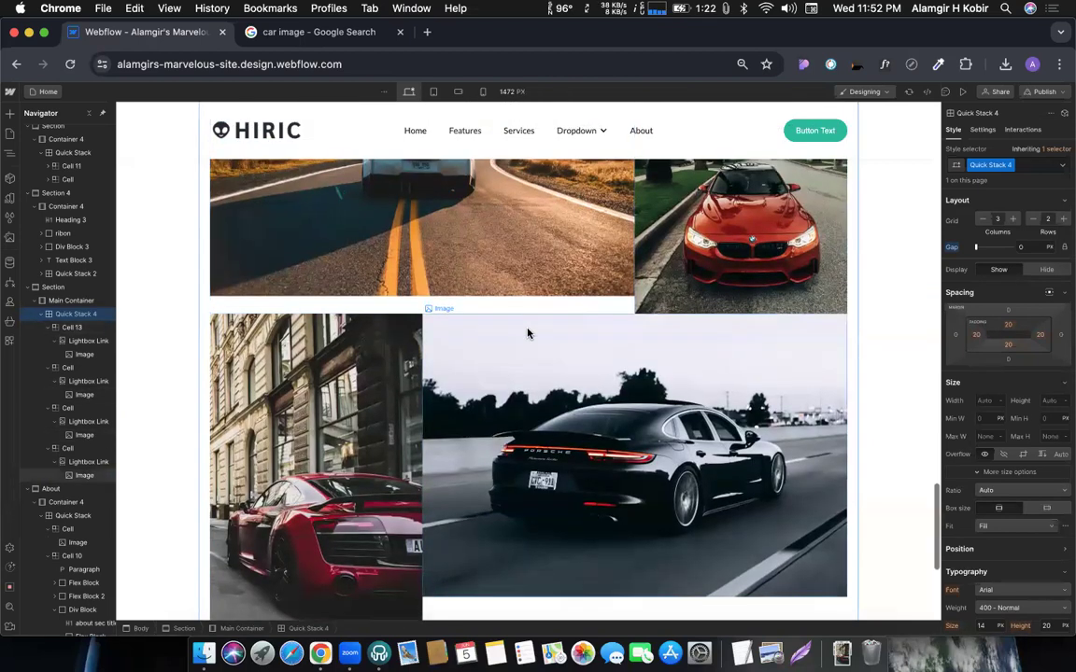
scroll(528, 332, up, 3)
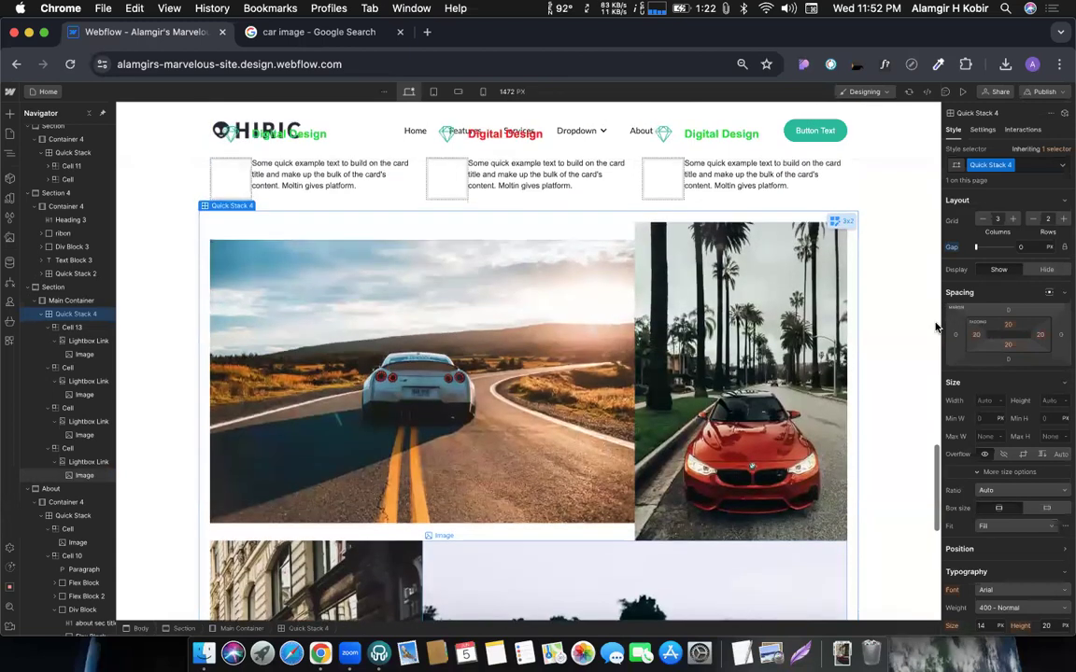